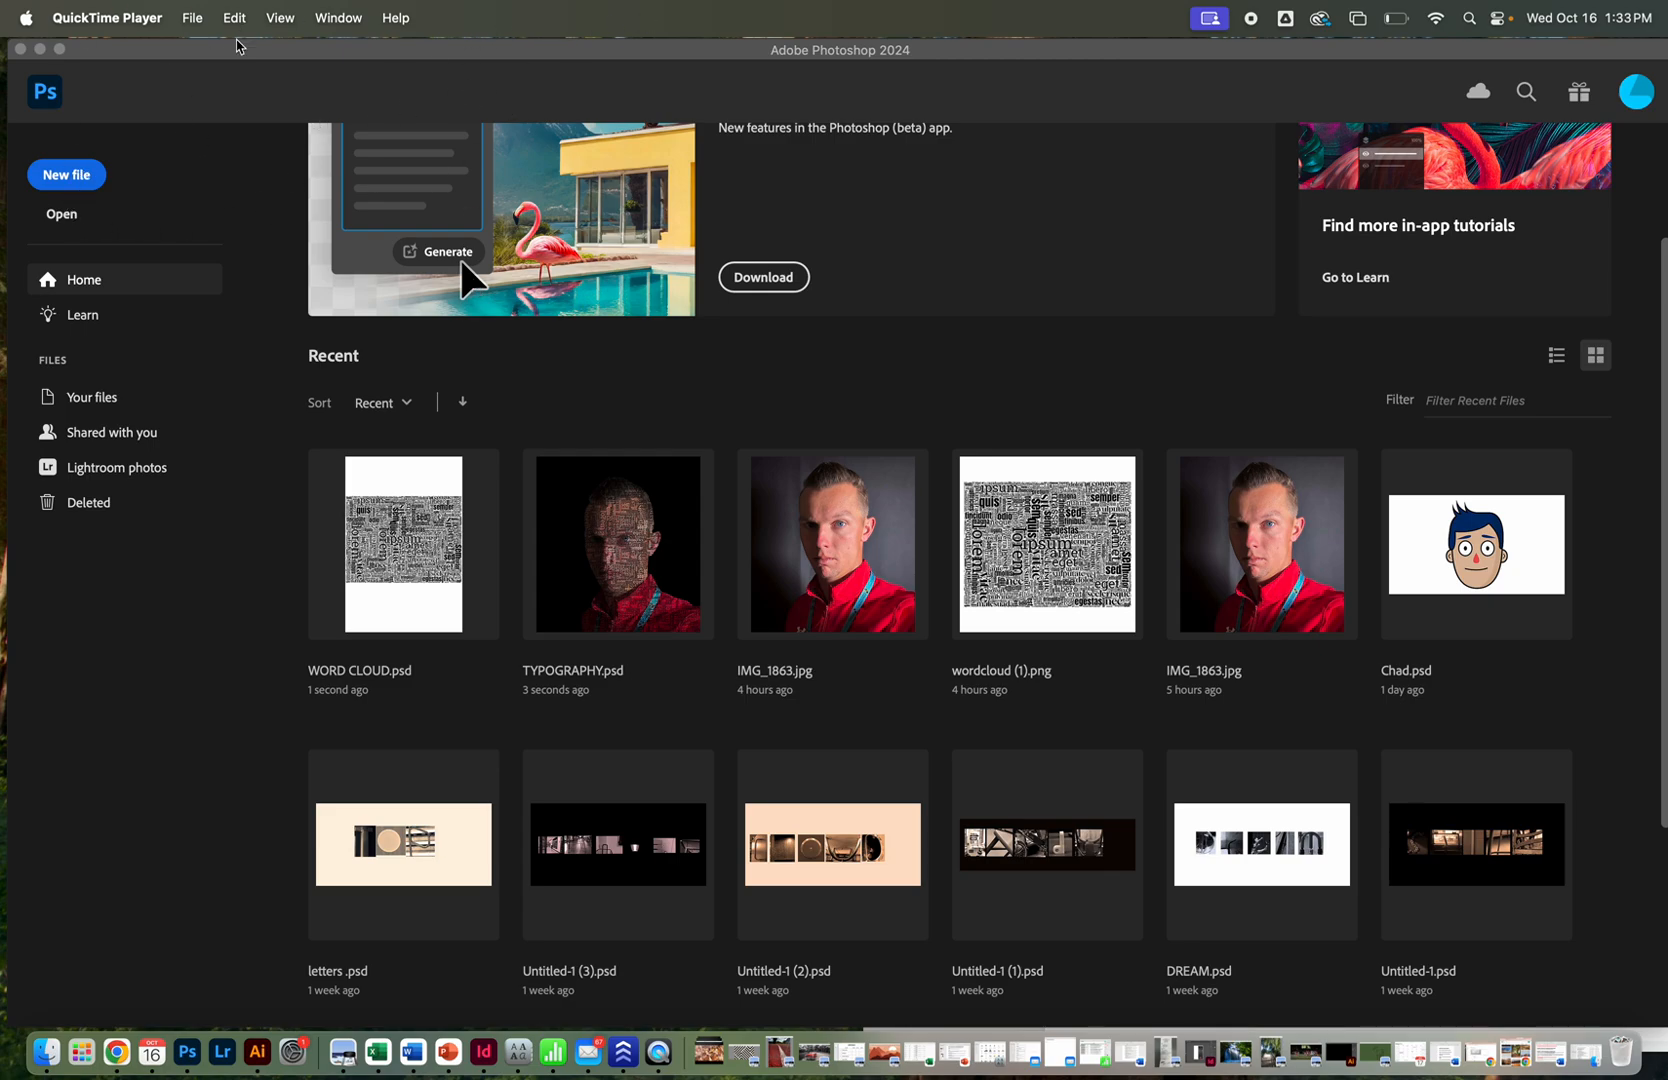
Create a new landscape document 18 by 12 inches at 300 pixels/inch in RGB Color with a white background.
click(75, 181)
click(67, 176)
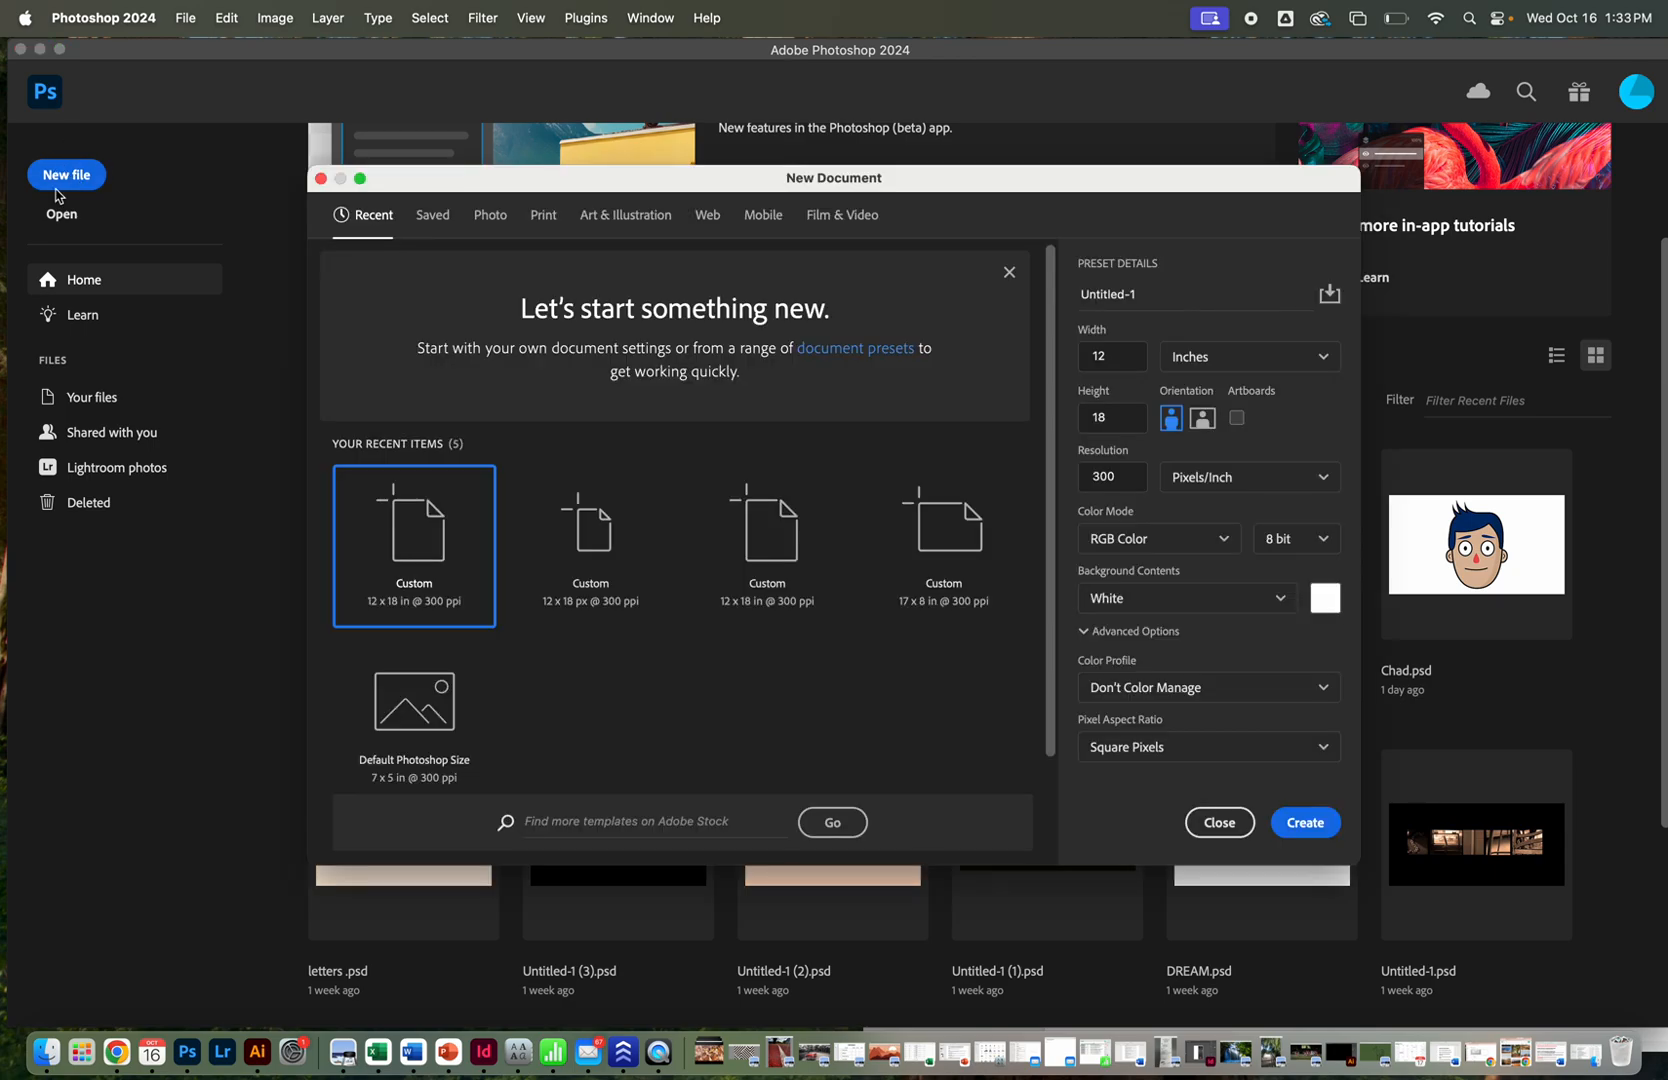
drag(858, 164, 858, 133)
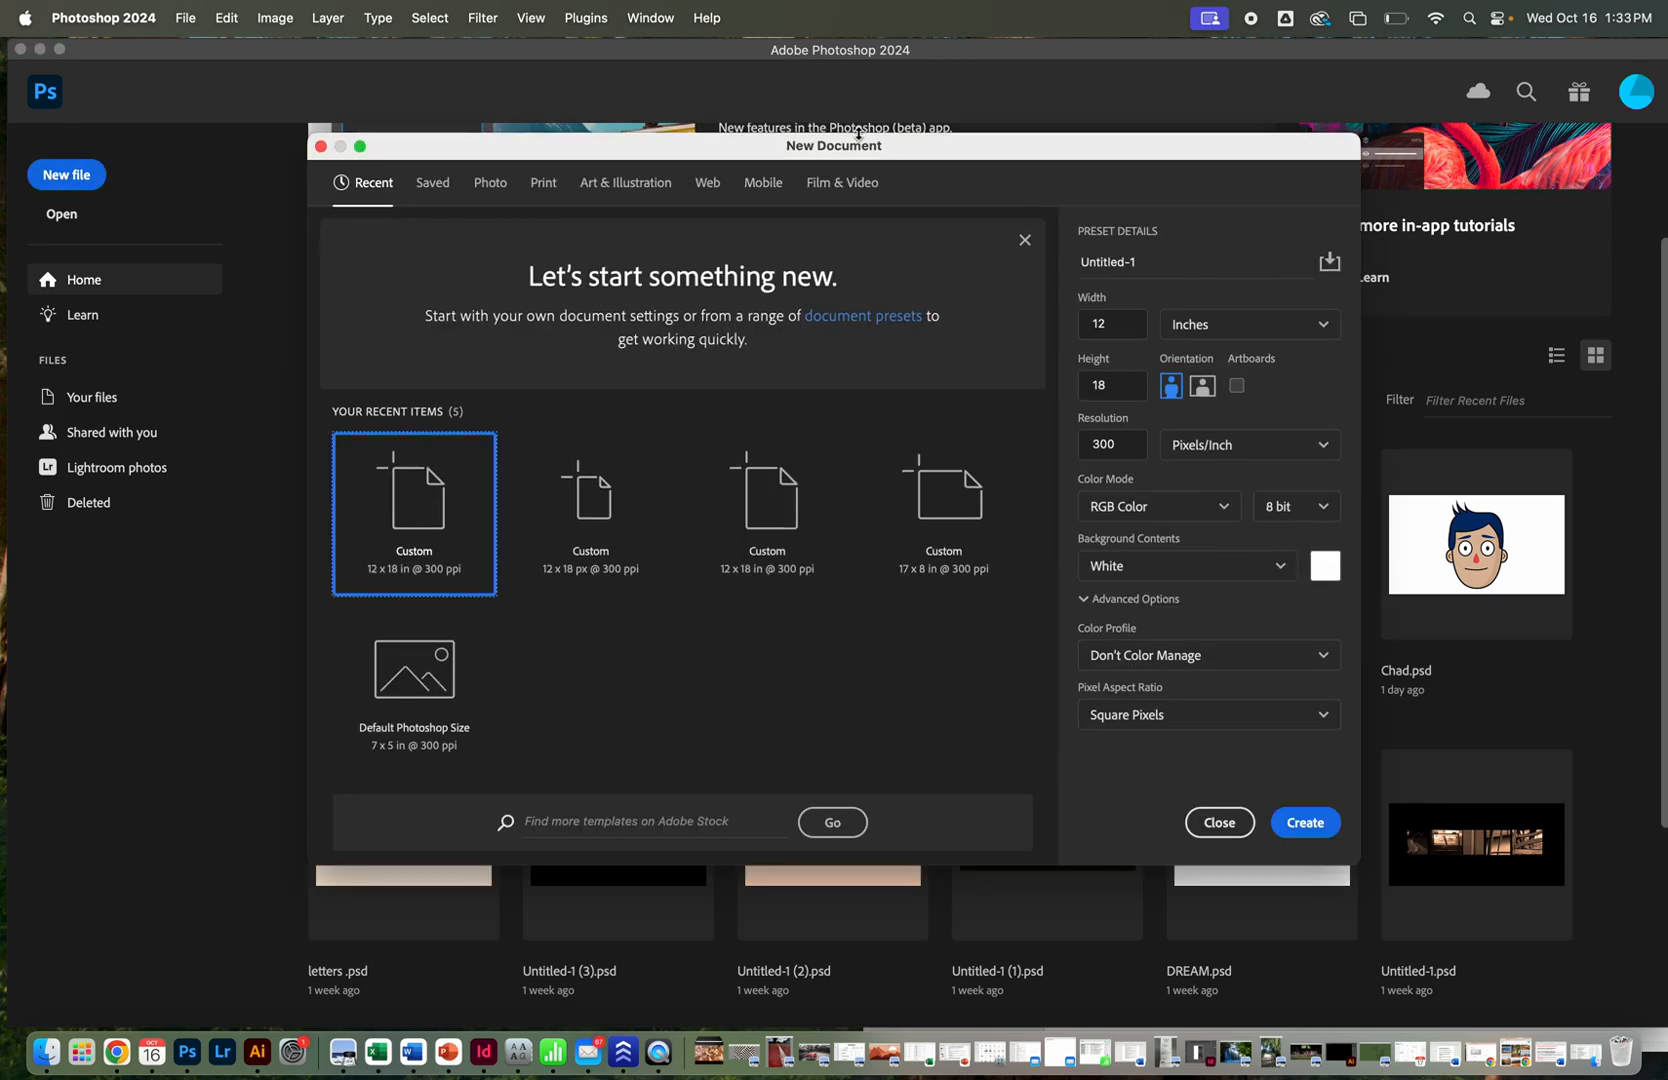
drag(864, 868, 866, 955)
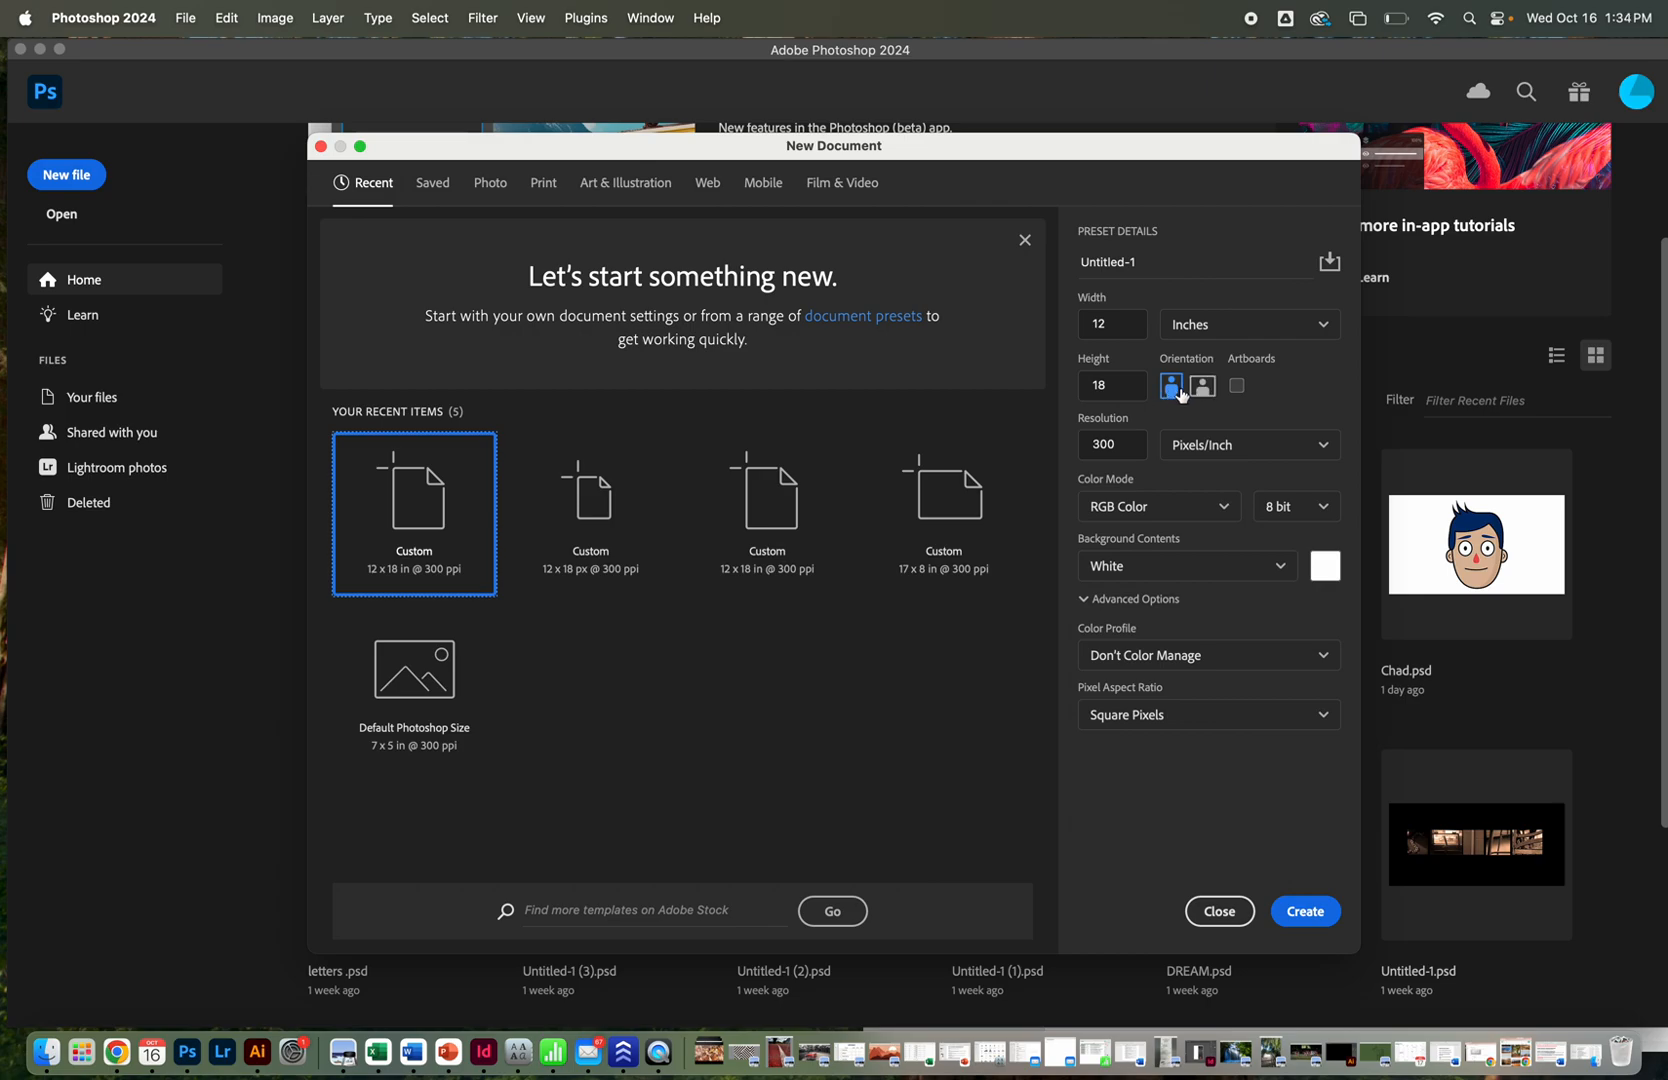
click(1201, 386)
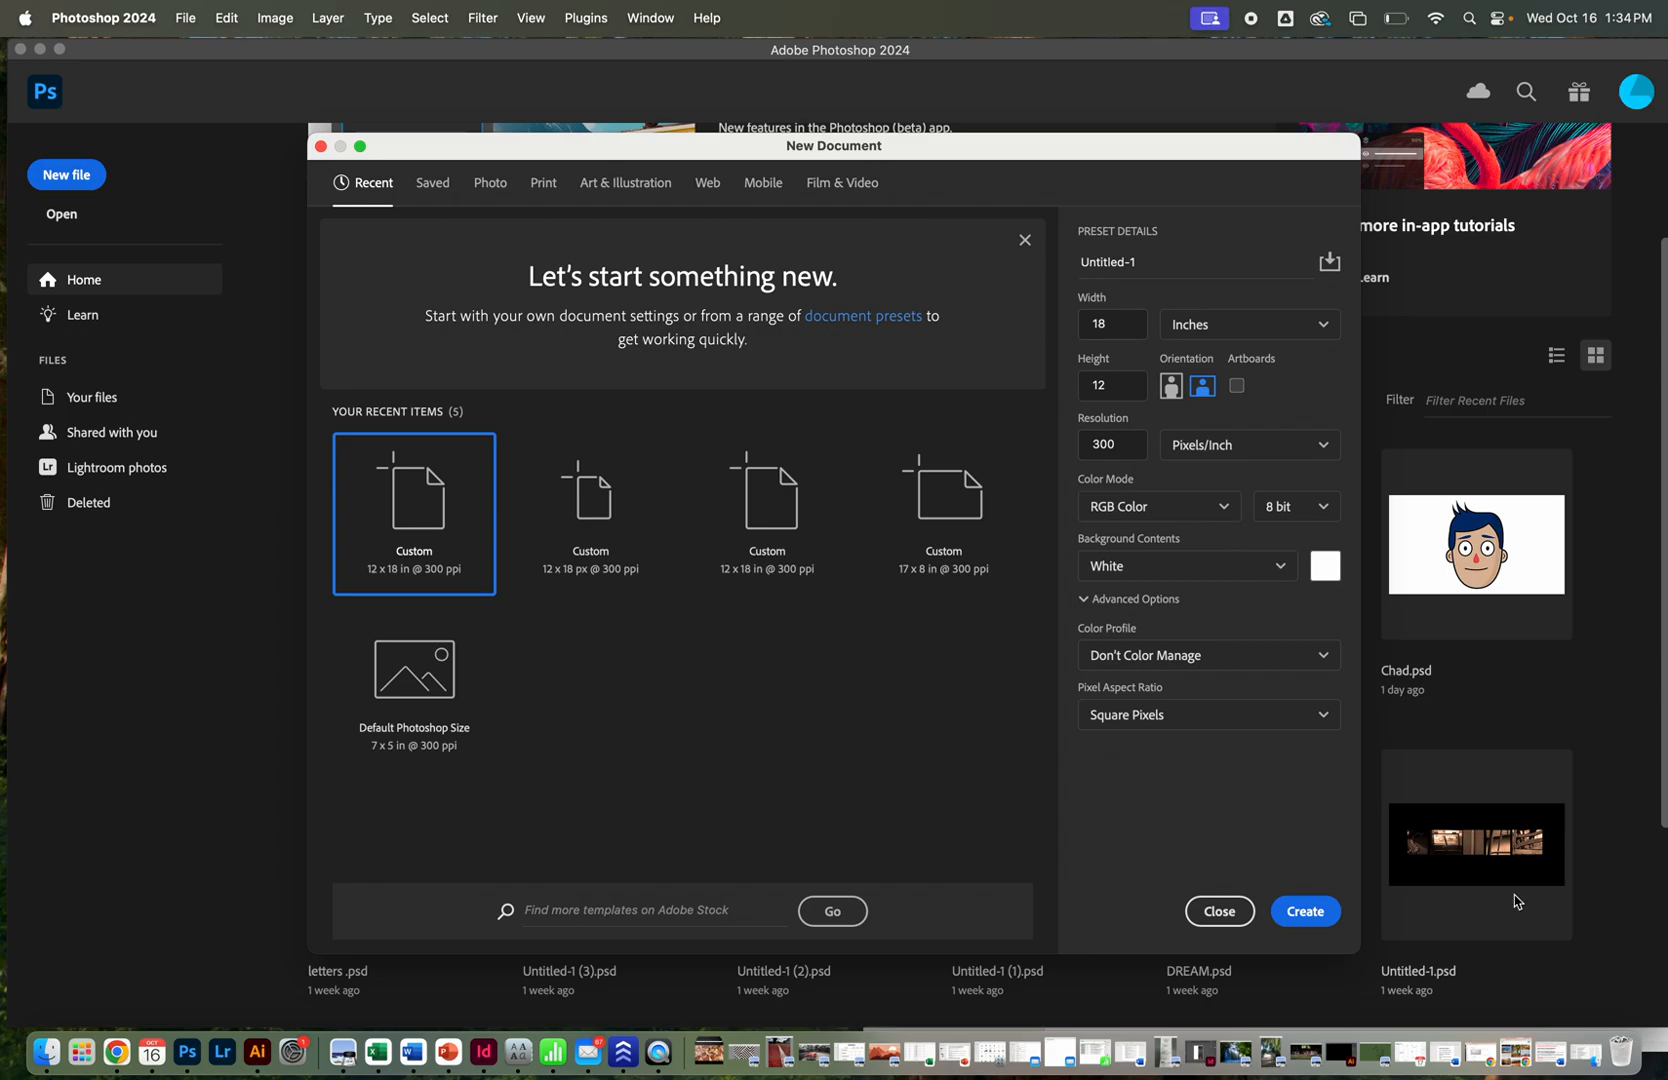
click(1108, 330)
double_click(1110, 324)
click(1208, 332)
click(1208, 397)
click(1305, 912)
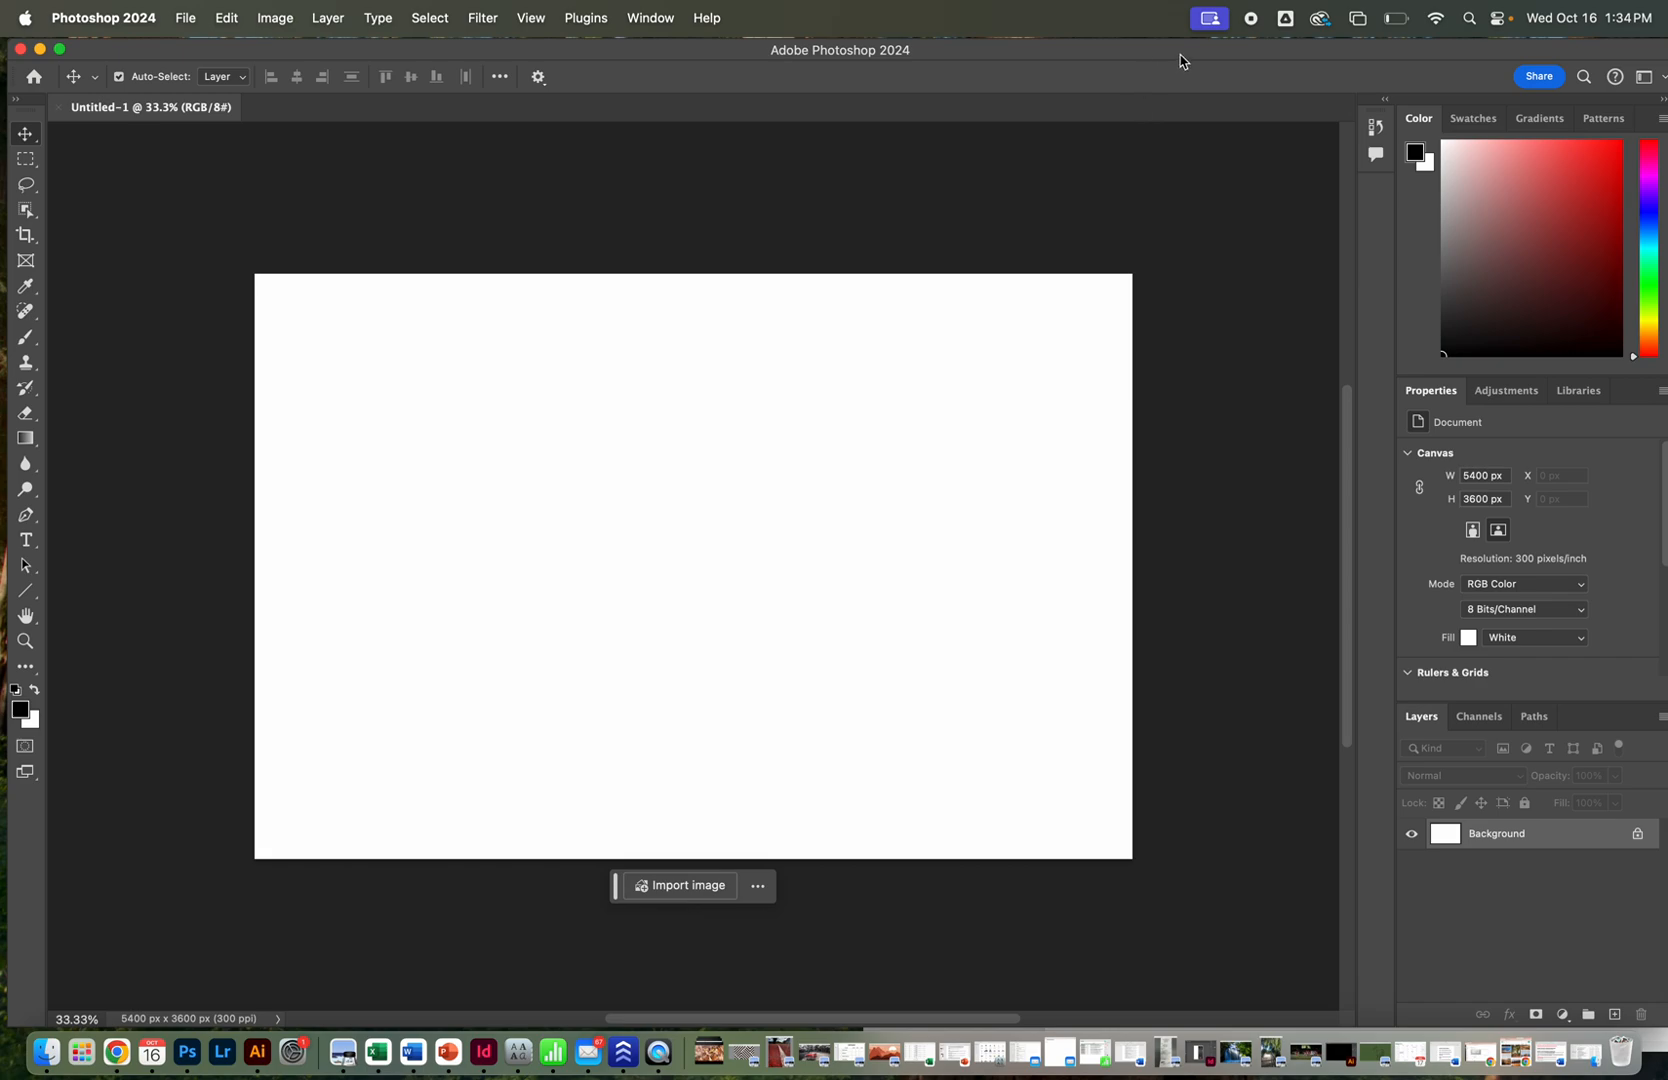
Bring the FALL PHOTOS folder into view and preview its images from FALL 1.jpg to FALL2.jpg.
drag(1180, 61, 966, 14)
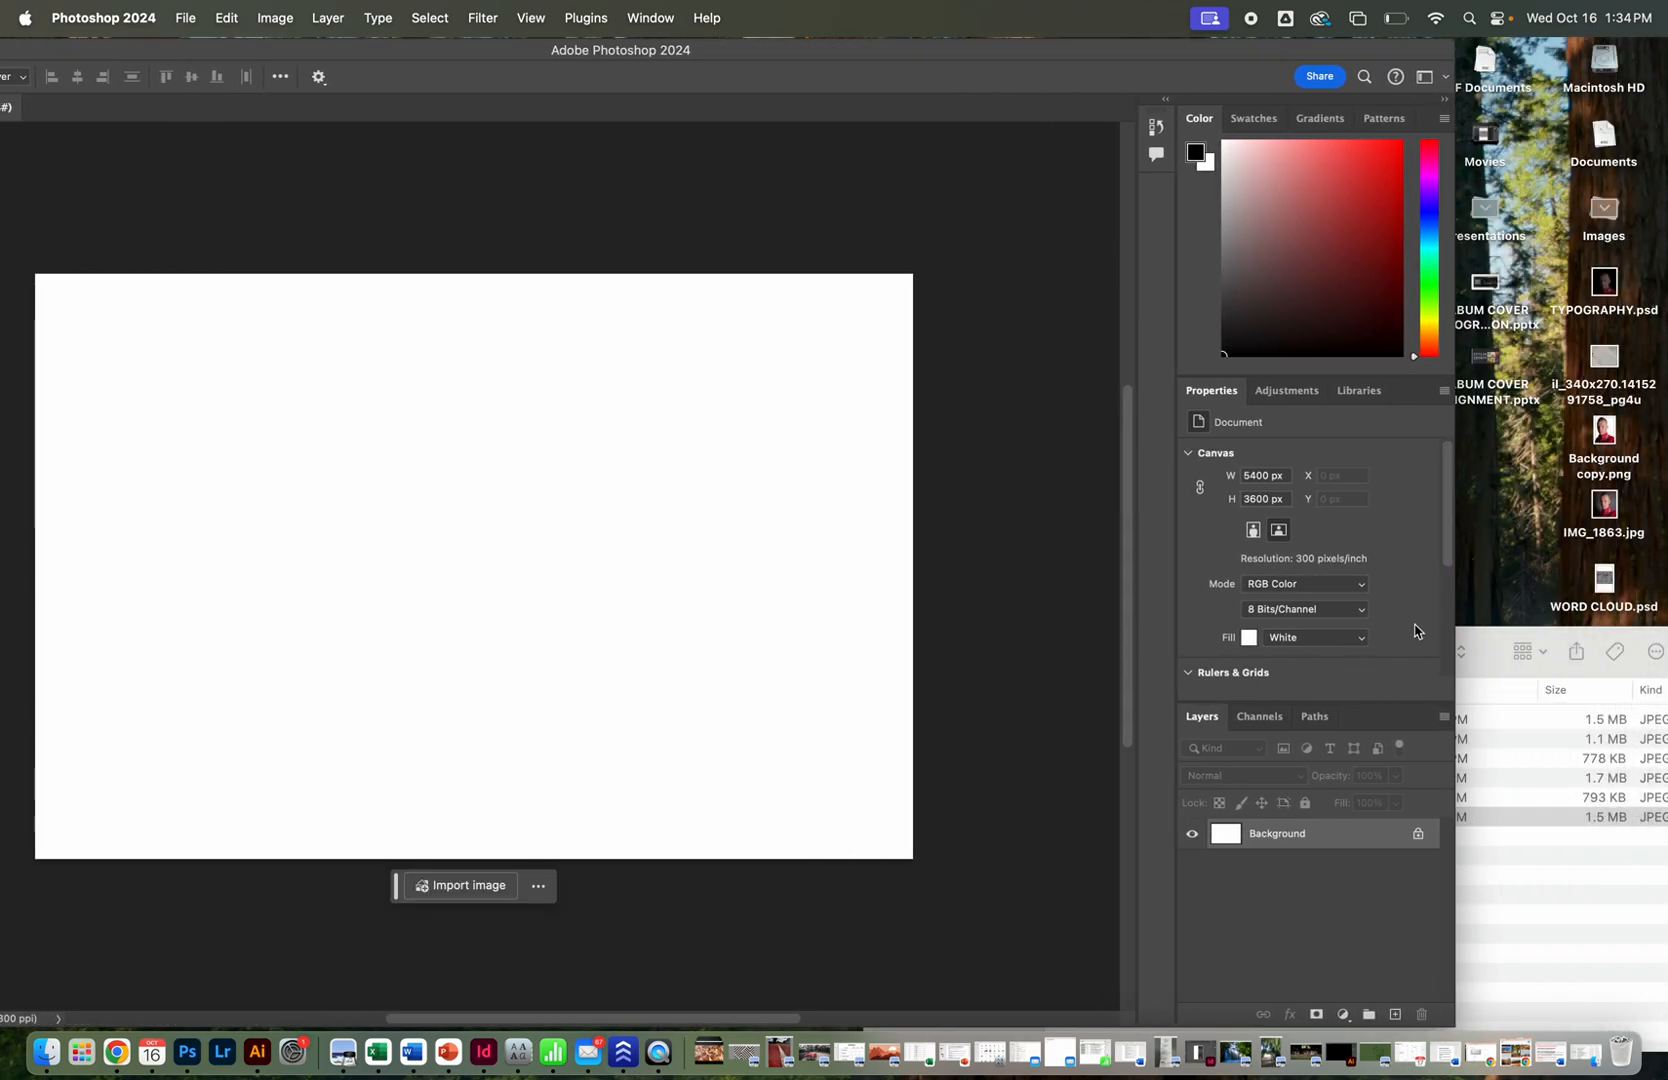
click(1502, 655)
drag(1230, 648, 1309, 625)
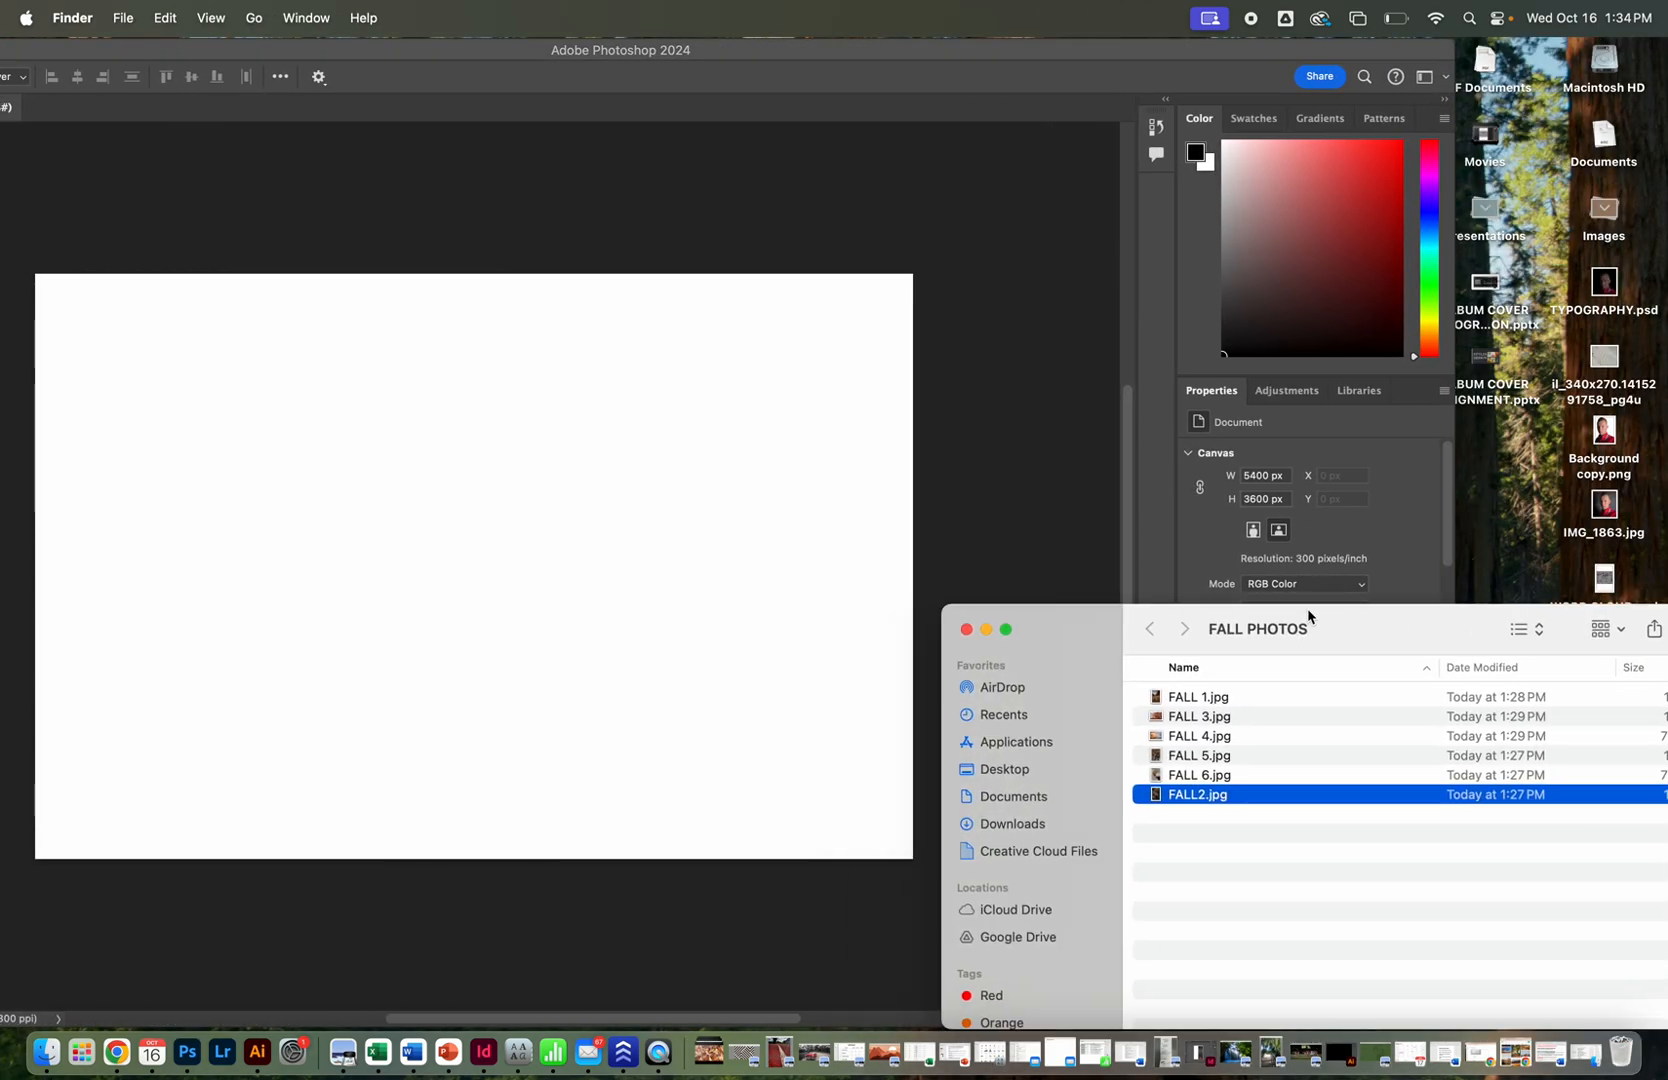
click(1206, 699)
key(space)
key(Down)
key(Down)
key(Down)
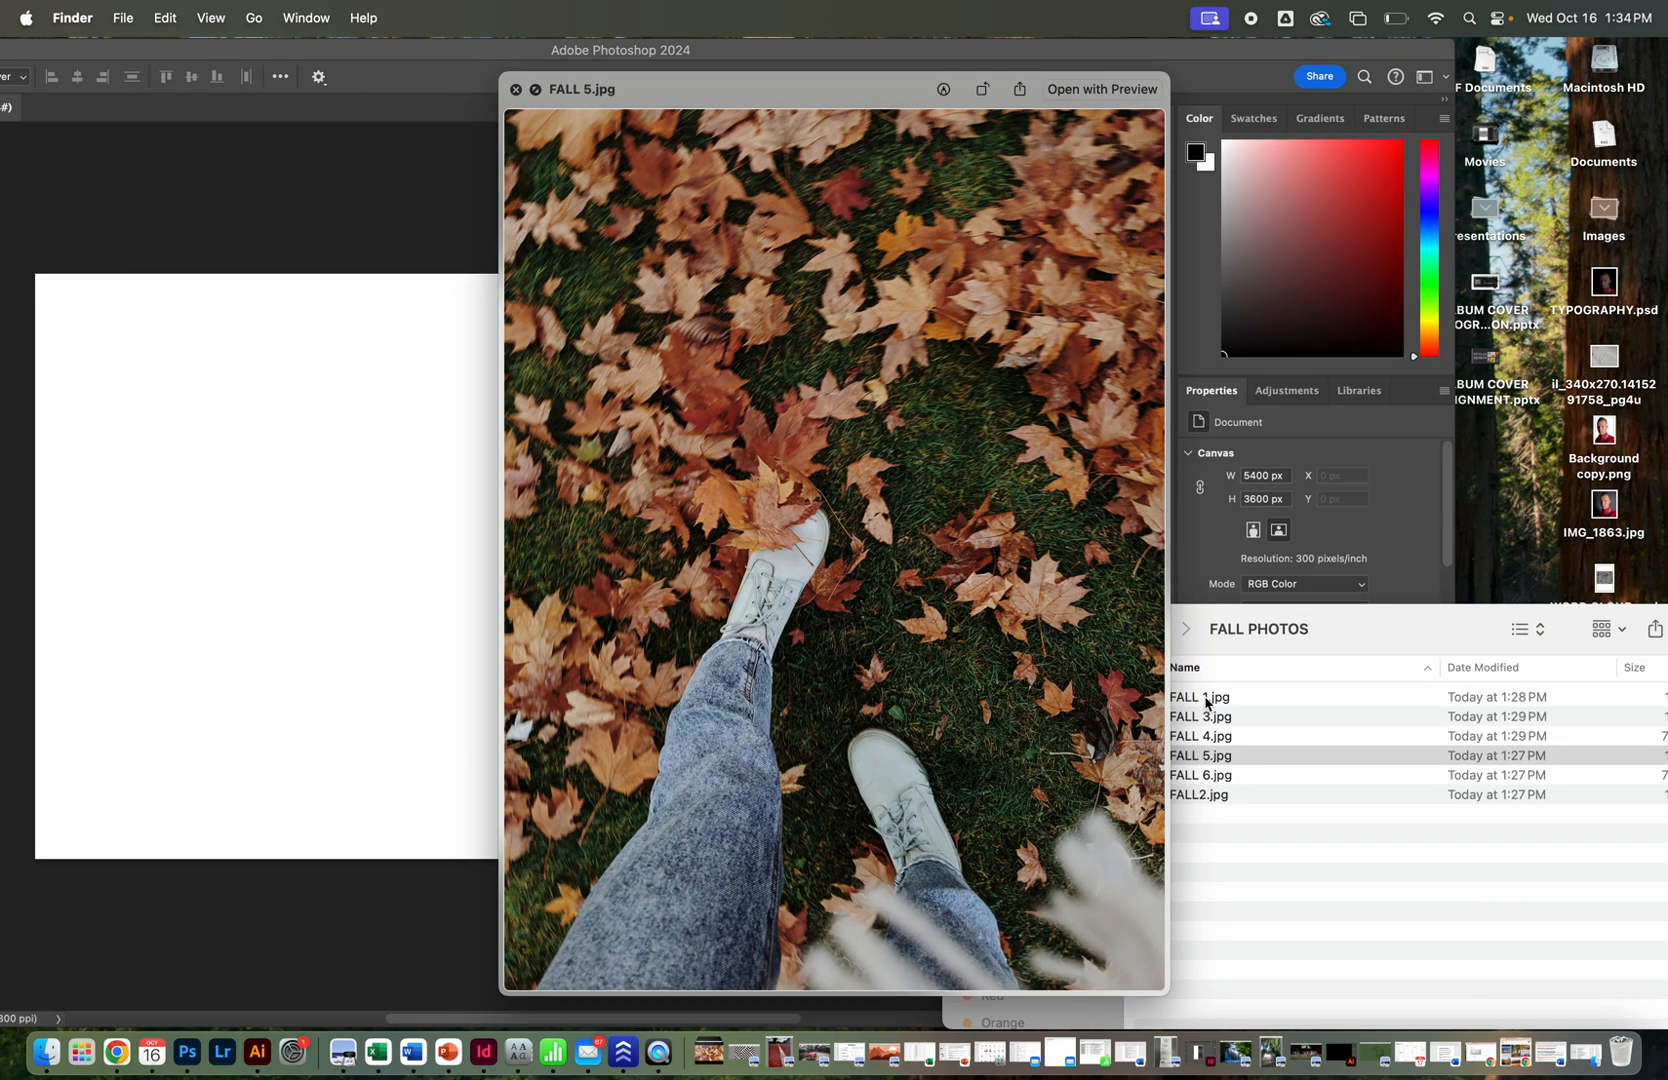
key(Down)
key(Down)
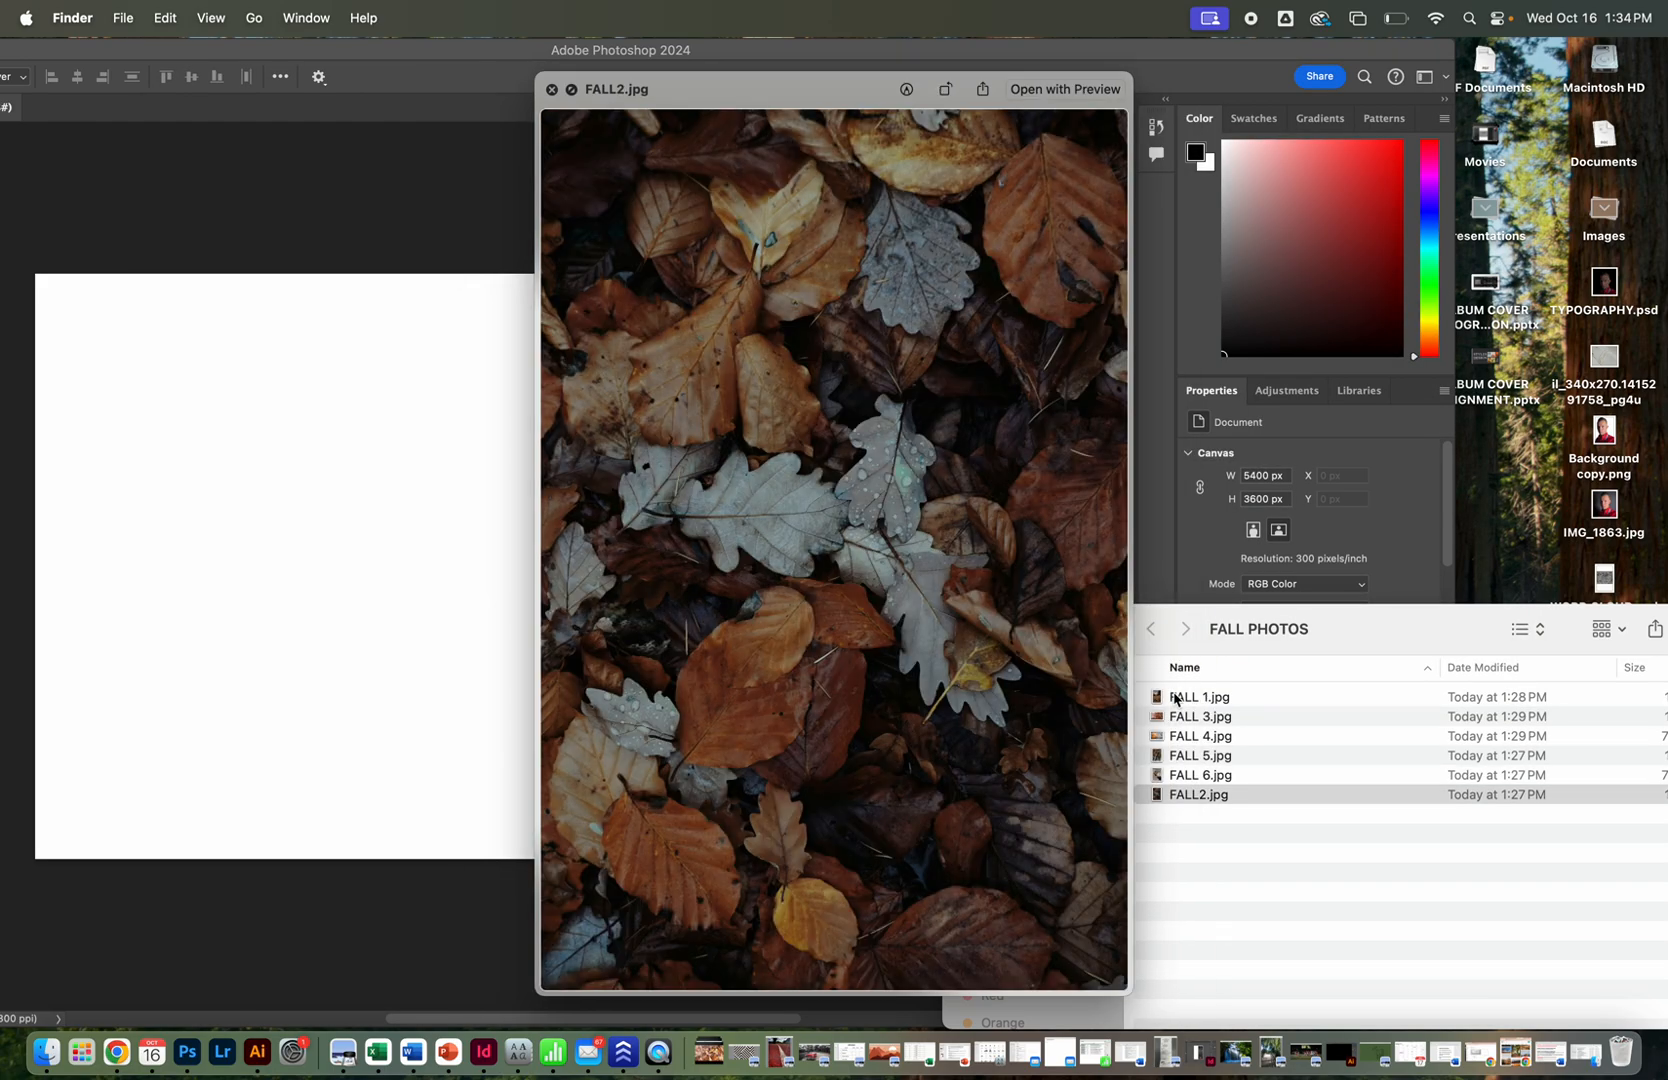
Place FALL2.jpg from the FALL PHOTOS folder into the blank document.
click(1180, 793)
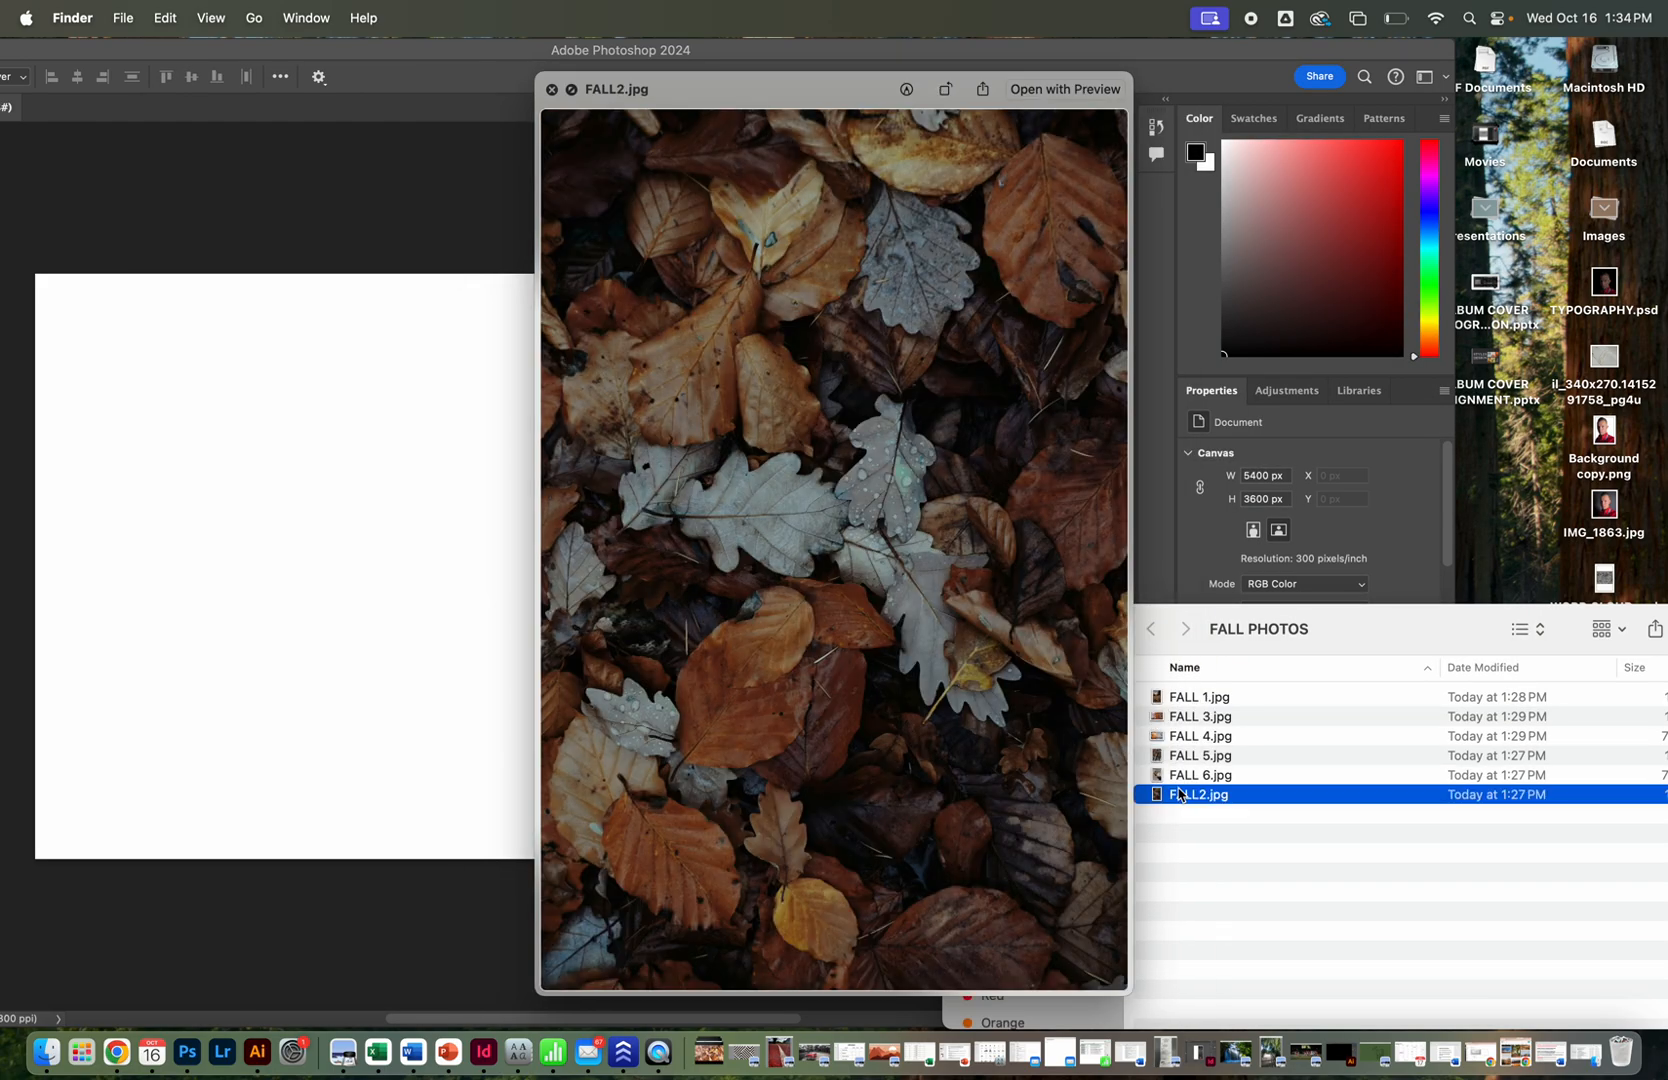
click(1267, 805)
drag(1267, 805, 294, 600)
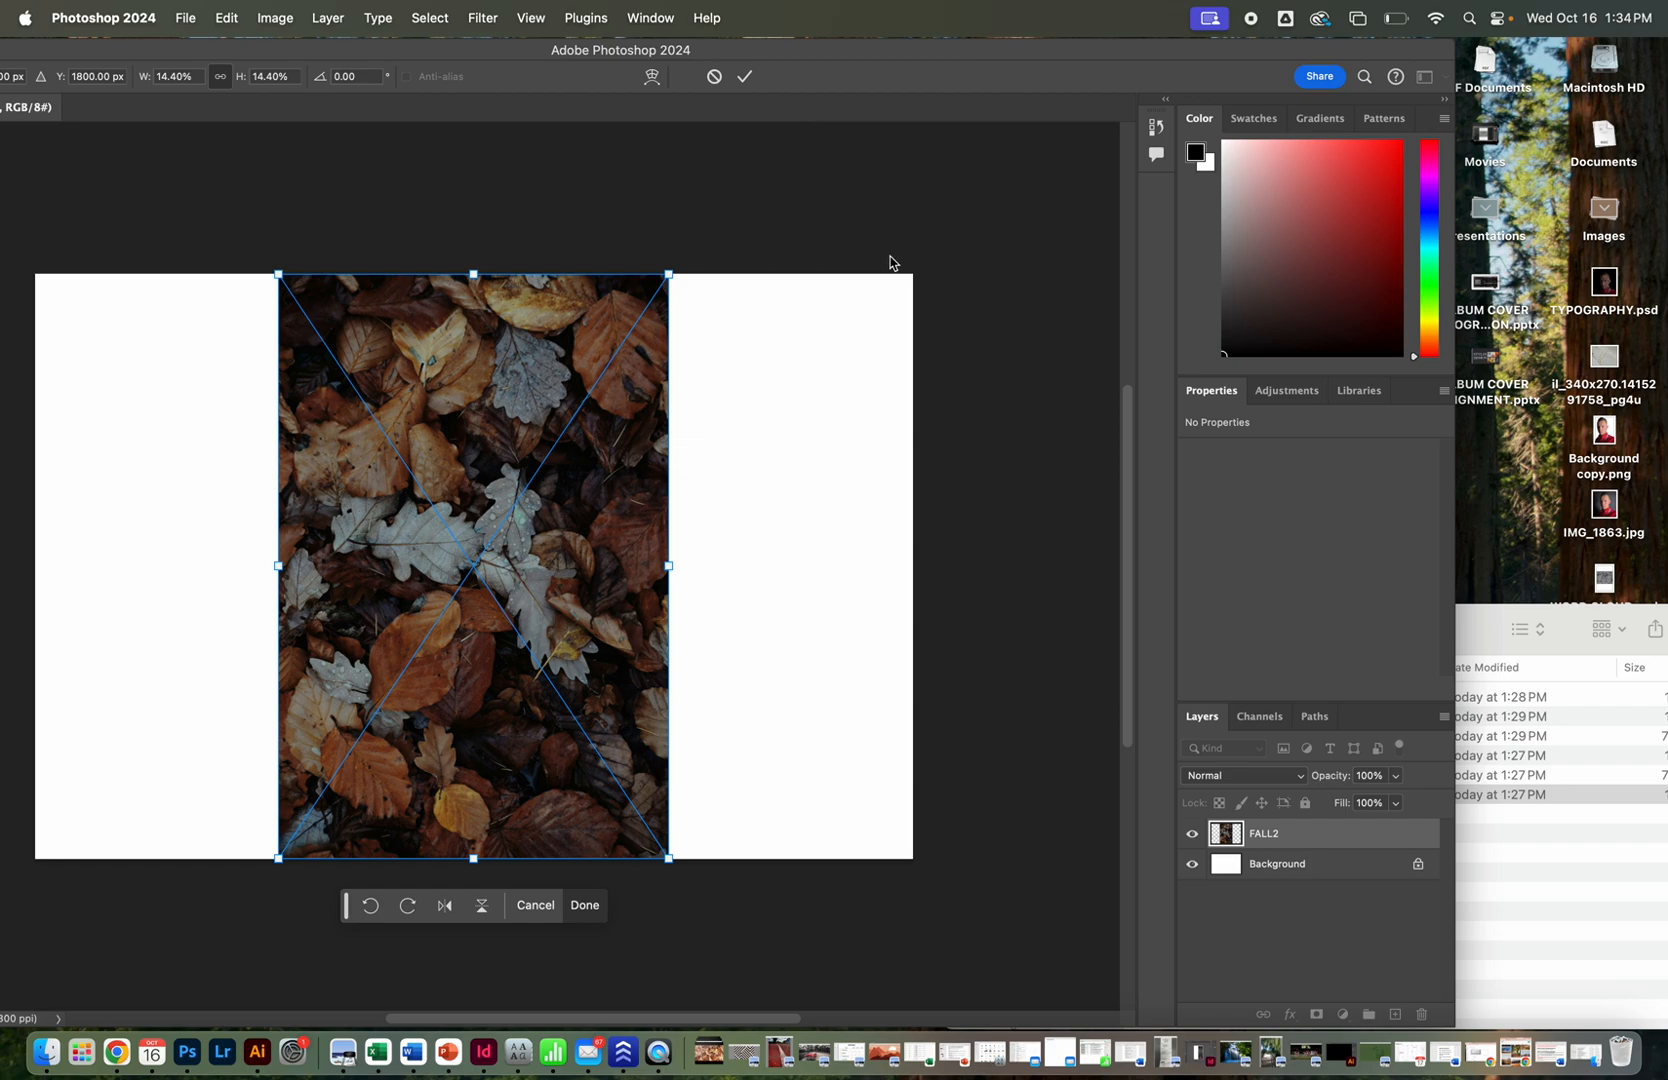
double_click(845, 56)
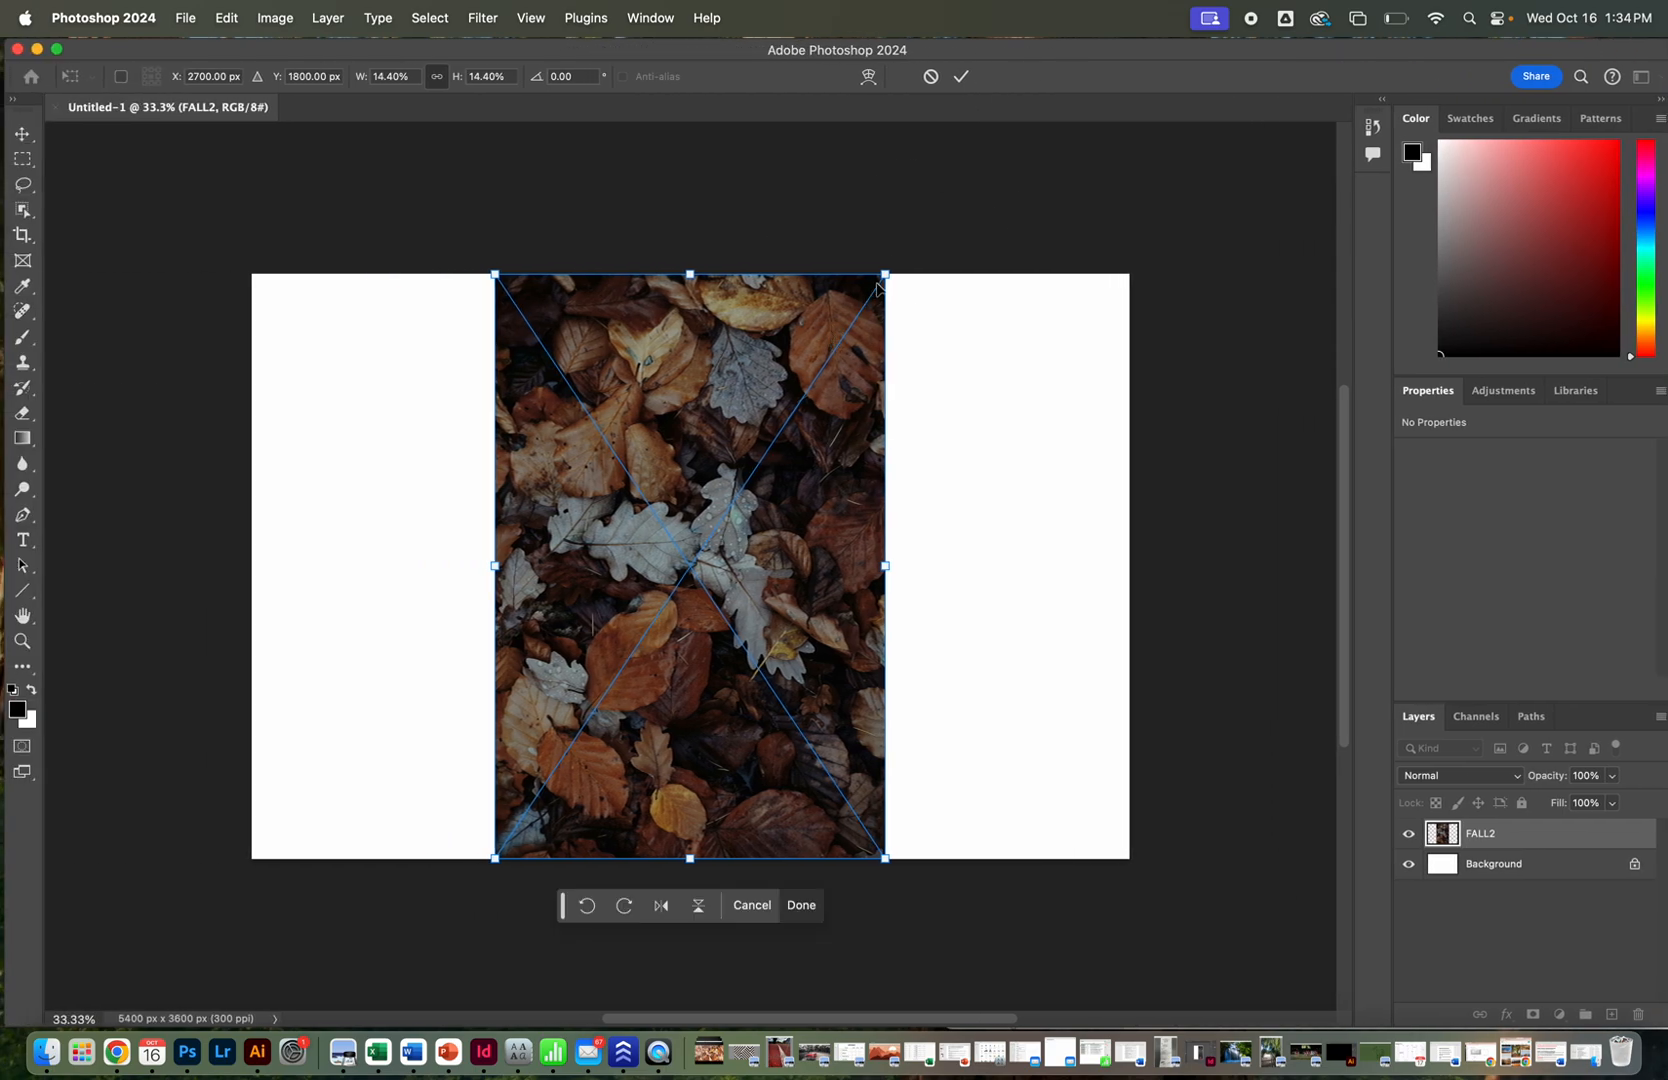
Rotate the FALL2 photo about 90° clockwise, scale it to about 7.46%, and set it left of centre in the canvas's lower half.
drag(887, 271, 622, 667)
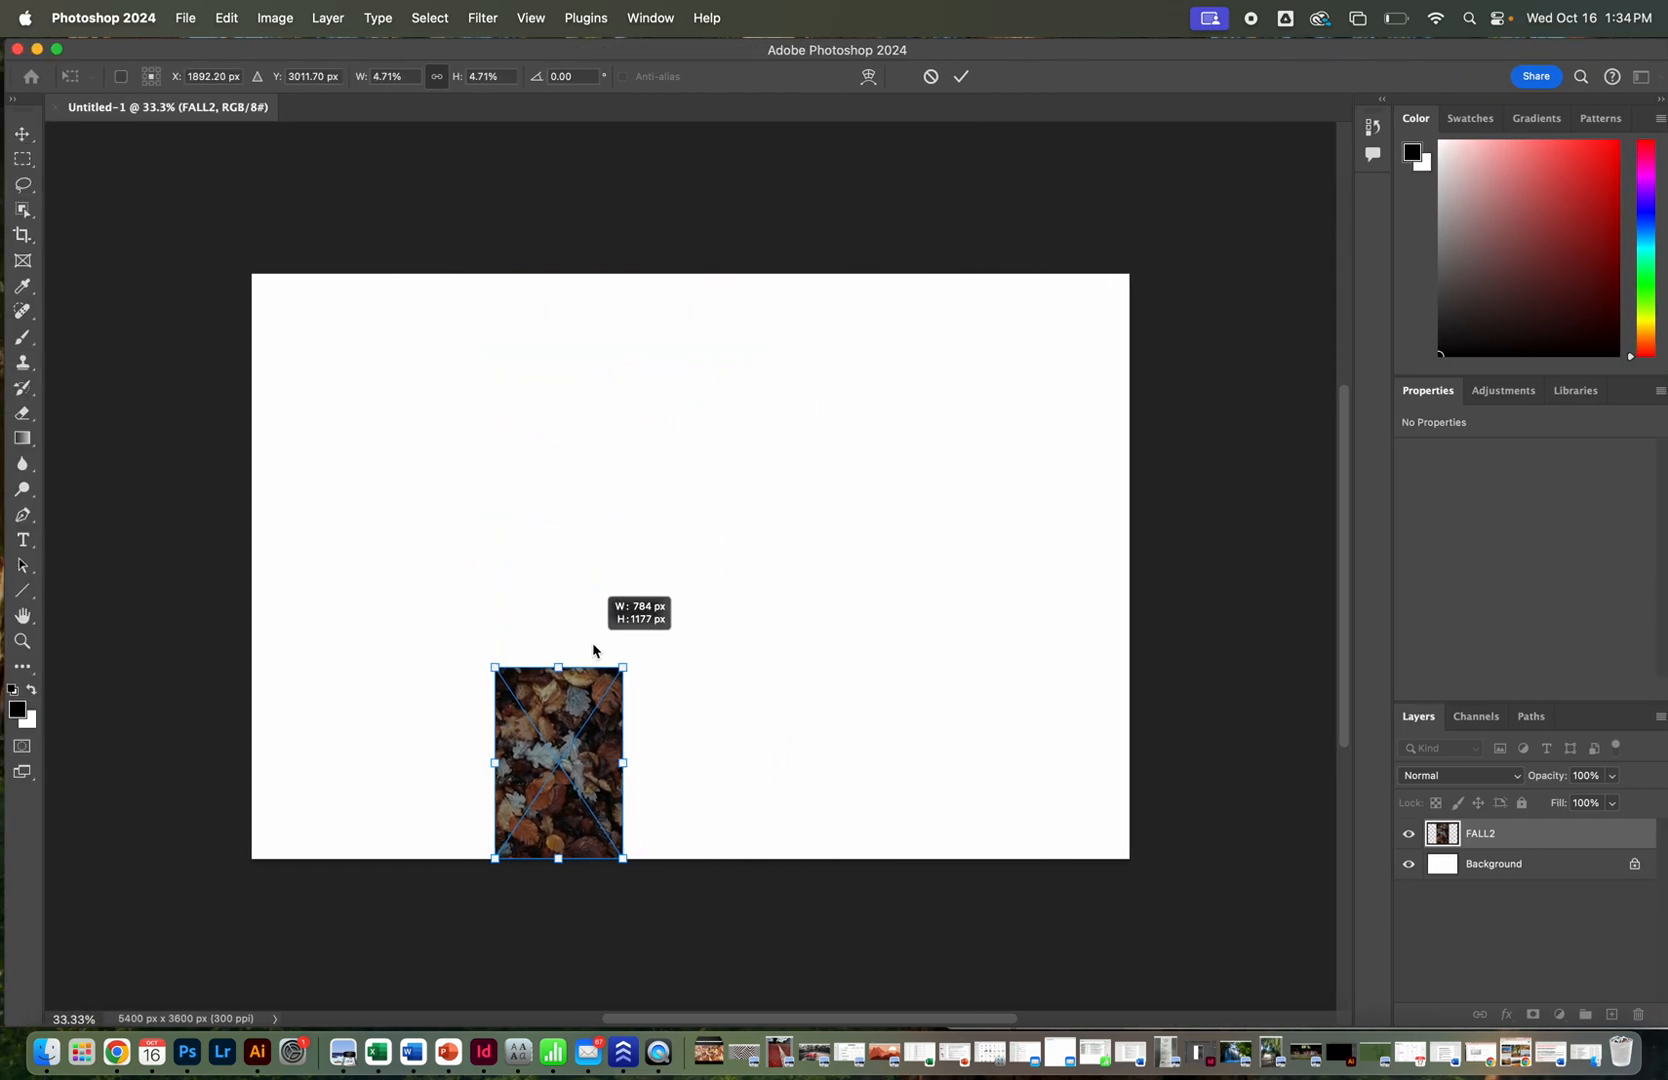
drag(543, 737, 457, 651)
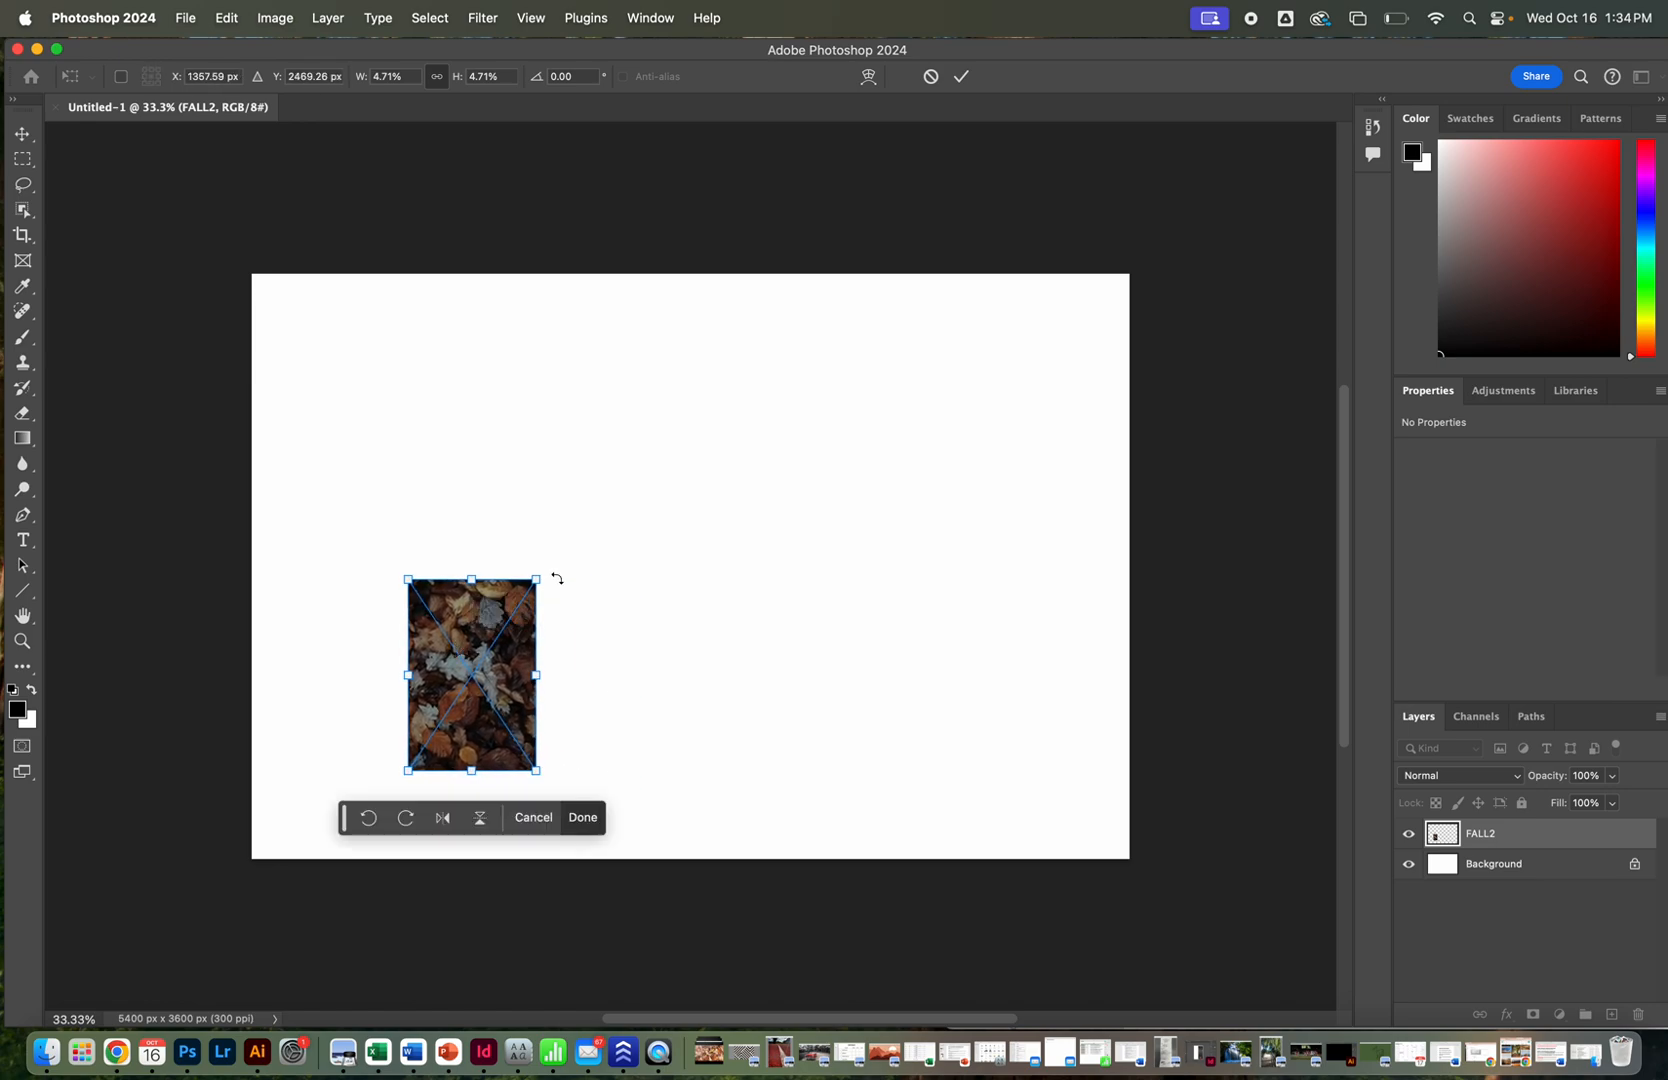
drag(555, 575, 607, 792)
drag(533, 705, 581, 705)
drag(615, 610, 600, 676)
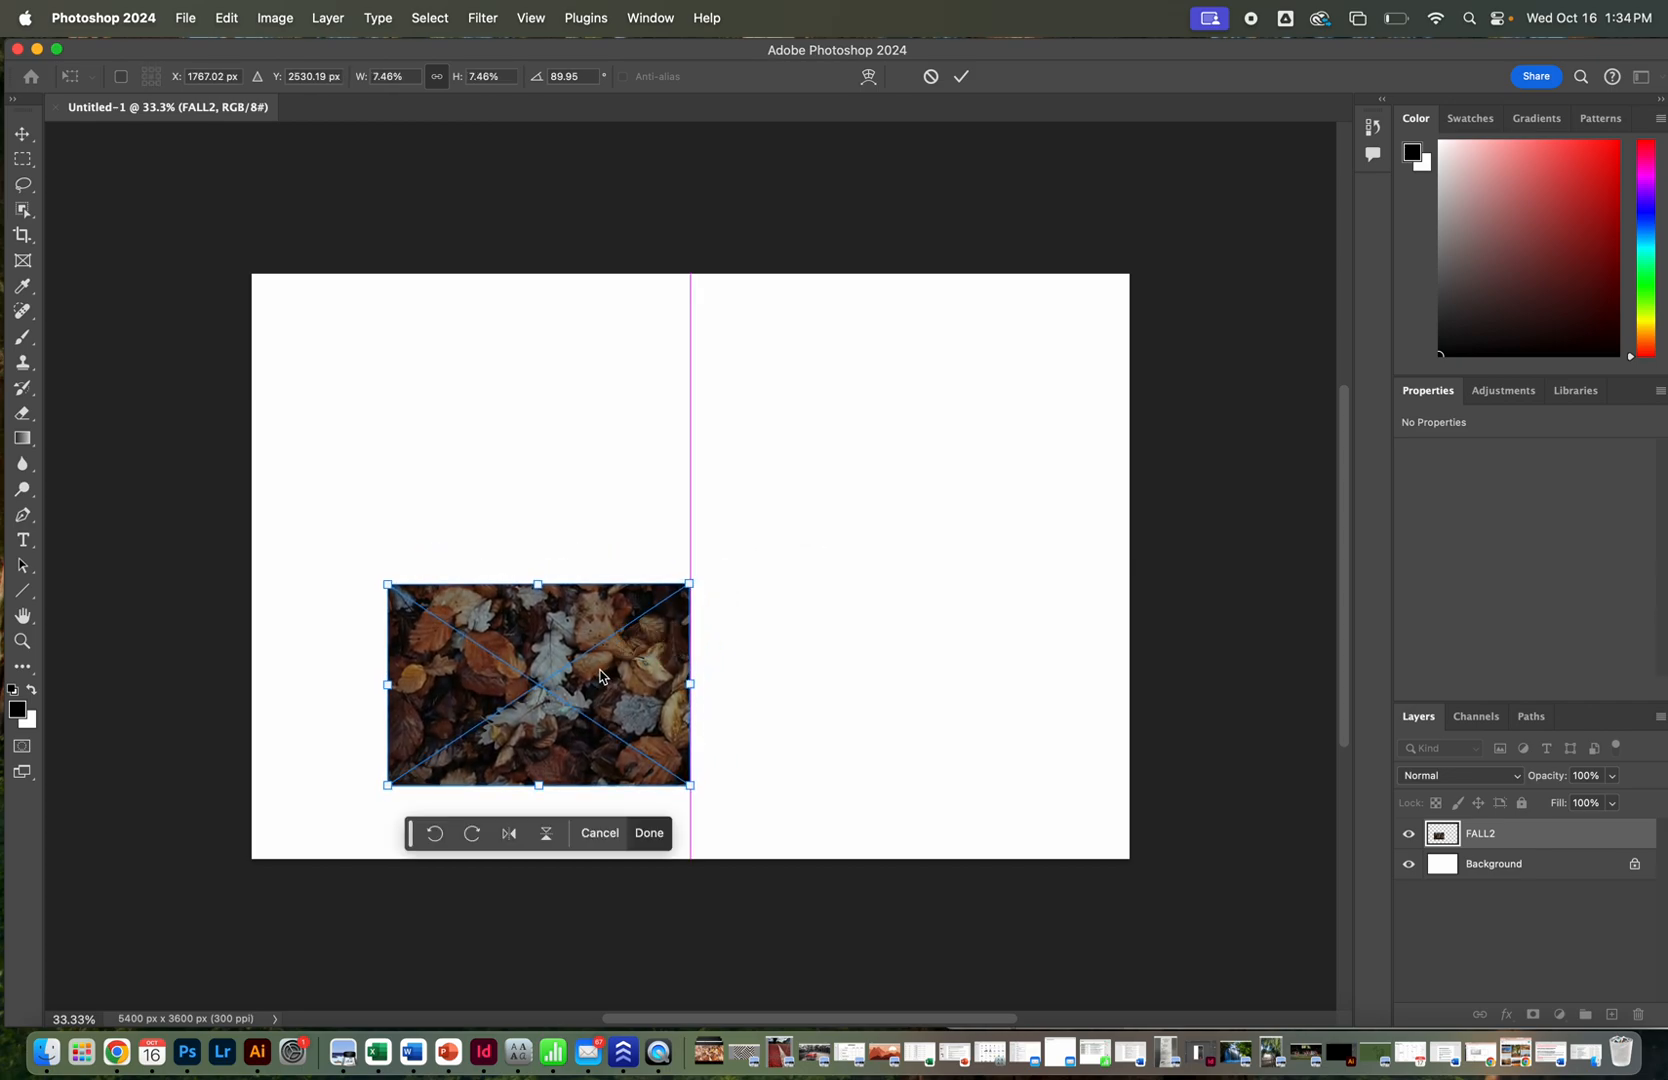
click(797, 620)
Preview FALL 4.jpg in the FALL PHOTOS folder and place it into the document.
drag(1385, 68, 1030, 89)
click(1363, 628)
key(space)
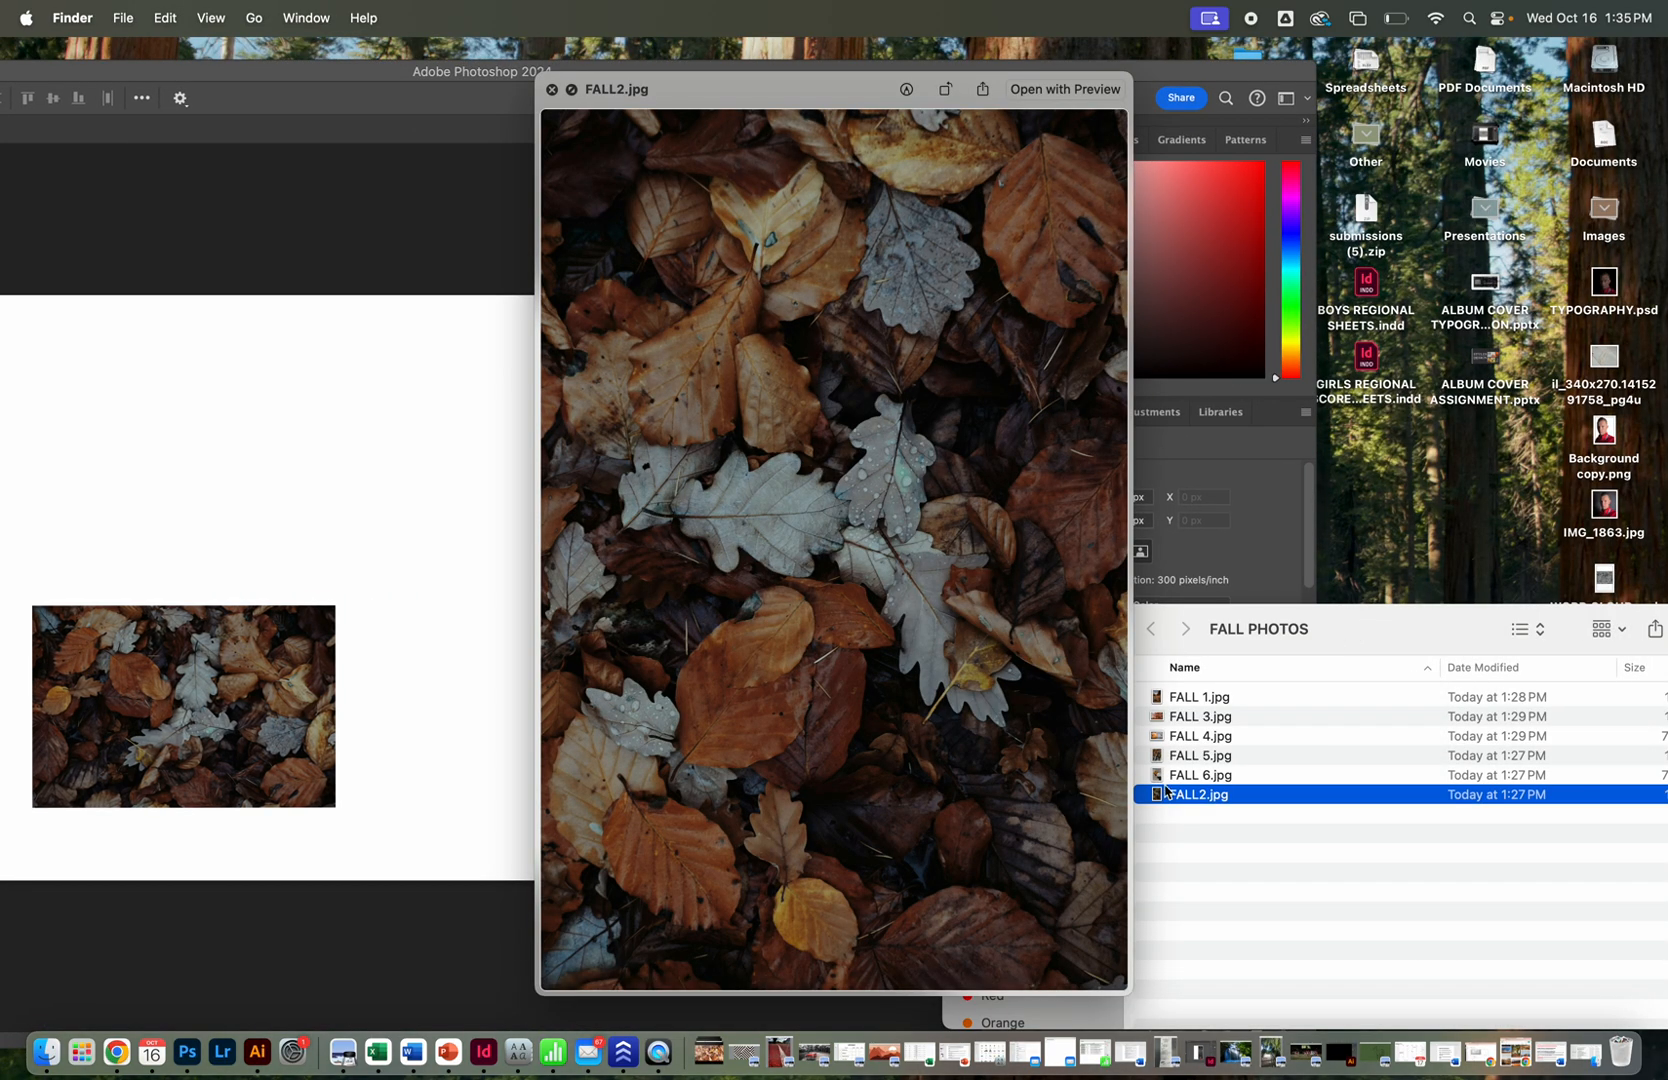
click(1190, 738)
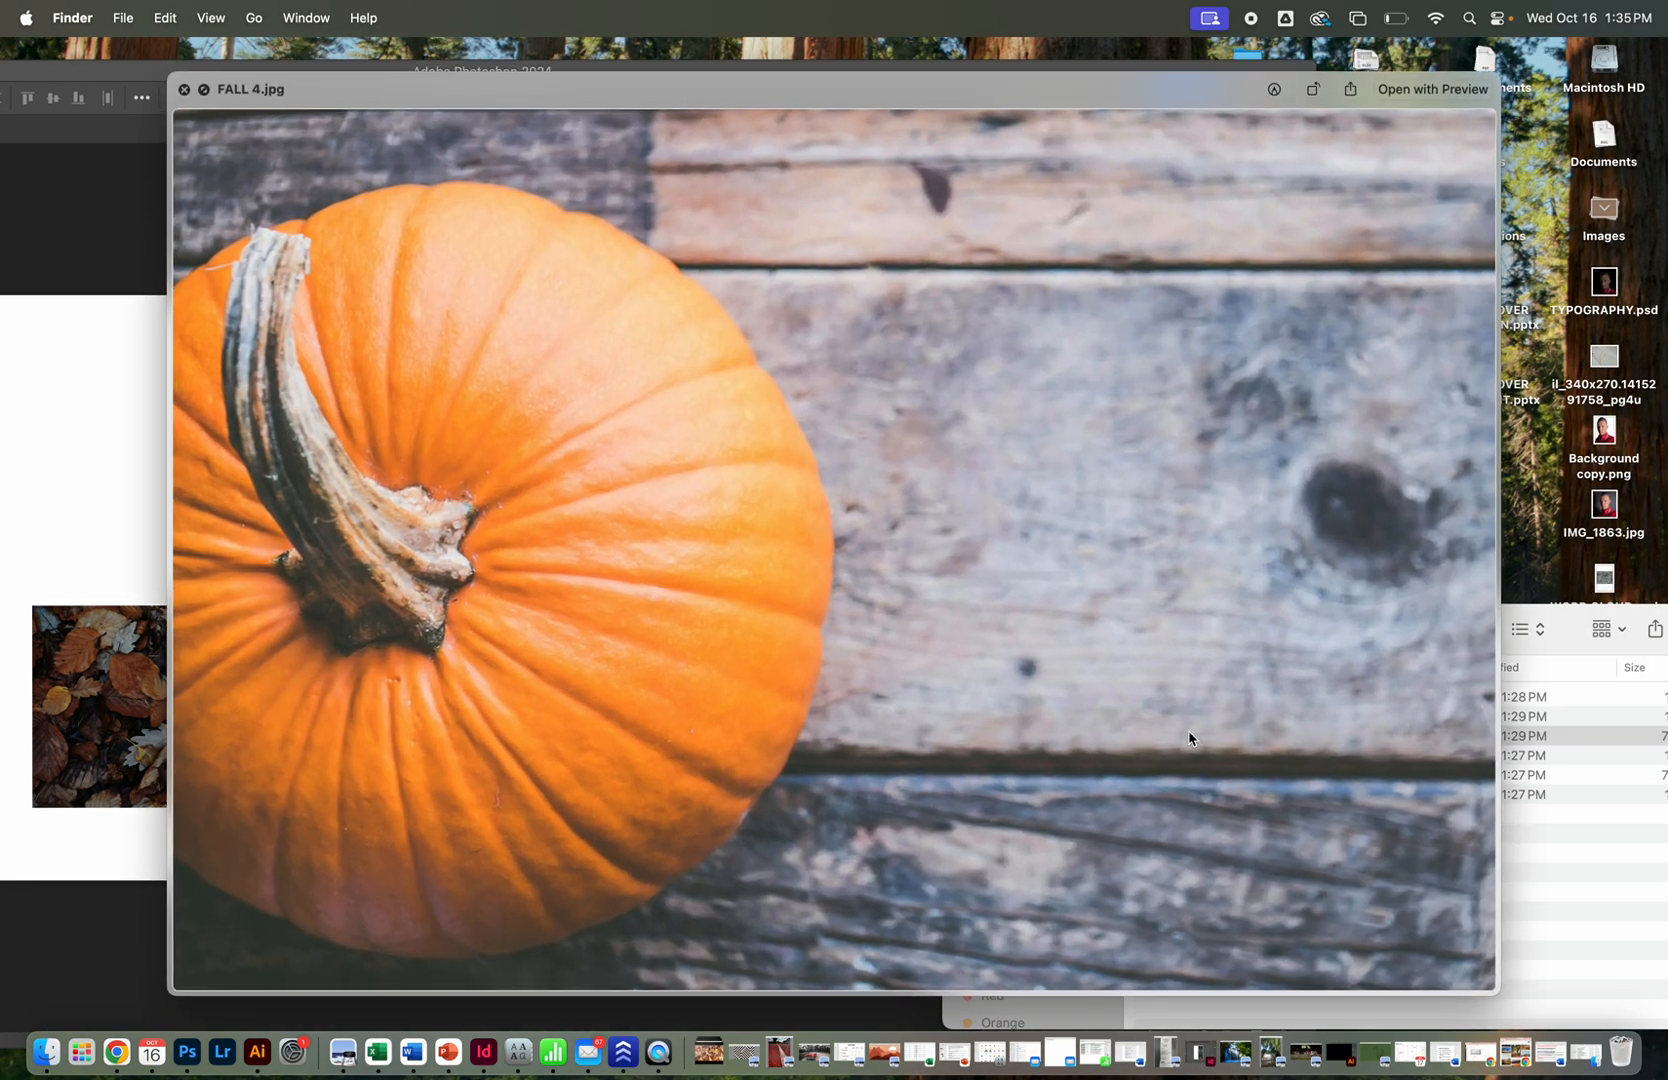
key(space)
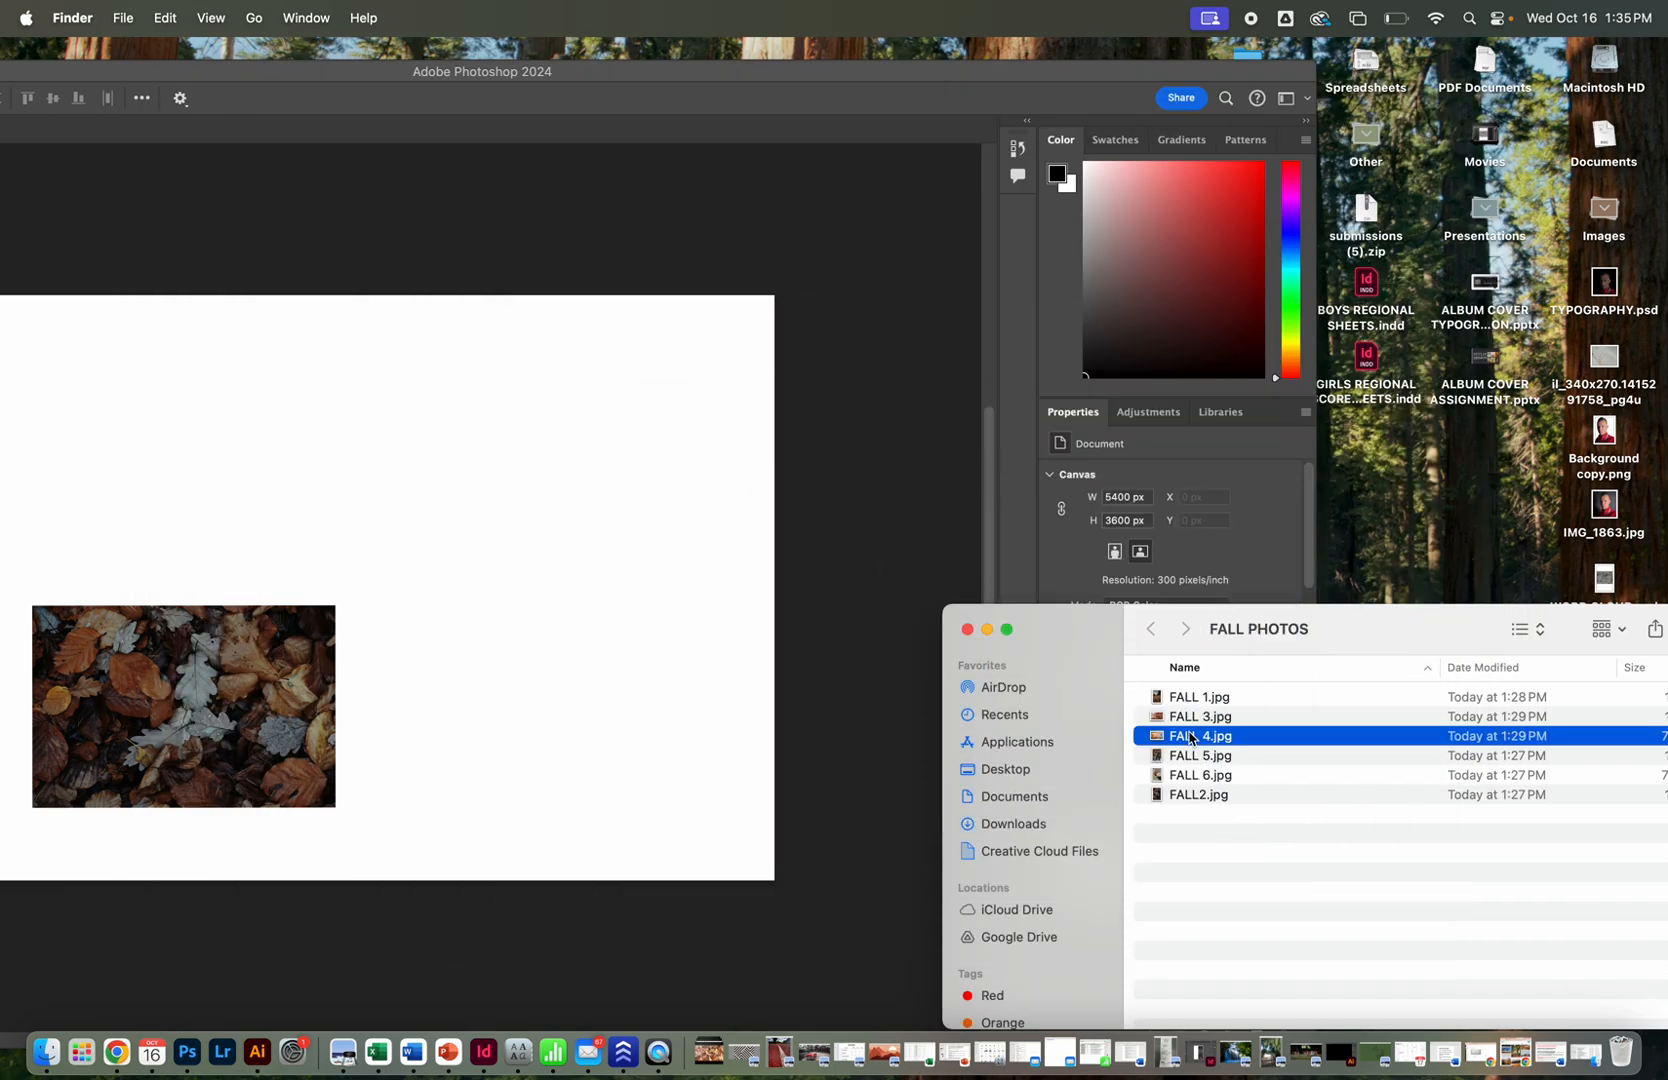
drag(1190, 738, 413, 570)
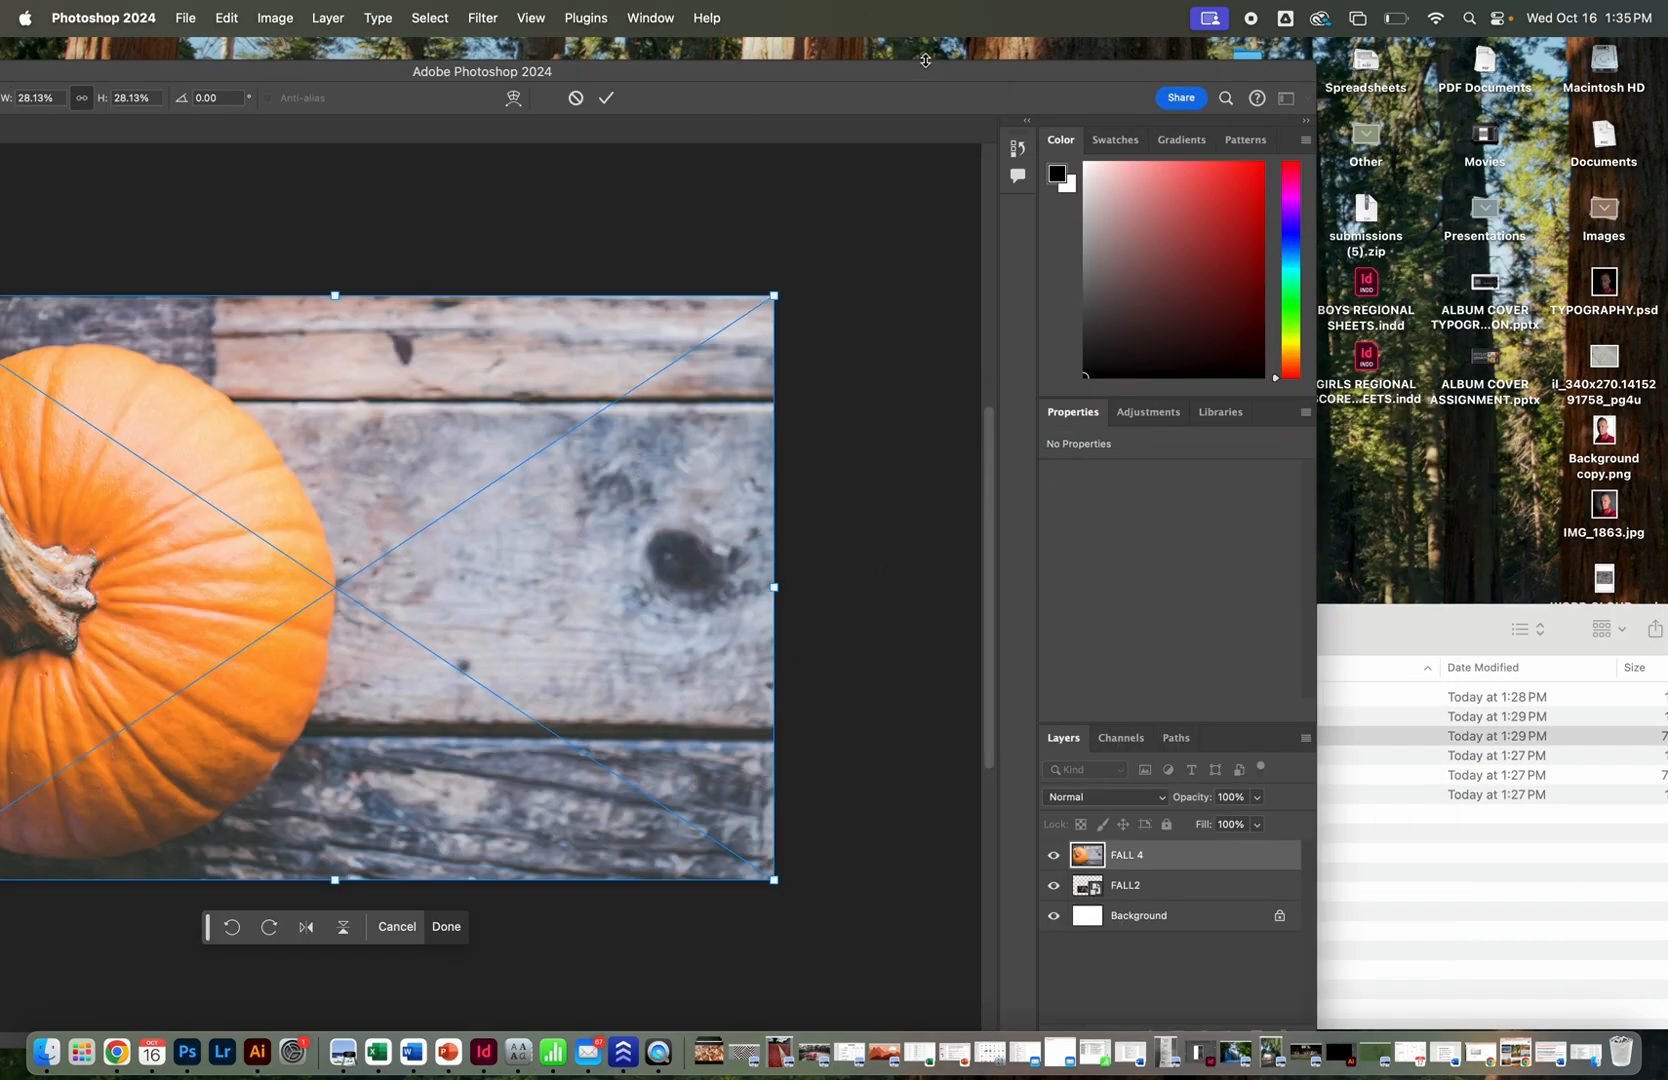
double_click(893, 72)
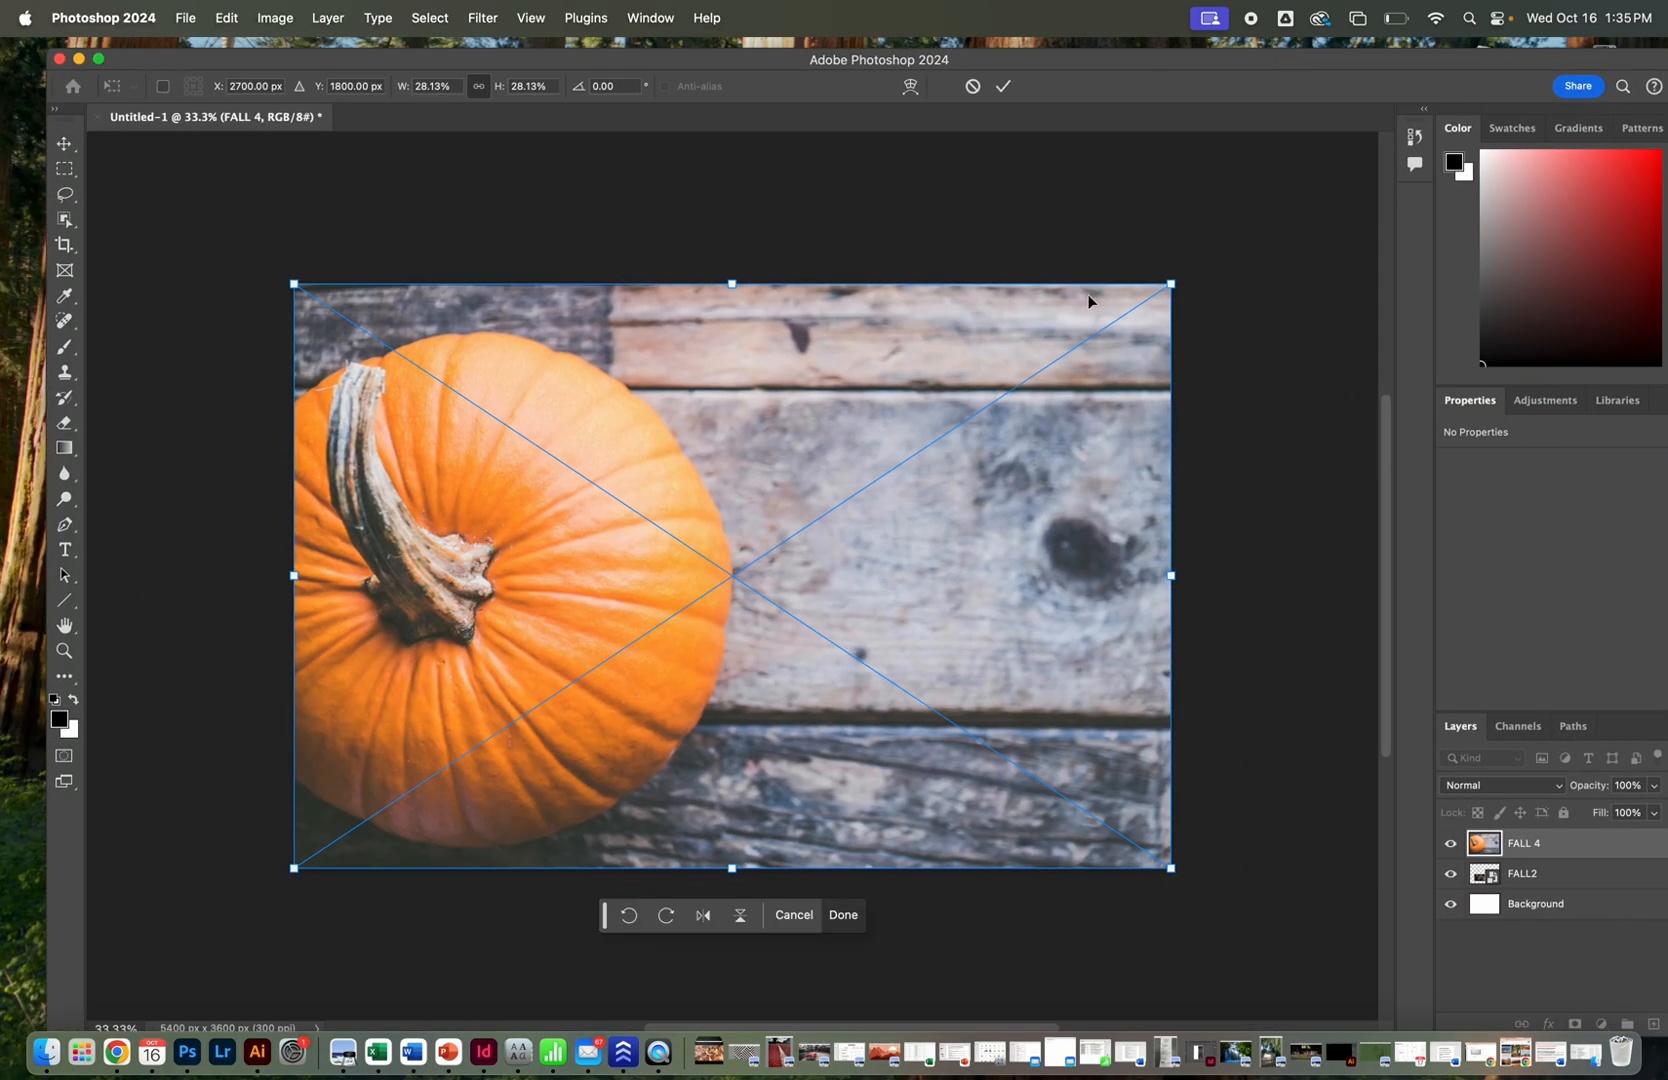
Scale the FALL 4 pumpkin photo to about 1875 by 1250 px and align it just right of the FALL2 photo.
drag(1171, 283, 614, 655)
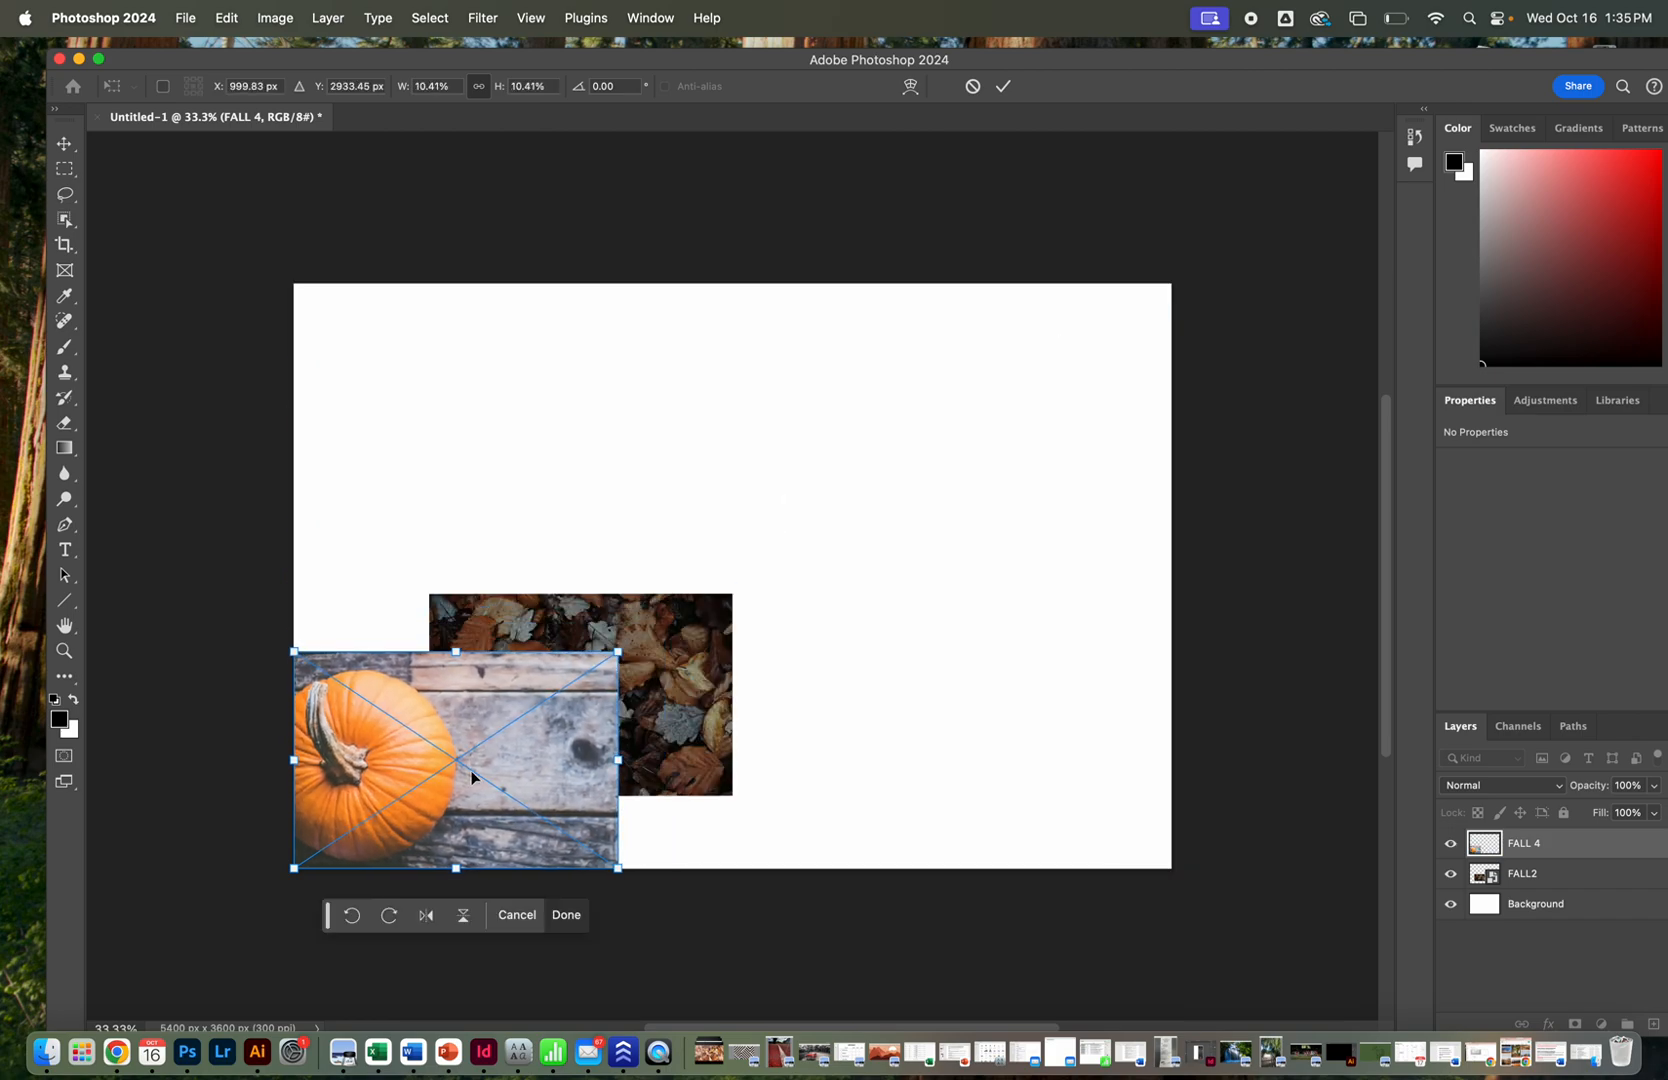
drag(462, 789, 984, 681)
drag(1096, 579, 1072, 597)
key(Return)
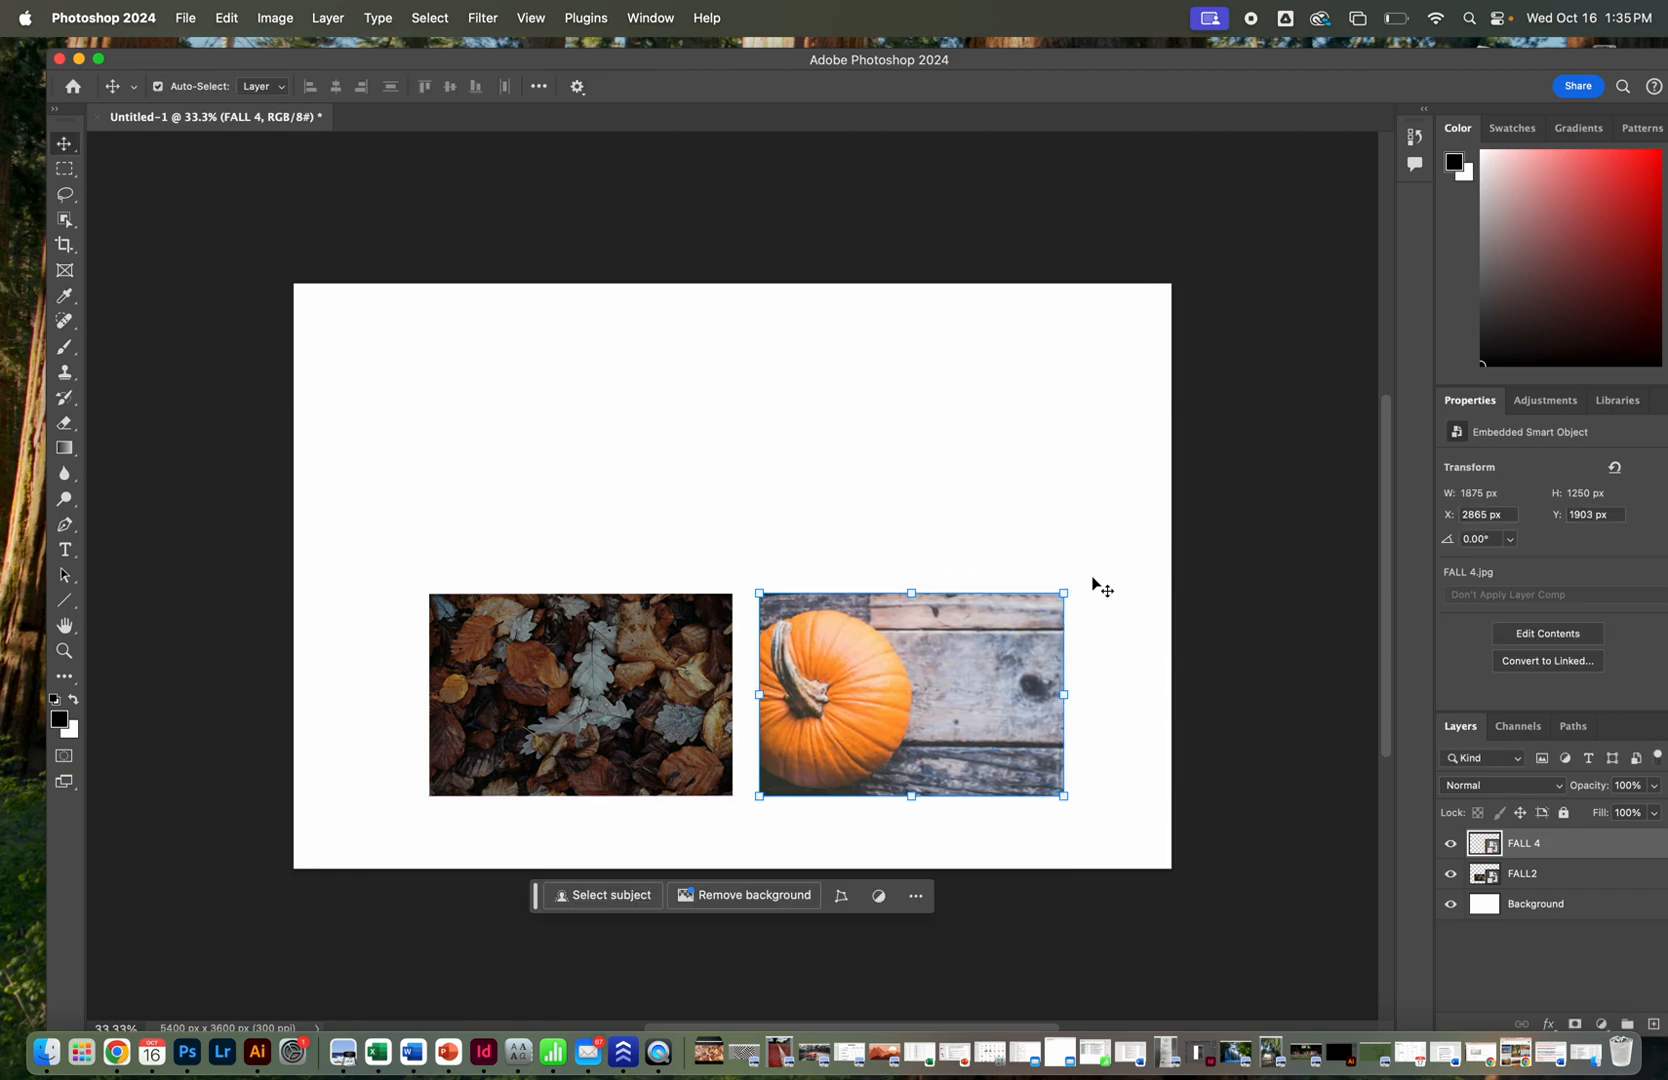
click(1150, 608)
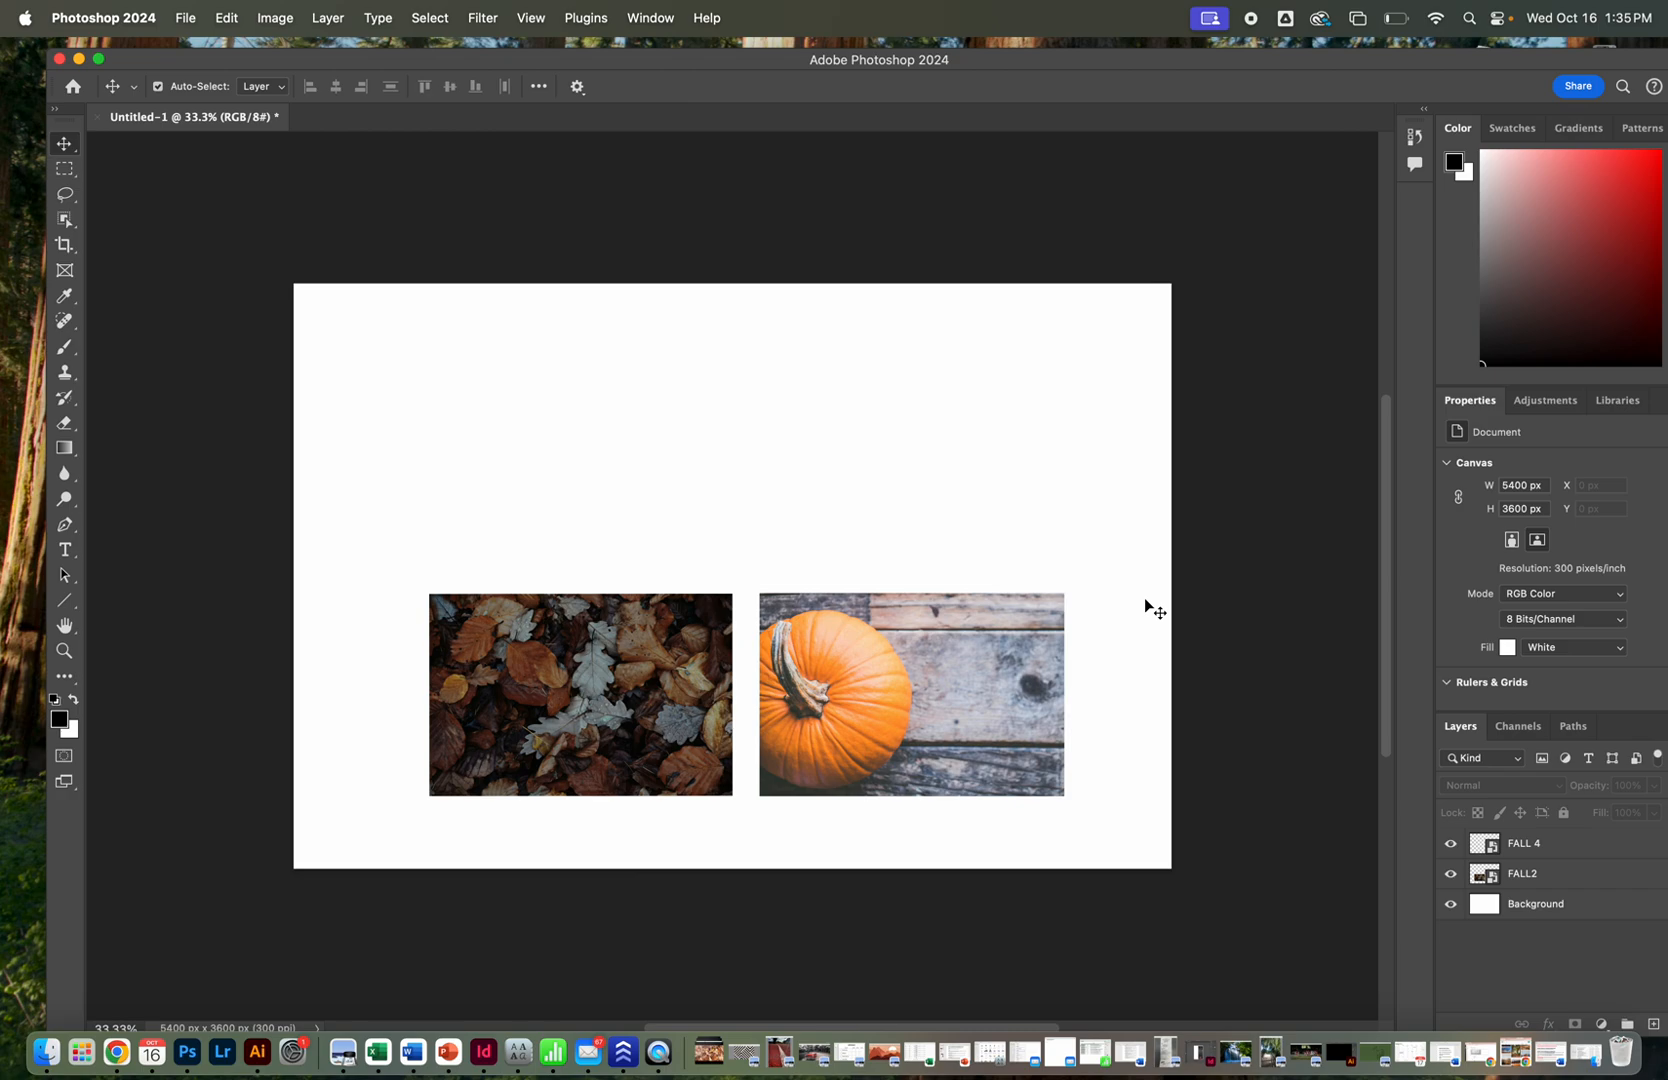
Place FALL 3.jpg from the FALL PHOTOS folder into the document.
drag(1257, 59, 869, 57)
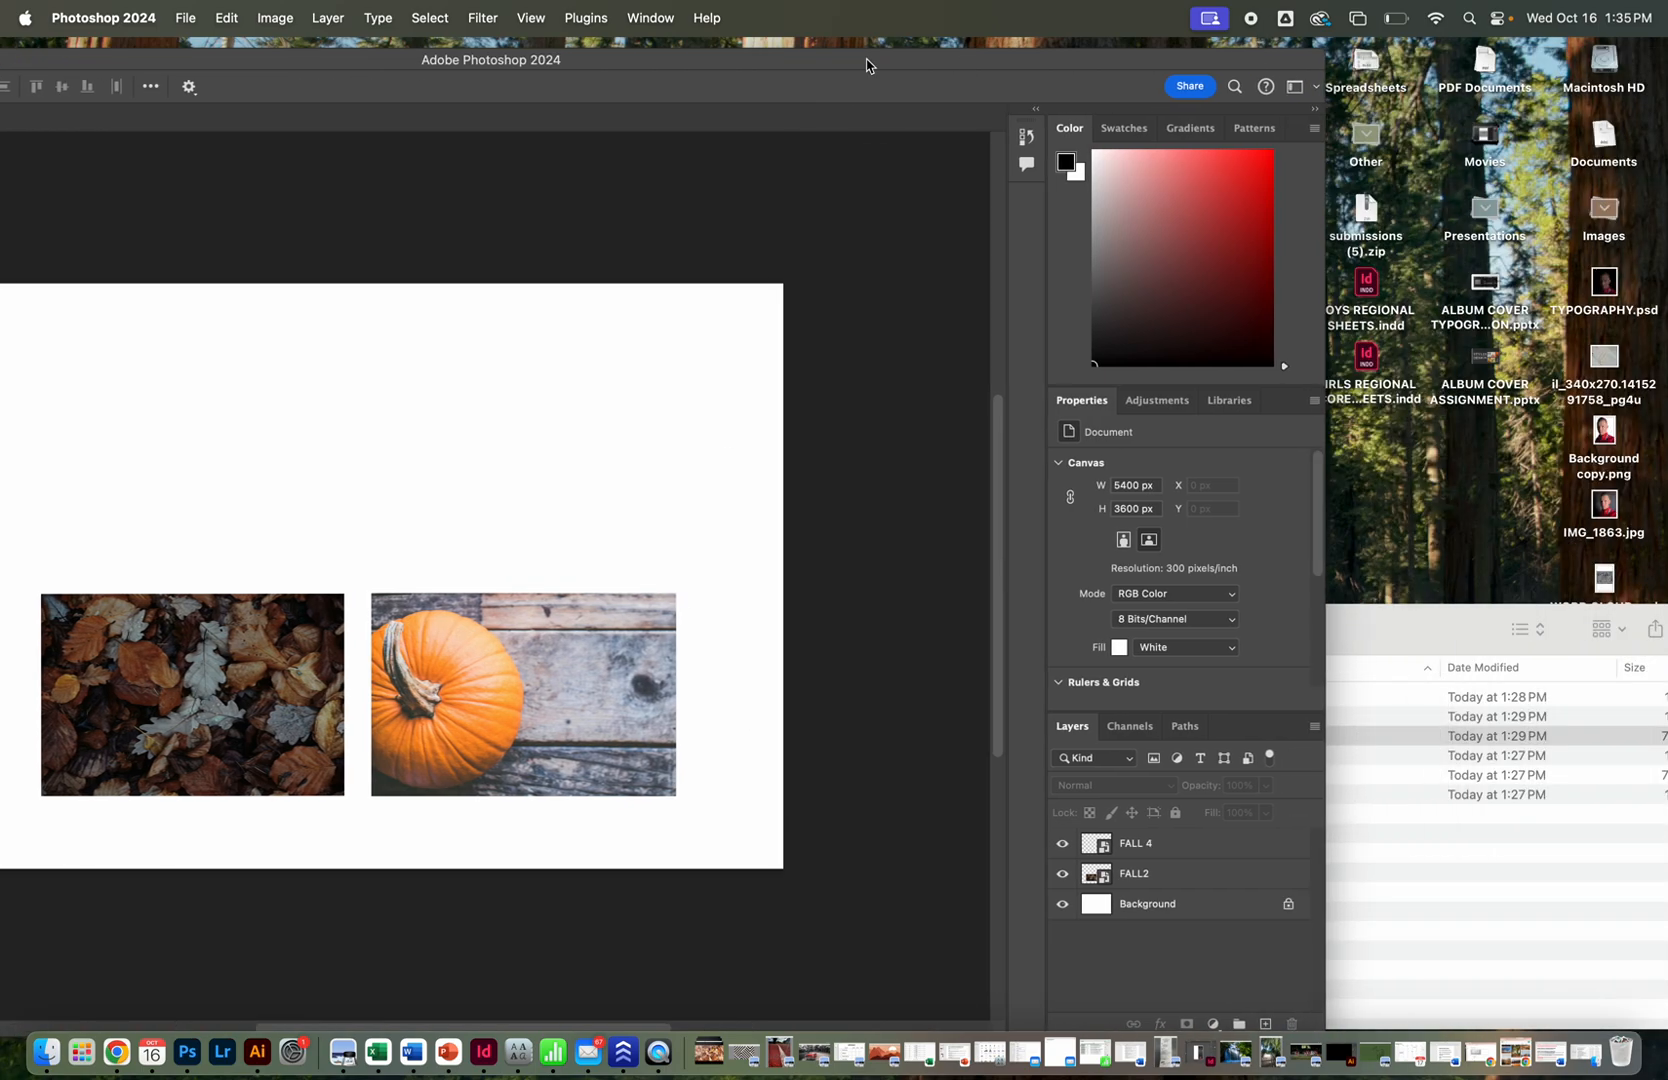
click(1407, 587)
click(1351, 674)
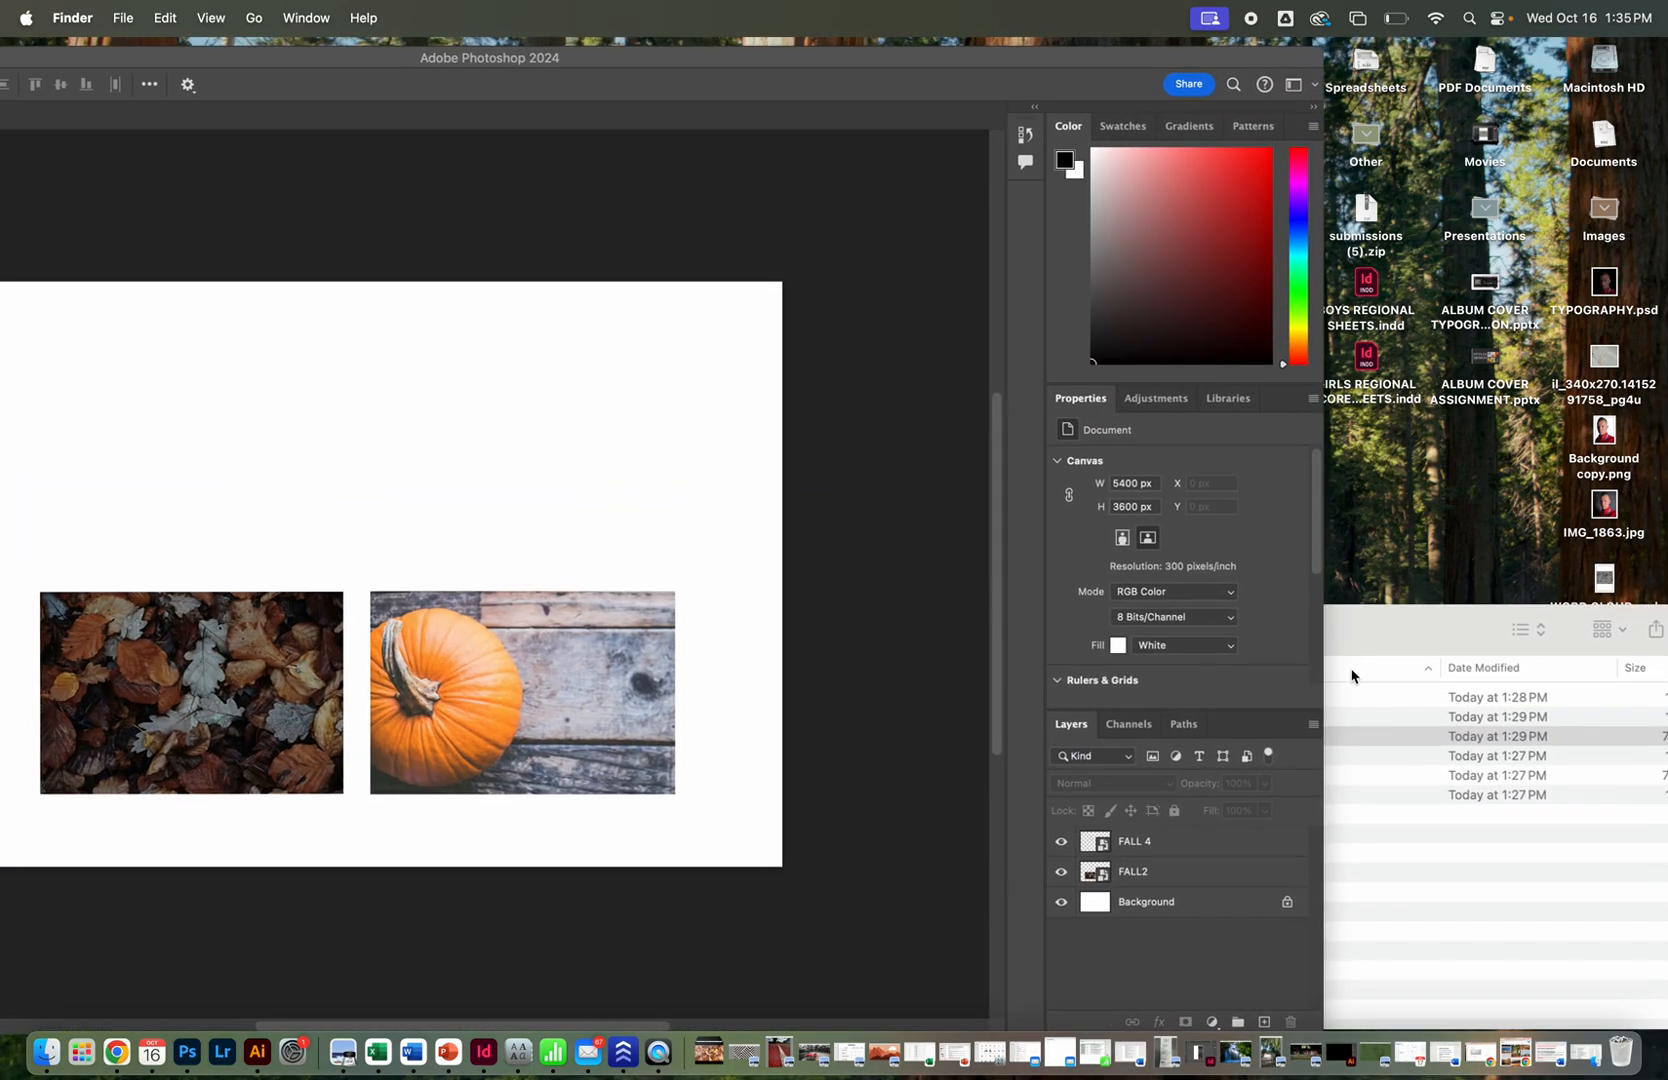
click(1382, 632)
key(space)
key(space)
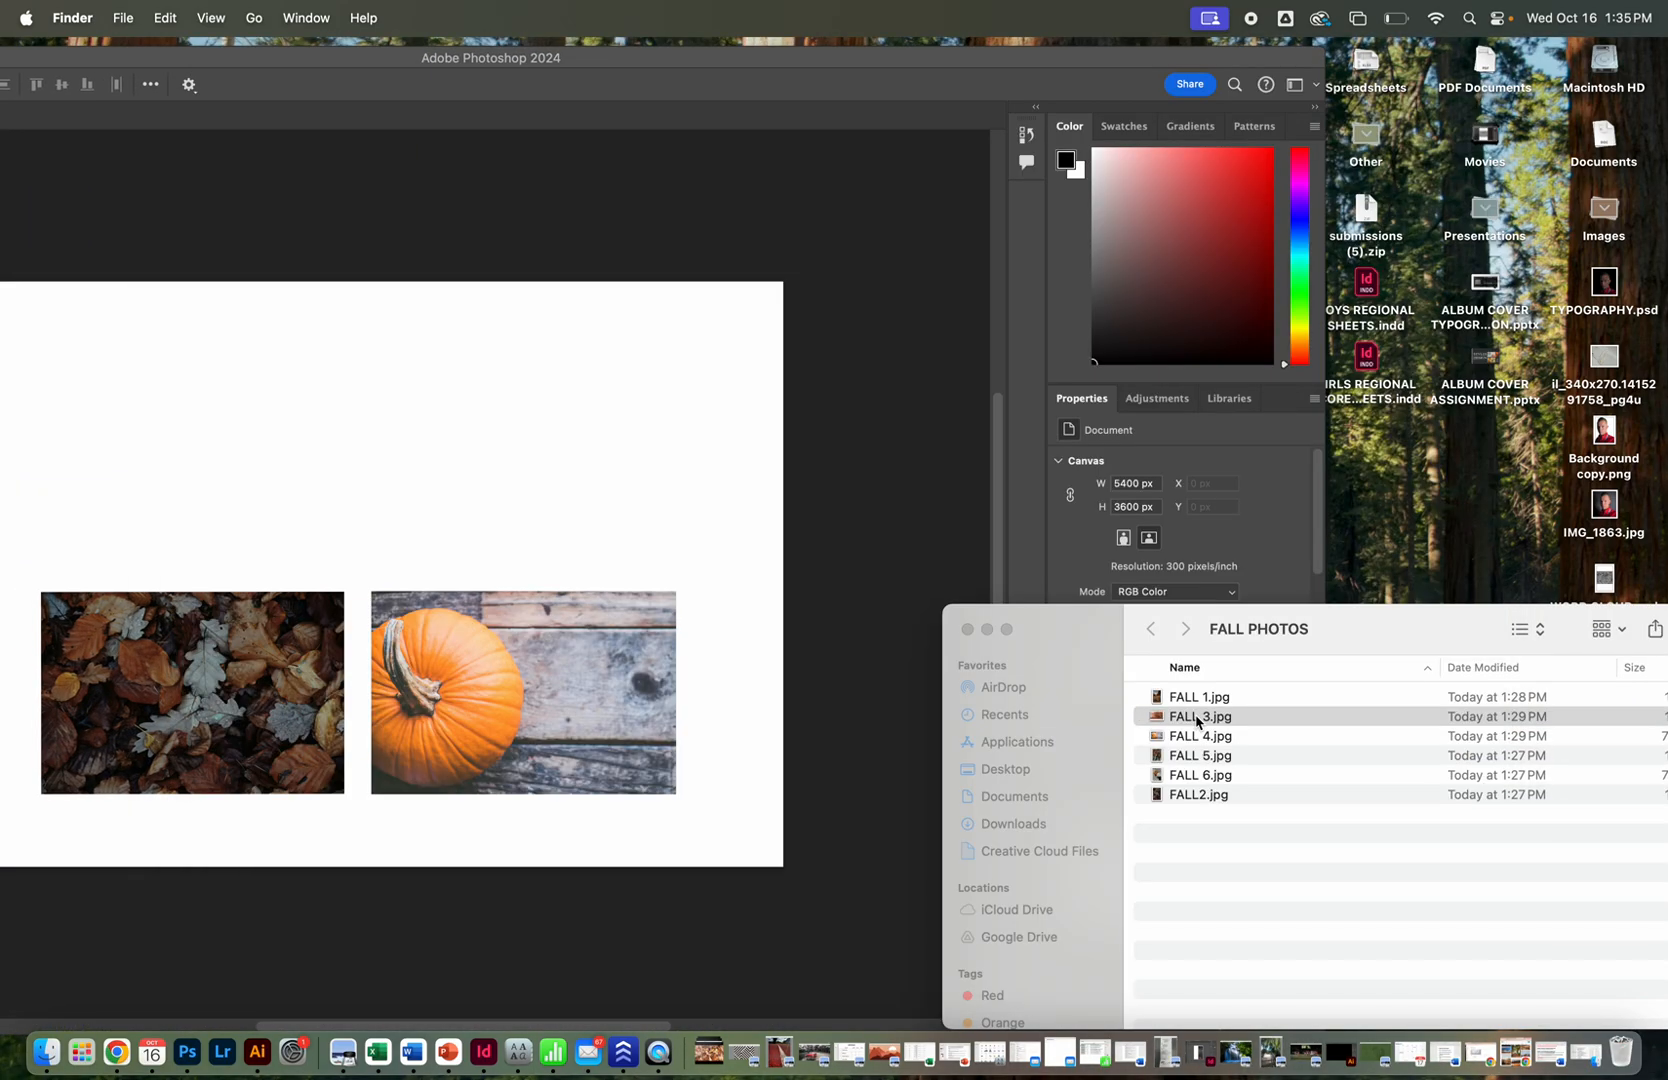
drag(1197, 716, 481, 493)
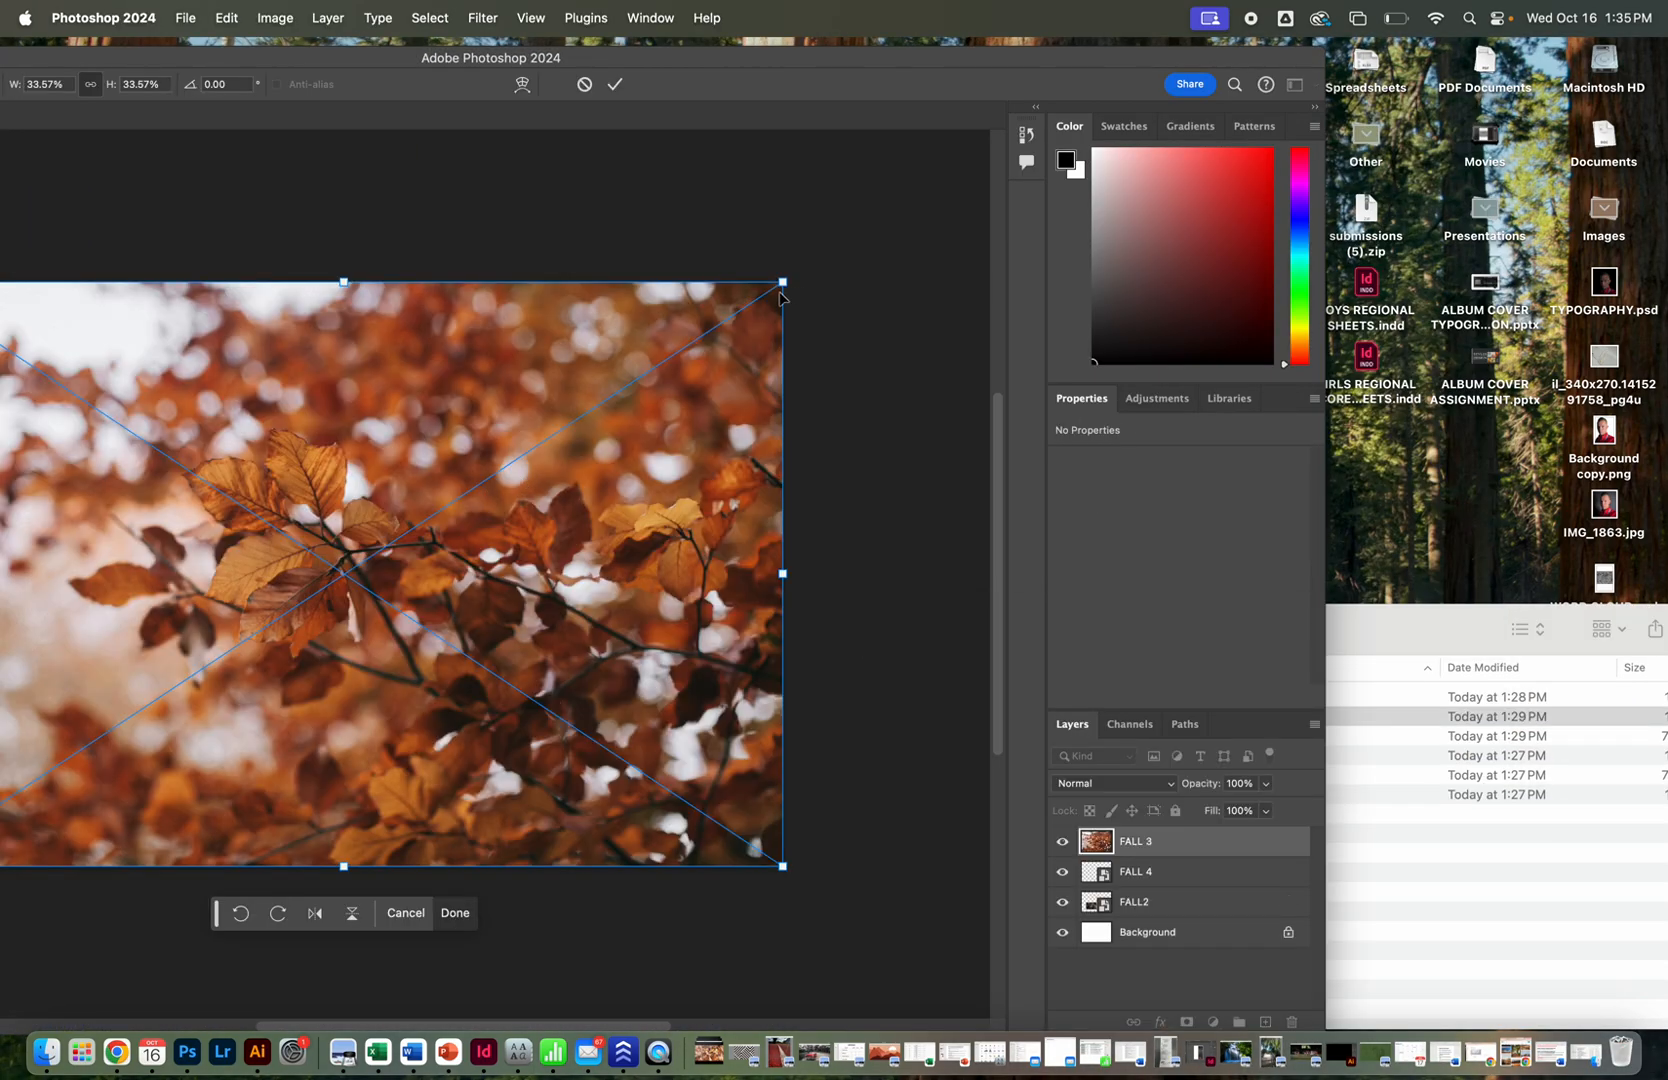
Scale the FALL 3 photo to about 11.61% and align it directly above the pumpkin photo, matching its width.
drag(782, 296, 195, 705)
drag(120, 770, 585, 472)
drag(645, 570, 668, 589)
drag(655, 484, 650, 475)
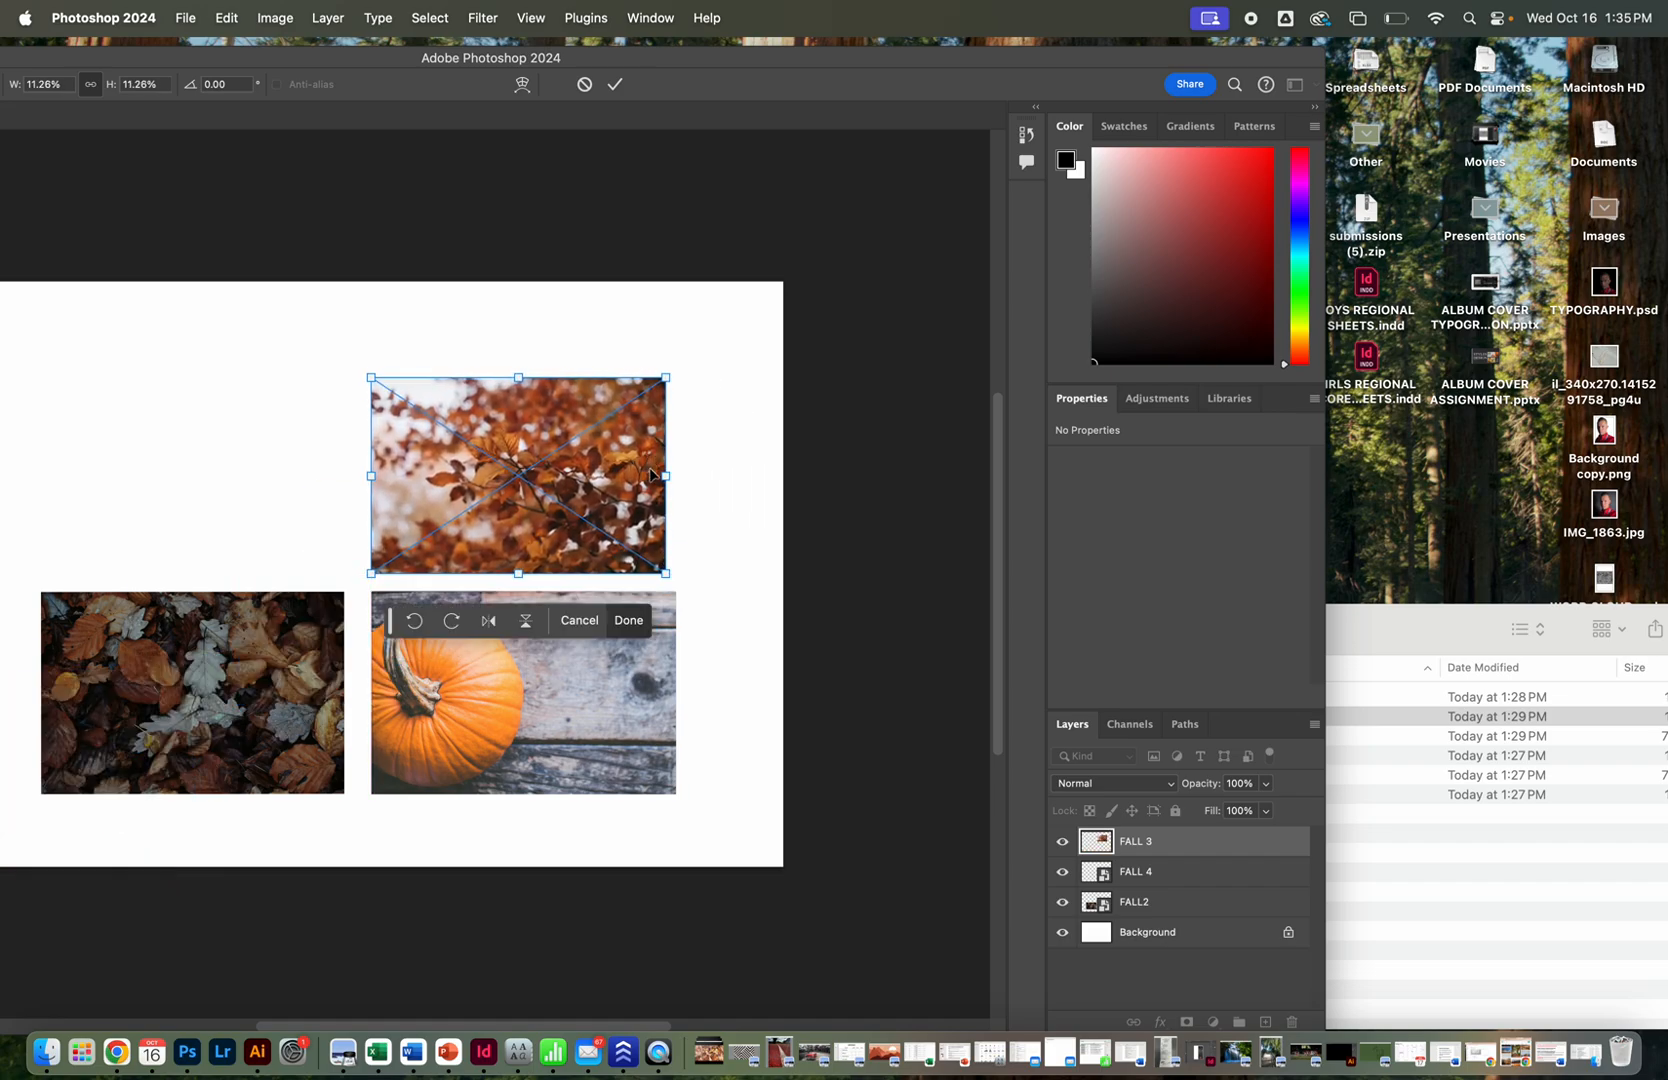
drag(667, 576, 652, 520)
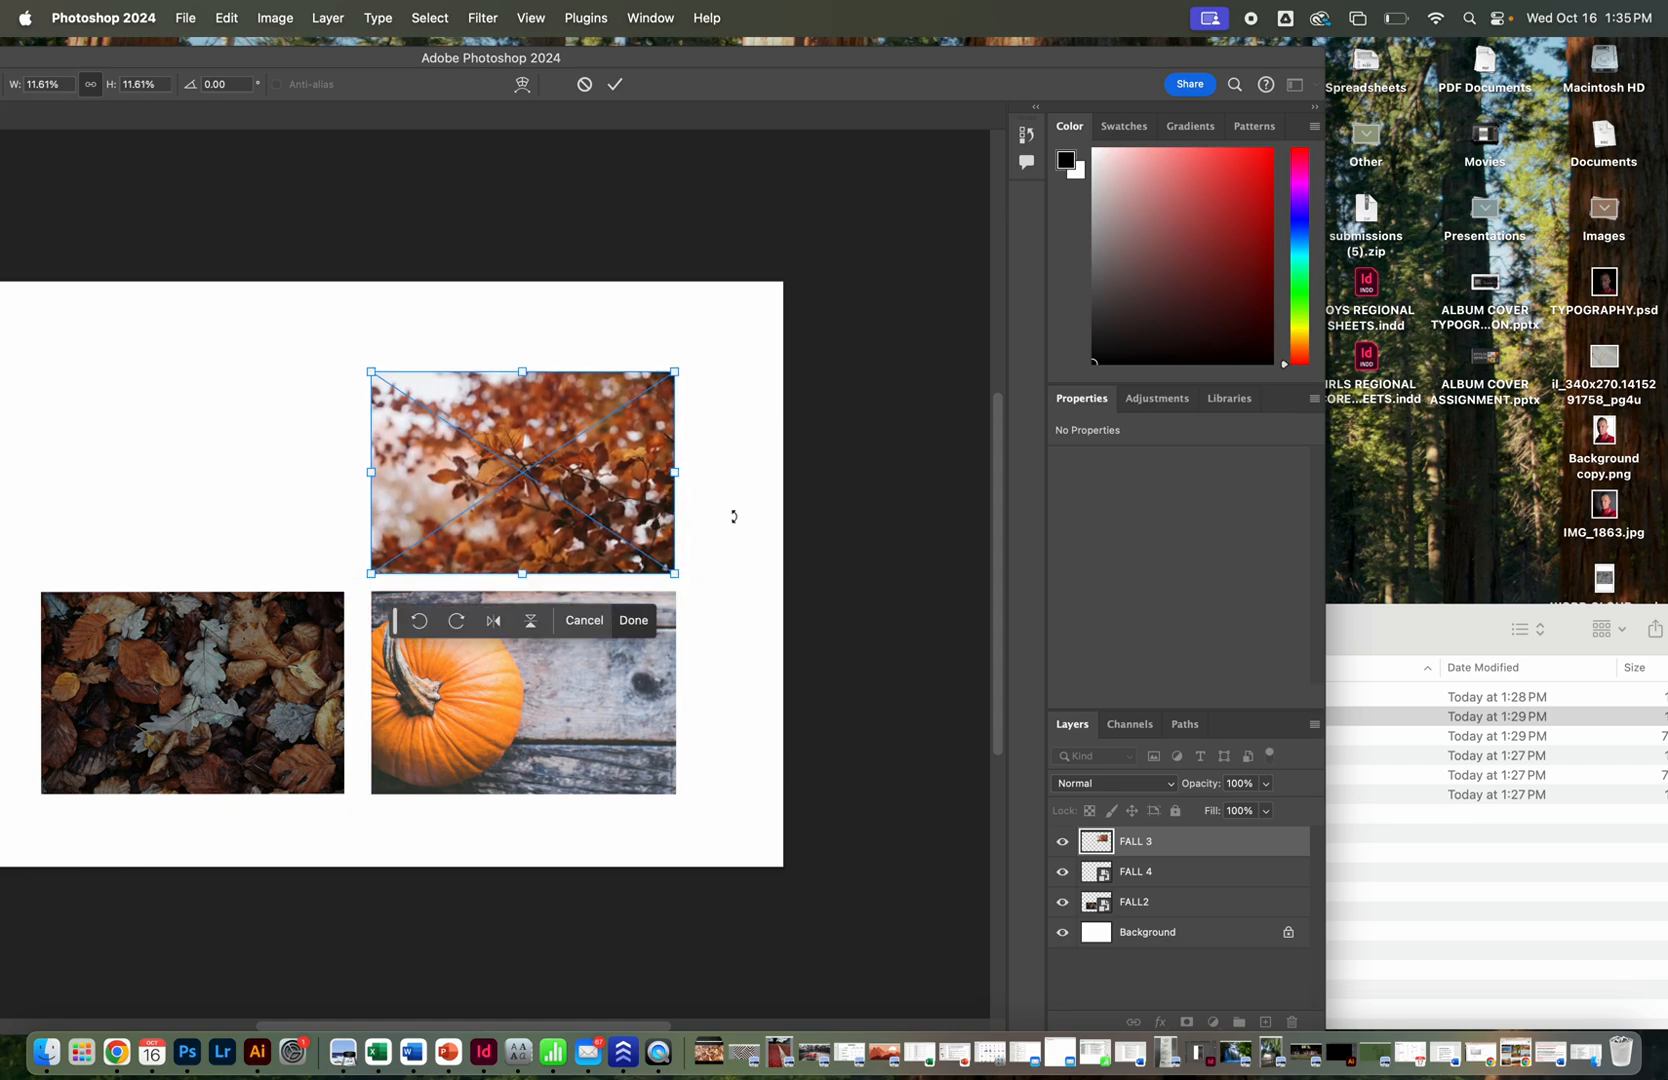
scroll(750, 524, left, 1)
scroll(495, 473, left, 10)
scroll(495, 473, right, 15)
scroll(495, 473, left, 10)
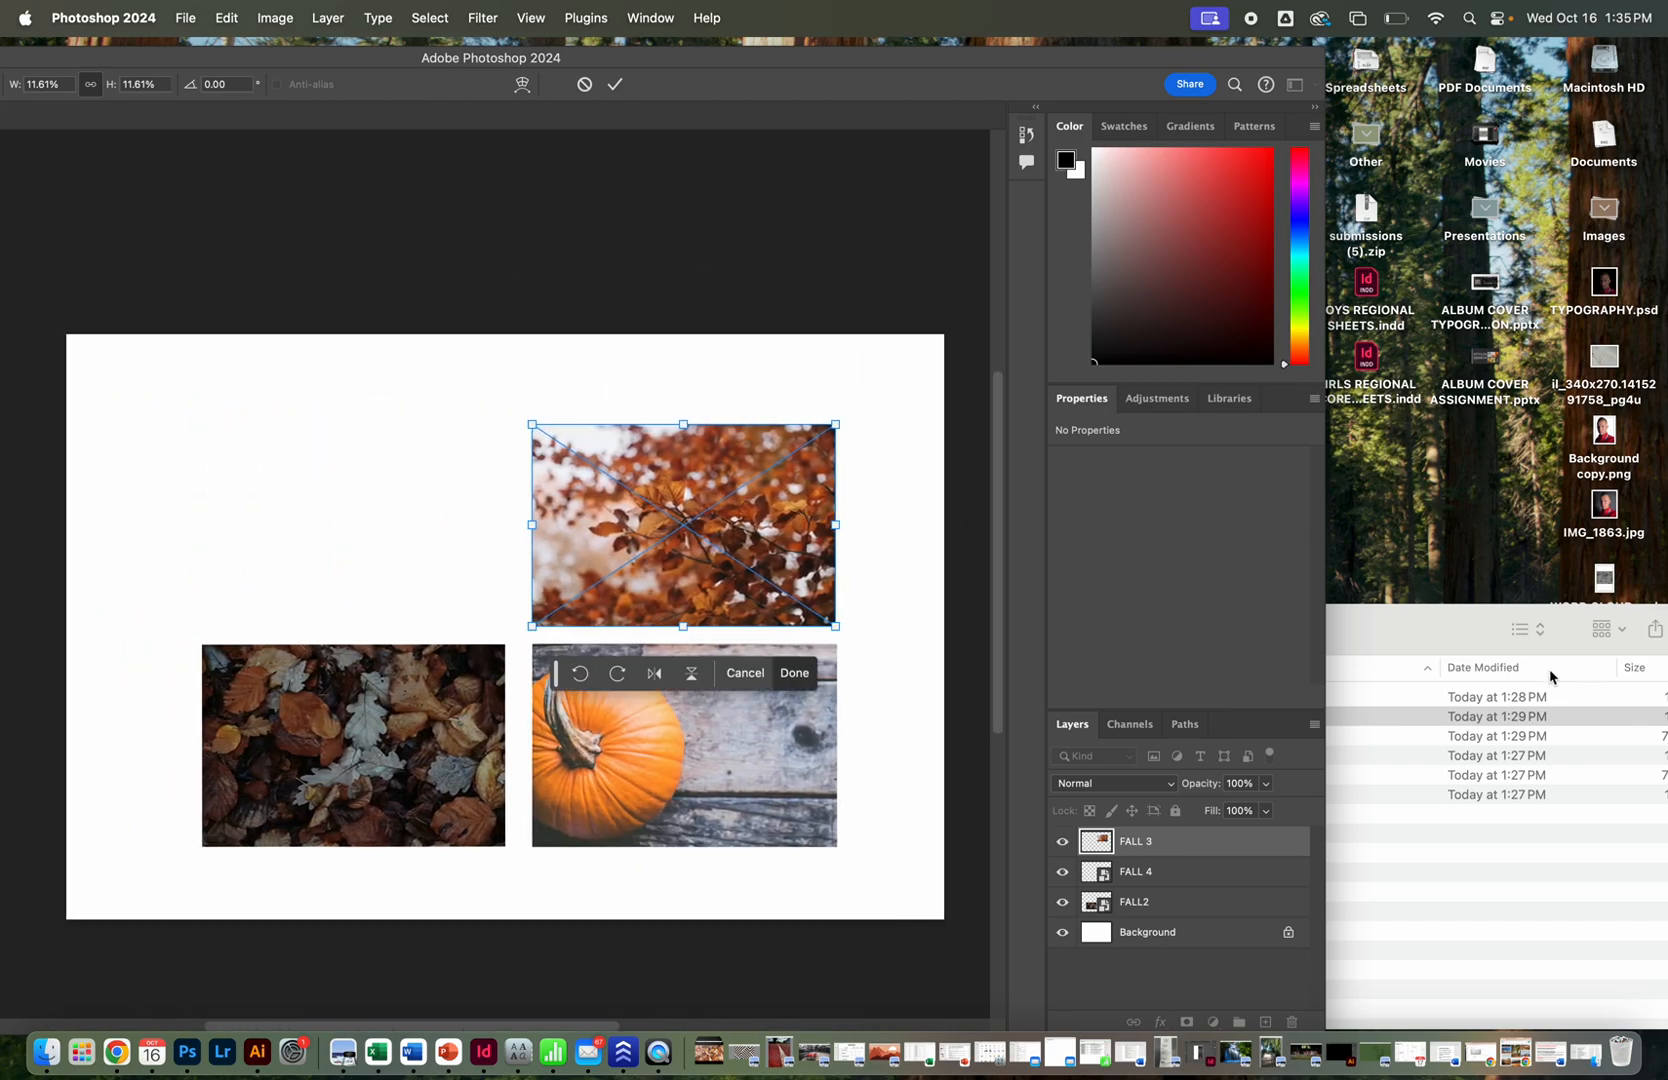
Preview FALL 5.jpg, commit the pending FALL 3 transform, and place FALL 5.jpg into the document.
click(1466, 636)
click(1222, 742)
click(1208, 762)
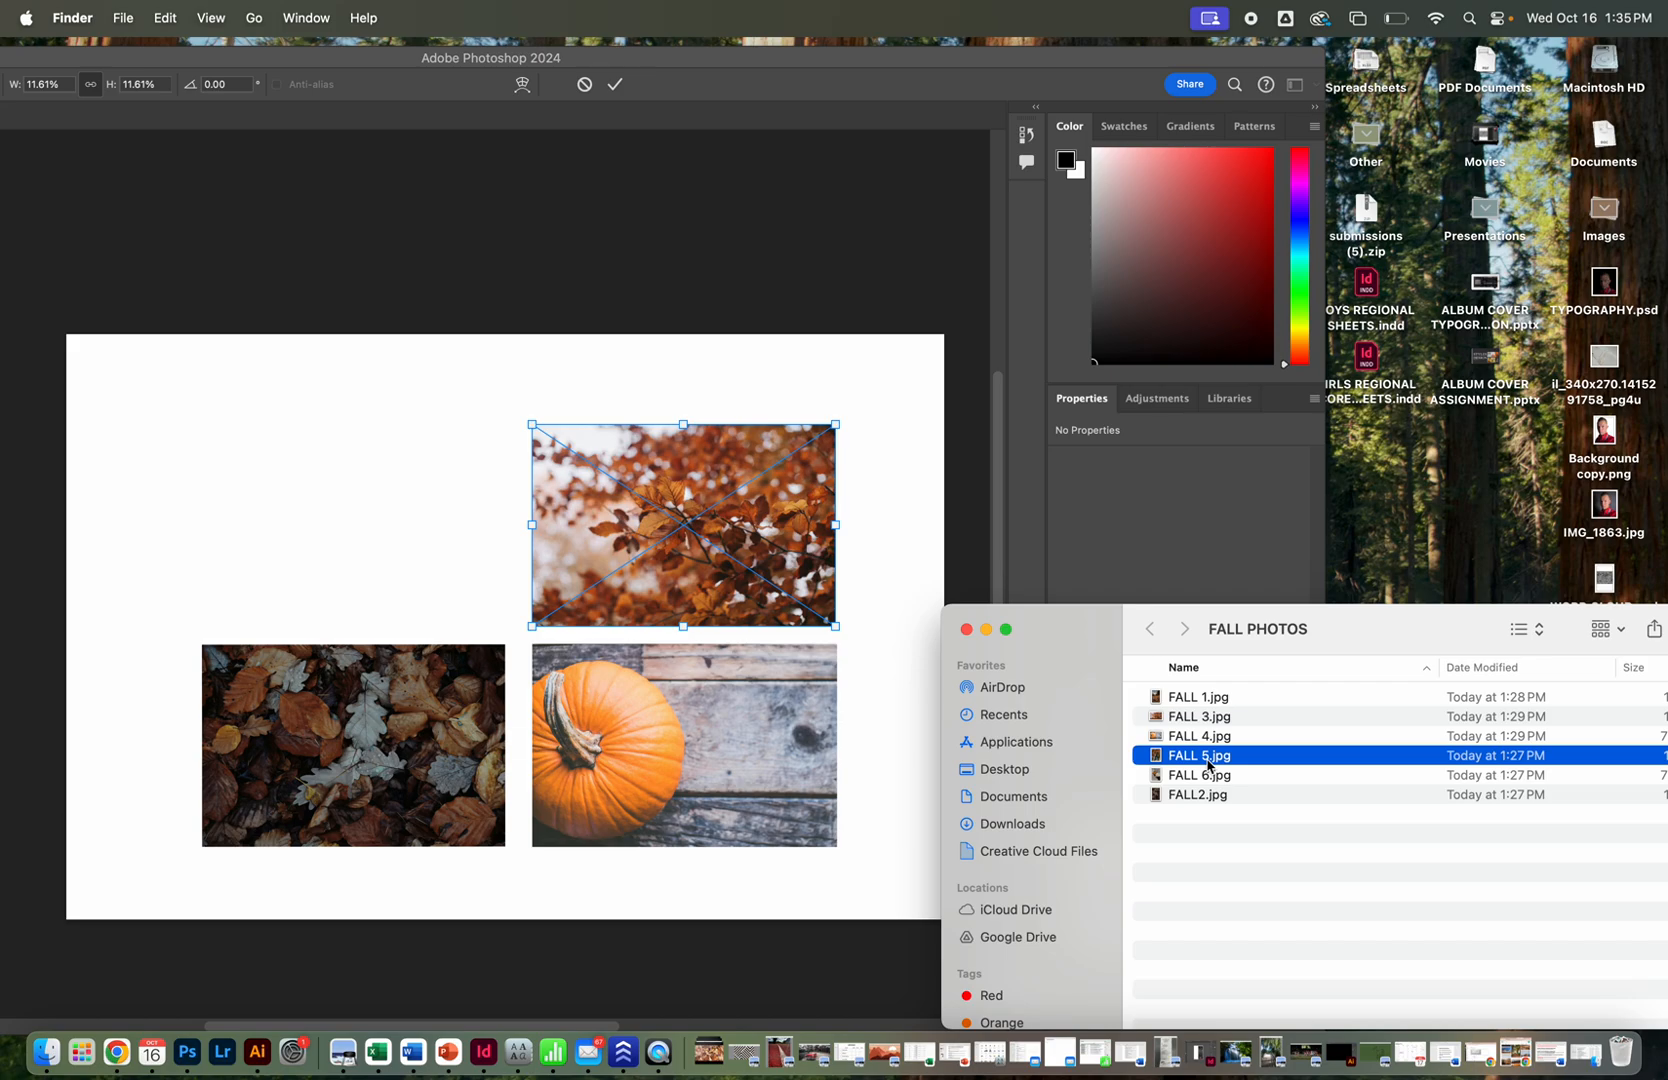
key(space)
key(space)
drag(1208, 765, 1265, 692)
click(810, 218)
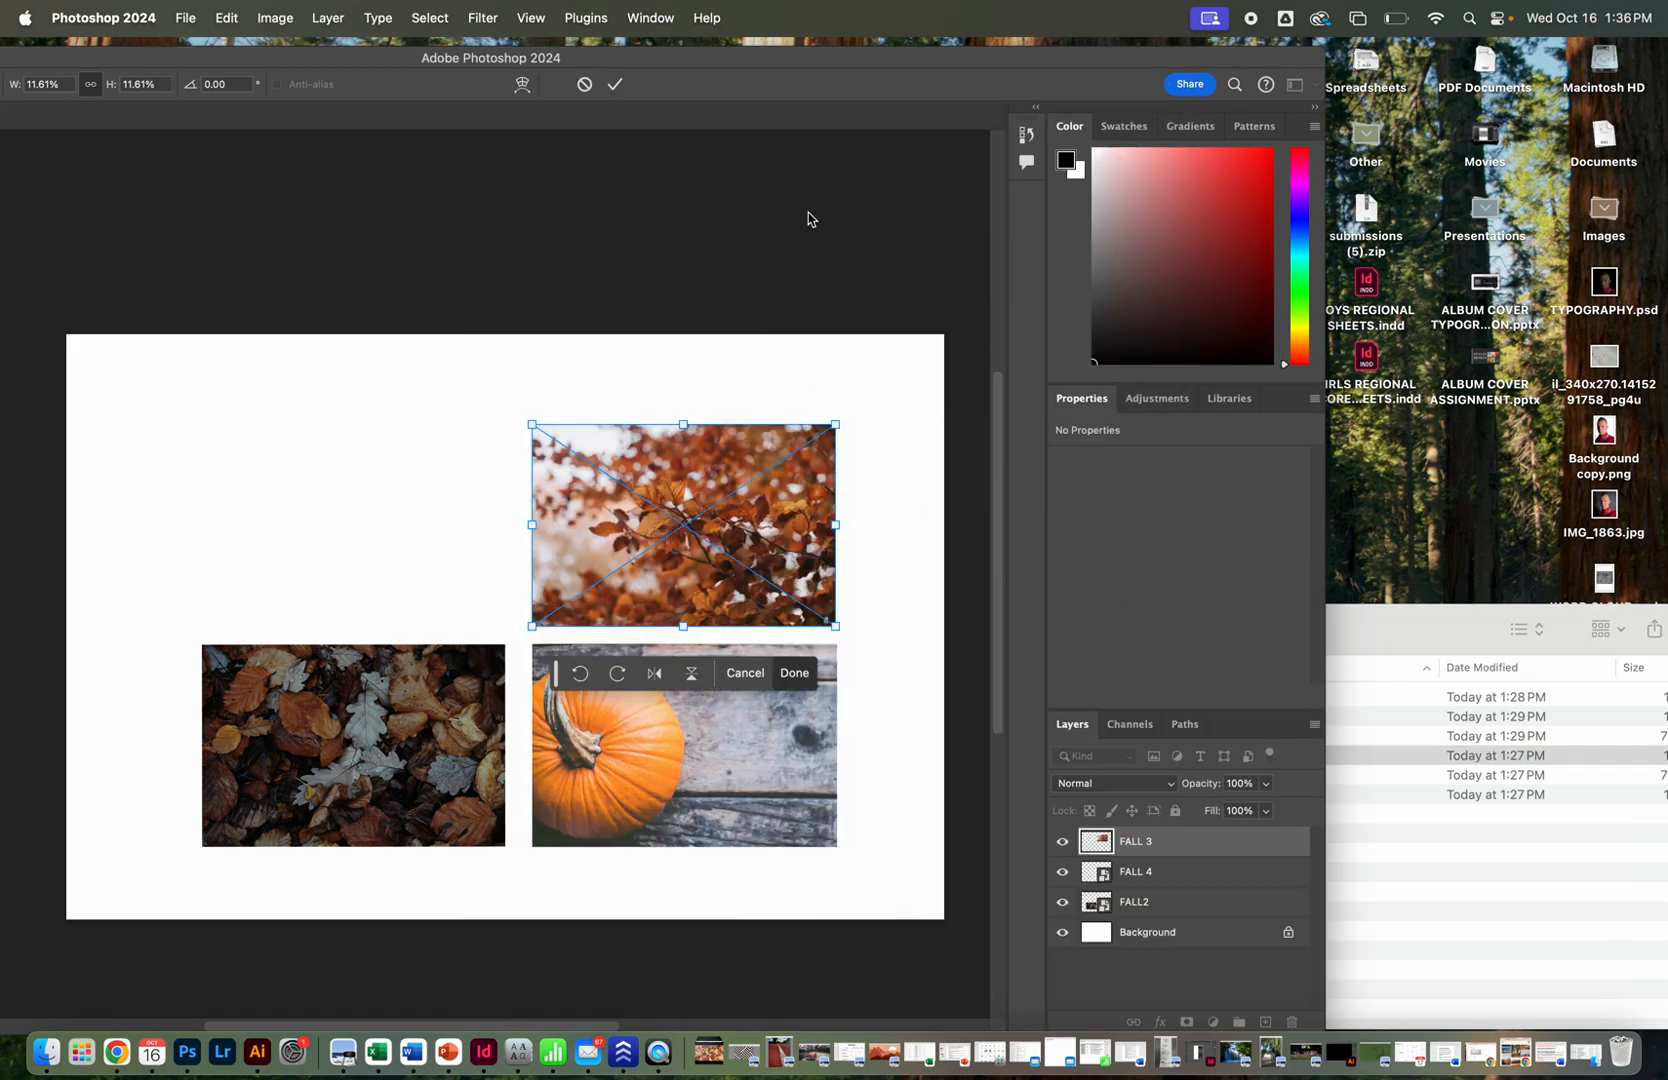
key(Return)
click(1462, 634)
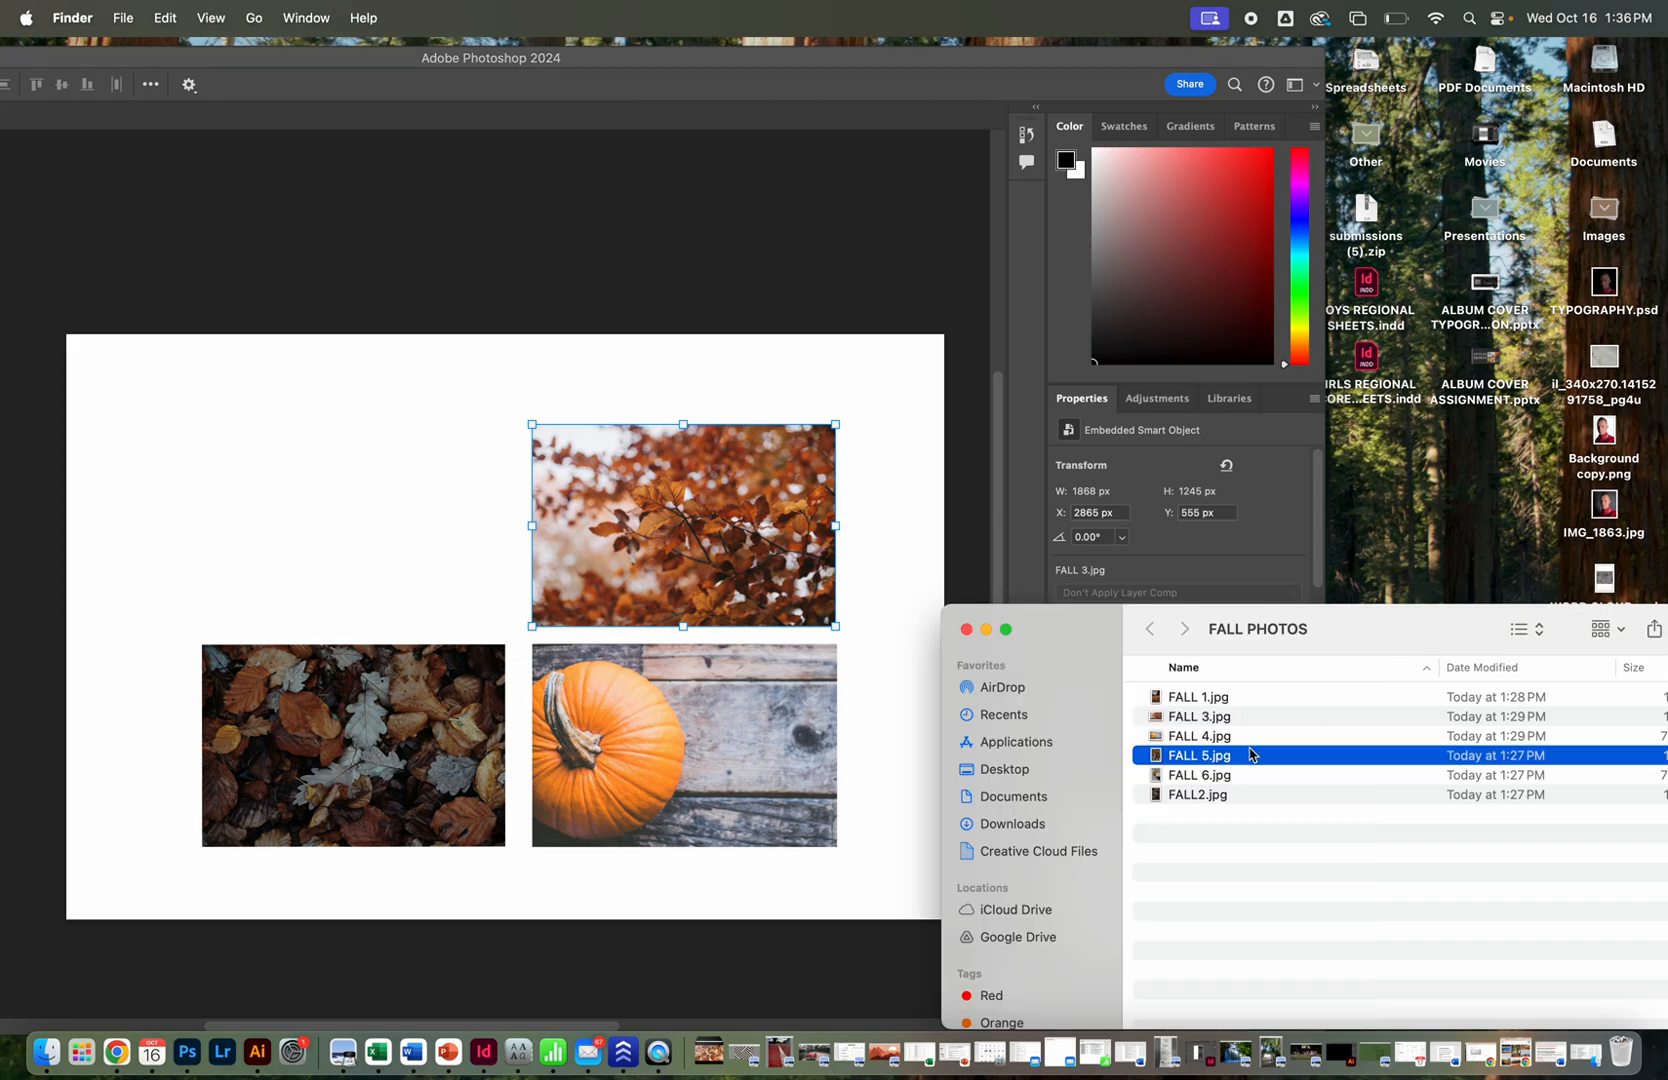
drag(1250, 755, 572, 628)
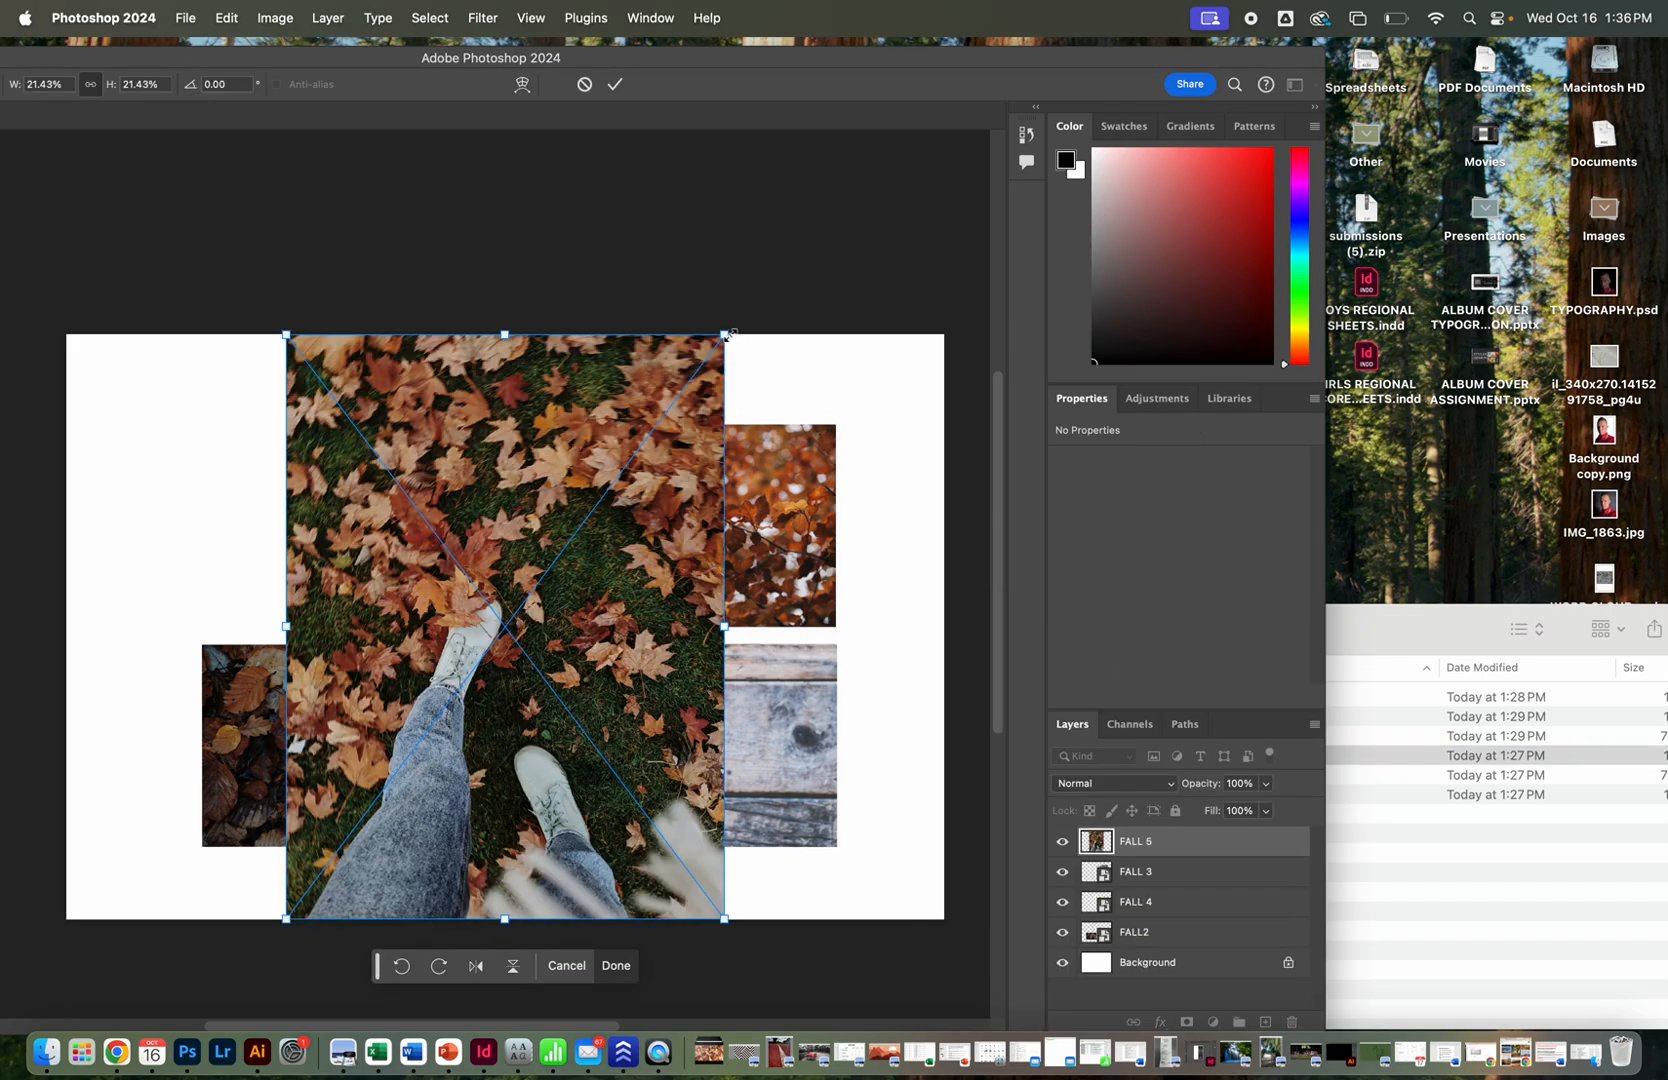
Scale the FALL 5 photo to about 9.79% and position it in the middle of the collage, overlapping the other photos.
drag(727, 335, 465, 695)
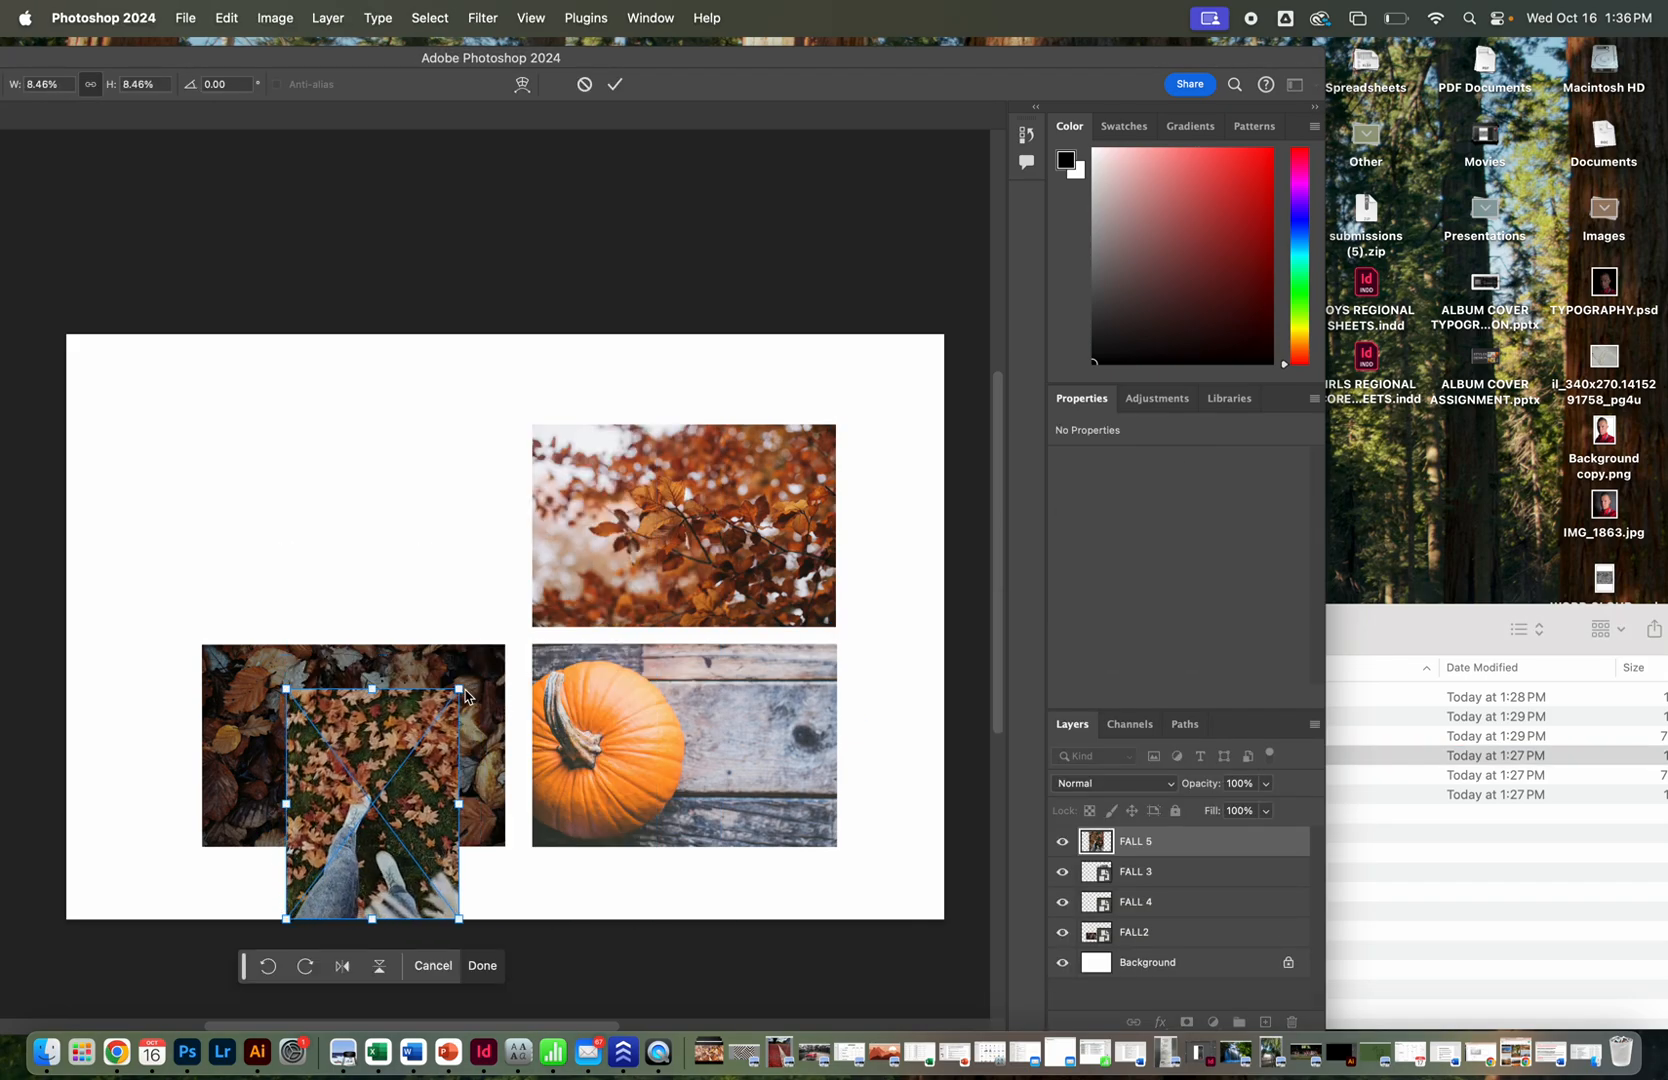
drag(357, 838, 508, 640)
drag(610, 490, 649, 463)
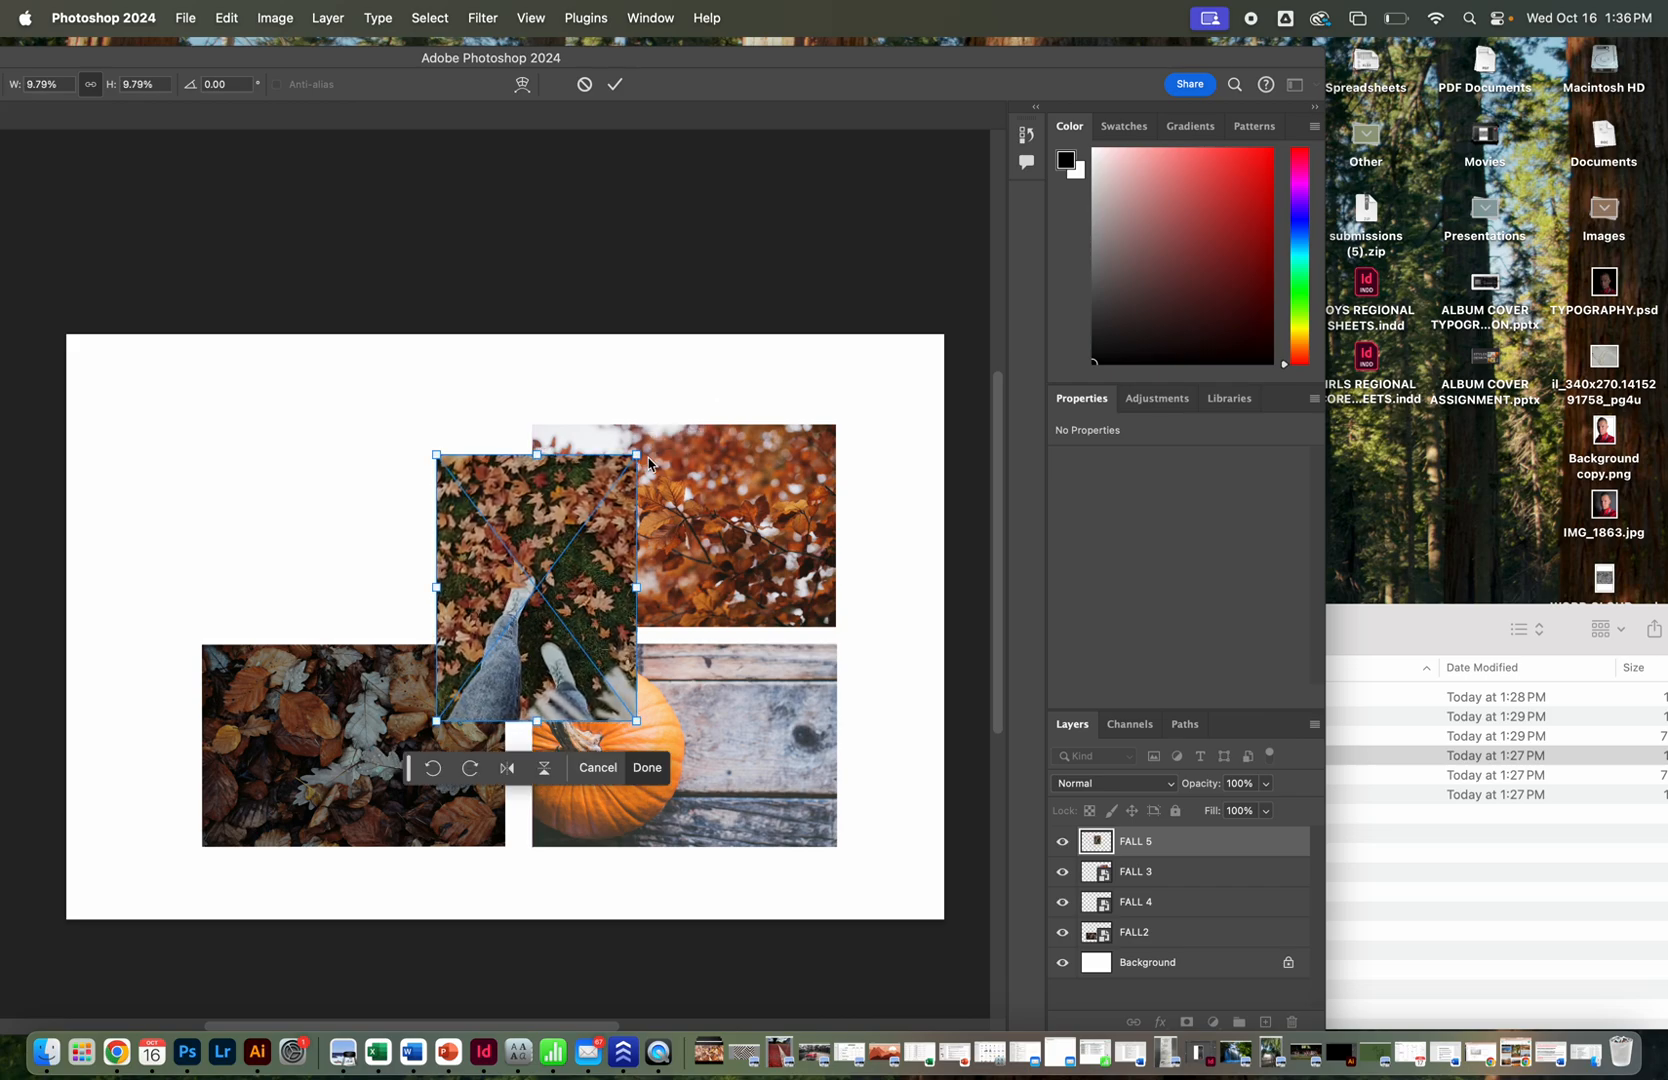
Preview FALL 6.jpg in the FALL PHOTOS folder, then commit the pending FALL 5 transform and place FALL 6.jpg into the document.
click(1445, 632)
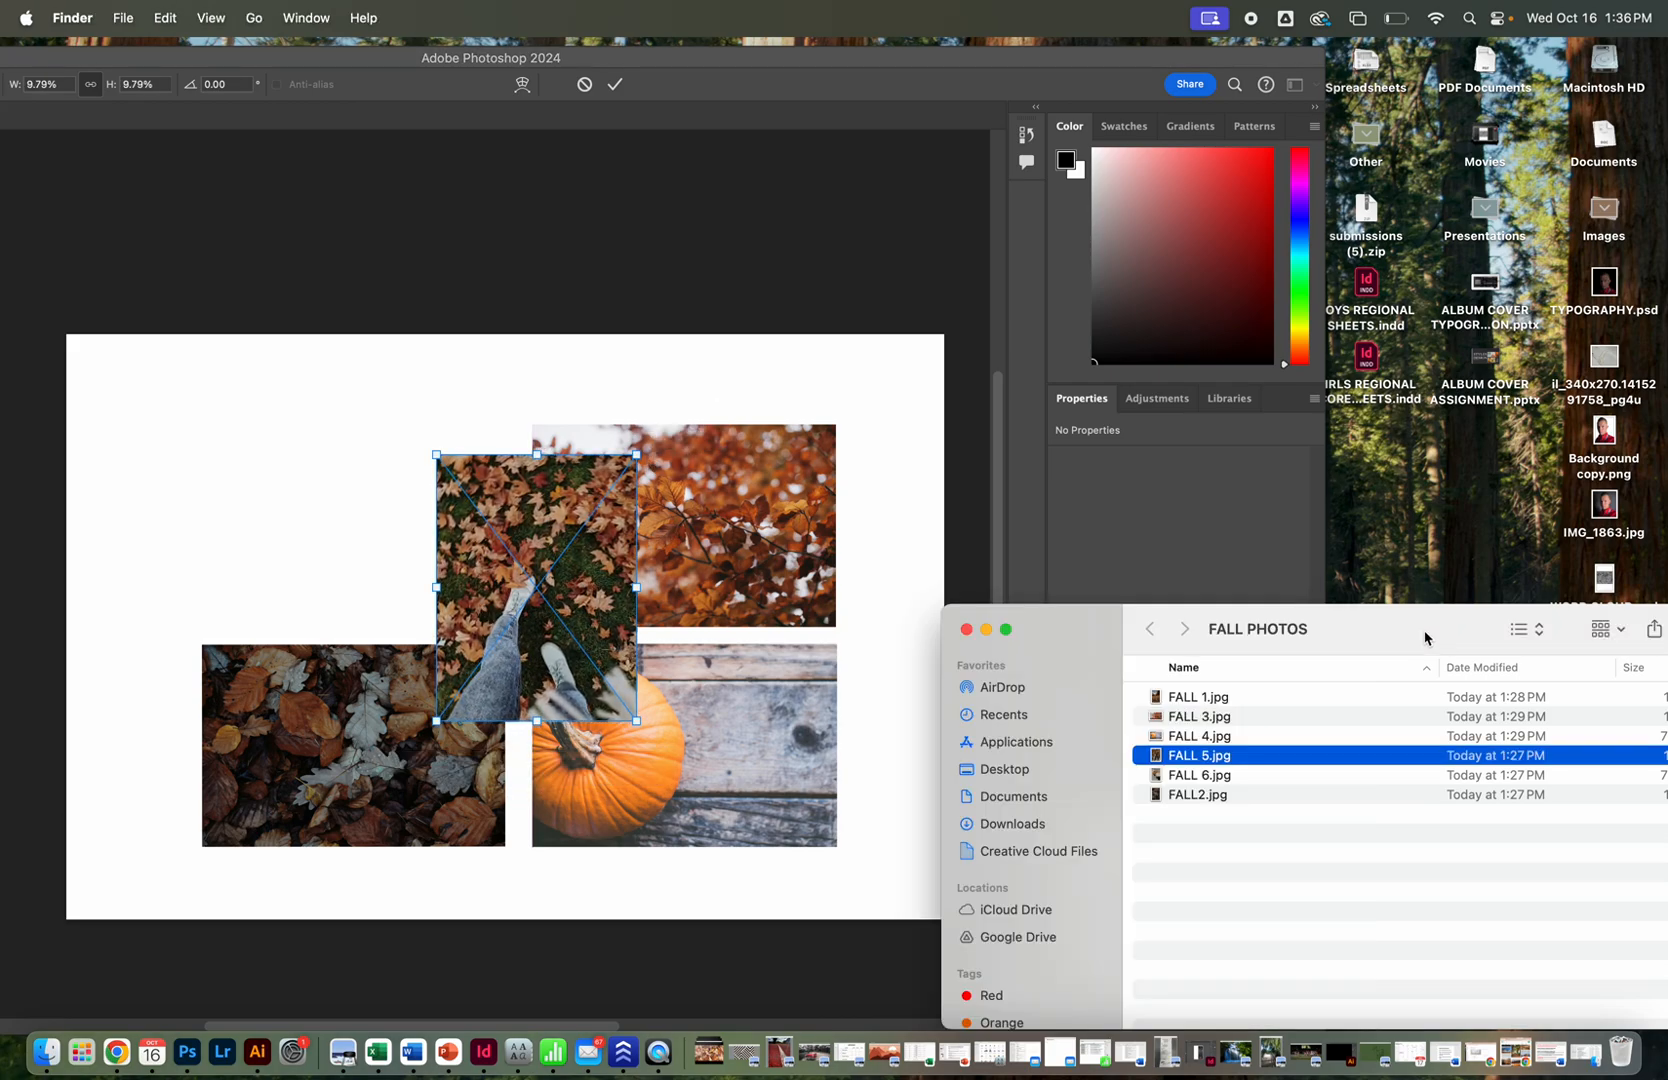
click(1212, 800)
click(1205, 779)
key(space)
key(space)
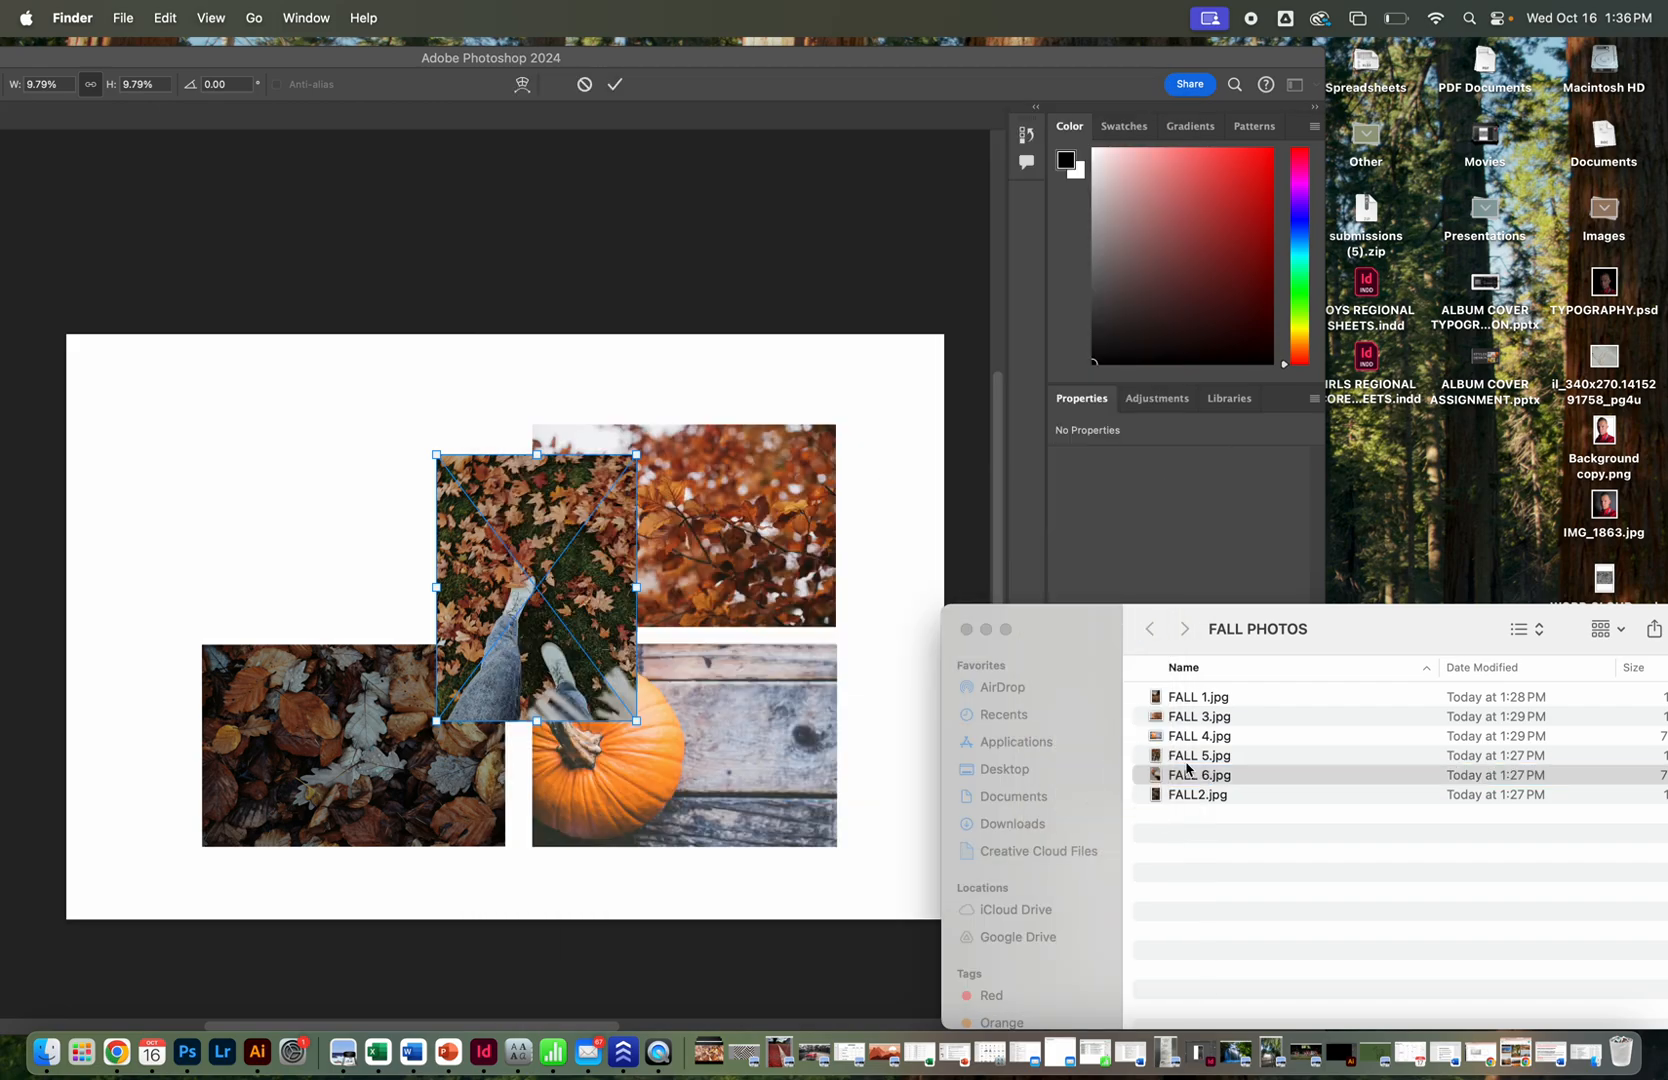
drag(1205, 781, 338, 516)
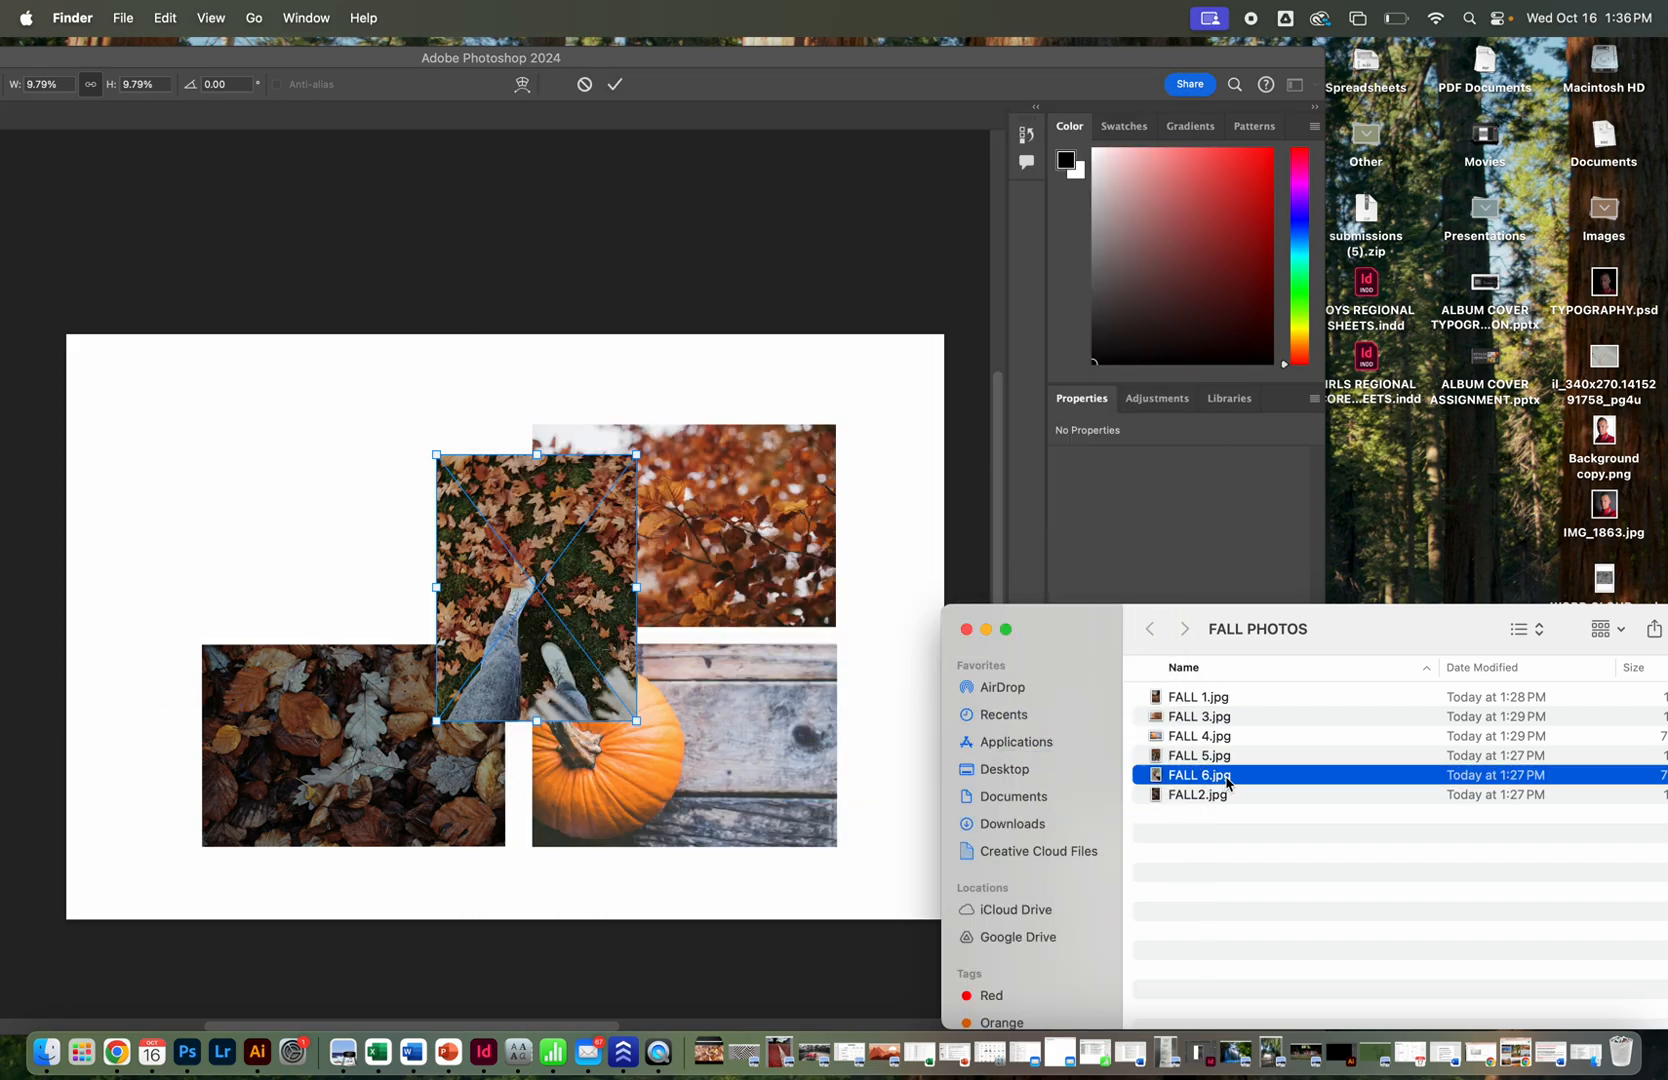
click(778, 253)
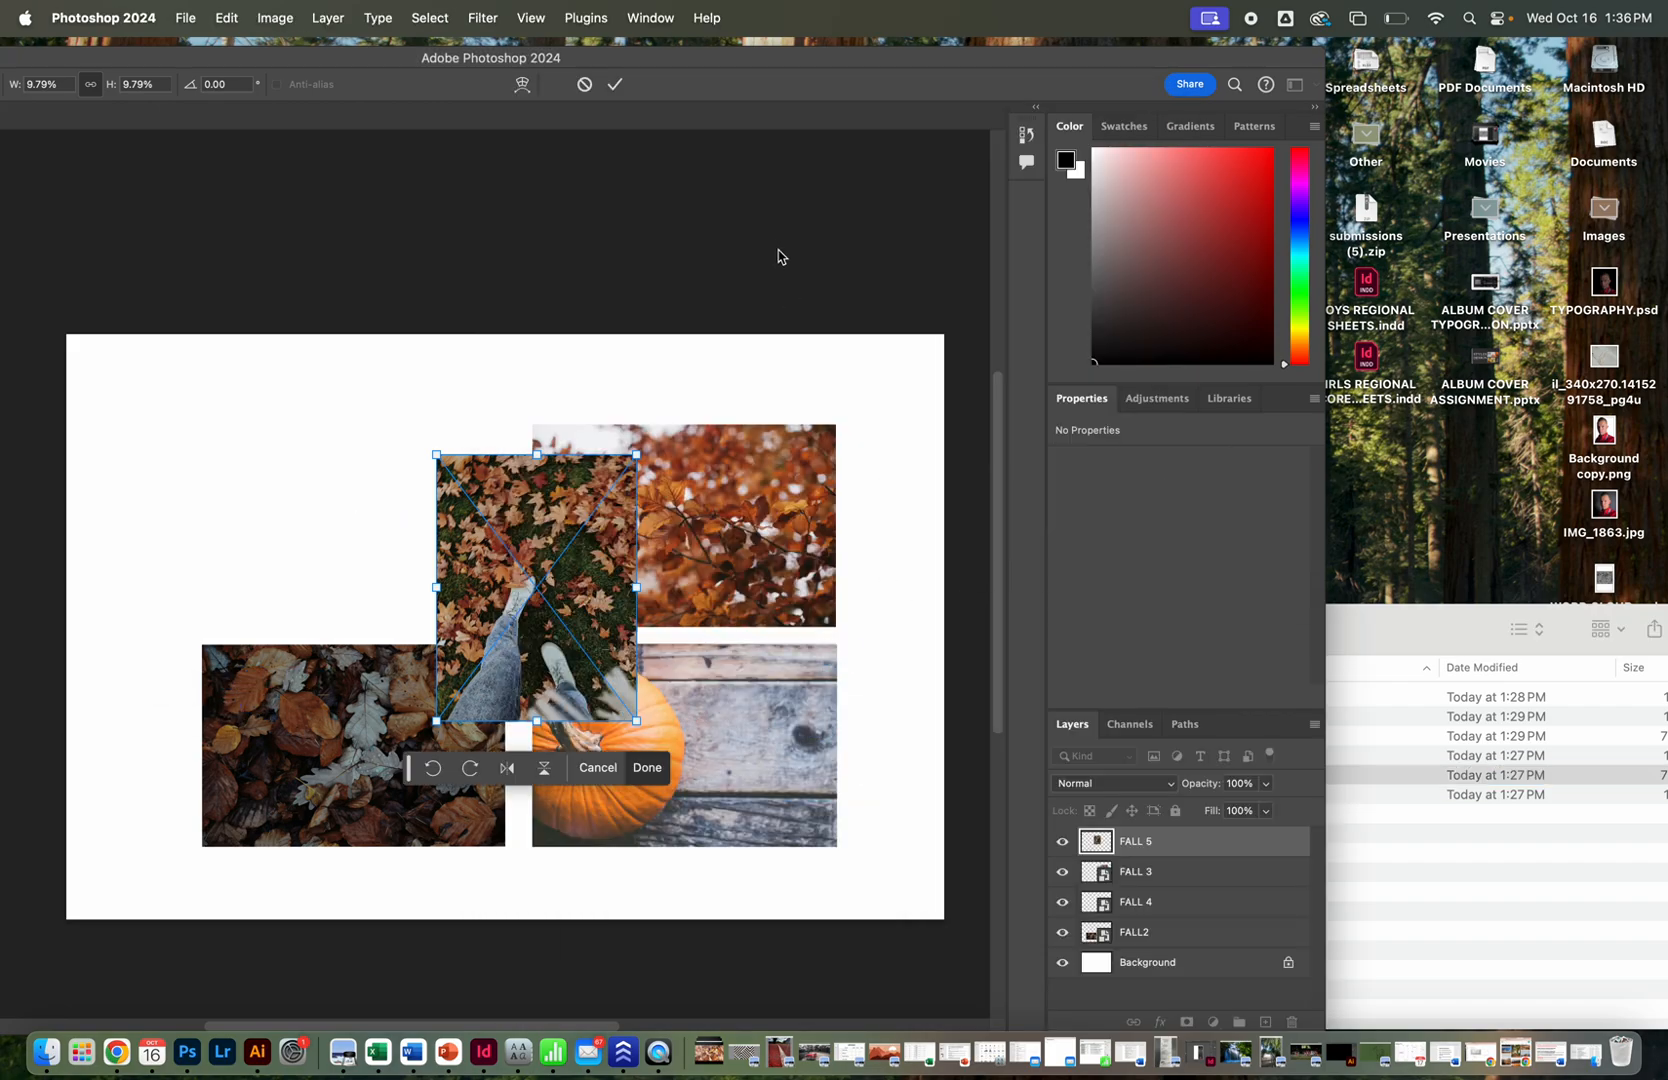
click(1390, 651)
drag(1224, 789, 412, 685)
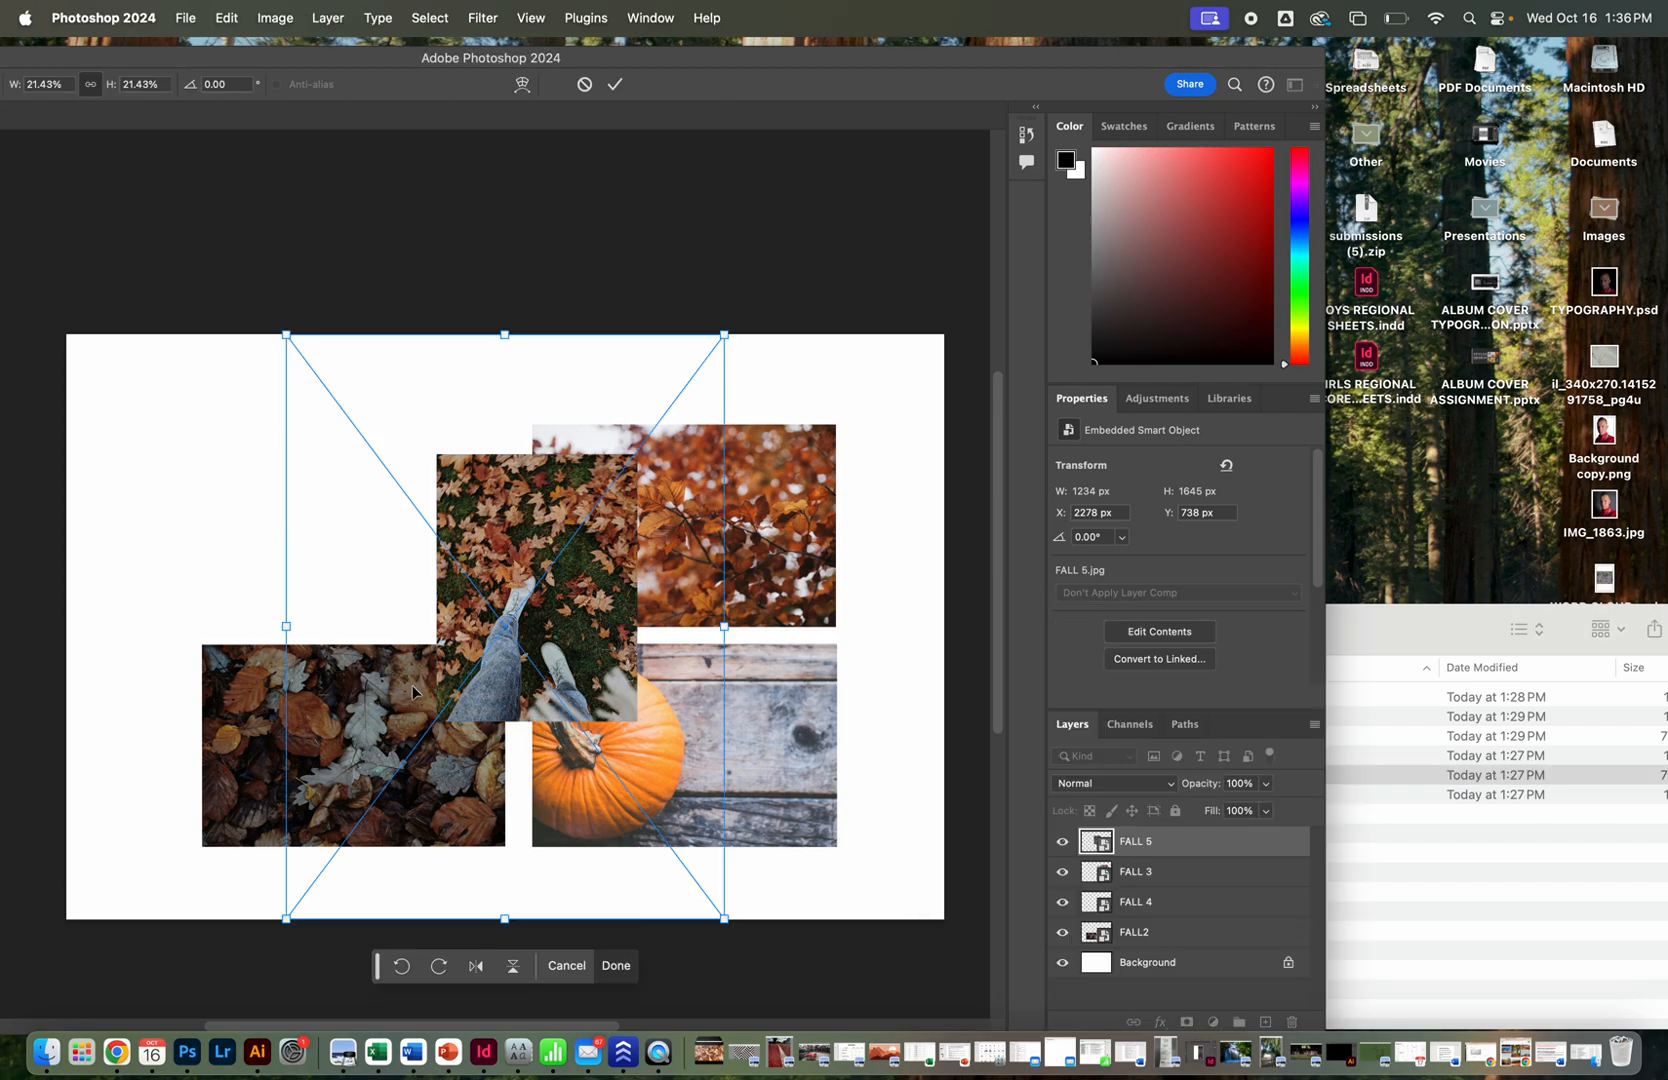
Scale the FALL 6 coffee photo to about 8.66% and position it directly above the FALL2 photo with left edges aligned.
drag(715, 320, 462, 683)
drag(393, 810, 307, 514)
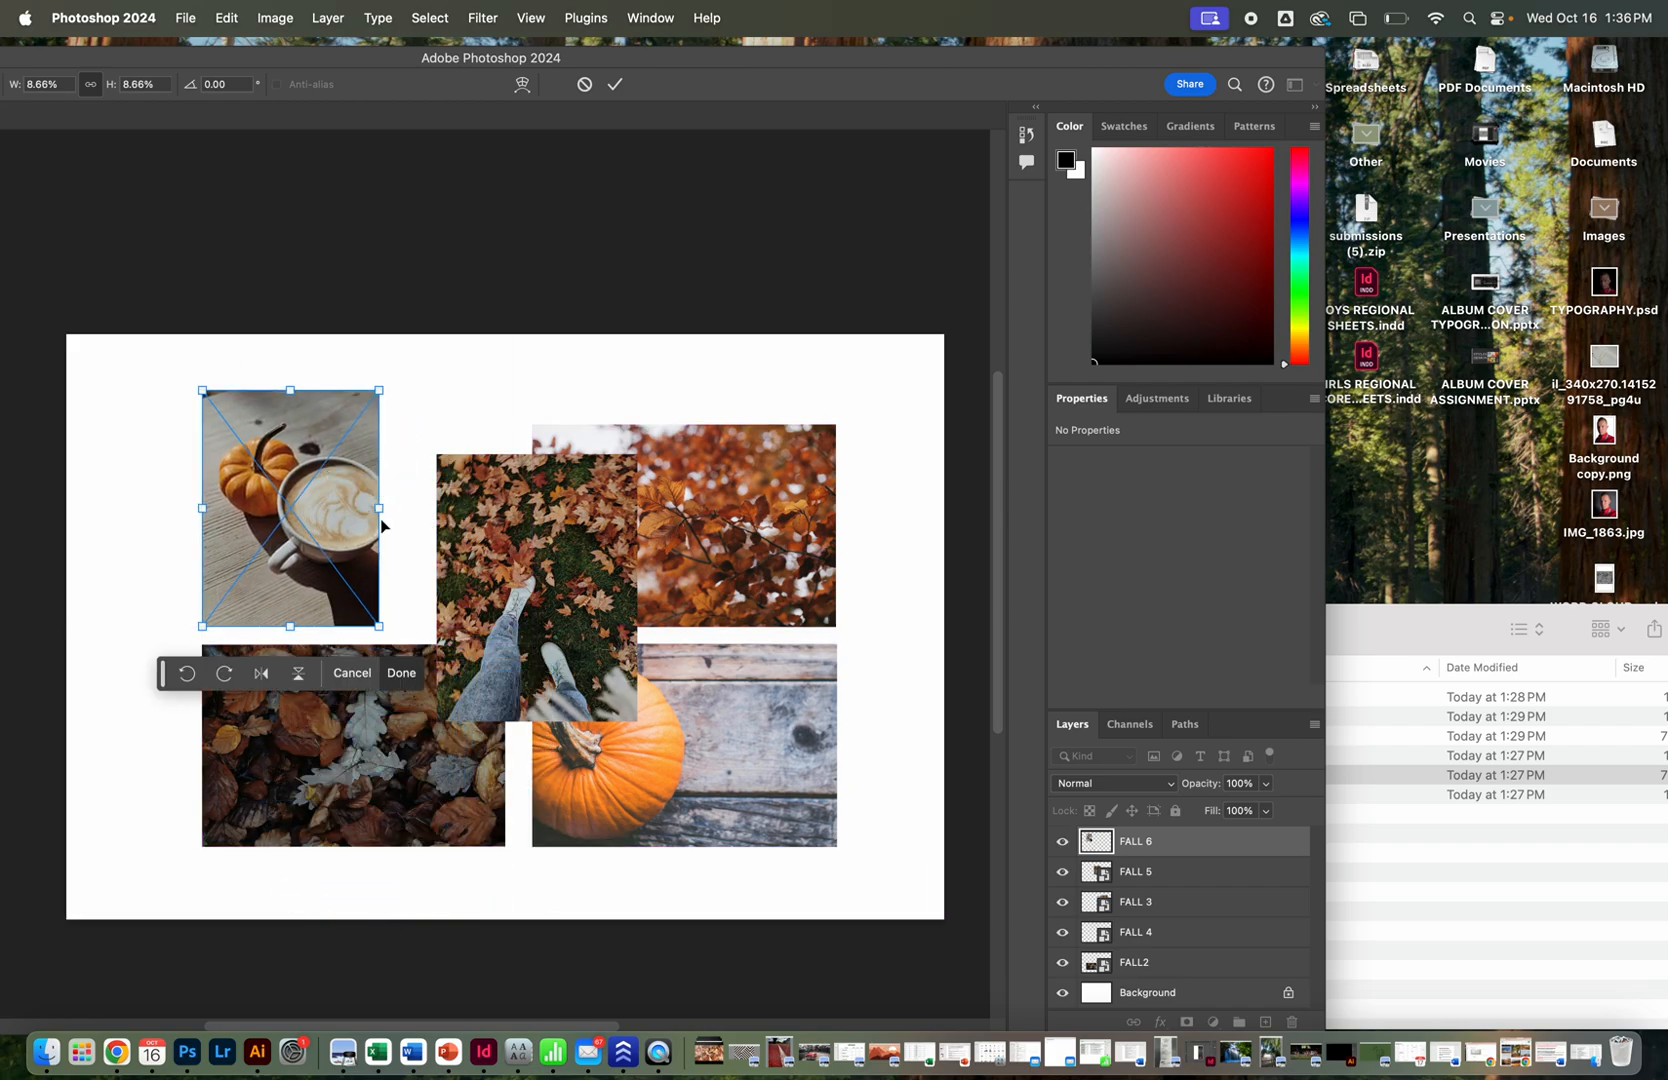
Preview FALL2.jpg, FALL 5.jpg and FALL 1.jpg in the FALL PHOTOS folder to identify the photo not yet placed.
click(1458, 666)
click(1175, 808)
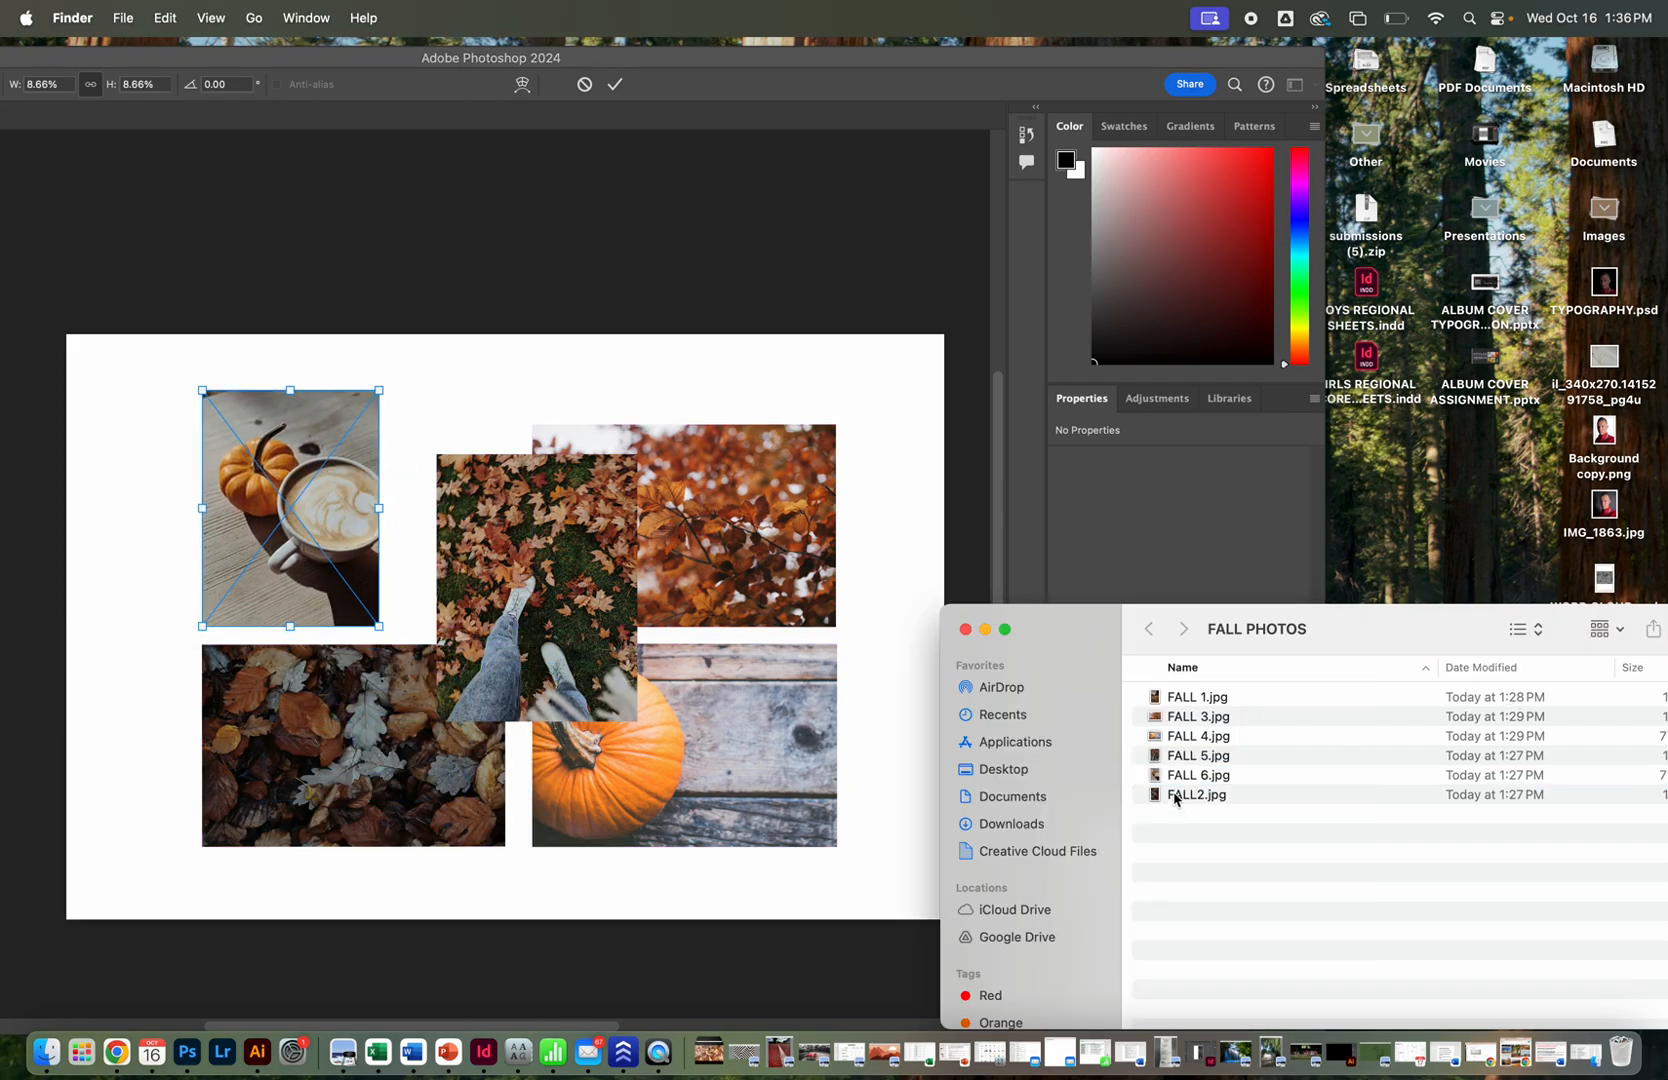
click(1175, 797)
key(space)
key(space)
click(1174, 755)
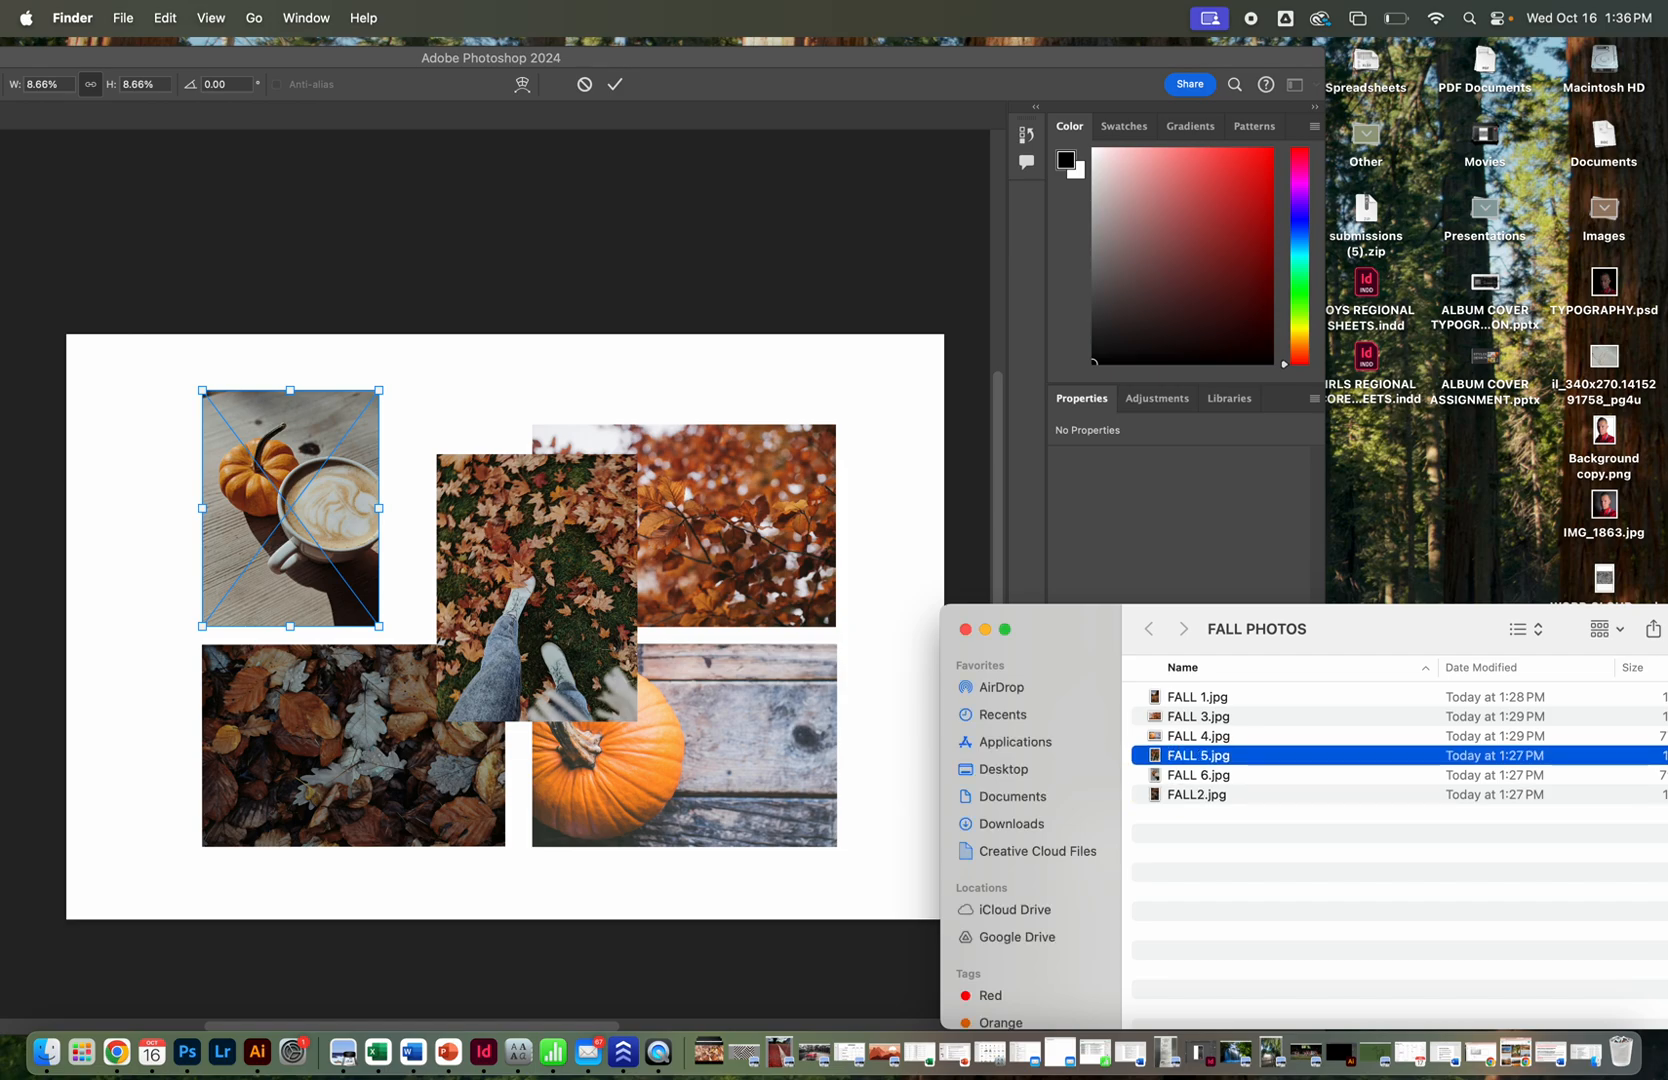
key(space)
key(space)
click(1170, 699)
key(space)
key(space)
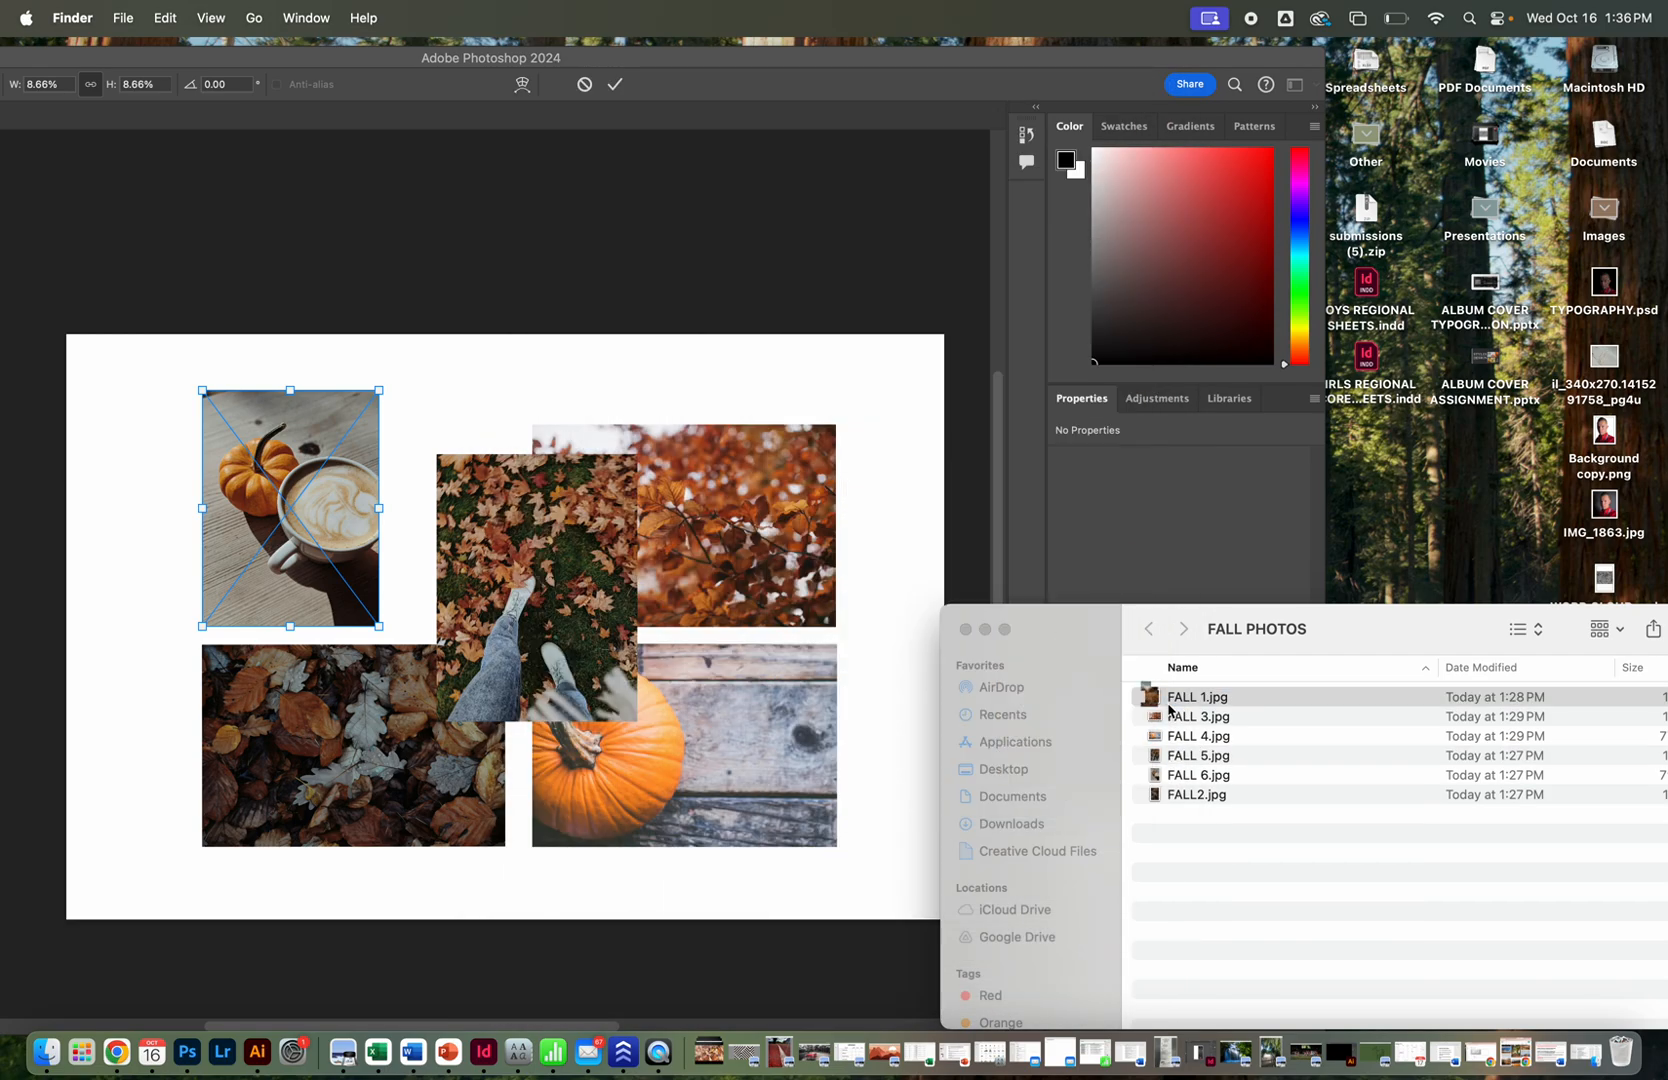
Commit the pending FALL 6 transform and place FALL 1.jpg into the document.
click(424, 354)
click(1415, 648)
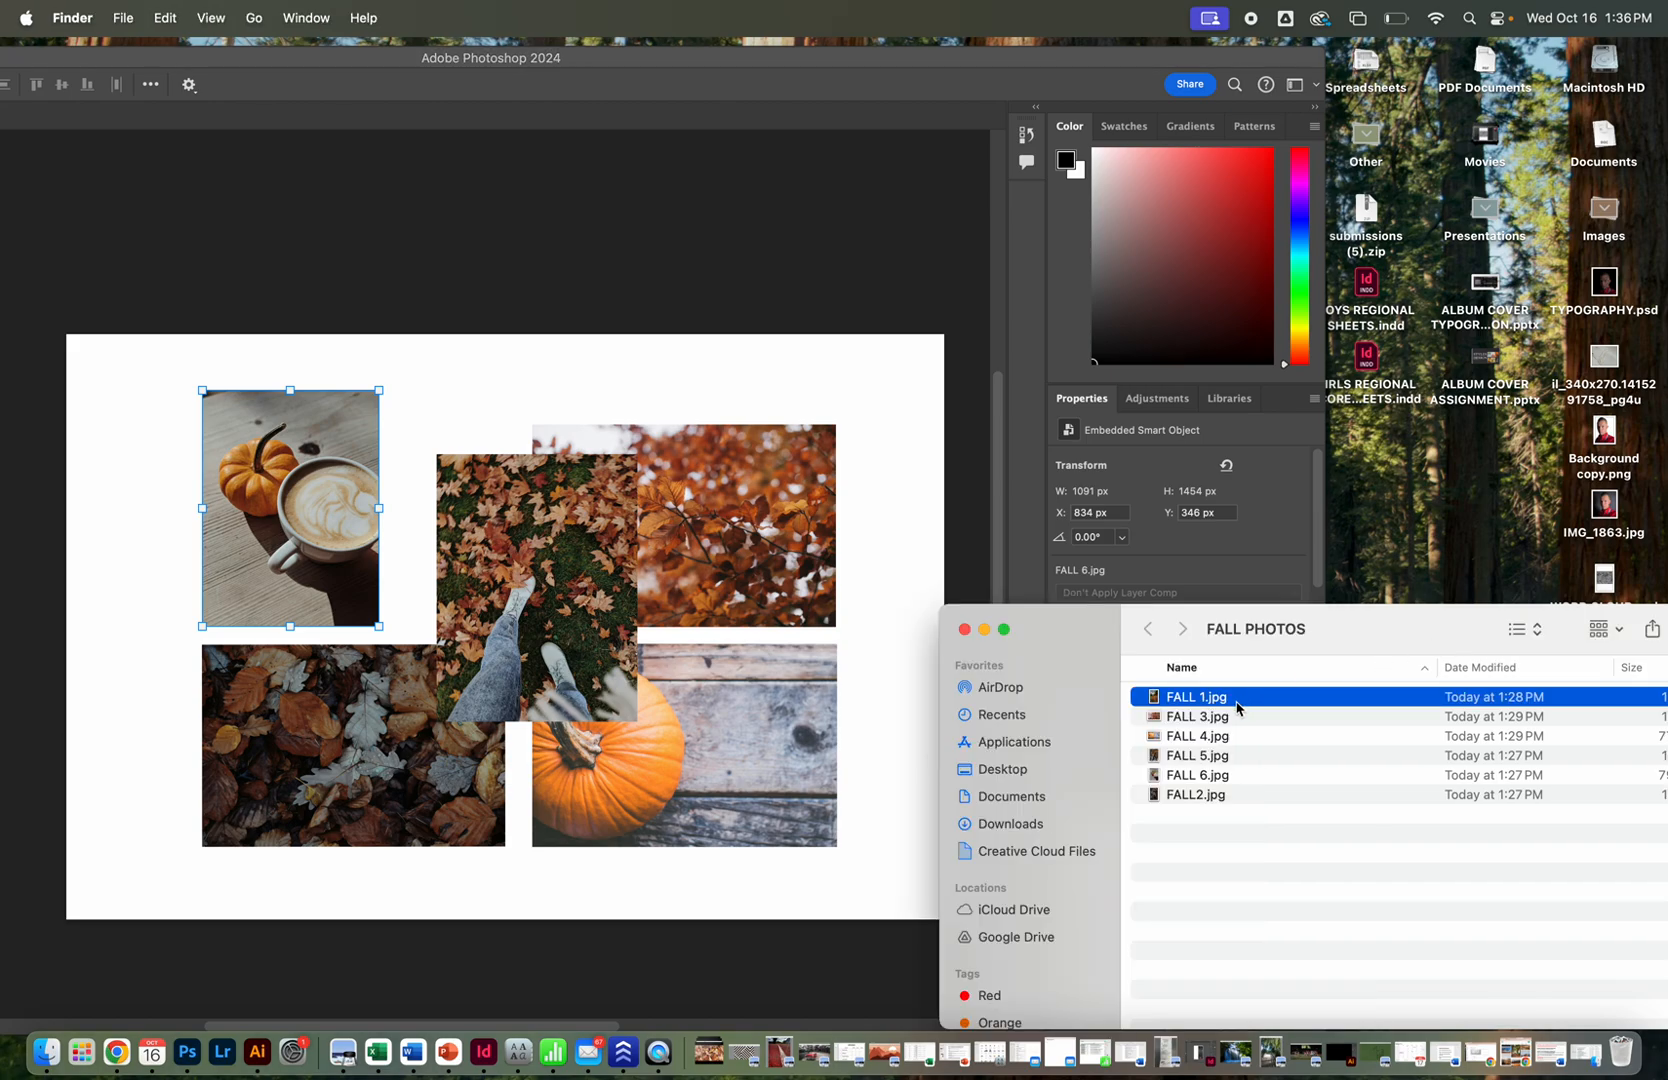
drag(1237, 707, 600, 525)
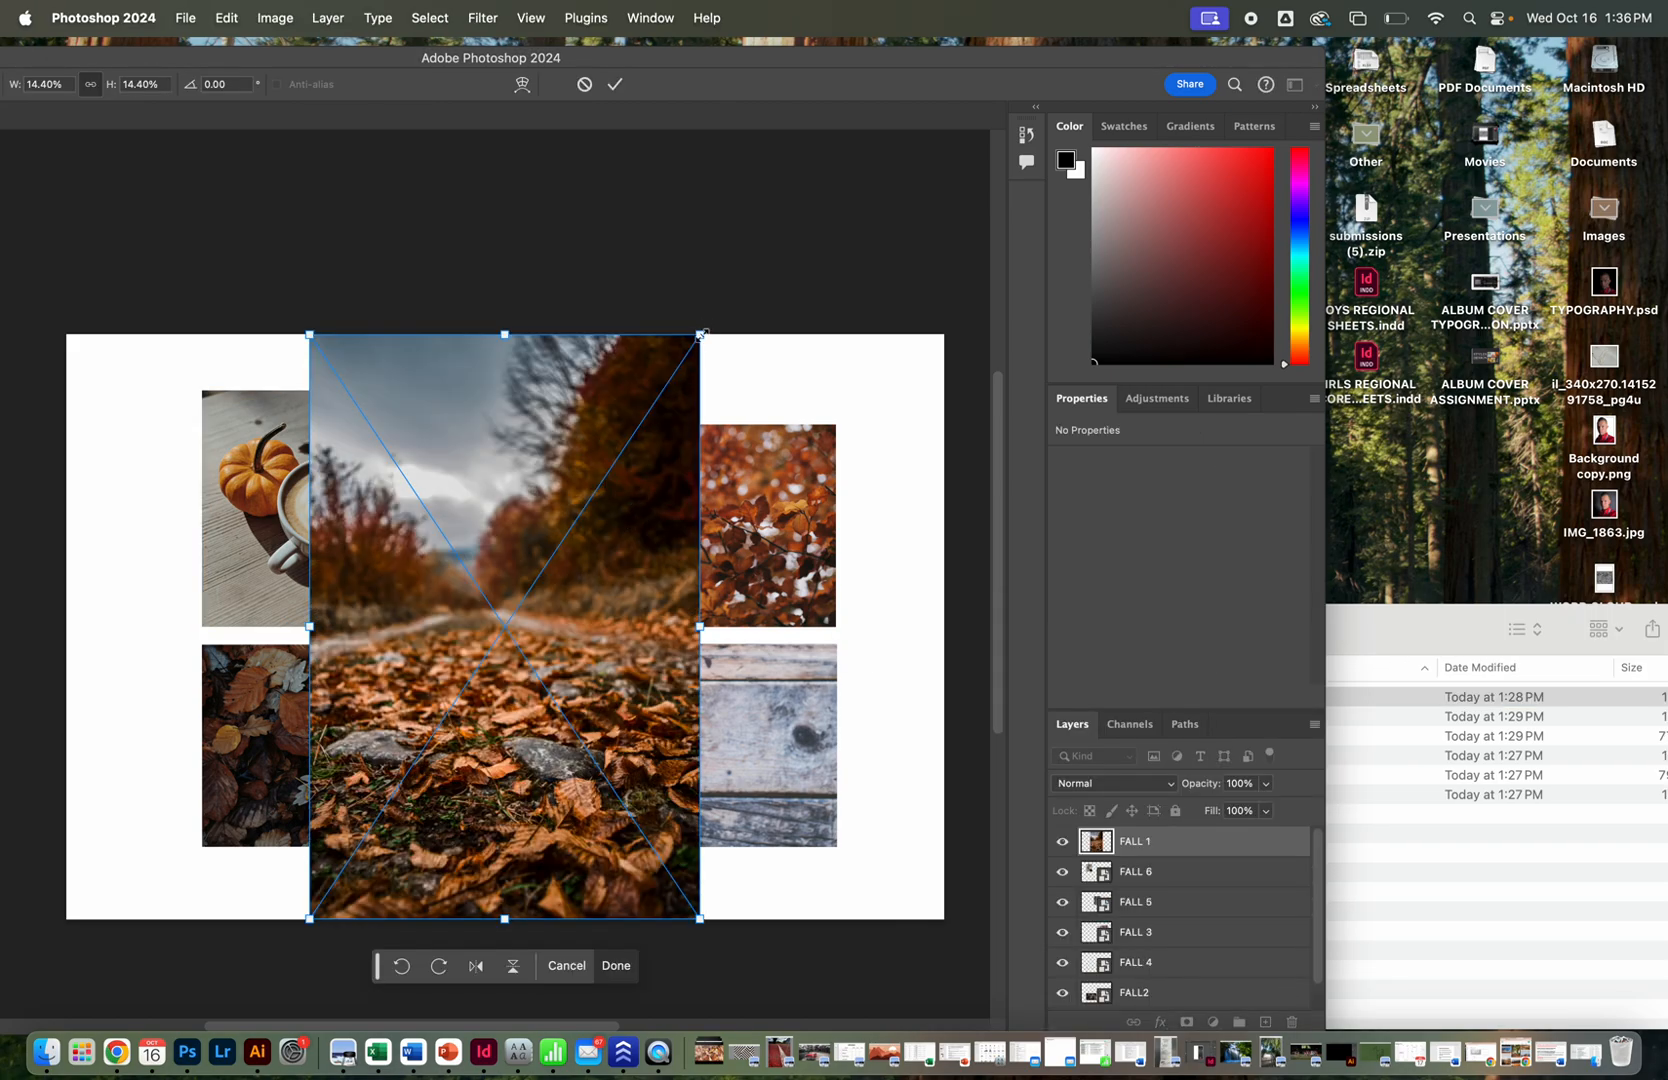
Scale the FALL 1 photo to about 1029 by 1544 px, position it over the pumpkin photo's right part, and commit it.
drag(701, 335, 472, 667)
drag(410, 839, 775, 808)
click(398, 558)
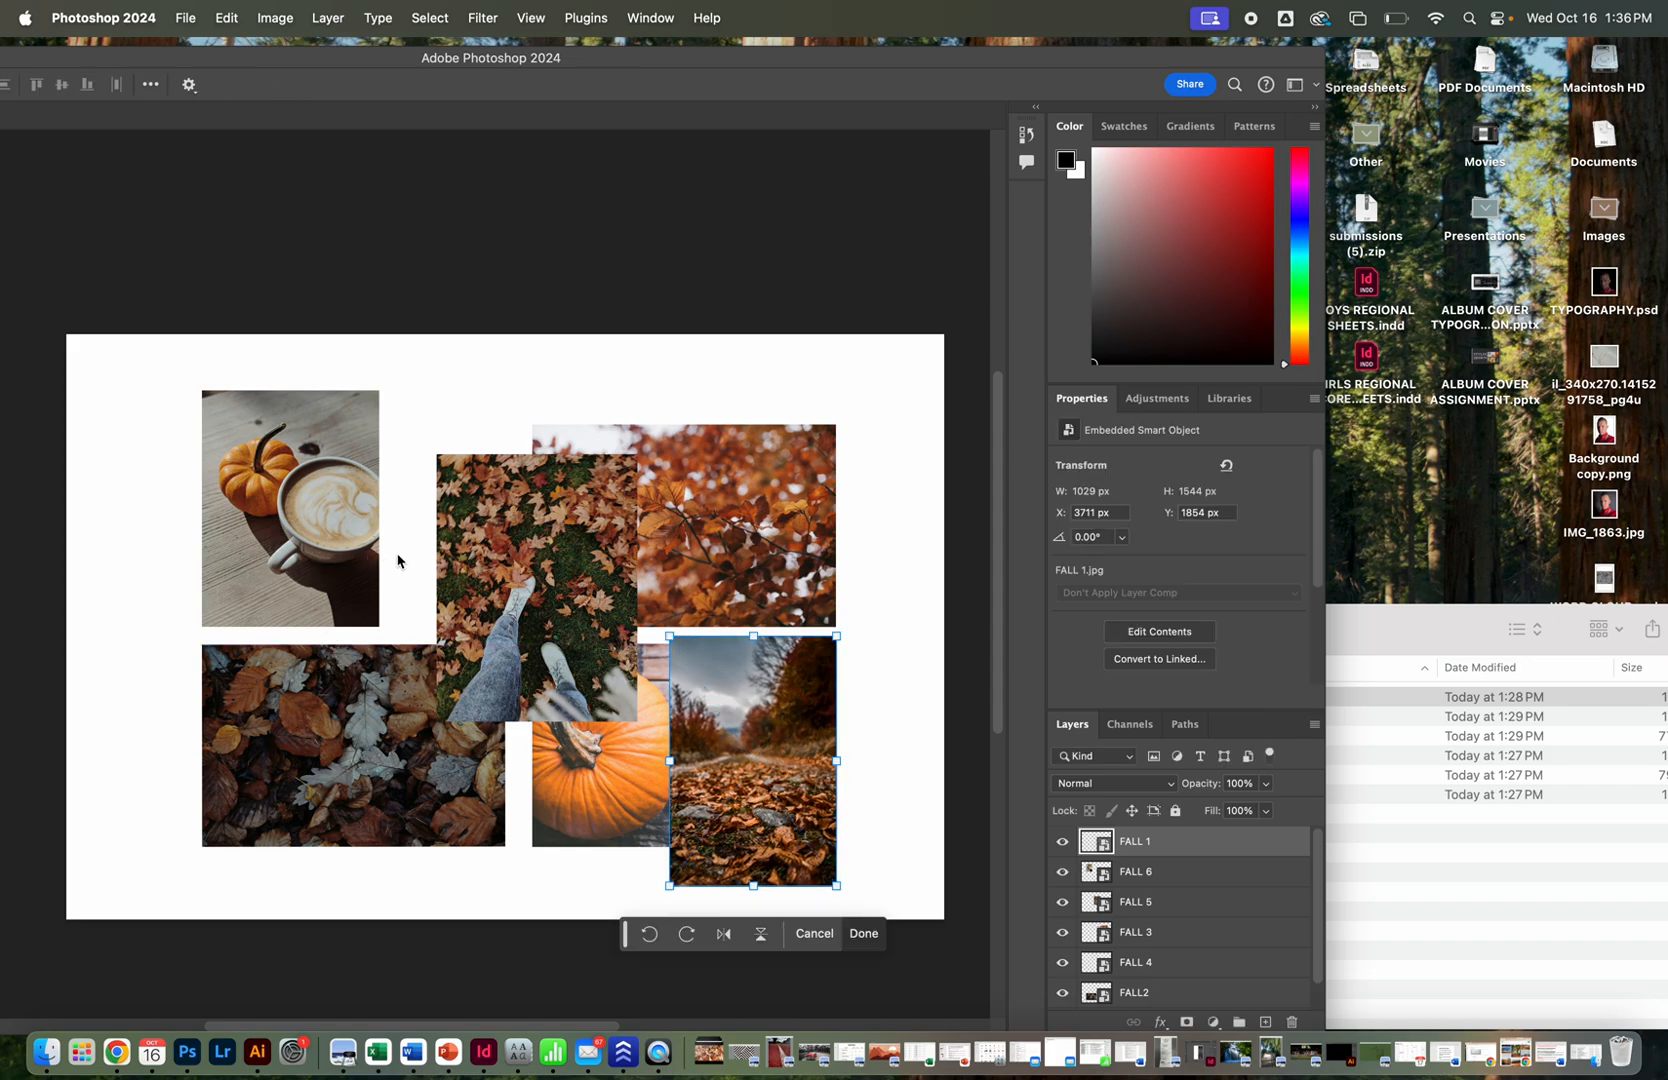
Spread the photos apart, moving the pumpkin to the canvas's left edge, the coffee to its top edge, and FALL2 and FALL 3 rightward.
drag(317, 523, 459, 531)
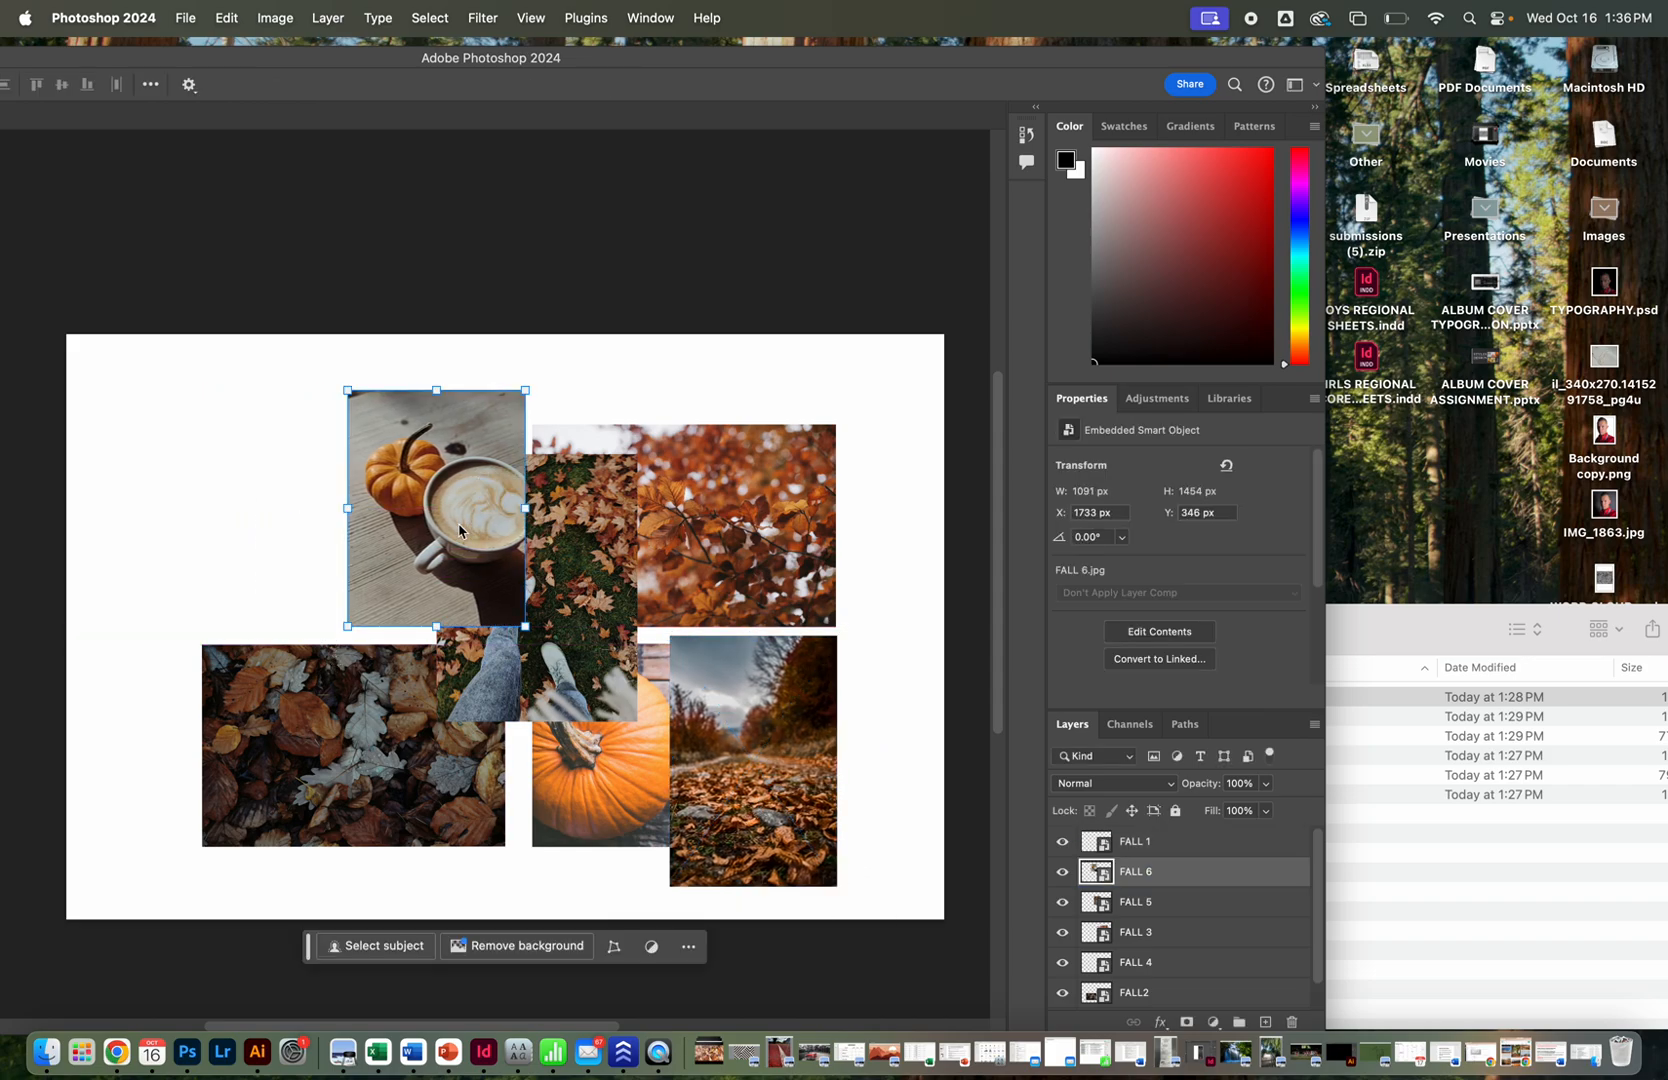
click(553, 548)
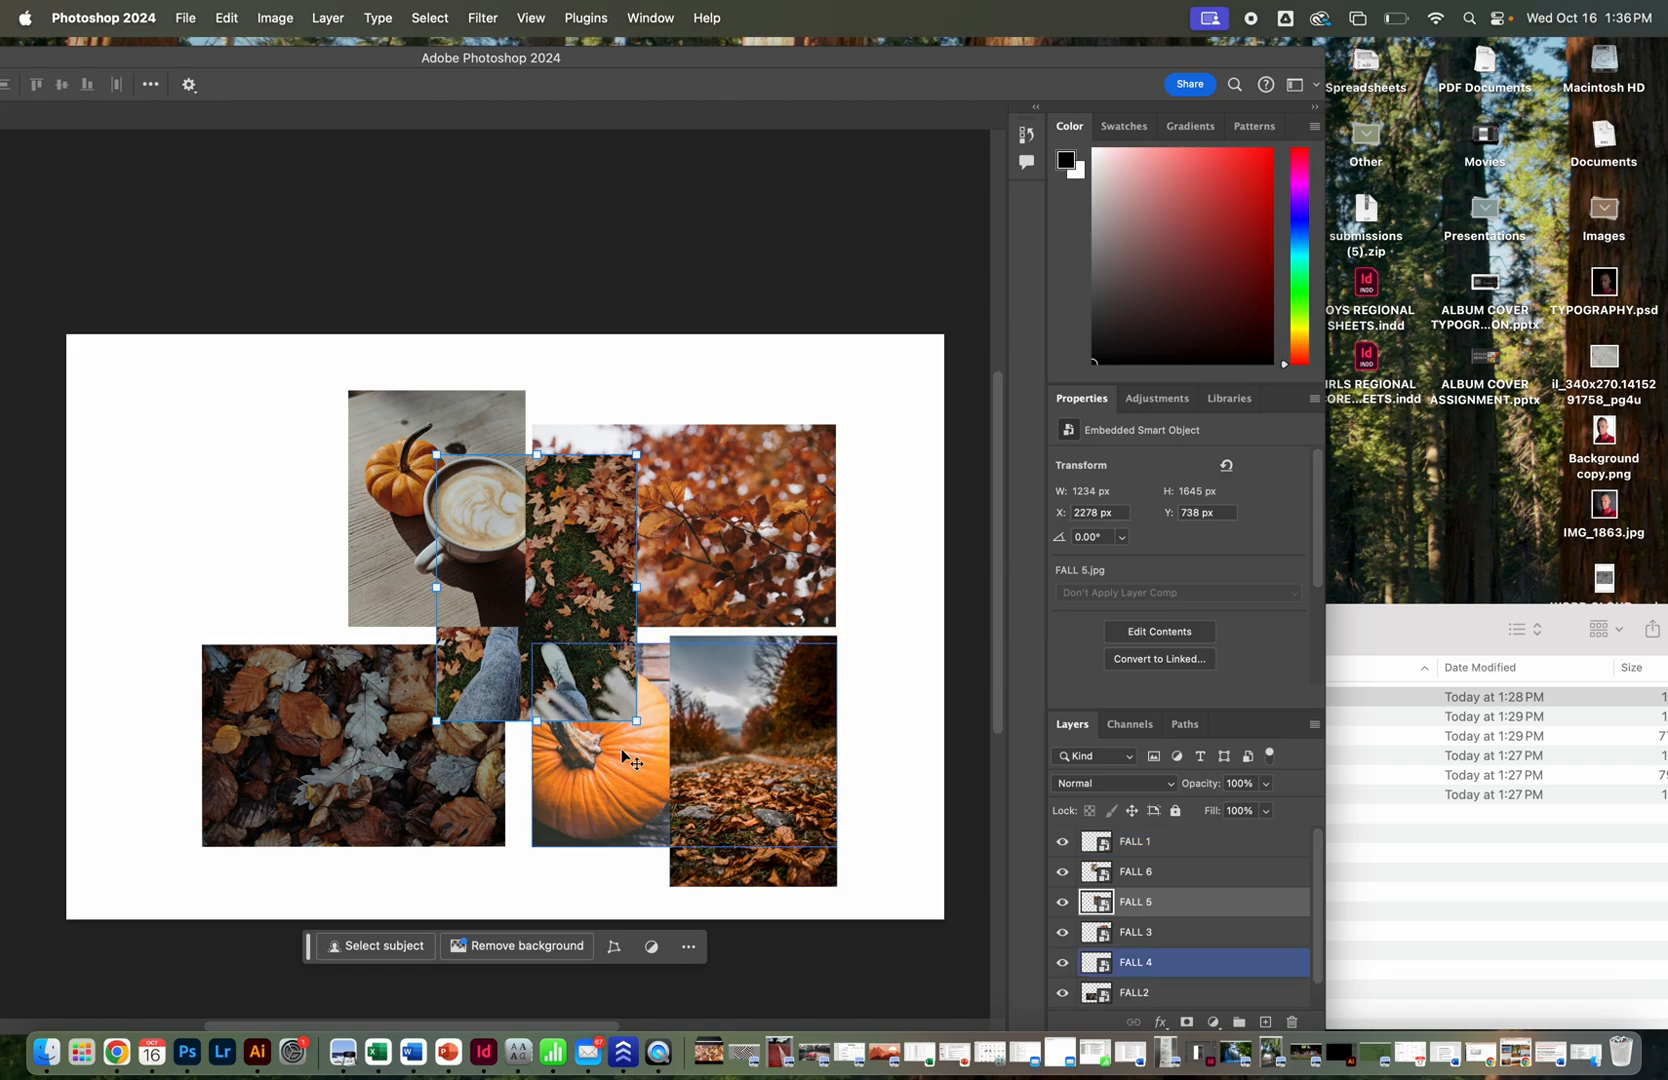
drag(620, 770, 105, 546)
drag(785, 828, 743, 828)
drag(350, 773, 433, 773)
drag(770, 540, 852, 540)
drag(284, 538, 304, 538)
drag(411, 440, 391, 355)
click(529, 606)
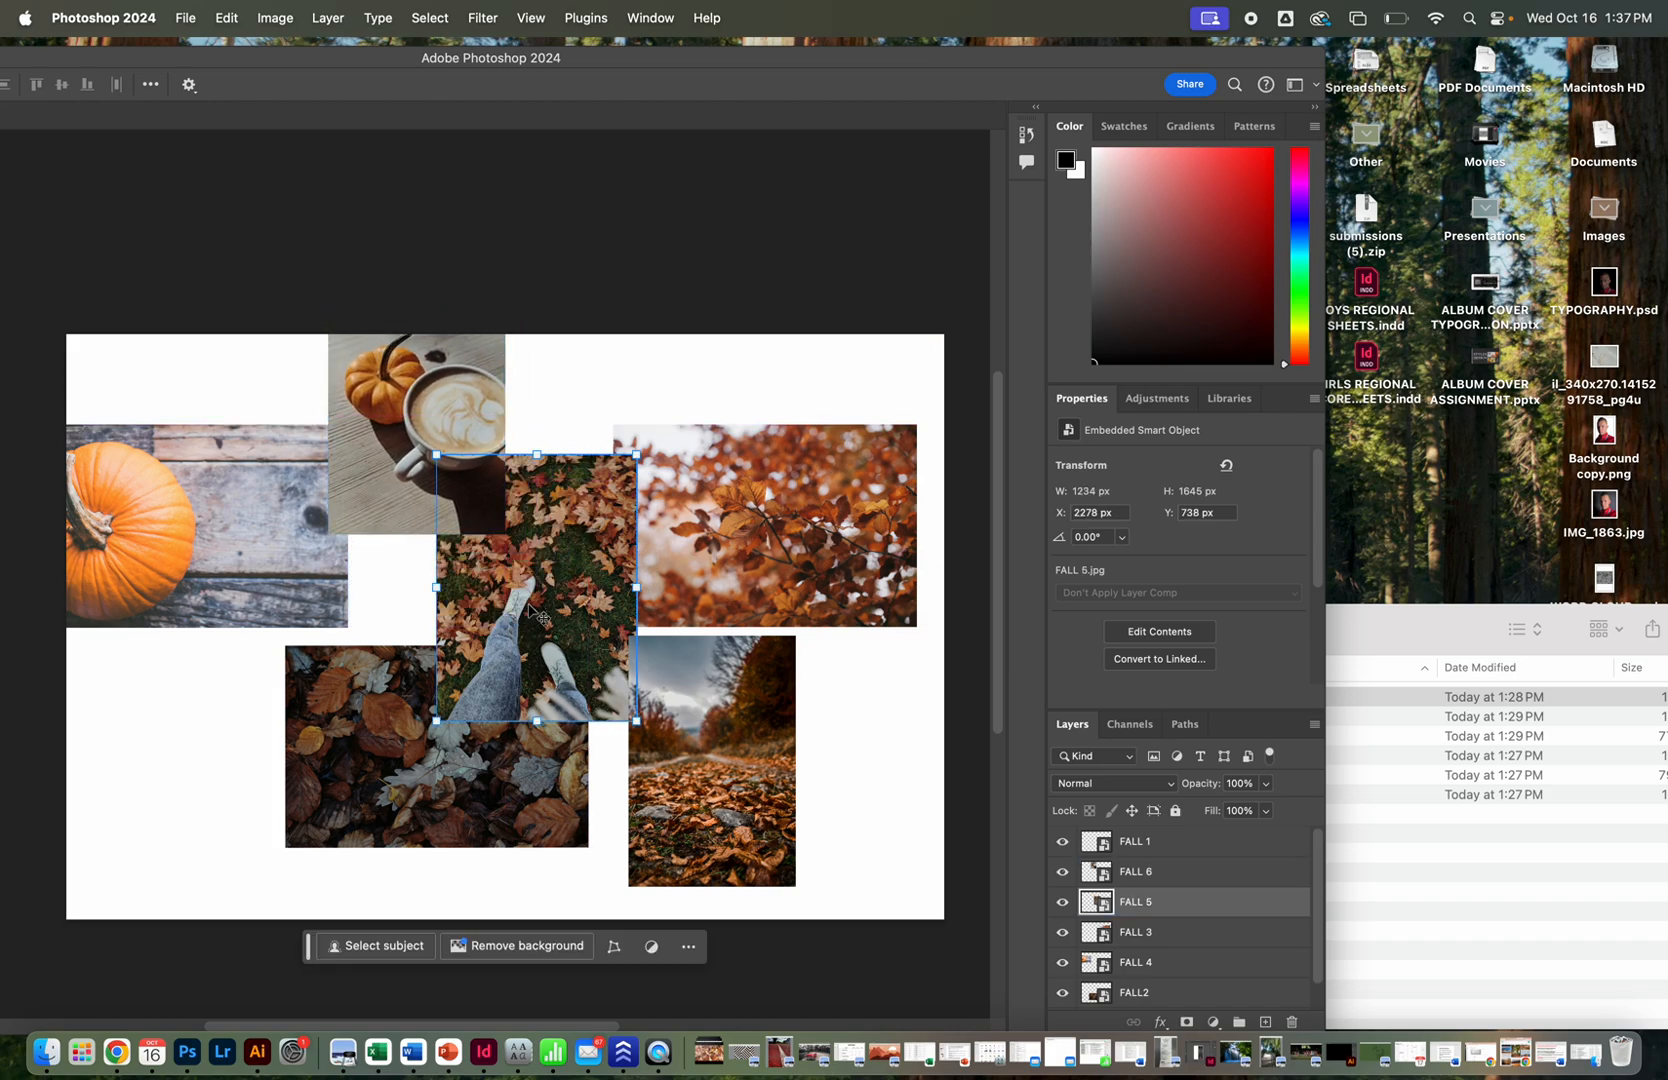
Arrange the photos in two rows: pumpkin, FALL 5 and FALL 3 above; coffee, FALL2 and FALL 1 below.
drag(376, 476, 131, 802)
drag(204, 576, 280, 576)
drag(530, 560, 530, 431)
mouse_move(733, 492)
mouse_down()
mouse_move(783, 494)
mouse_move(757, 492)
mouse_up()
drag(666, 730, 791, 740)
drag(468, 792, 578, 825)
drag(760, 541, 748, 522)
drag(372, 532, 318, 531)
drag(563, 497, 541, 541)
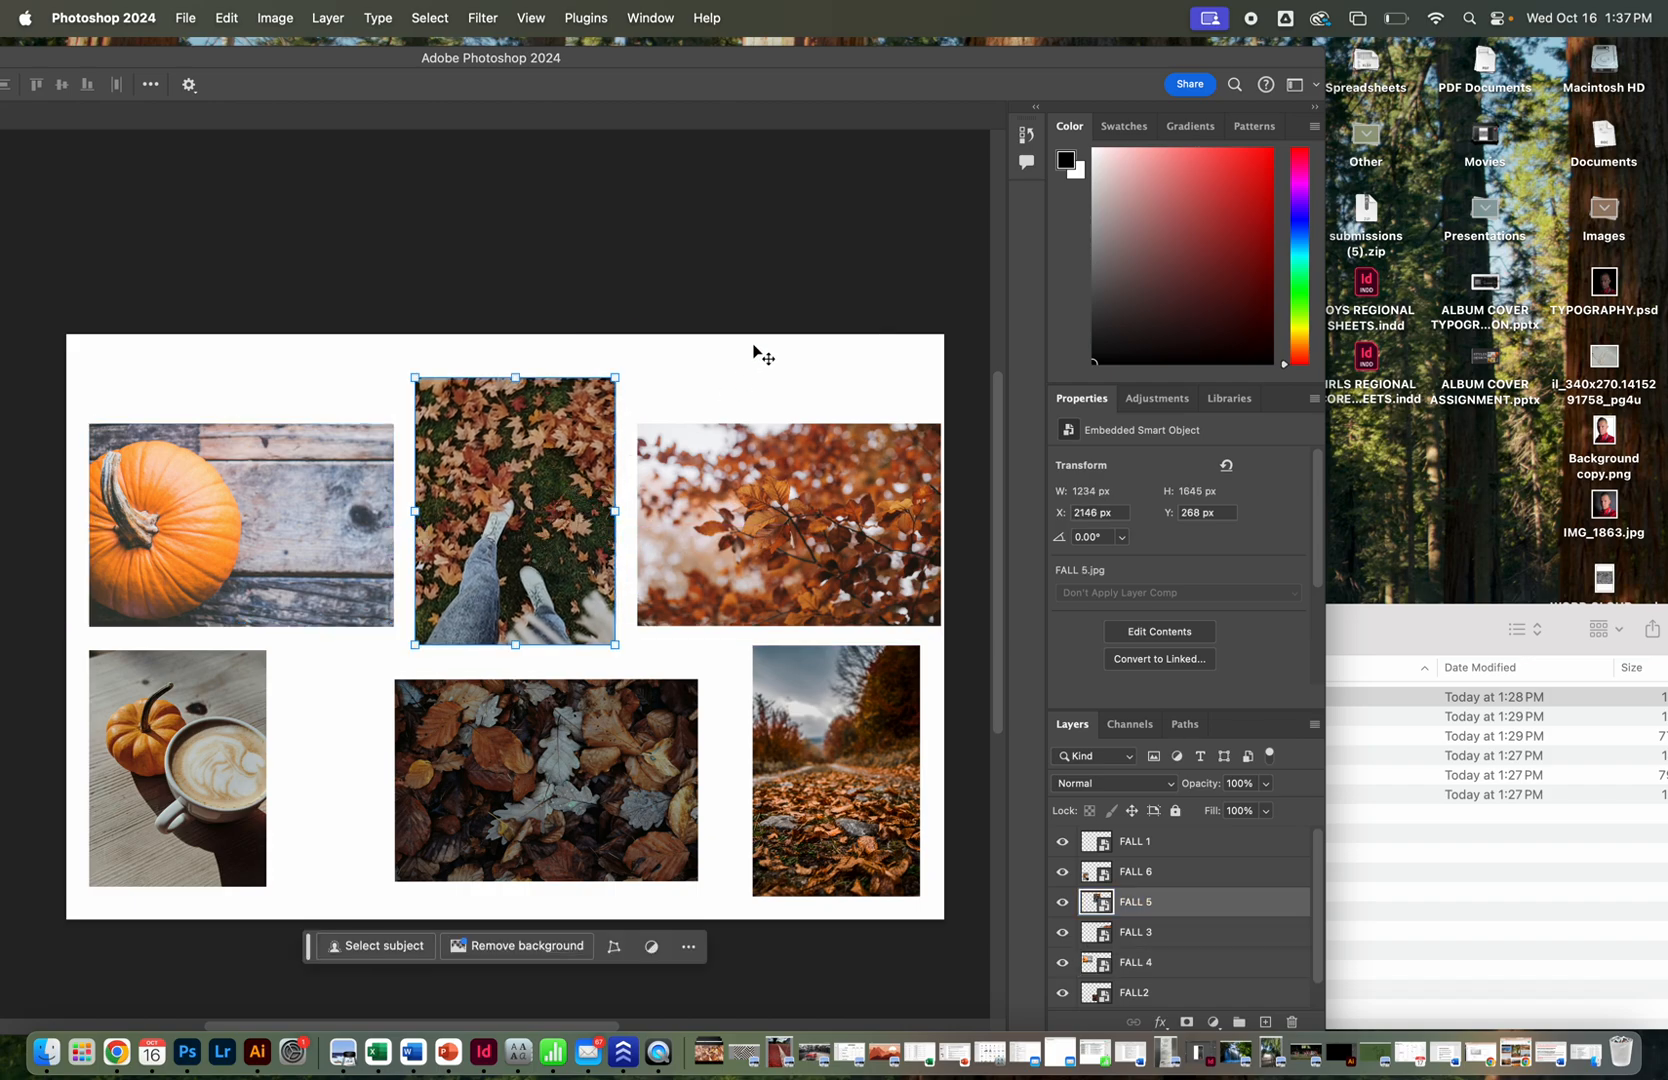
Move the coffee and FALL 1 photos closer to FALL2 in the lower row, and lower the FALL 5 photo slightly.
click(752, 344)
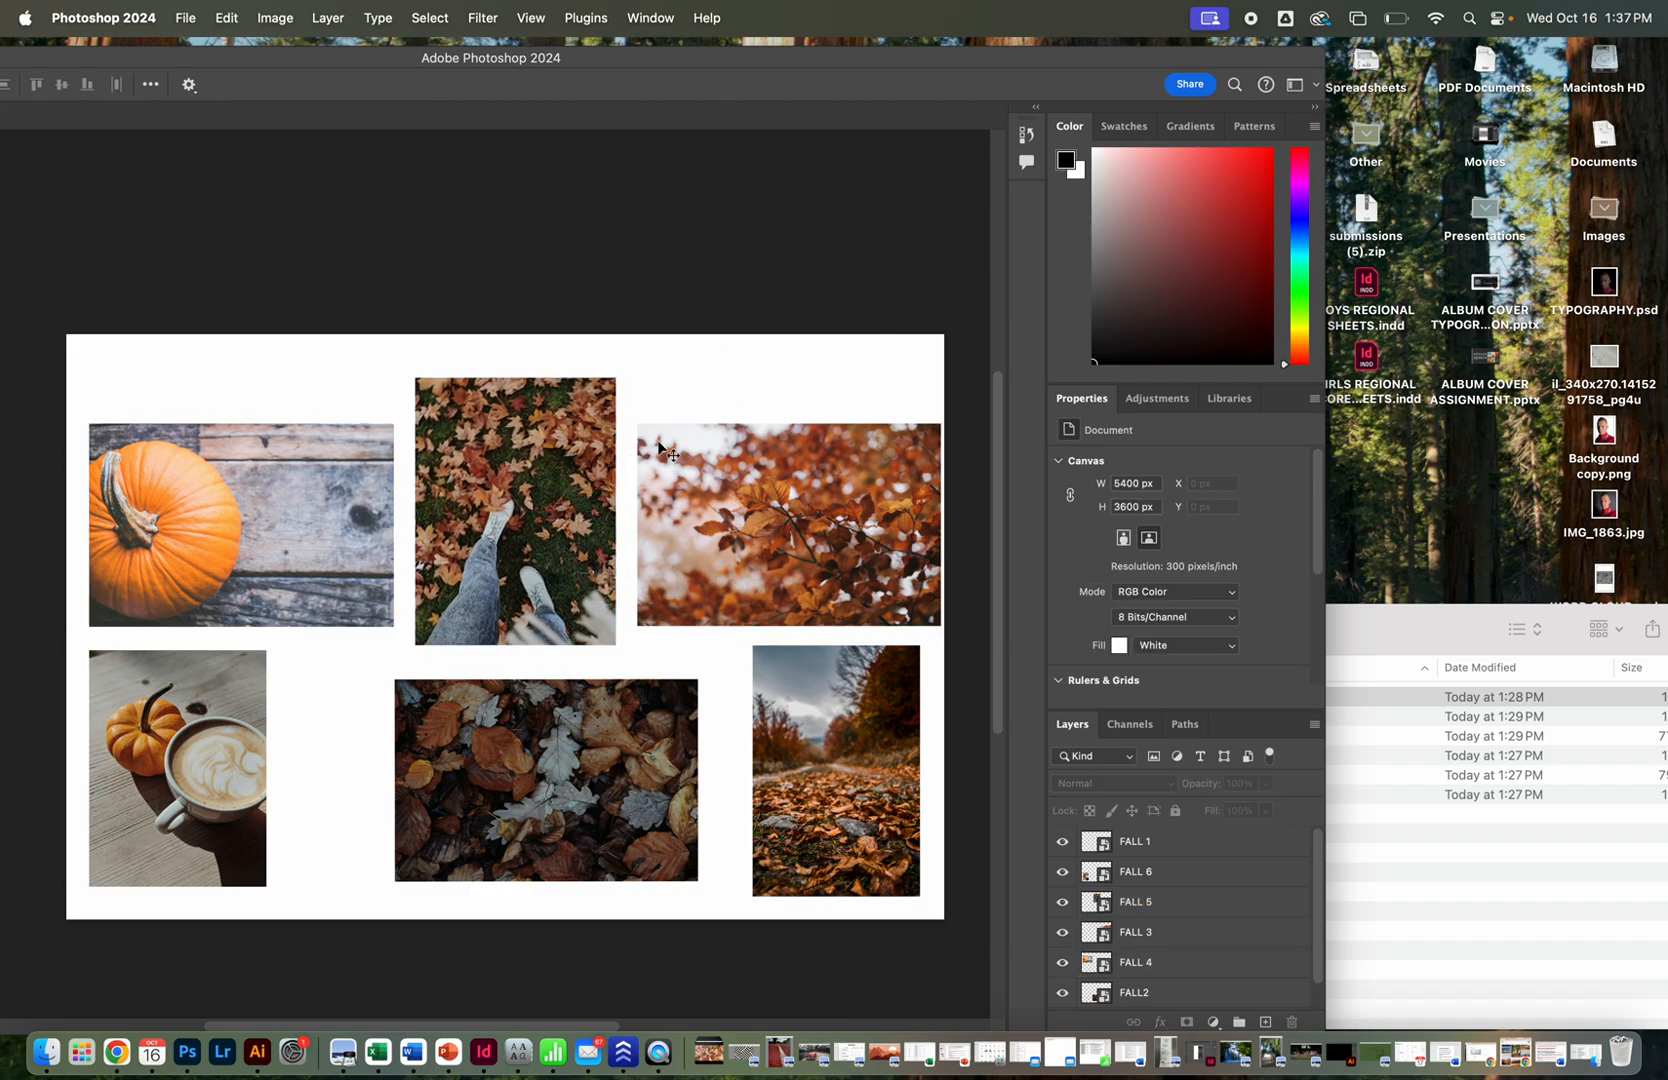
drag(219, 675, 317, 675)
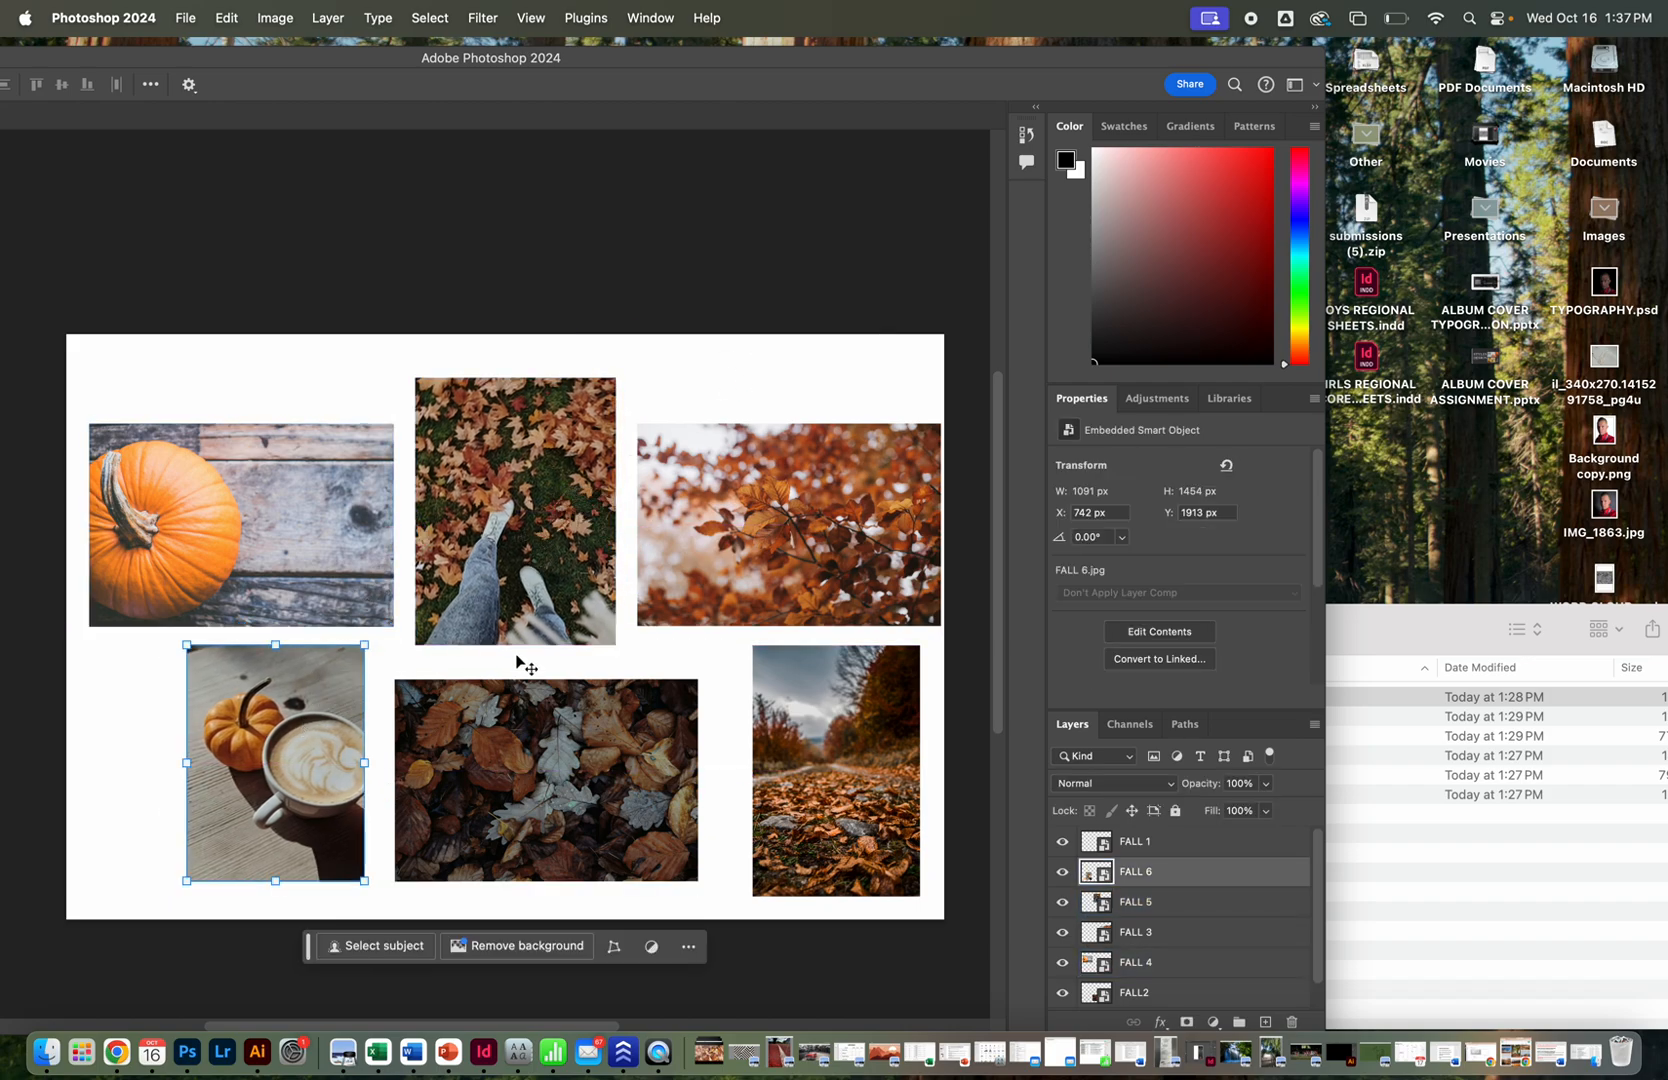
drag(474, 544, 476, 558)
drag(341, 493, 341, 493)
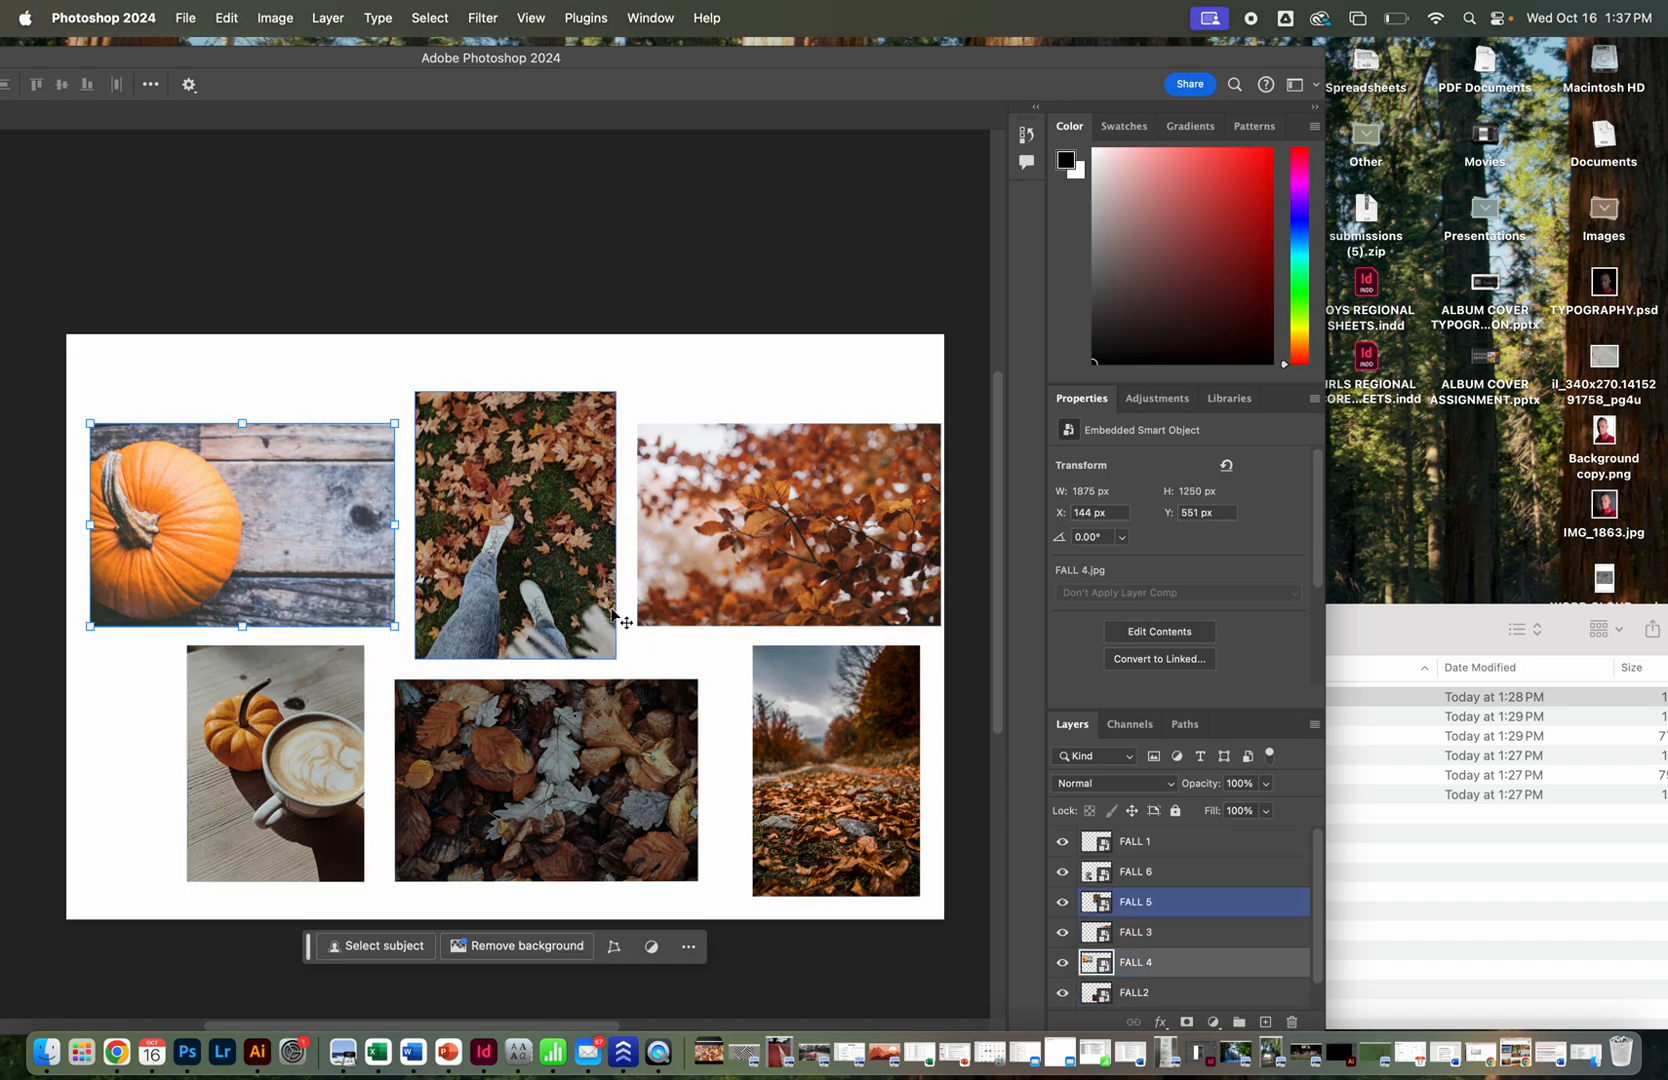
mouse_move(866, 759)
mouse_down()
mouse_move(810, 759)
mouse_move(843, 758)
mouse_up()
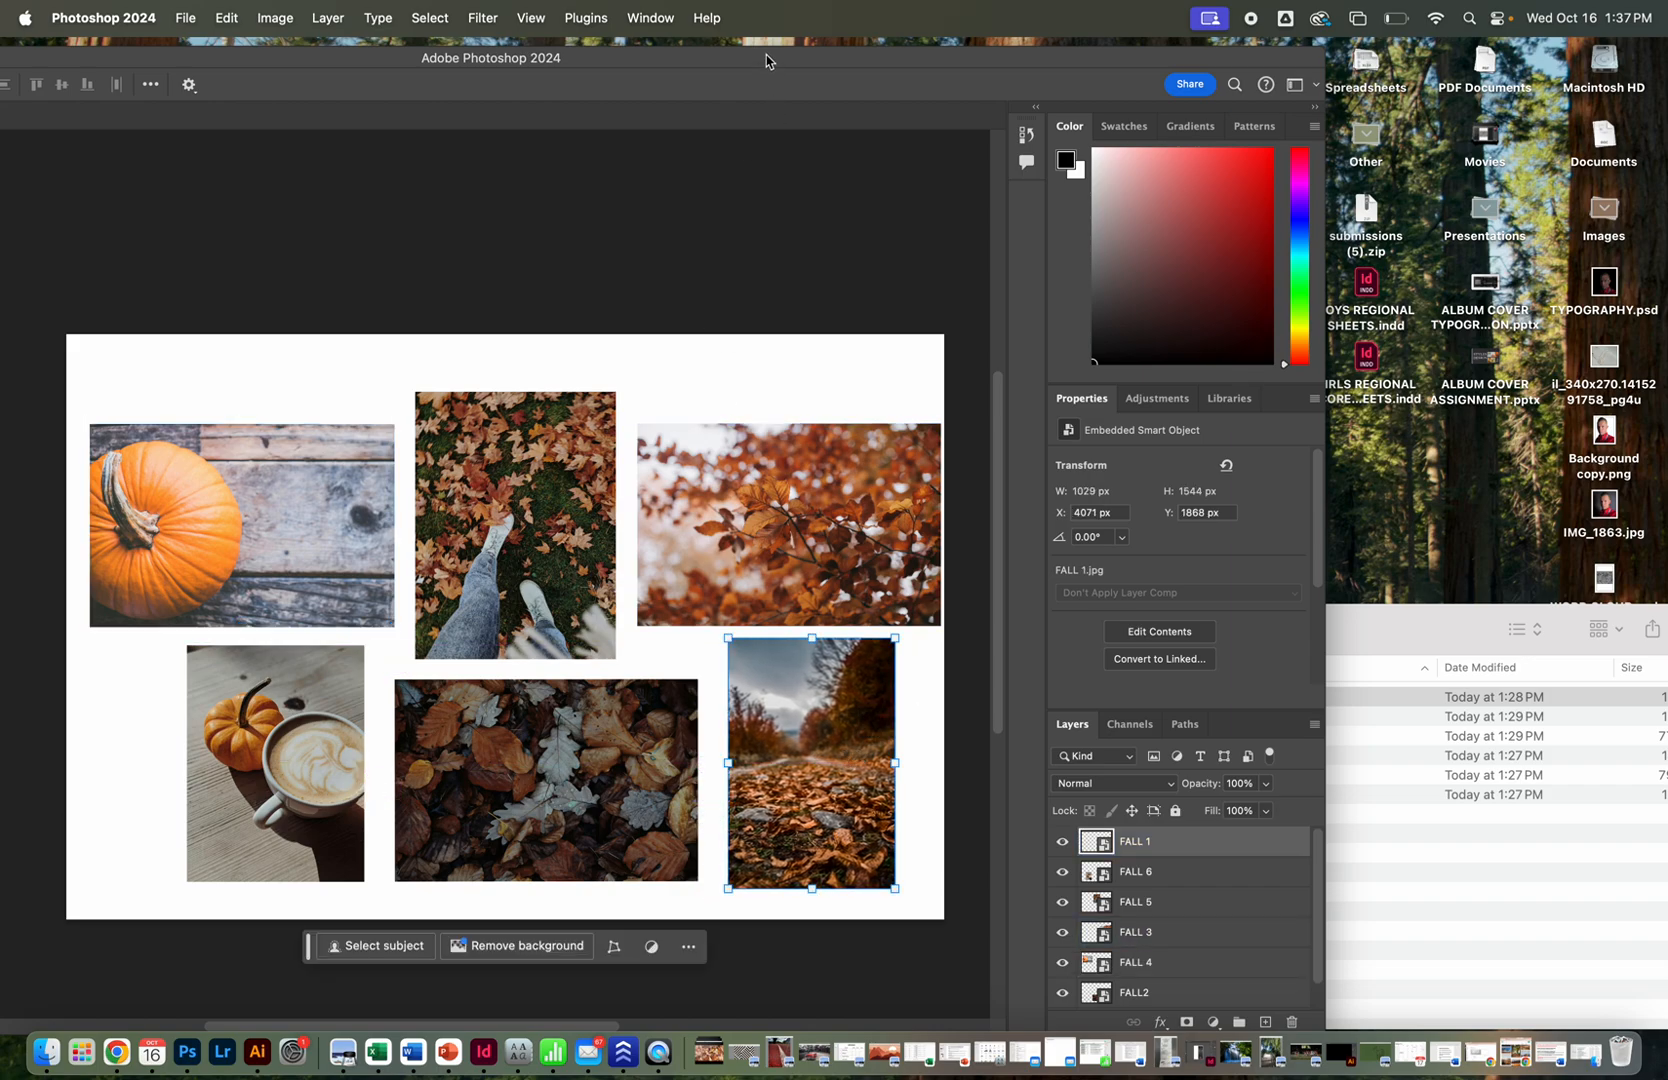
drag(766, 60, 1139, 44)
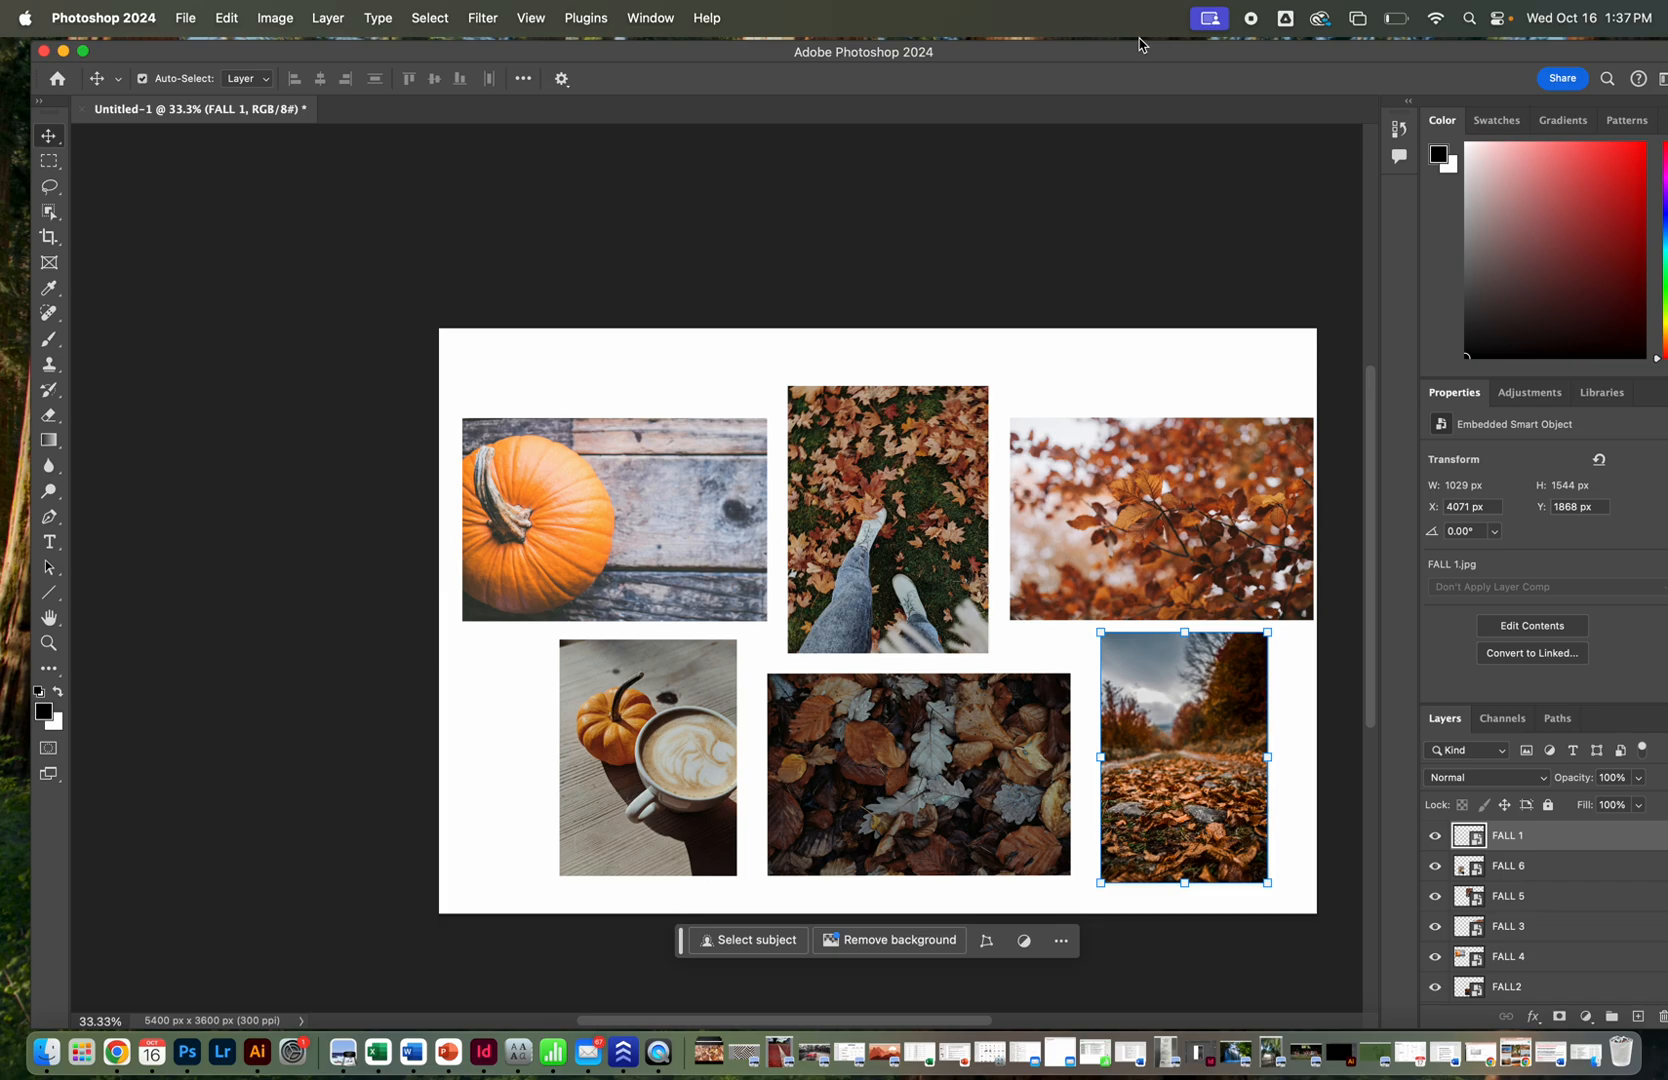
Switch to Chrome and examine the circular photo frames in the layout examples on the COLLAGE LAYOUT AND TUTORIAL page.
click(1478, 1063)
scroll(903, 648, up, 3)
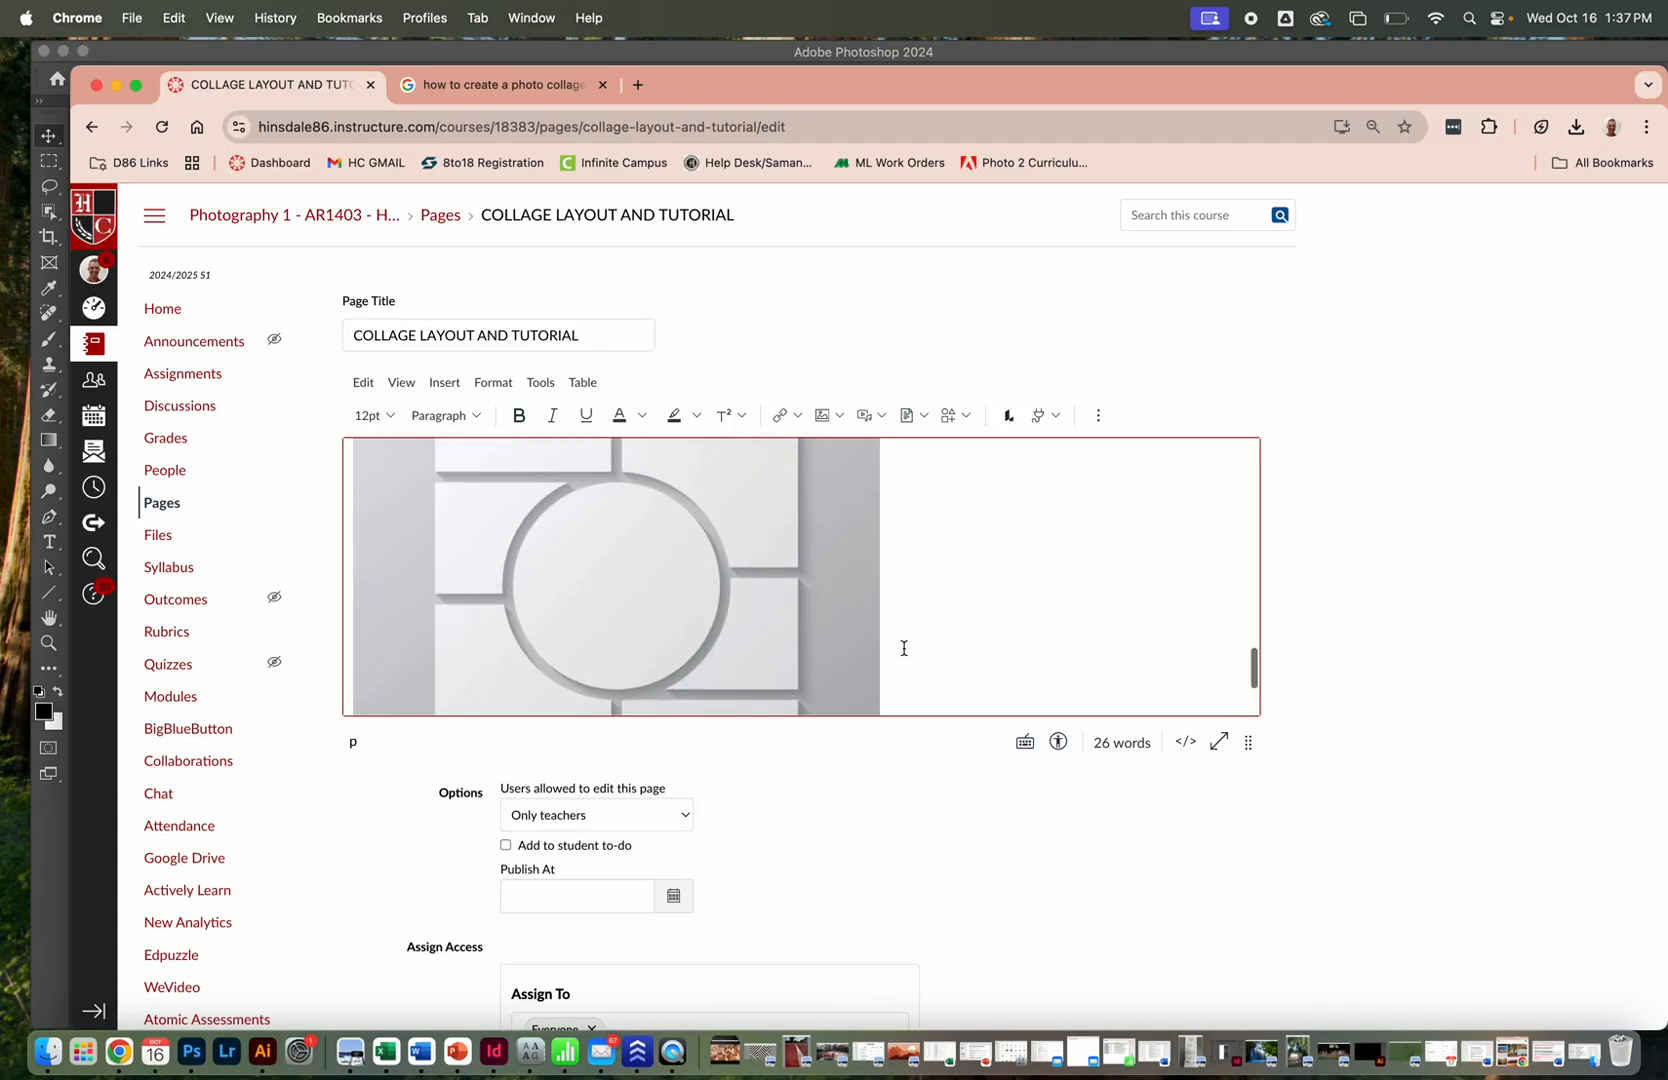
scroll(903, 648, up, 3)
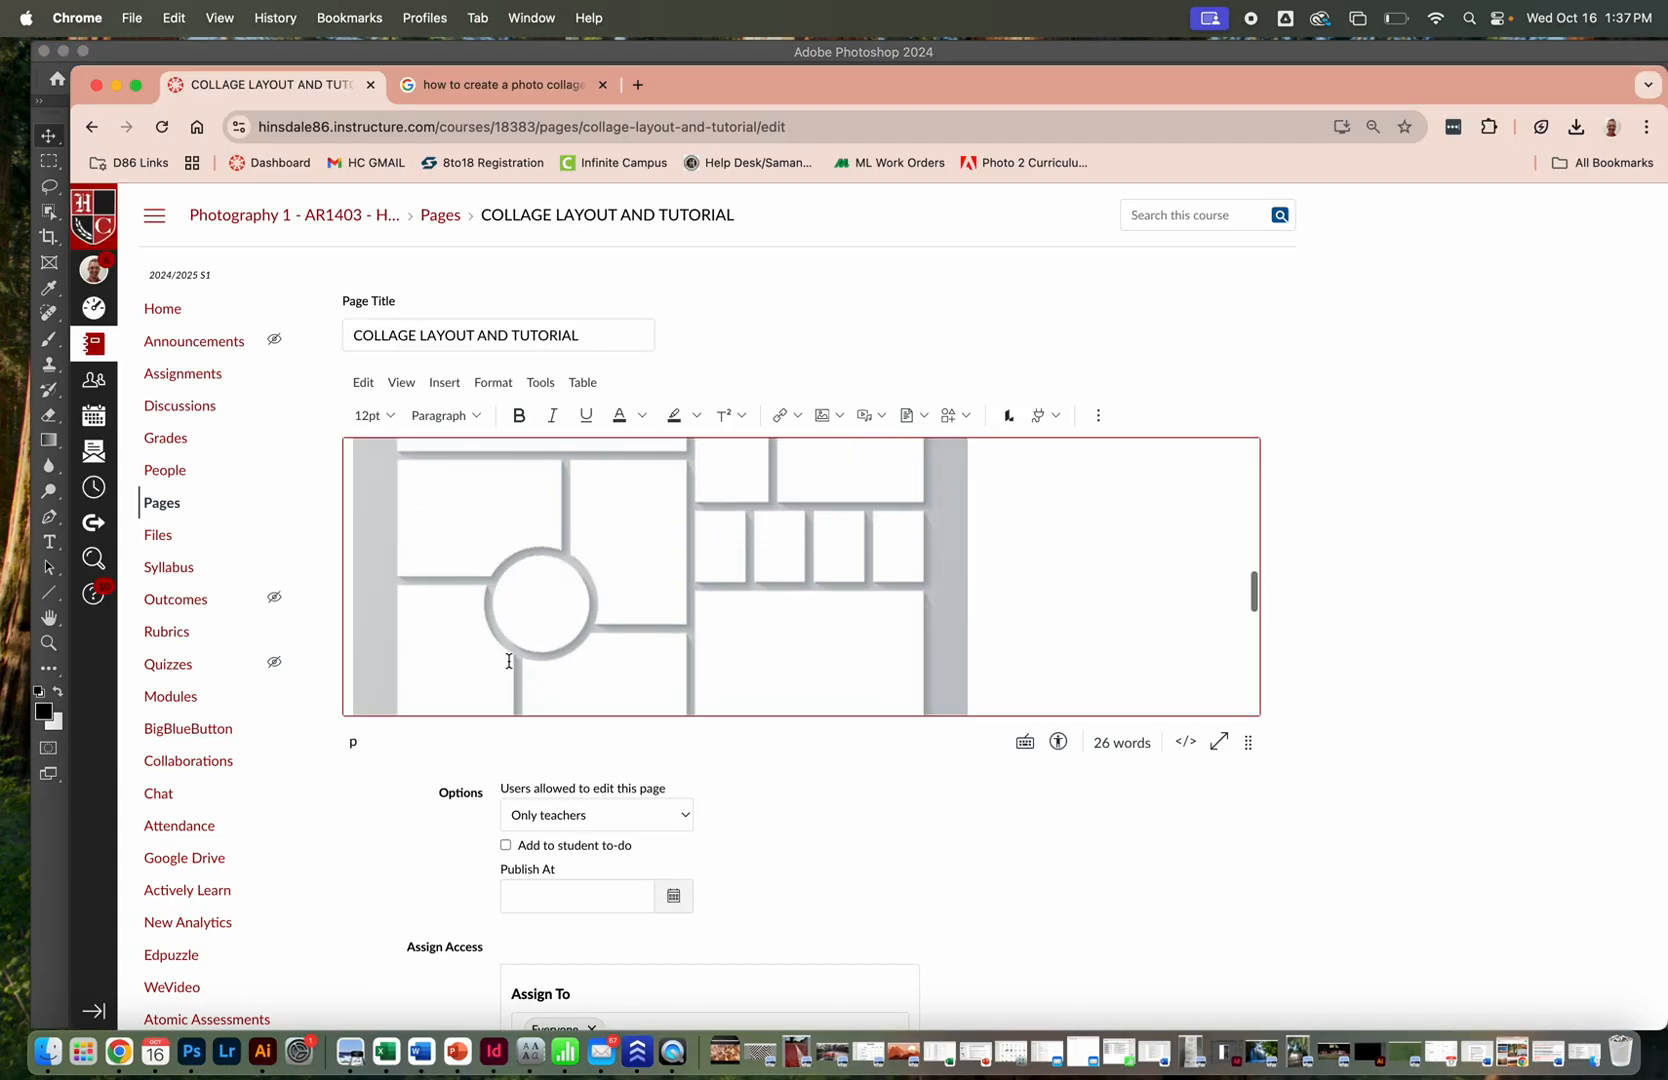
scroll(632, 586, up, 3)
scroll(632, 586, down, 3)
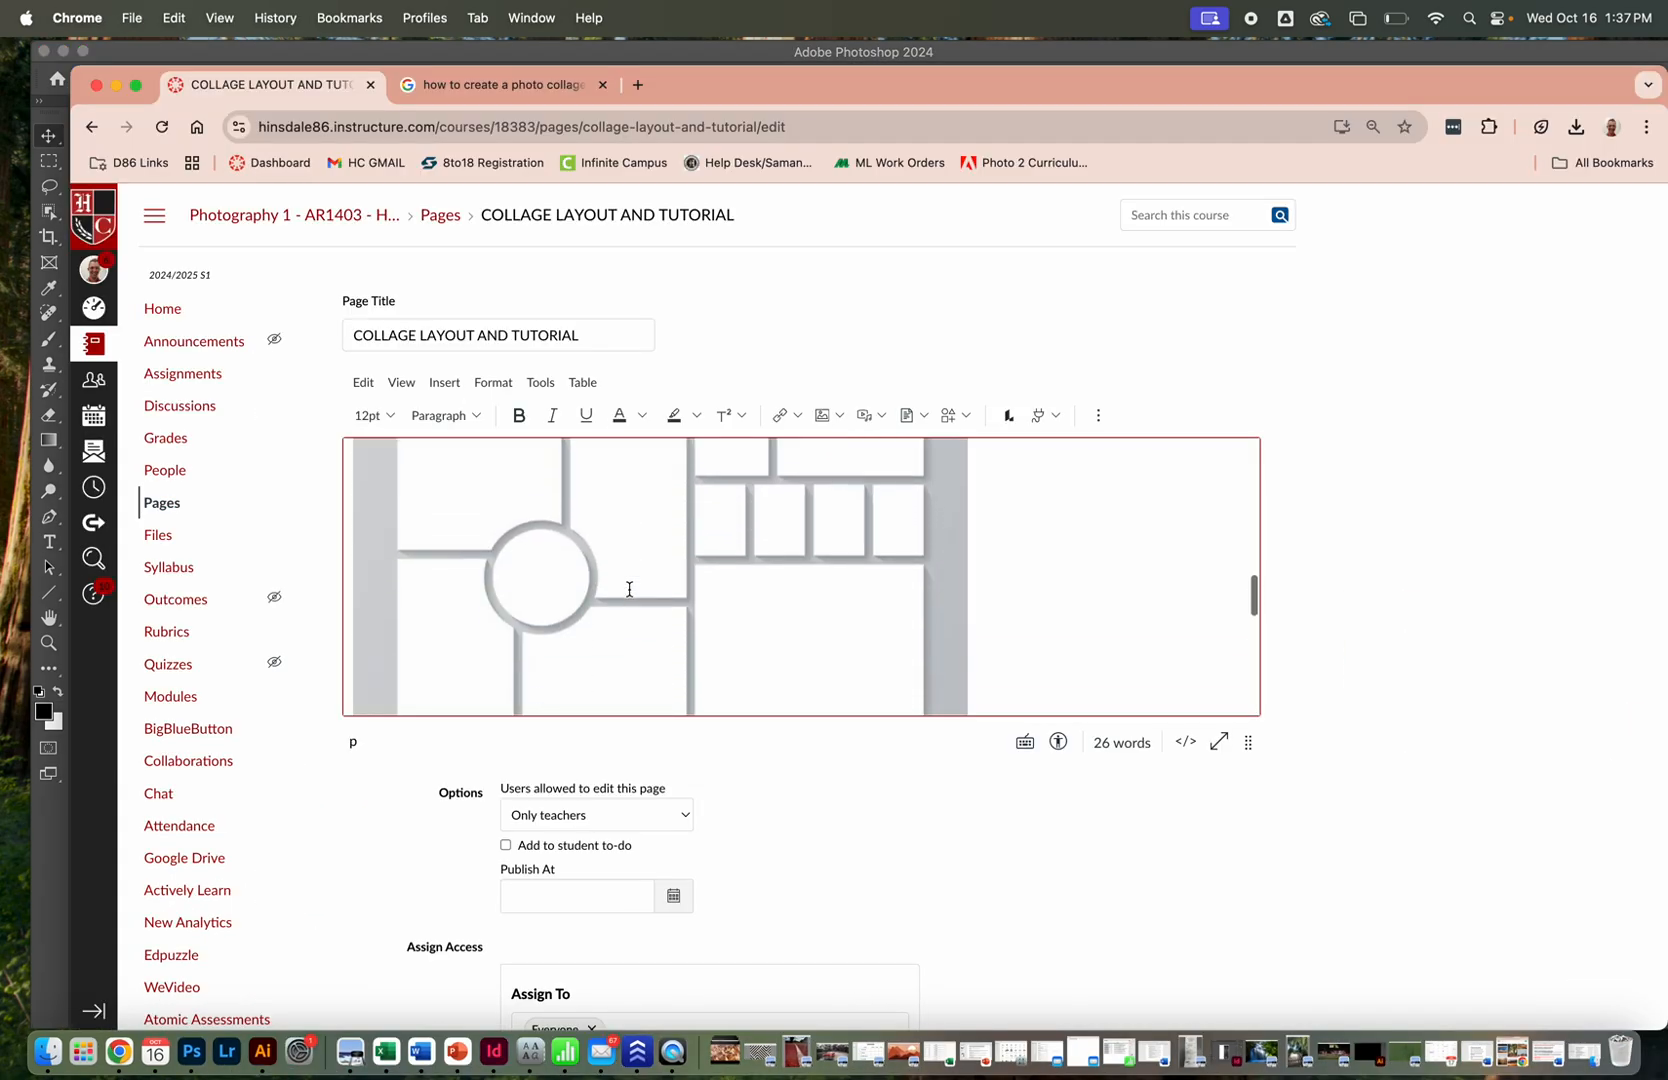
scroll(629, 589, up, 2)
scroll(629, 589, up, 3)
scroll(629, 589, down, 4)
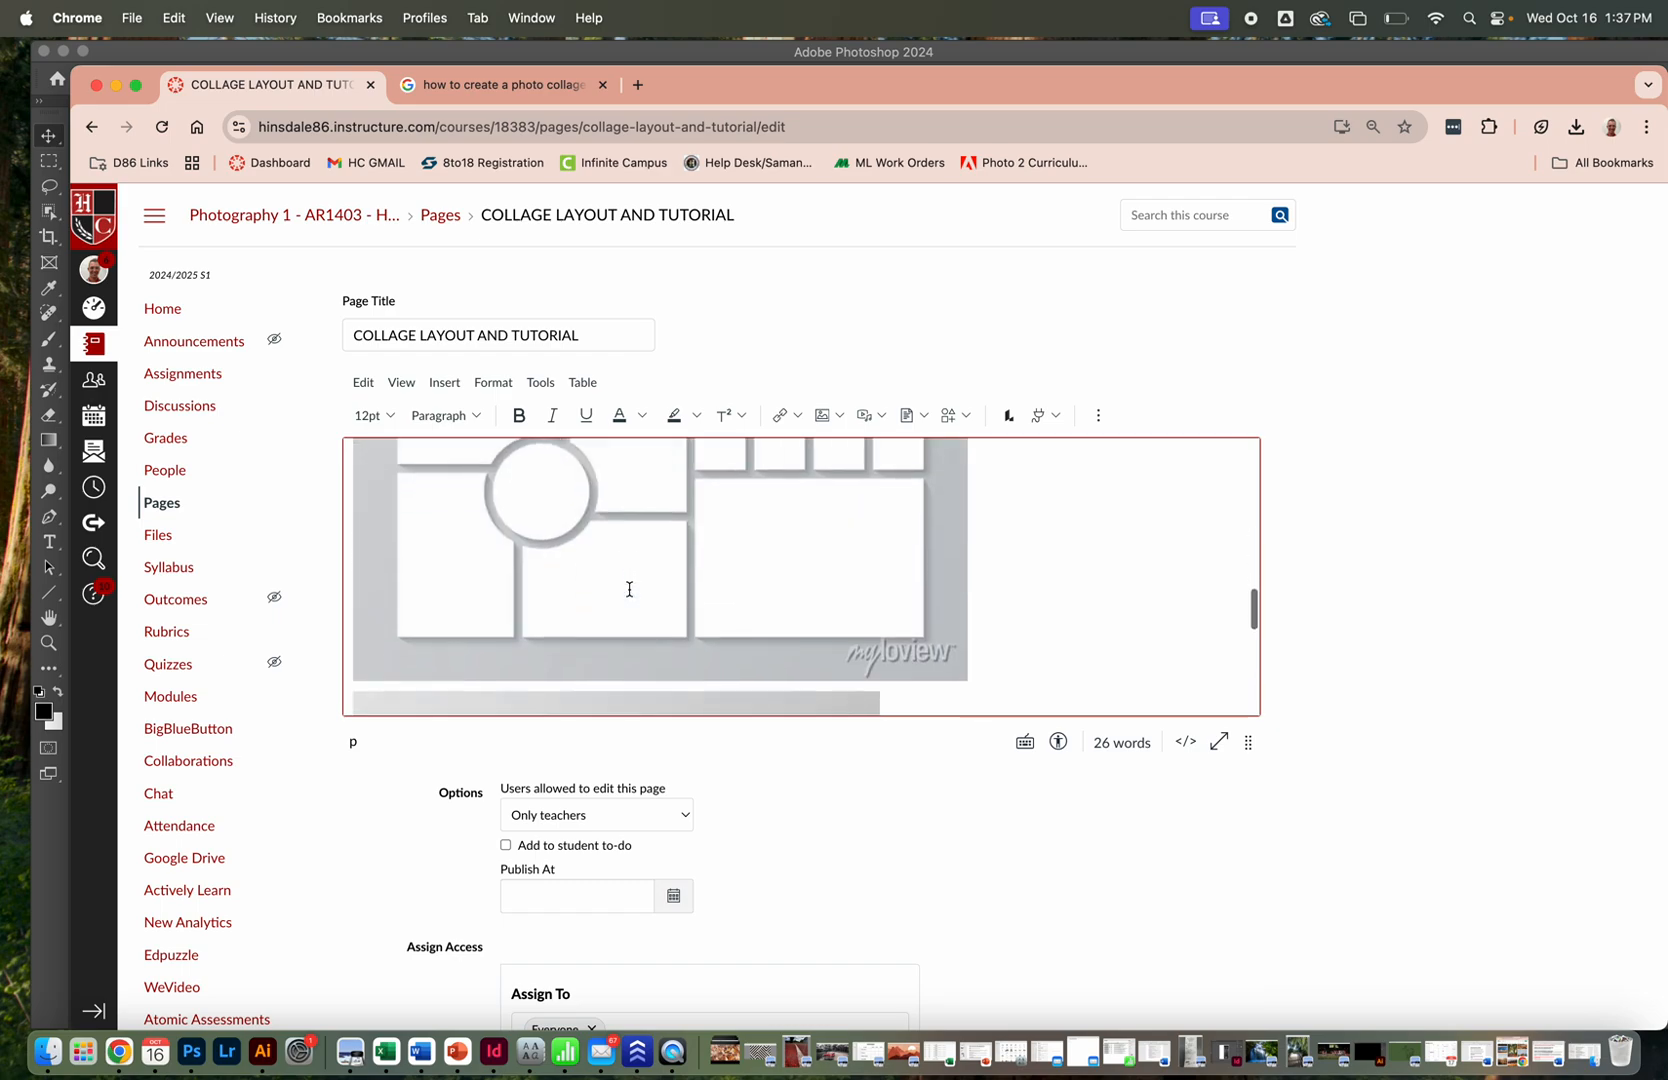
scroll(629, 589, up, 1)
scroll(629, 589, up, 1)
scroll(629, 590, down, 2)
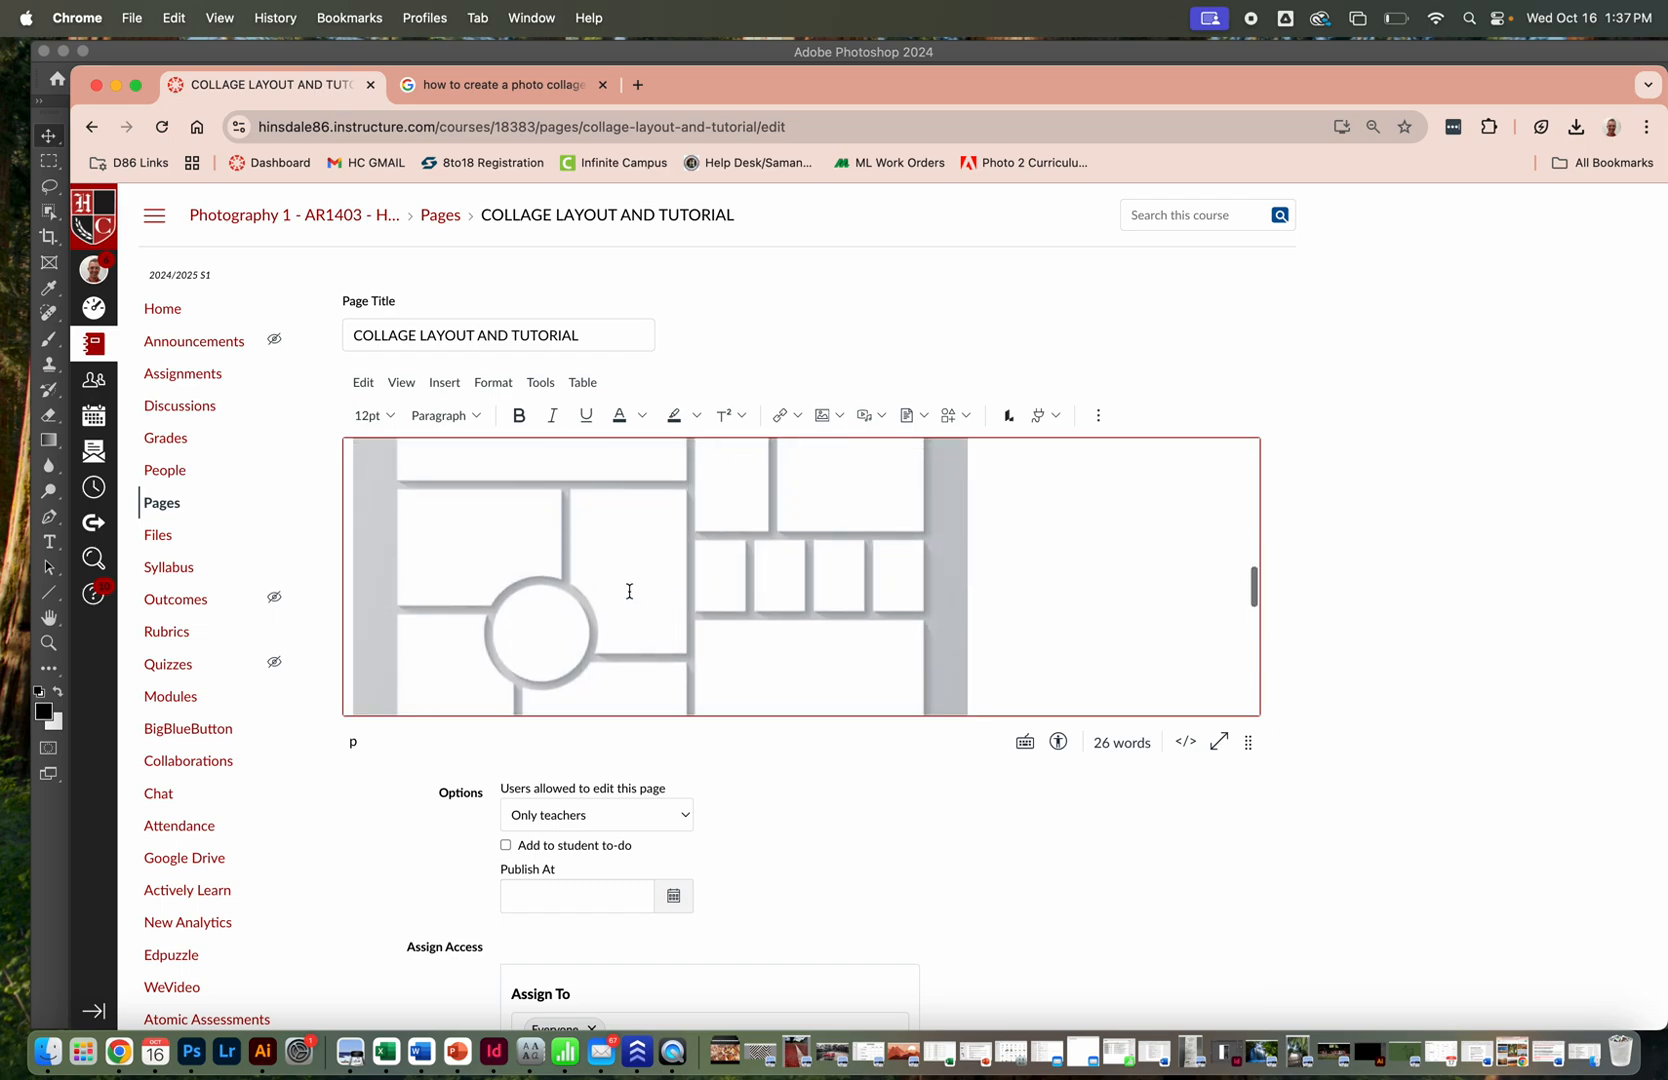
scroll(629, 591, down, 1)
scroll(629, 588, up, 2)
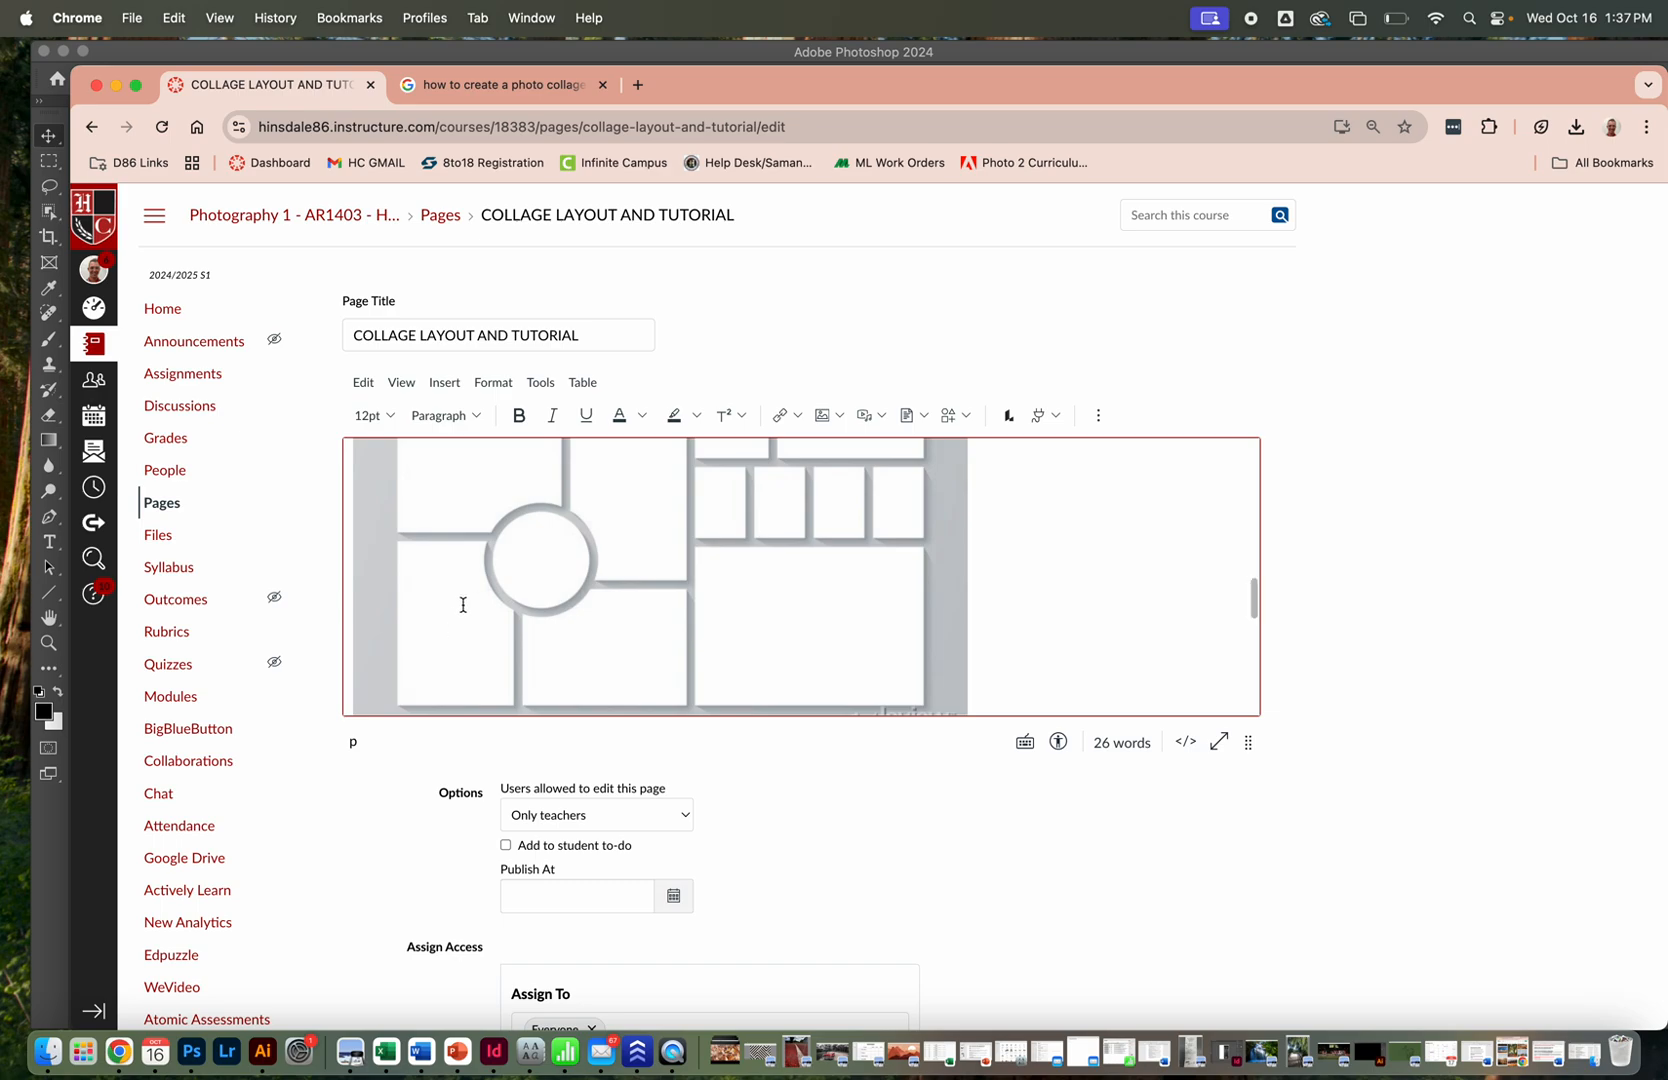
Switch back to Photoshop and draw a circular selection around the pumpkin with the Elliptical Marquee tool, about as tall as its photo.
click(141, 47)
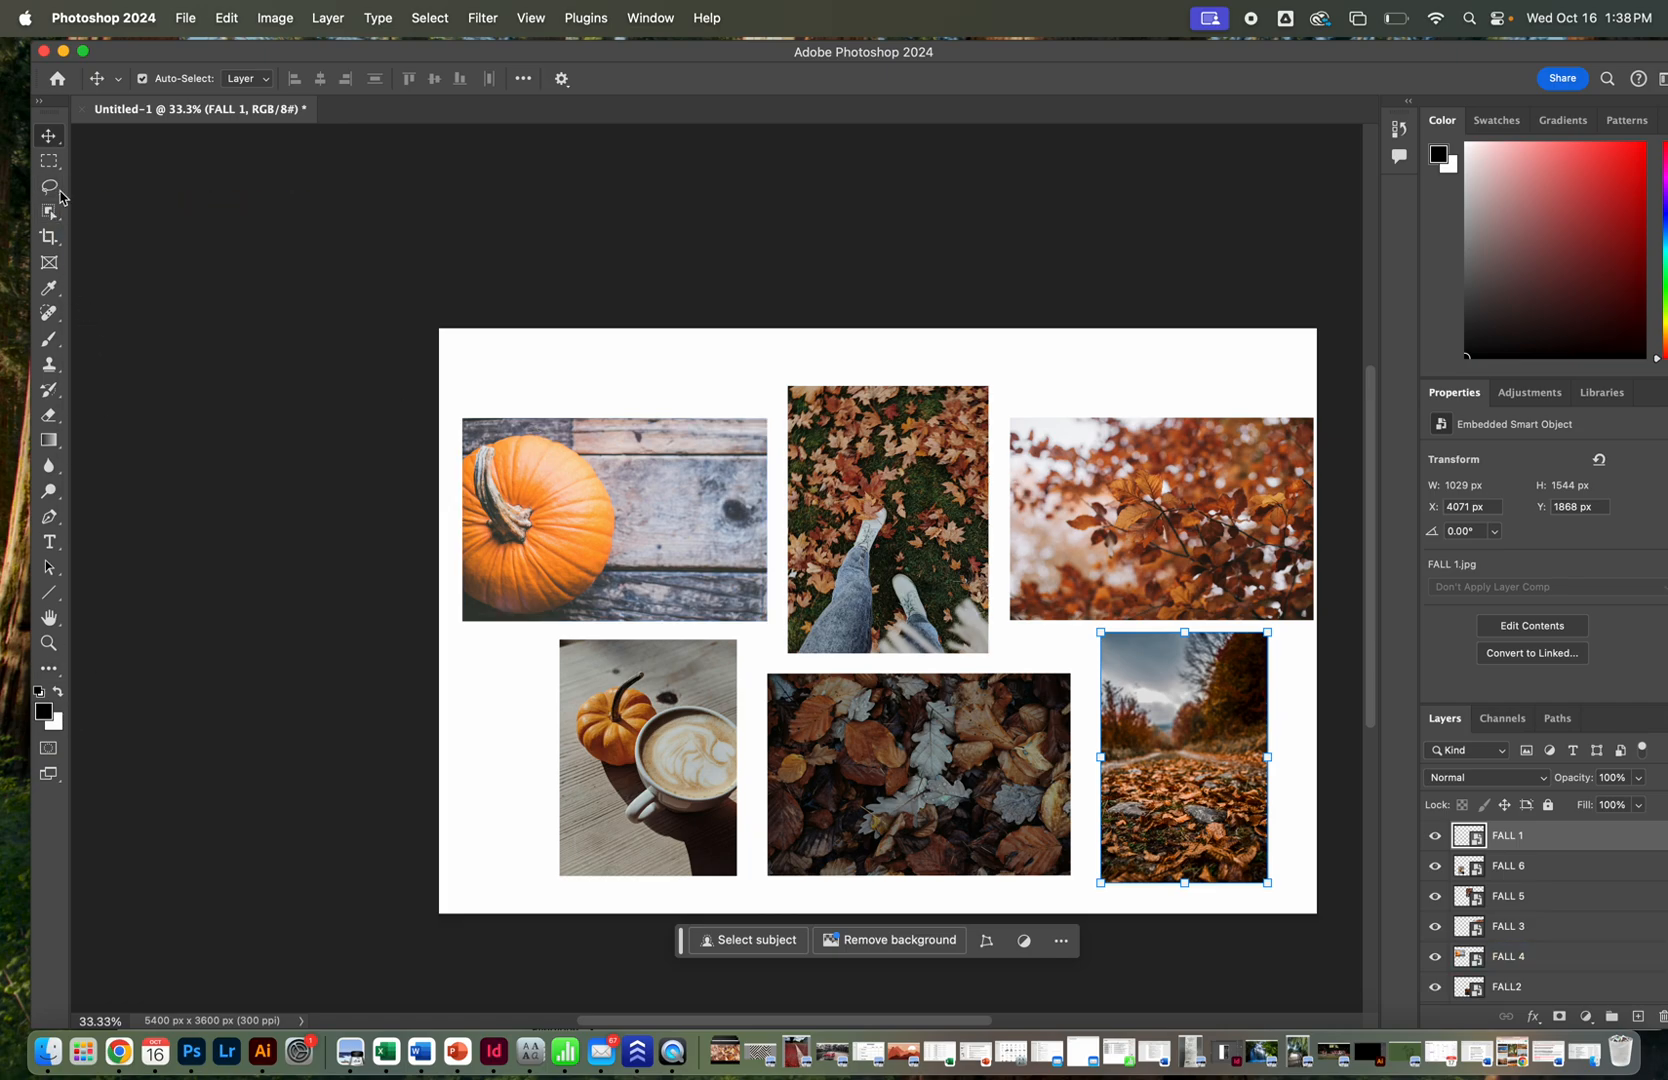
click(530, 412)
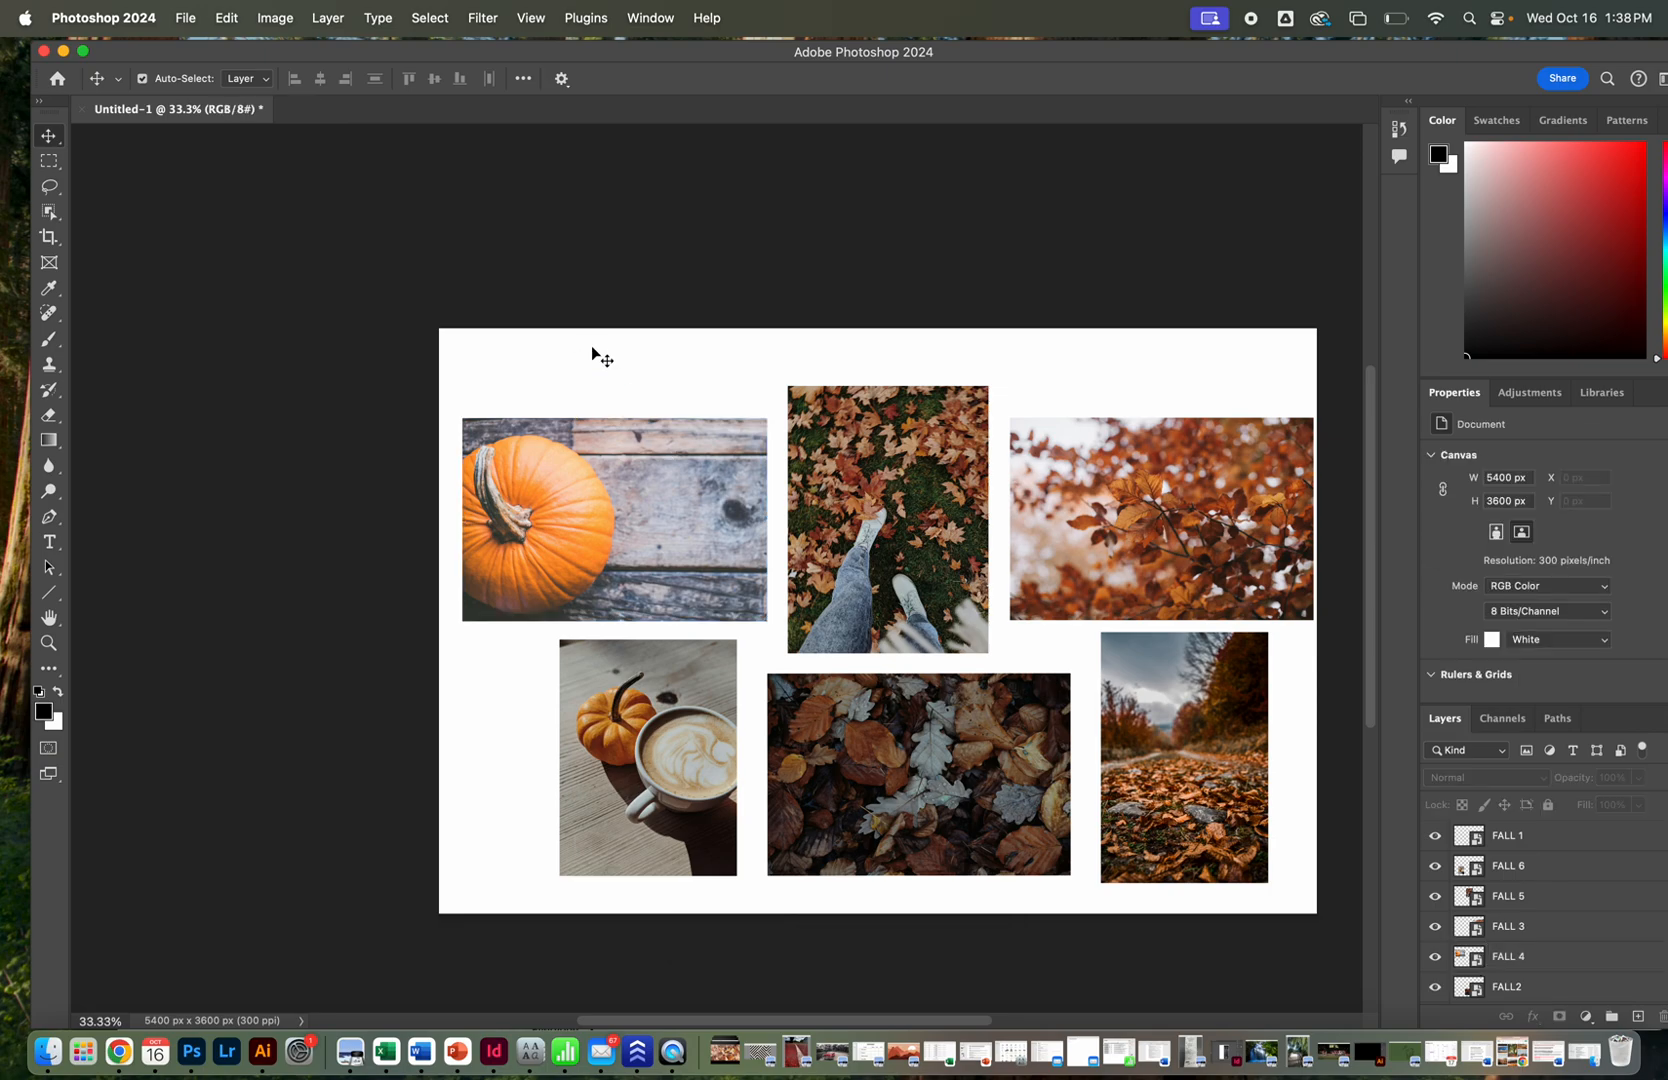
click(44, 163)
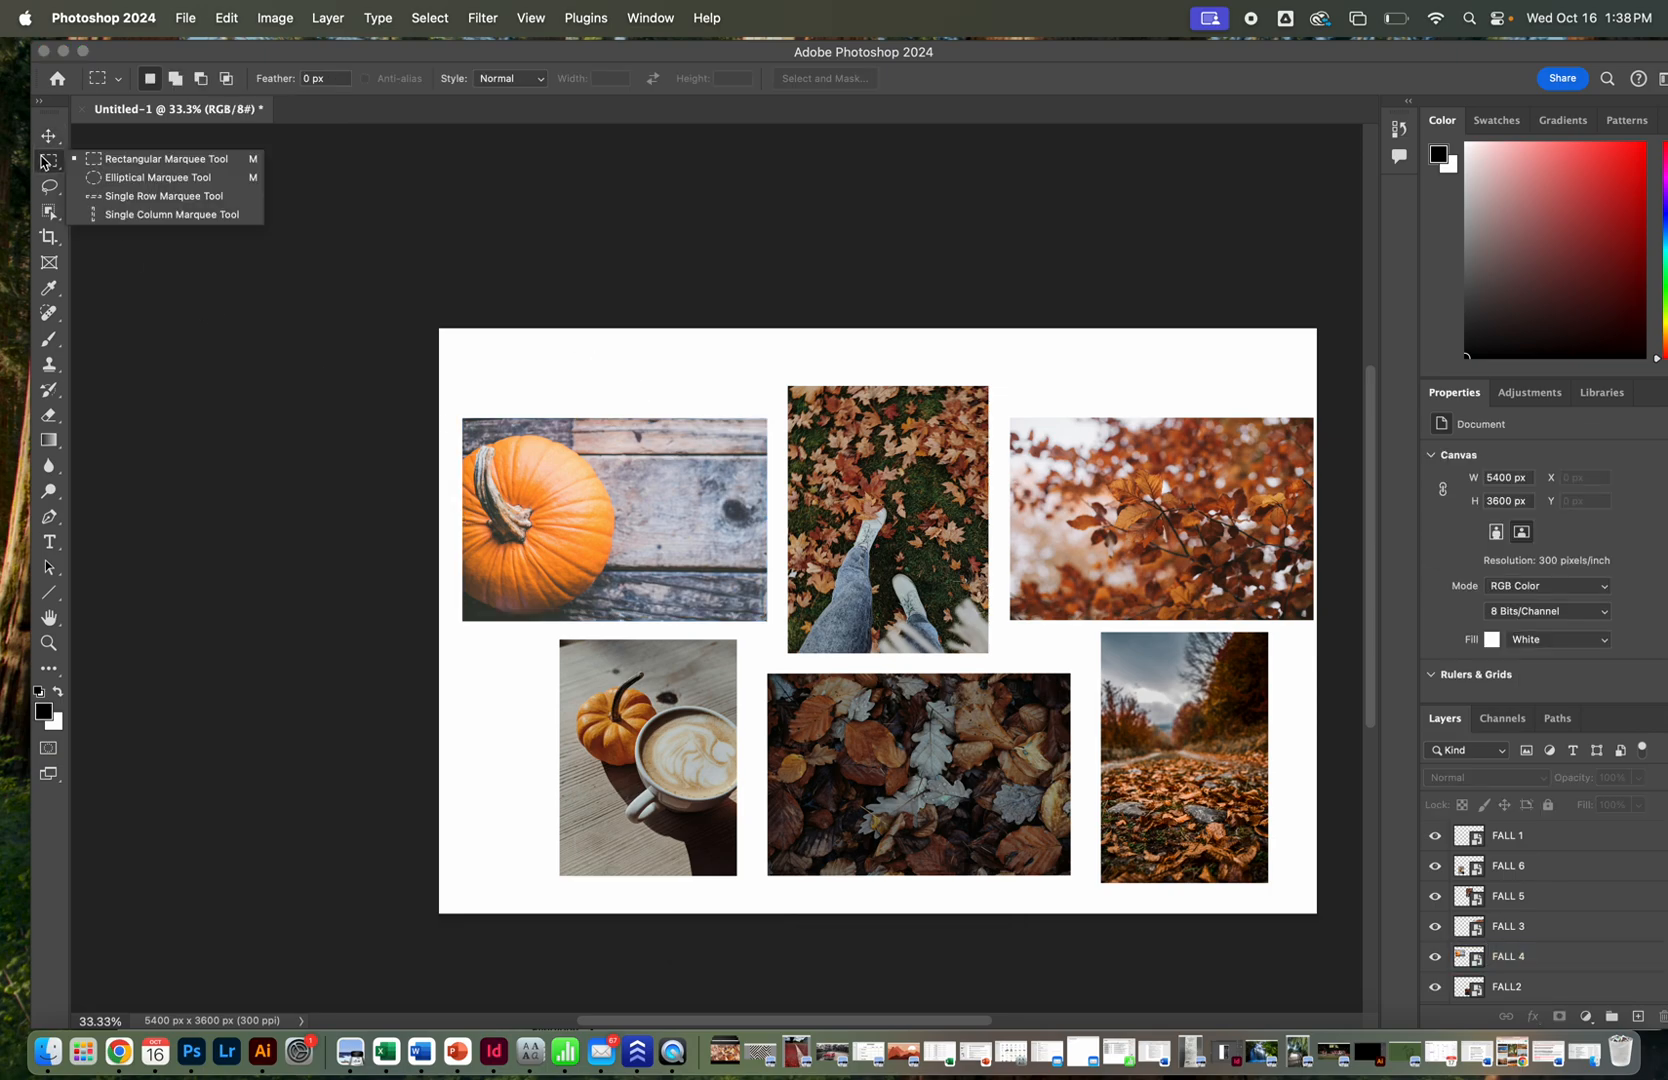
click(120, 177)
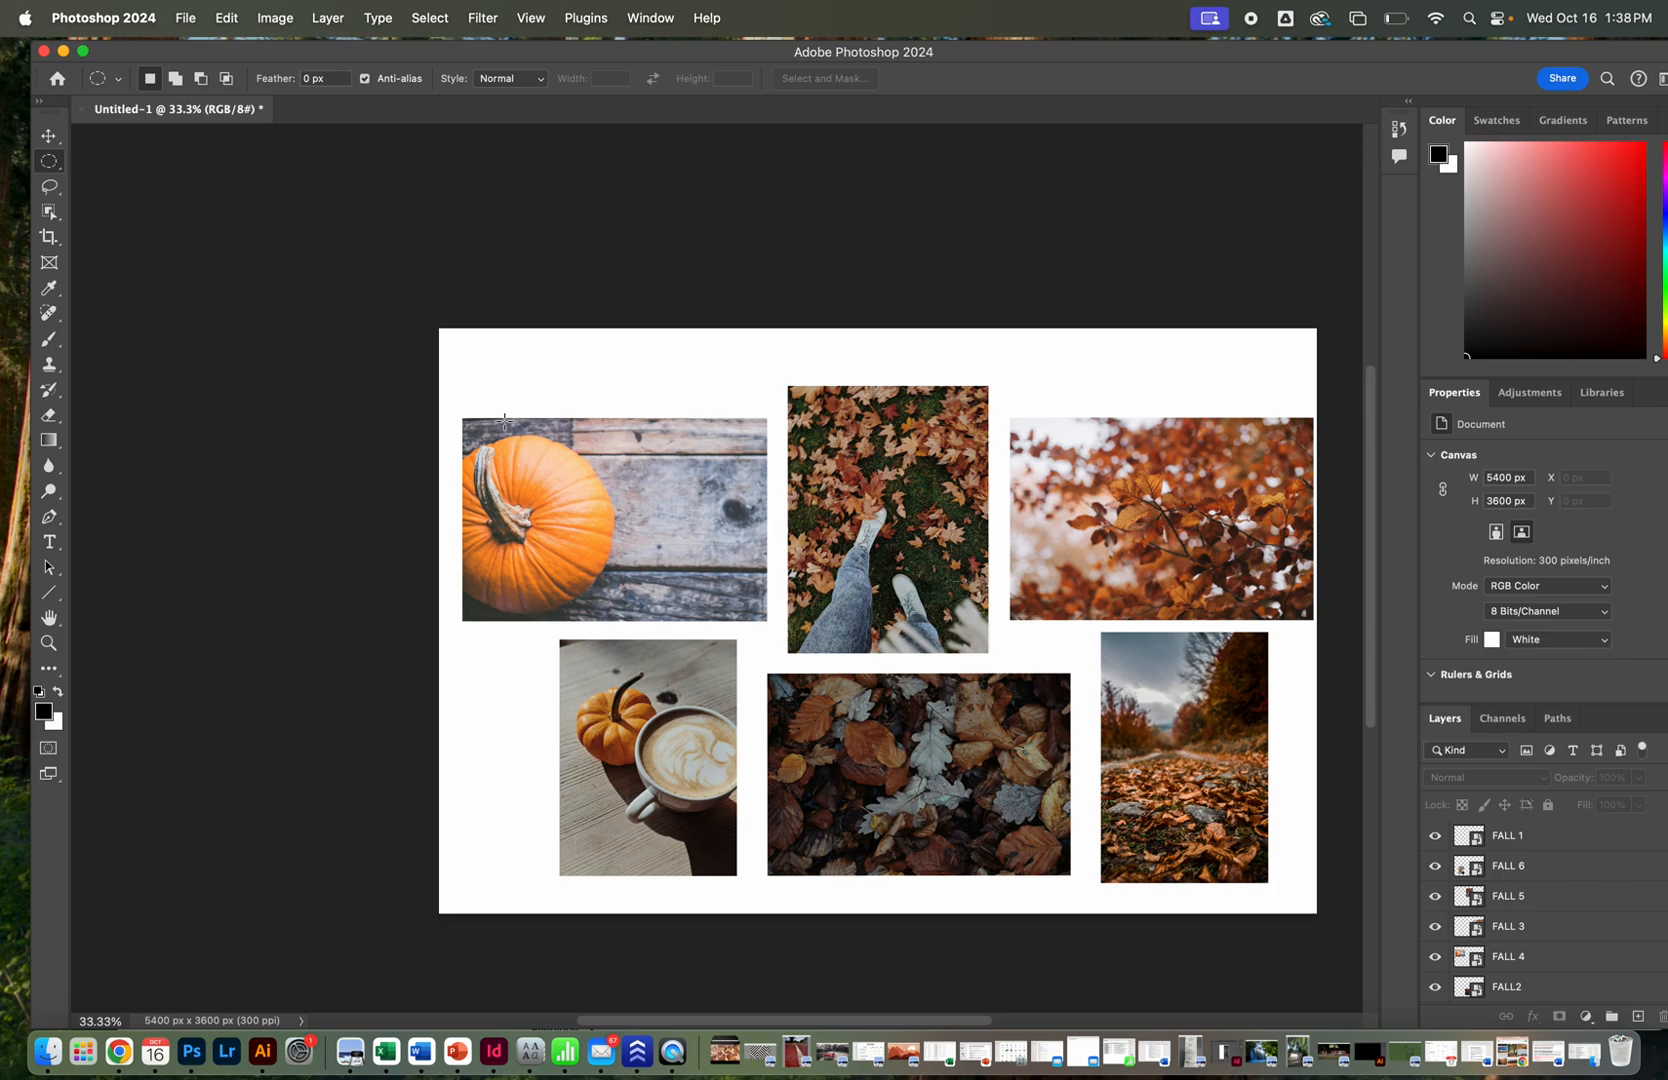
drag(467, 418, 752, 623)
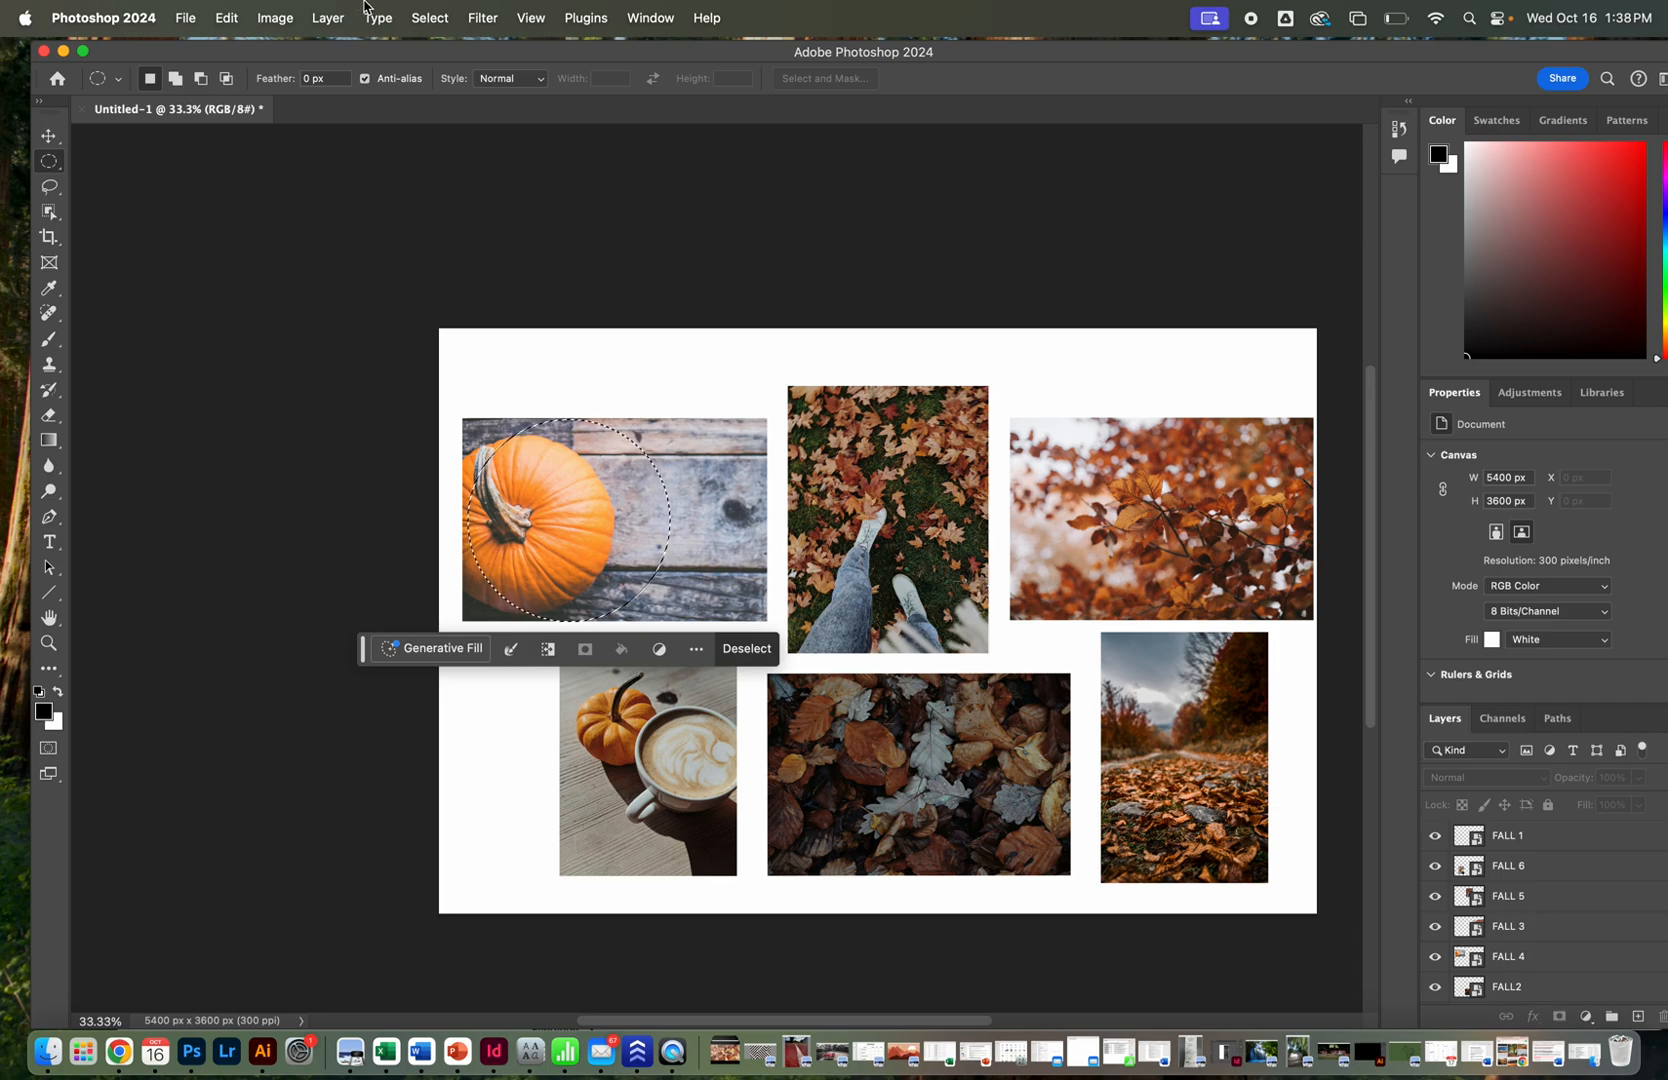
click(328, 17)
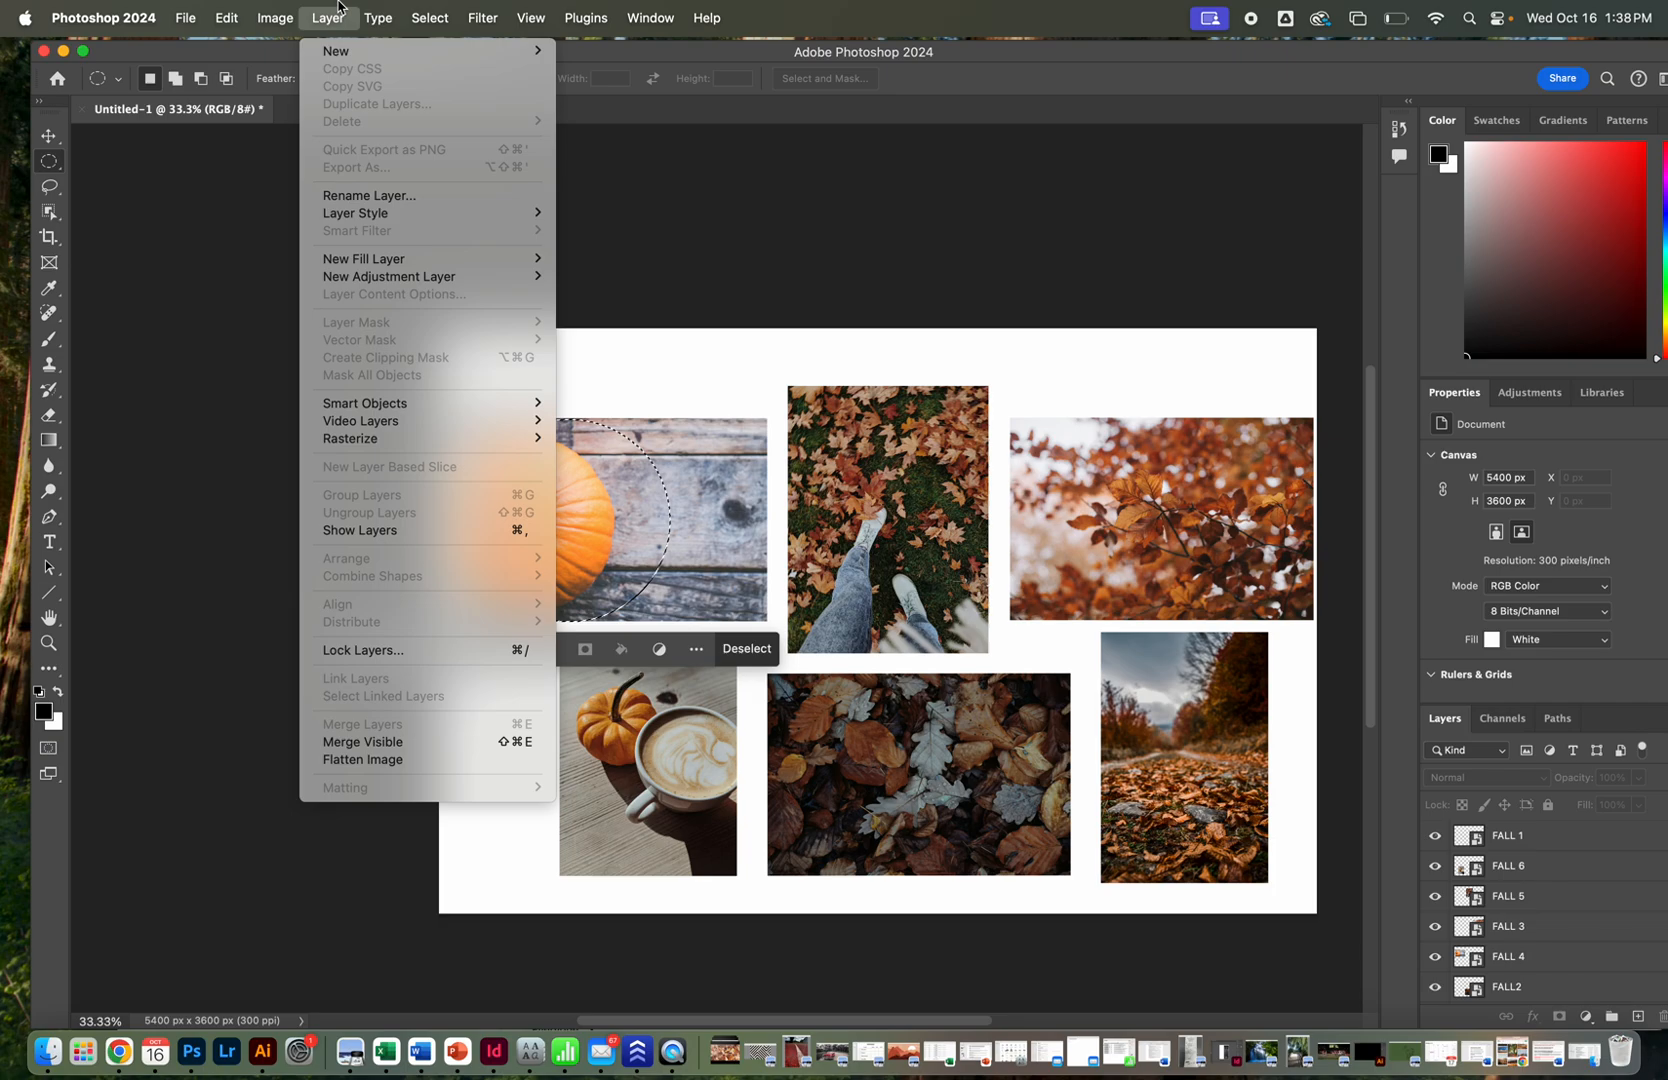
mouse_move(324, 55)
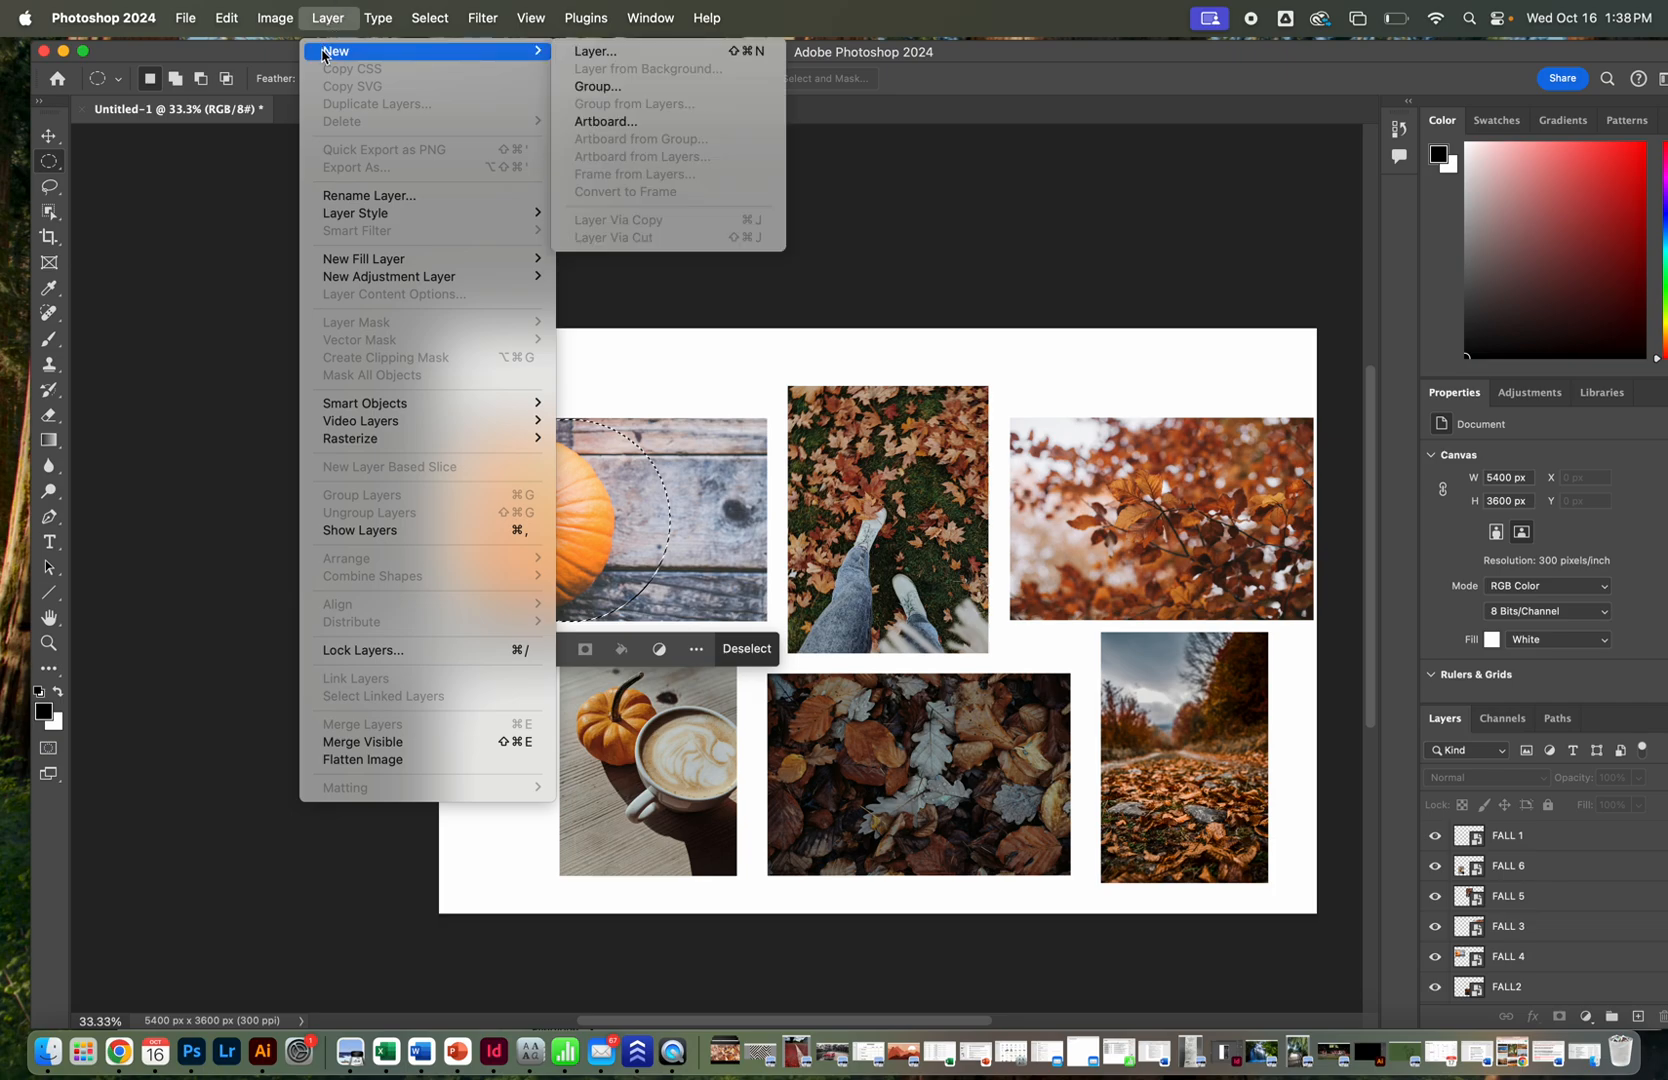
click(278, 43)
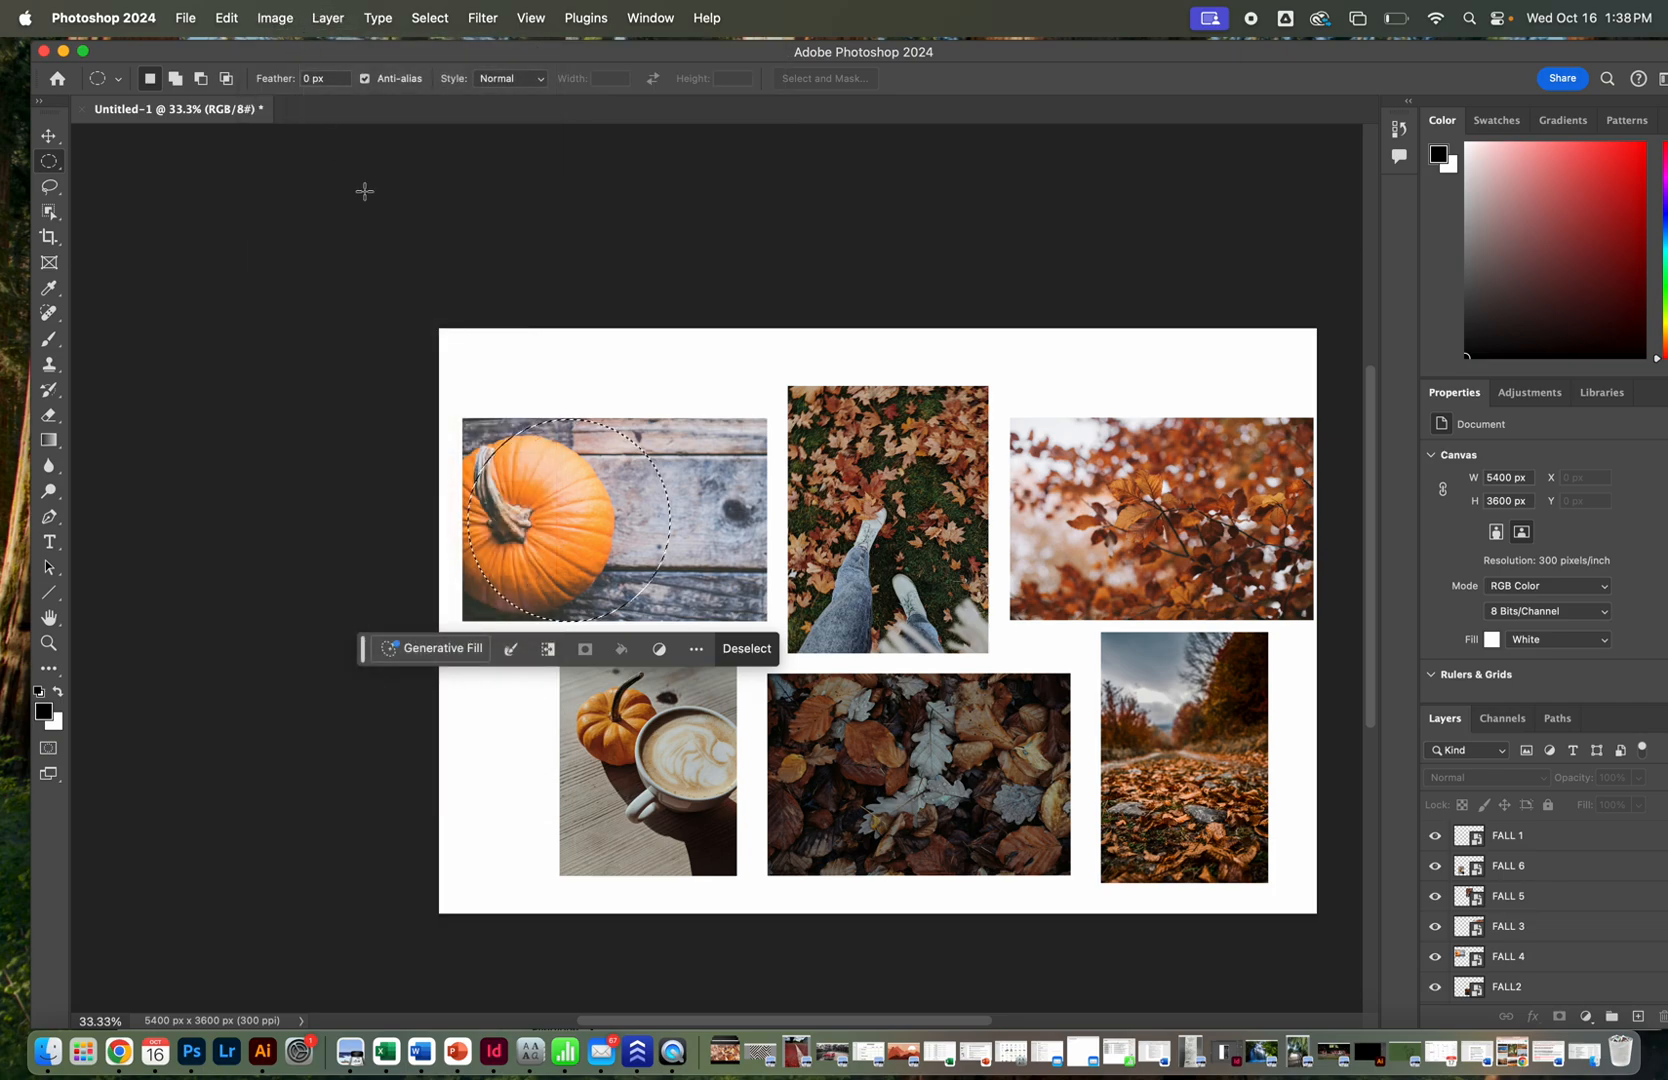
click(1435, 838)
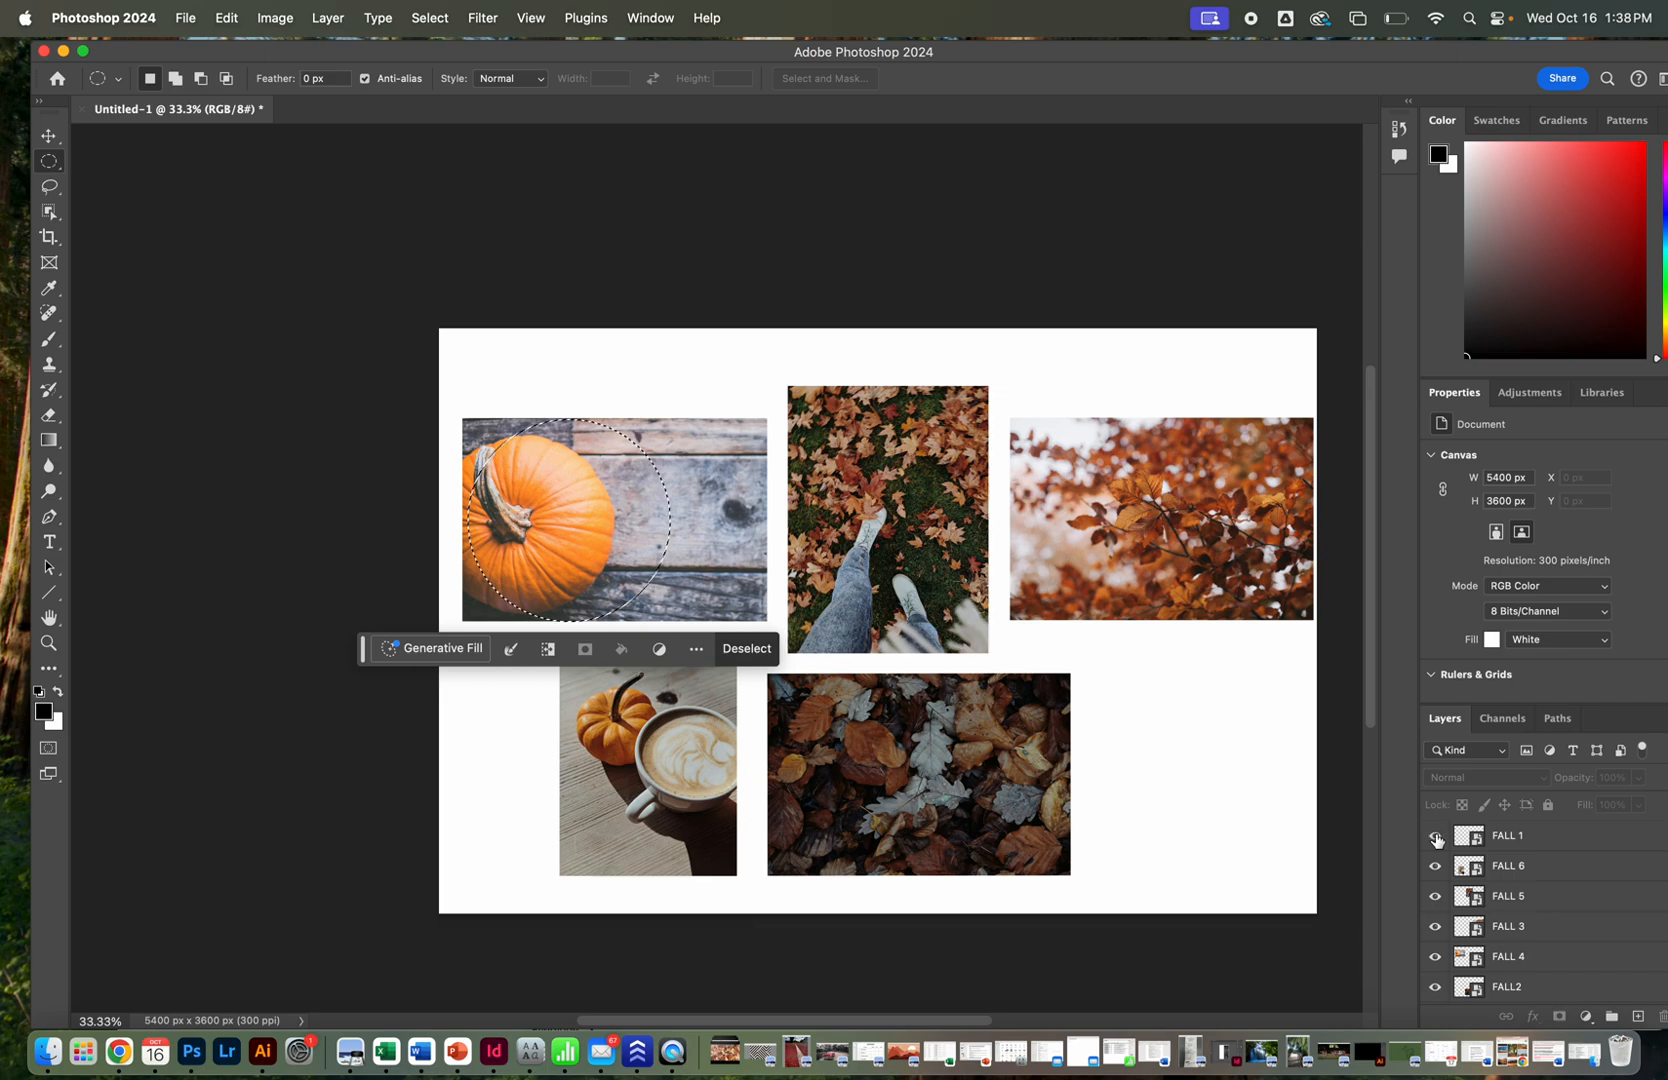
click(1435, 838)
Copy the circular selection from the FALL 4 layer to a new layer with Layer Via Copy, and hide FALL 4.
click(1527, 960)
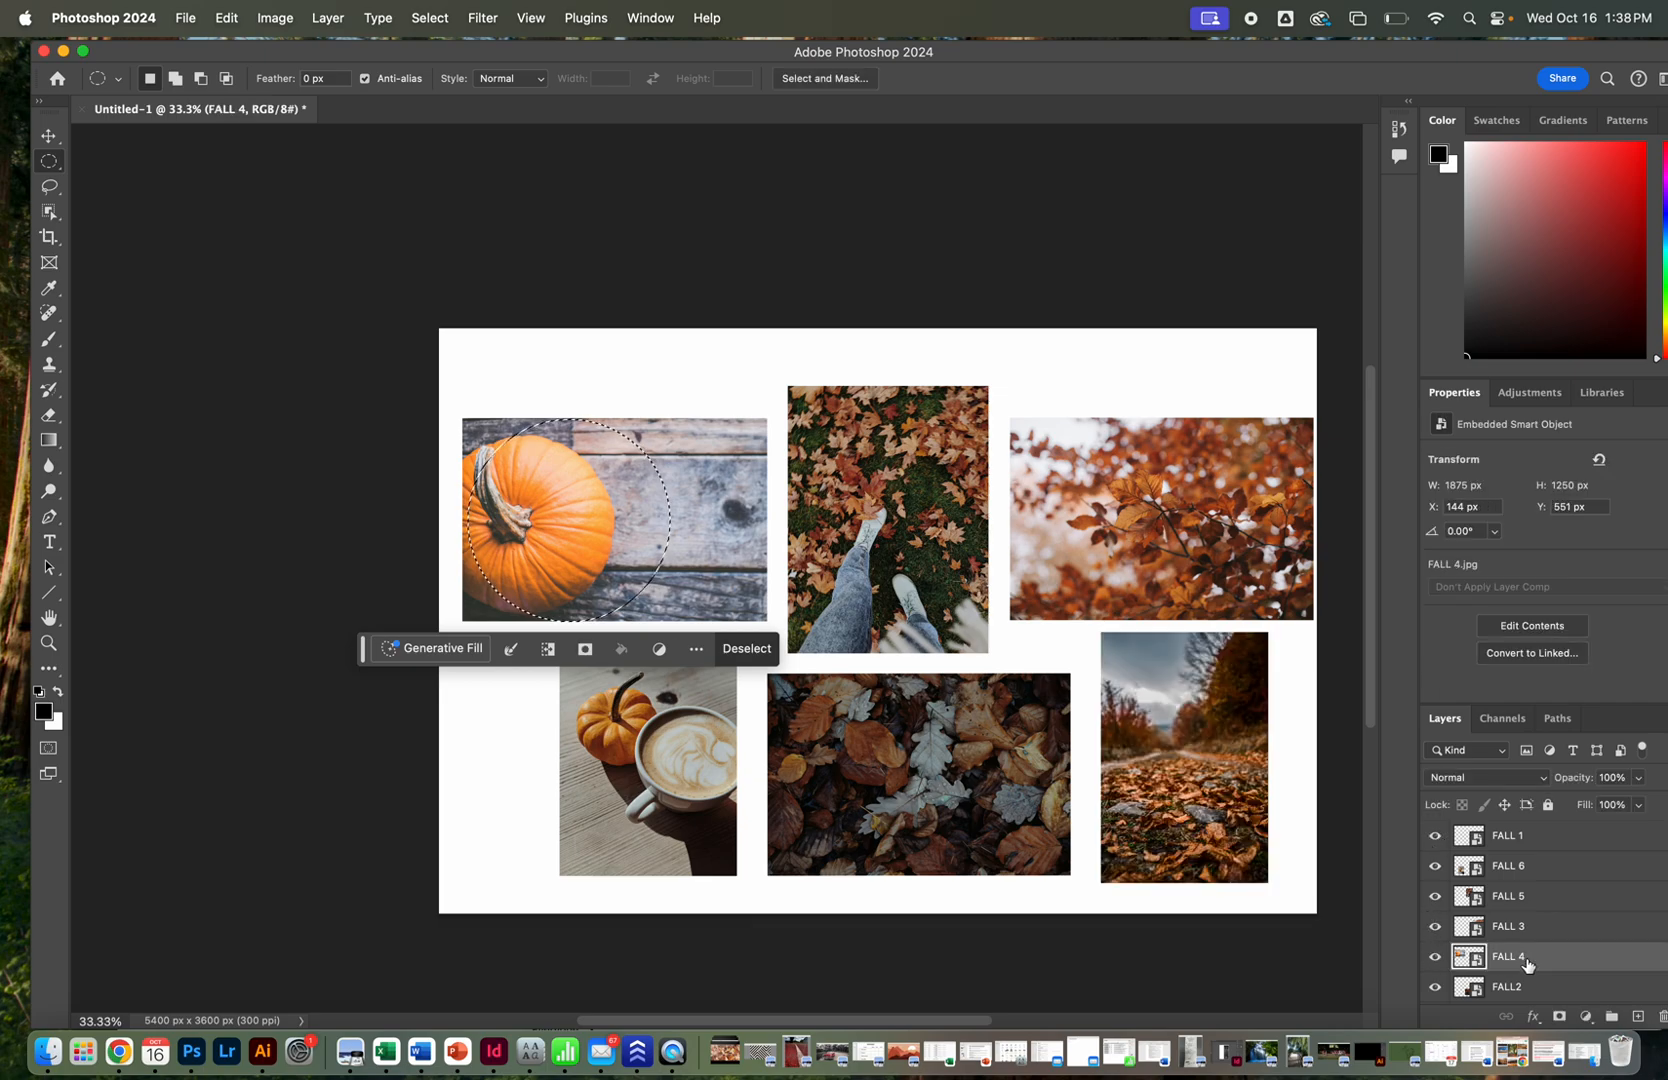
click(328, 17)
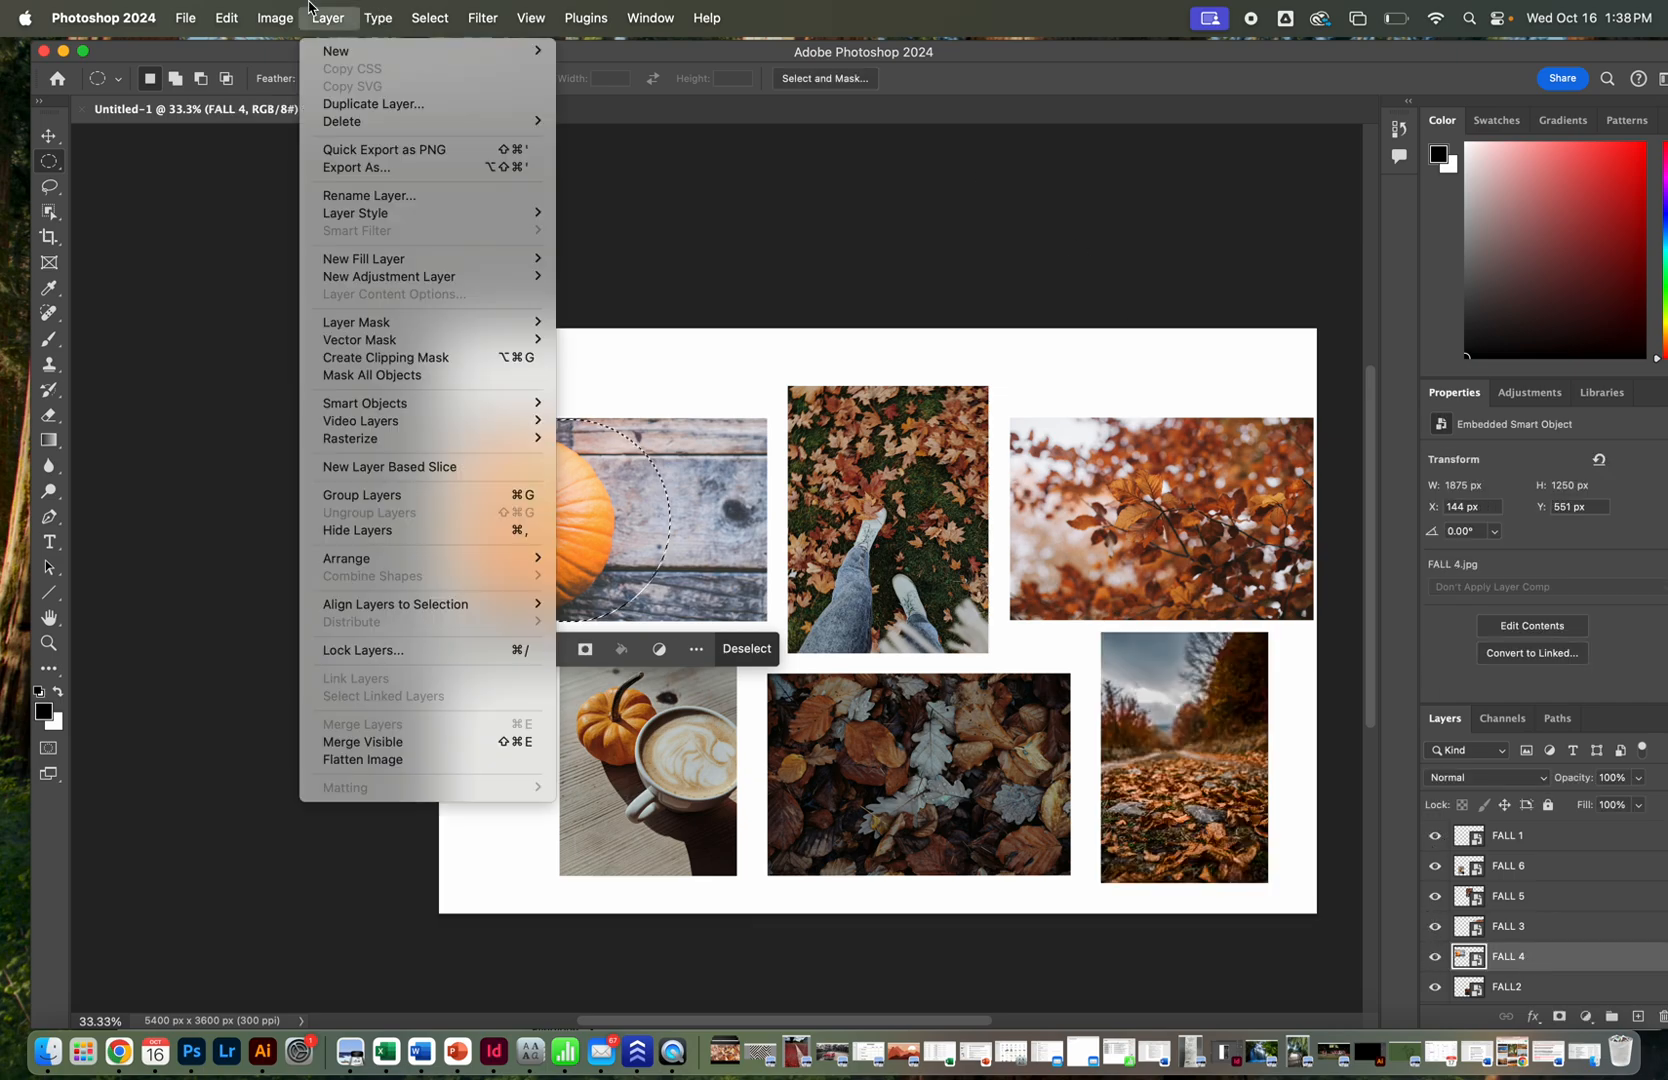
mouse_move(333, 58)
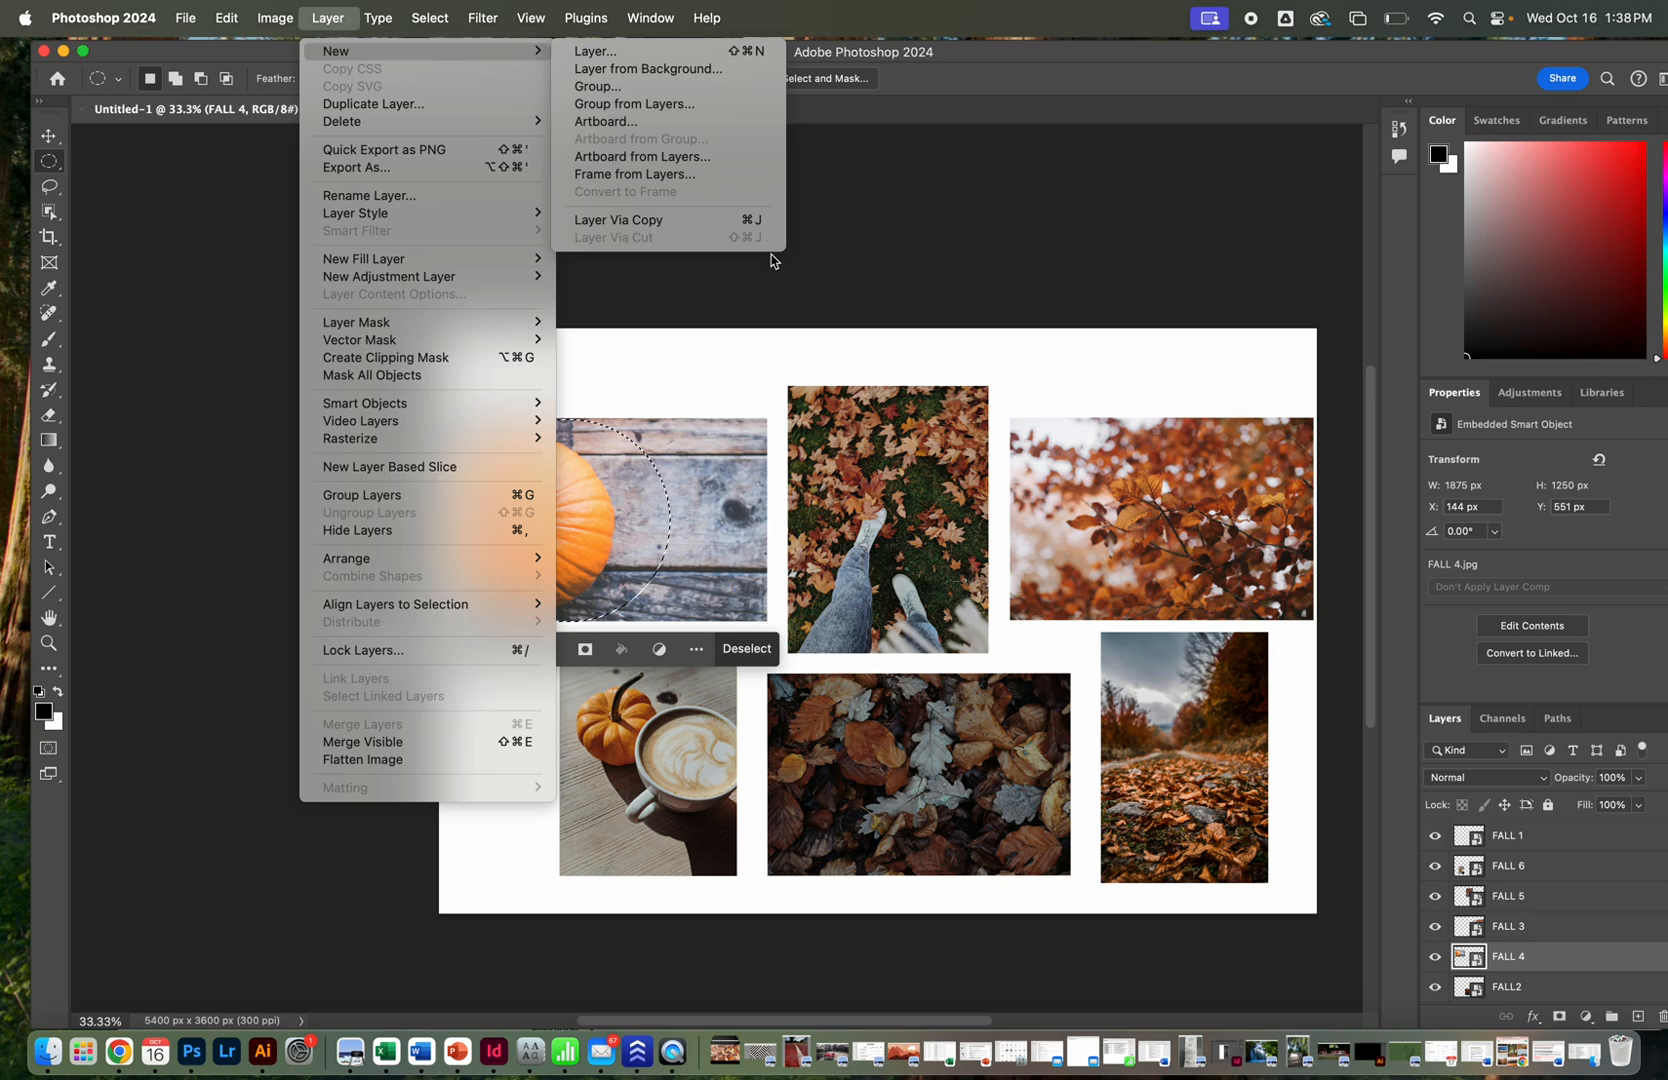
click(717, 219)
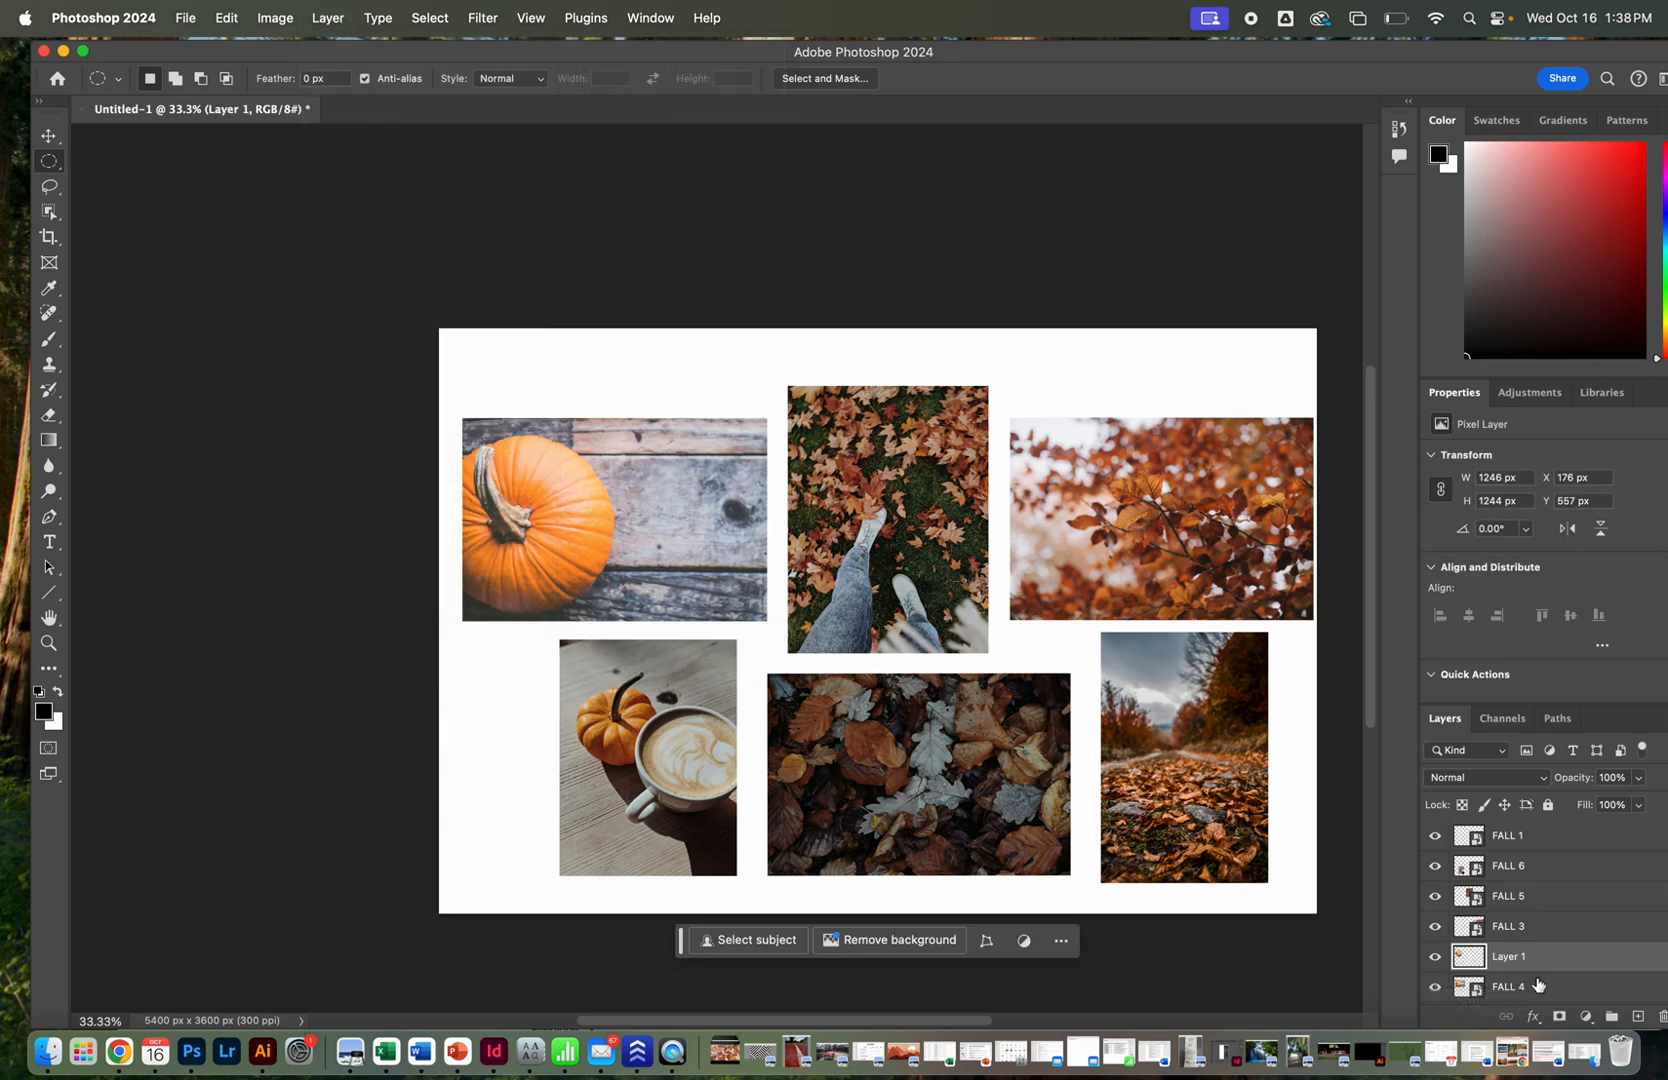
click(1531, 988)
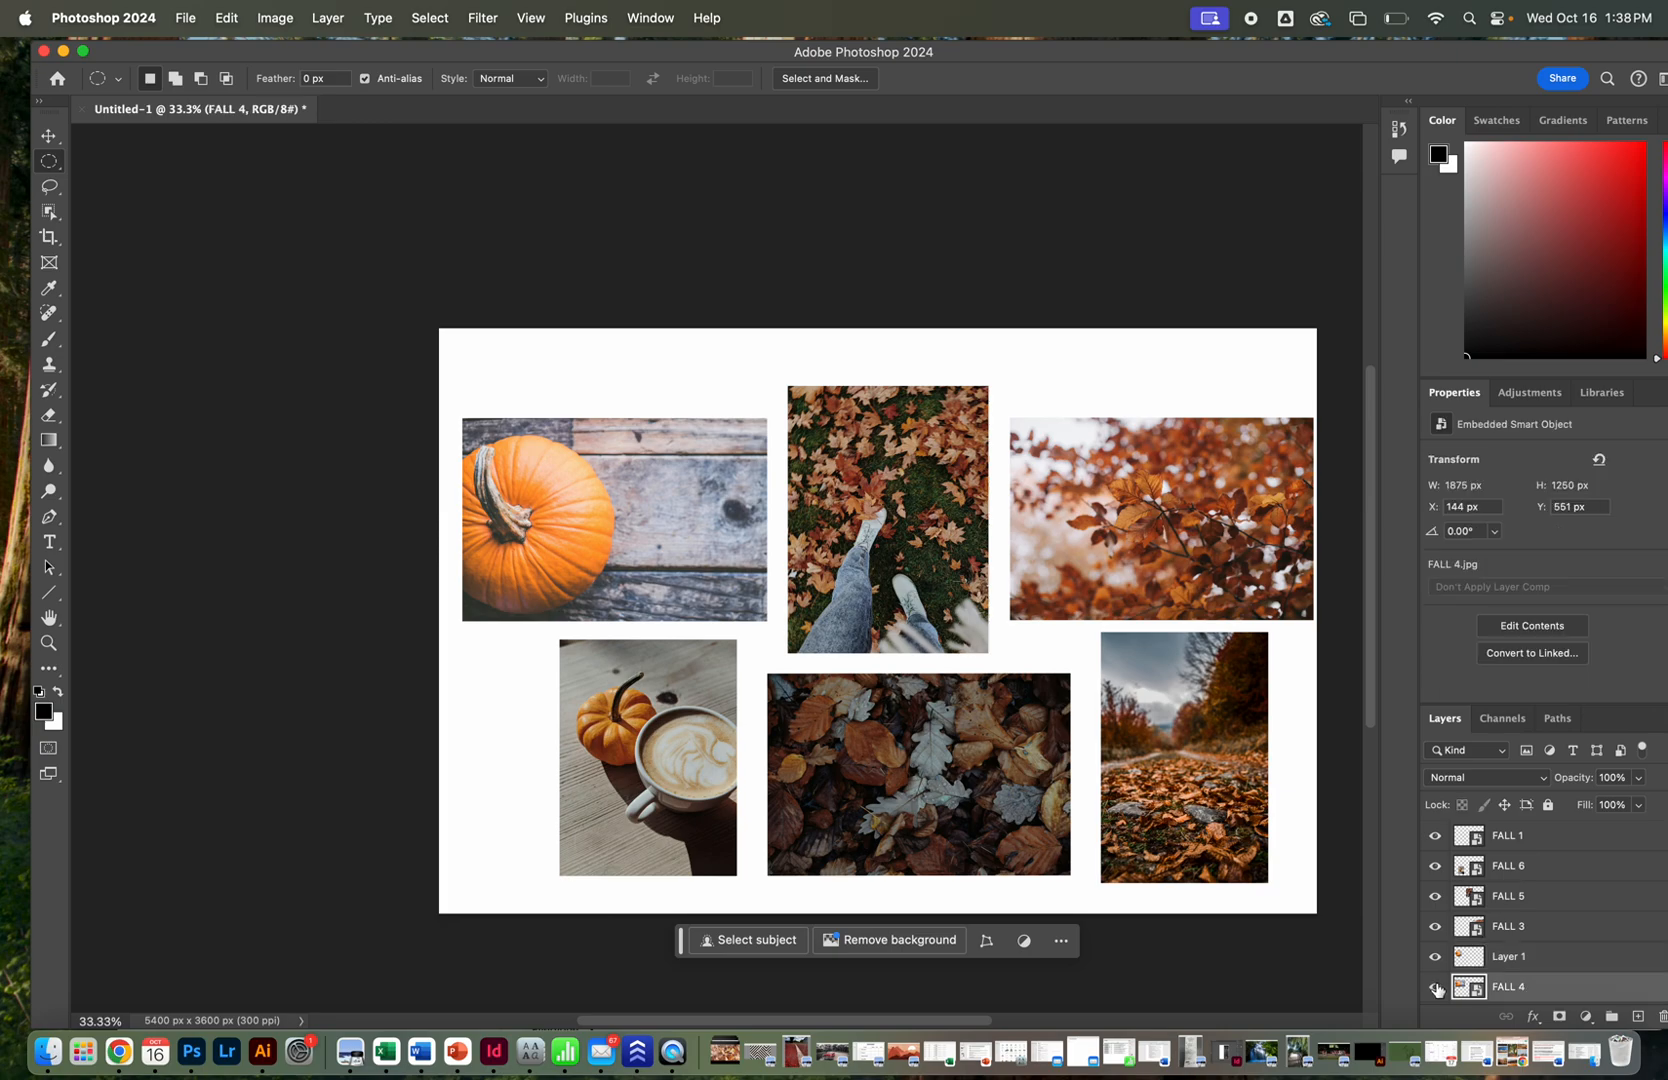
click(1434, 987)
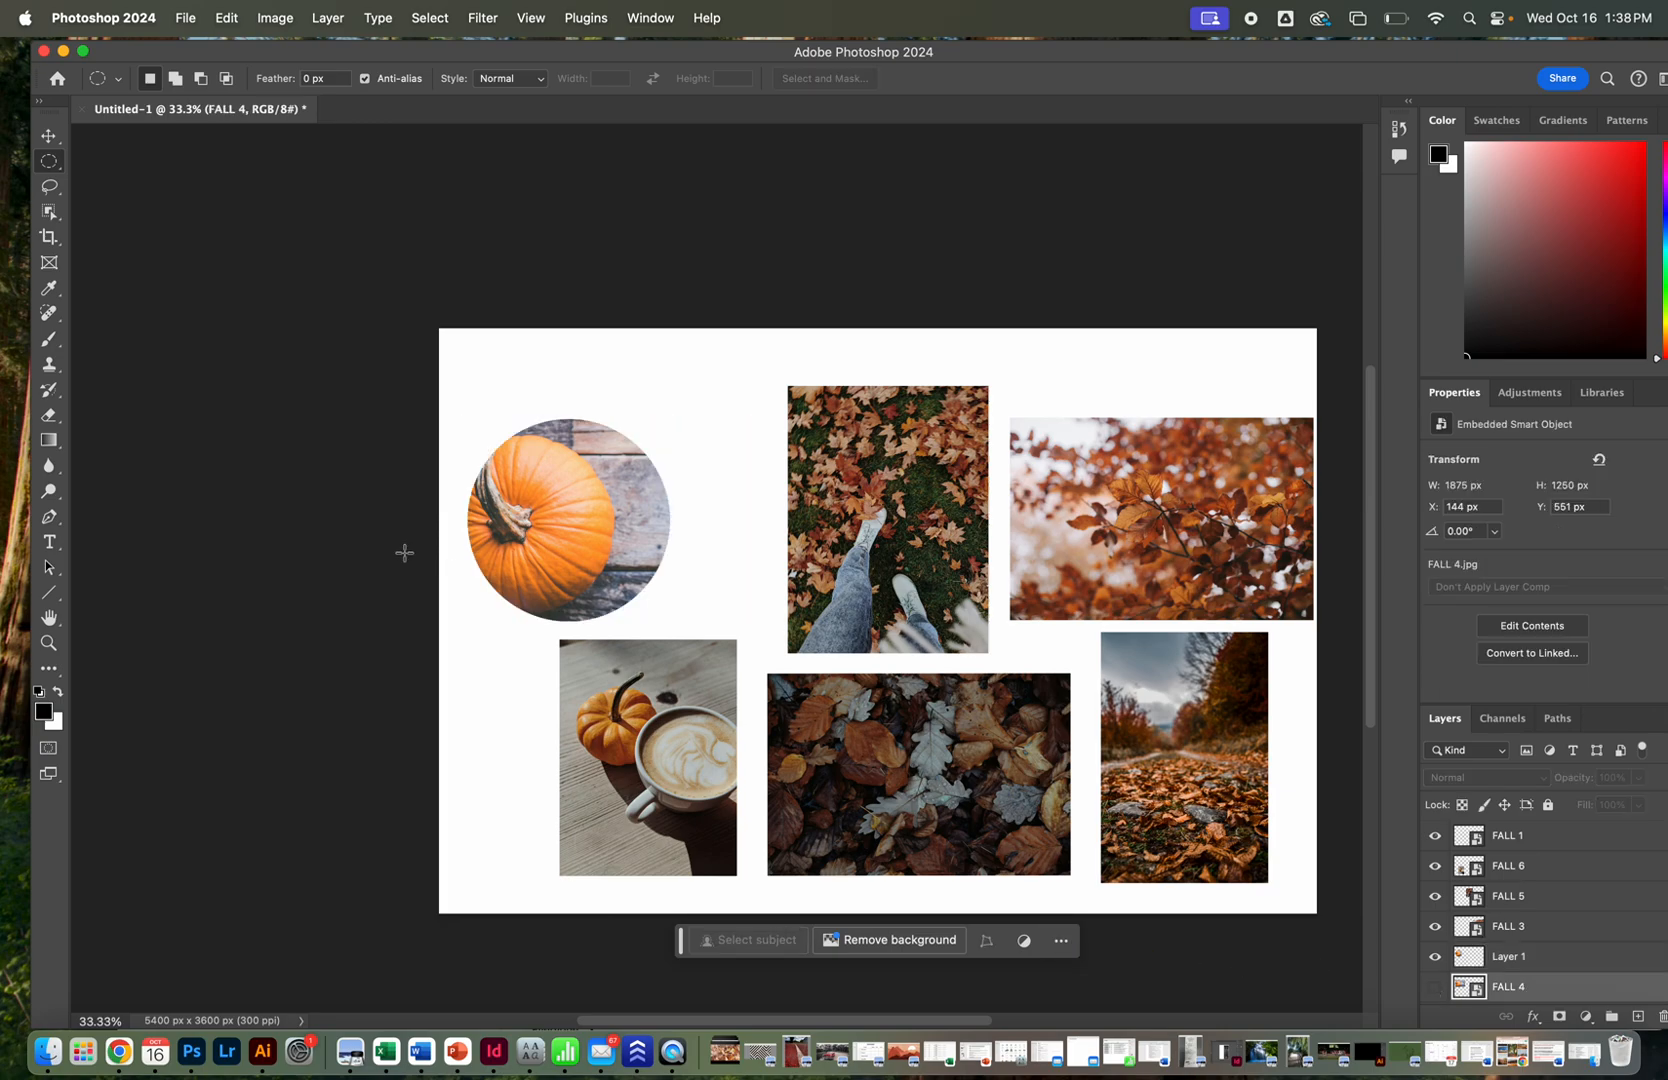
Move the pumpkin circle to the canvas centre and enlarge it to about 1577 px wide, with FALL 5 moved clear at the upper left.
click(48, 135)
drag(824, 514, 618, 469)
drag(510, 555, 795, 563)
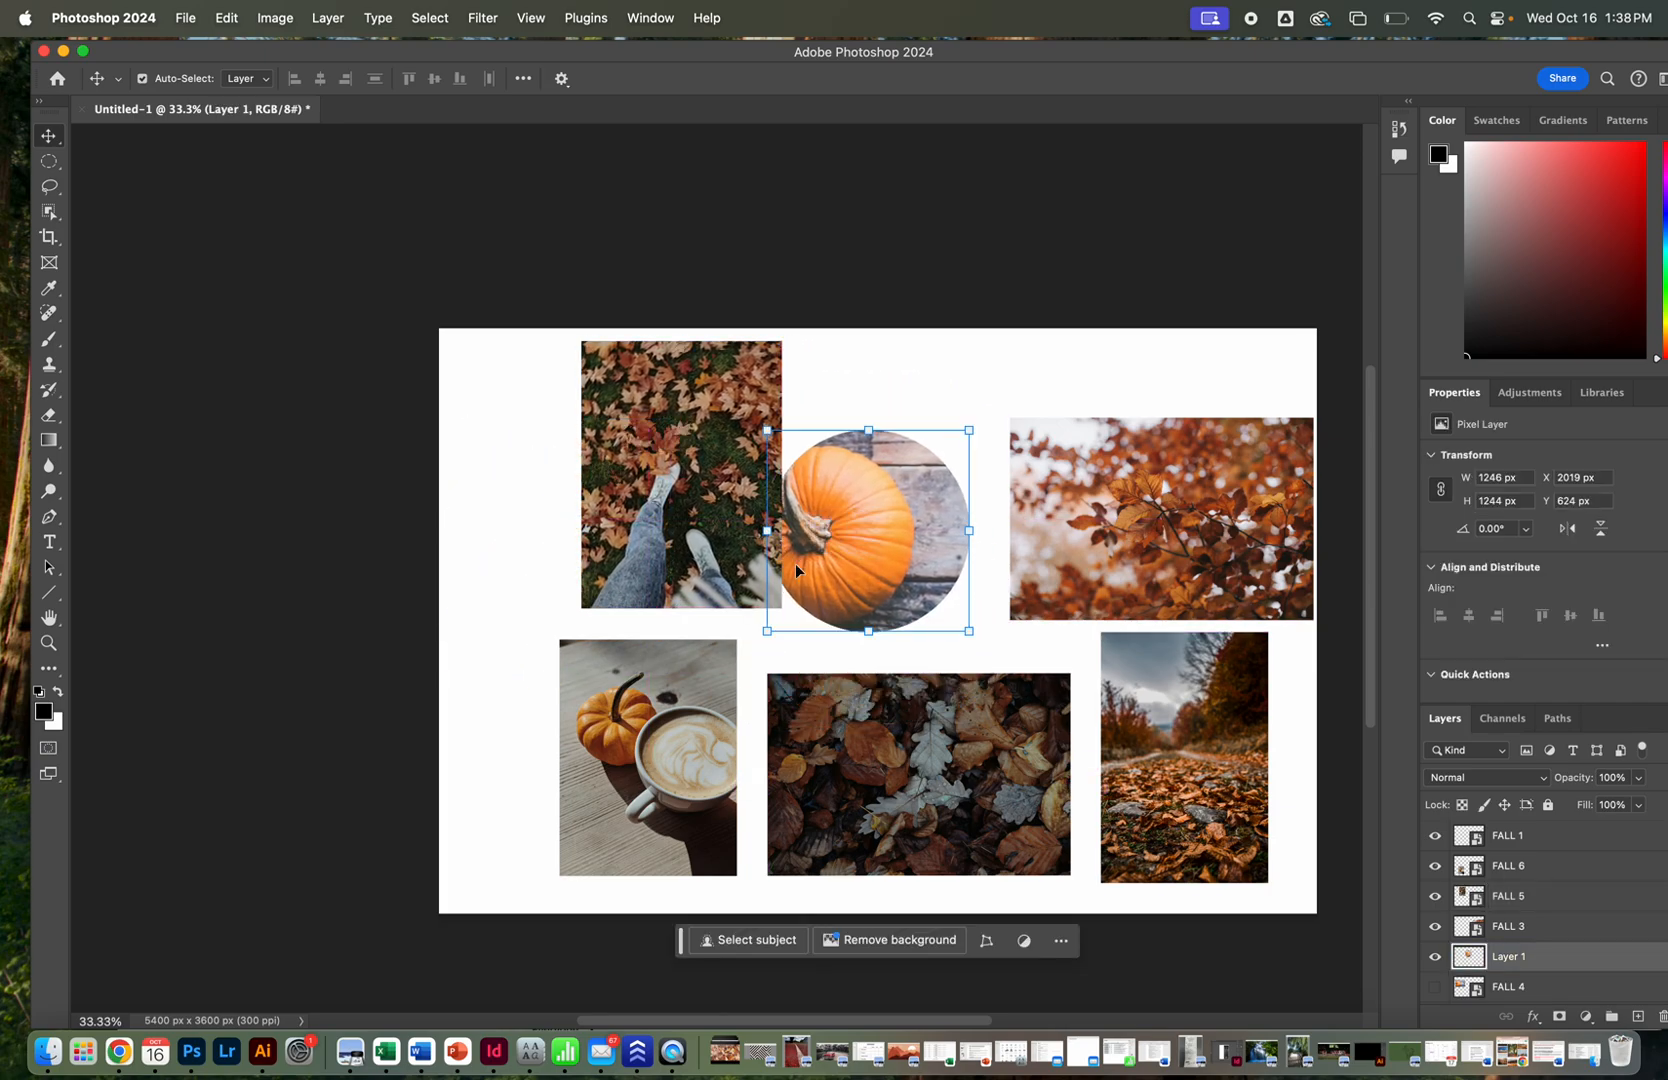
drag(966, 428, 1022, 377)
drag(850, 533, 854, 666)
drag(712, 489, 619, 441)
key(Return)
click(664, 440)
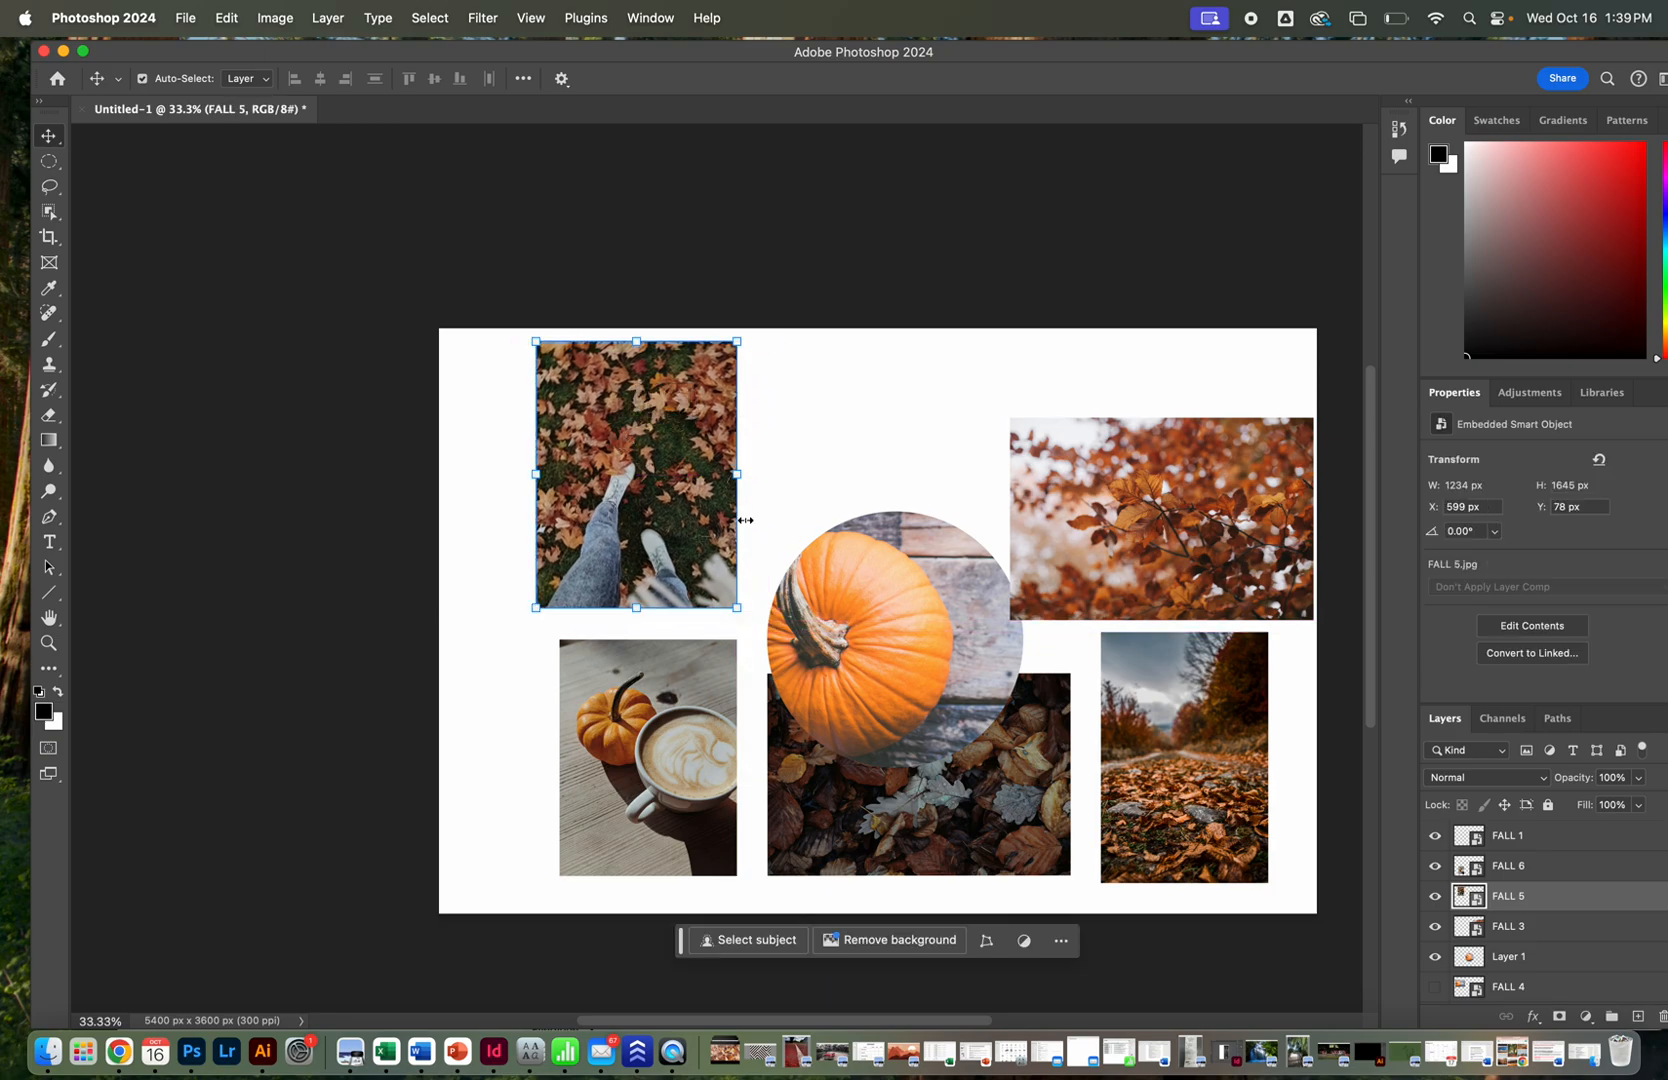
Shift FALL 1 and FALL 3 inward towards the pumpkin circle and move FALL 5 into the lower-right area of the canvas.
mouse_move(1021, 838)
mouse_down()
mouse_move(1021, 857)
mouse_move(1007, 852)
mouse_up()
drag(1158, 780, 1130, 778)
drag(1145, 545, 1071, 545)
drag(669, 506, 1137, 775)
Move FALL2 above the coffee photo and enlarge it slightly to about 1943 by 1299 px.
drag(947, 820, 736, 549)
drag(860, 409, 872, 413)
mouse_move(1034, 441)
mouse_down()
mouse_move(1012, 405)
mouse_move(1020, 450)
mouse_up()
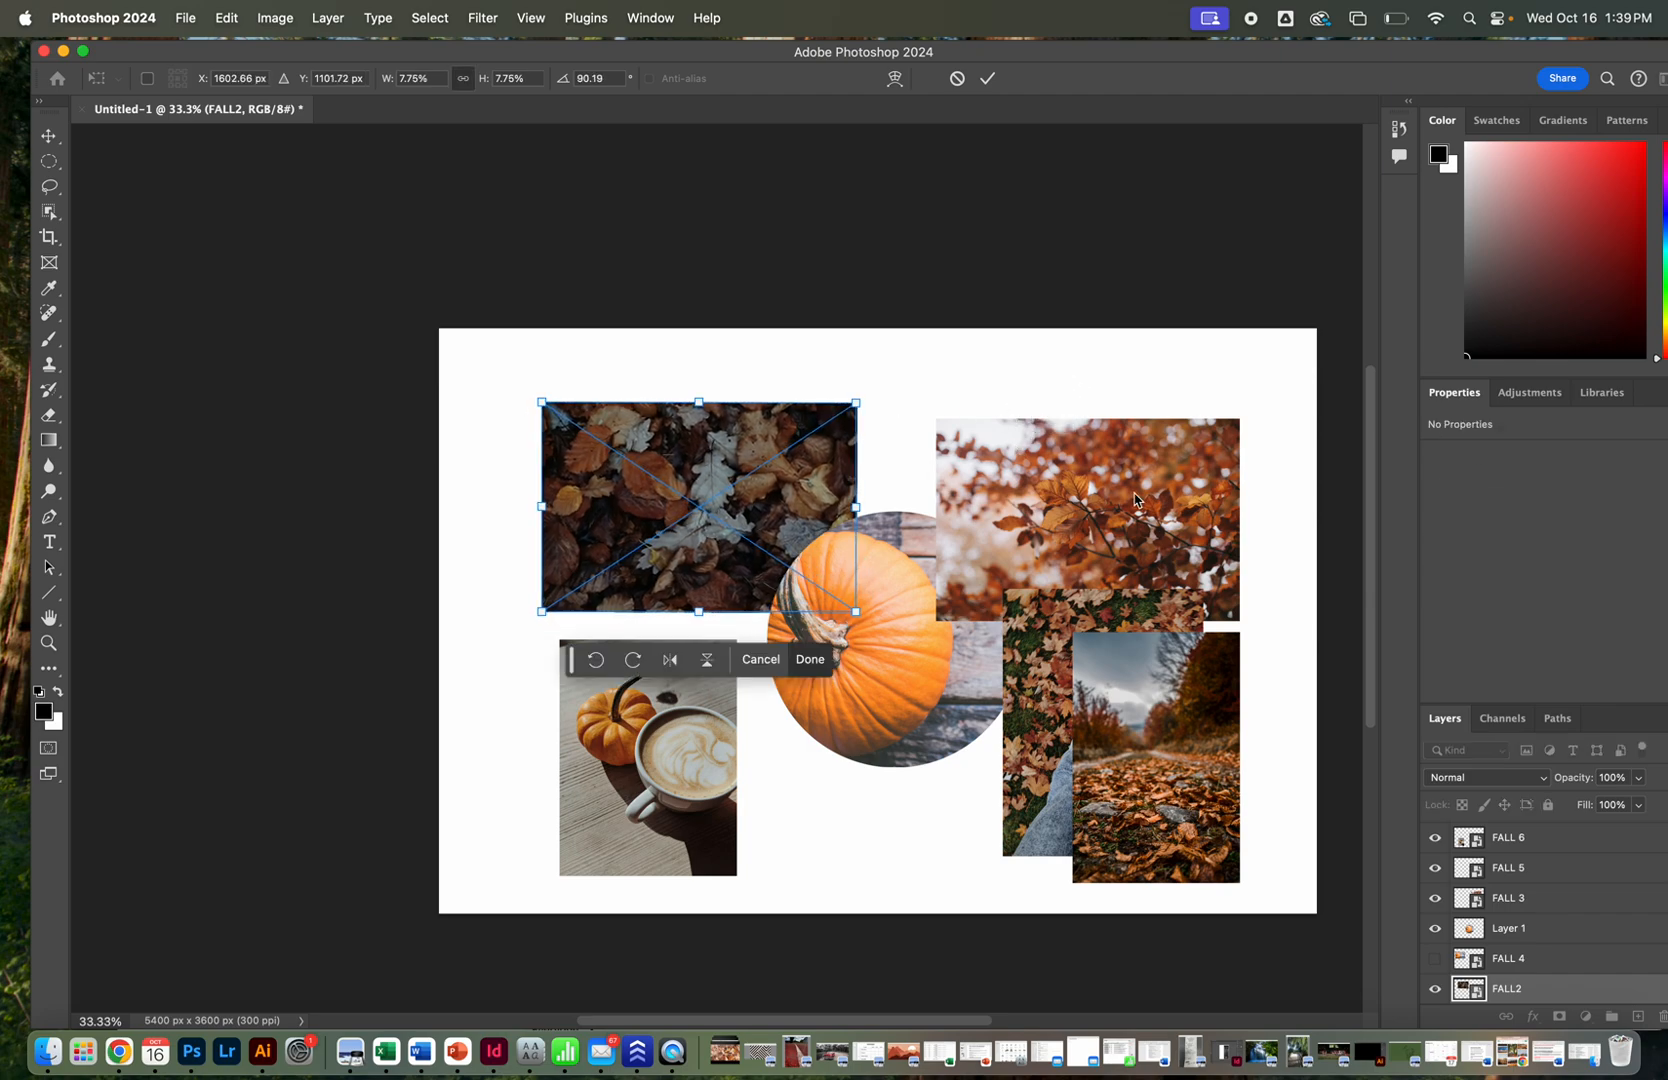
key(Return)
Raise FALL 3 level with FALL2's top edge, beneath the pumpkin circle in the layer order, and move FALL 5 to the canvas's upper right.
drag(1120, 516, 1121, 500)
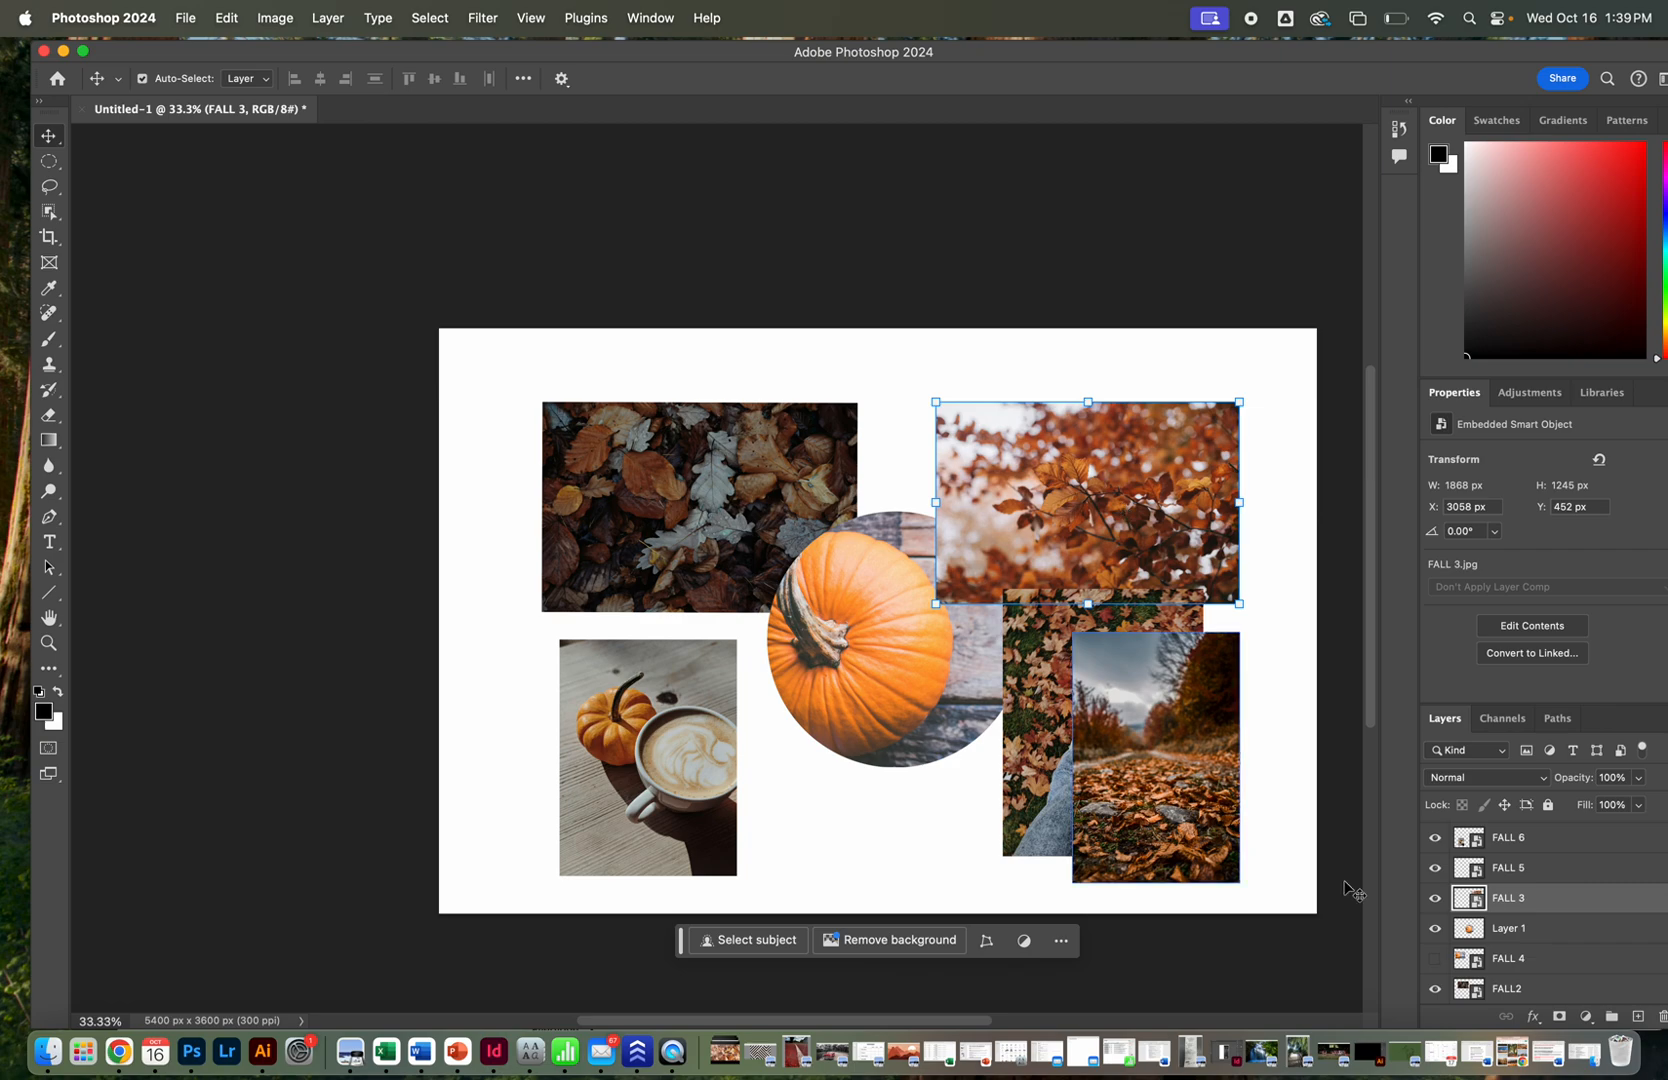
drag(1550, 899, 1548, 942)
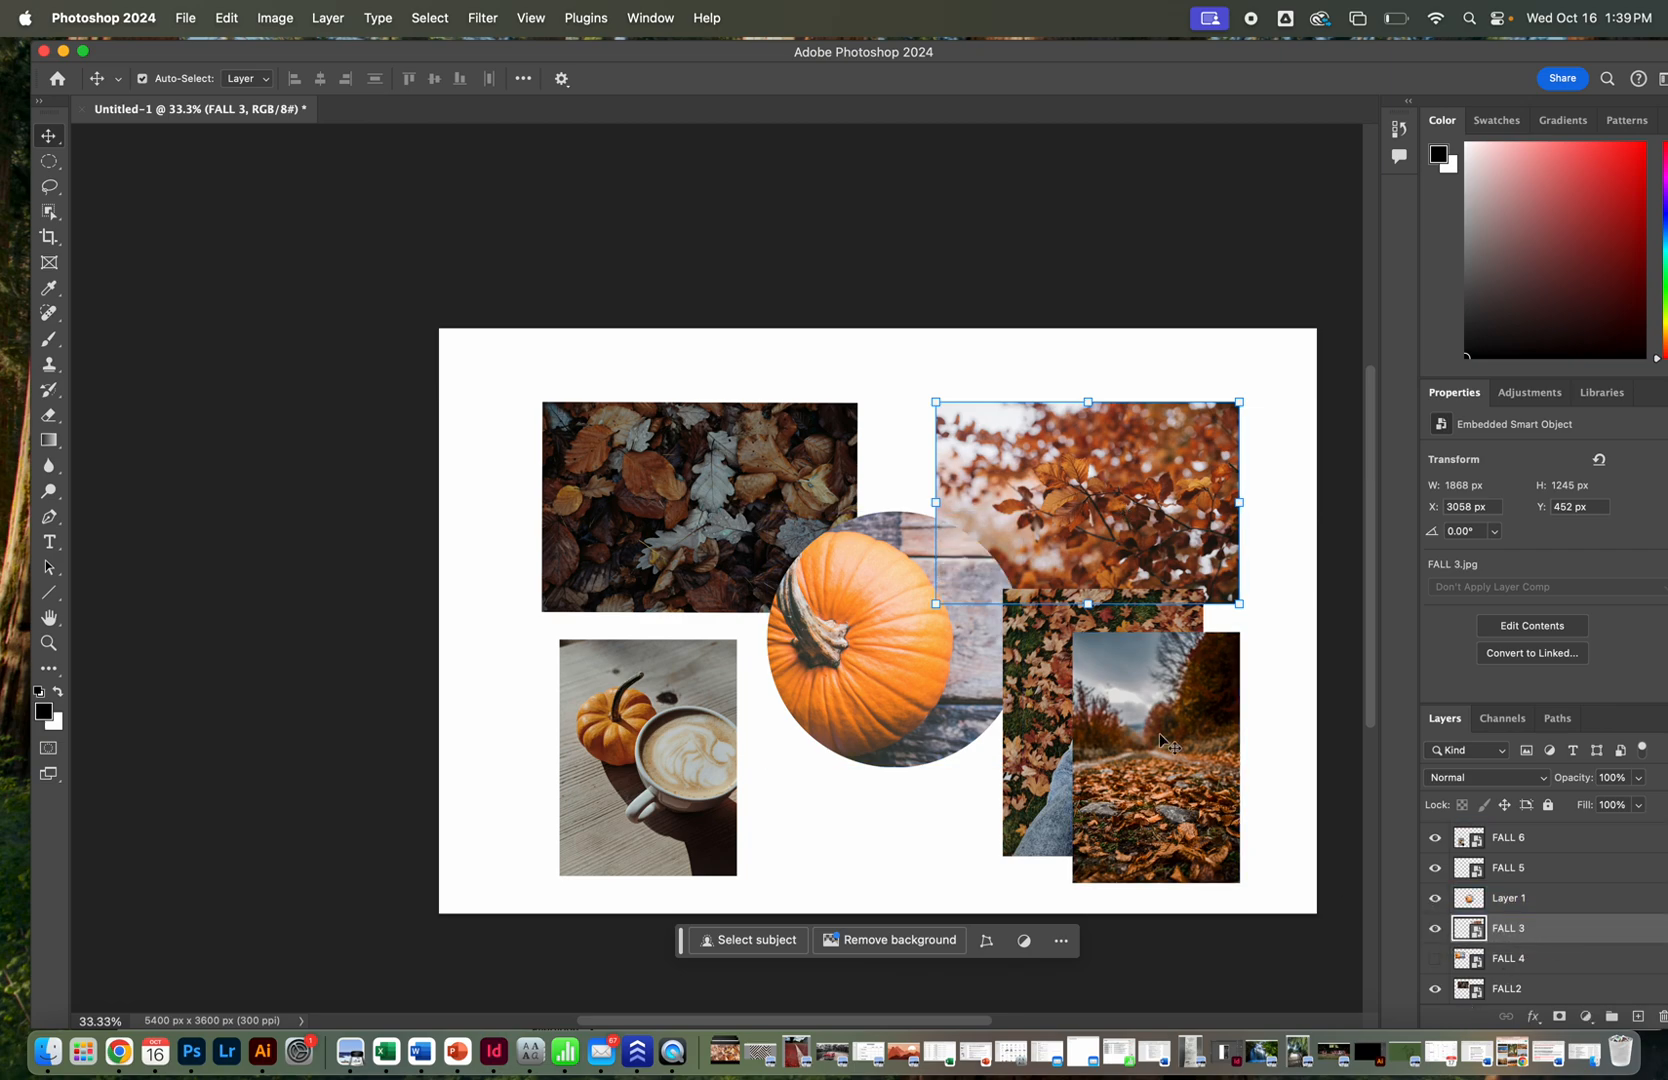
drag(1031, 778, 1092, 442)
Enlarge the coffee photo to about 1183 by 1578 px, move it closer to the centre, and place its layer below the pumpkin circle.
click(643, 748)
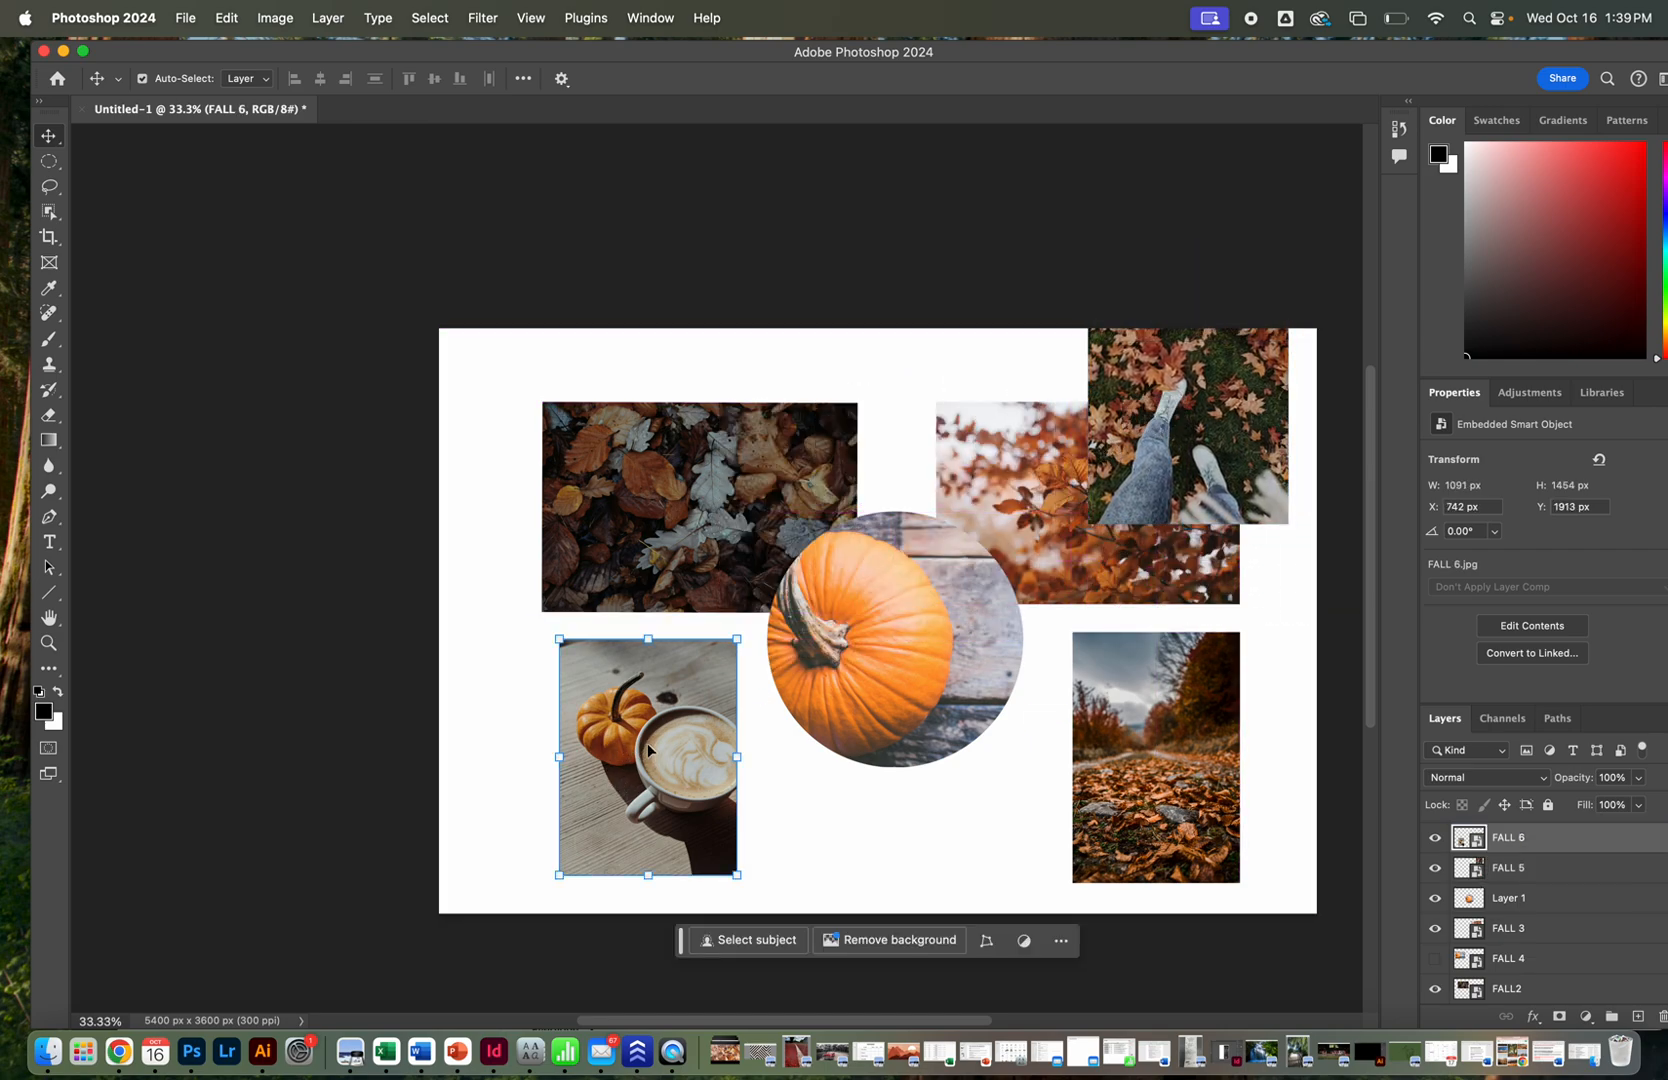
drag(741, 873, 758, 892)
drag(656, 733, 731, 725)
drag(1553, 843, 1555, 915)
Place FALL 5 between the coffee photo and FALL 1 in the lower row, and raise FALL 1 slightly.
drag(1230, 428, 1003, 782)
drag(1145, 700, 1145, 686)
Enlarge FALL 3 to about 13.05% scale, shift it towards the centre, and nudge FALL2 up and closer to it.
click(1000, 470)
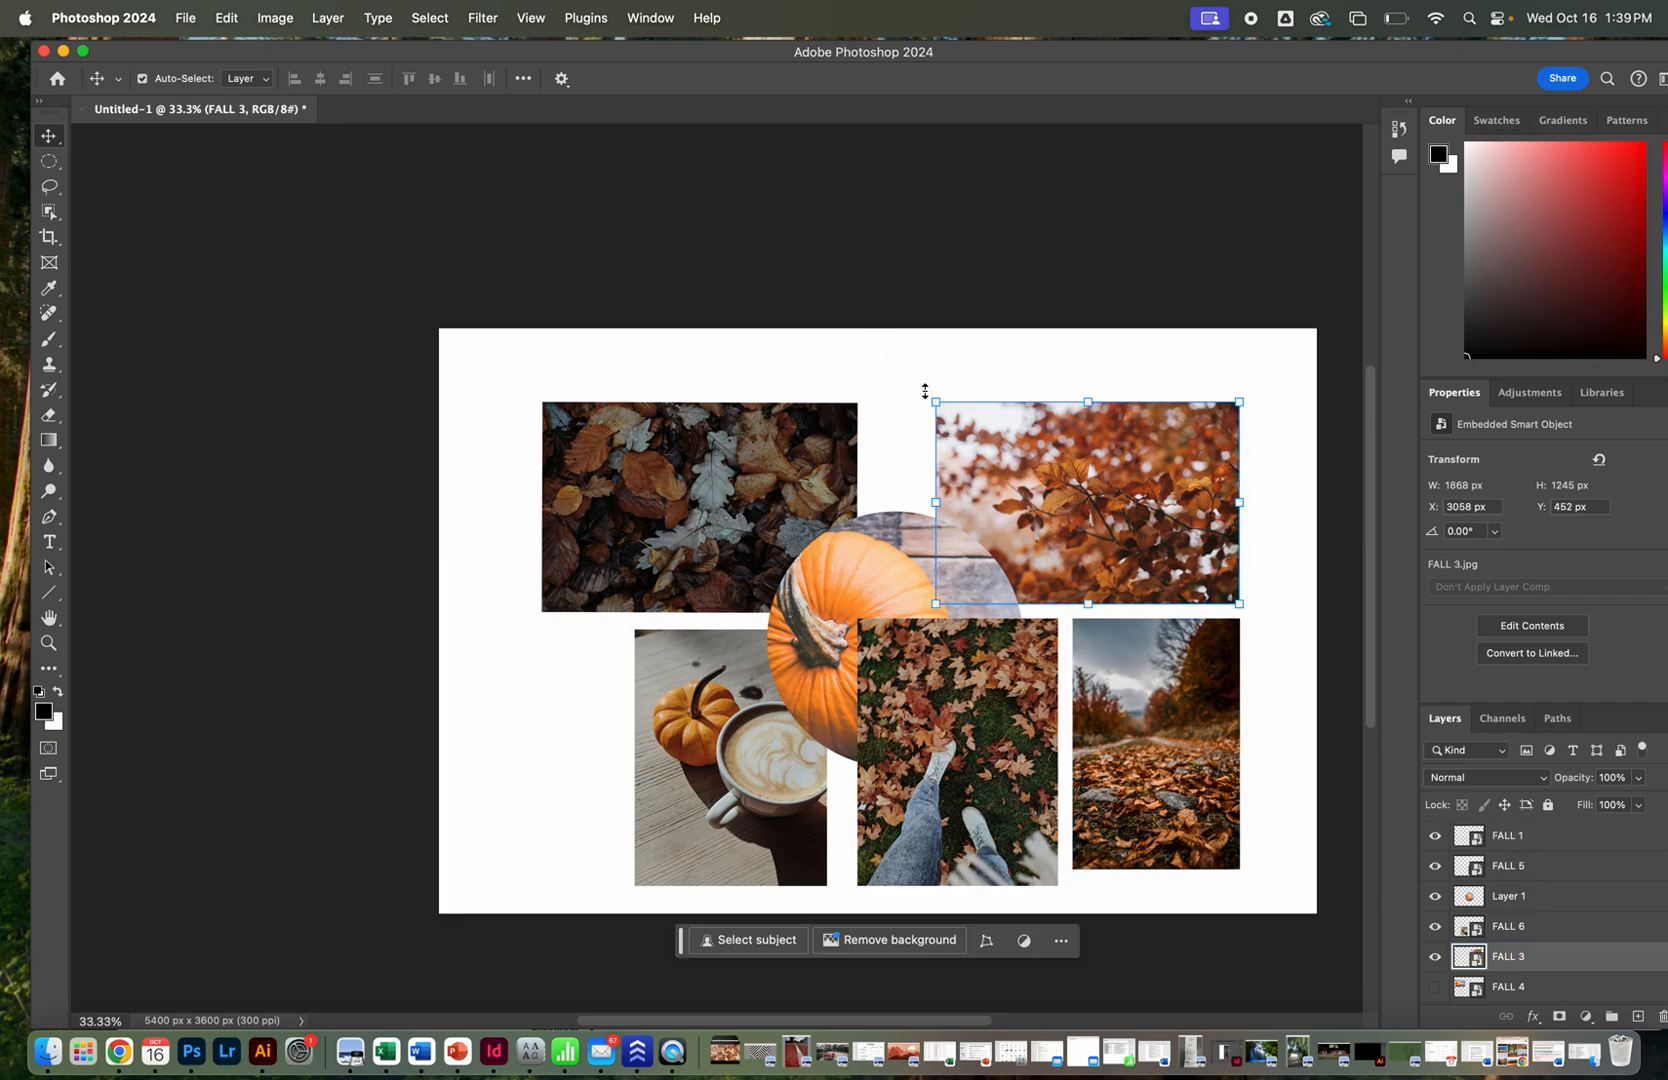
drag(925, 391, 897, 376)
drag(1046, 457, 1036, 462)
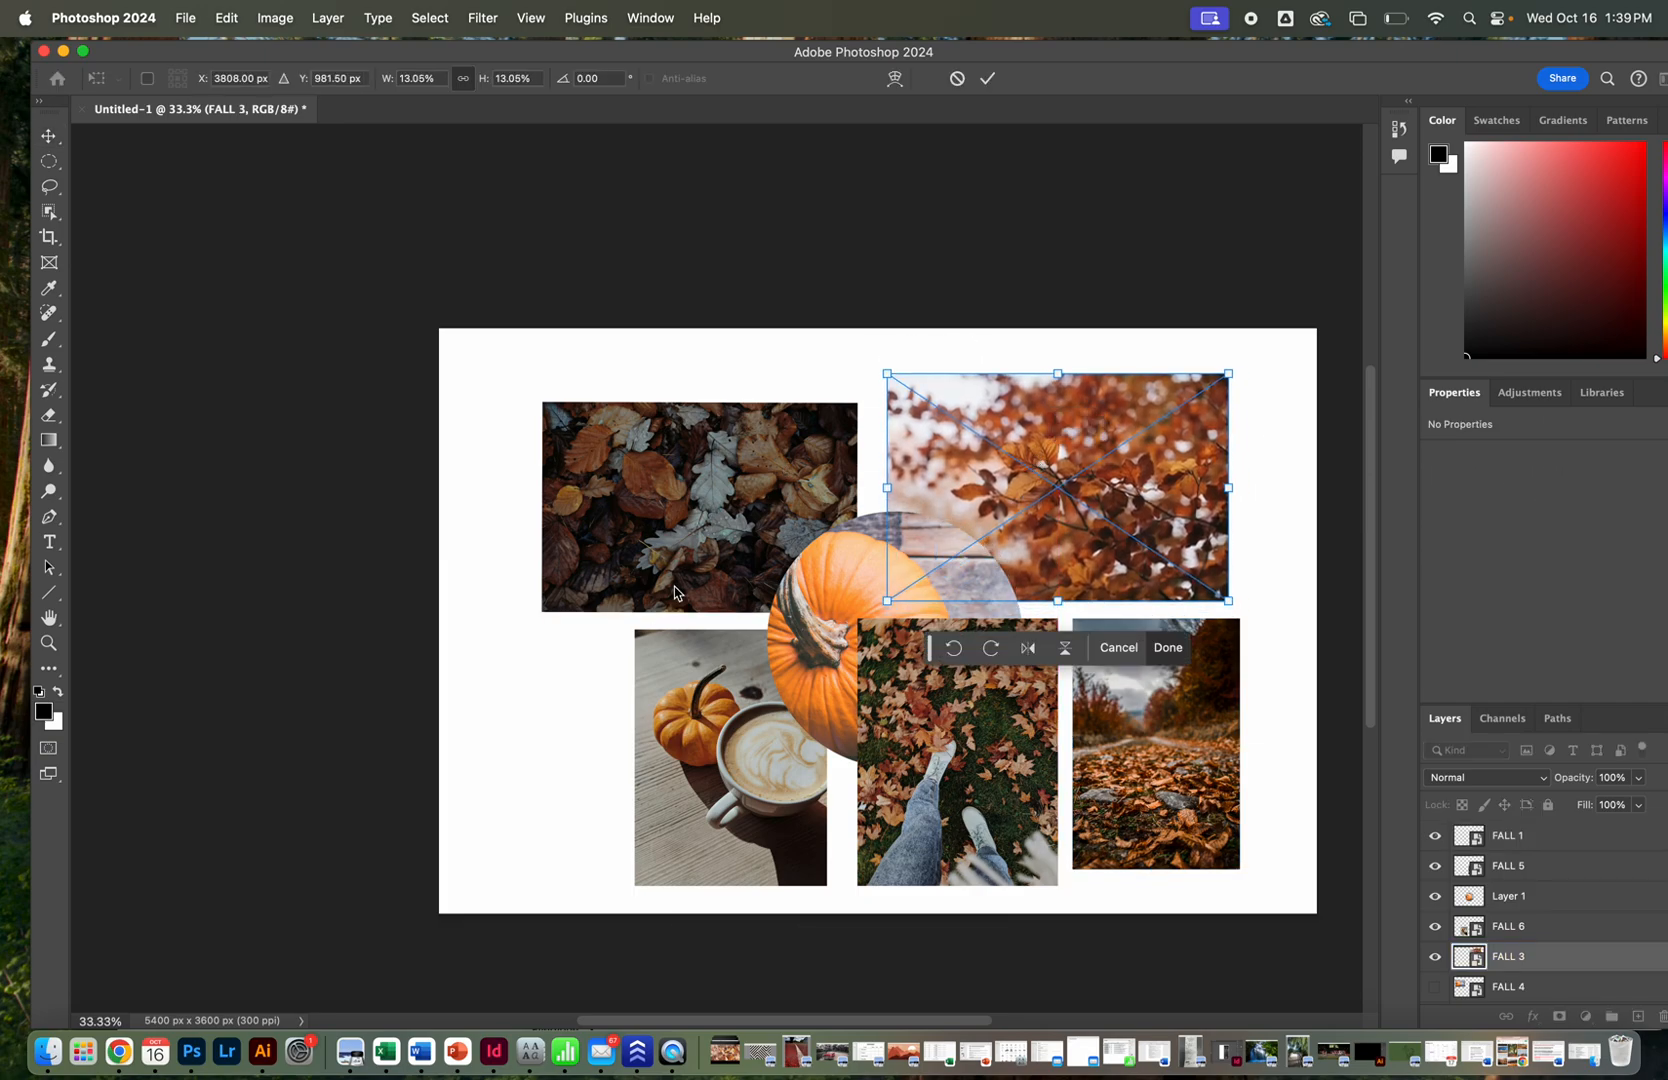
key(Return)
mouse_move(704, 431)
mouse_down()
mouse_move(734, 420)
mouse_move(716, 420)
mouse_up()
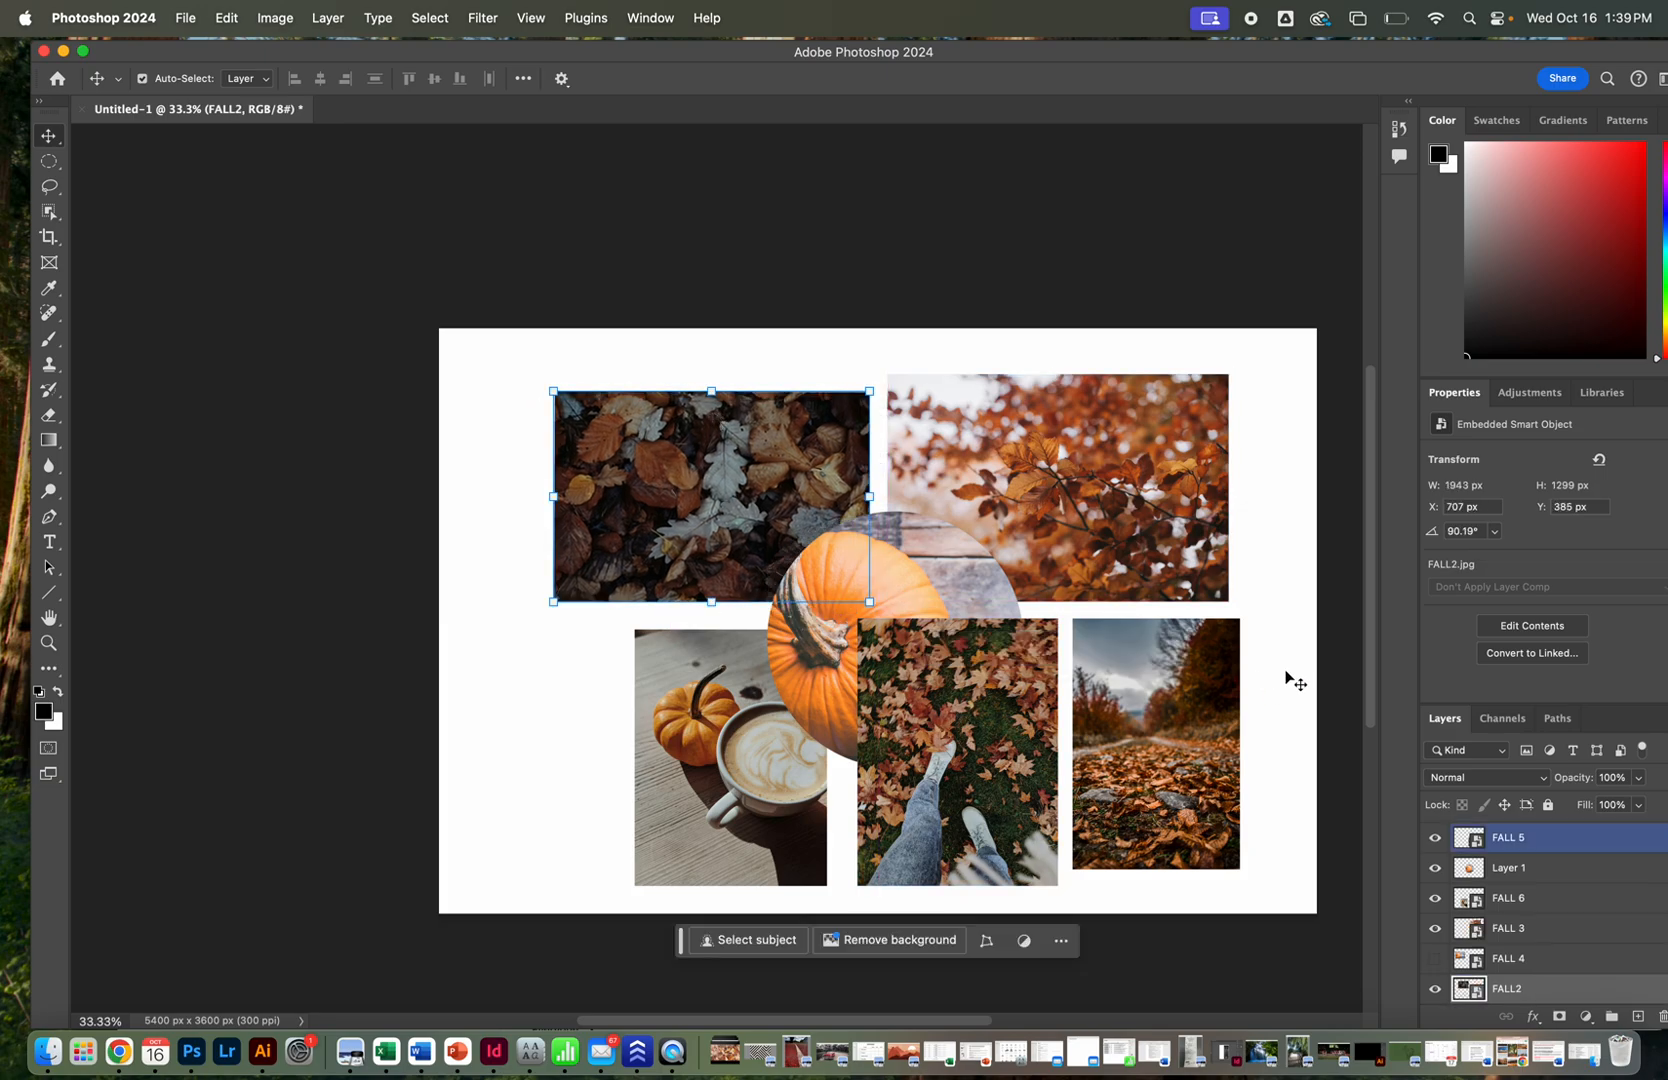
Enlarge the coffee photo to about 1288 by 1717 px and move it outward beneath FALL2.
click(720, 725)
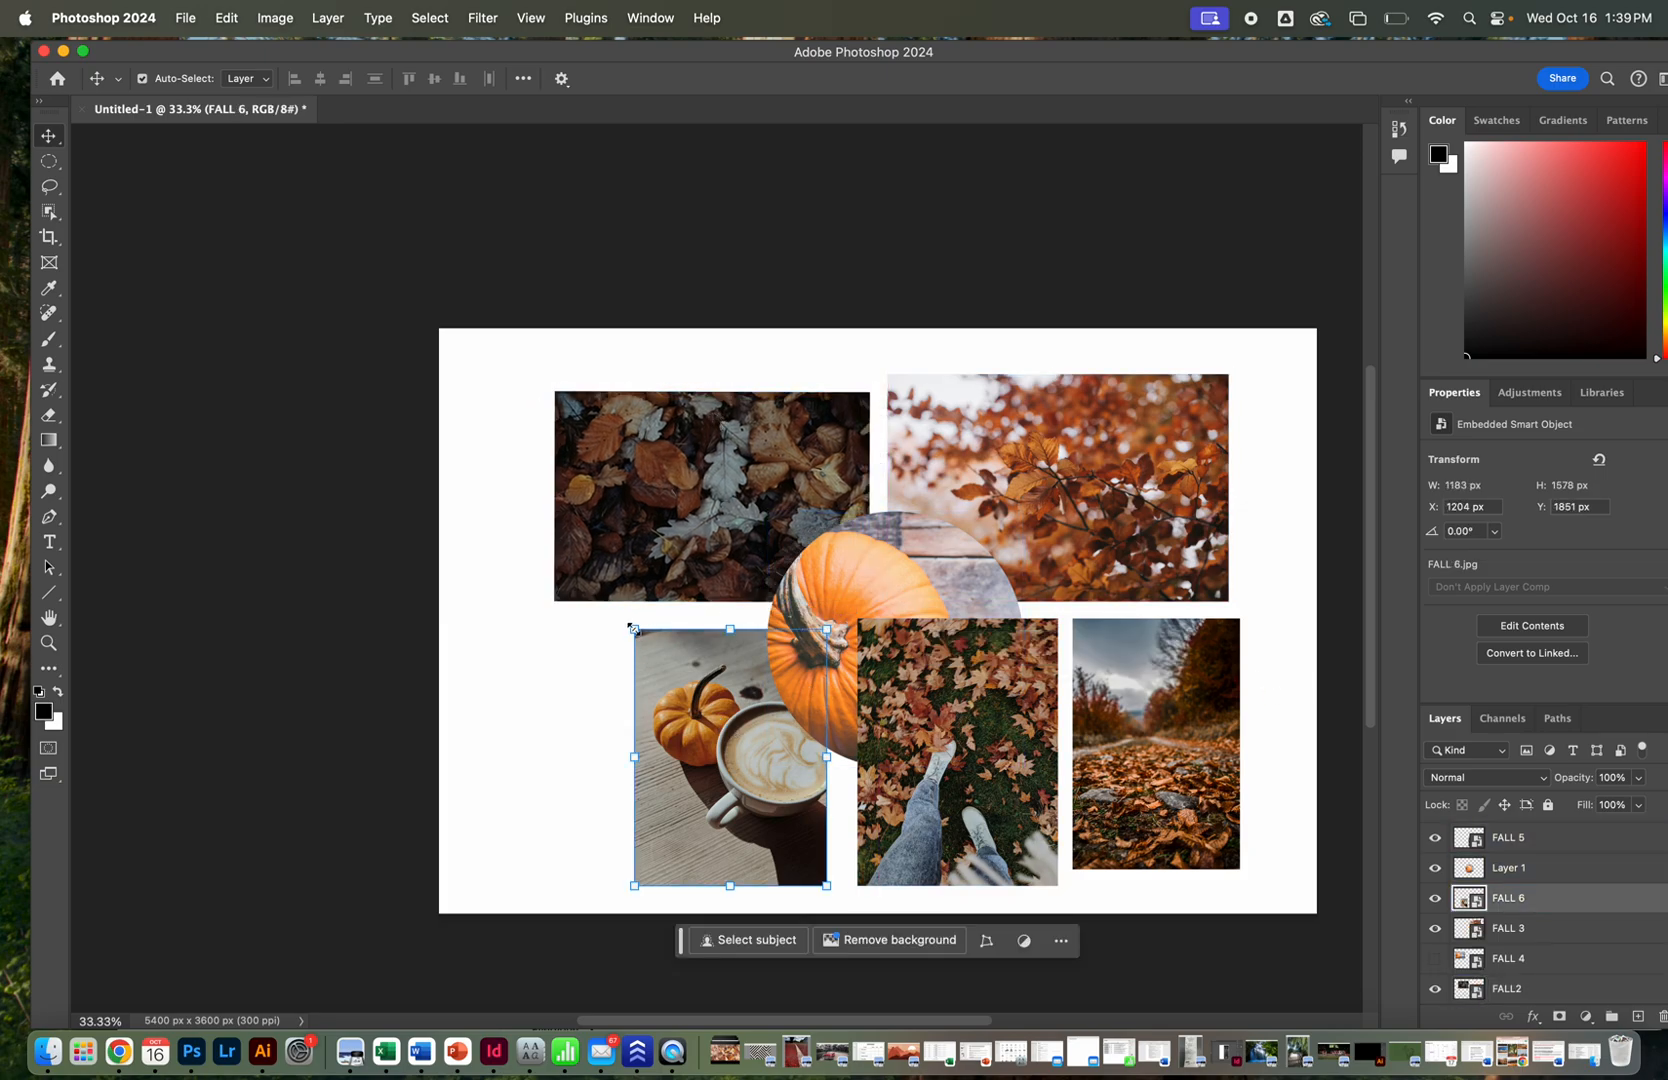
drag(632, 628, 615, 606)
drag(684, 677, 650, 688)
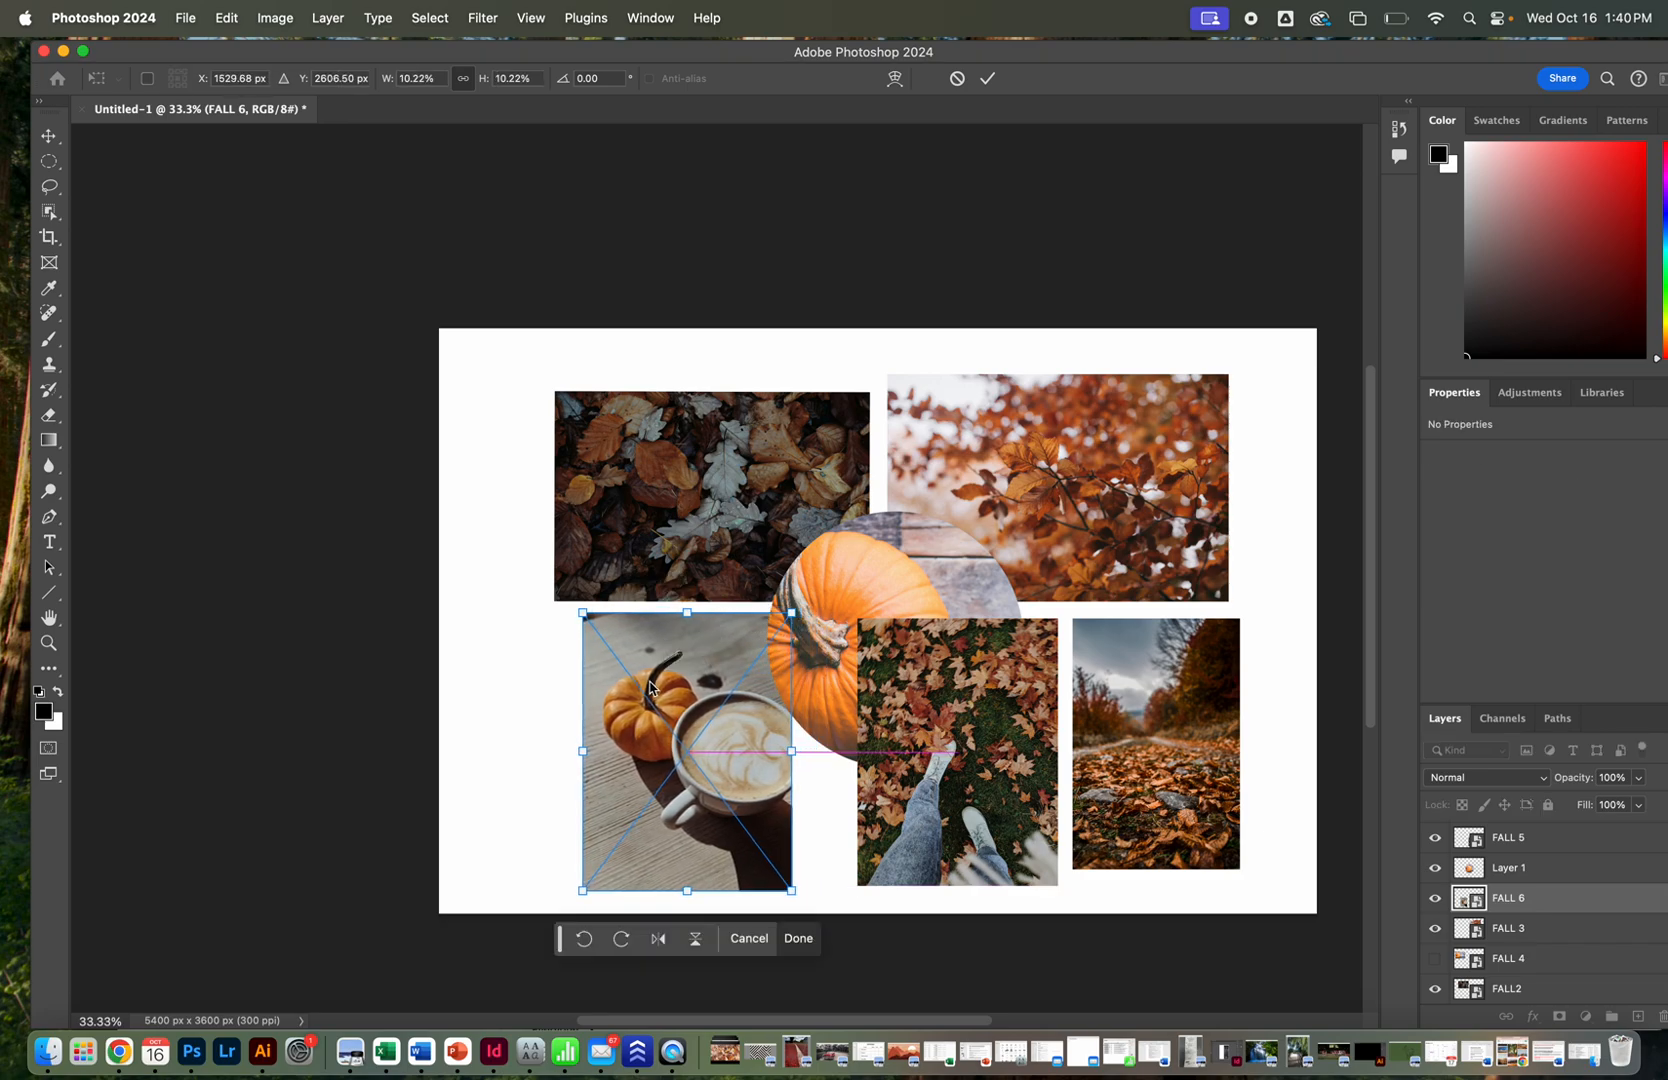
Move FALL 5 closer to the coffee photo and place its layer below the pumpkin circle.
click(1003, 785)
drag(1003, 785, 989, 778)
drag(1498, 855, 1498, 880)
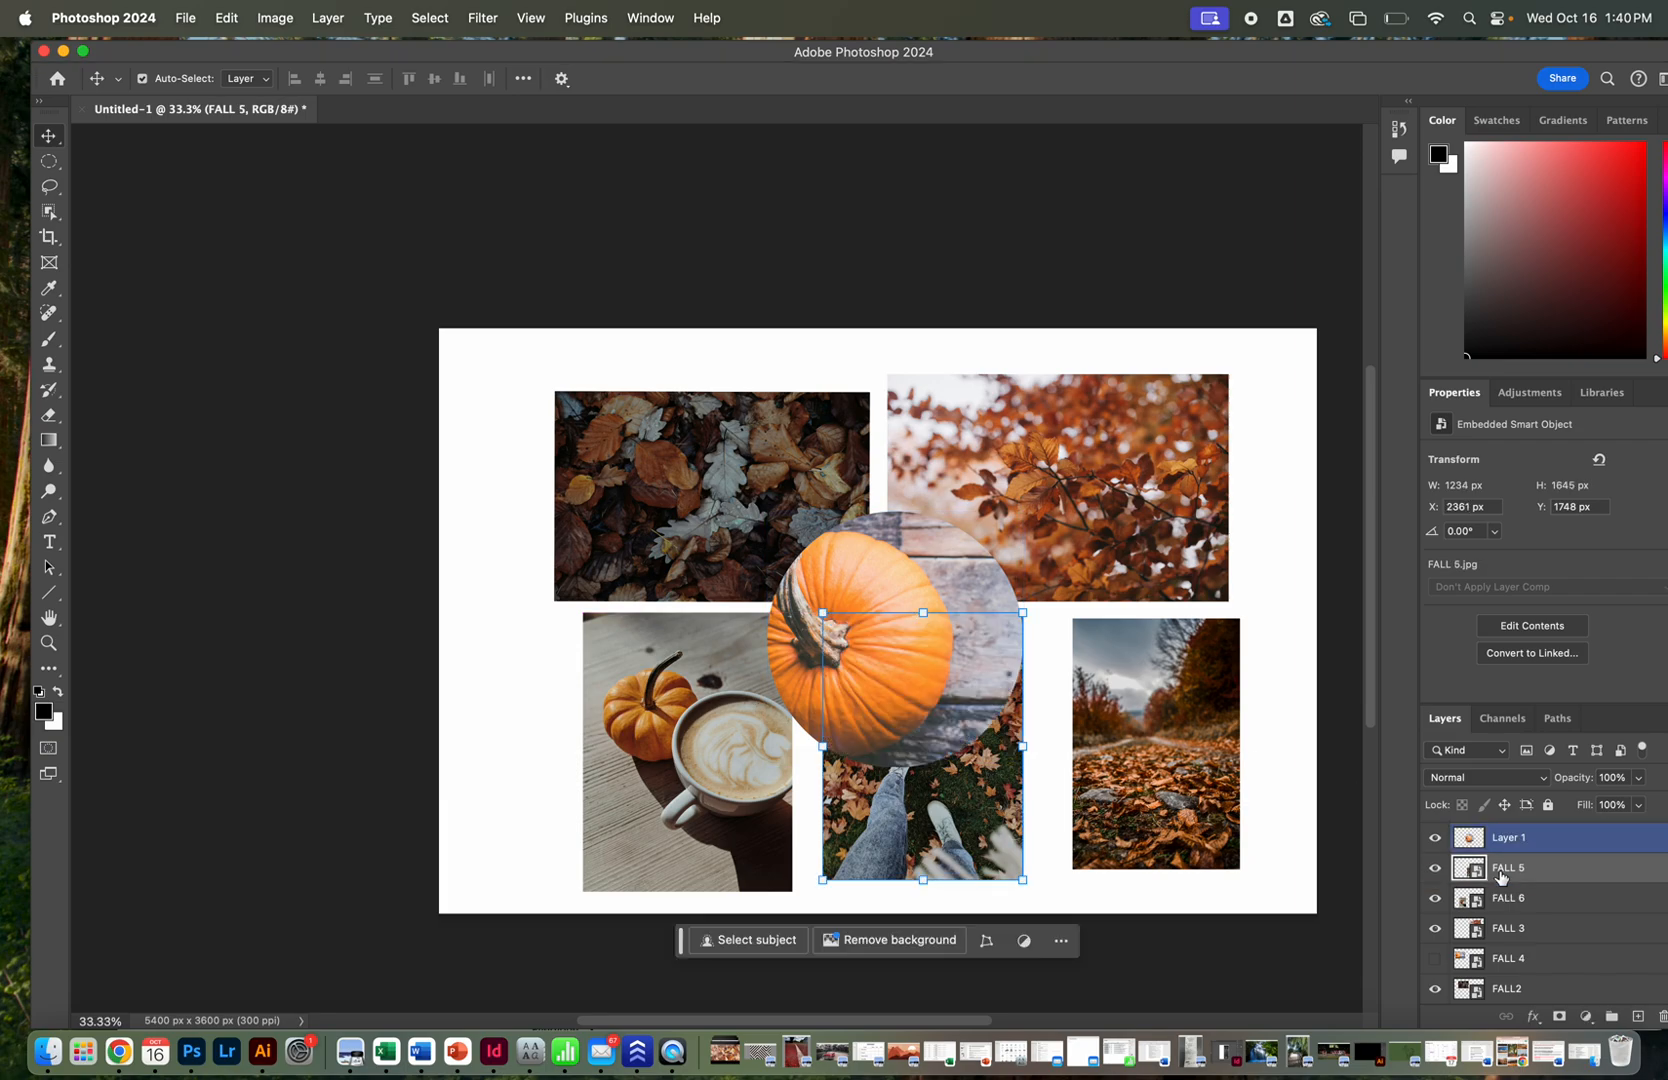
Move FALL 1 closer to FALL 5 and enlarge it to about 1115 by 1673 px.
drag(1172, 647, 1137, 641)
click(1205, 863)
drag(1207, 865, 1229, 880)
drag(907, 825, 1220, 735)
key(Return)
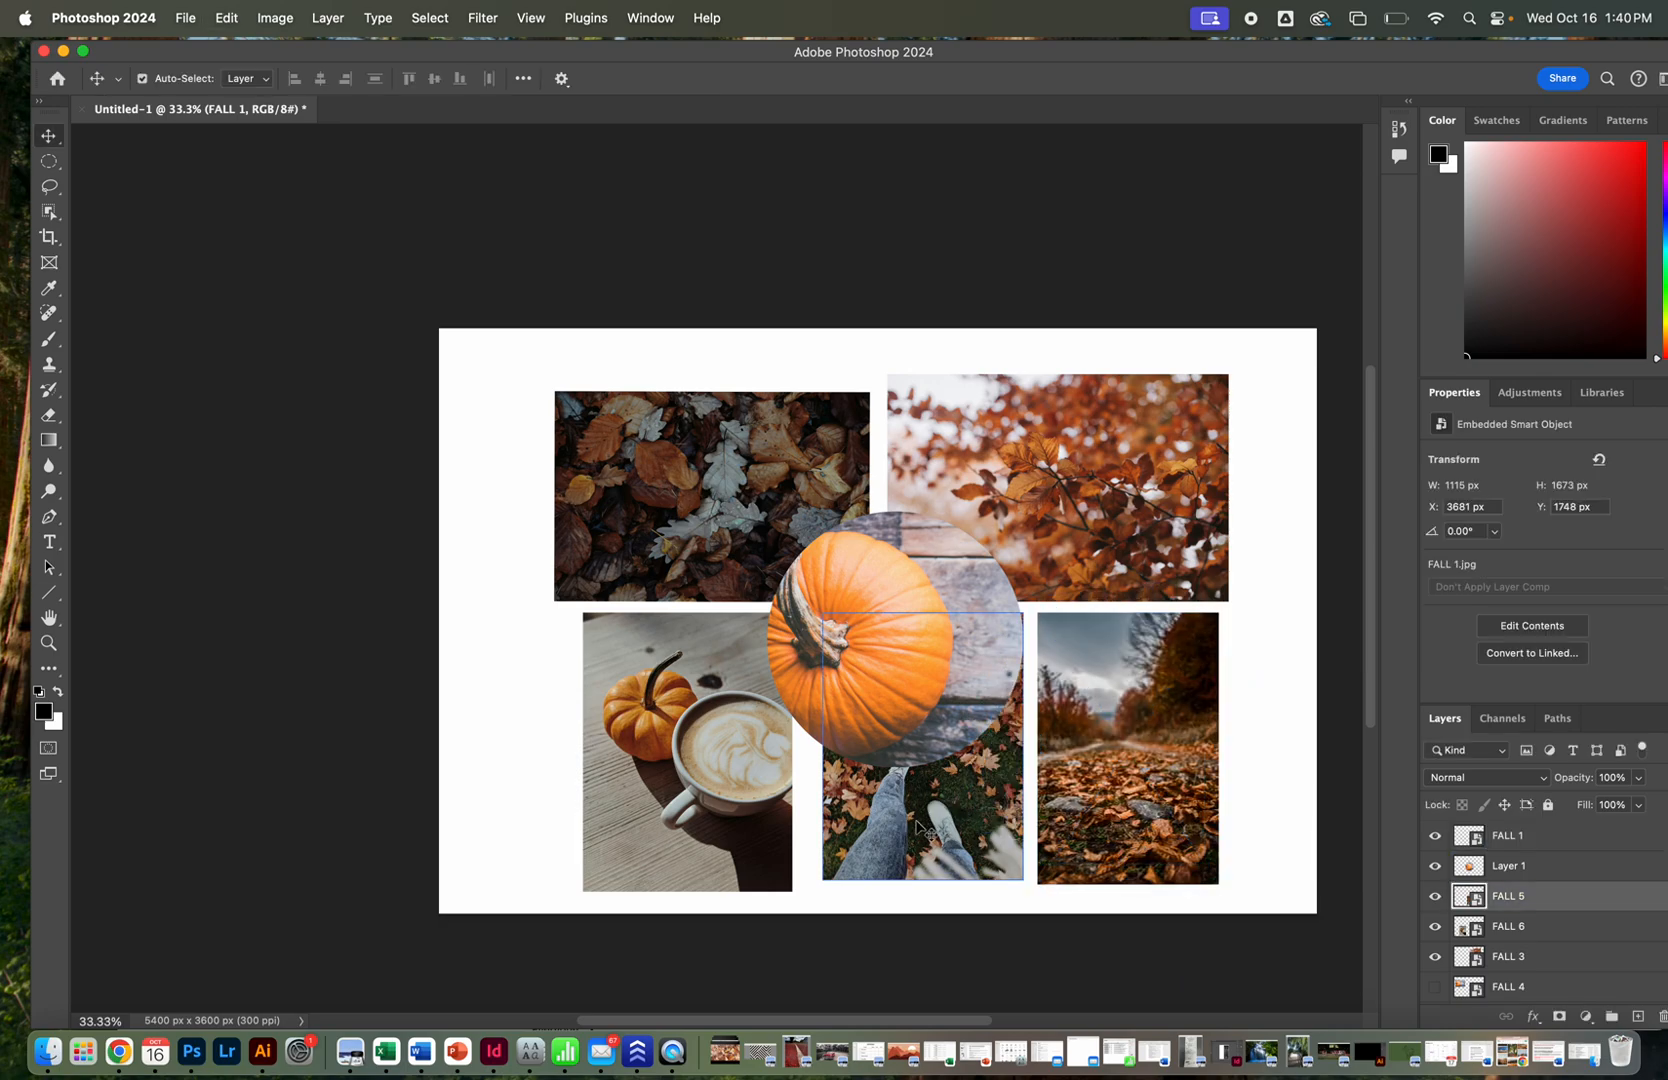
Swap the positions of FALL 5 and FALL 1 in the lower row, and bring the pumpkin circle's layer above FALL 1.
drag(907, 818, 1200, 791)
drag(1072, 816, 860, 825)
drag(1134, 773, 1045, 803)
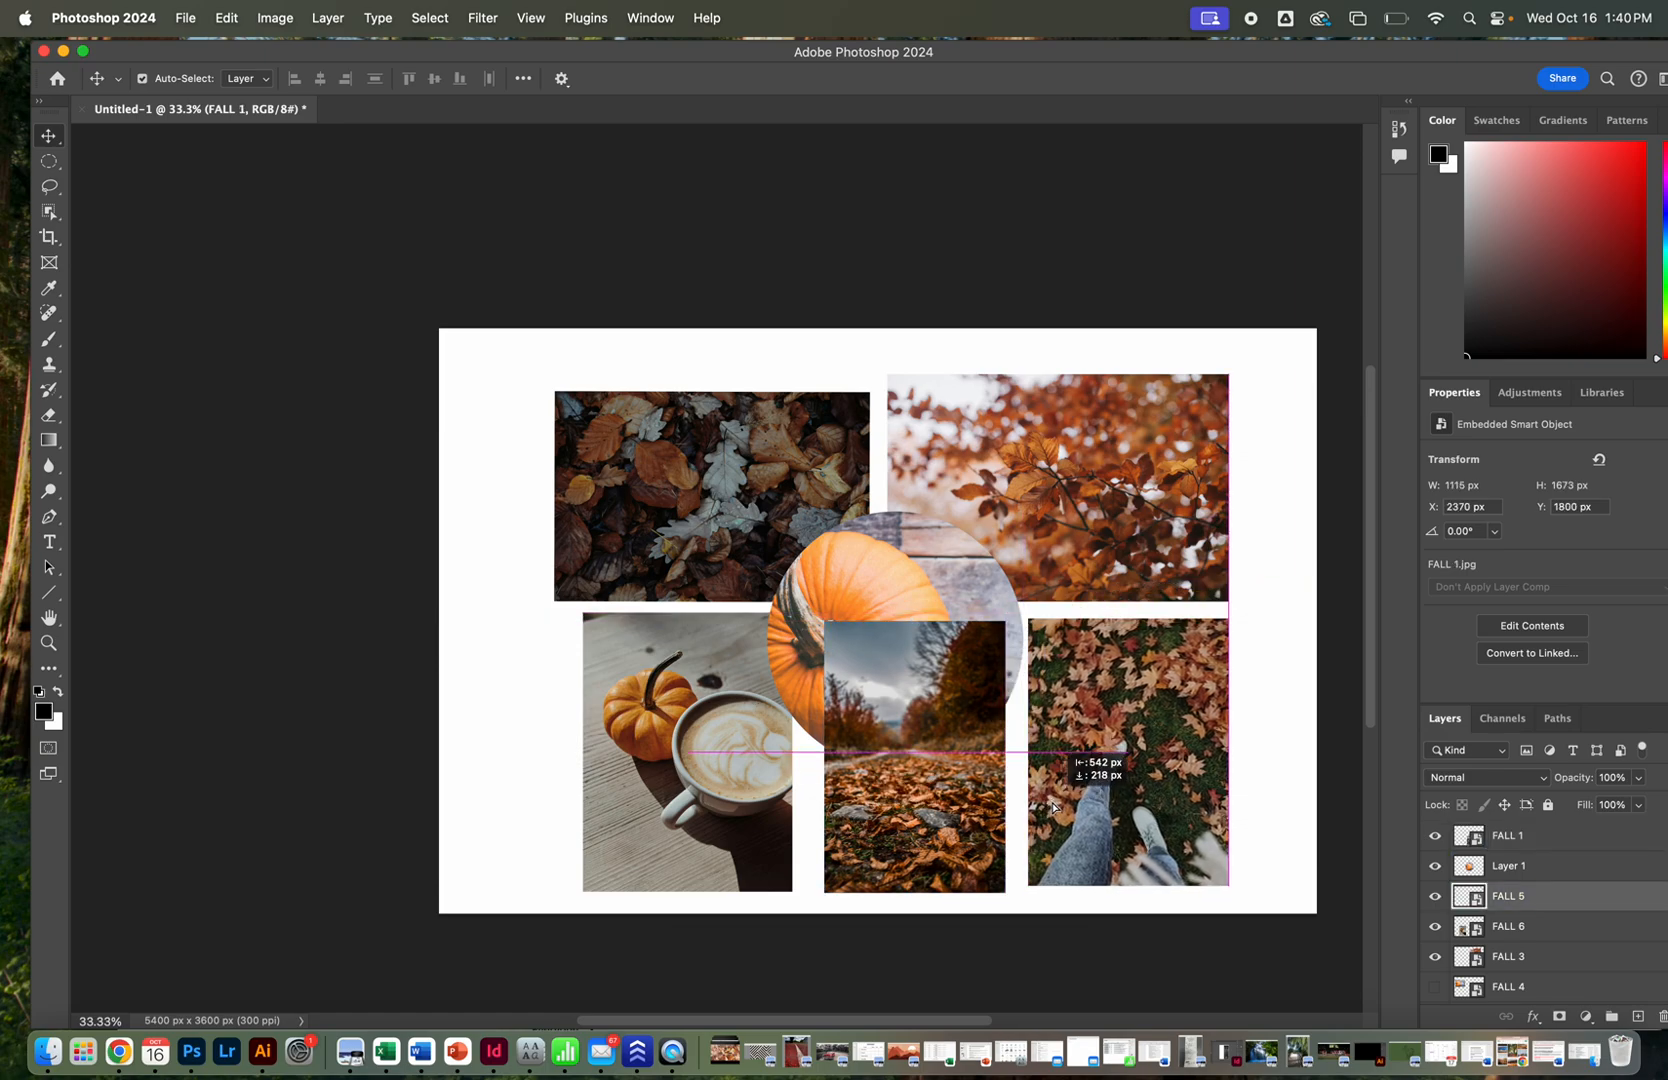
key(ctrl+t)
drag(1564, 870, 1562, 829)
click(1265, 533)
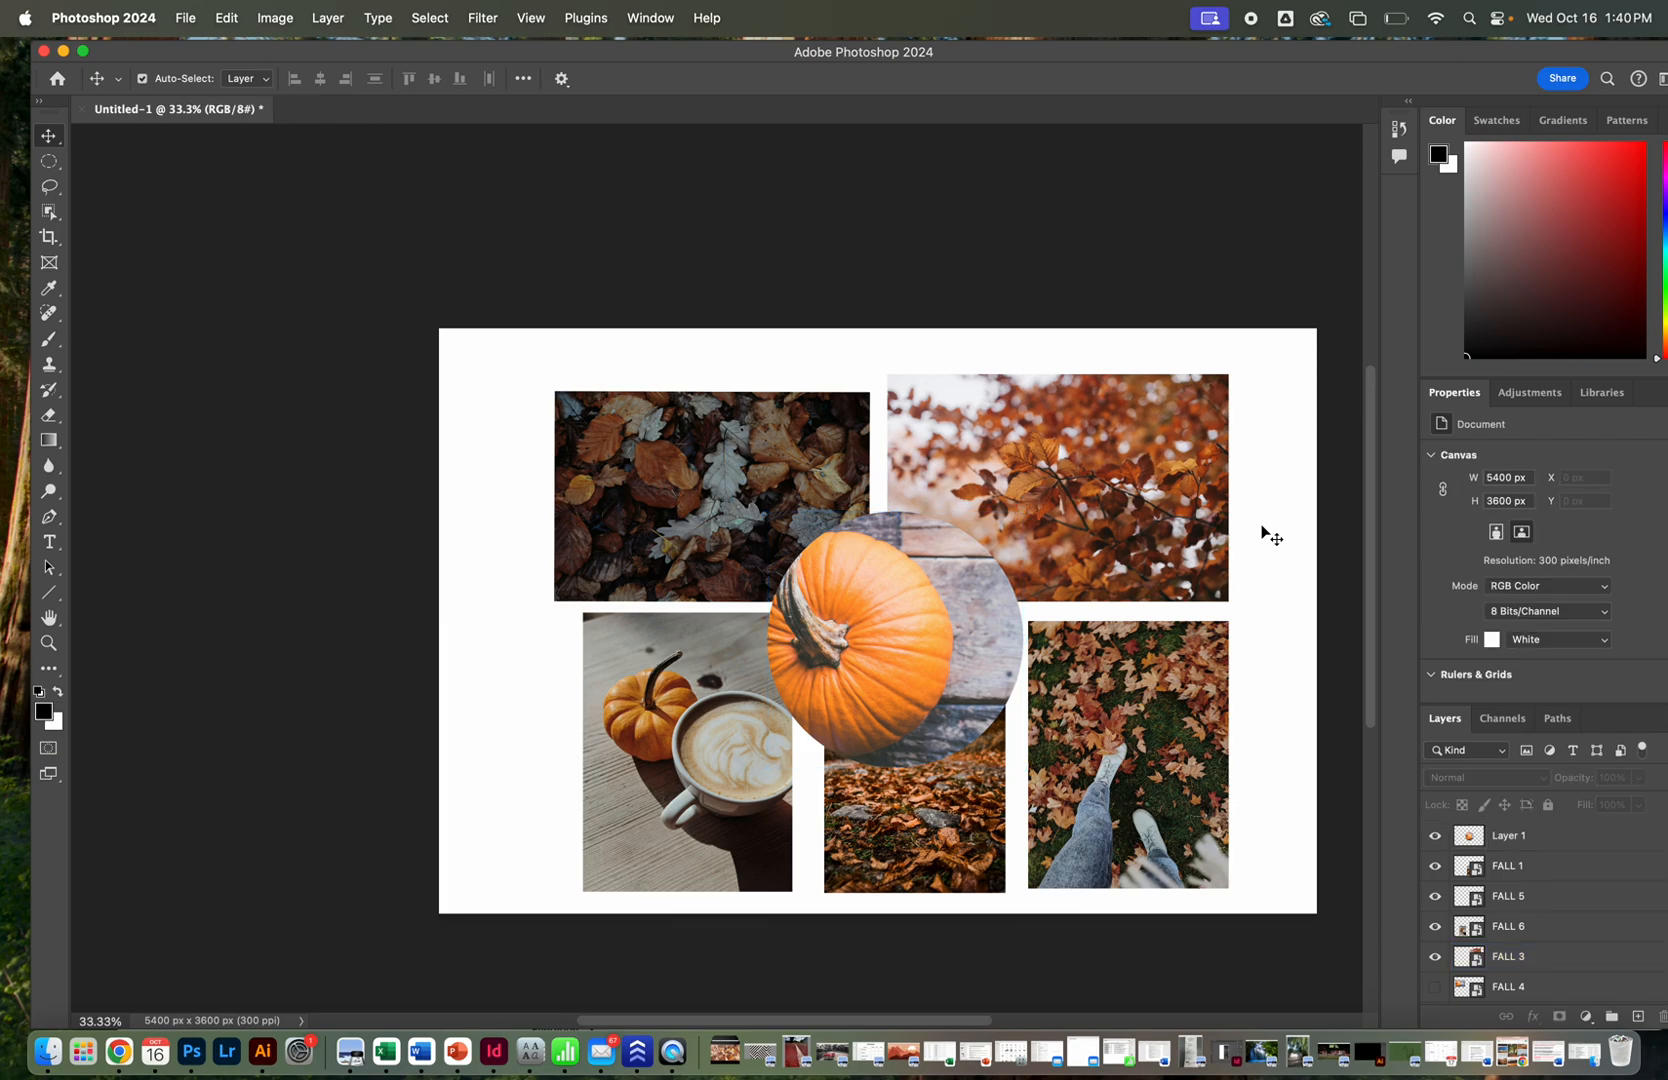
Enlarge the coffee photo to about 1317 by 1755 px.
click(600, 728)
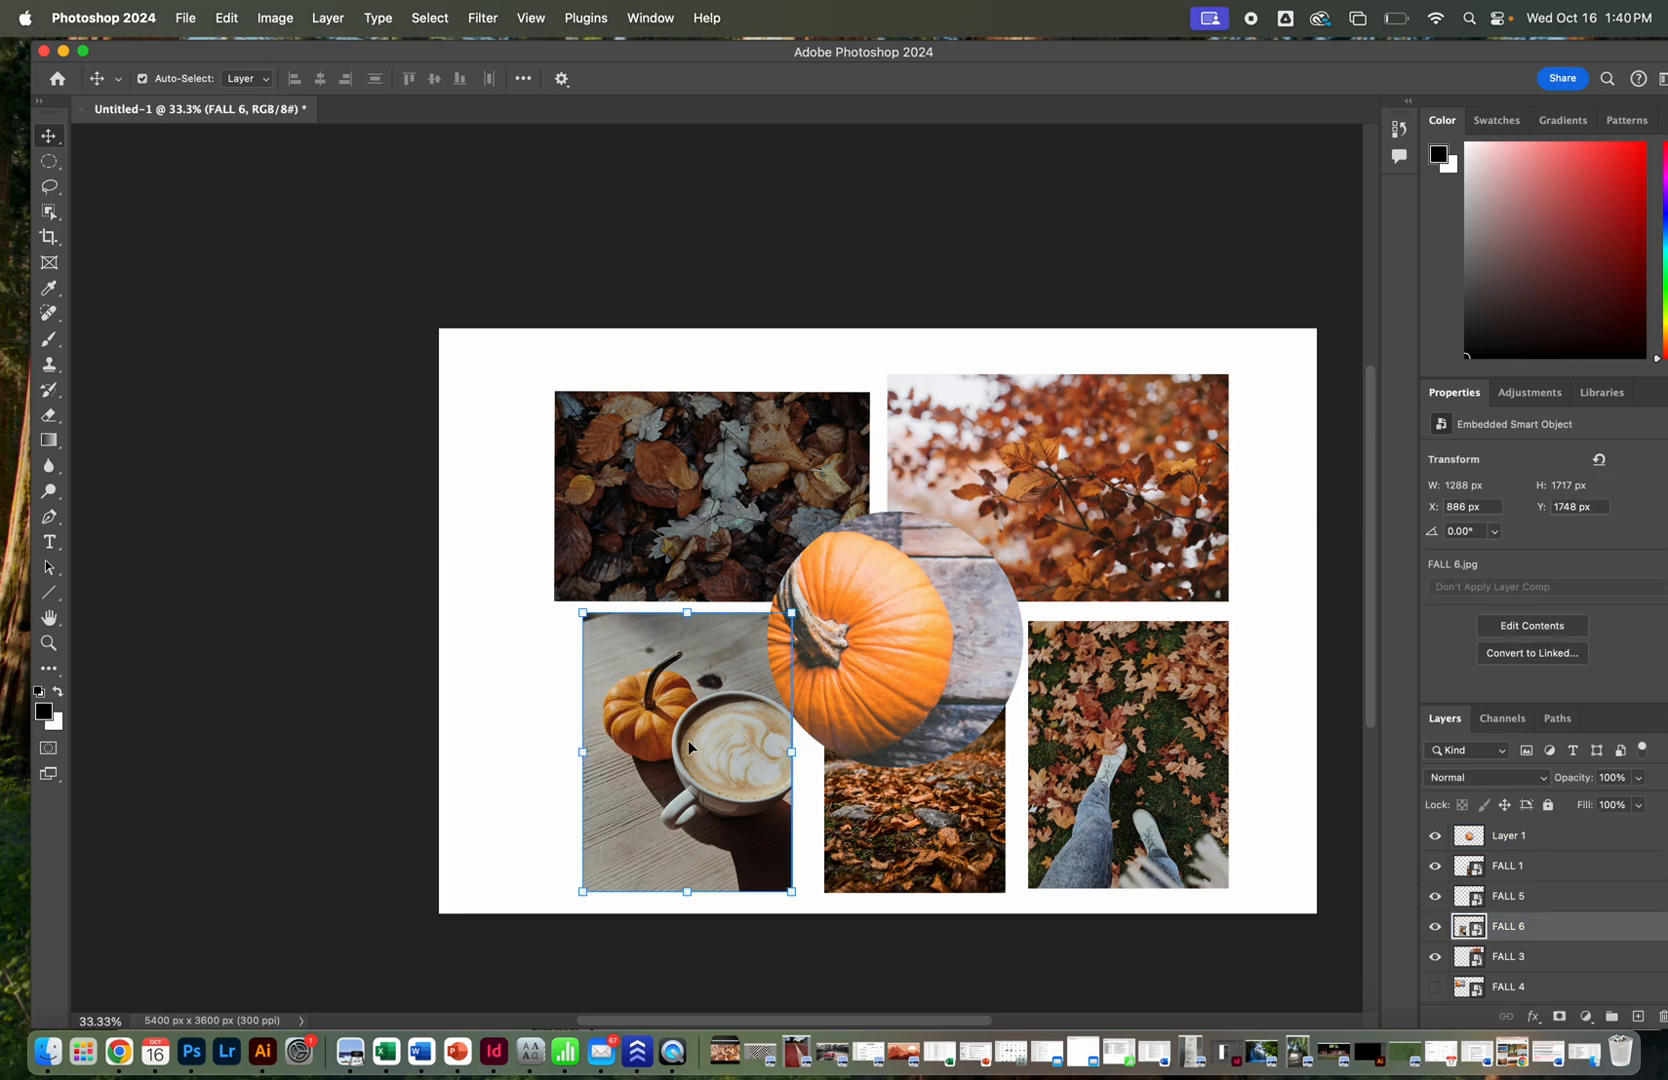
key(ctrl+t)
drag(582, 888, 578, 897)
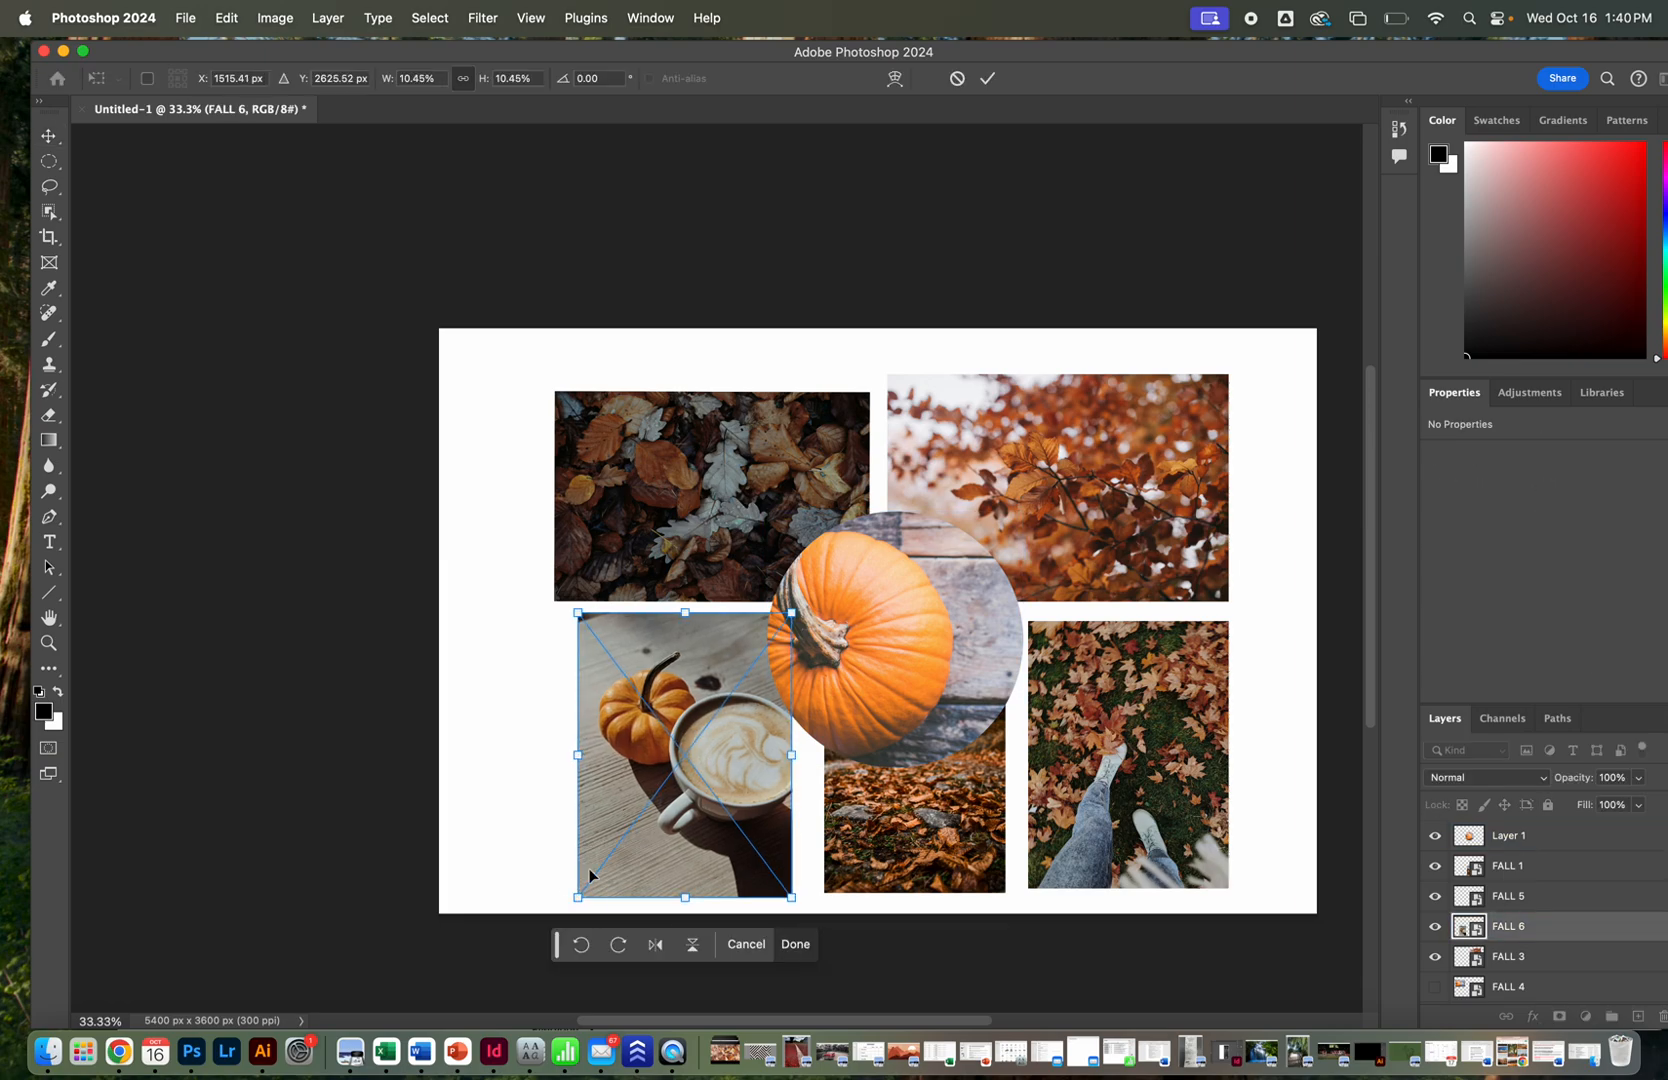
key(Return)
Move FALL 1 slightly closer to the coffee photo and enlarge FALL 5 to about 10.30% scale beneath FALL 3.
click(839, 856)
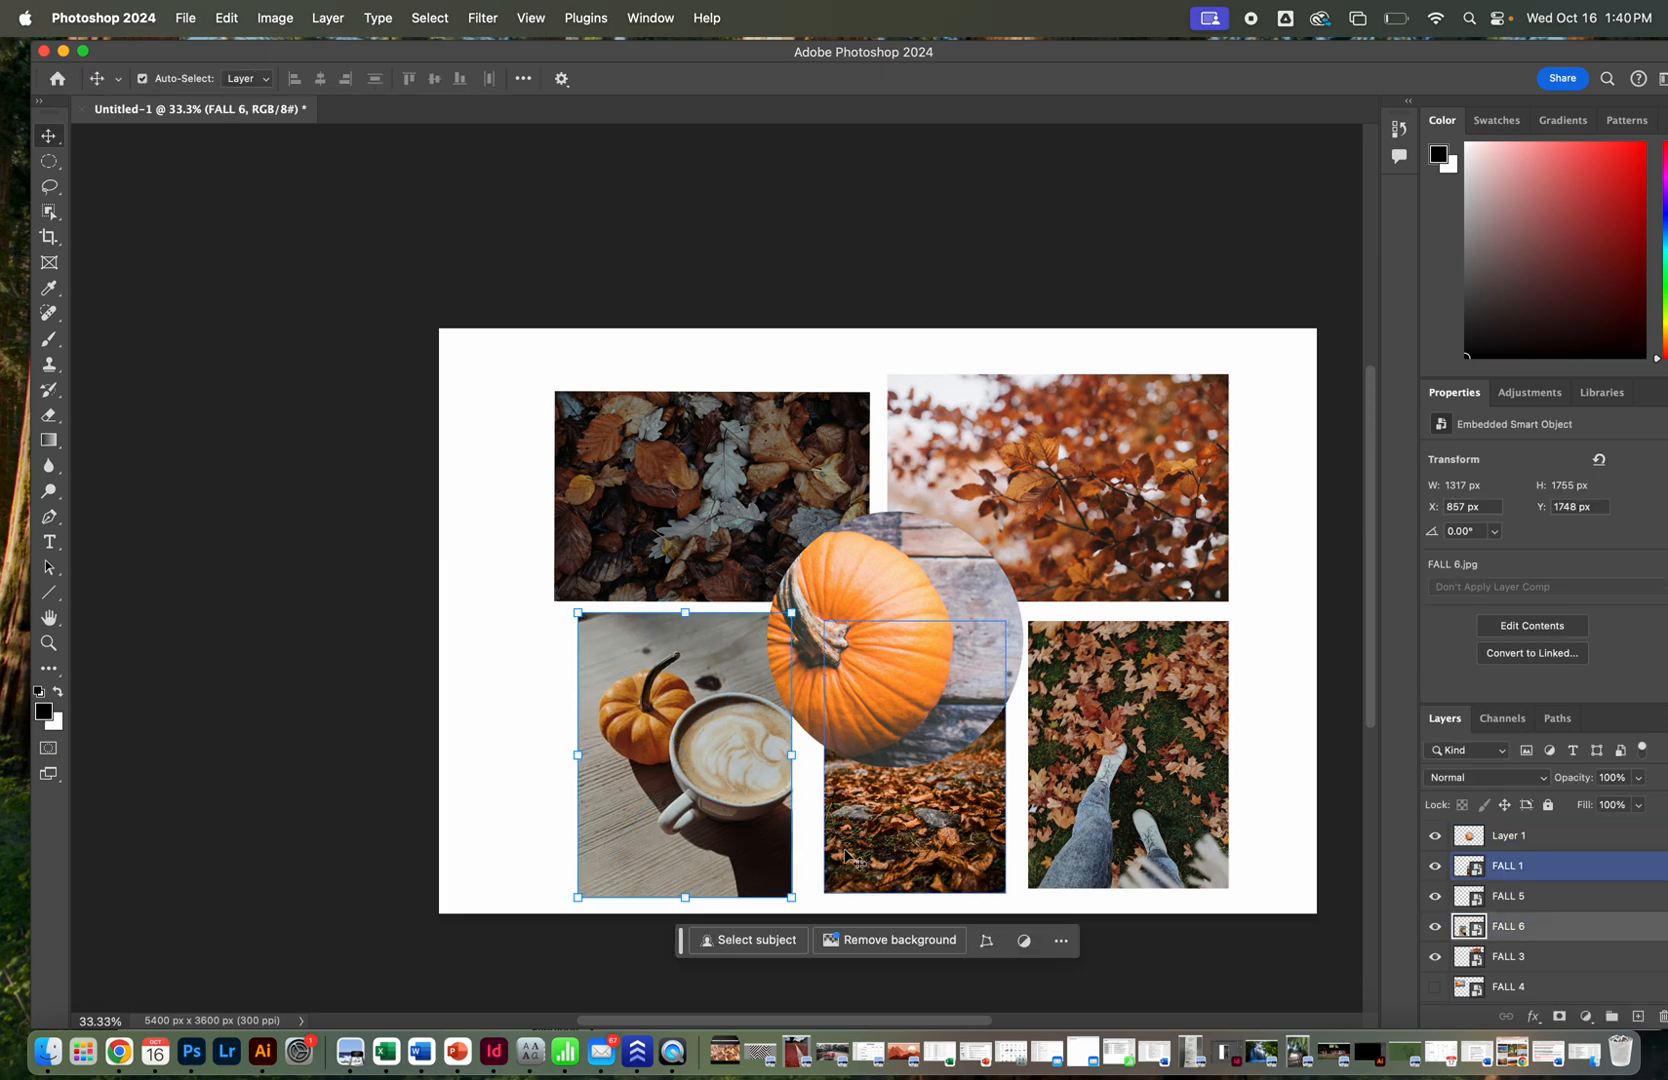
drag(839, 856, 830, 860)
drag(1074, 833, 1055, 838)
drag(1206, 624, 1212, 668)
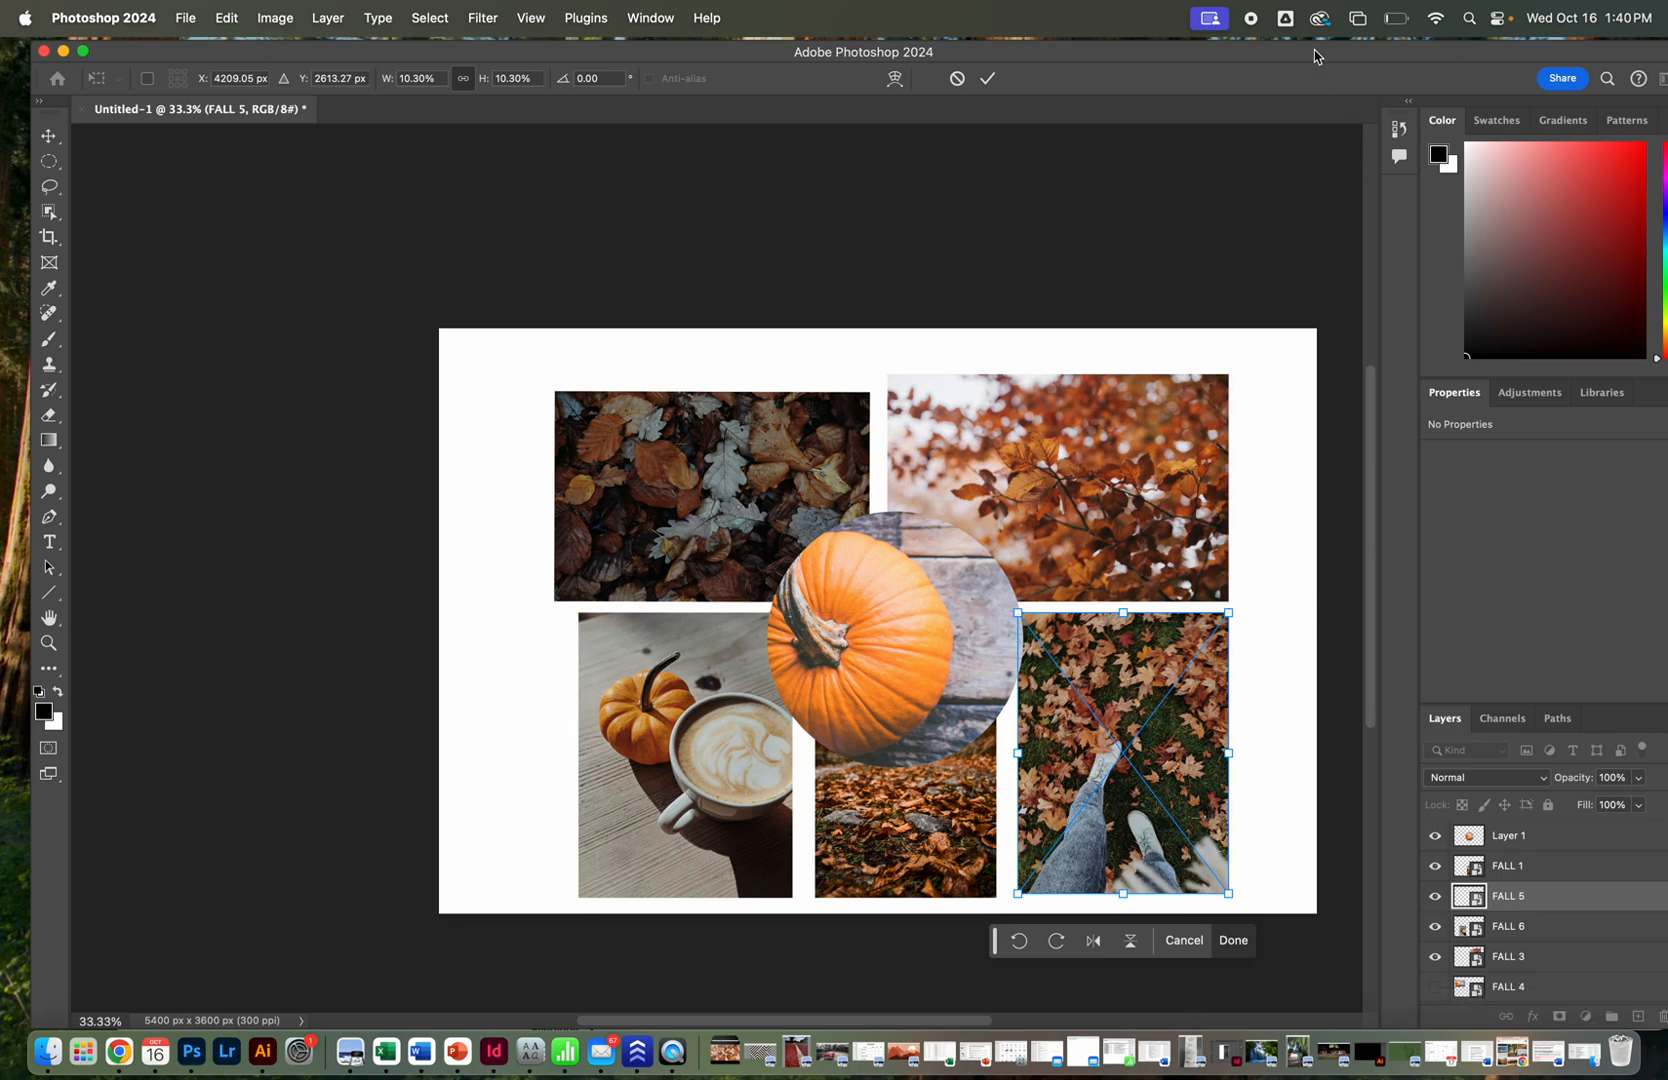
Check the circular frame in the layout example in Chrome, switch back to Photoshop, and commit the FALL 5 transform.
key(super+Tab)
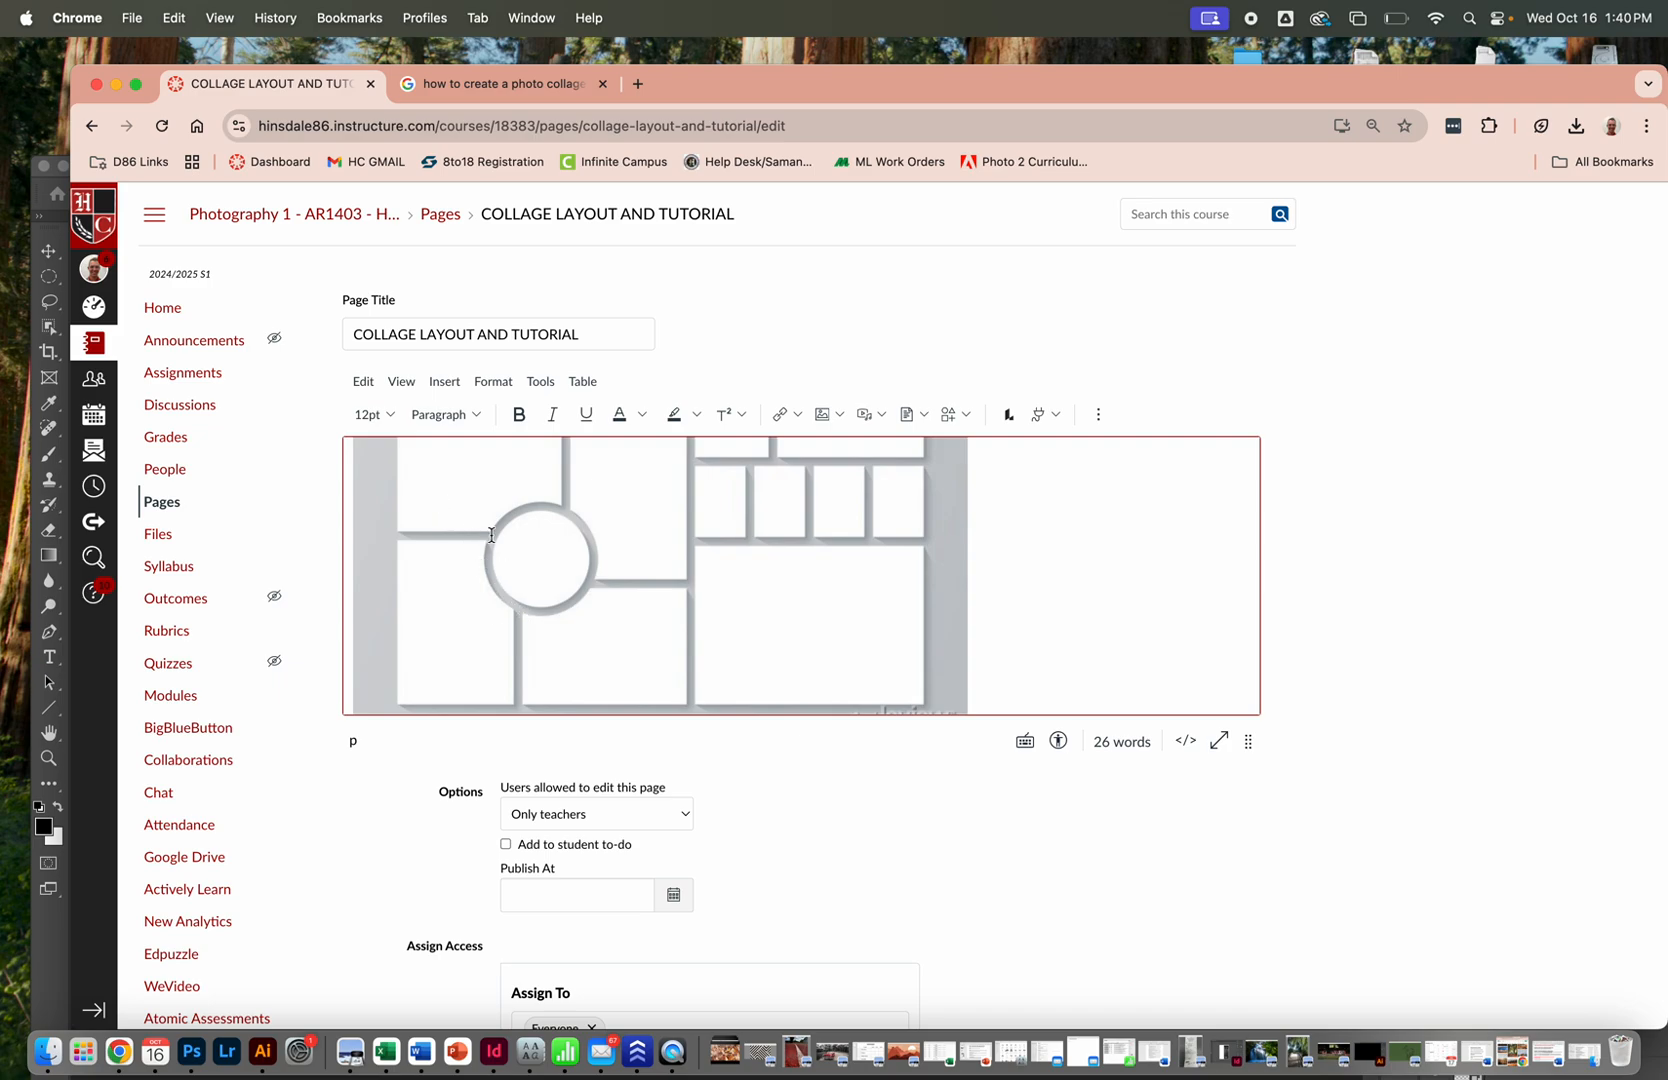
click(40, 192)
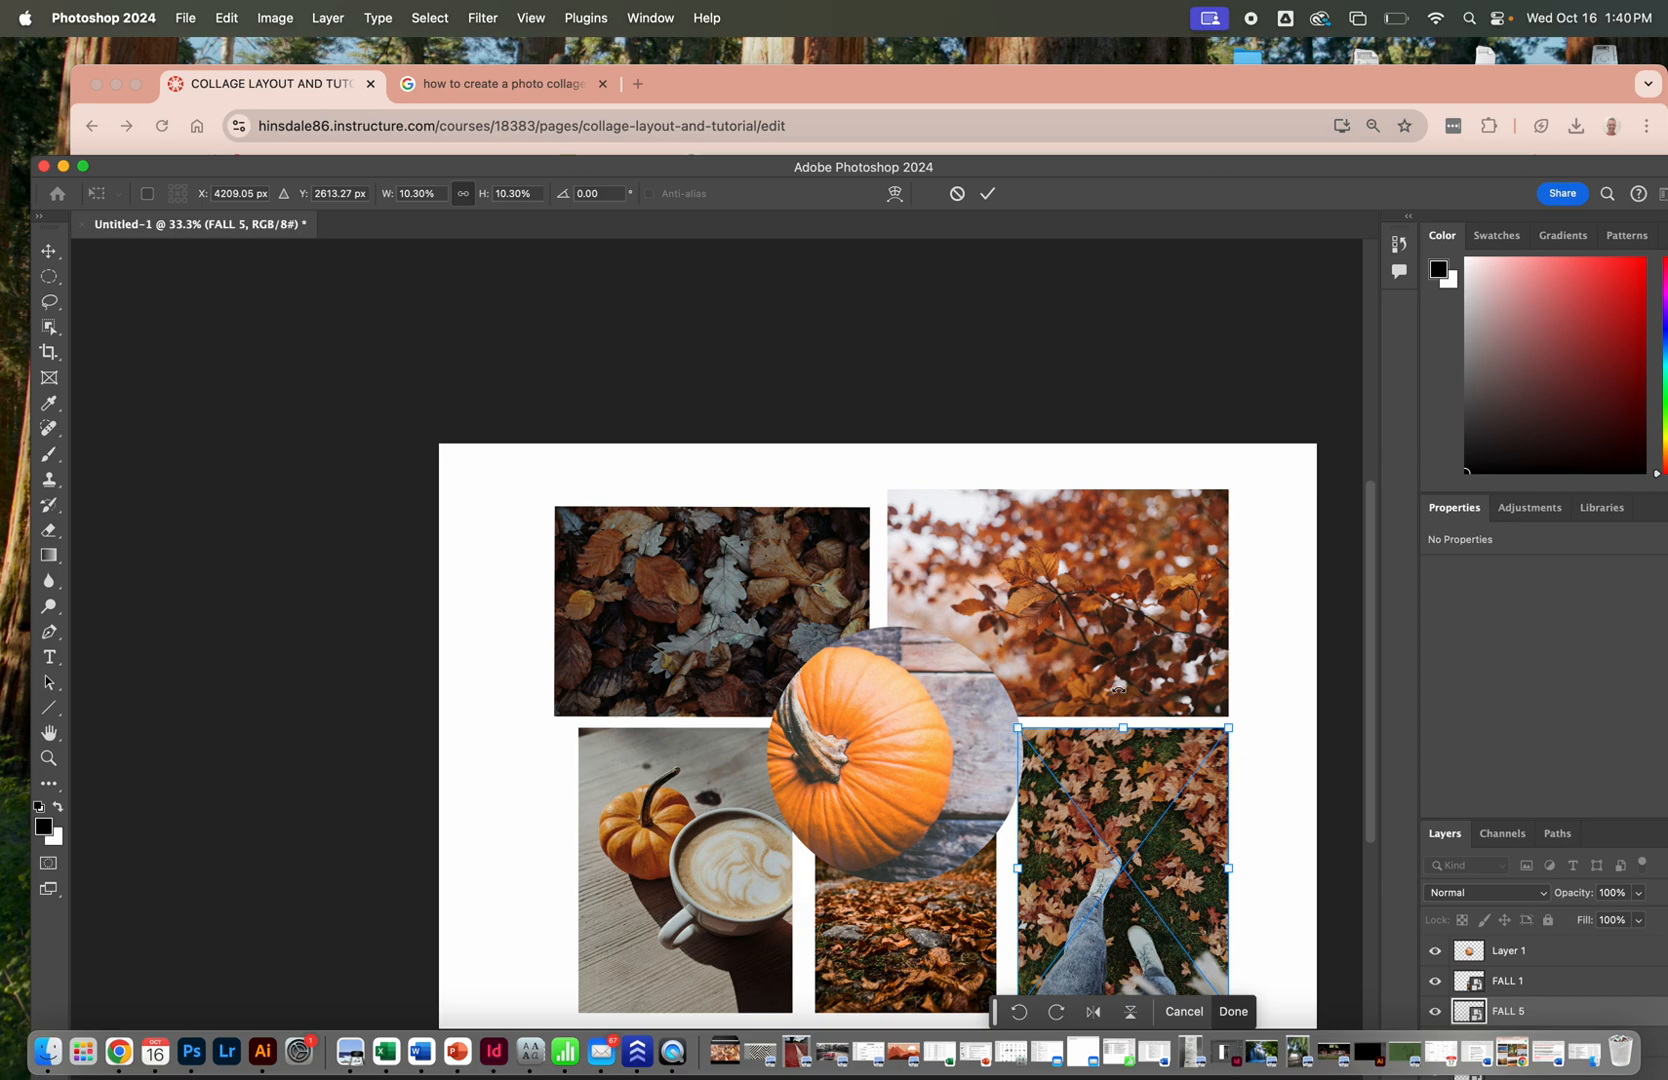
key(Return)
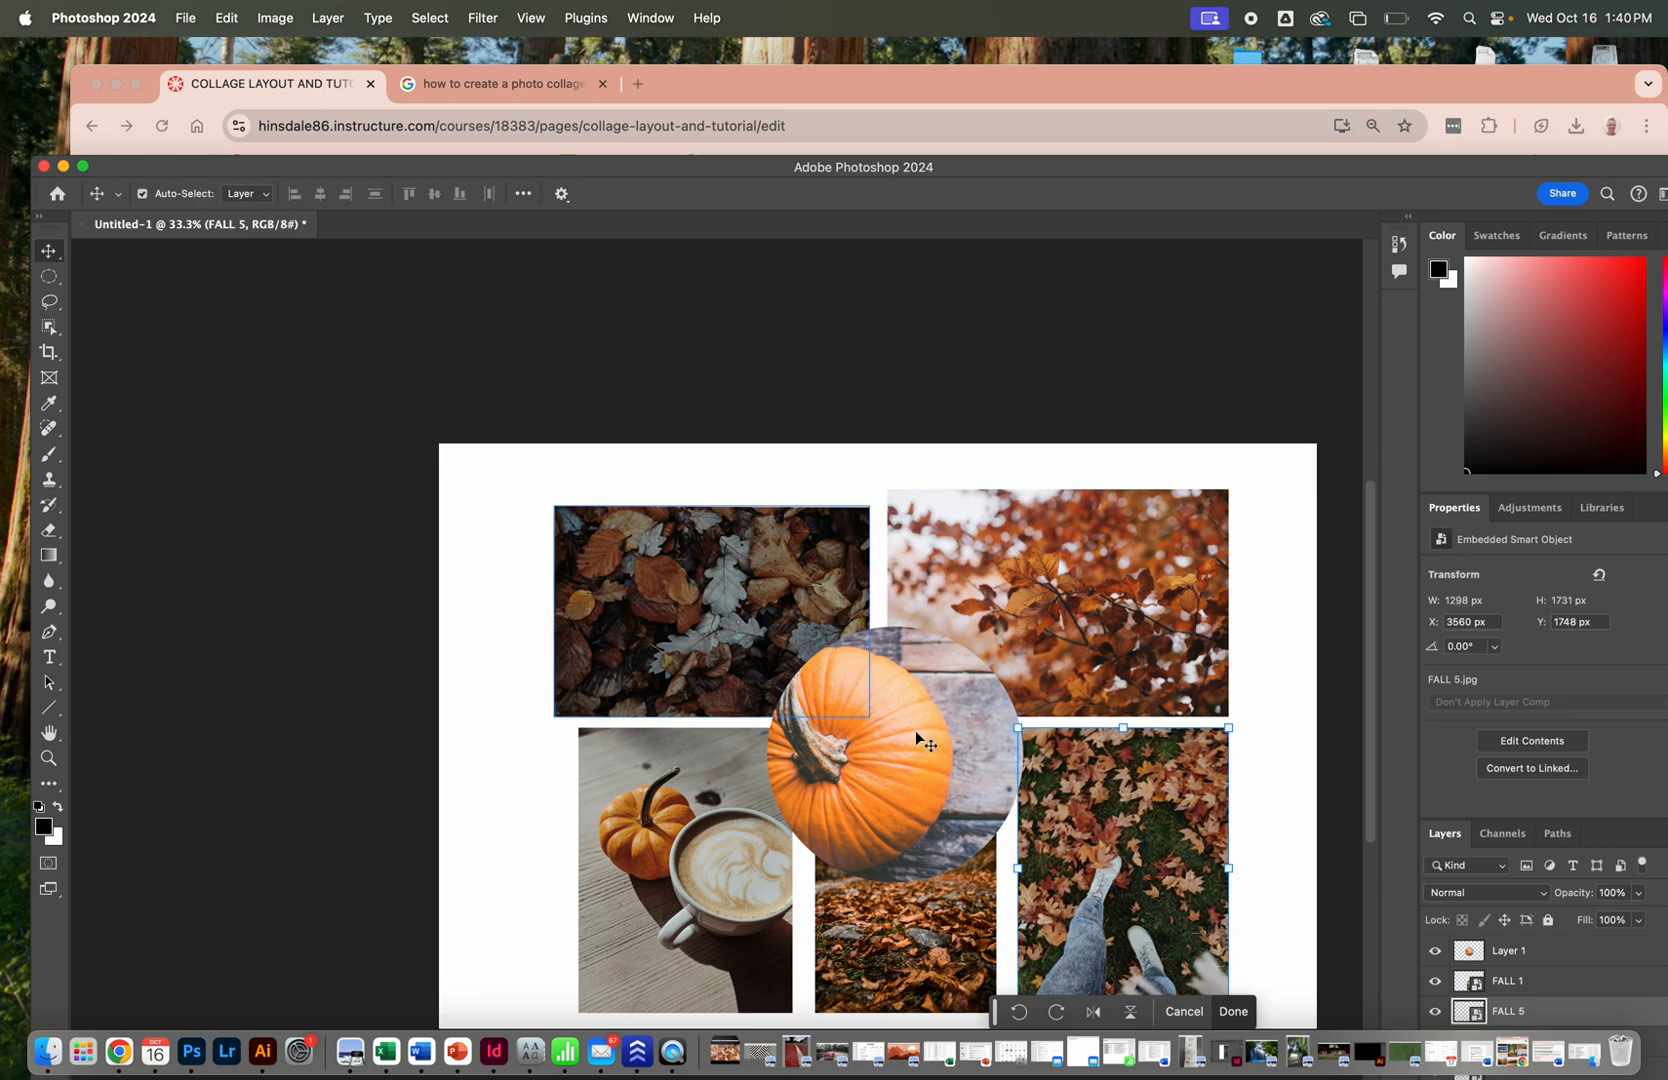
Reposition the Photoshop window to show the full canvas and load the pumpkin circle's outline as a selection.
click(912, 727)
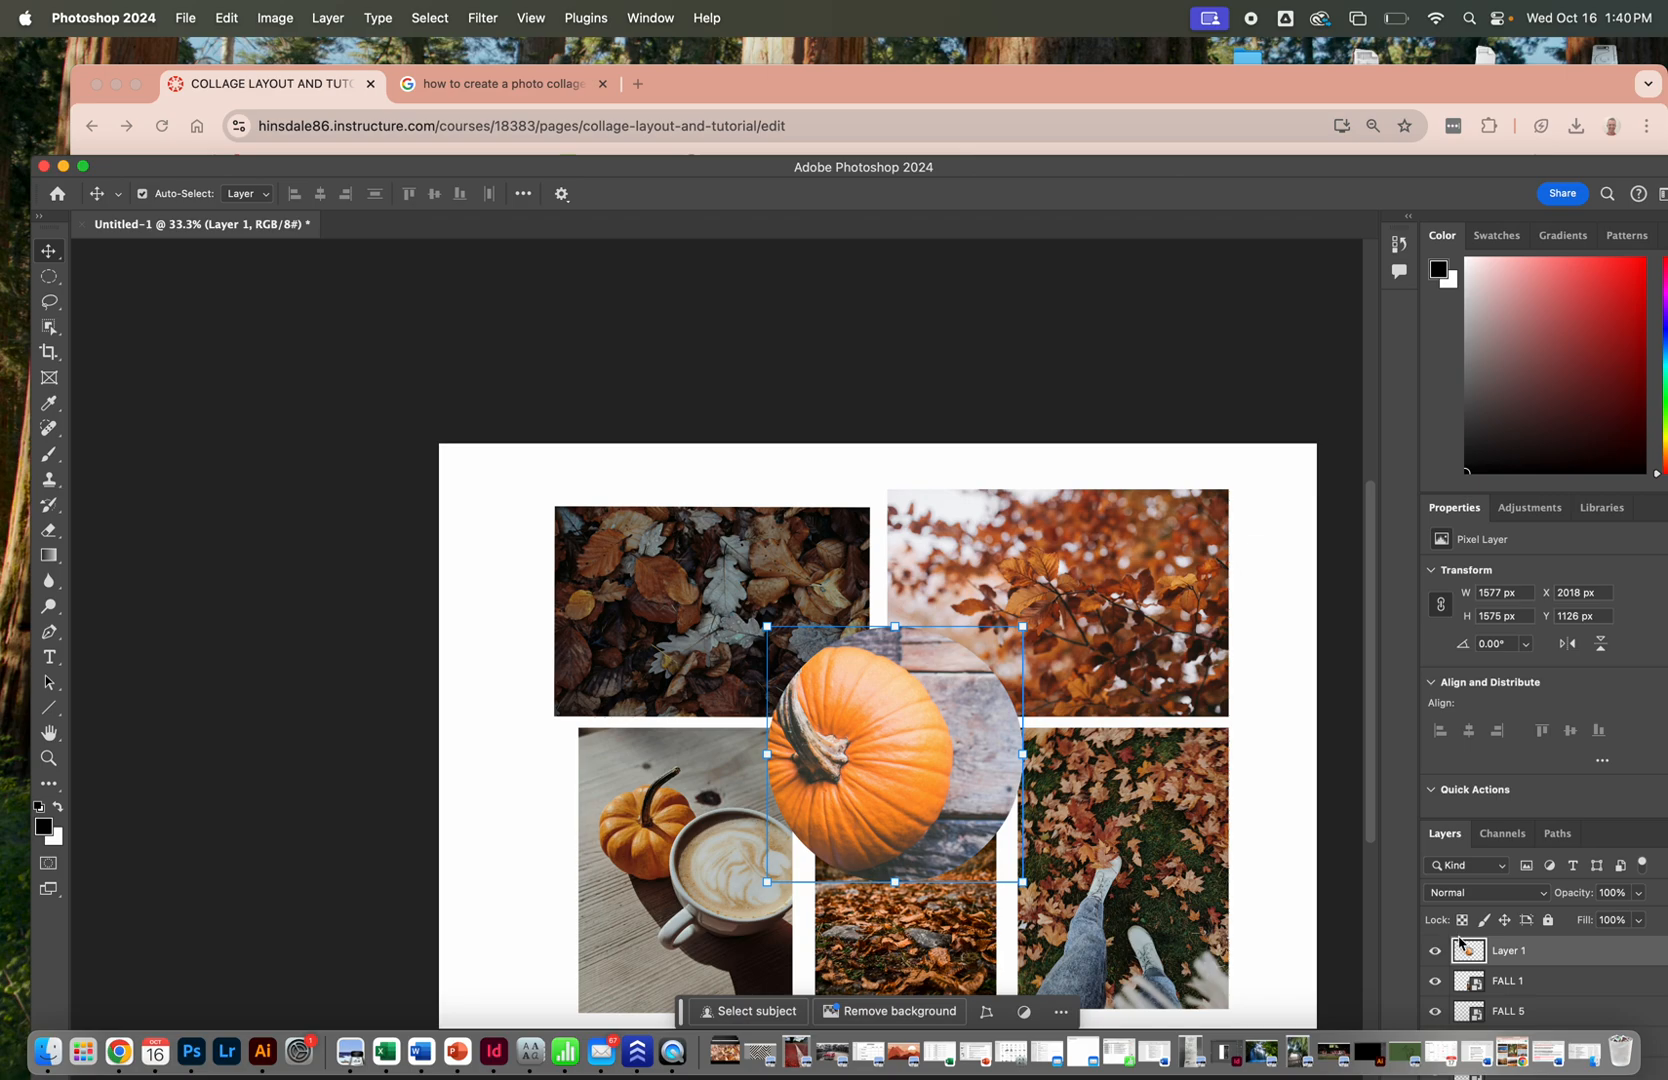
drag(1280, 175, 1243, 76)
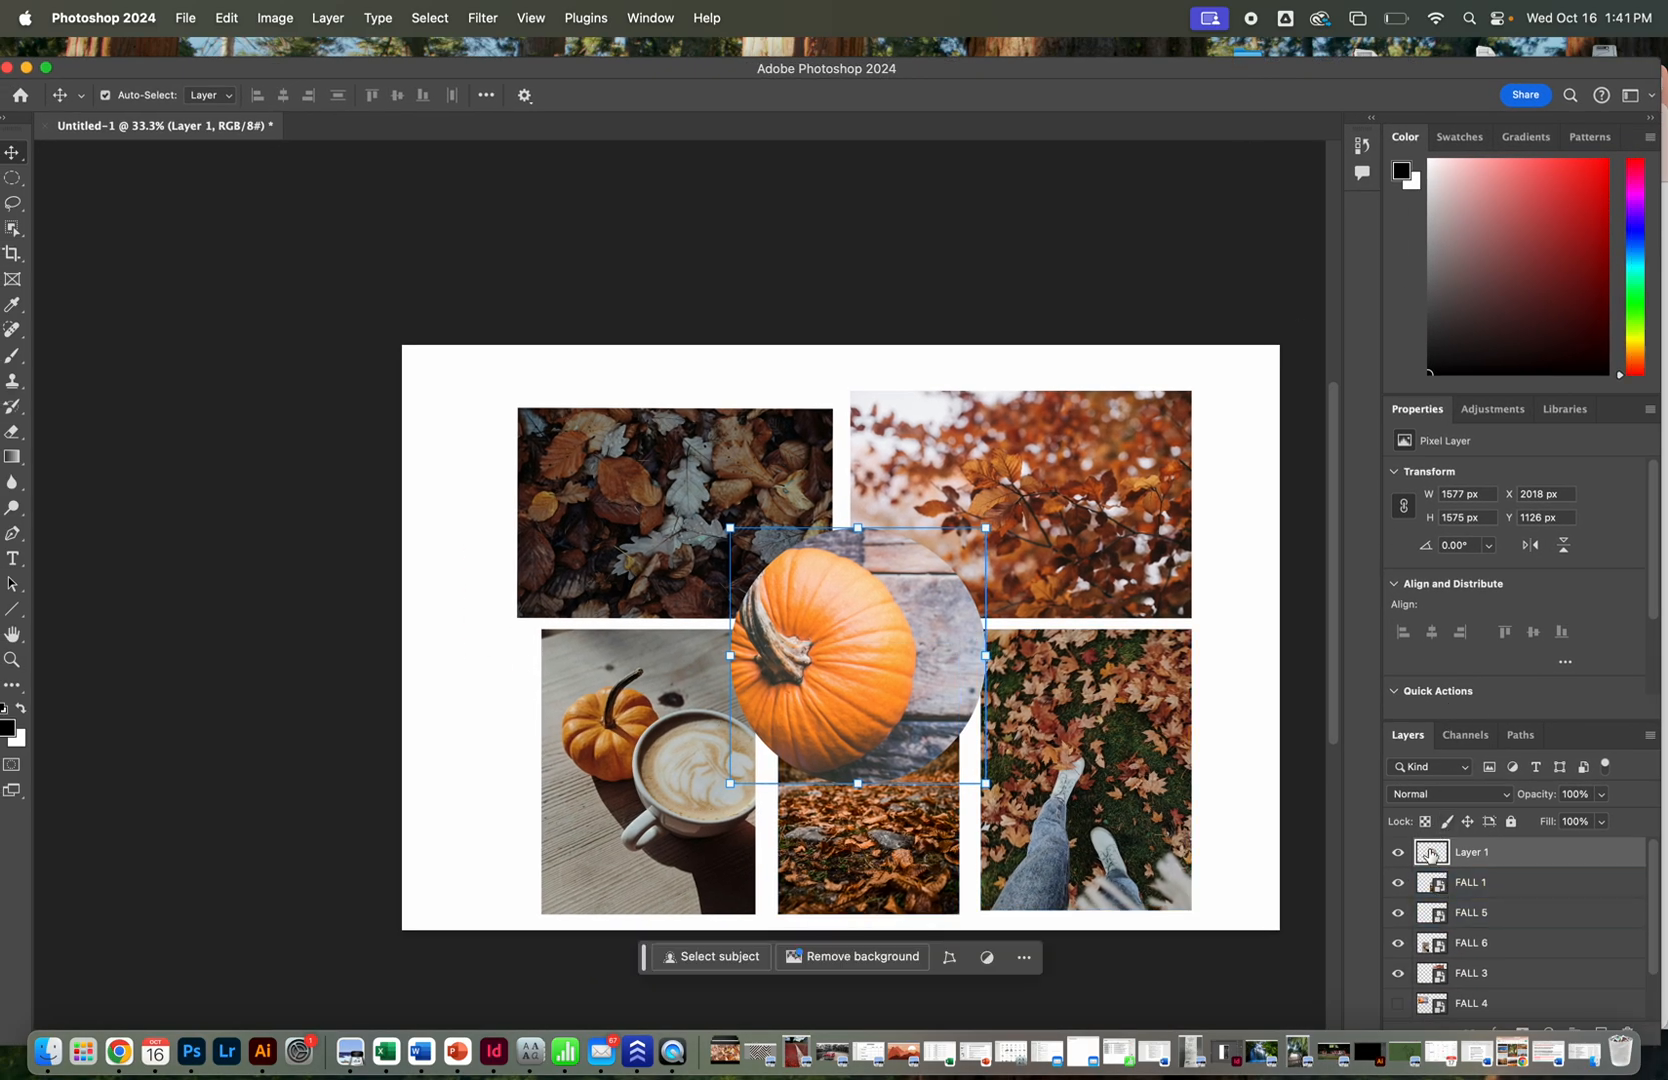
key(super)
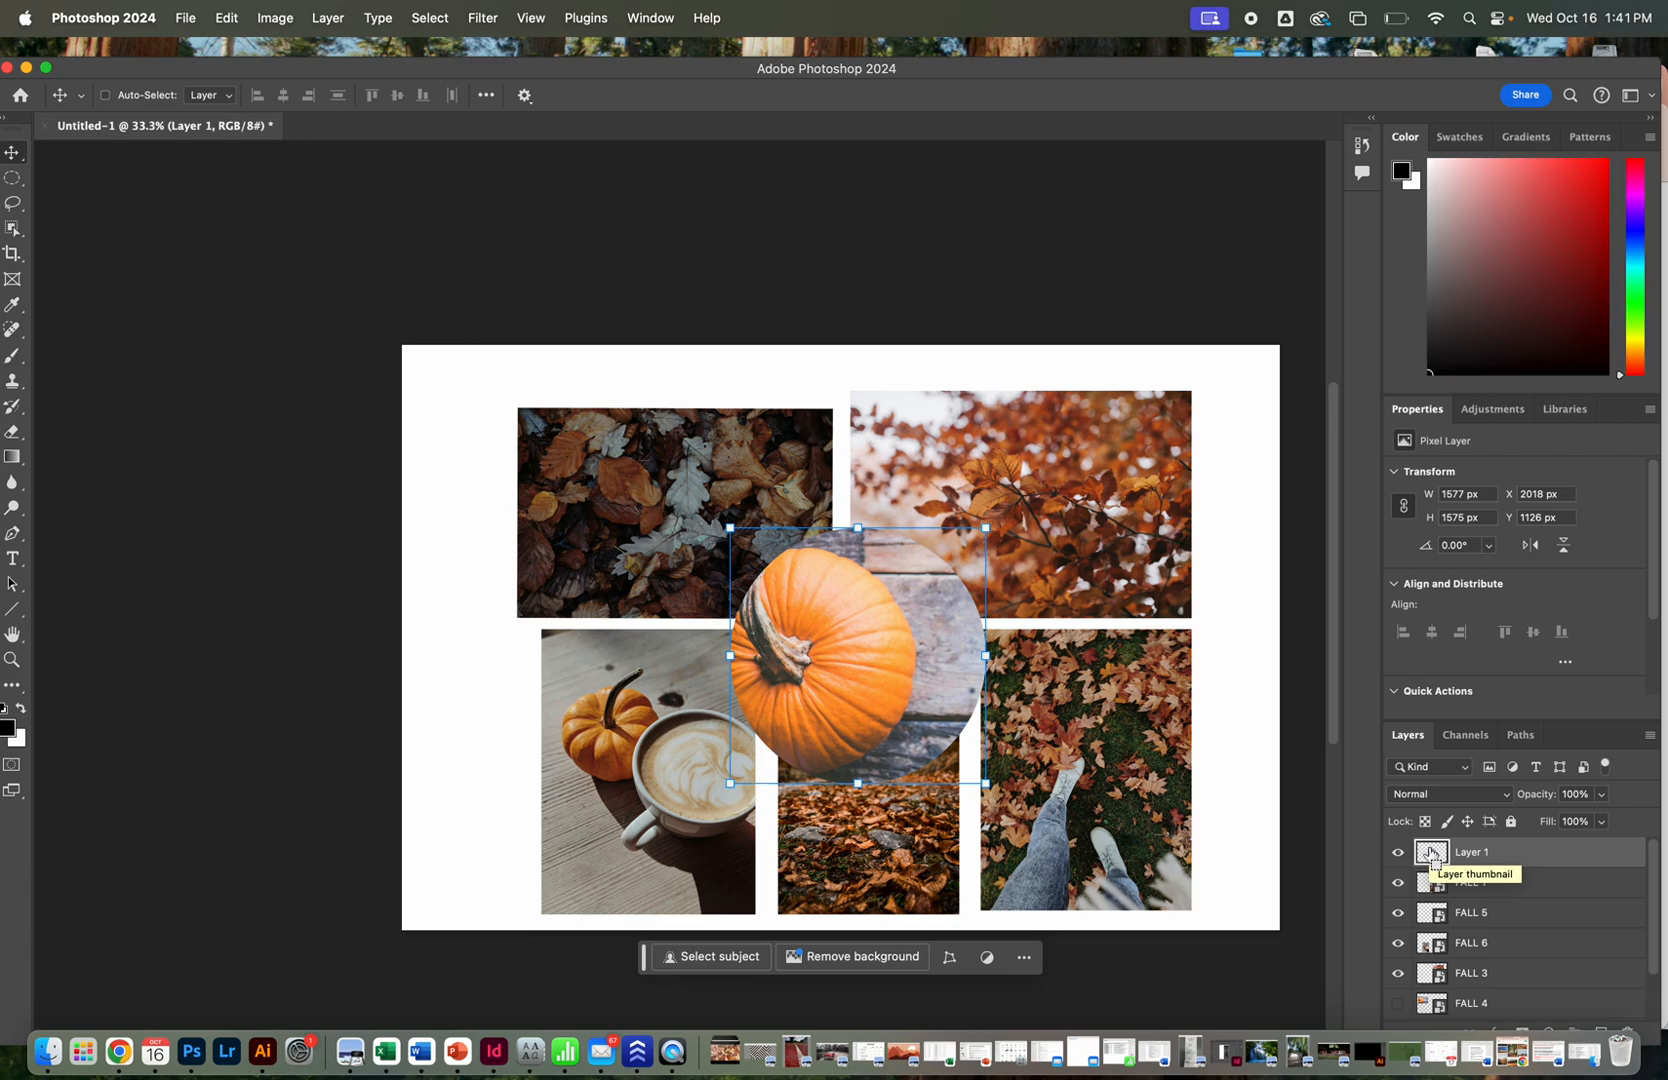
super+click(1431, 852)
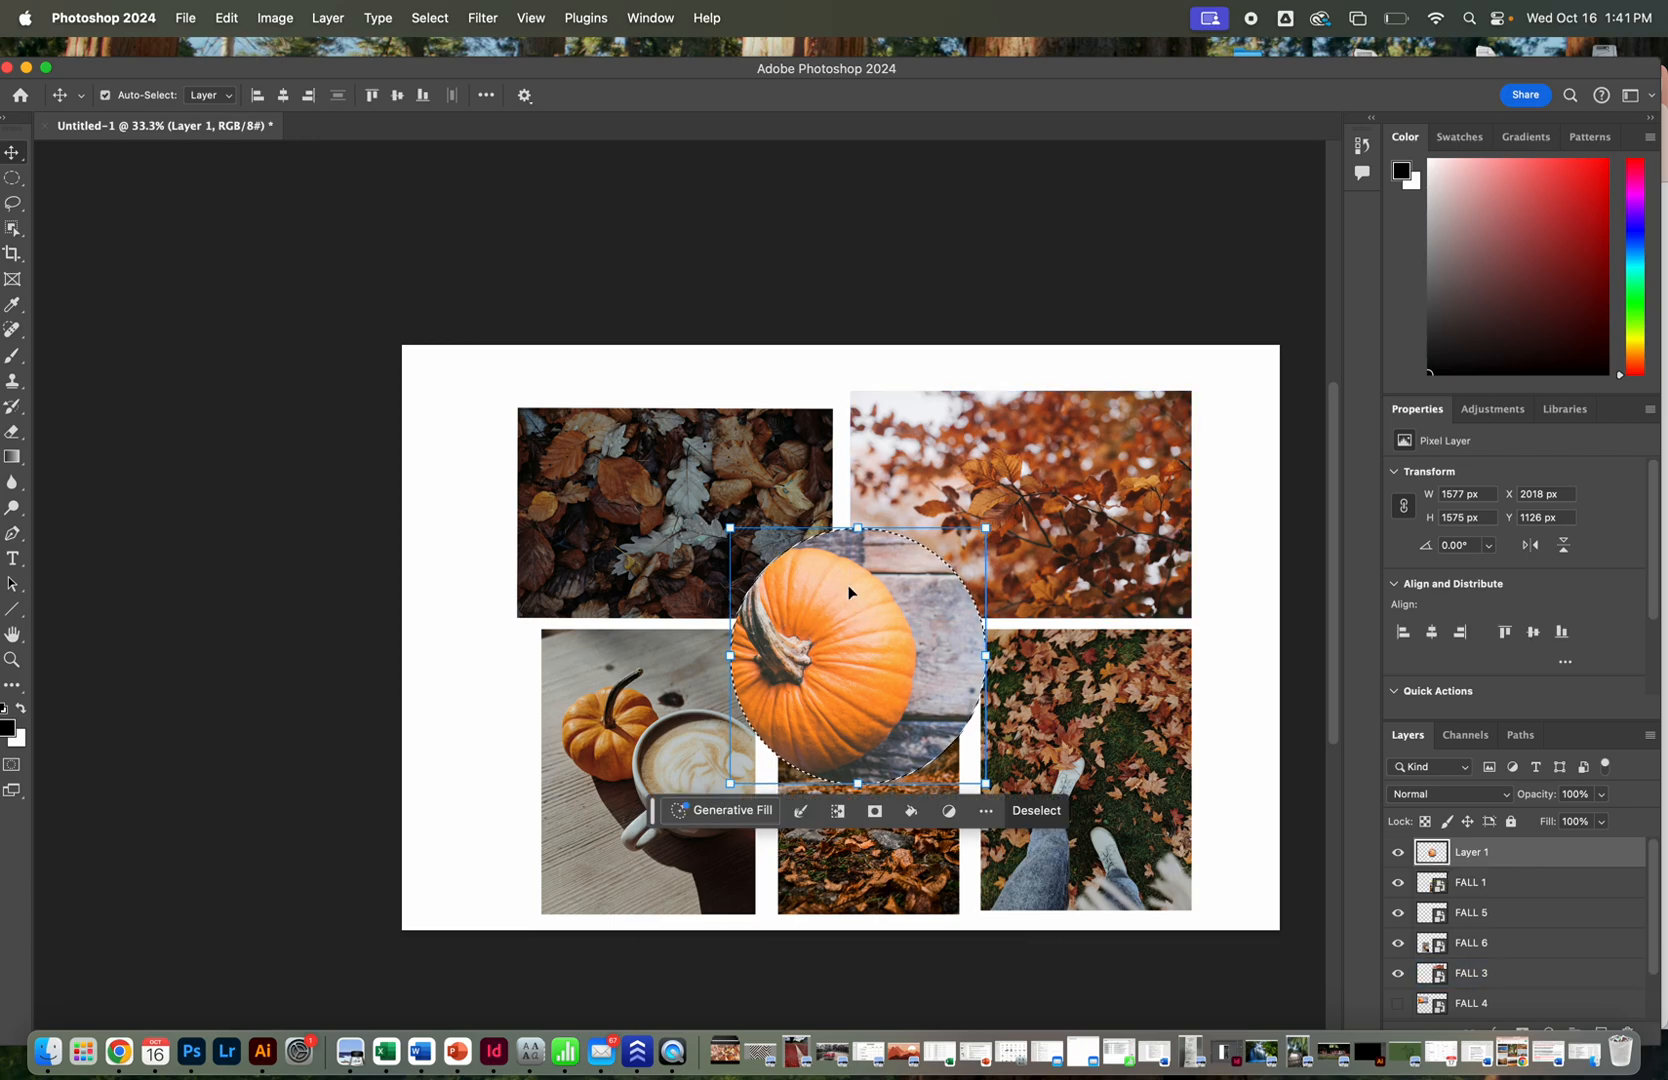
Try to delete the circular selected area from the FALL 3 photo while it is a smart object.
click(1088, 441)
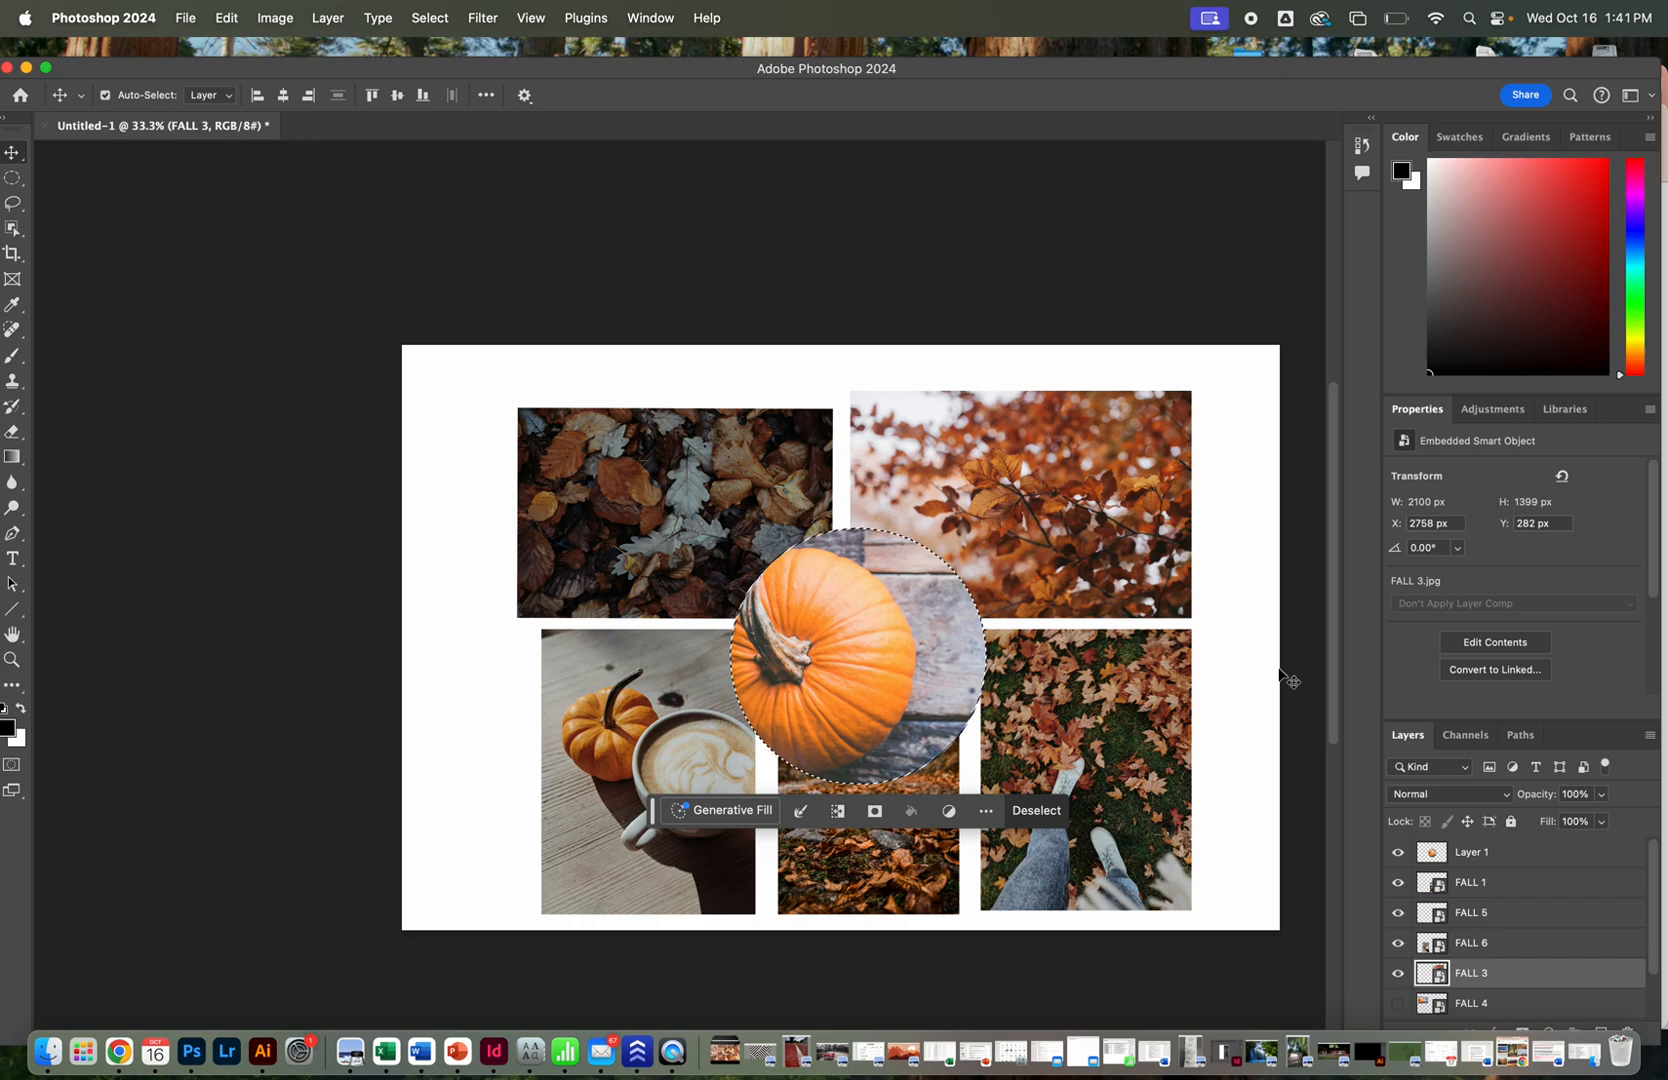
key(BackSpace)
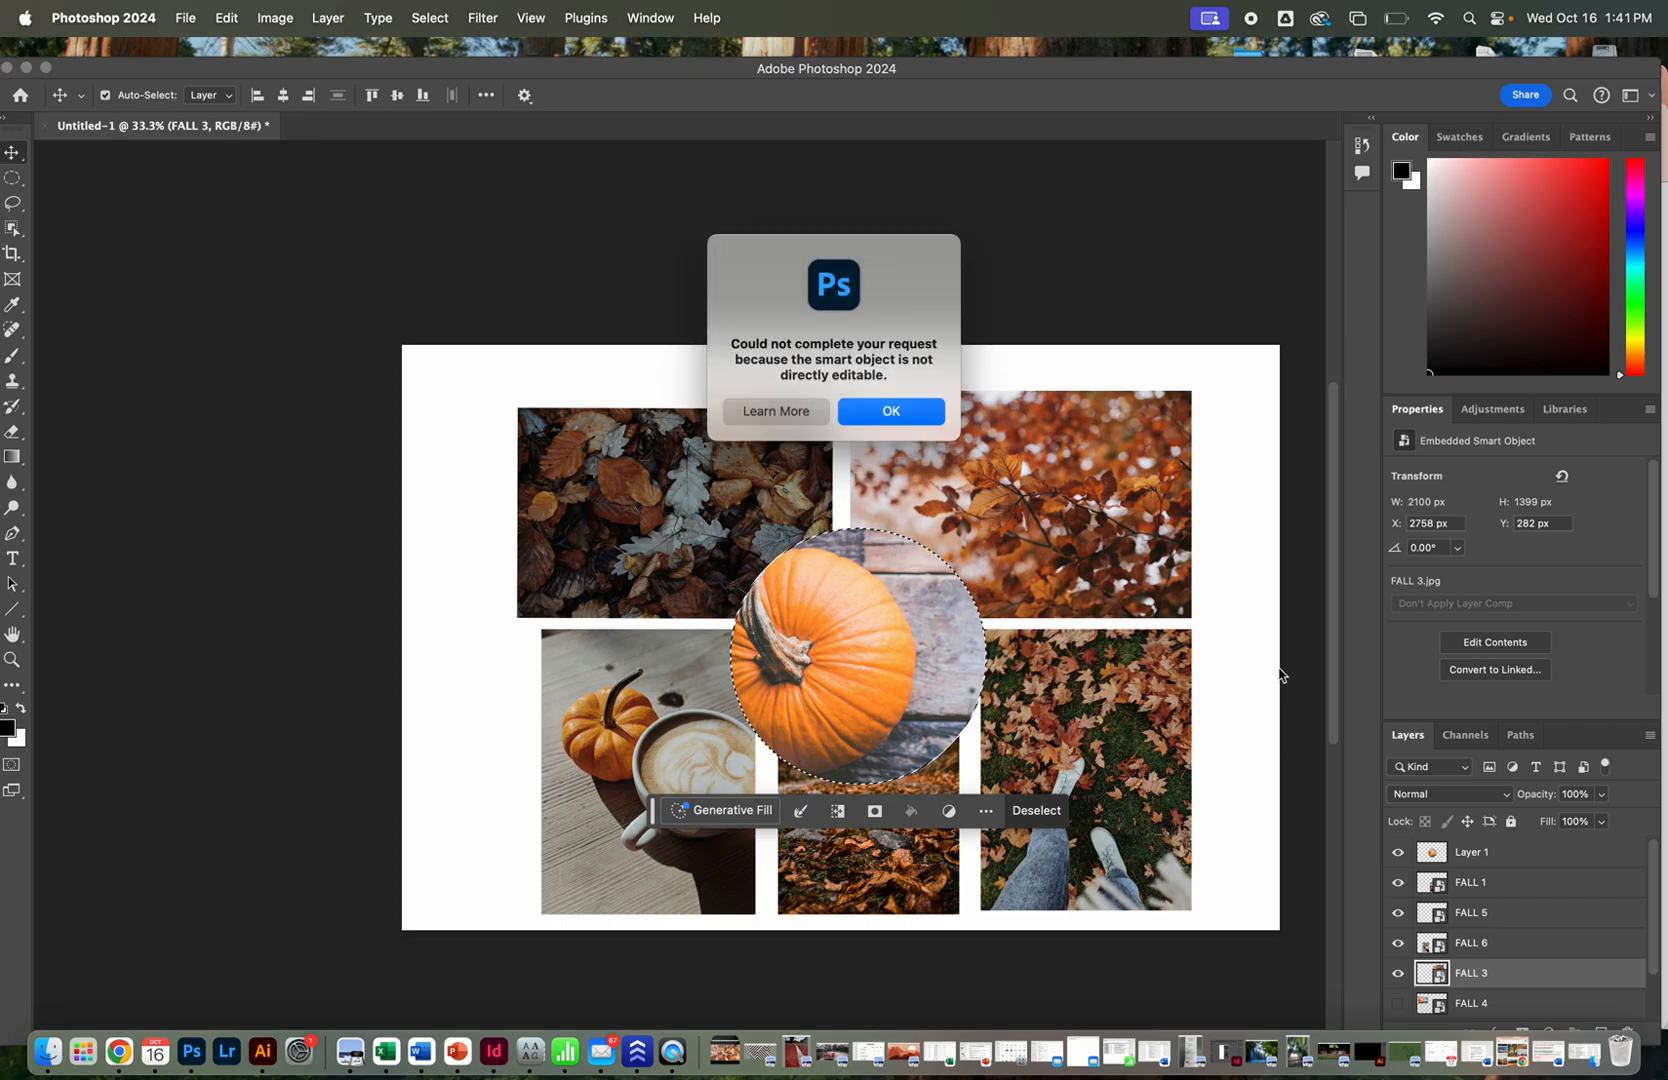
click(915, 412)
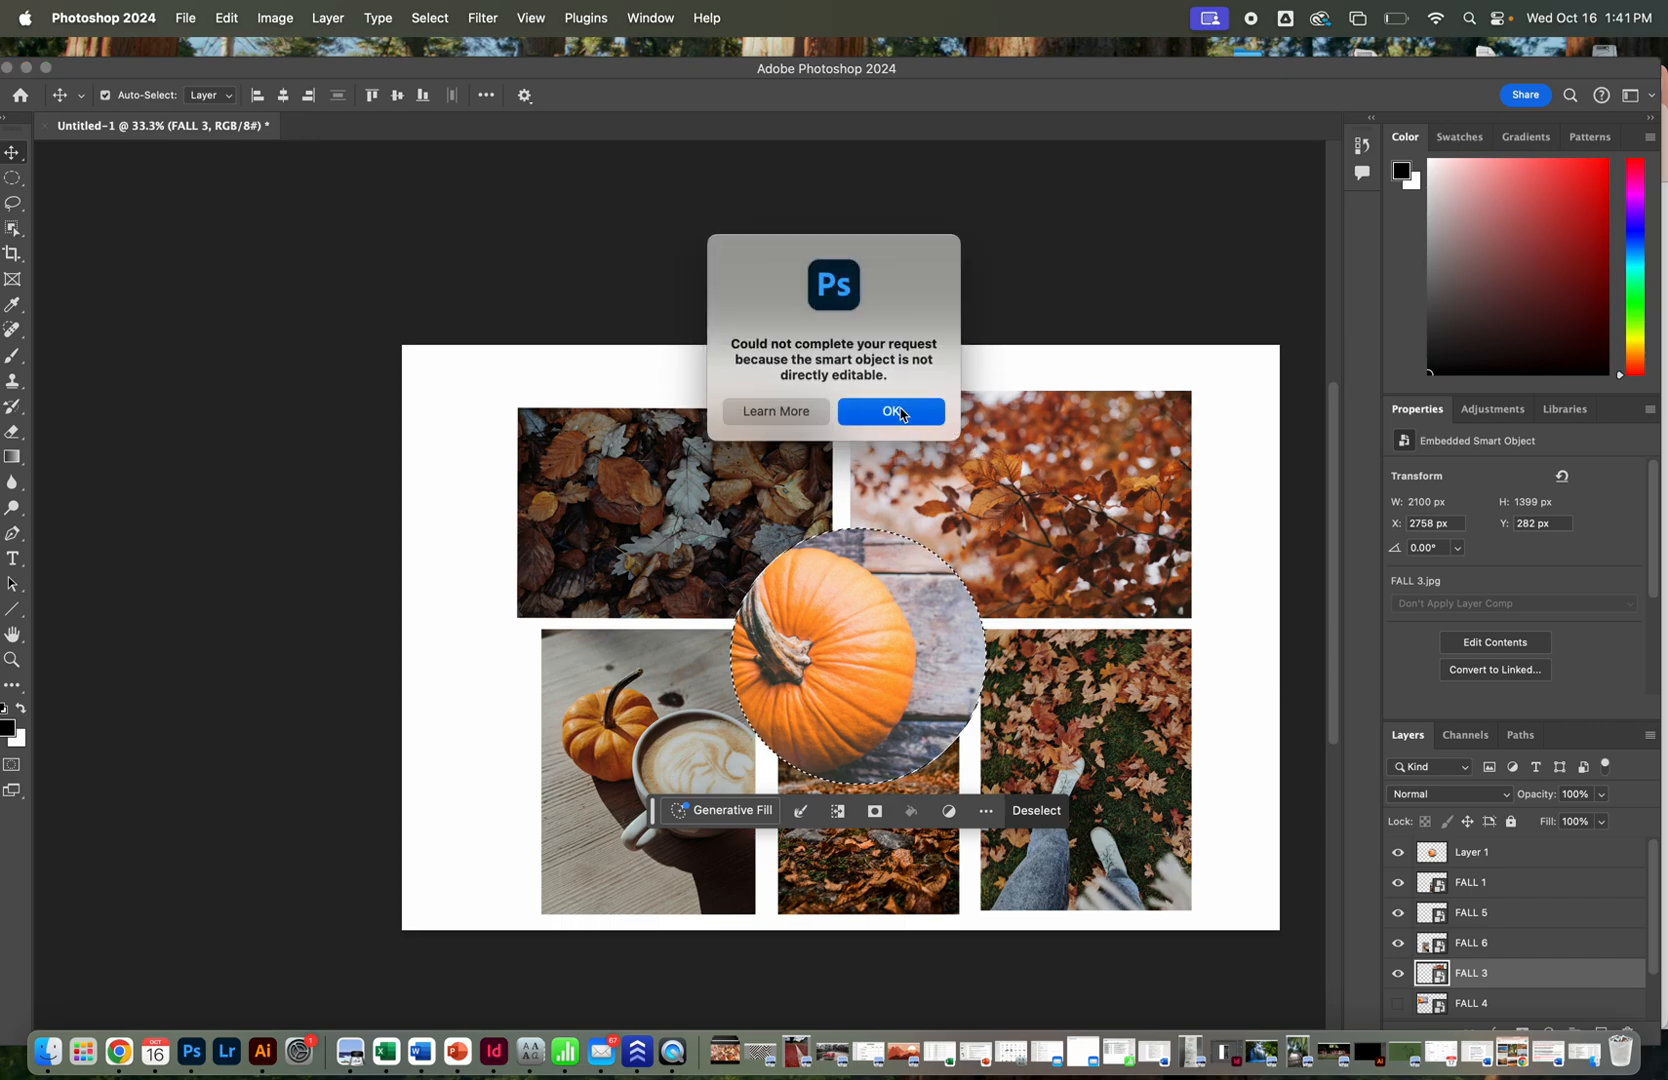
key(BackSpace)
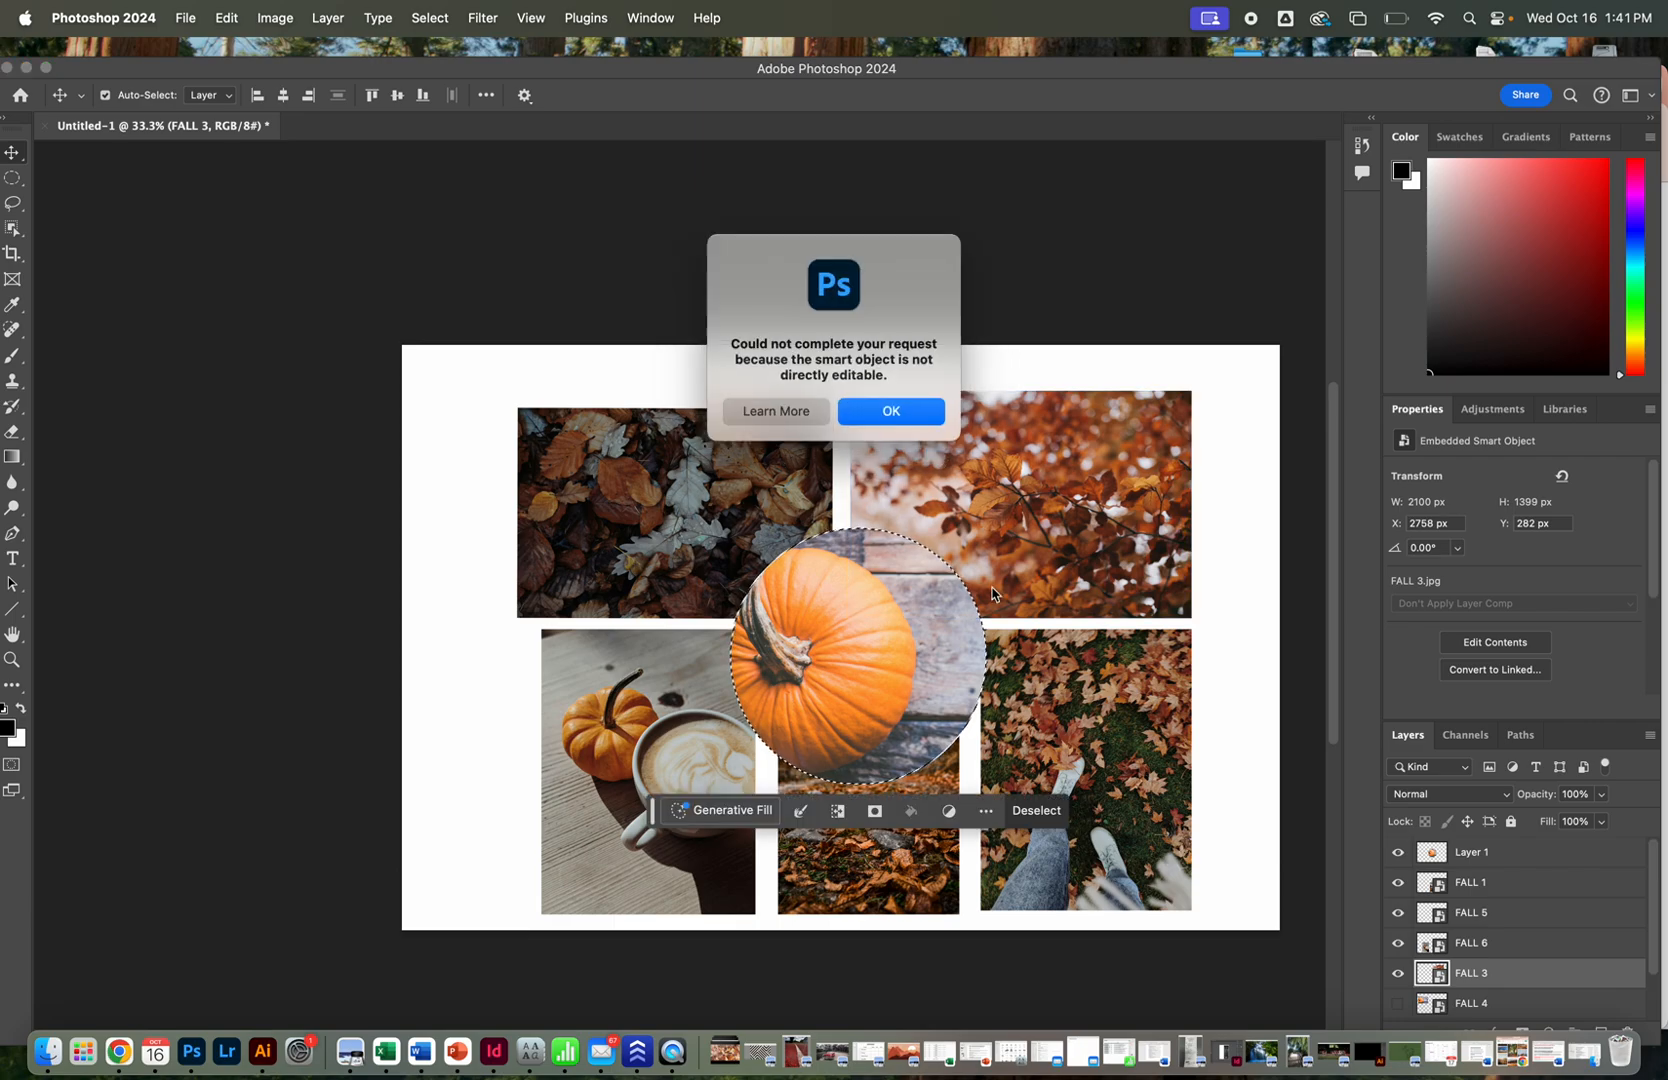
click(921, 404)
Rasterize the FALL 3 layer, delete the circular selected area from it, and deselect.
click(1617, 860)
right_click(1507, 975)
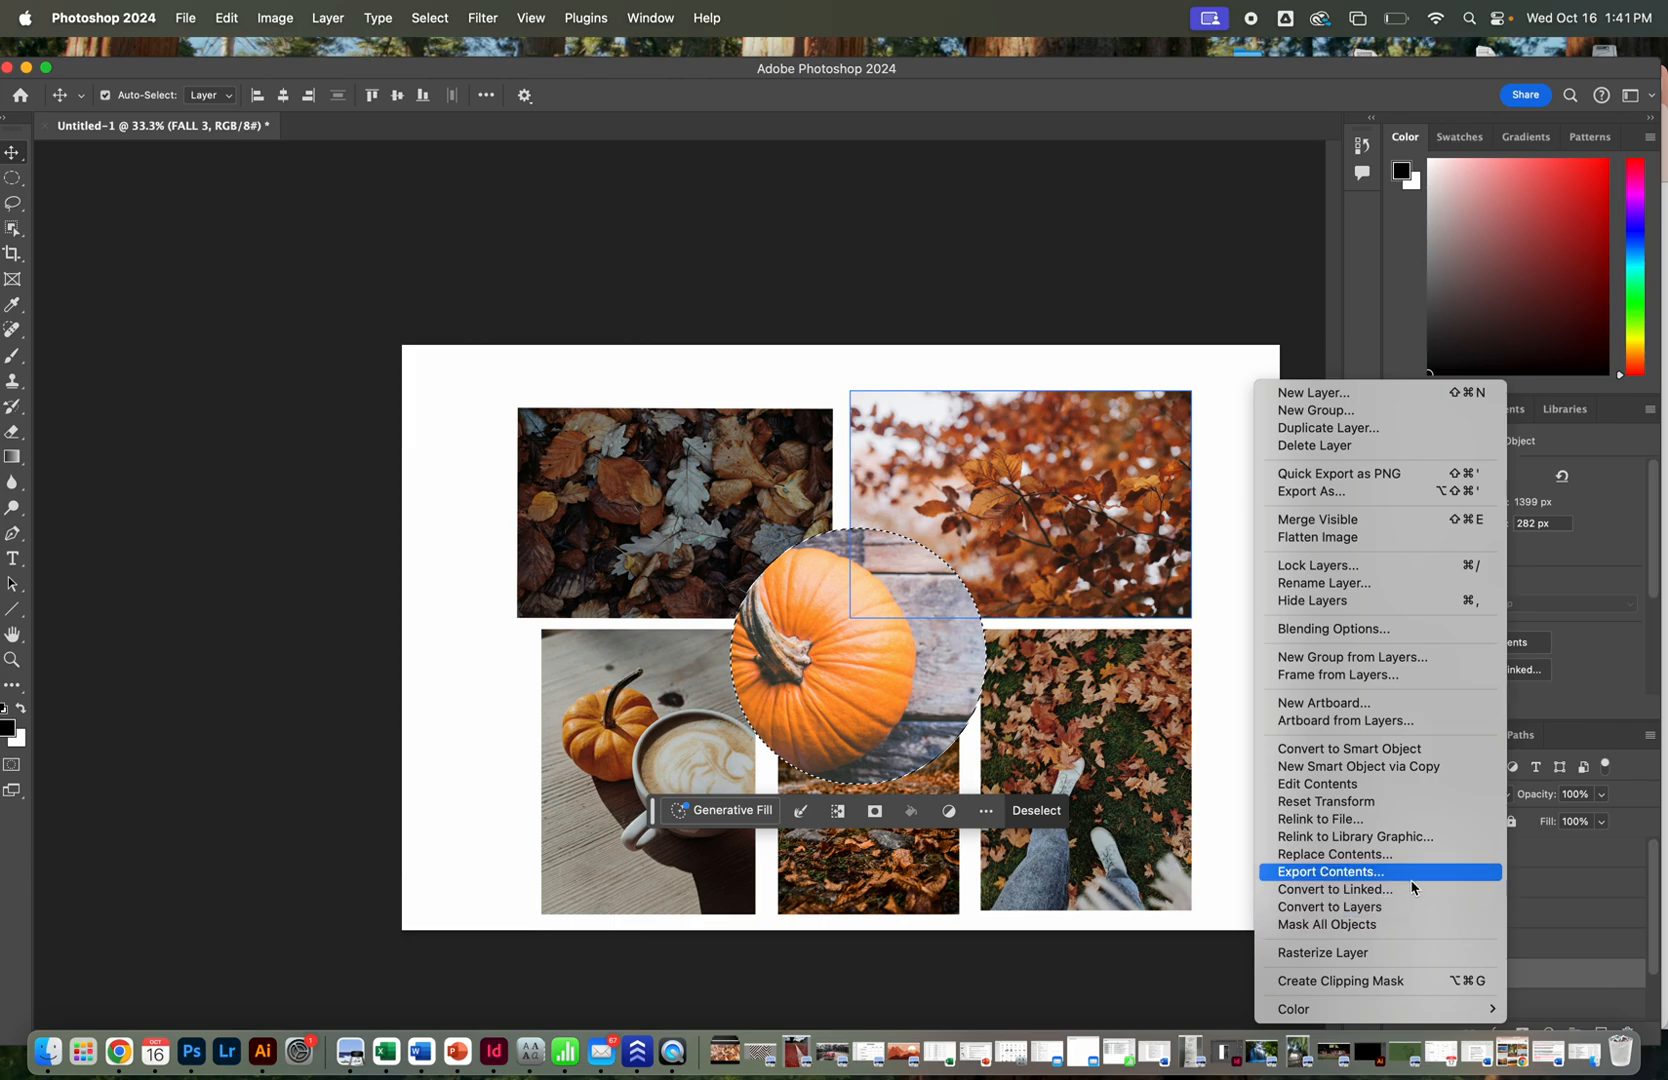
click(1389, 955)
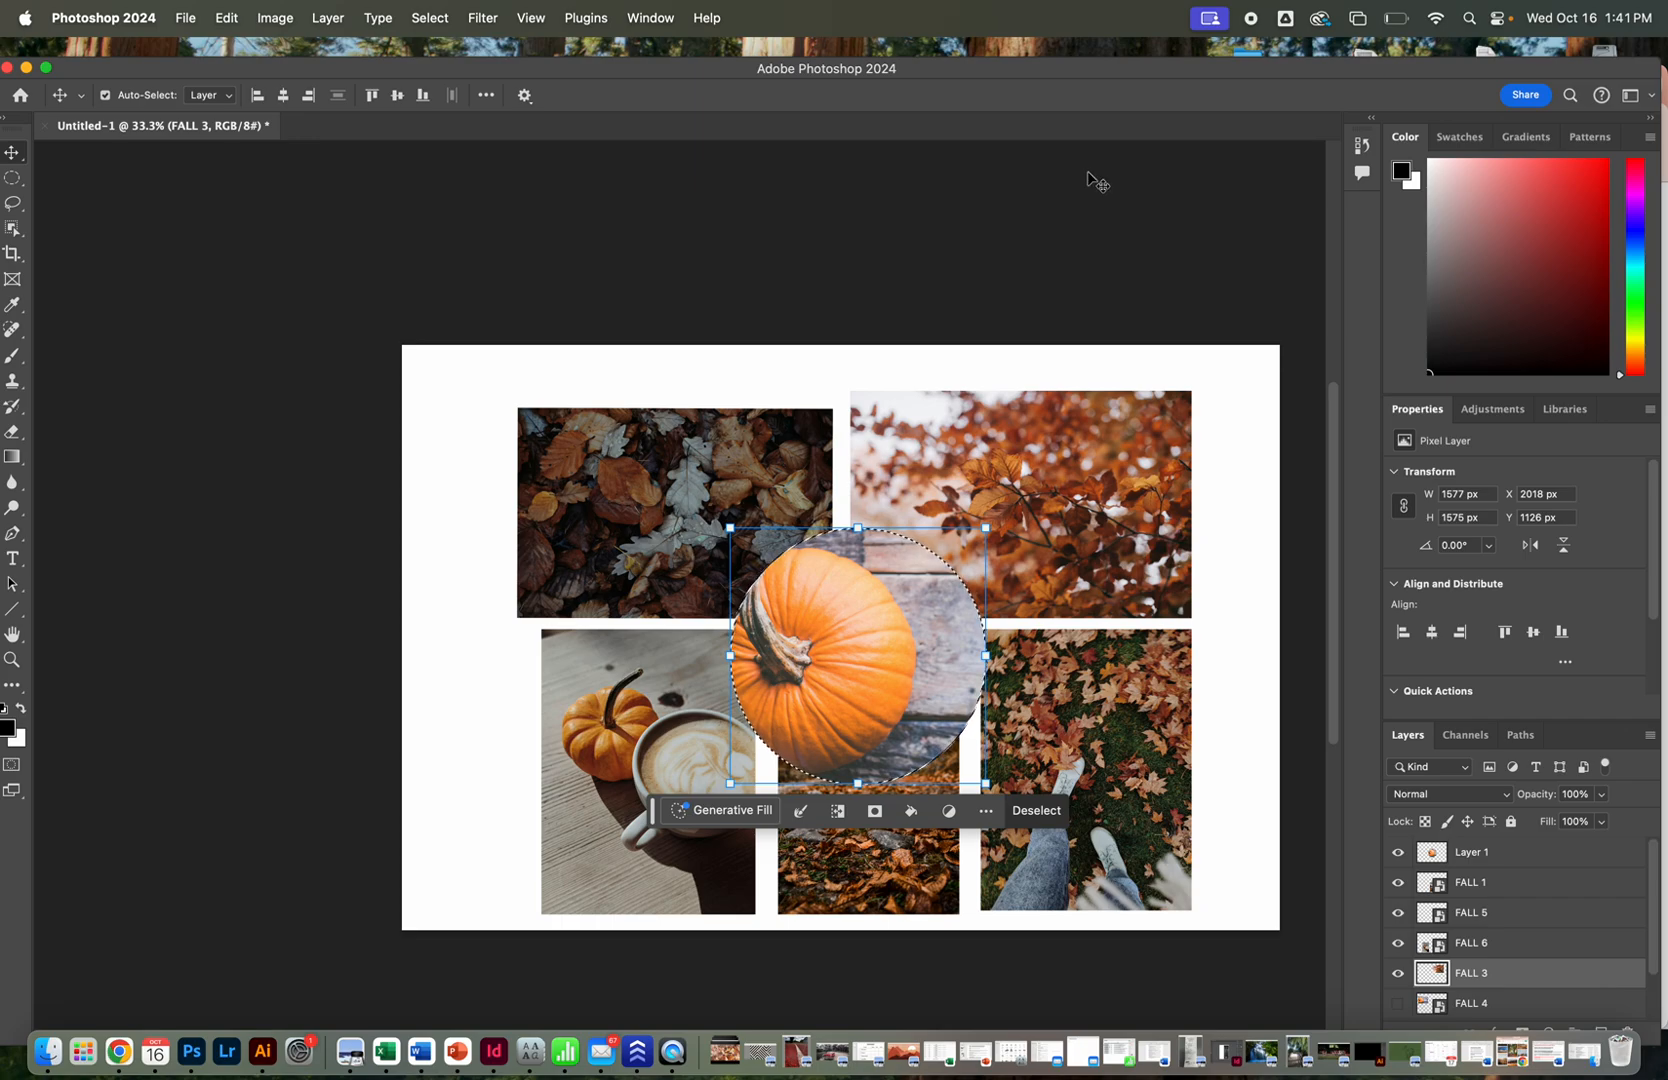
key(super+d)
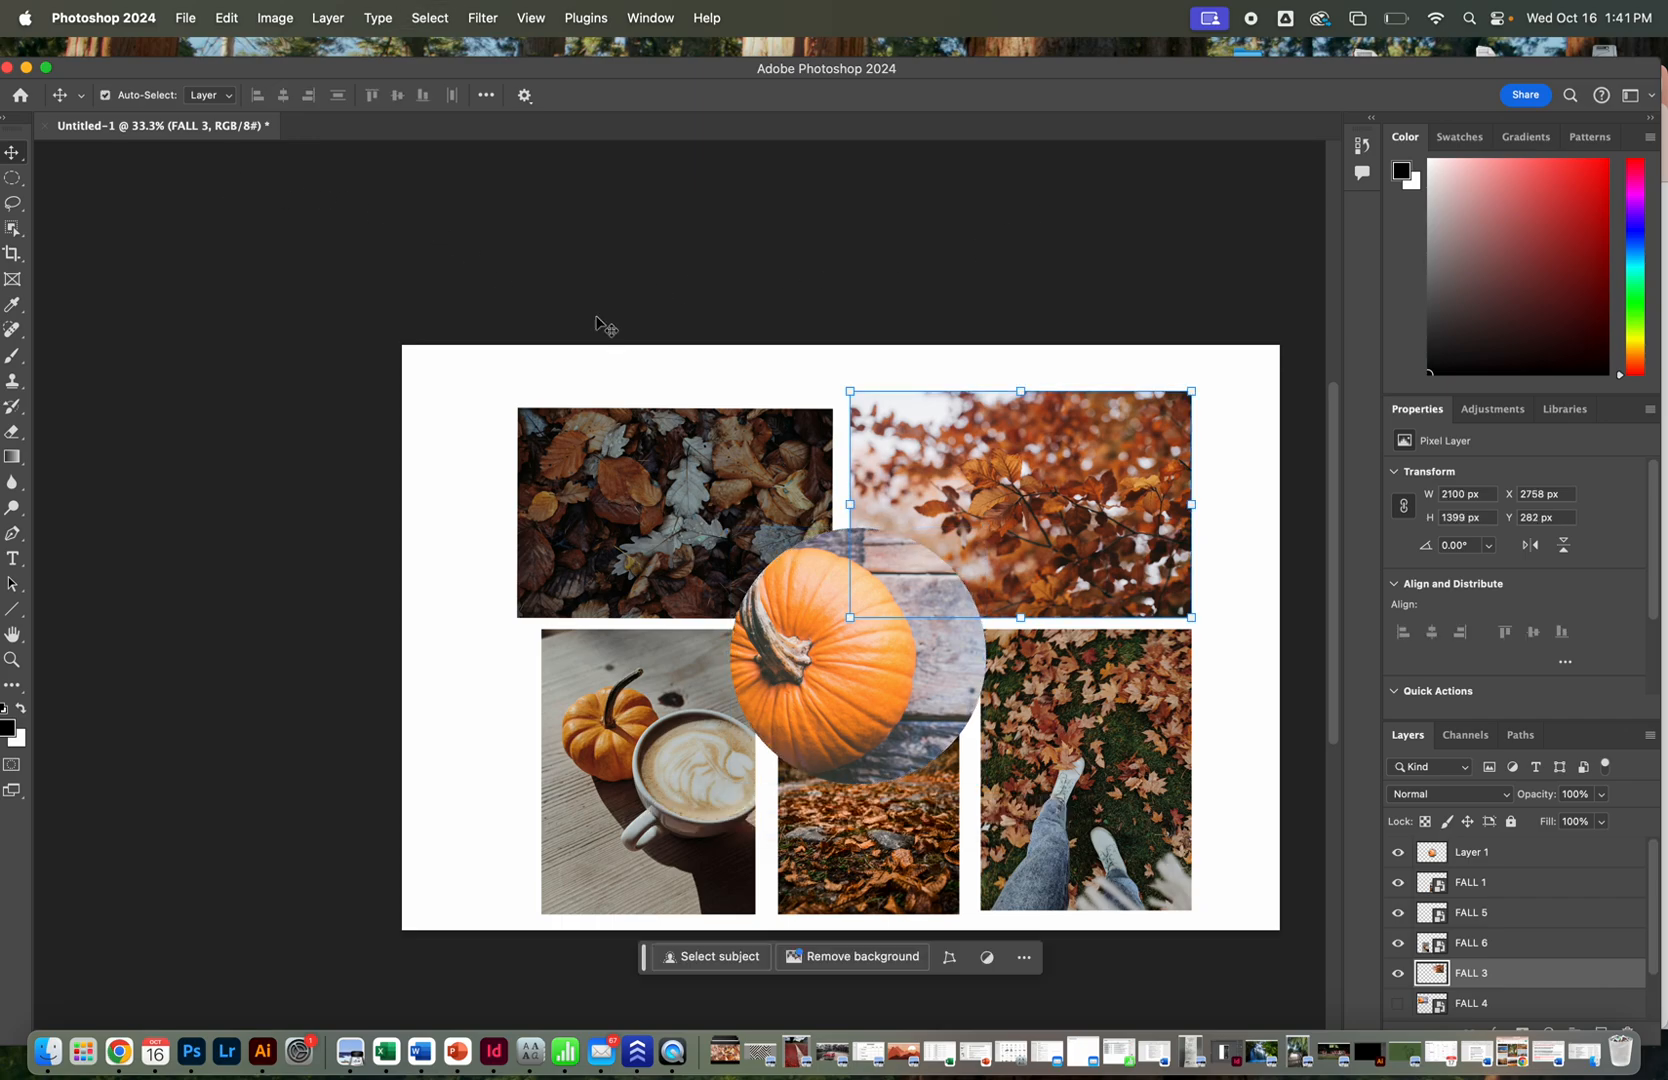
Move FALL 3 up and outward to about X 2801, Y 215 px, leaving a curved gap around the pumpkin circle.
mouse_move(992, 487)
mouse_down()
mouse_move(1021, 474)
mouse_move(1000, 474)
mouse_up()
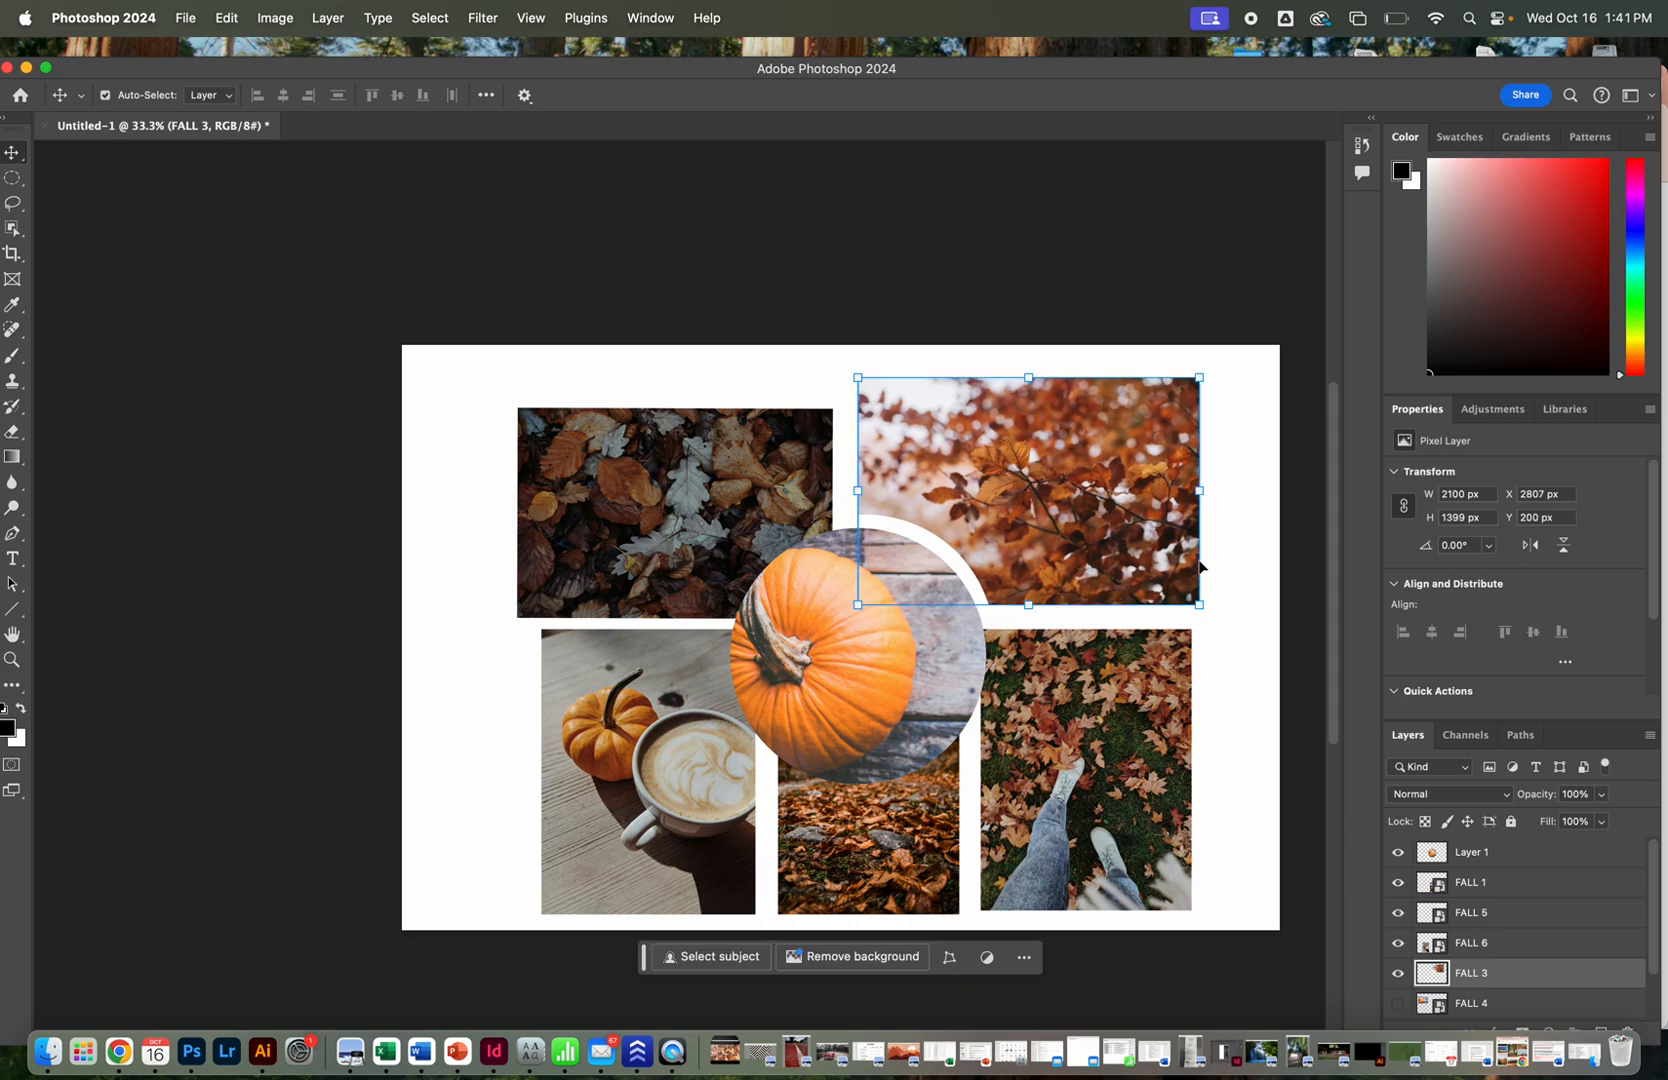
drag(1160, 570, 1159, 571)
drag(1018, 453, 1019, 455)
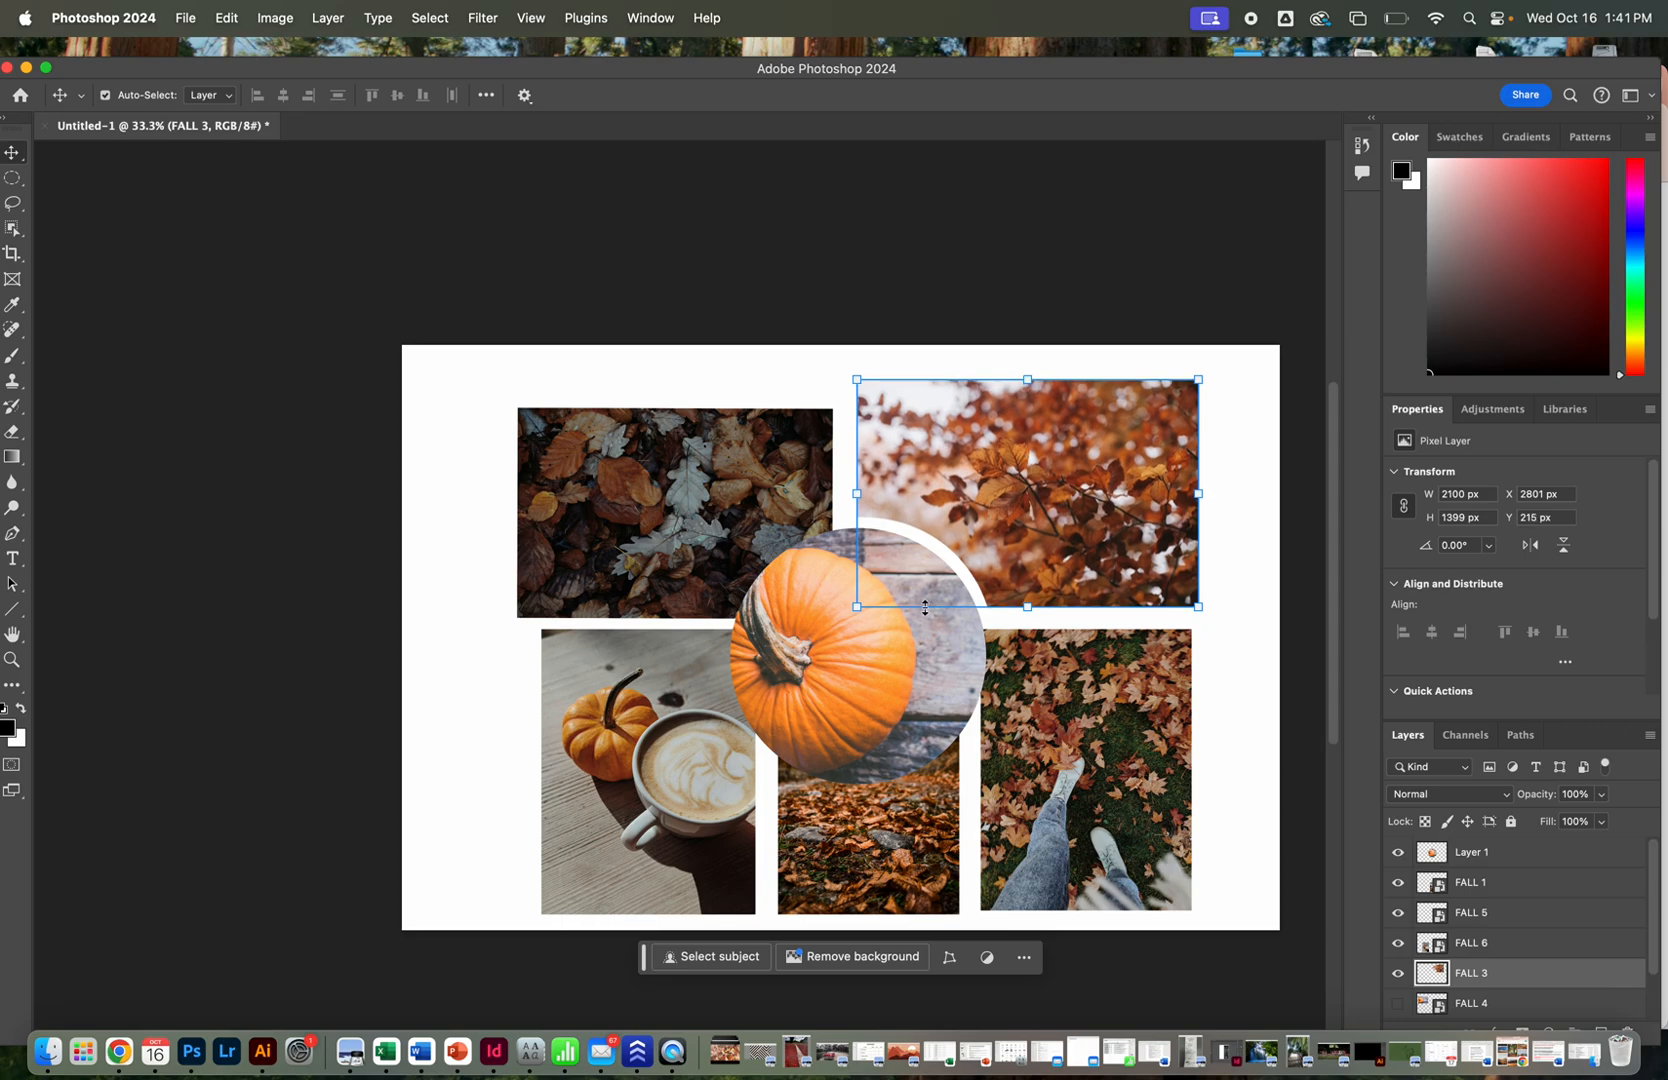
click(798, 632)
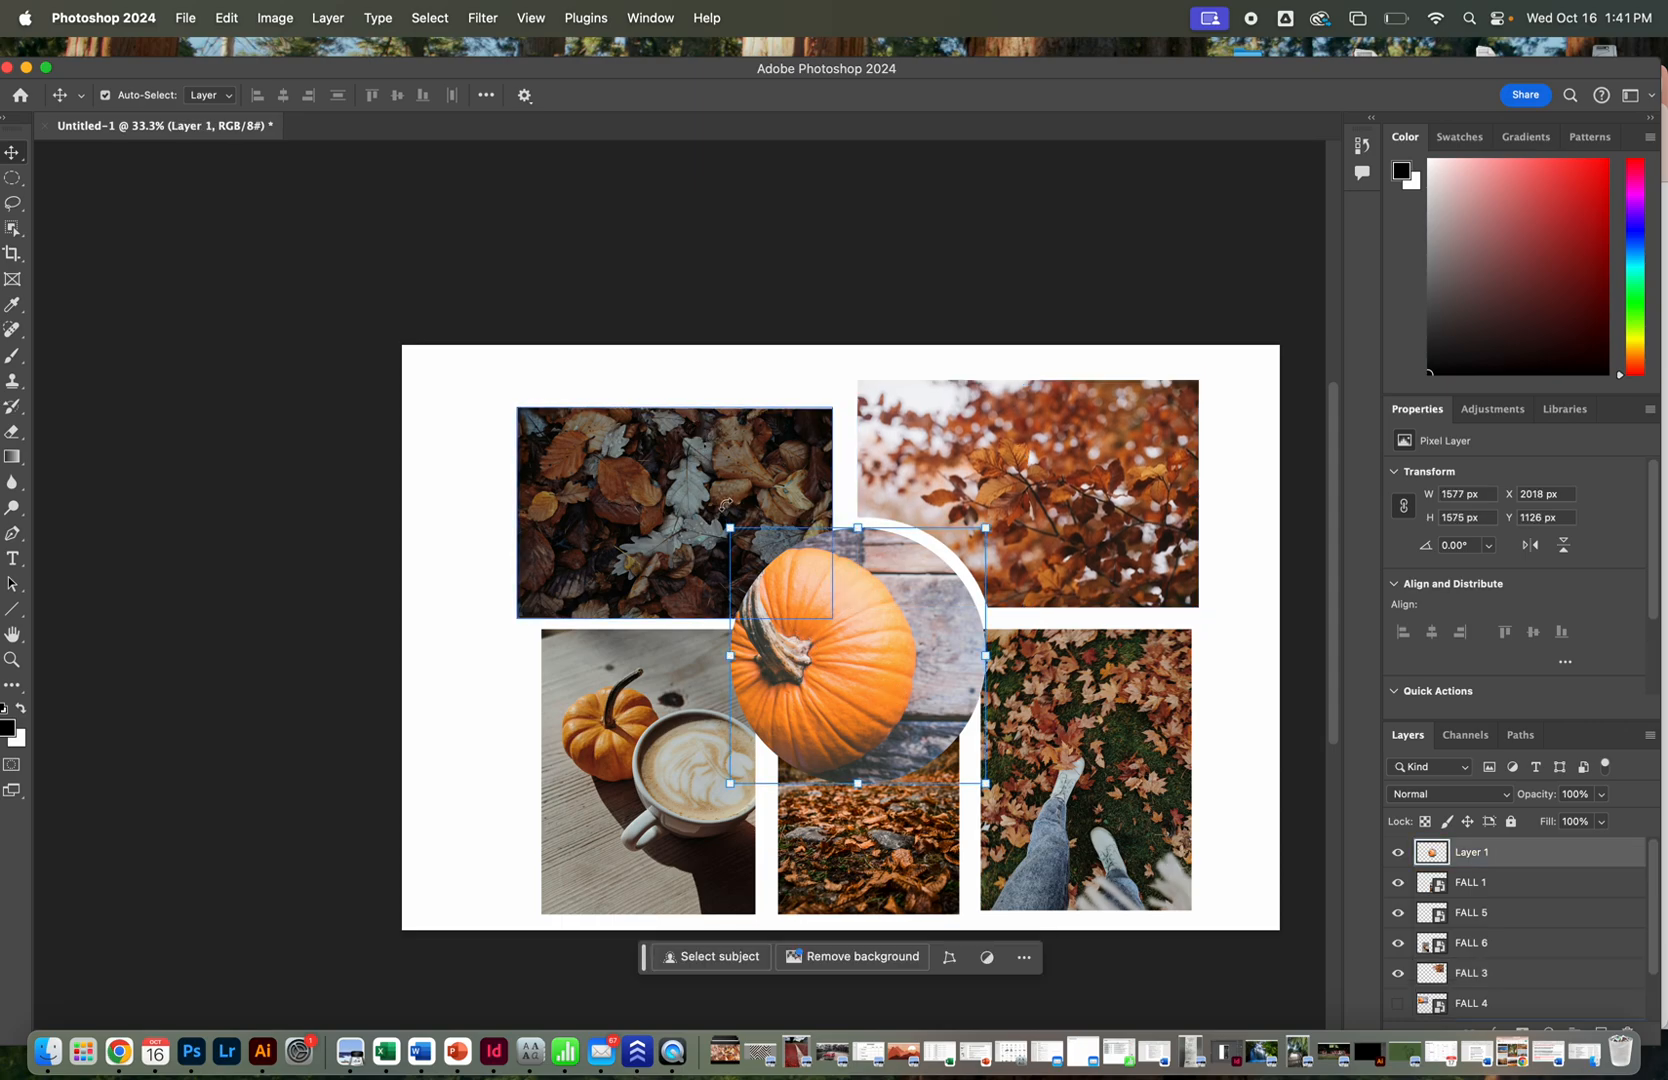
key(super+t)
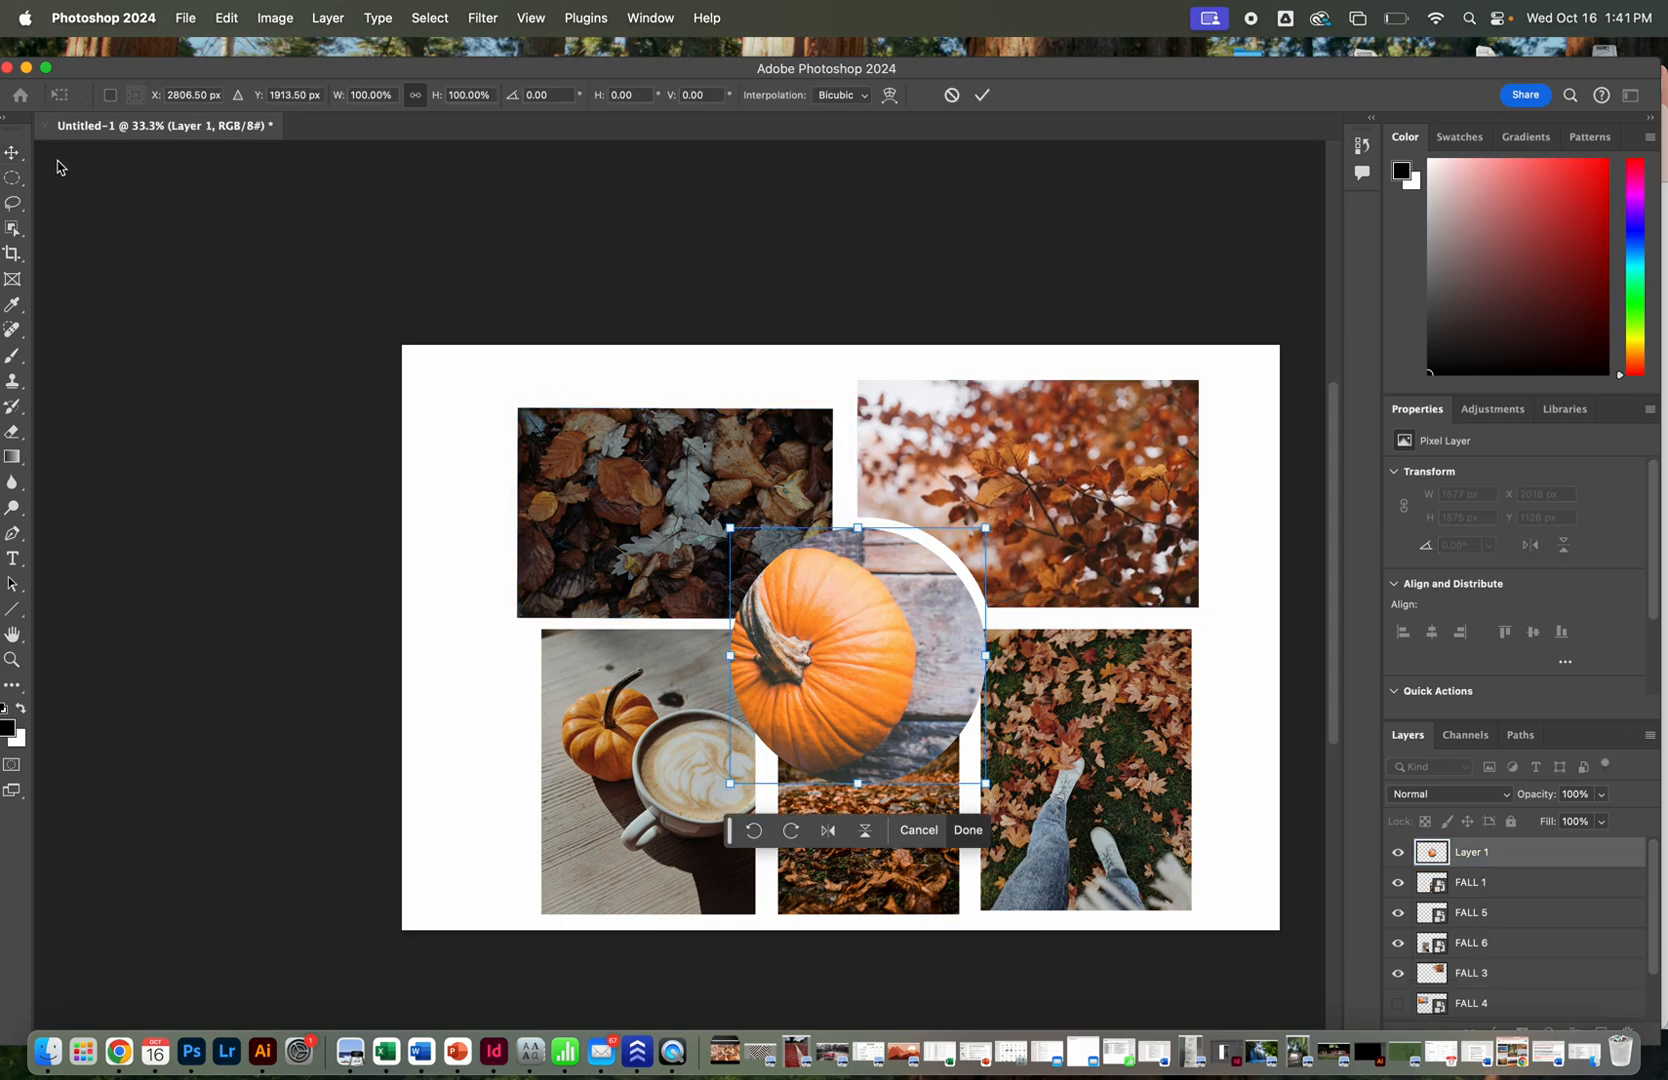
click(21, 150)
Rasterize the FALL2 dark leaves layer.
click(549, 487)
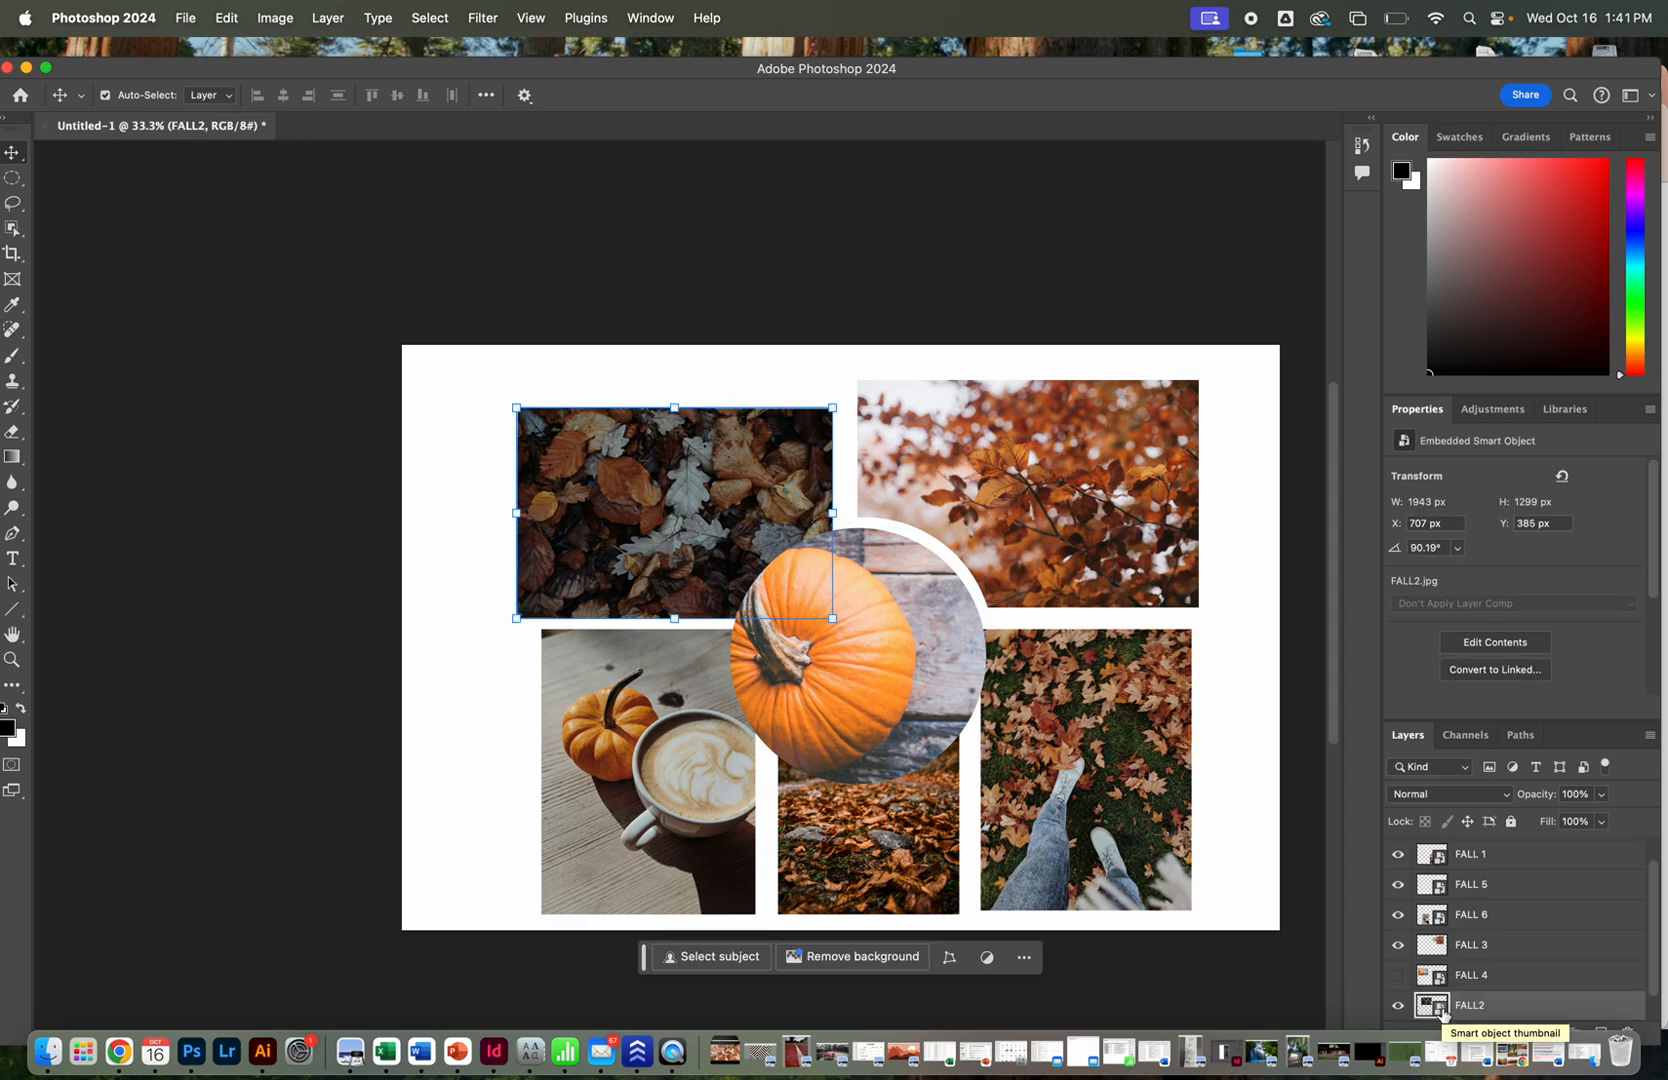
right_click(1465, 1008)
click(1415, 953)
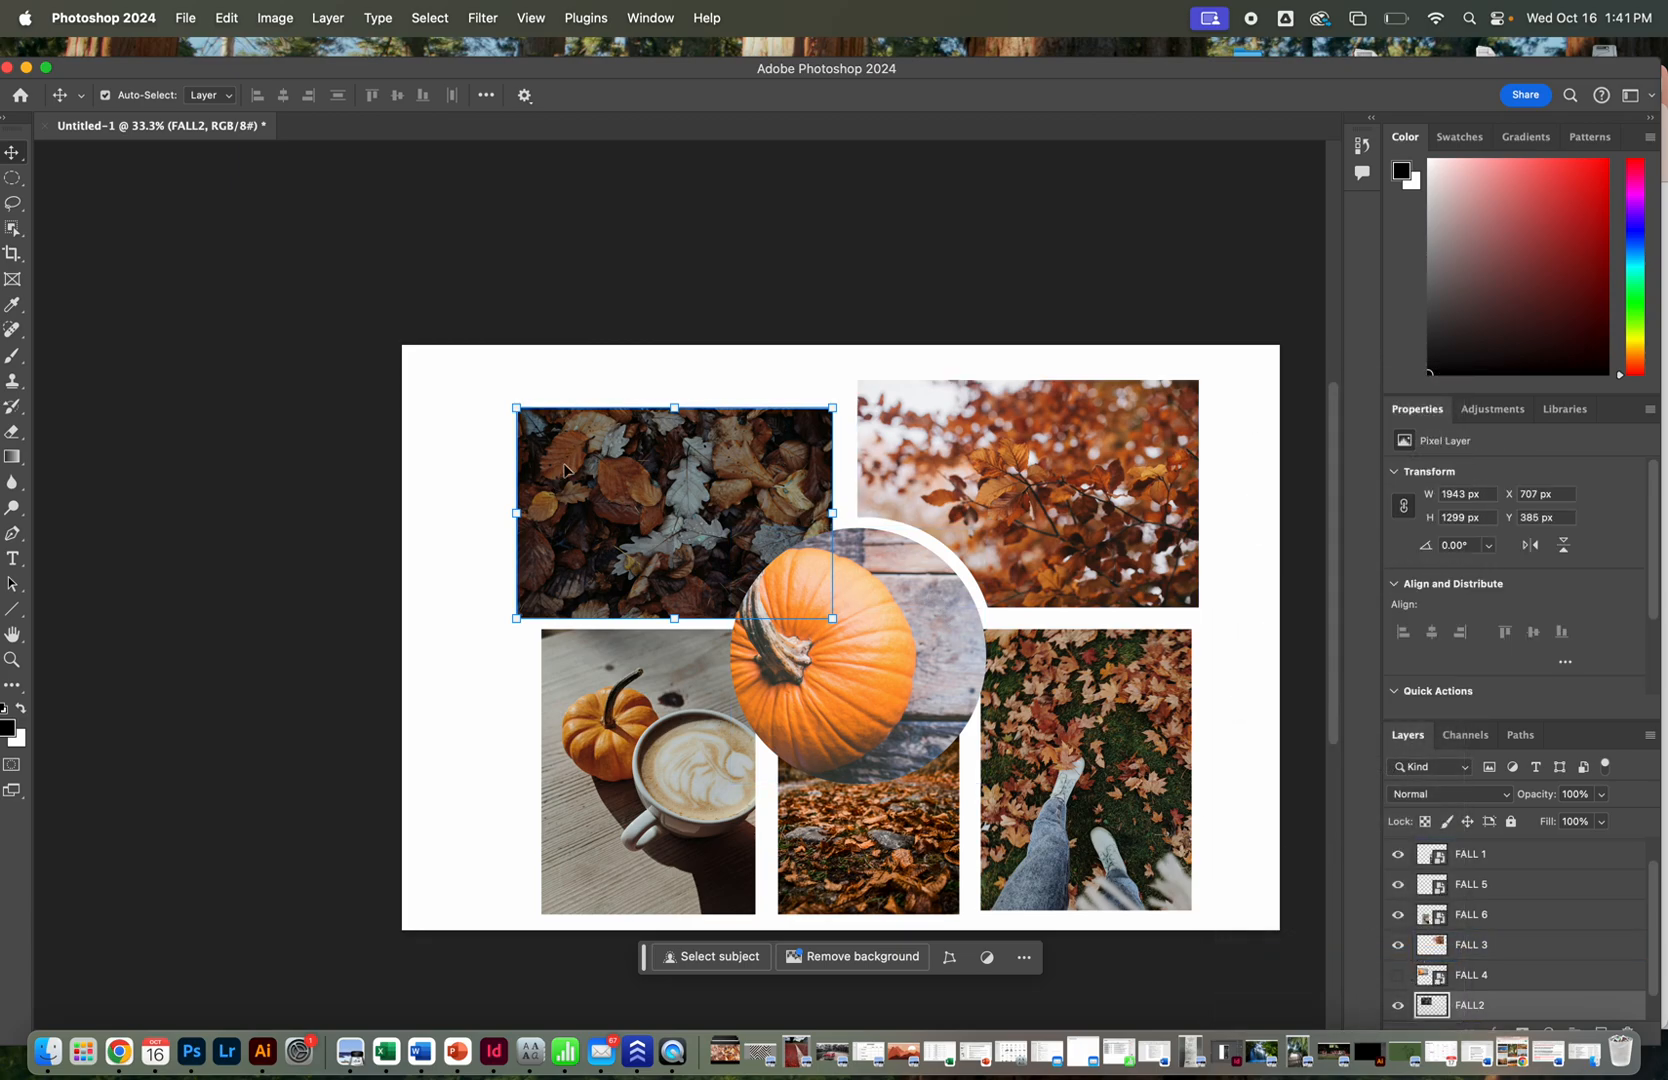
Cut the pumpkin circle's outline out of FALL2 and move the photo up to about Y 316 px.
click(915, 705)
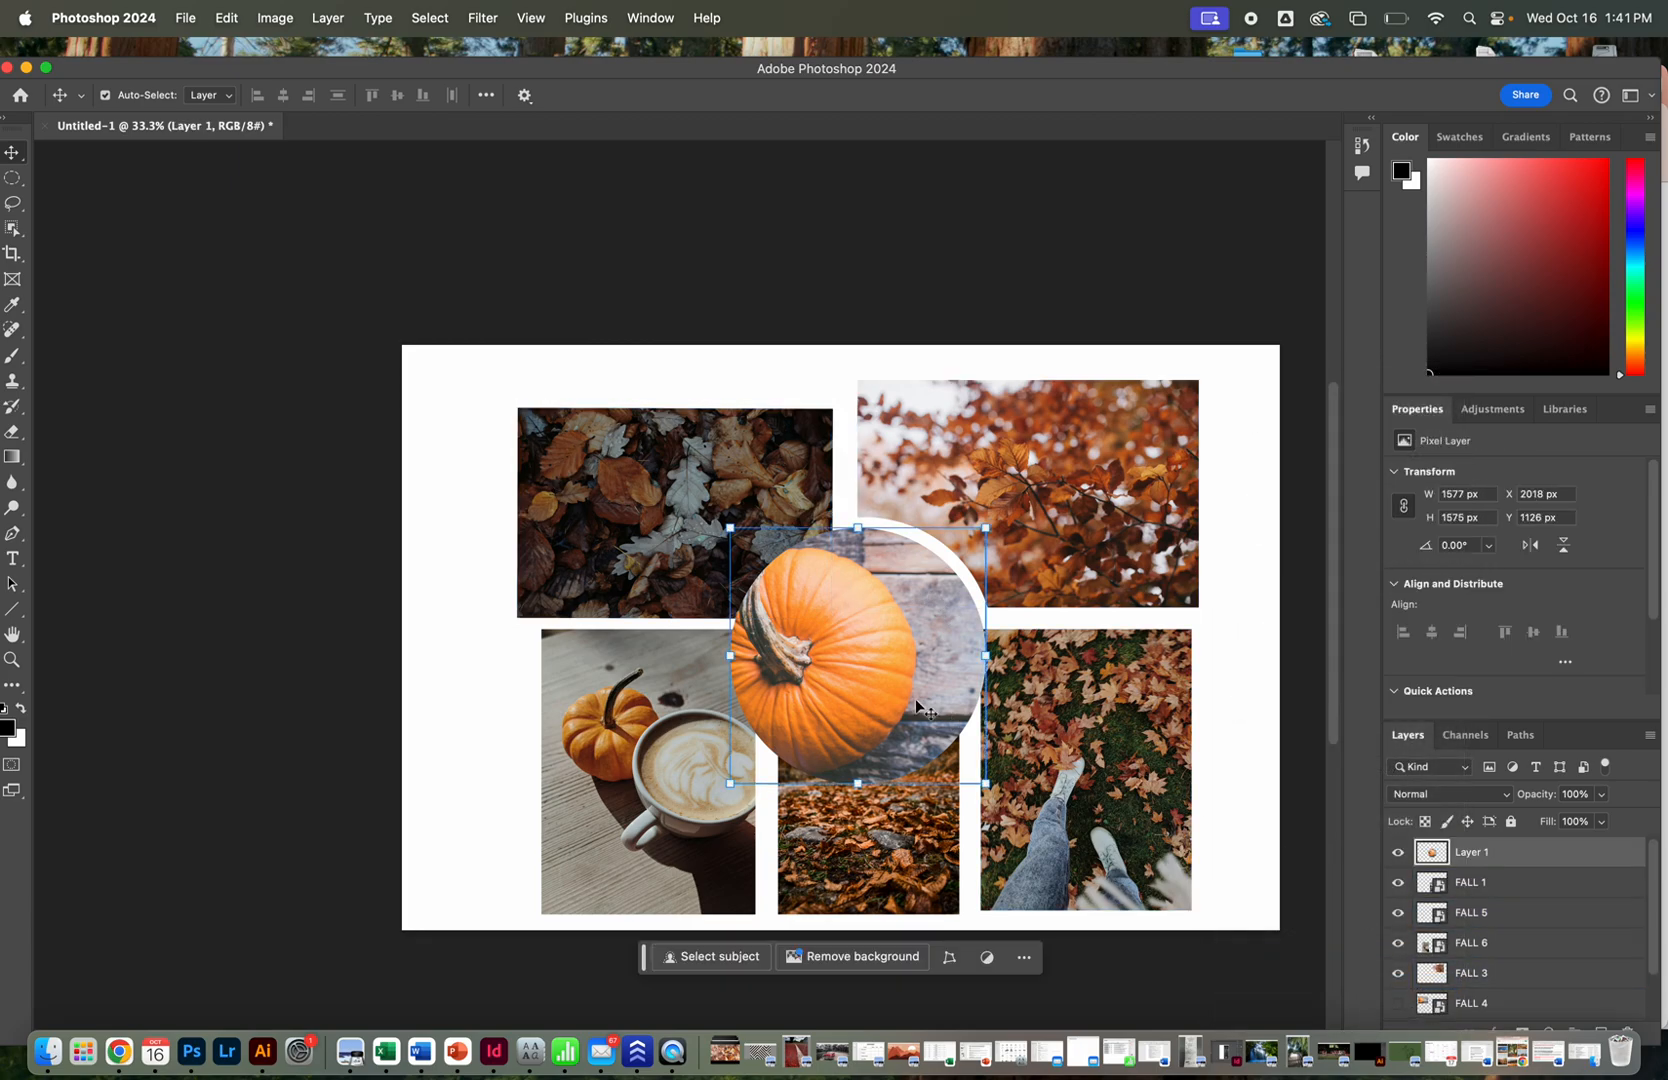
super+click(1430, 853)
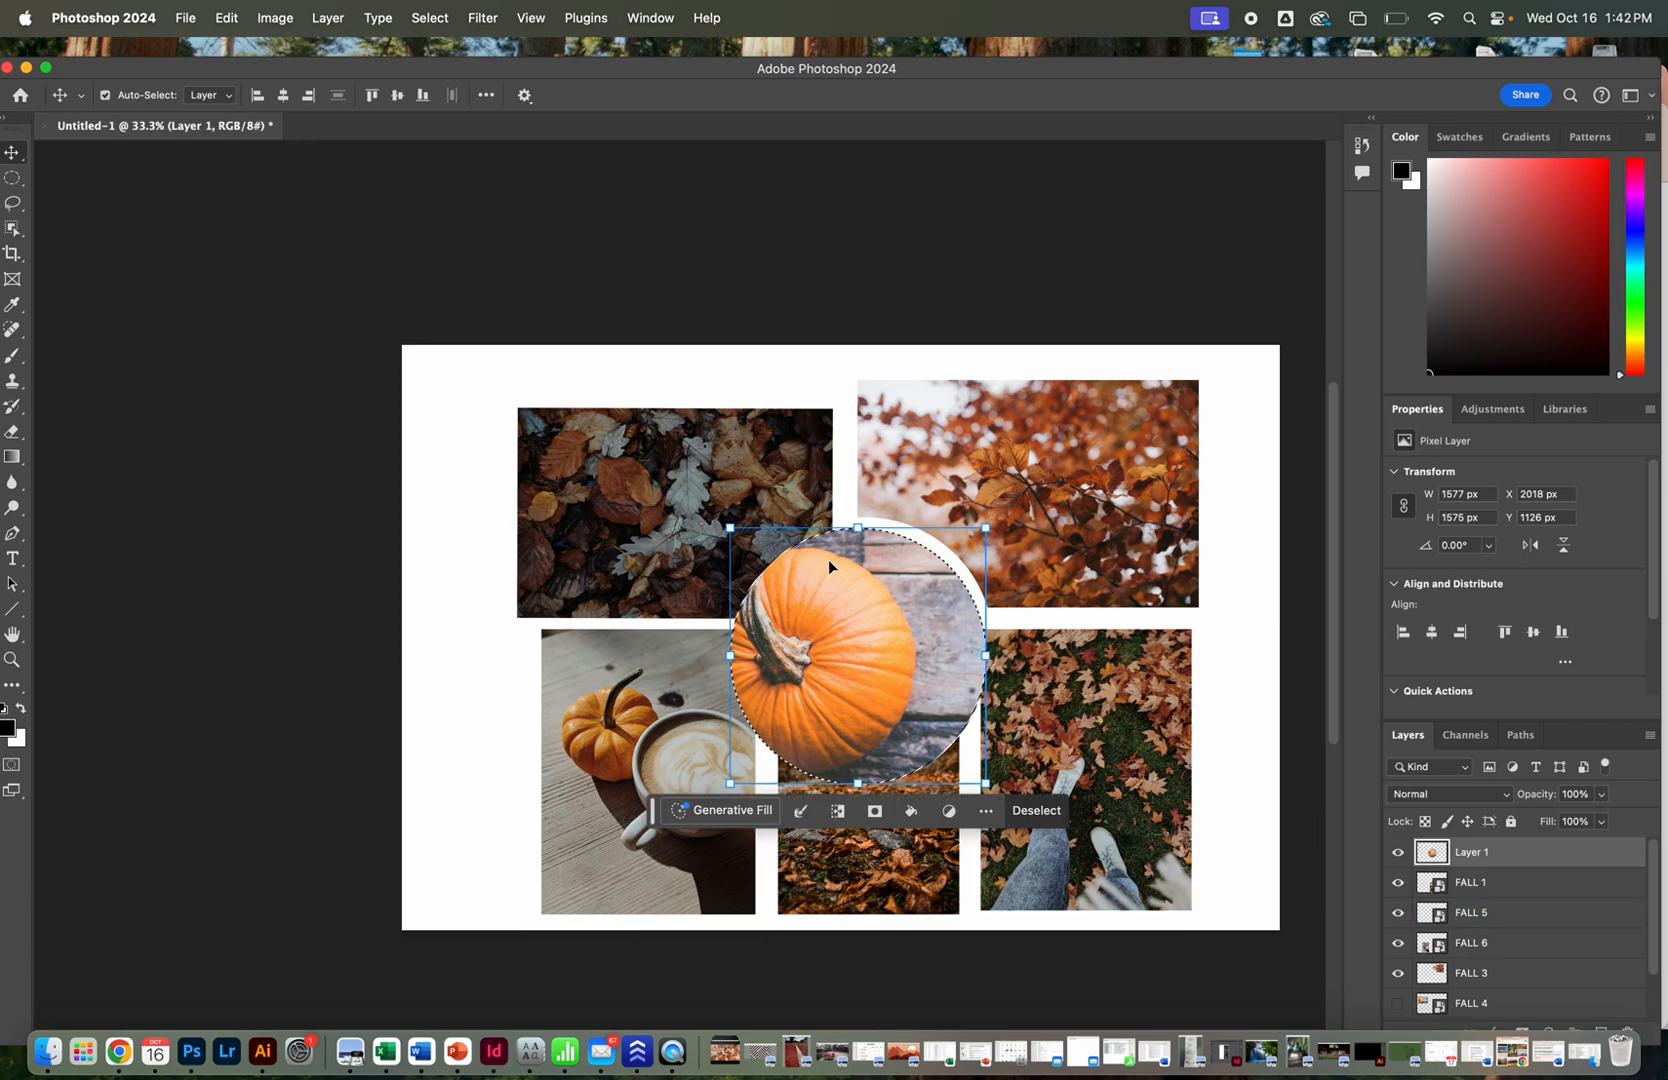
click(648, 463)
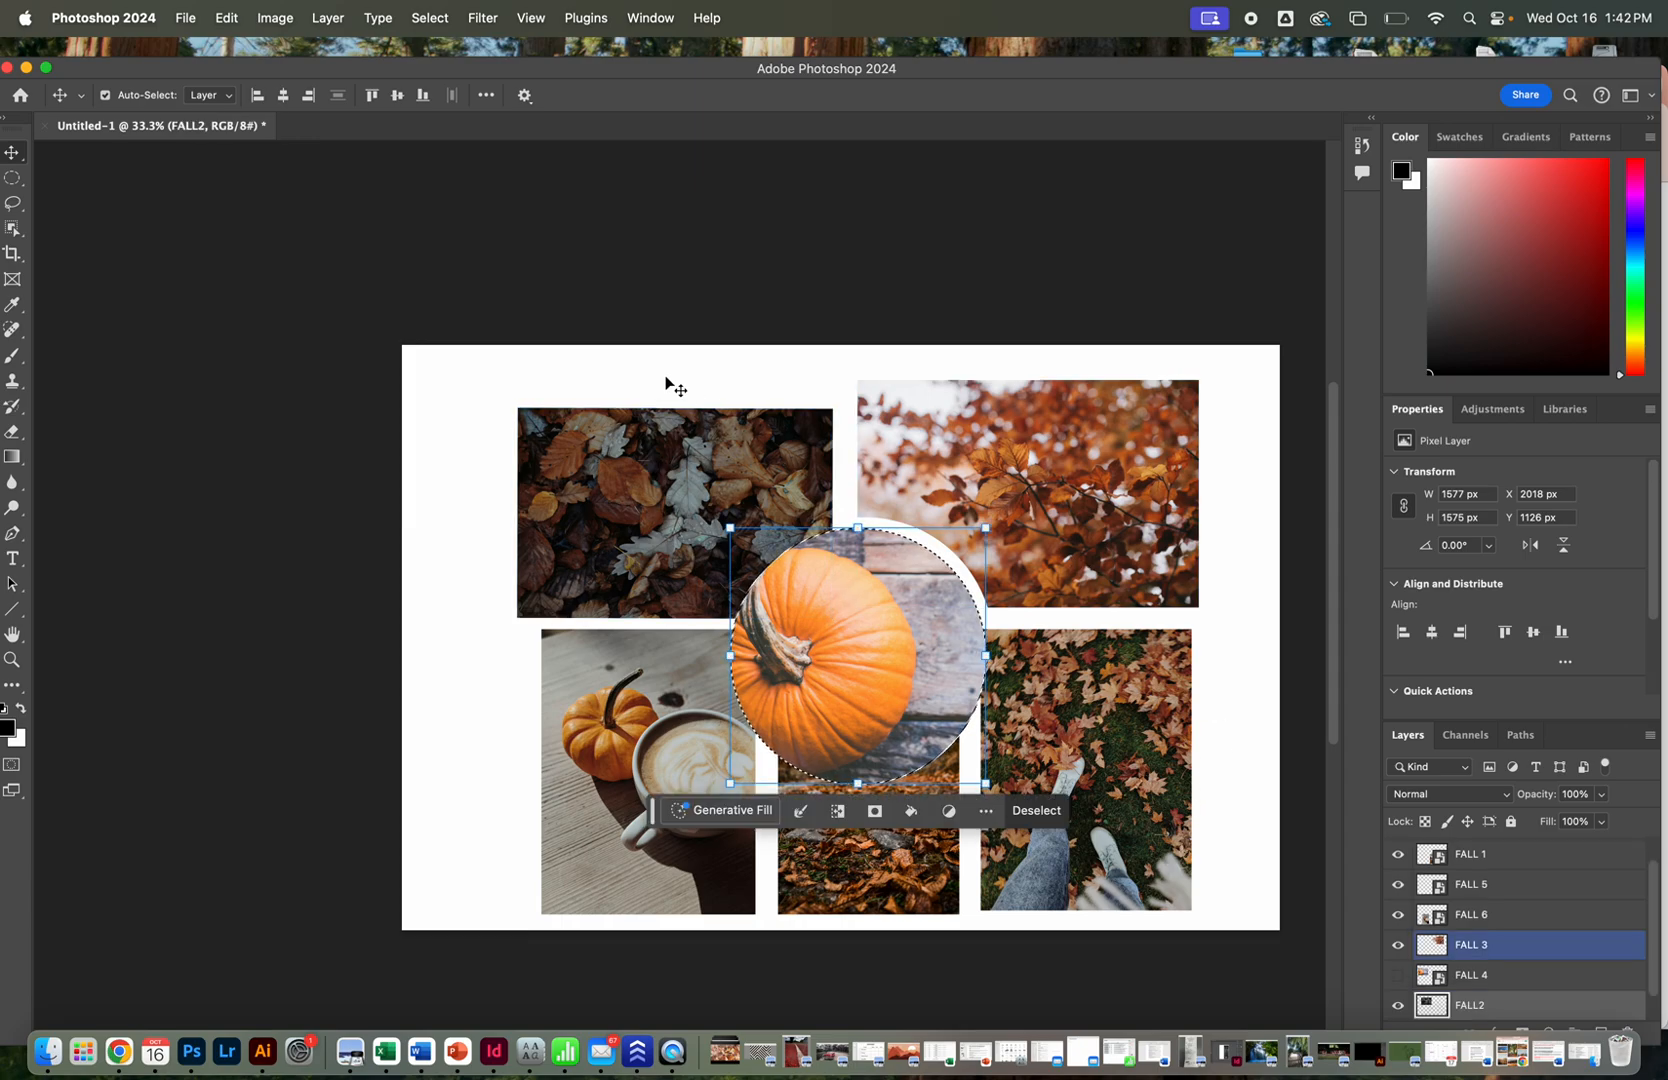
click(699, 439)
click(728, 534)
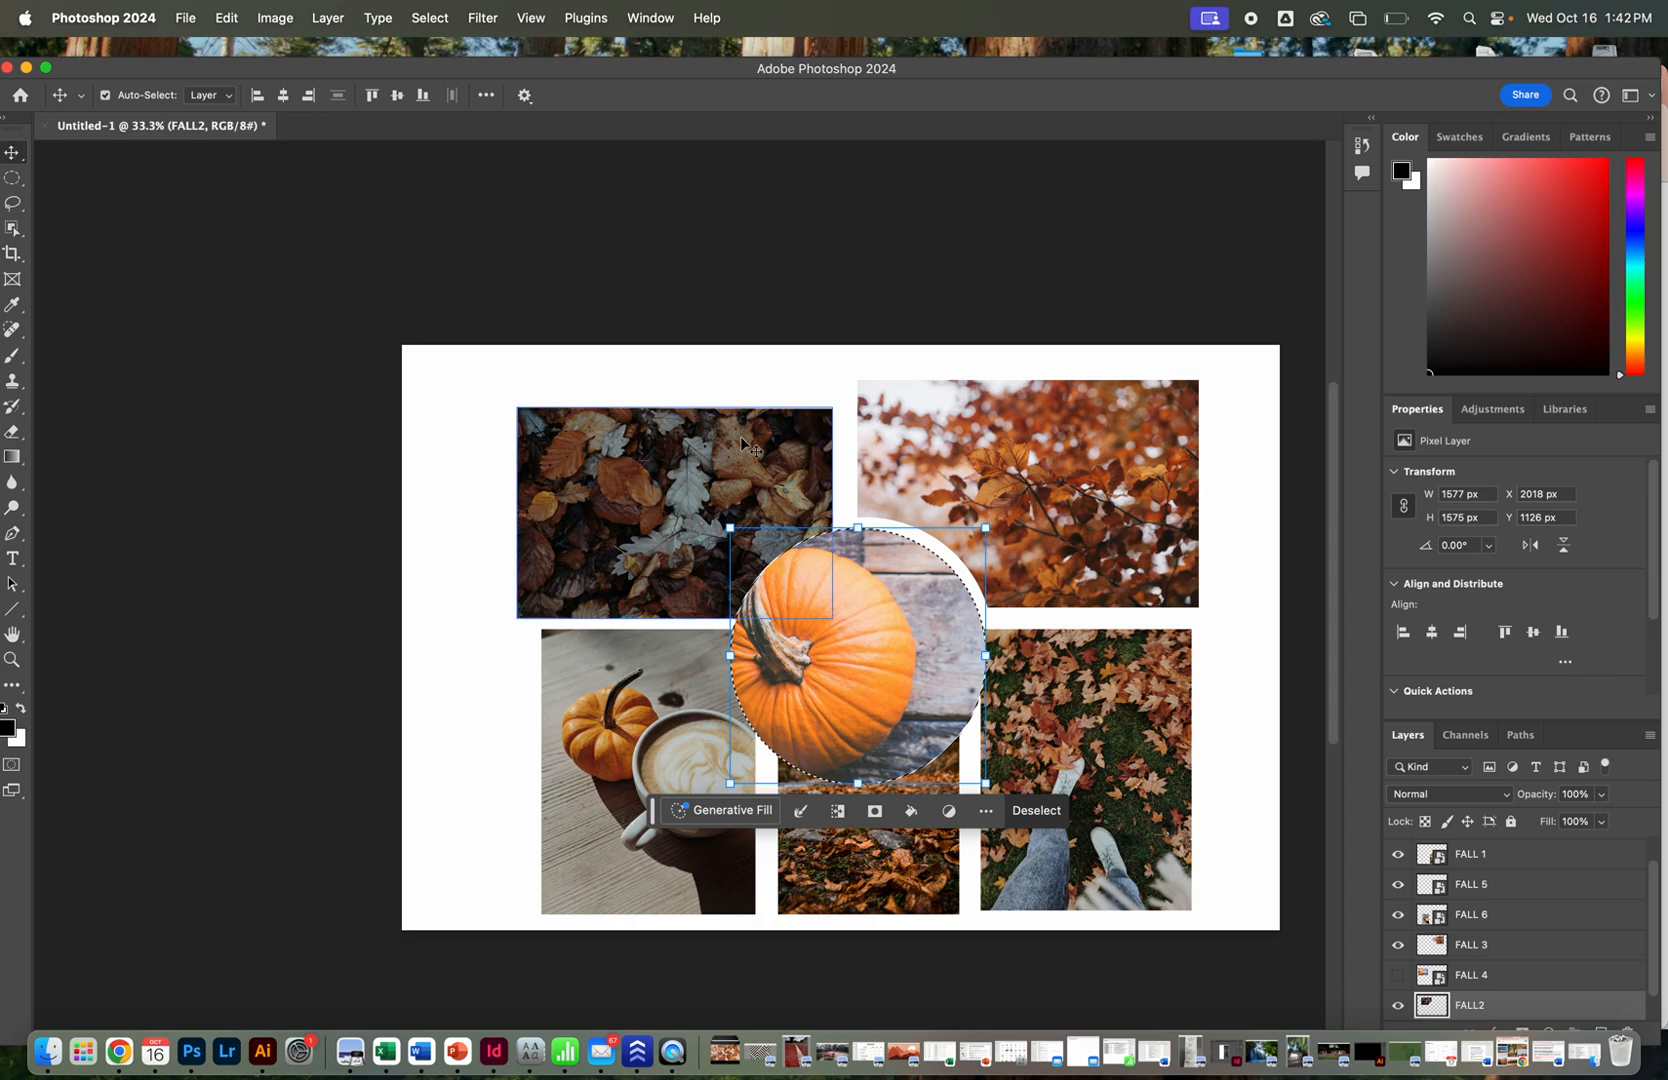
click(727, 367)
drag(703, 470, 671, 446)
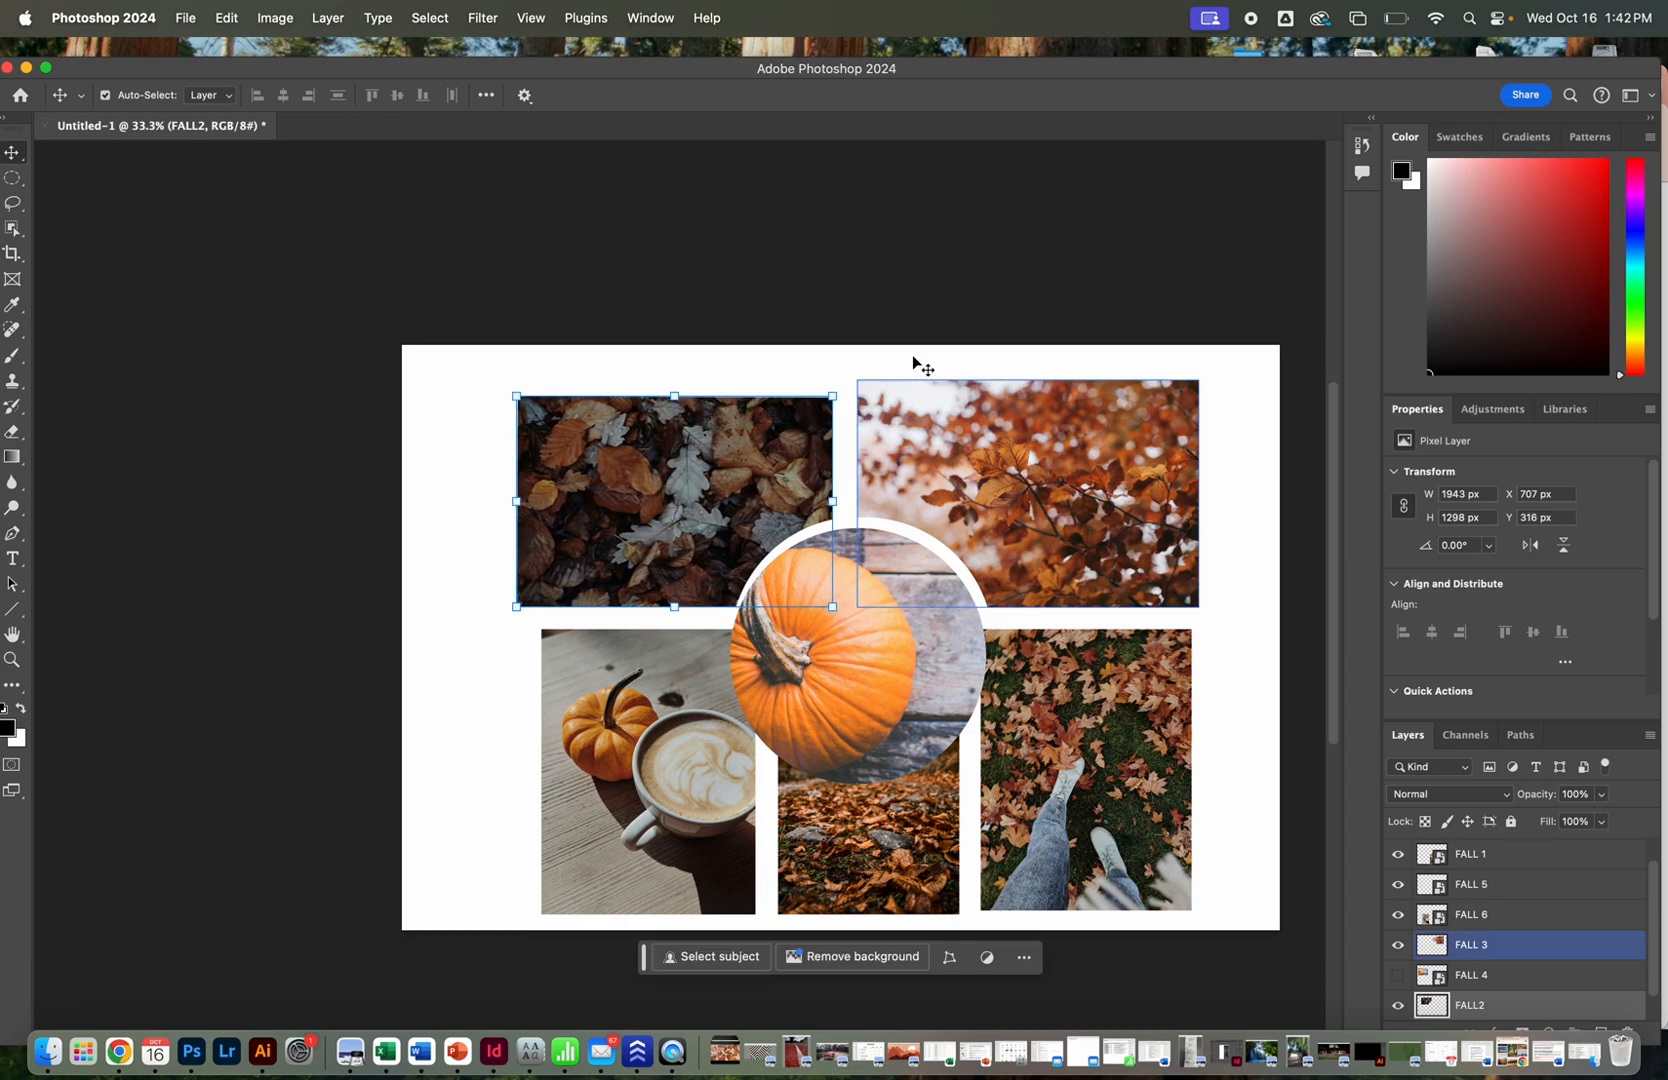
Try scaling FALL 3 down to about 92.78% to match FALL2's height, and undo the scaling.
click(934, 354)
click(1033, 418)
key(ctrl+t)
drag(1032, 378, 1030, 388)
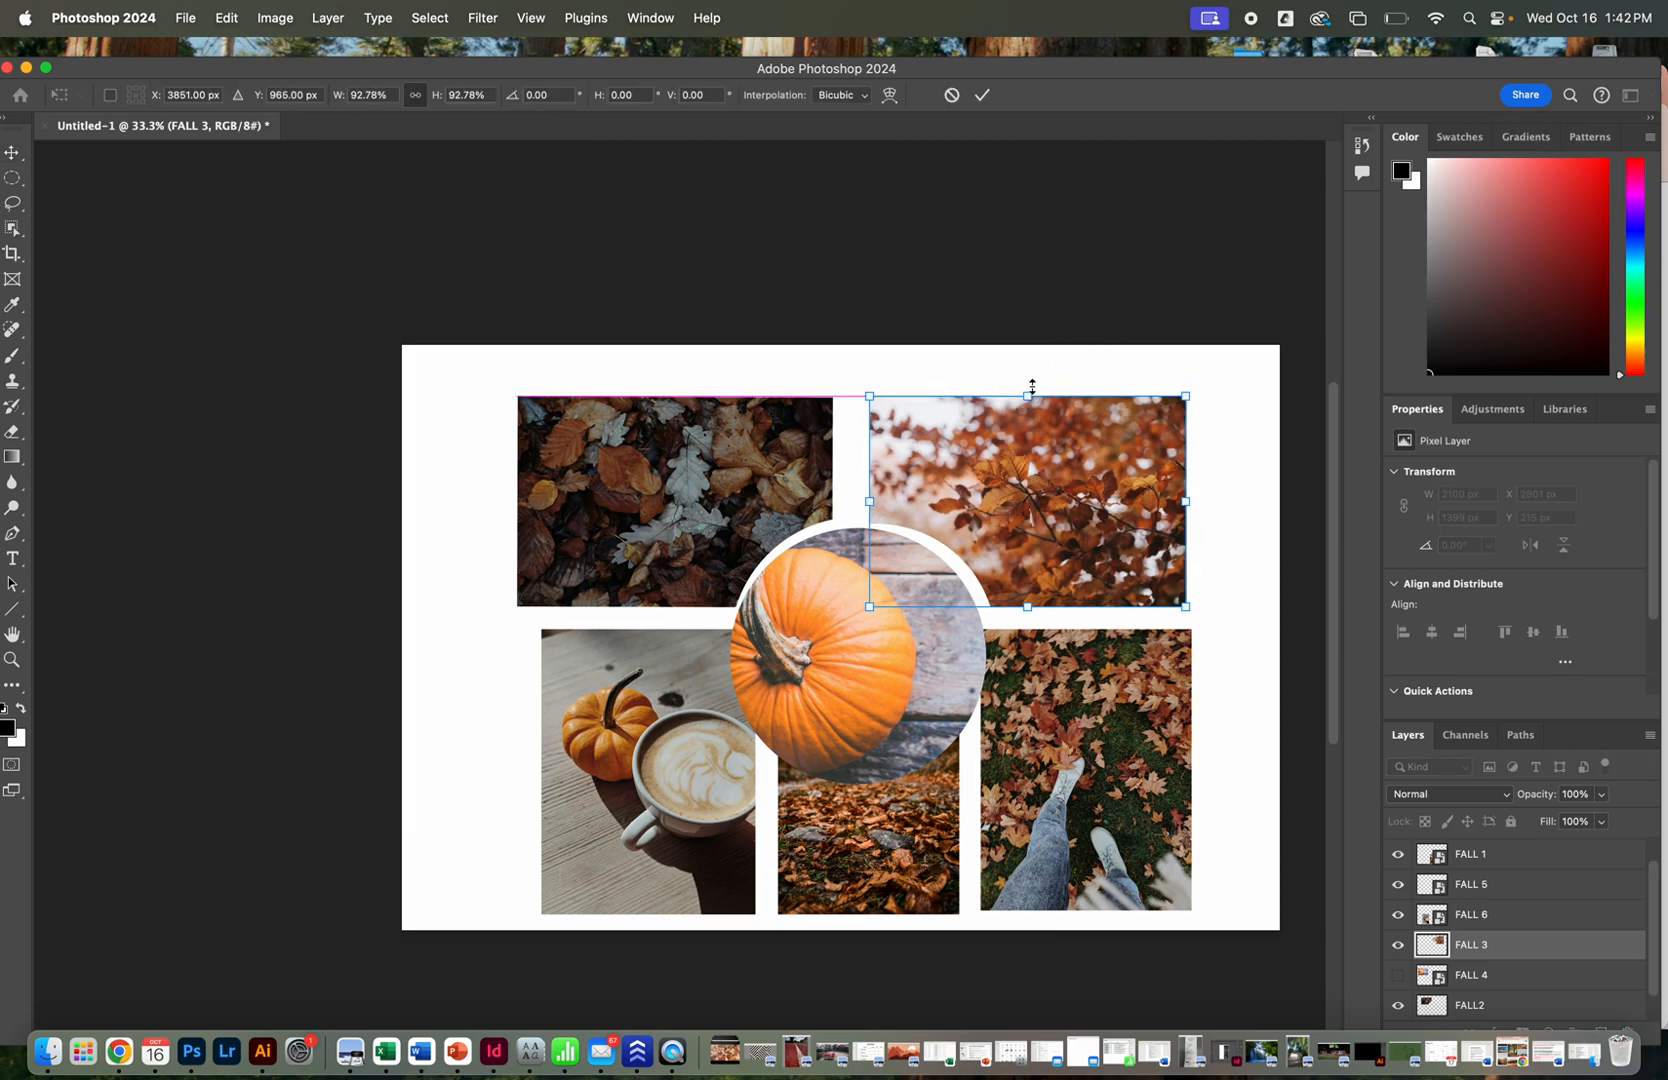
drag(1042, 518, 1036, 512)
key(super+z)
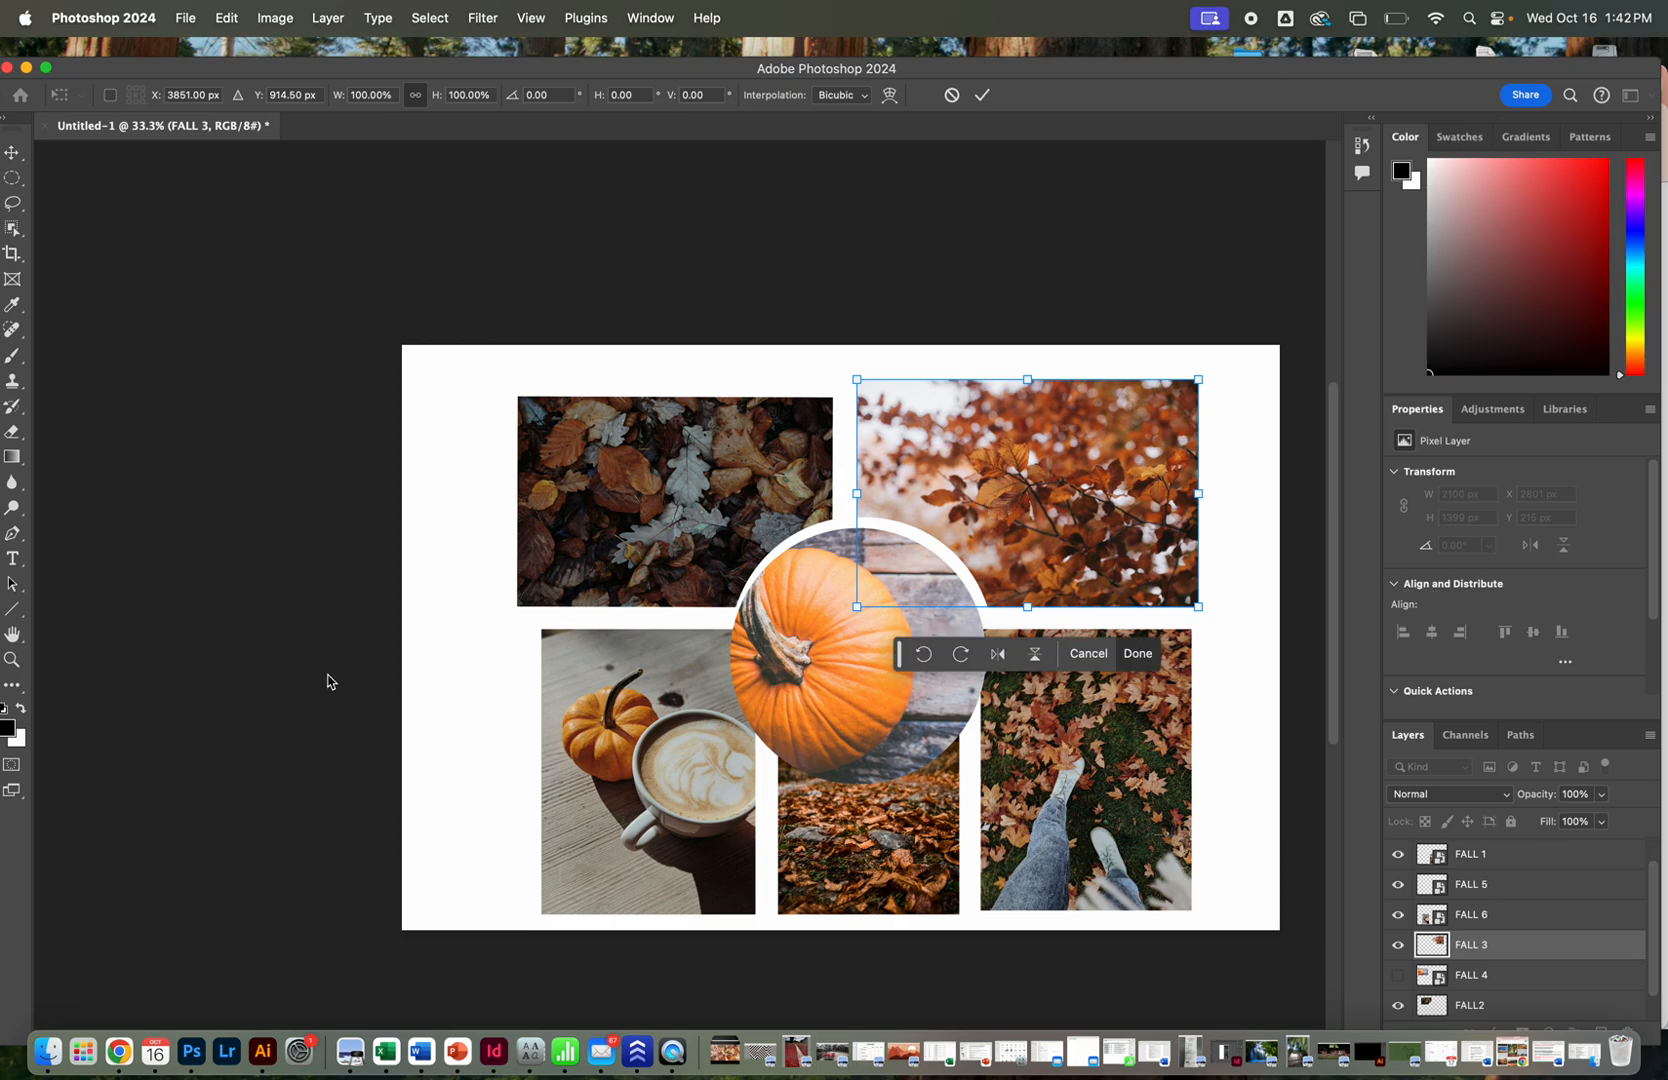
key(Return)
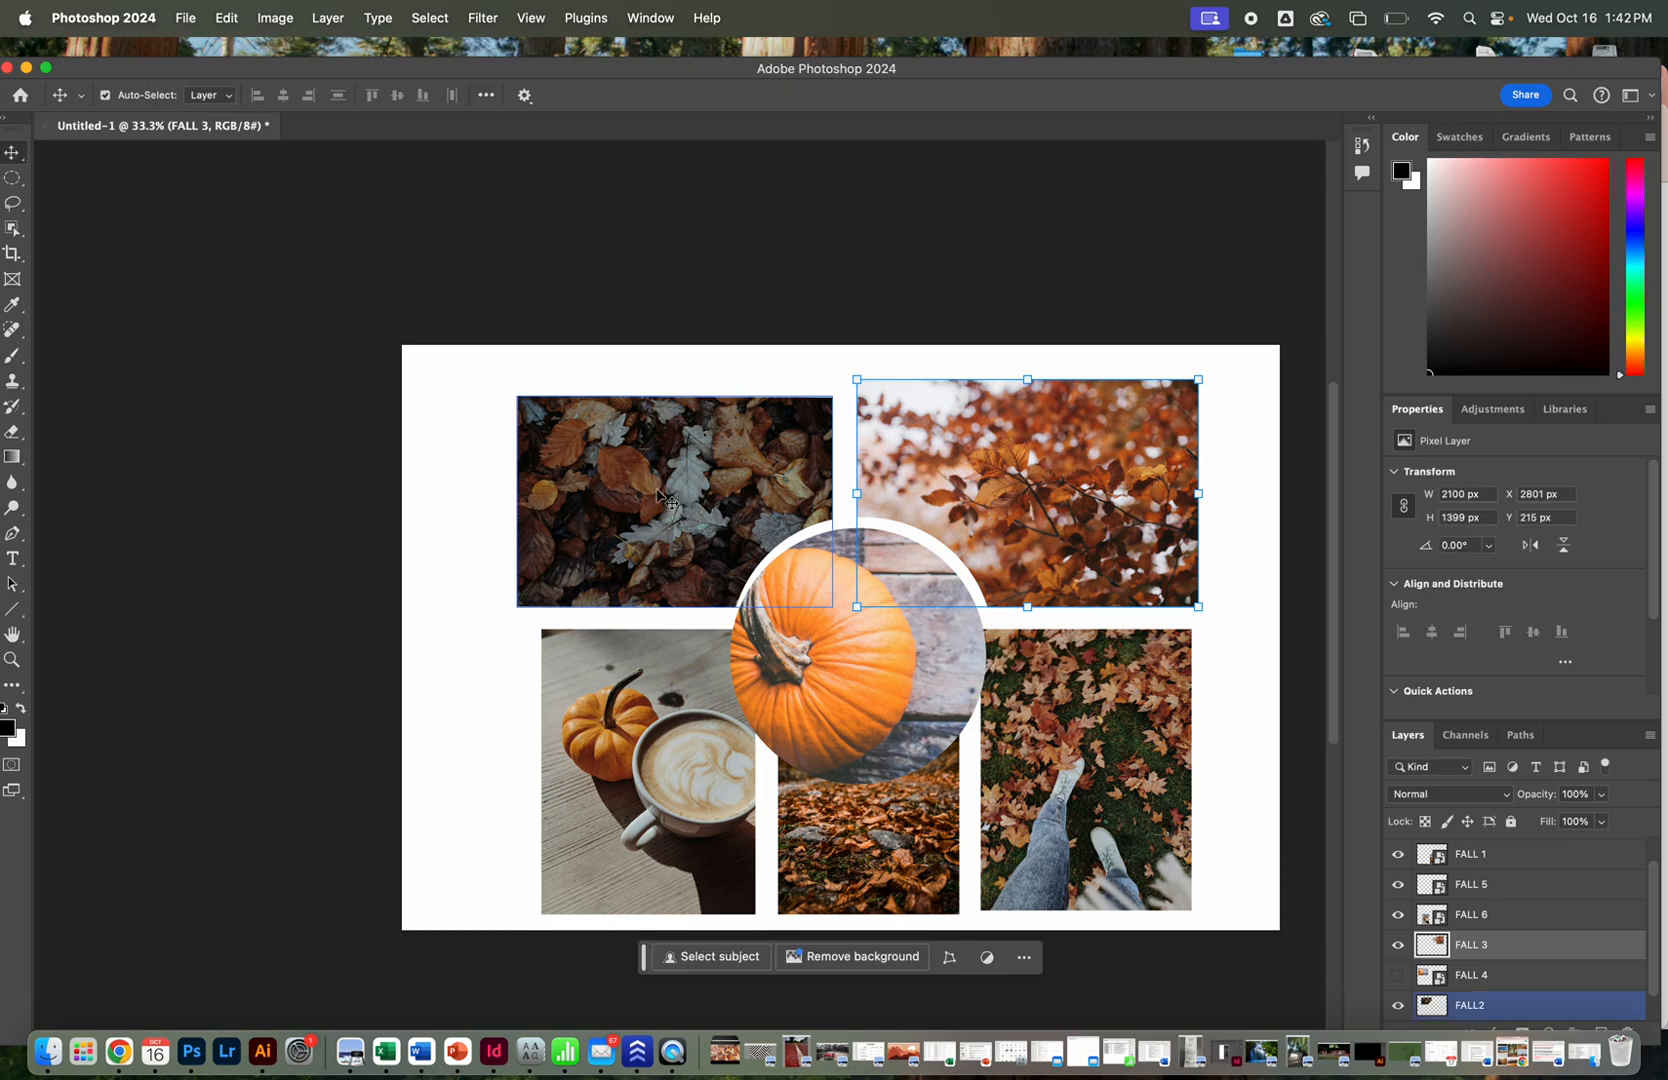
Nudge FALL 3 slightly left to X 2789 px.
key(Left)
key(Left)
key(Left)
key(Left)
key(Left)
key(Left)
key(Left)
key(Left)
key(Left)
key(Left)
key(Left)
key(Left)
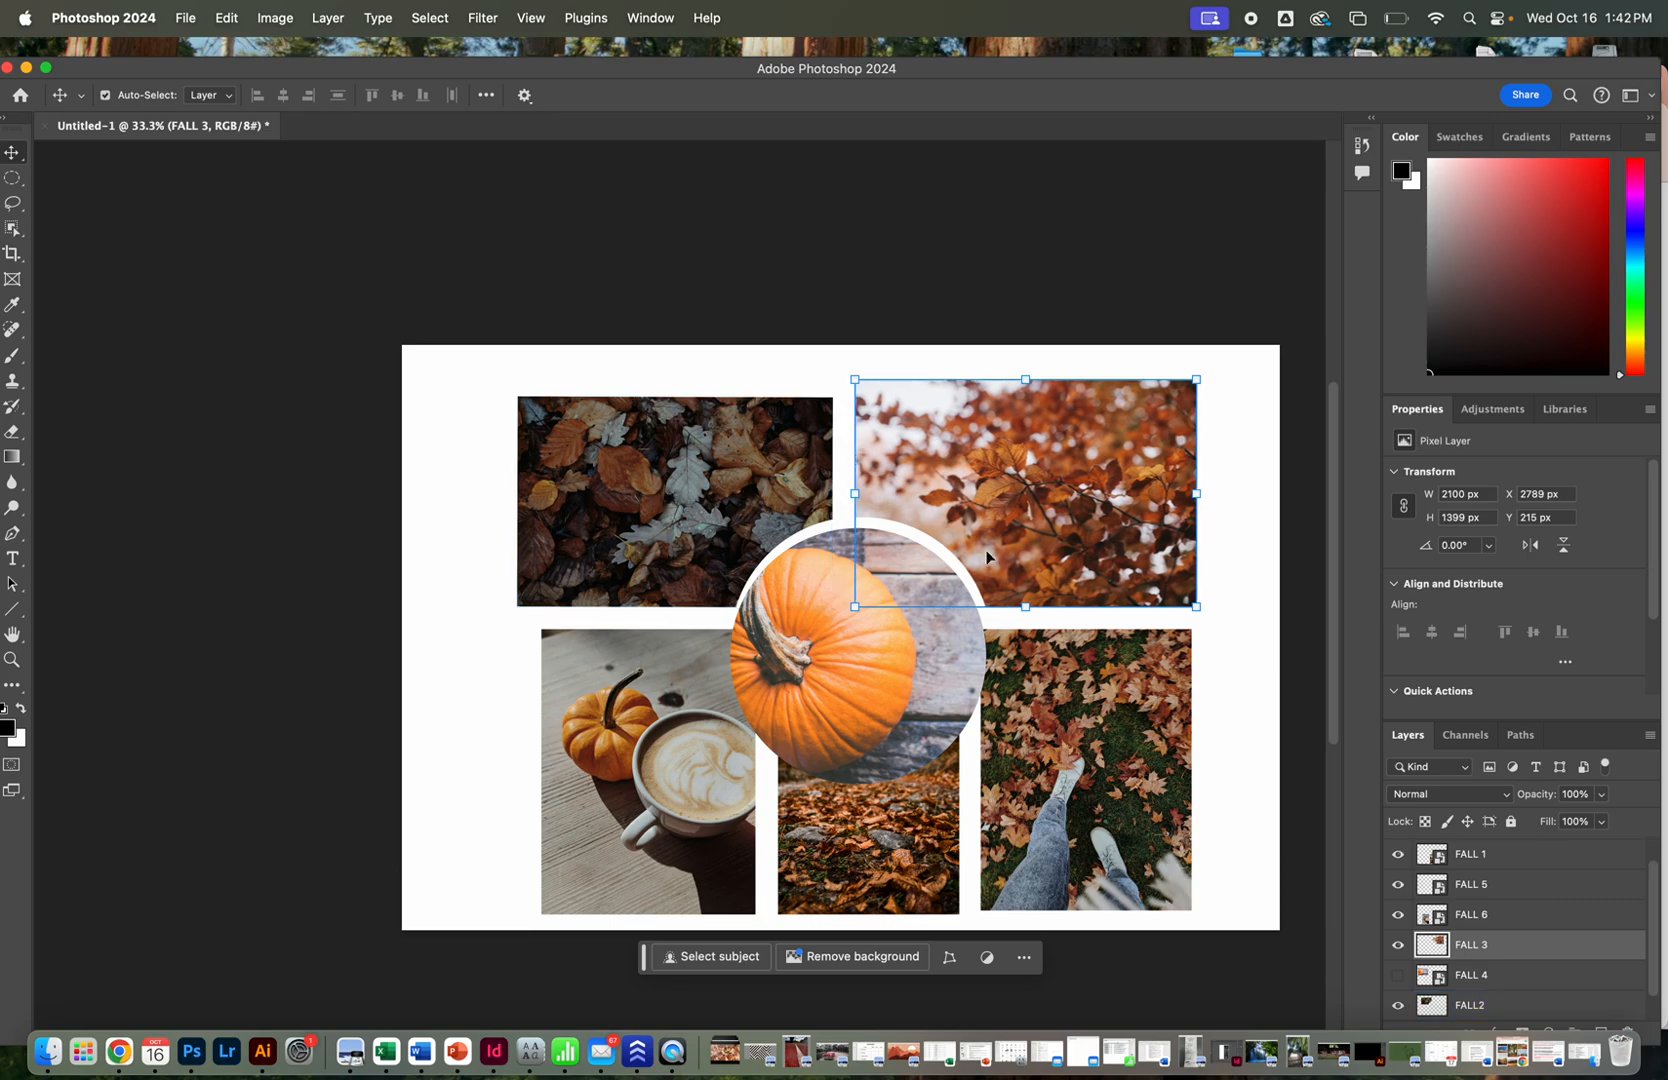
Shift FALL2 left to X 669 px to even its curved gap beside the pumpkin circle, and deselect the layer.
drag(690, 514, 677, 515)
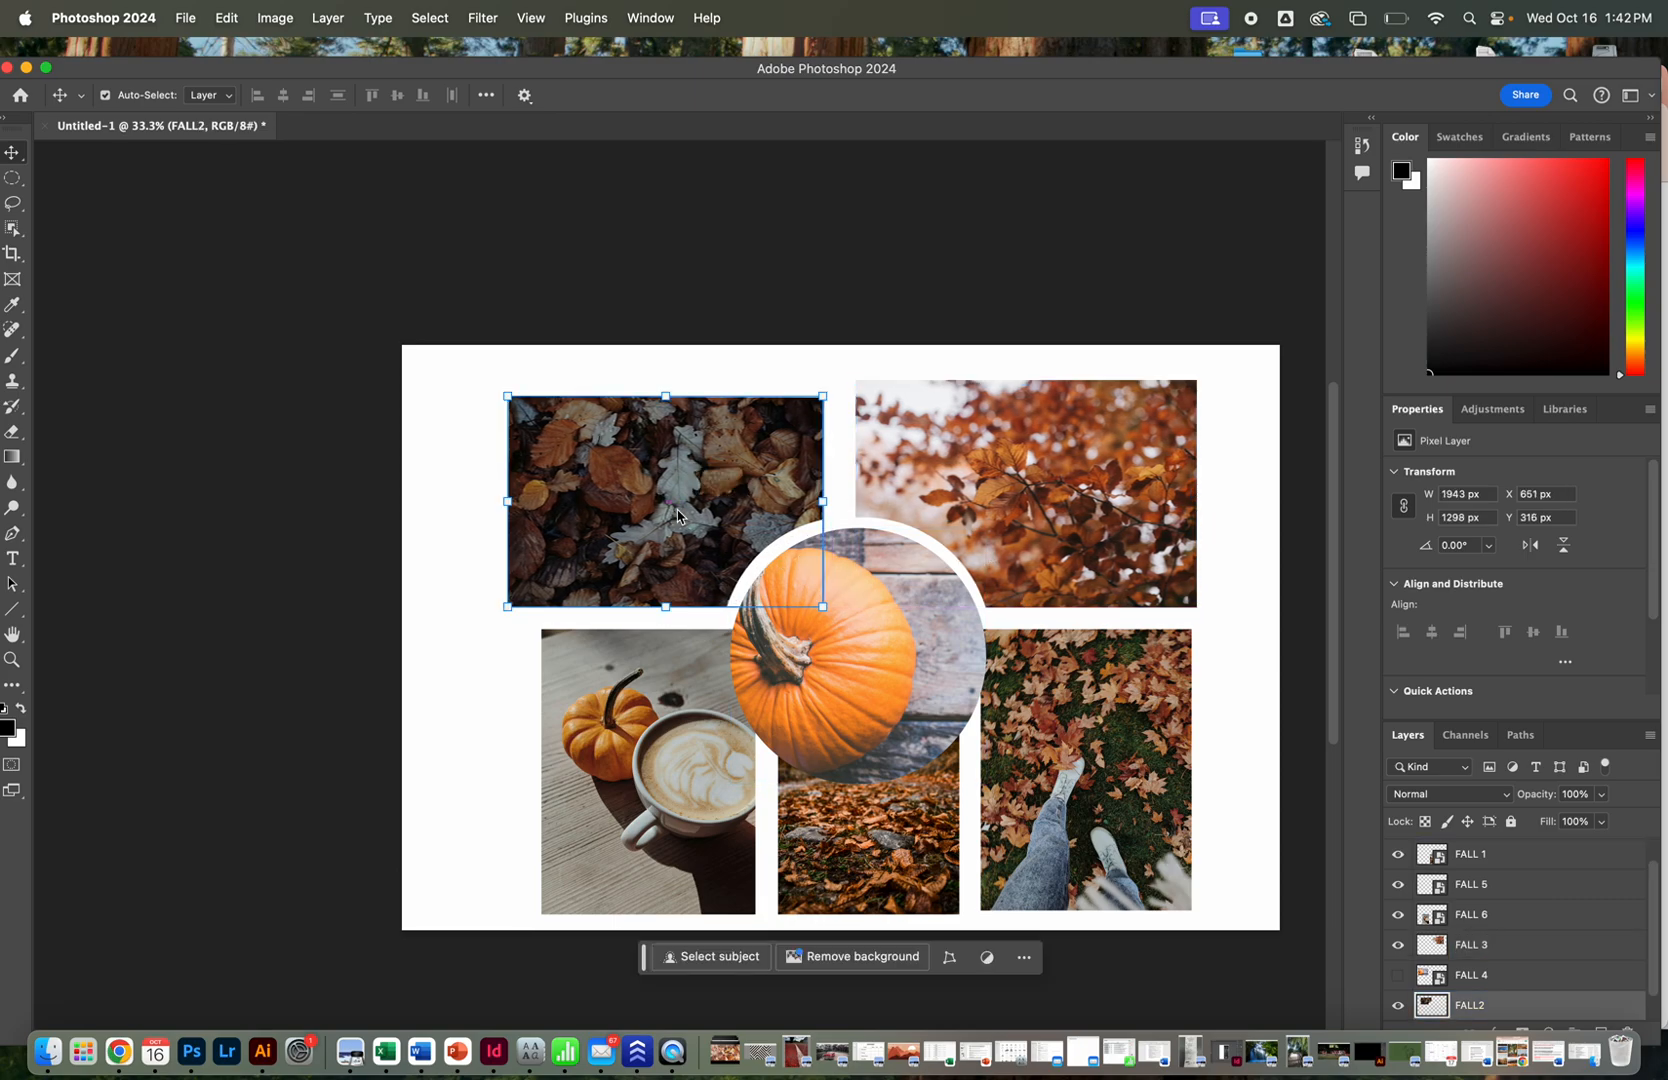
key(Right)
key(Right)
key(Right)
key(Right)
key(Right)
key(Right)
key(Right)
key(Right)
key(Right)
key(Right)
key(Right)
key(Right)
key(Right)
key(Right)
key(Right)
key(Right)
key(Right)
key(Right)
key(Right)
key(Right)
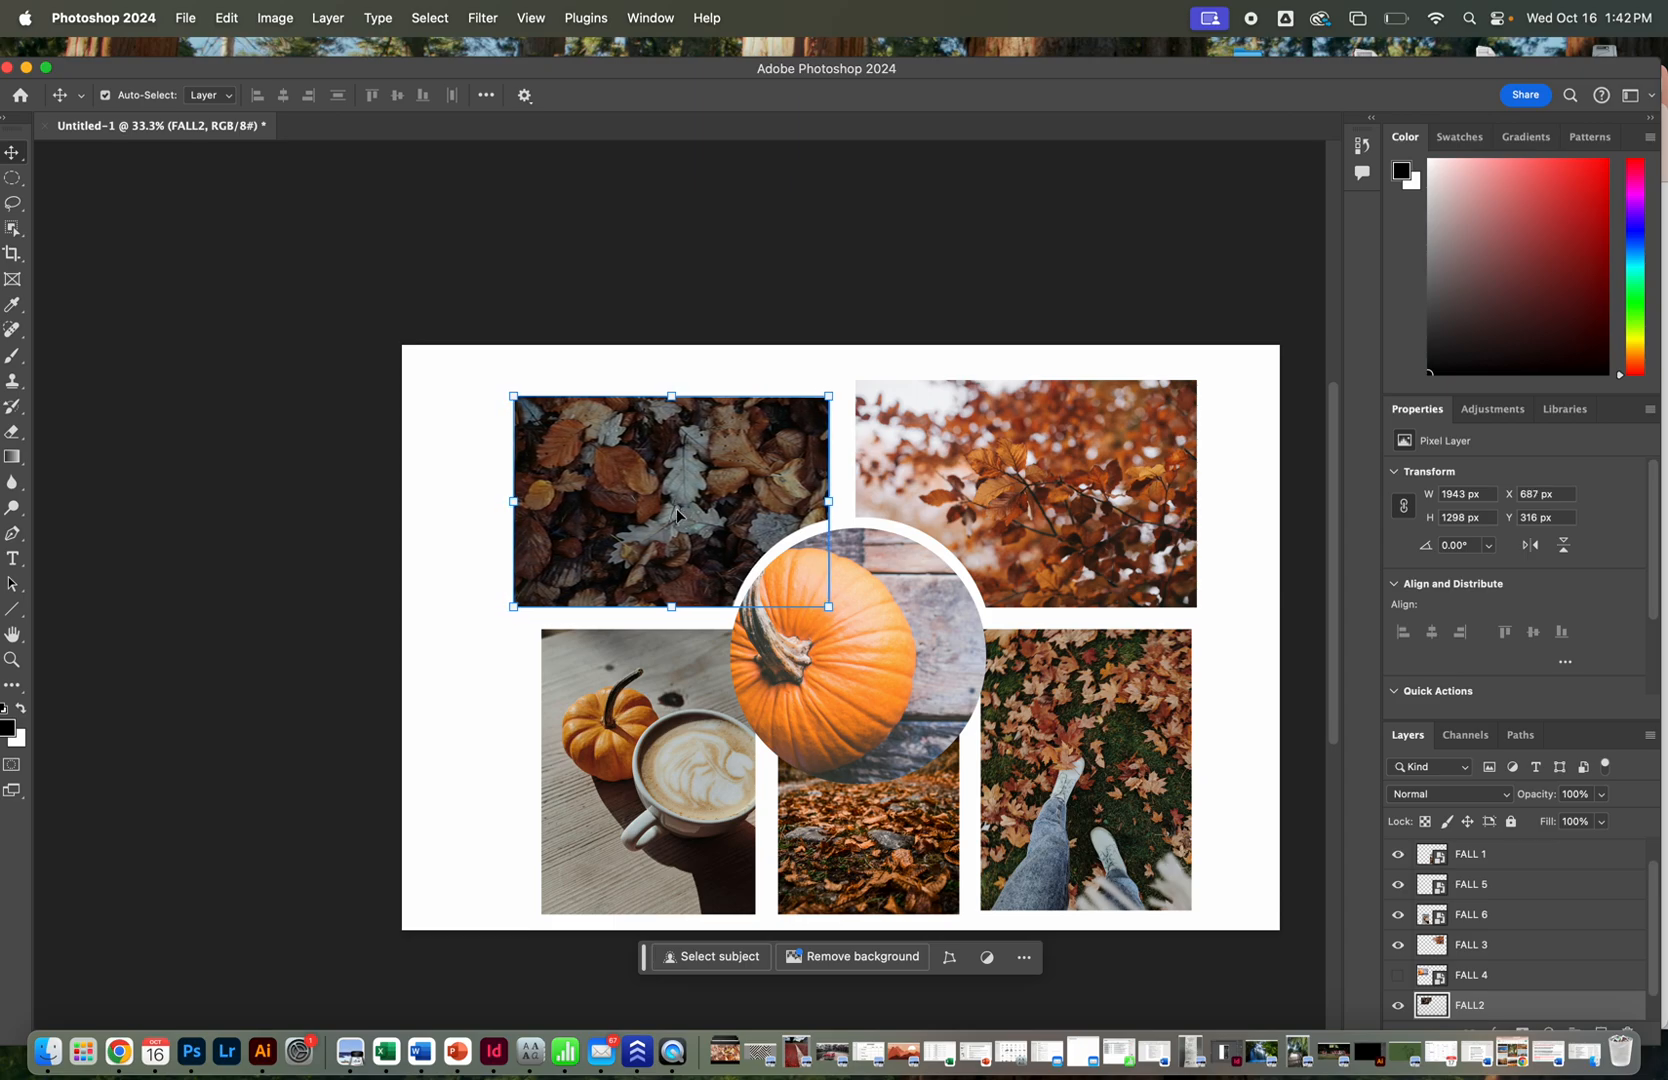
key(Left)
key(Left)
key(Left)
key(Left)
key(Left)
key(Left)
key(Left)
key(Left)
key(Left)
key(Left)
key(Left)
key(Left)
key(Left)
key(Left)
key(Left)
key(Left)
key(Left)
key(Left)
key(Left)
key(Left)
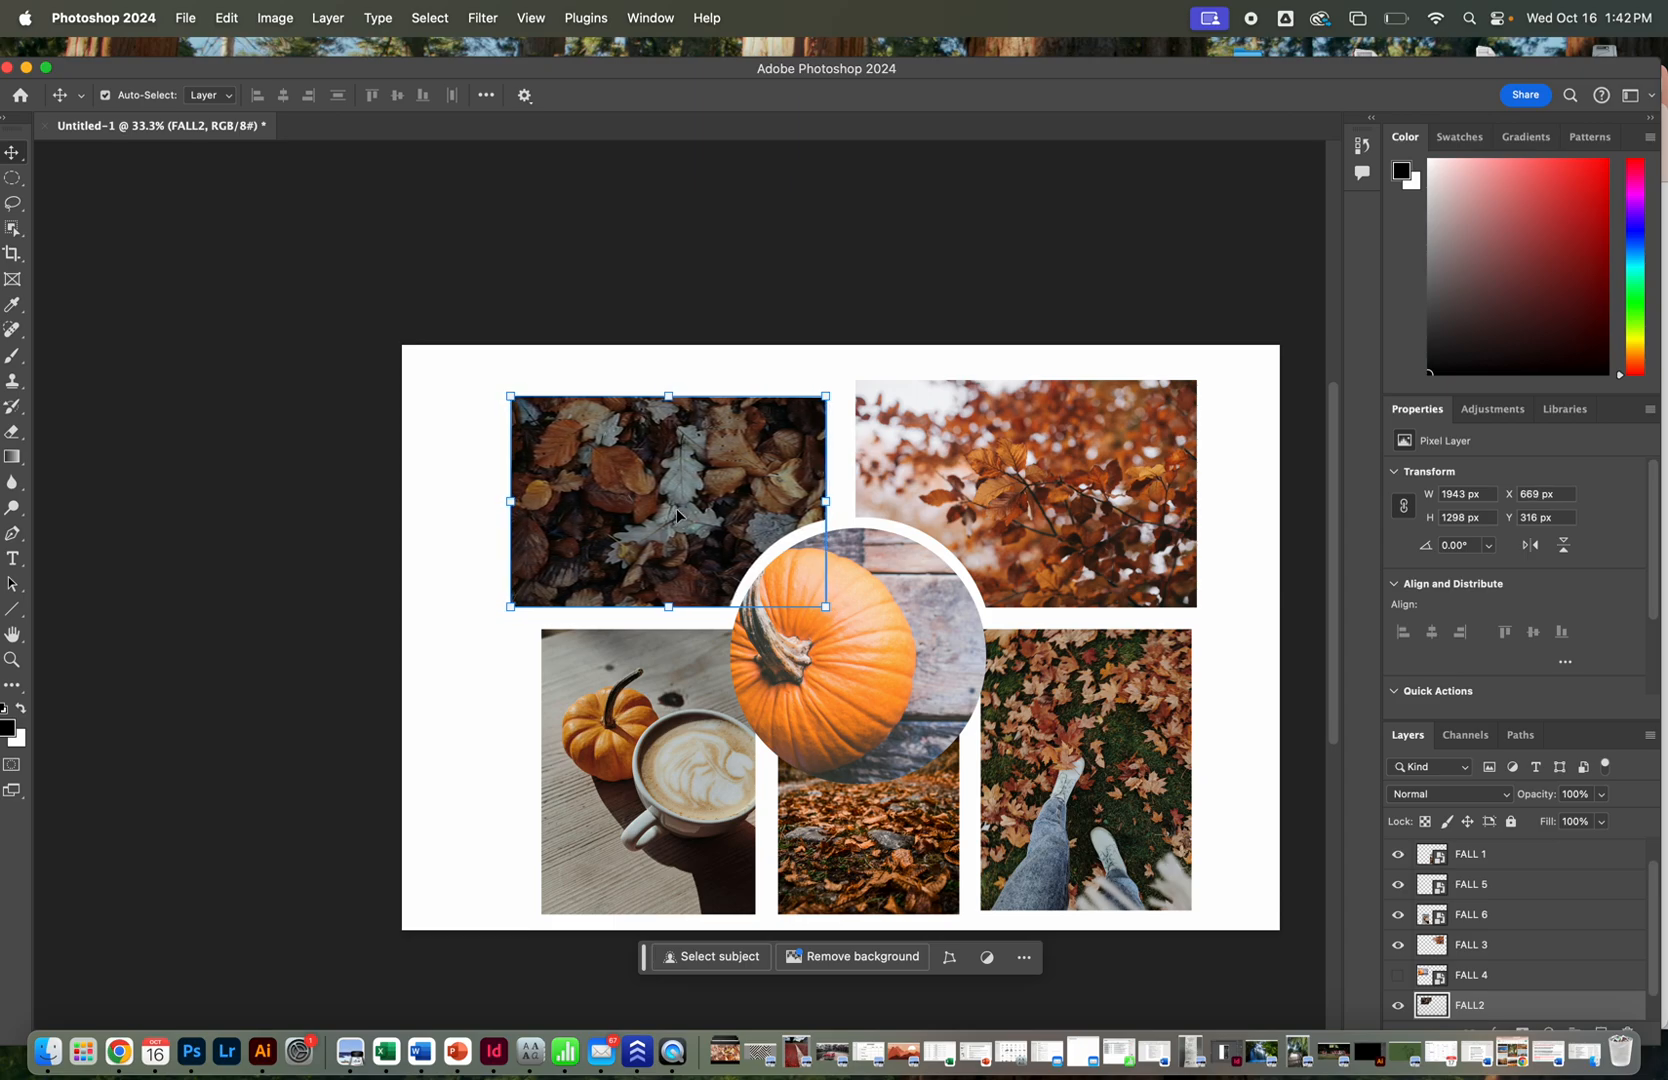
click(1266, 500)
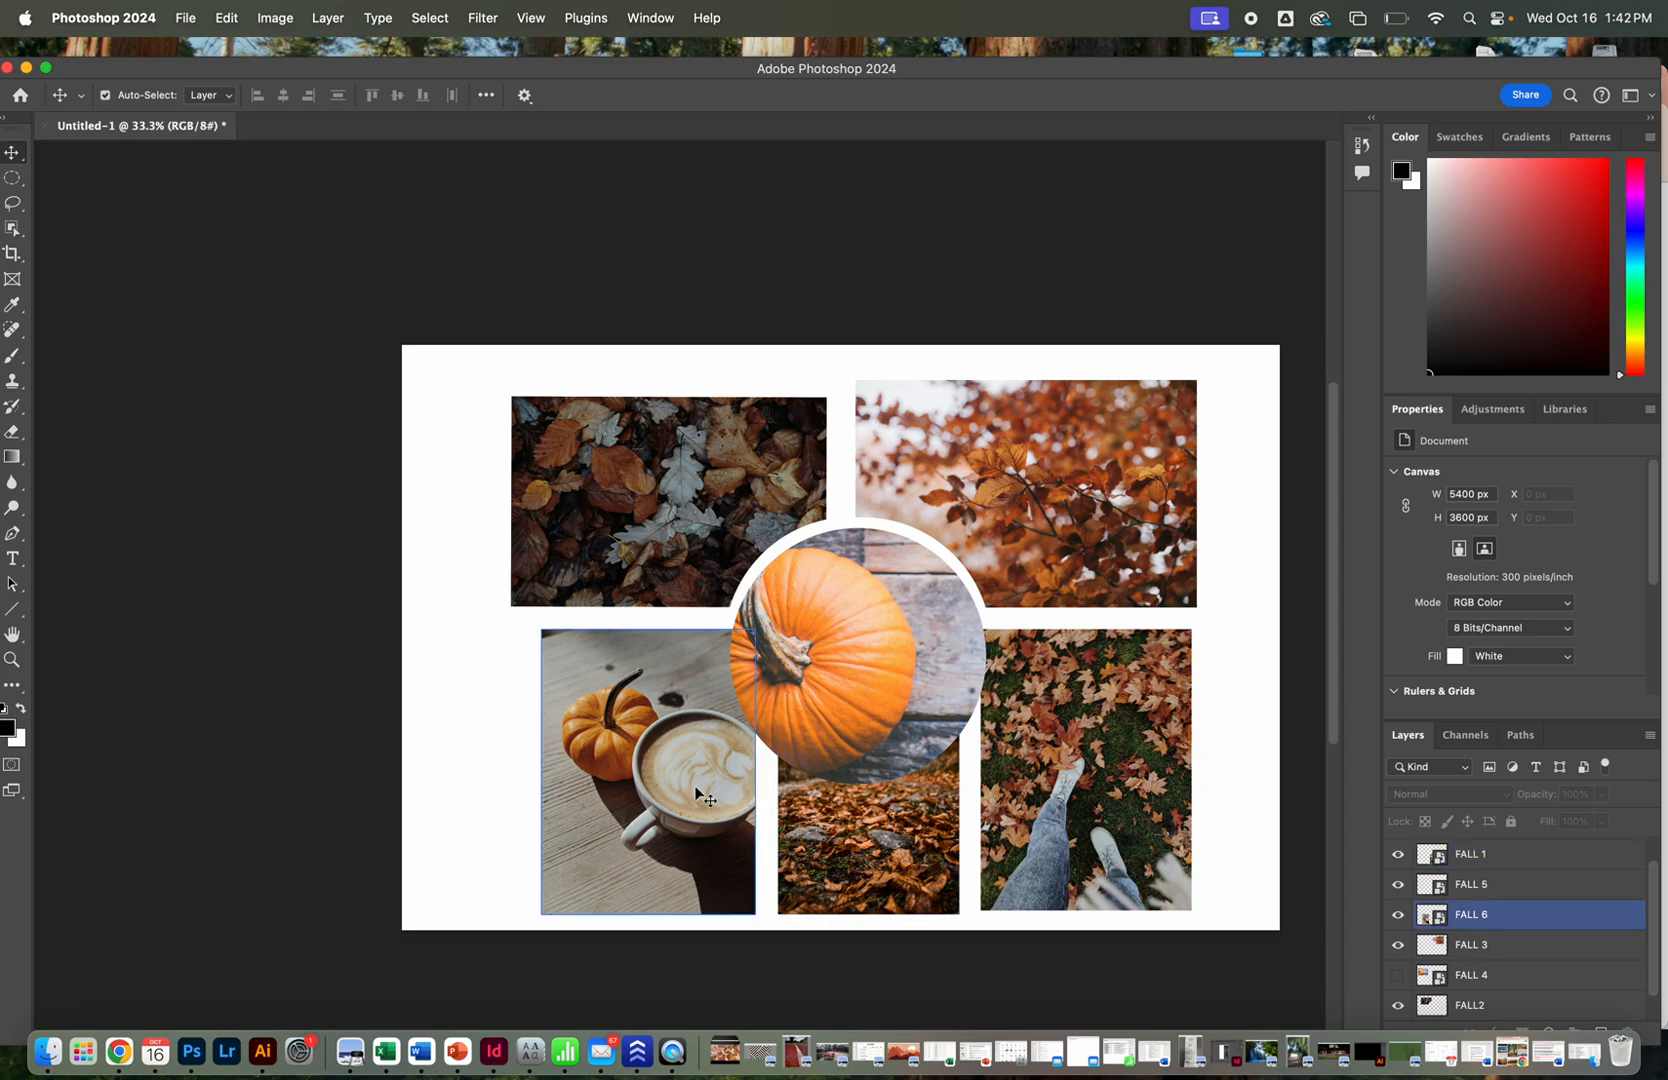
Move the FALL 6 coffee photo left to X 669 px, aligning its left edge with FALL2.
click(540, 765)
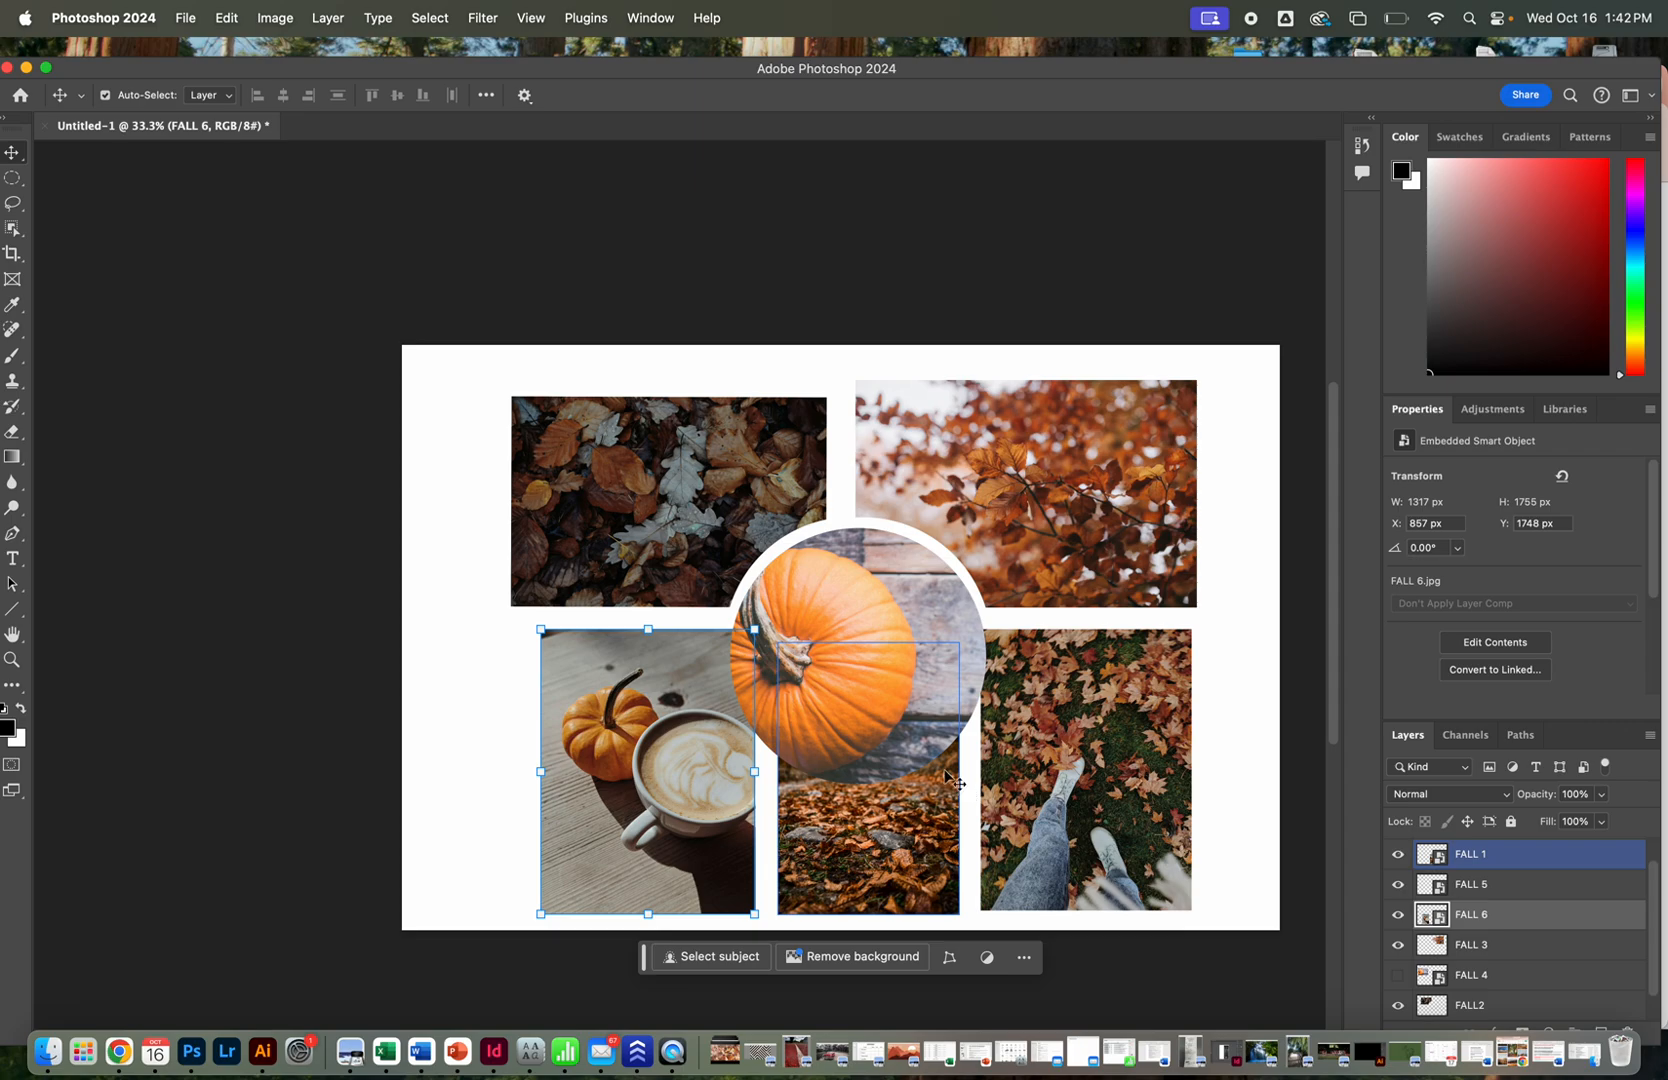
mouse_move(650, 724)
mouse_down()
mouse_move(591, 727)
mouse_move(617, 727)
mouse_up()
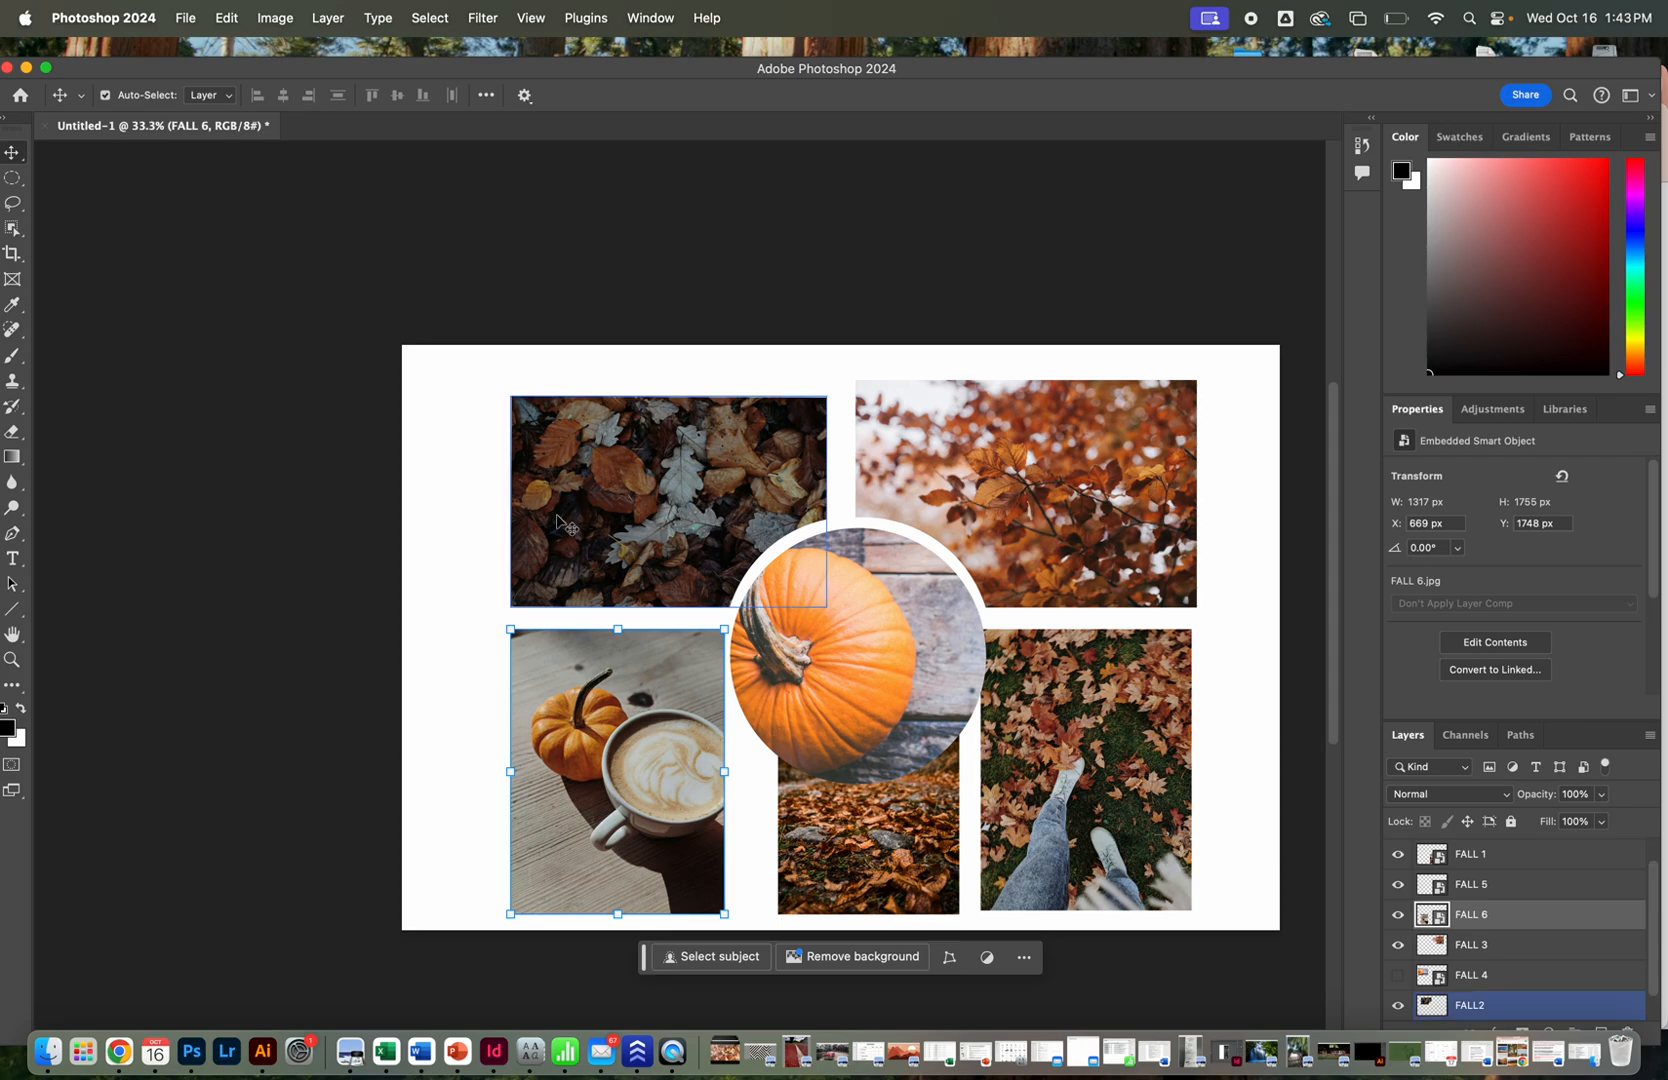
click(704, 500)
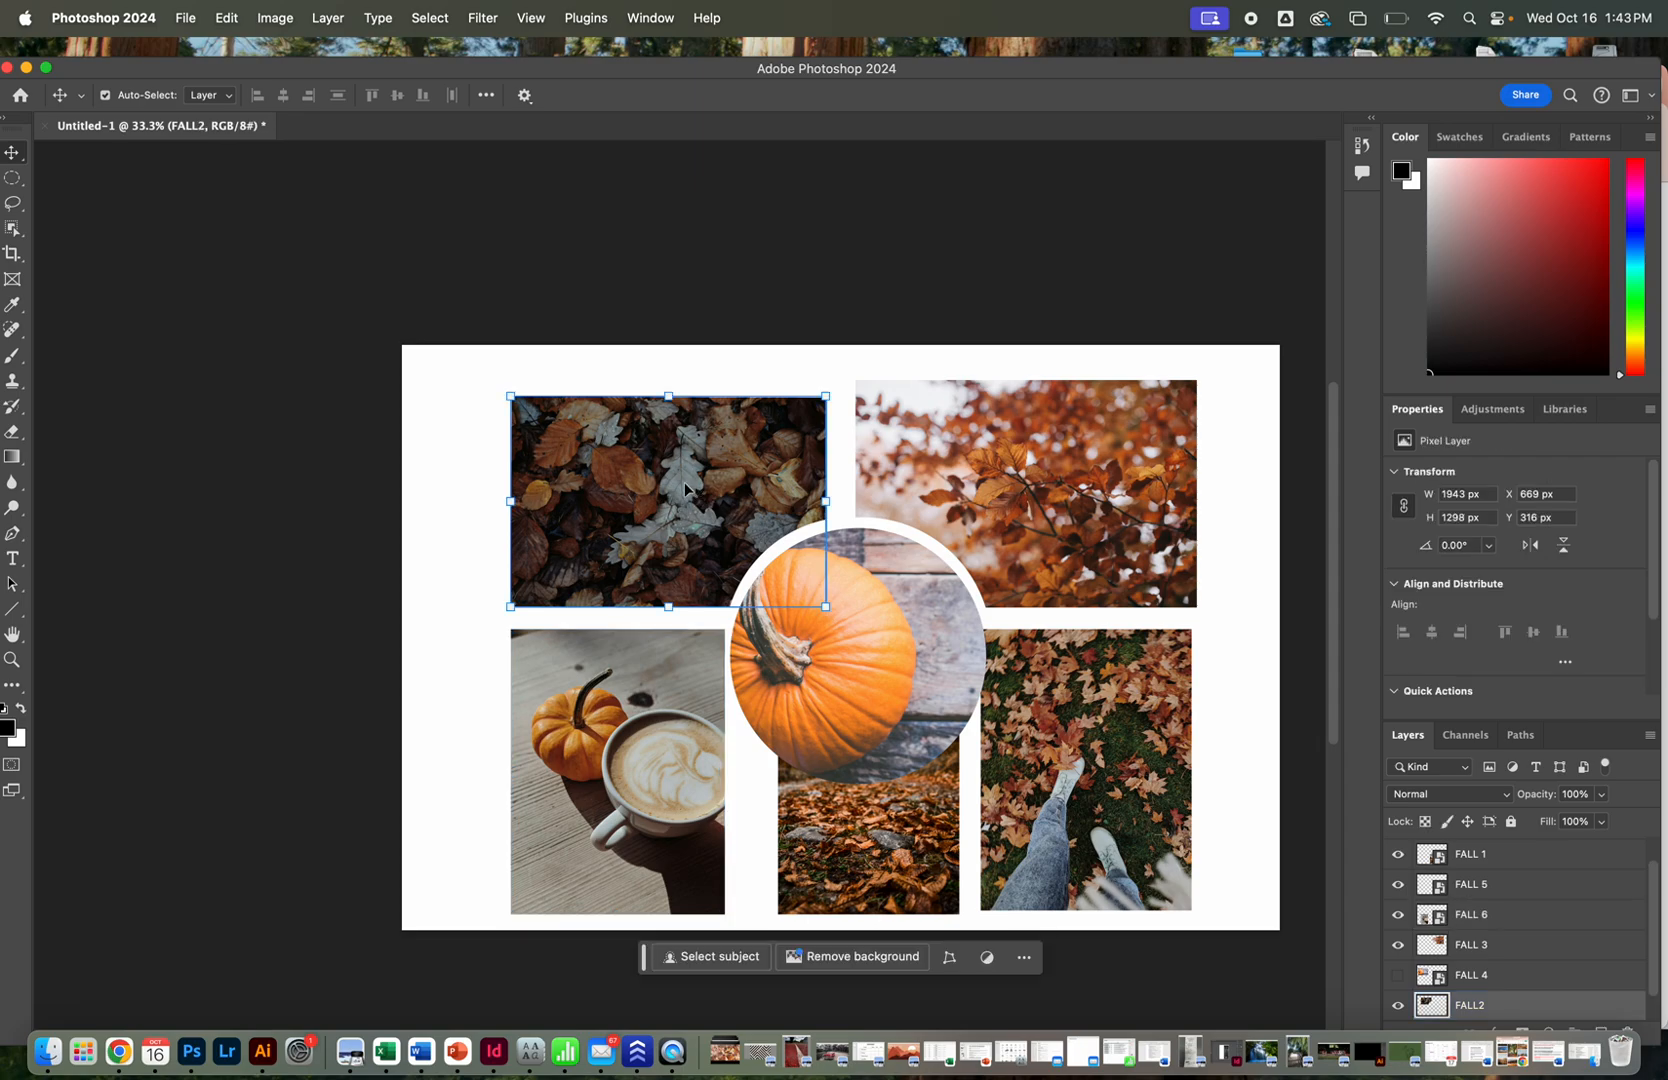
Delete the white Background layer.
scroll(1597, 993, down, 1)
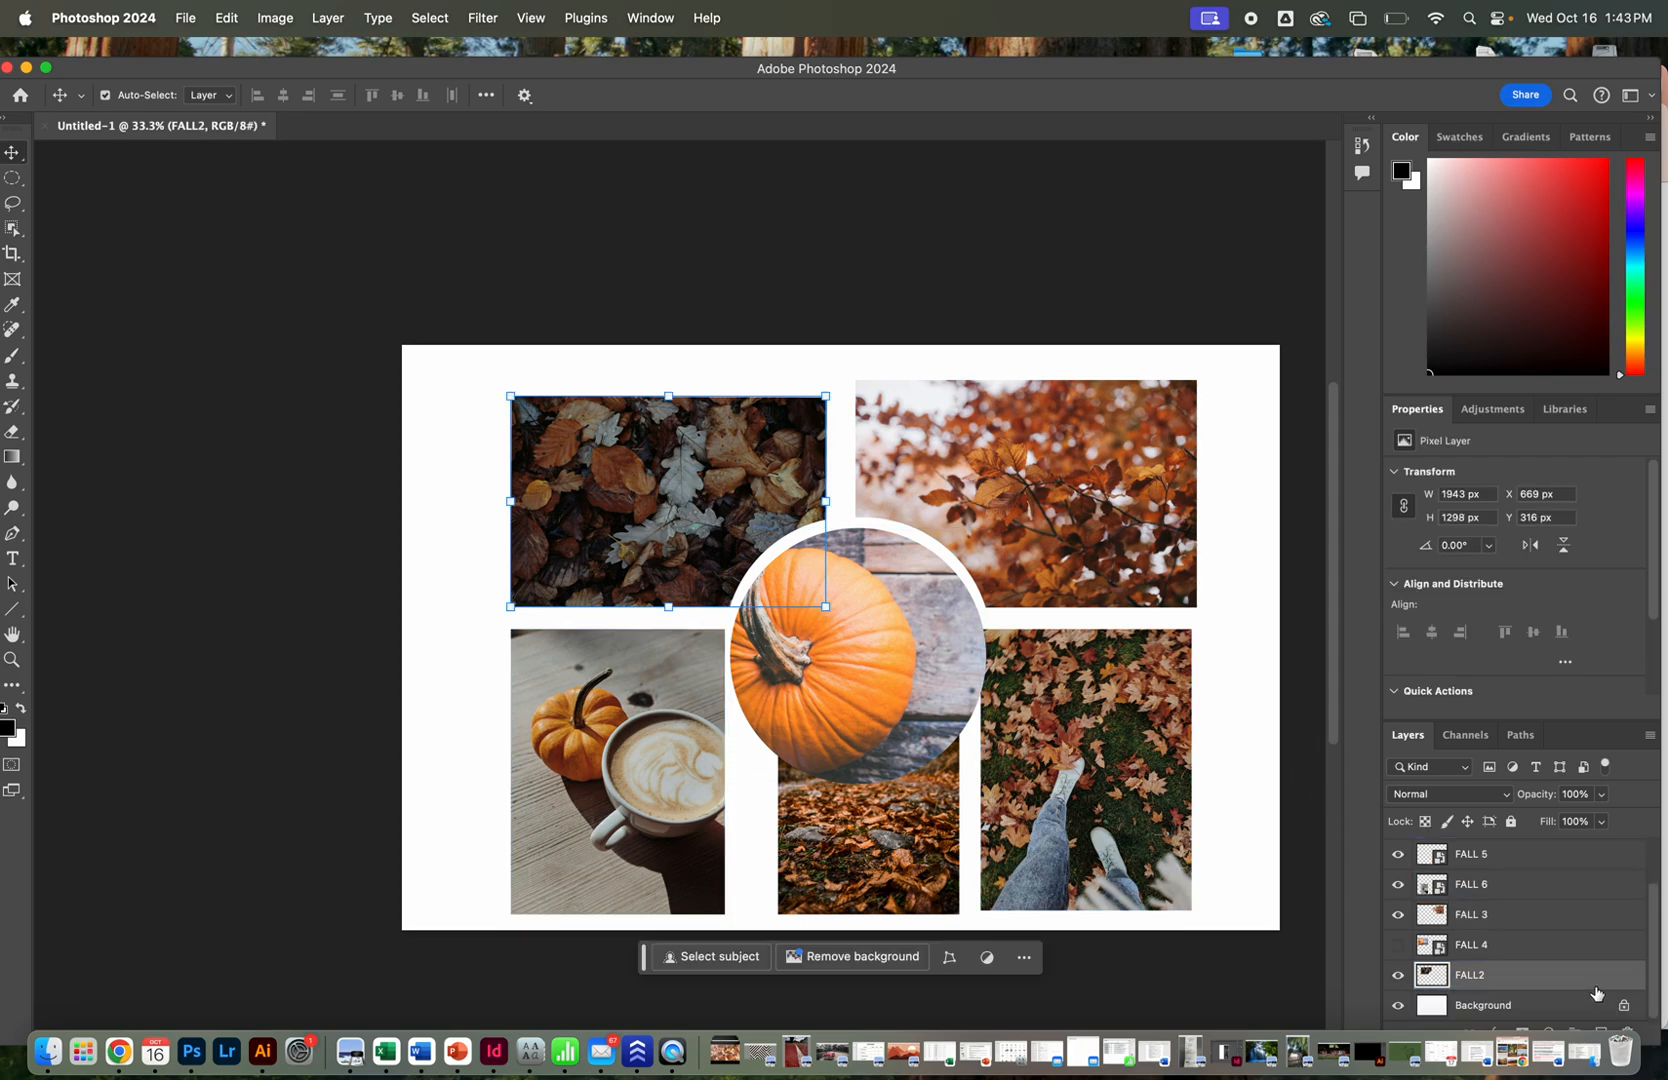
click(1541, 1005)
key(BackSpace)
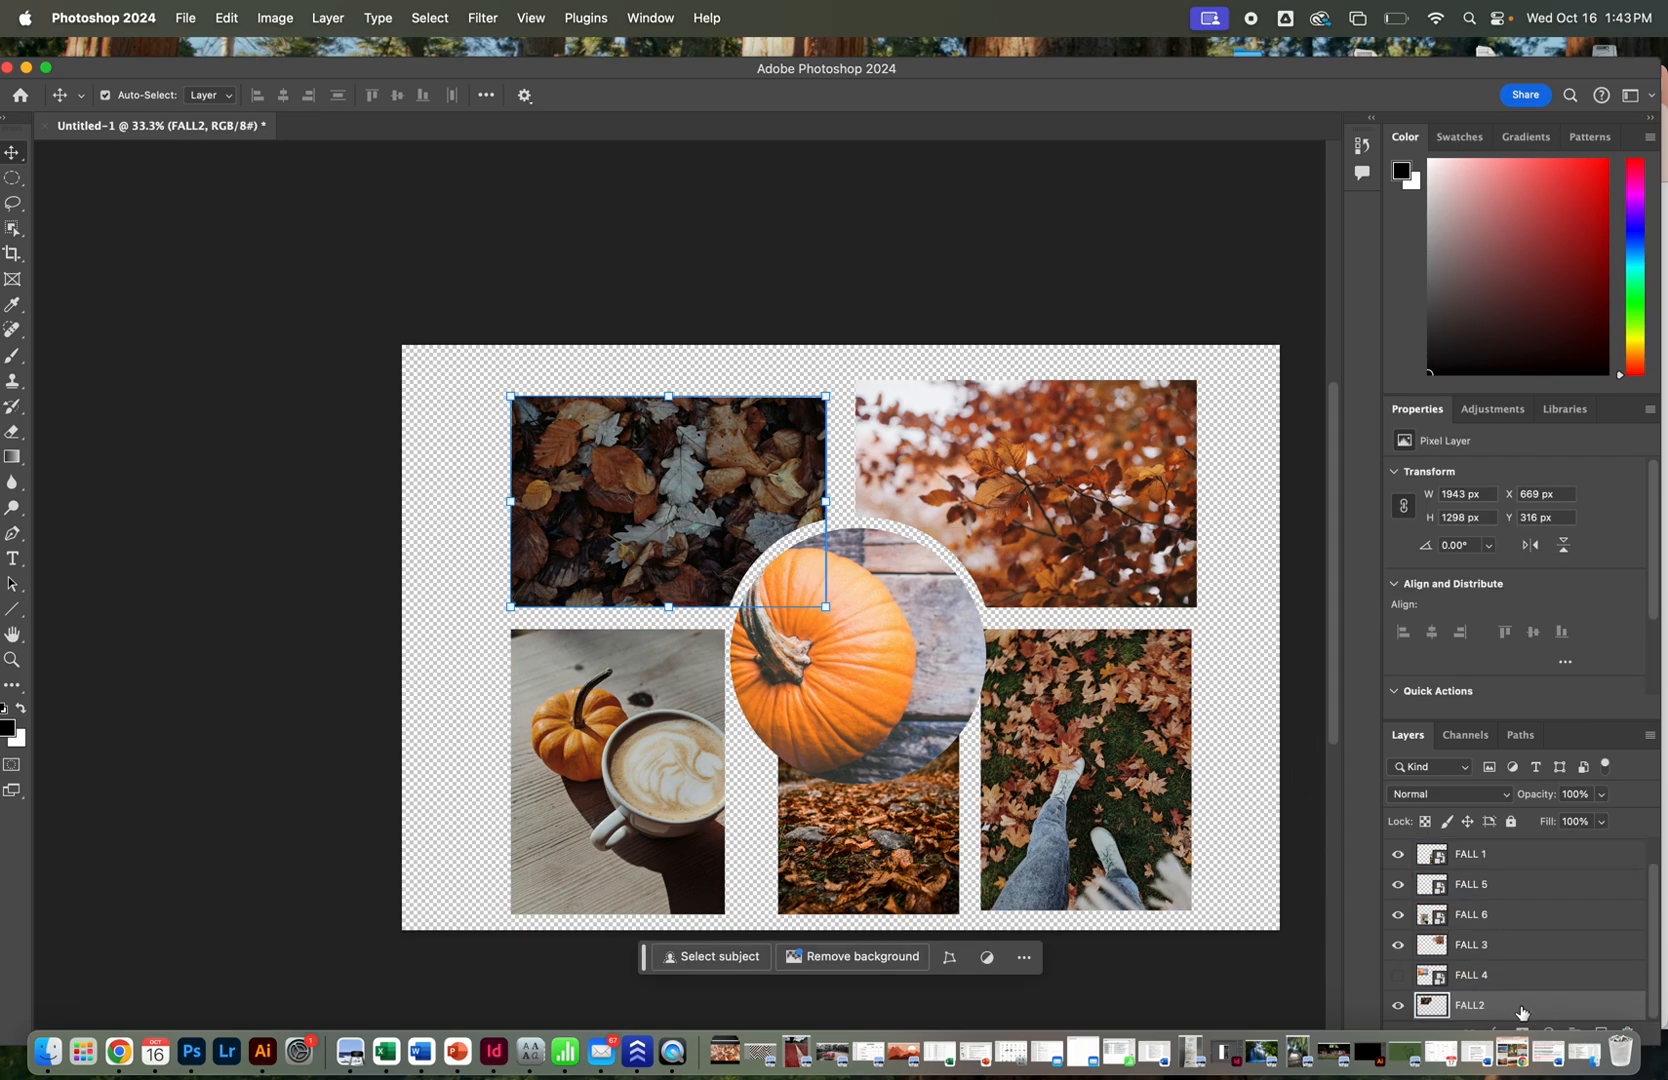
Add a solid color fill layer in light gray adacac directly above the FALL2 layer.
drag(1282, 78, 1269, 60)
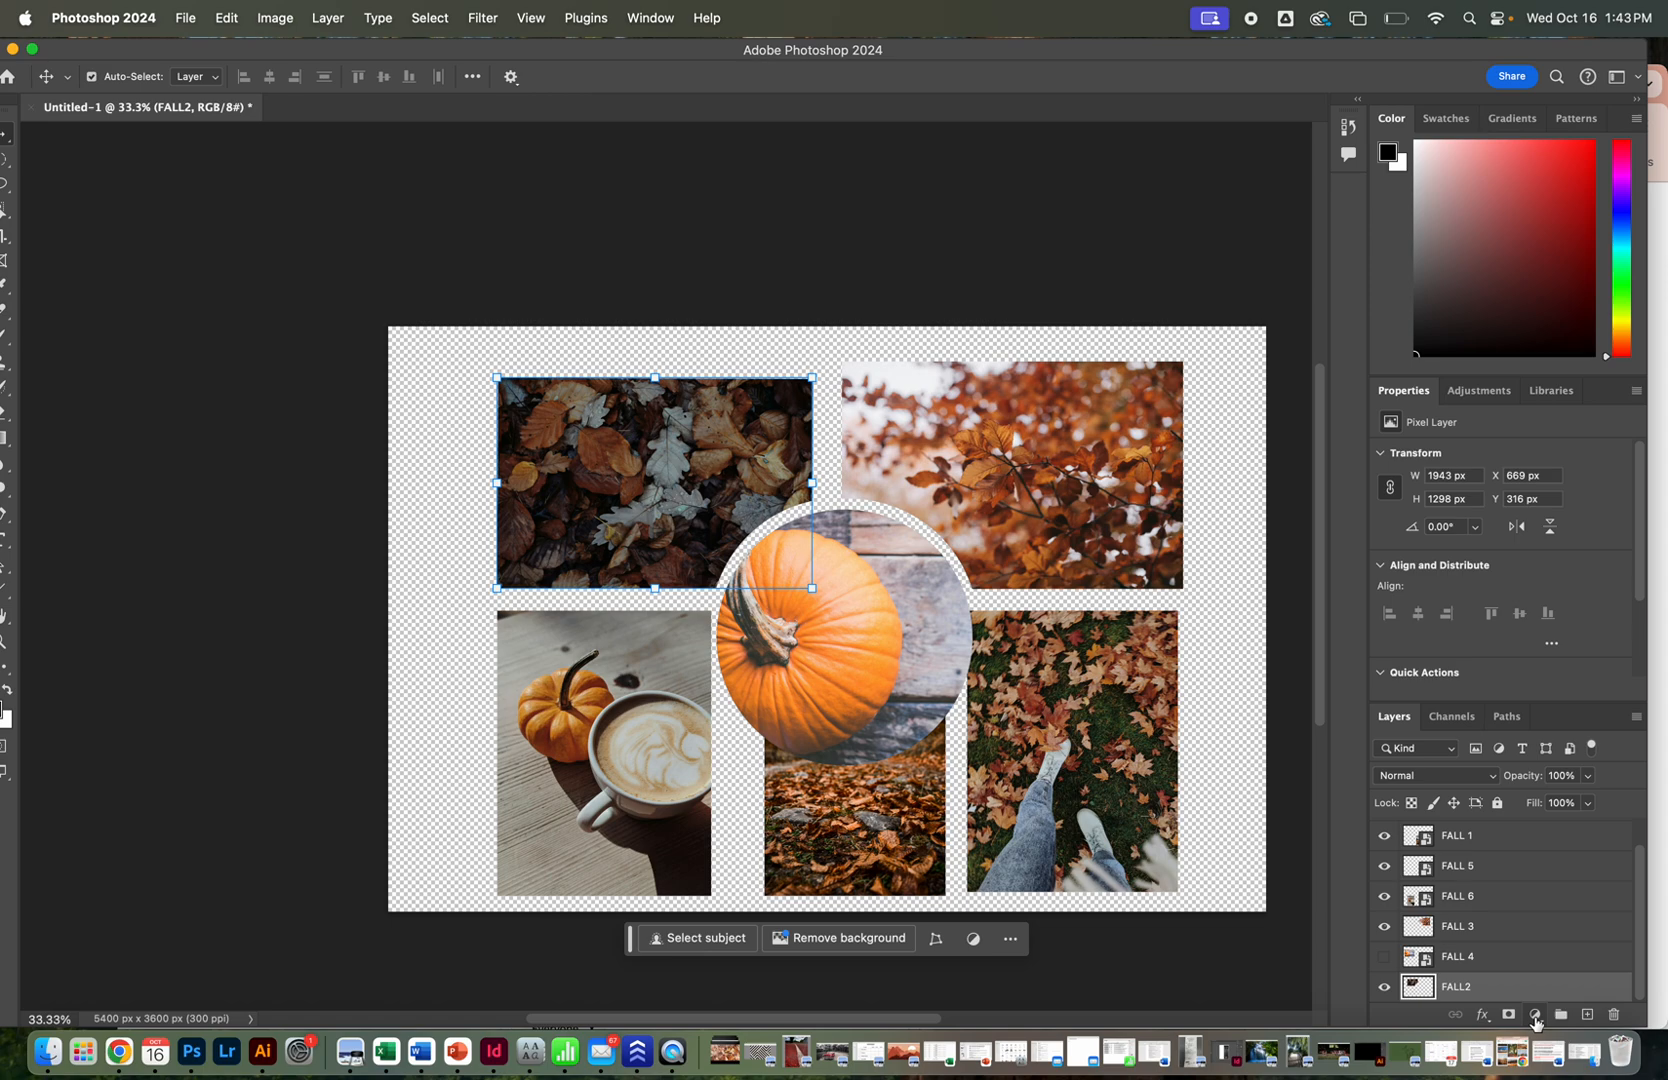
click(1530, 1012)
click(1580, 710)
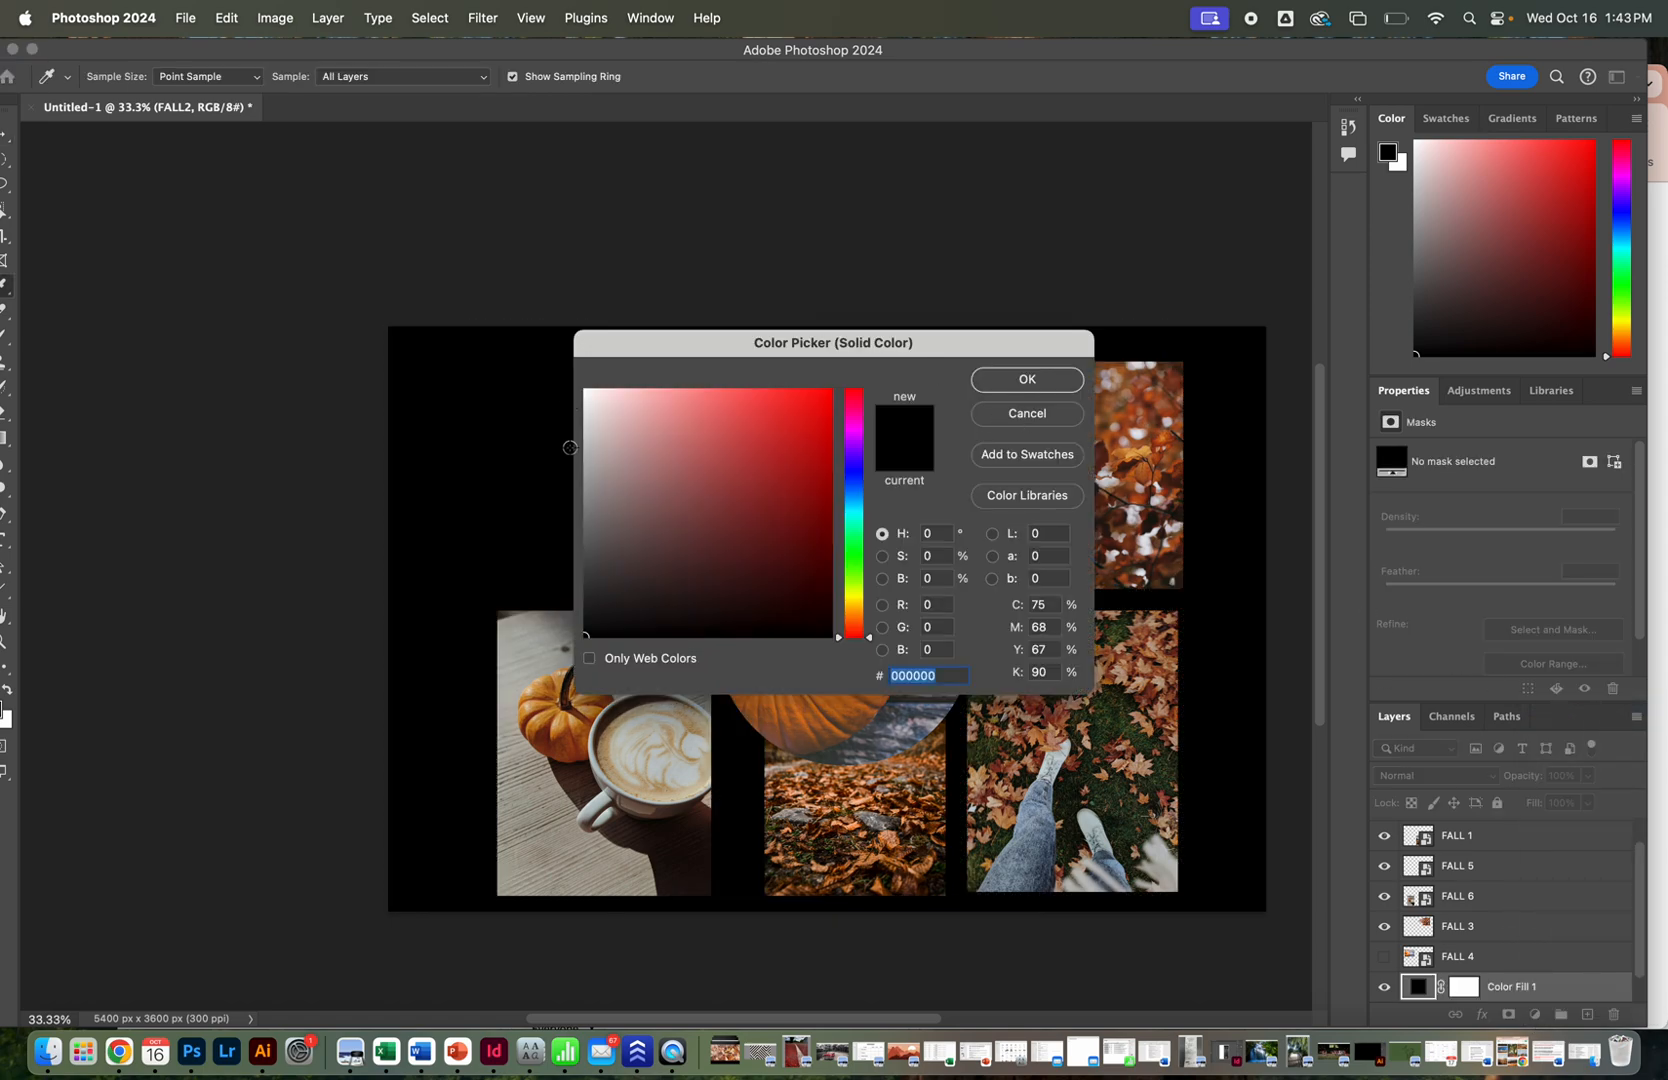
click(584, 446)
click(586, 507)
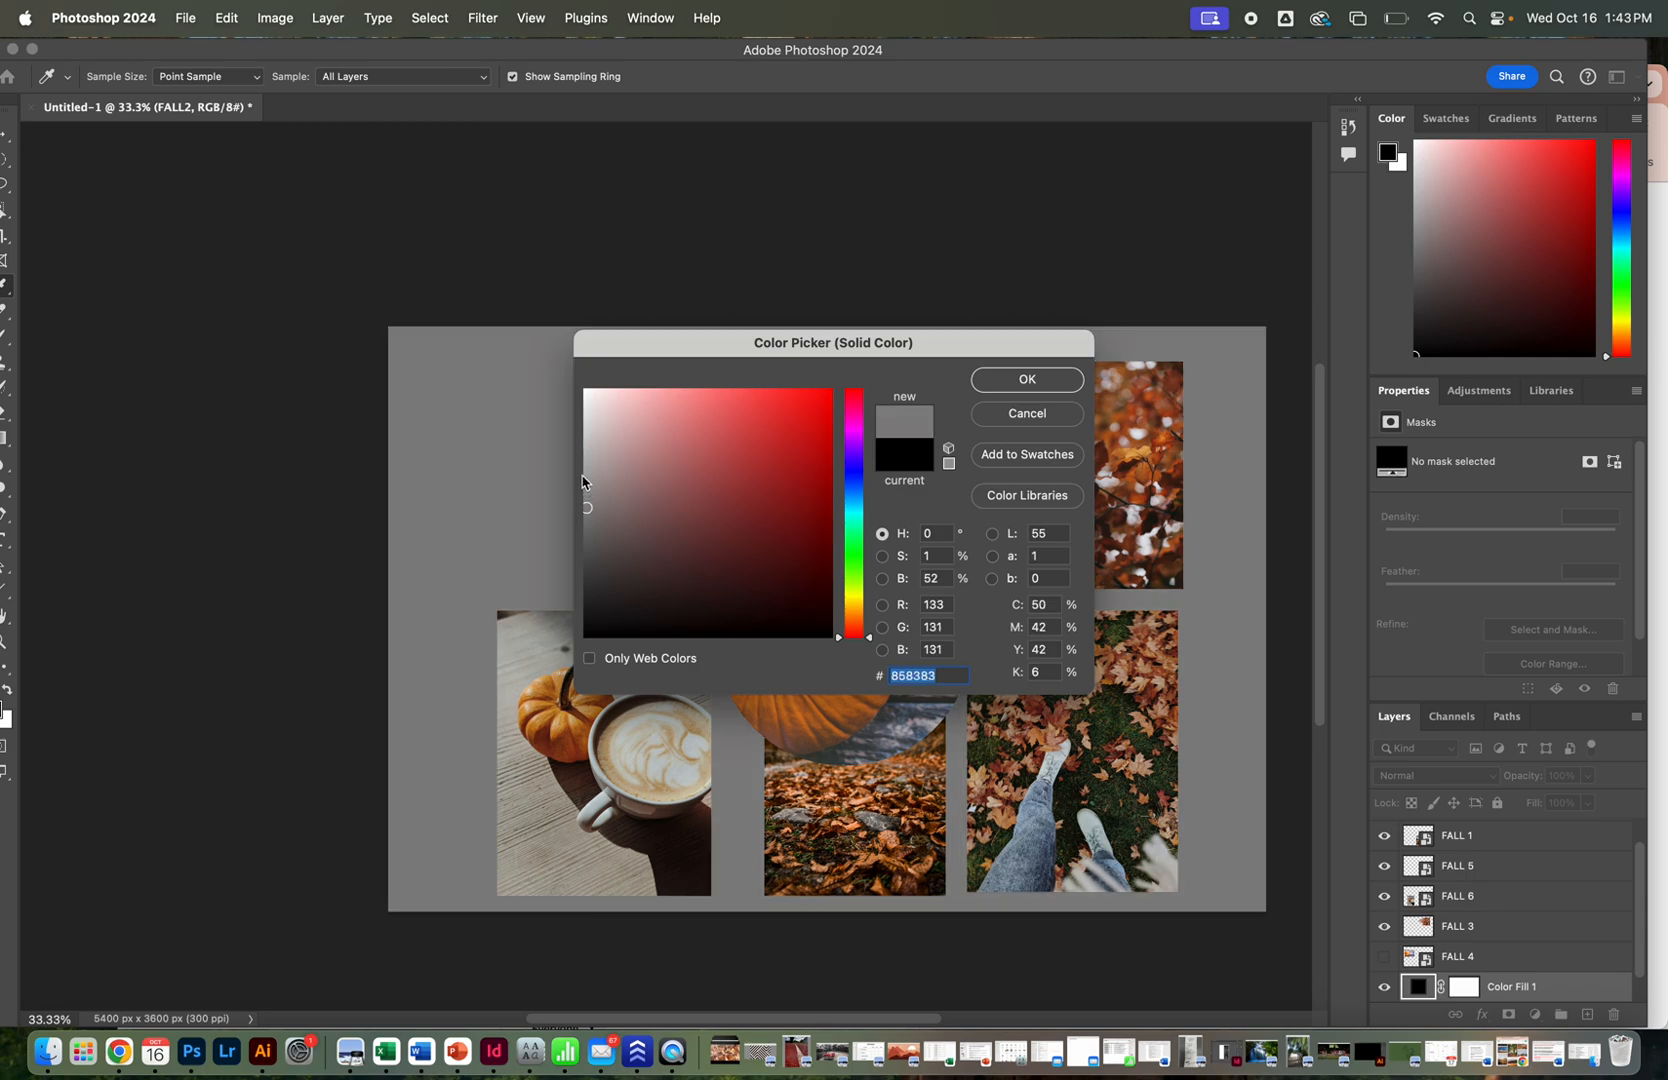
click(585, 467)
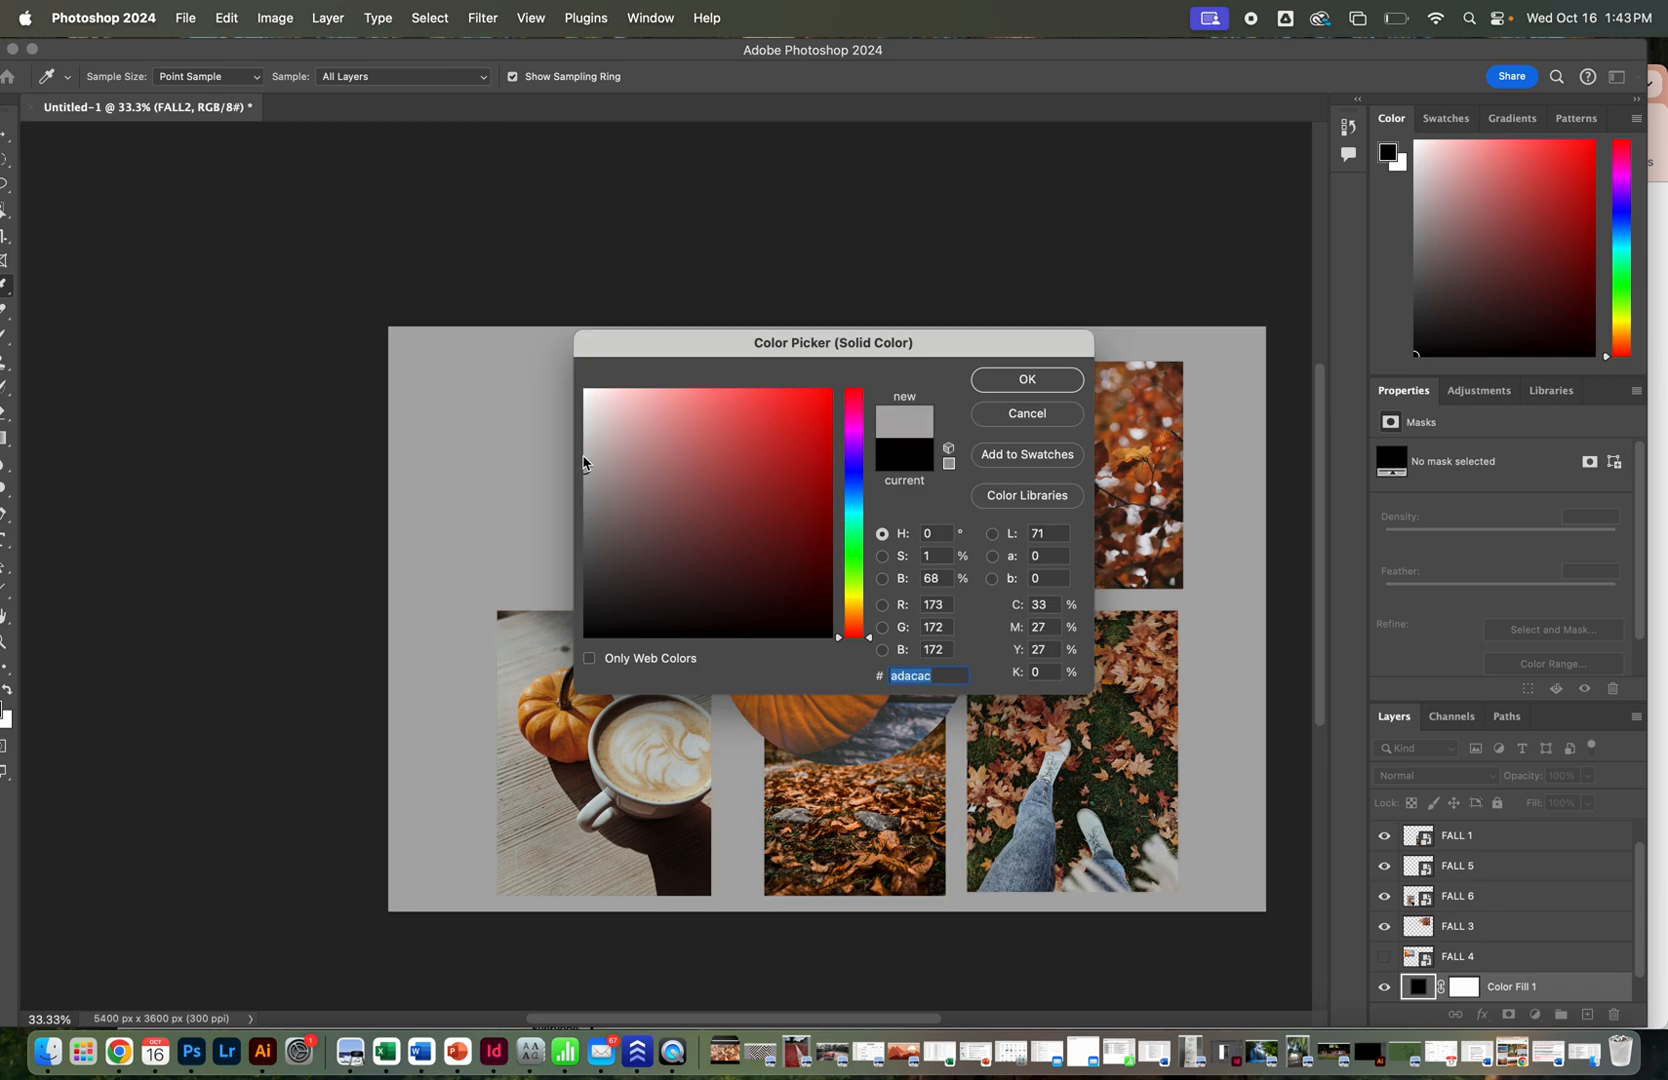
click(1010, 379)
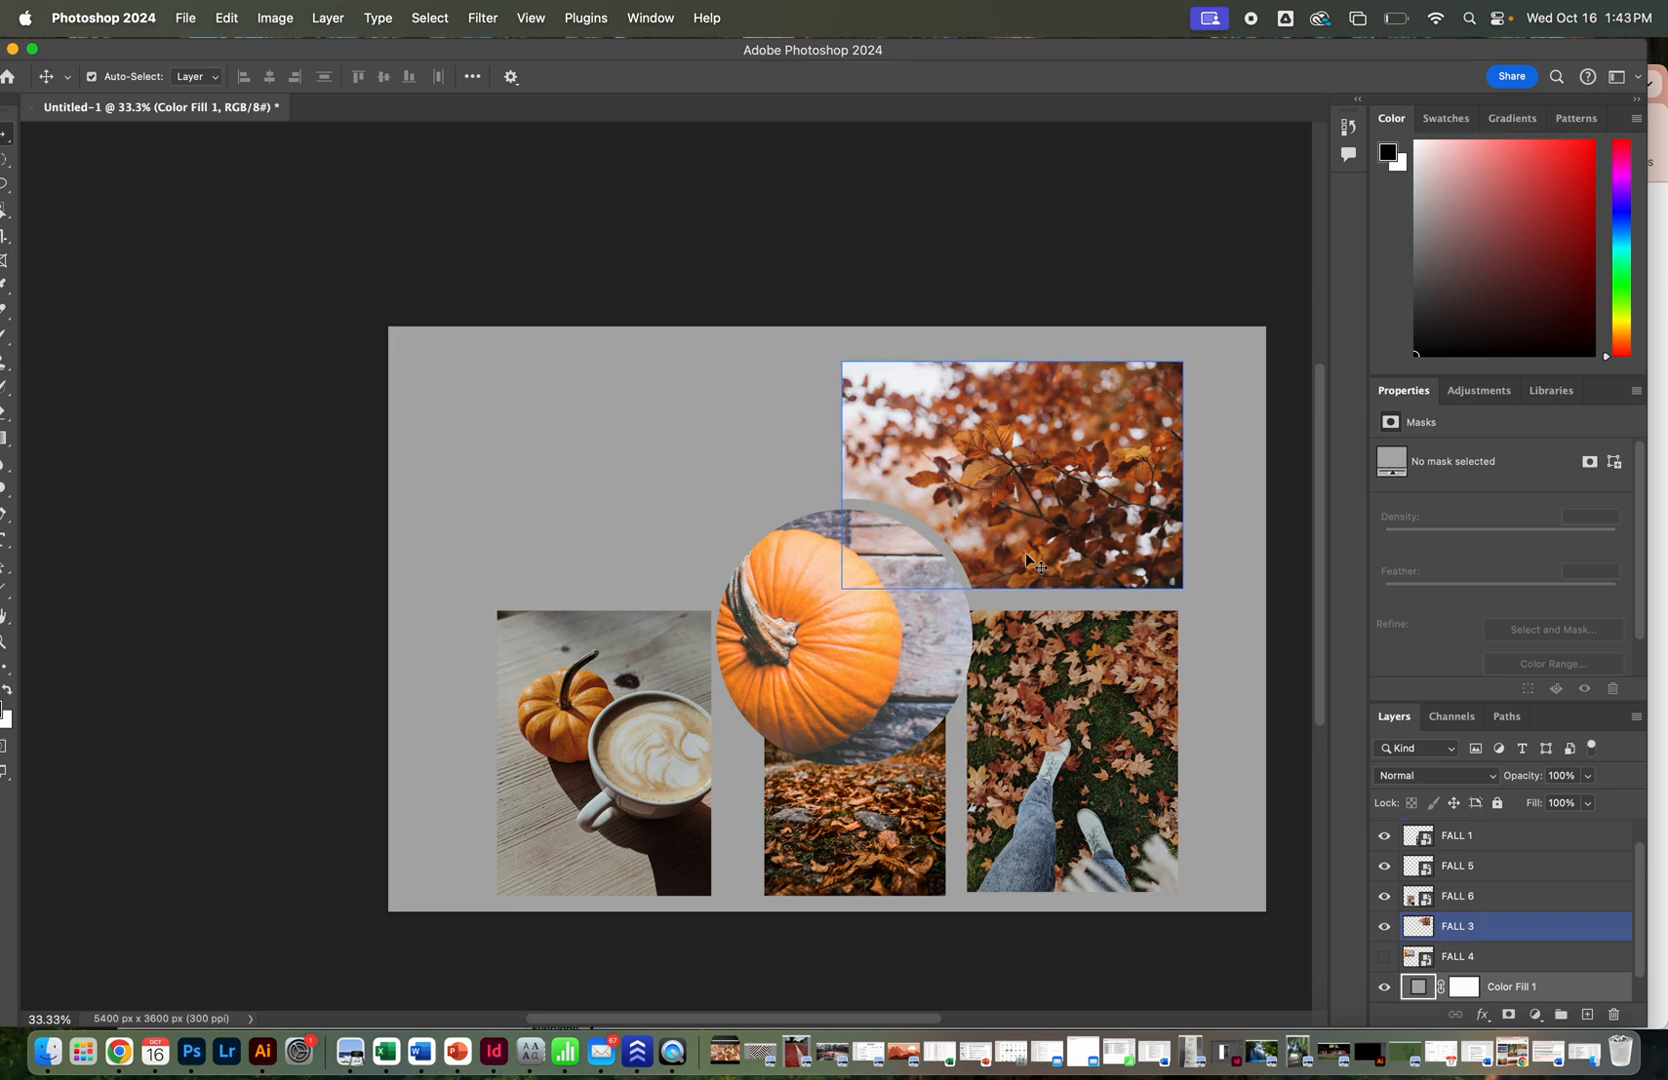
Shift FALL 3 right to X 2807 px and add an off-white (fdfcfc) stroke to it.
click(1068, 483)
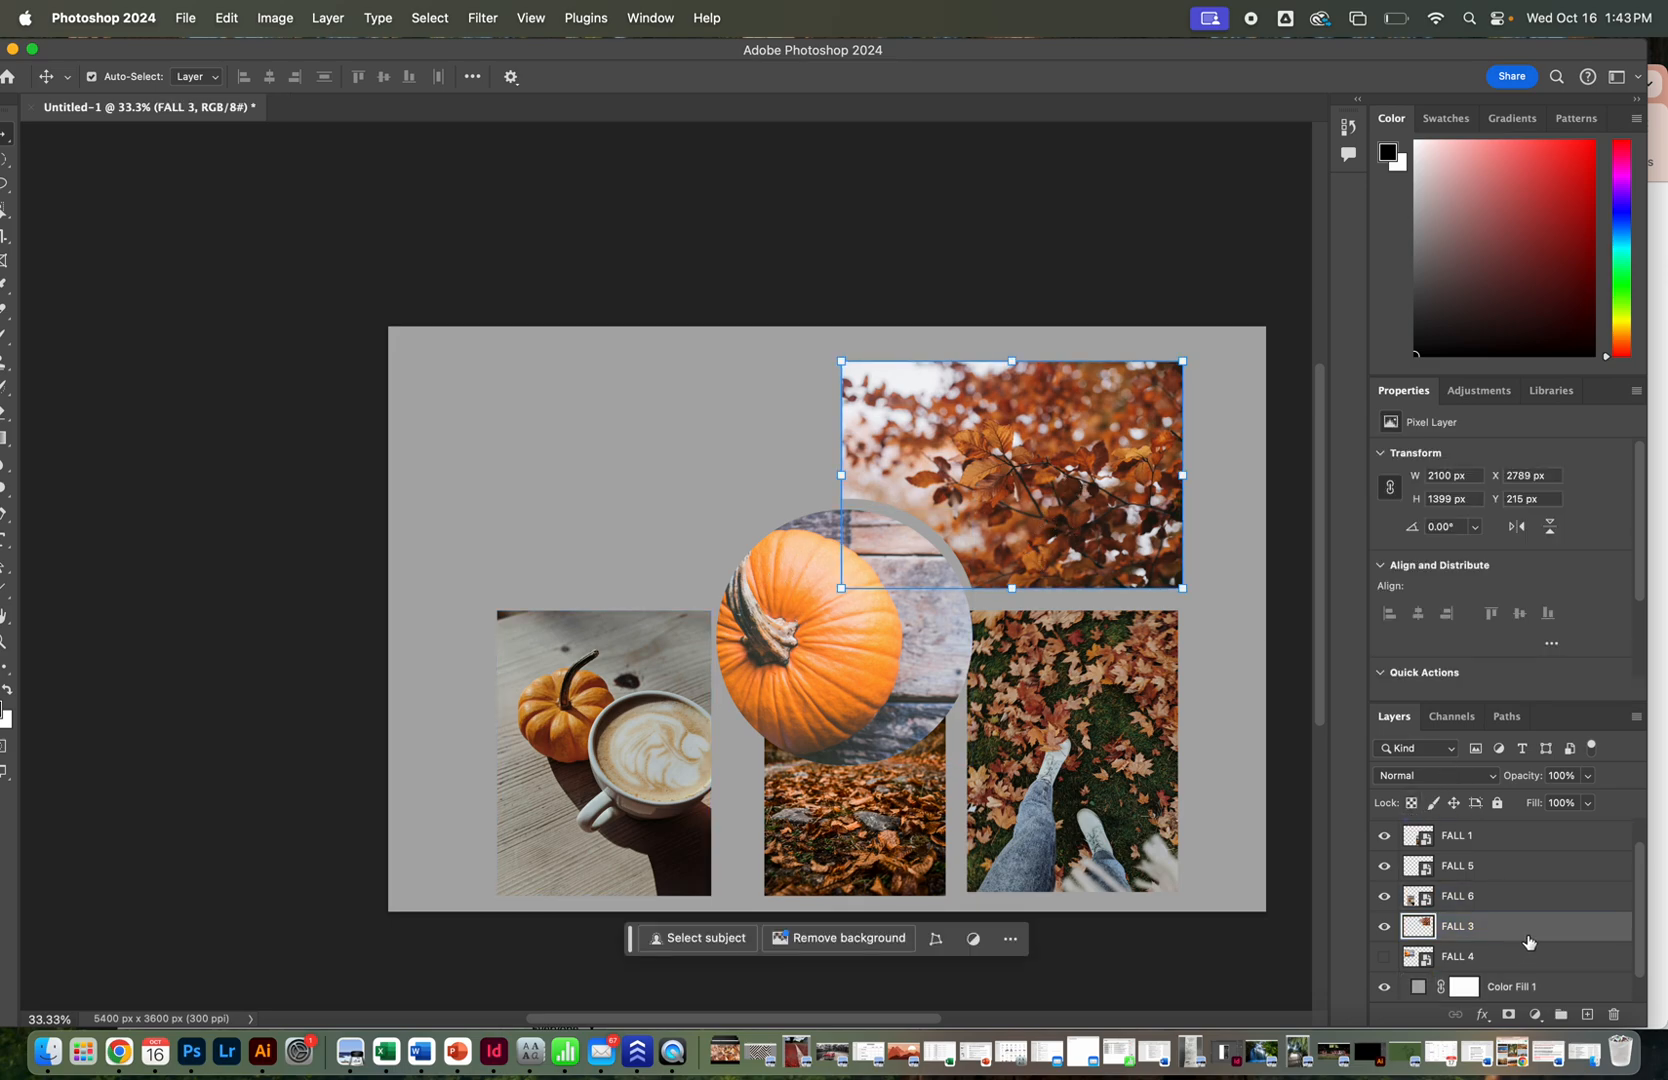
mouse_move(1044, 470)
mouse_down()
mouse_move(1068, 472)
mouse_move(1050, 470)
mouse_up()
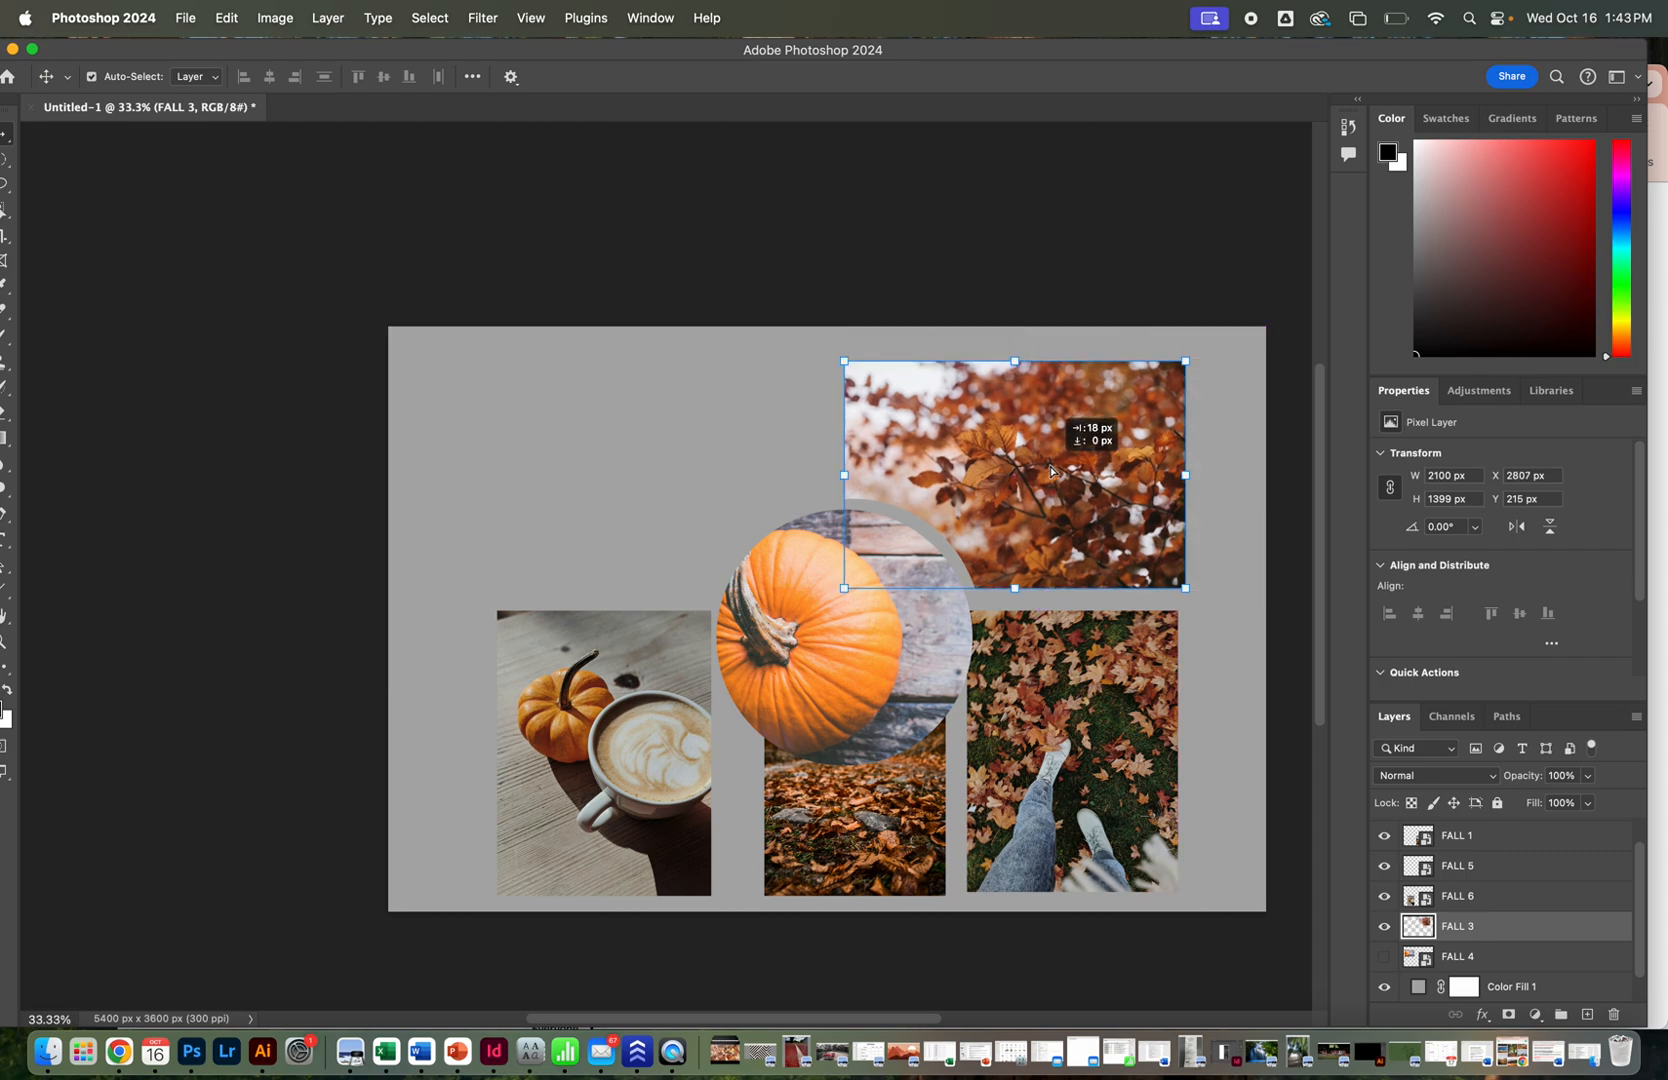
double_click(1515, 929)
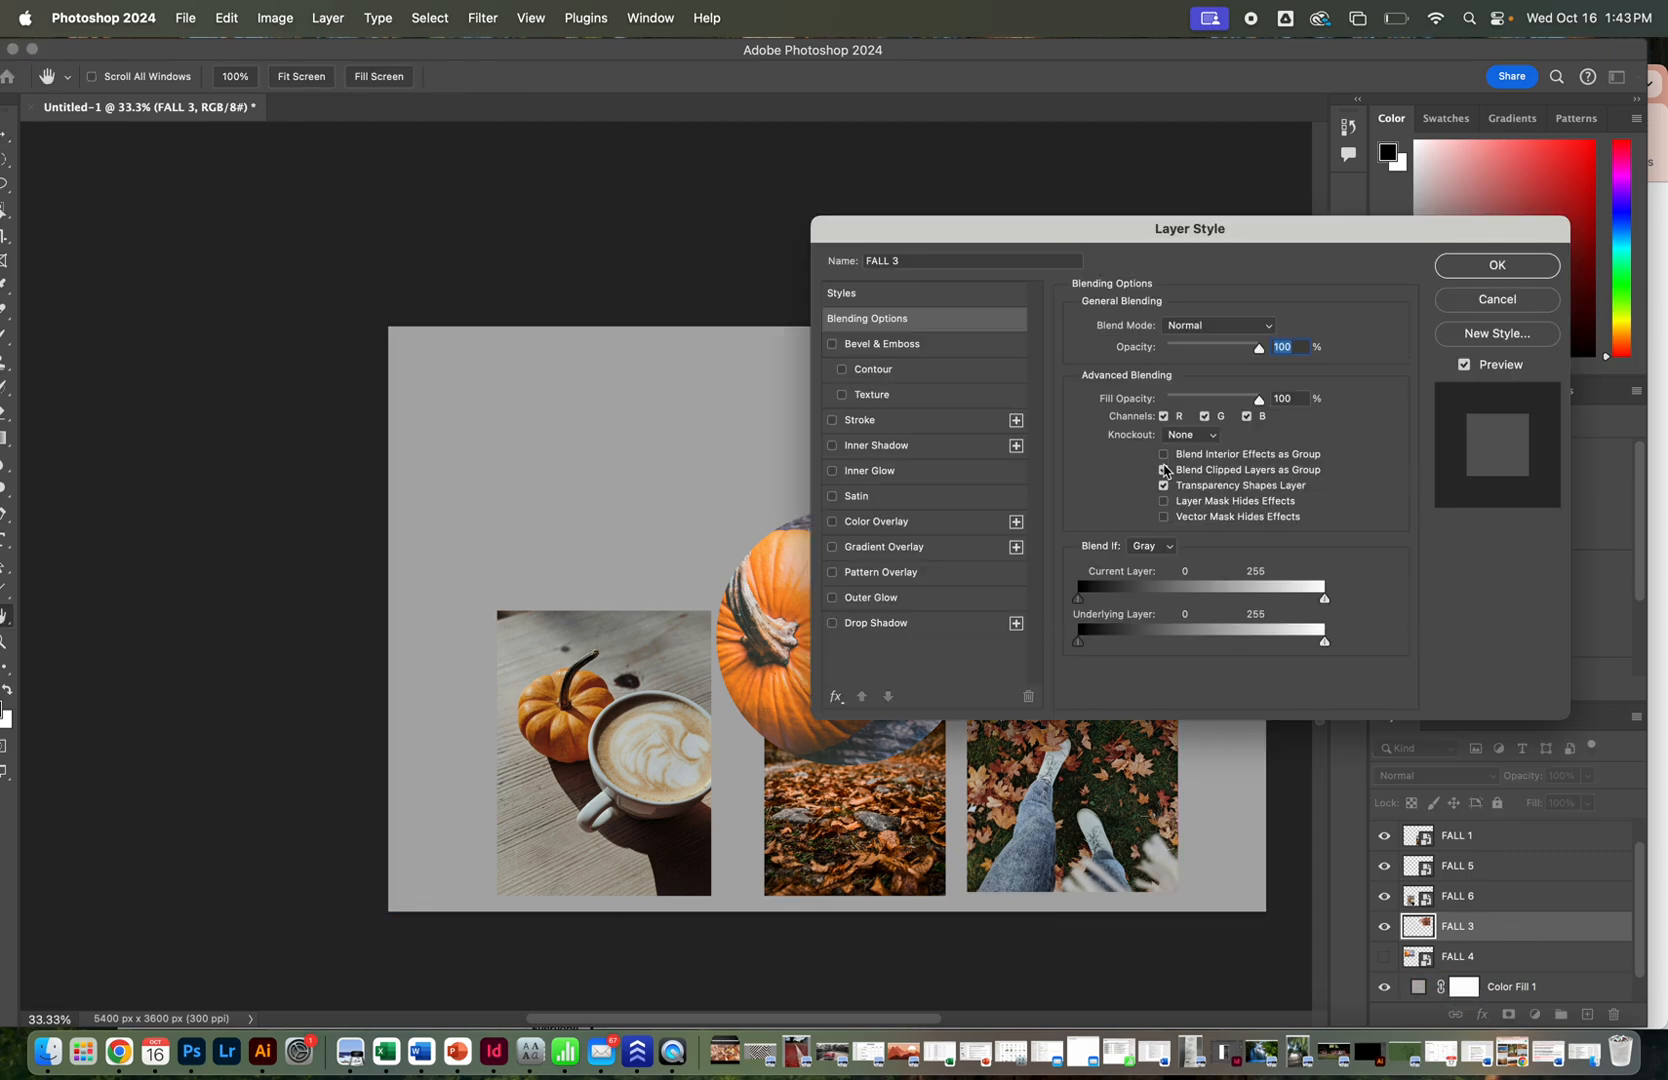
drag(1056, 238, 397, 532)
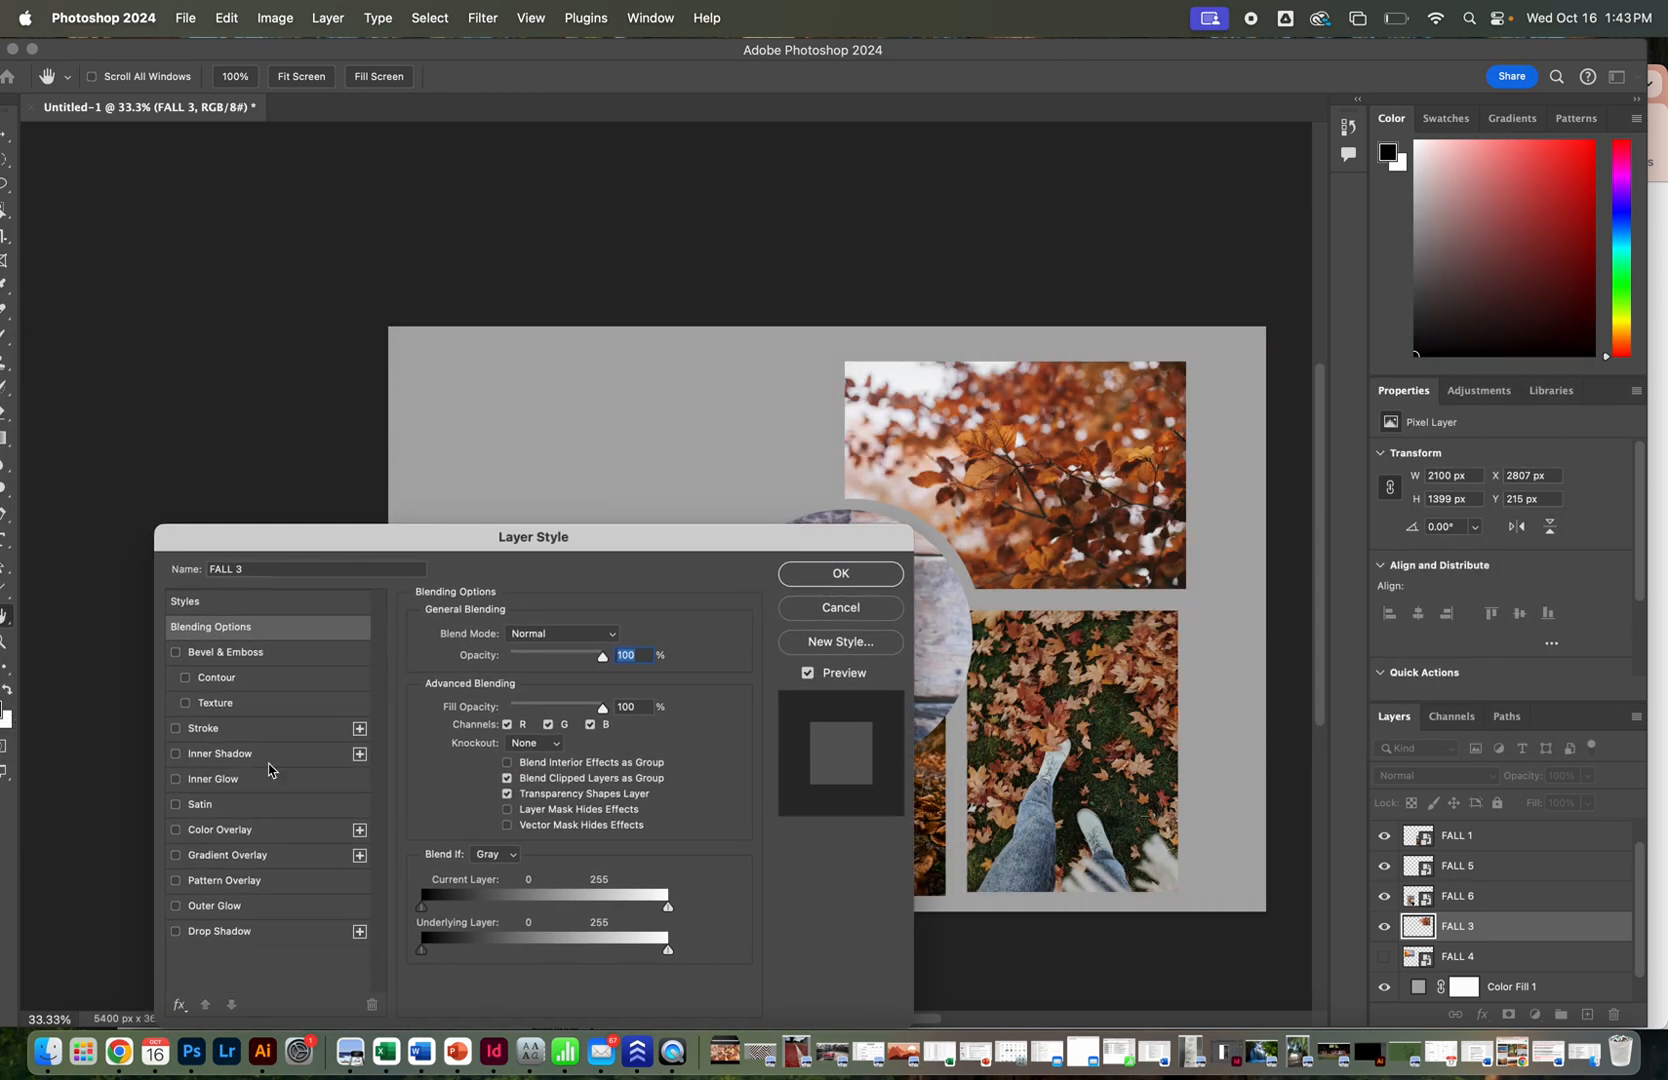
click(193, 733)
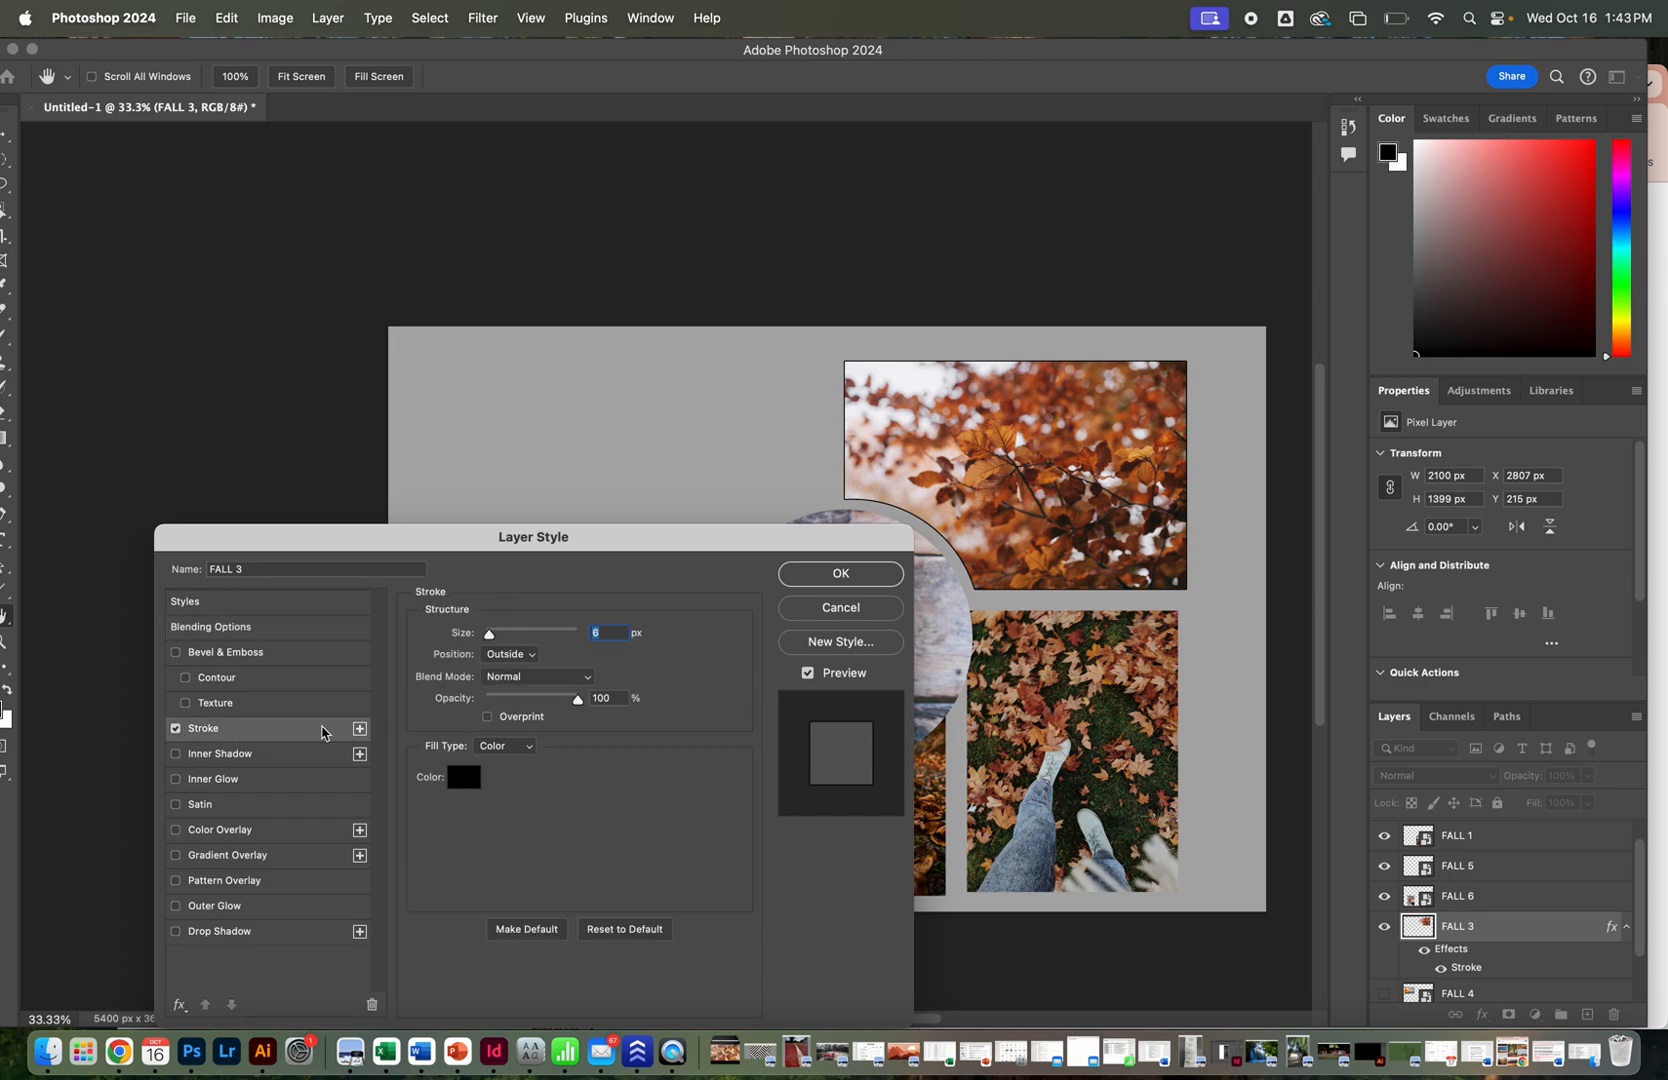
click(465, 777)
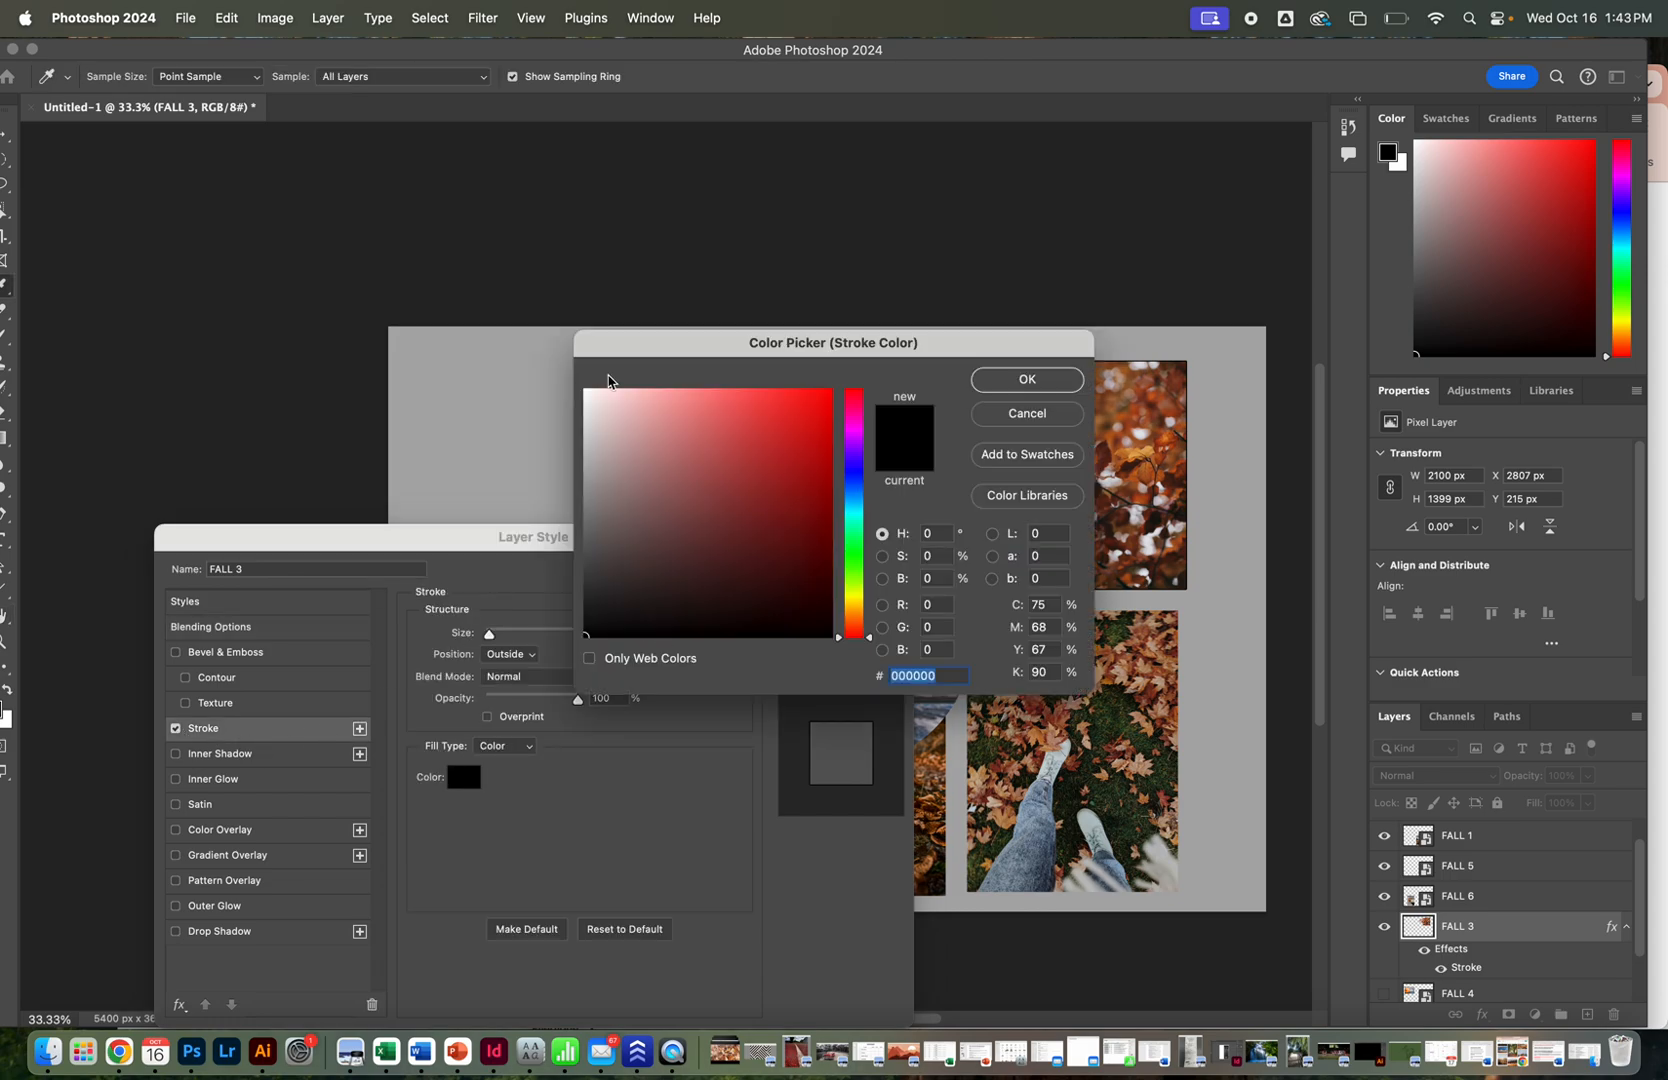
click(585, 396)
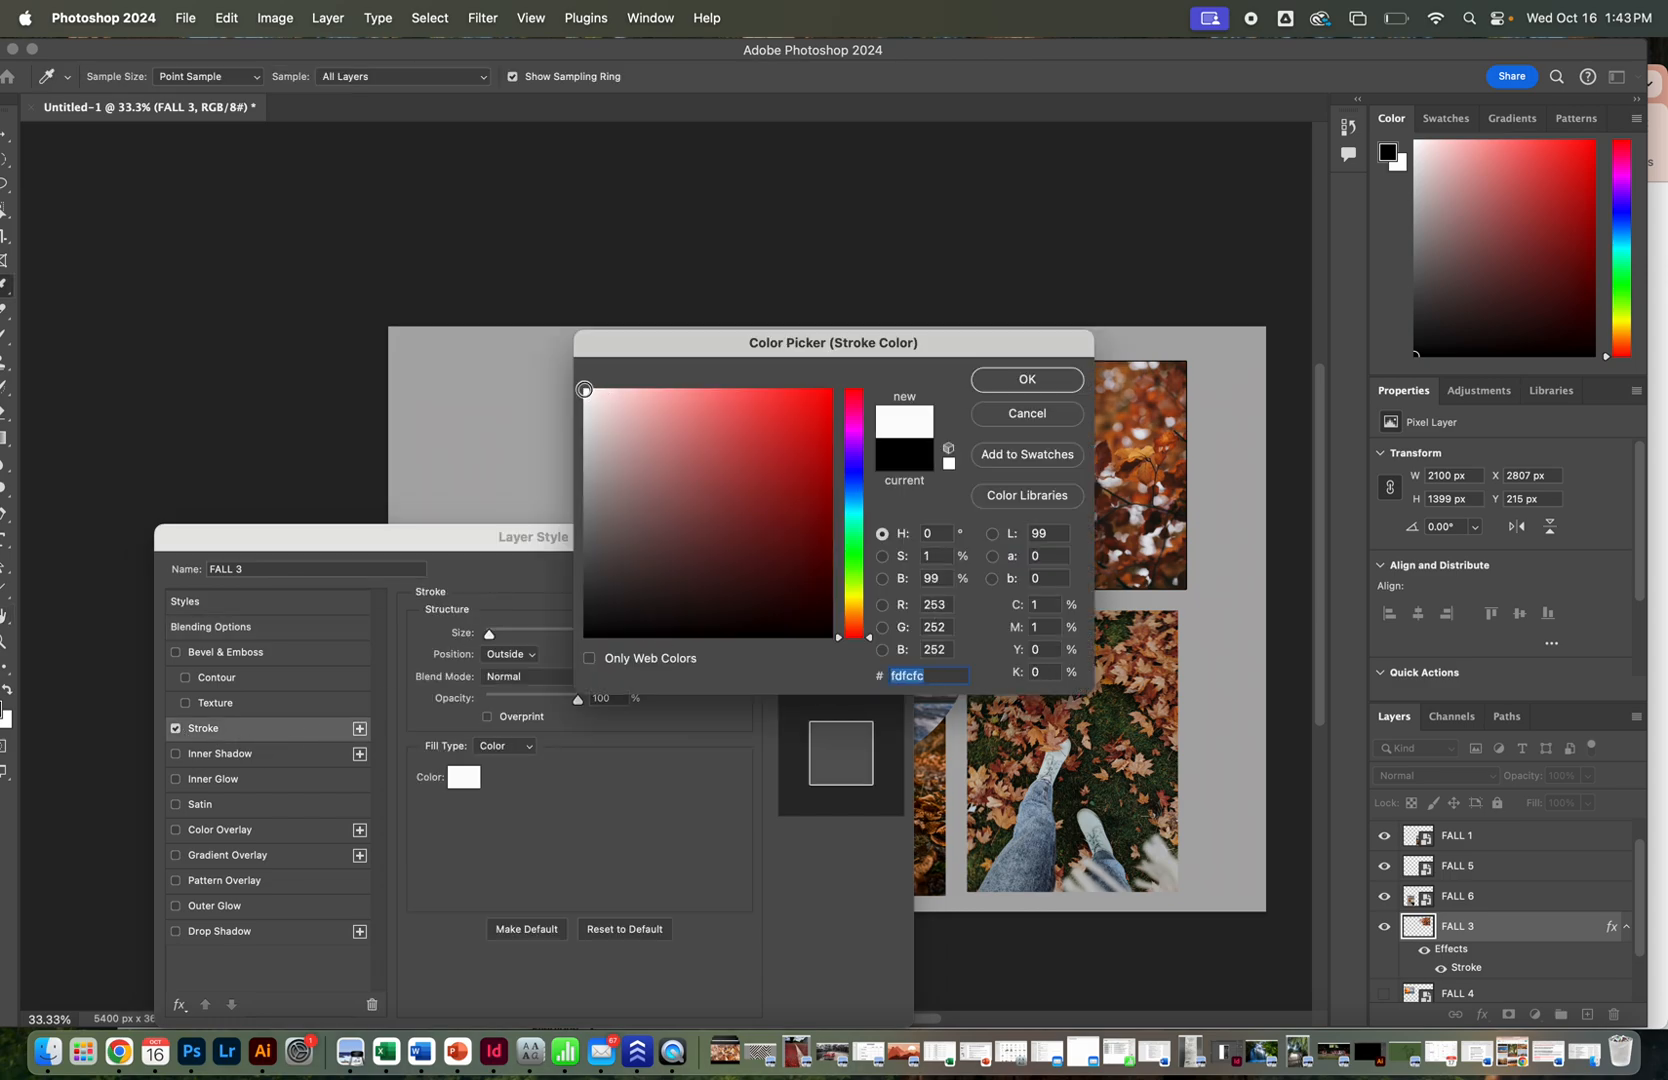
click(1003, 377)
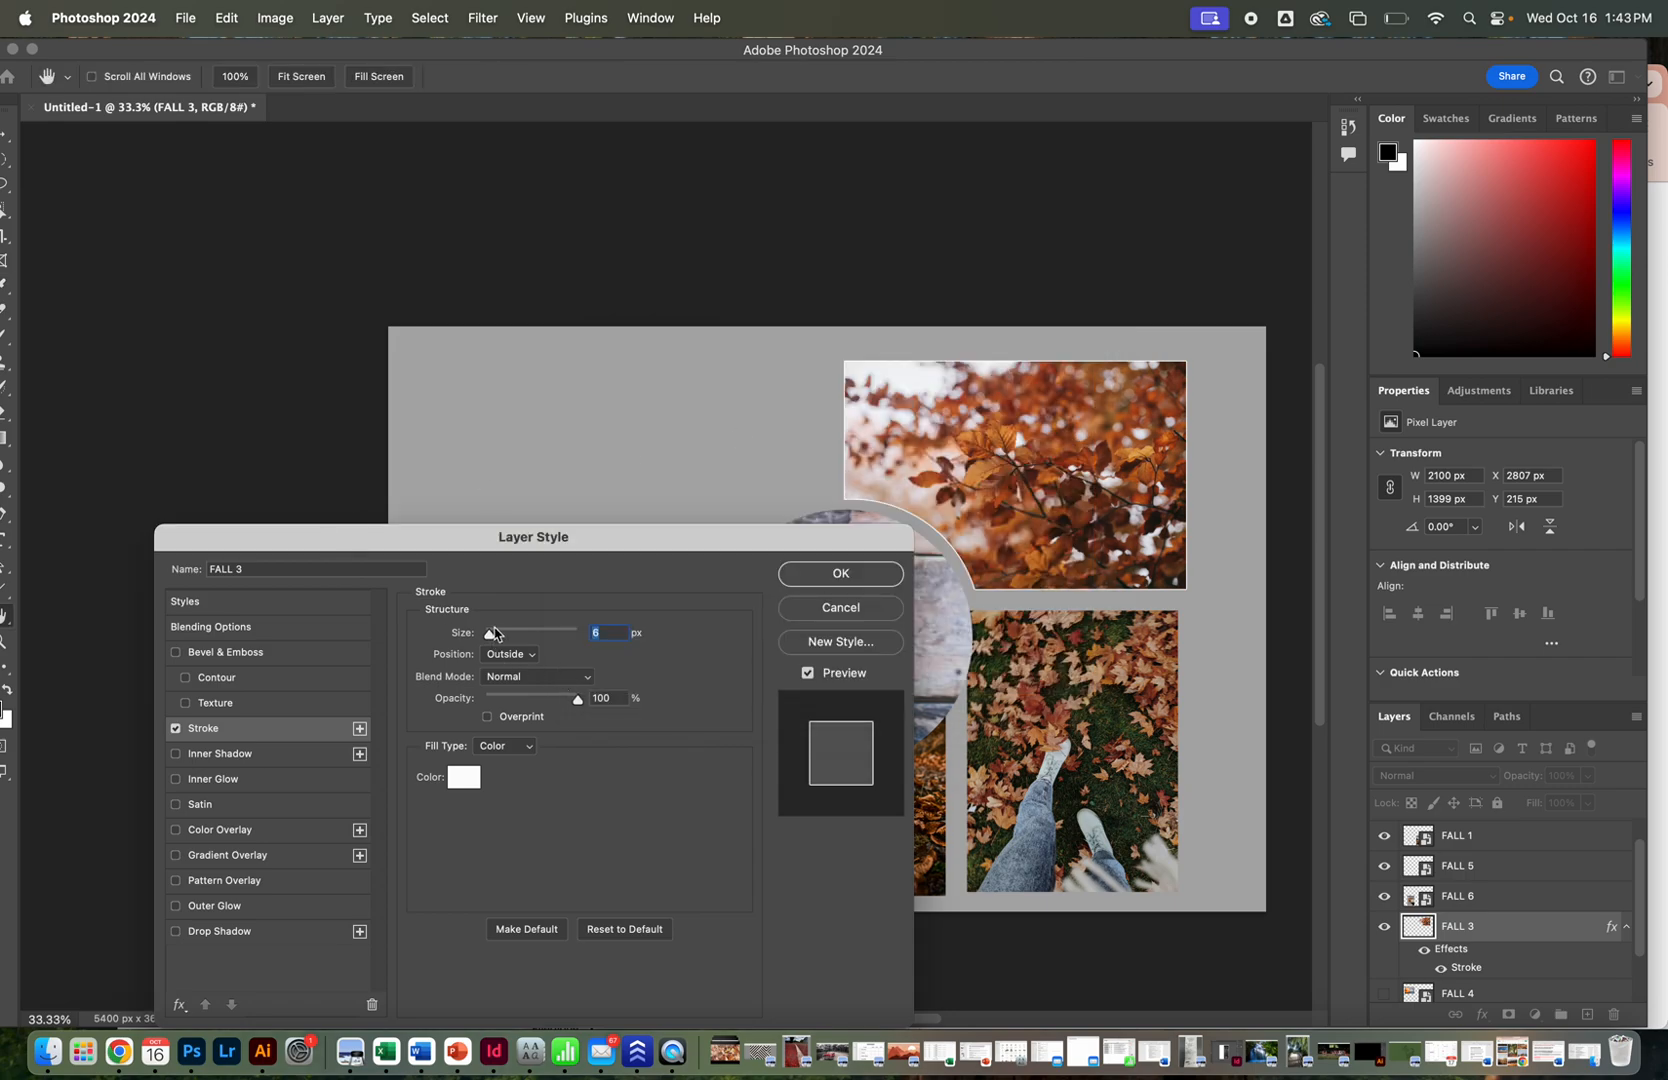
Set FALL 3's stroke to 21 px with Center position and Normal blend mode, and apply the layer style.
drag(490, 636, 508, 645)
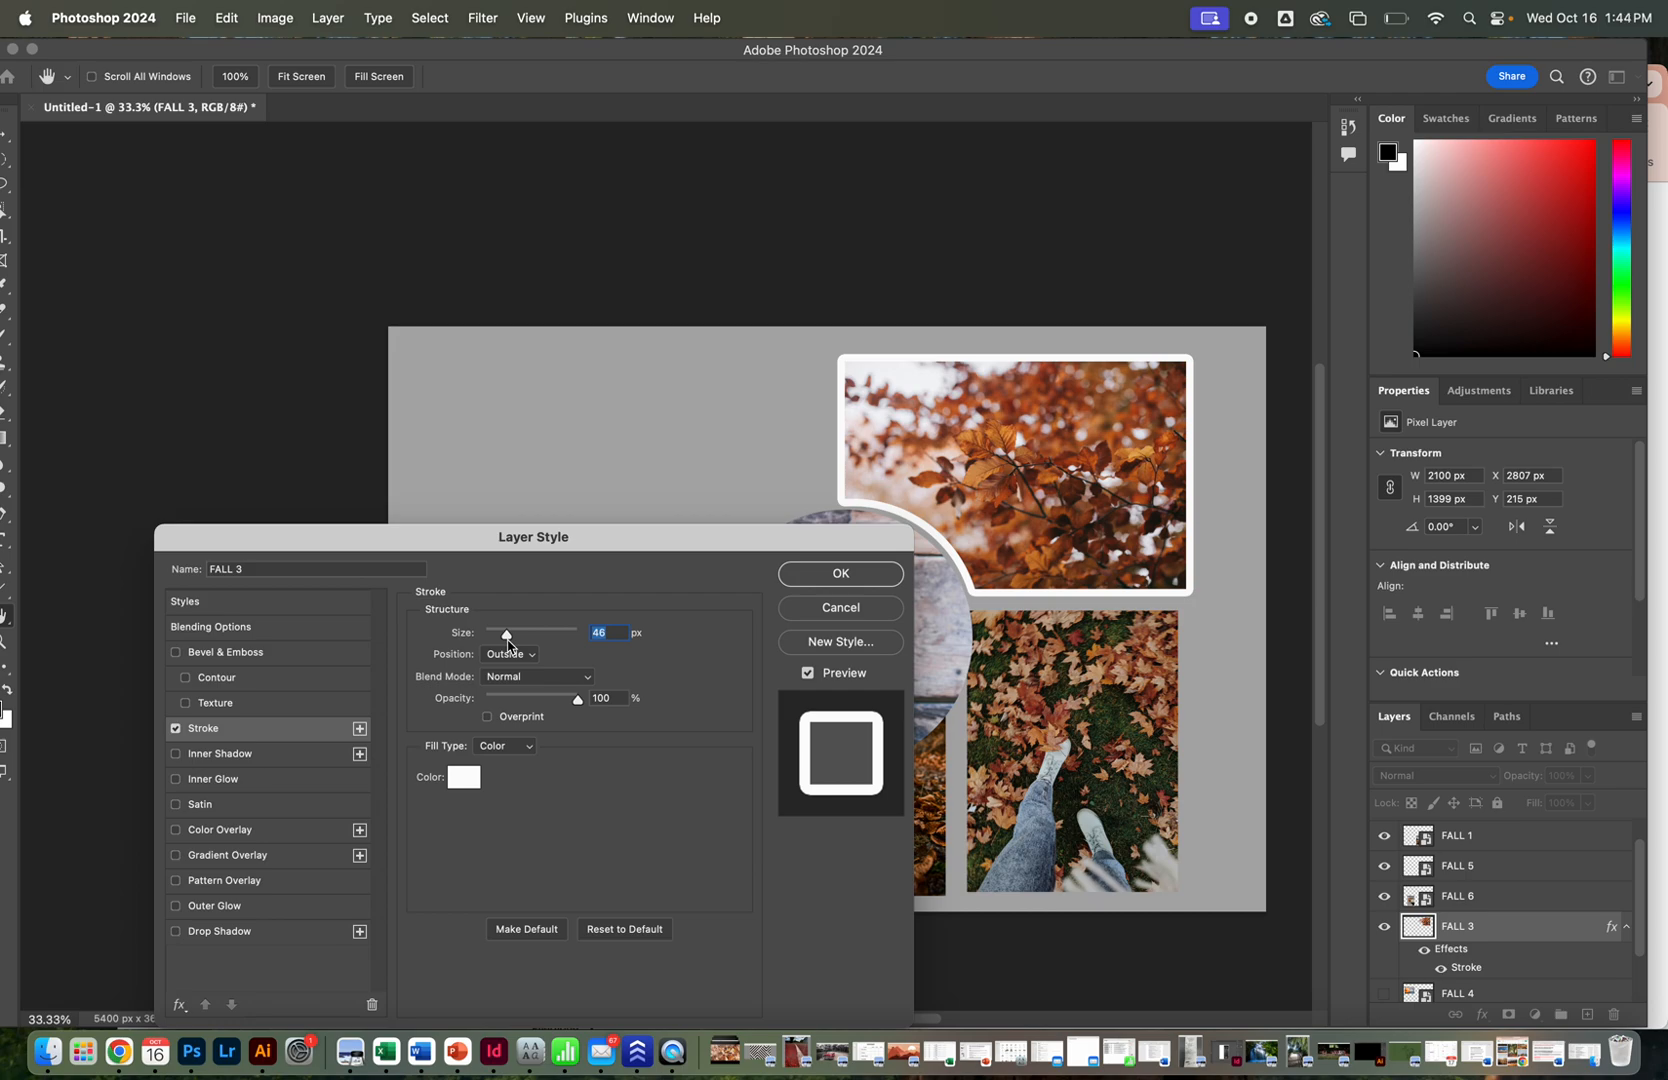
click(521, 679)
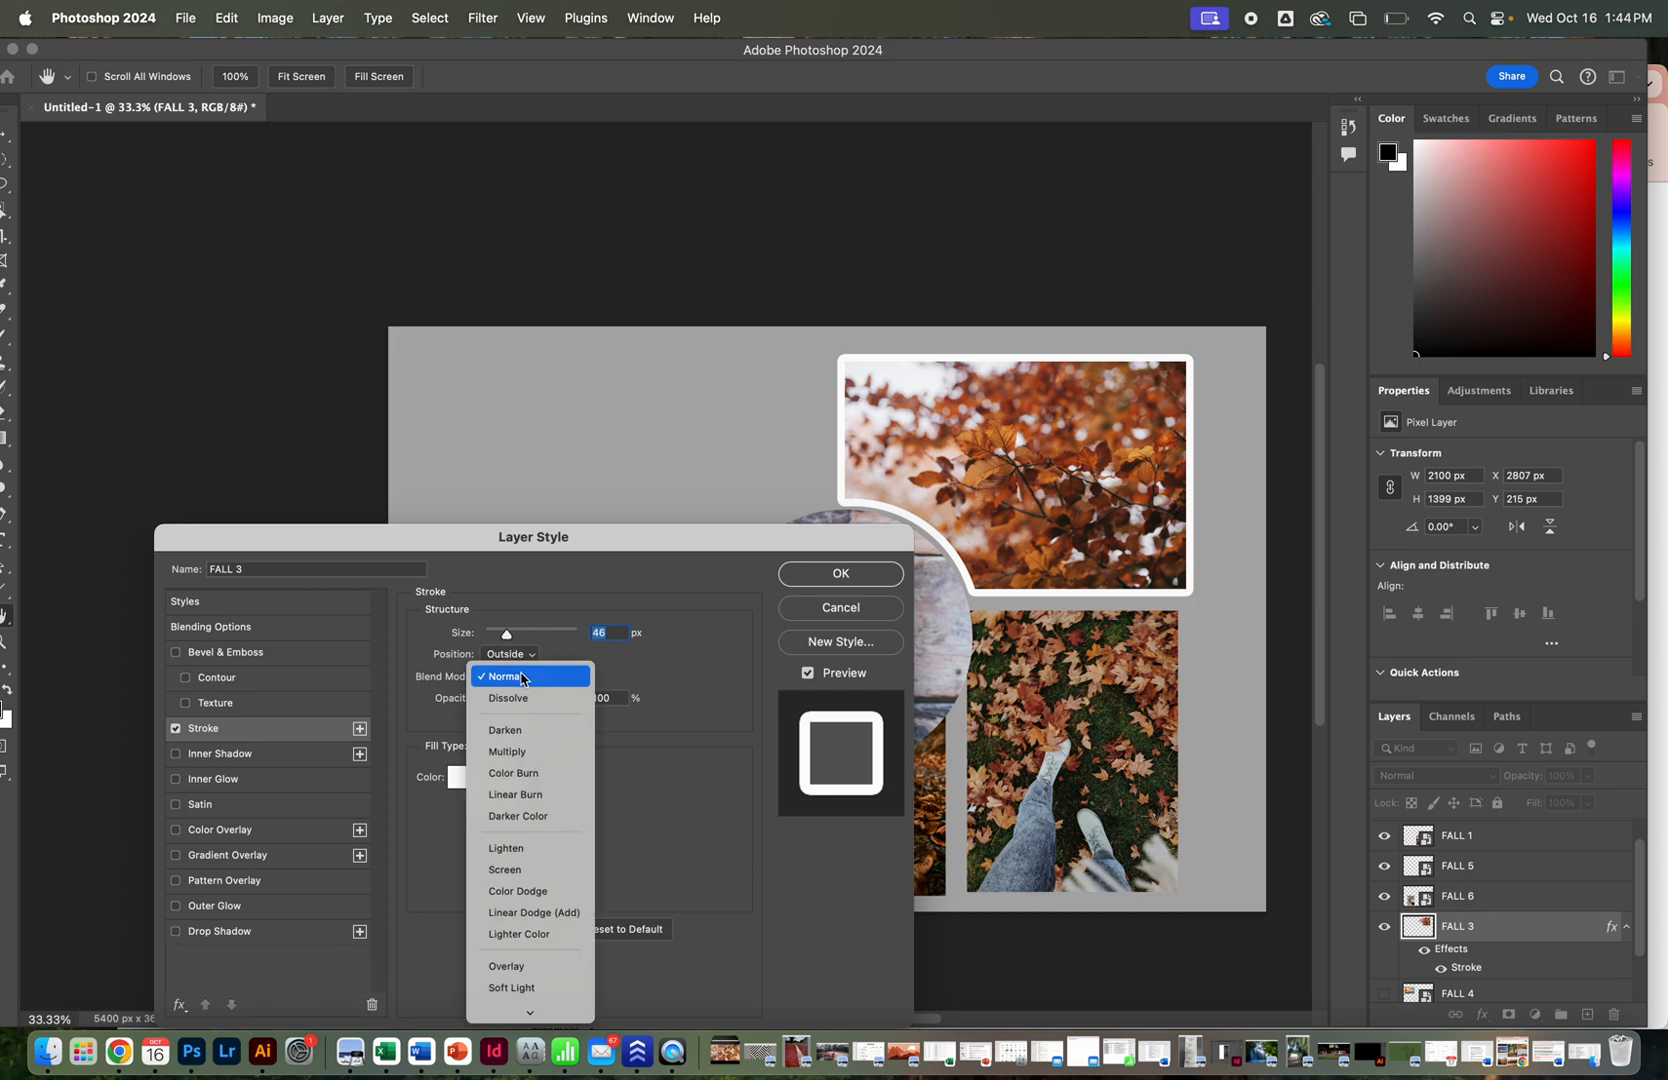
click(521, 676)
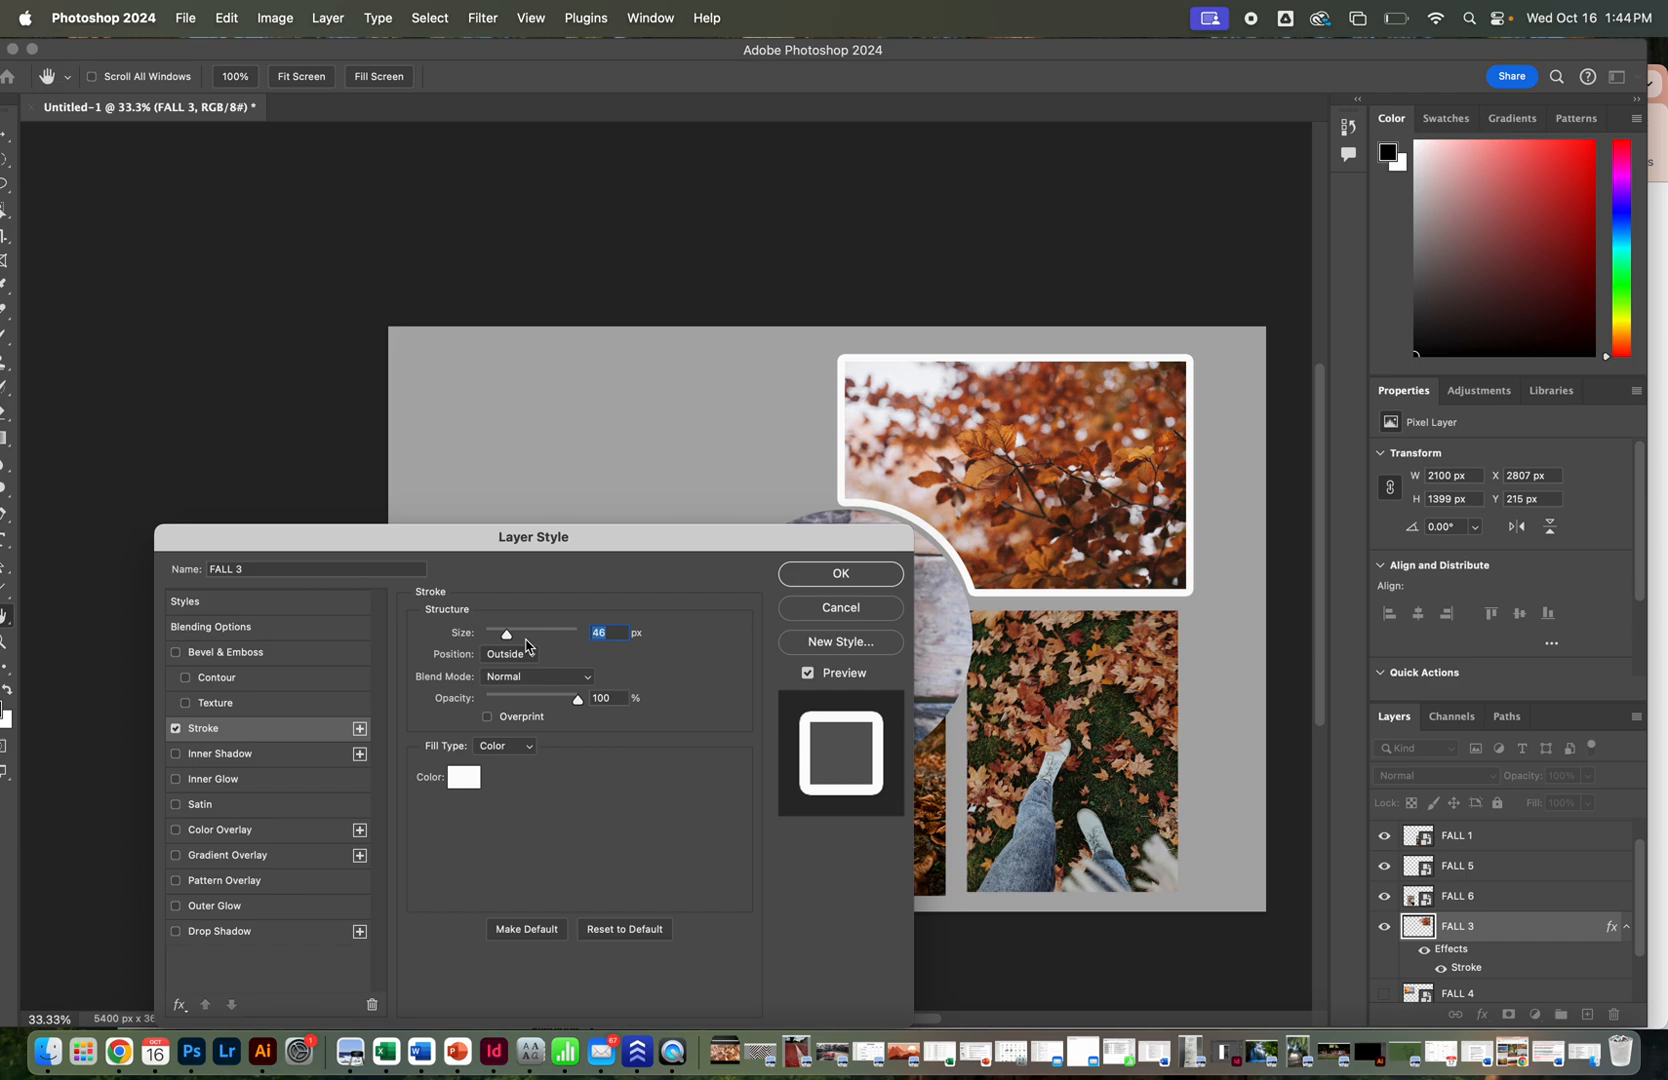
click(526, 651)
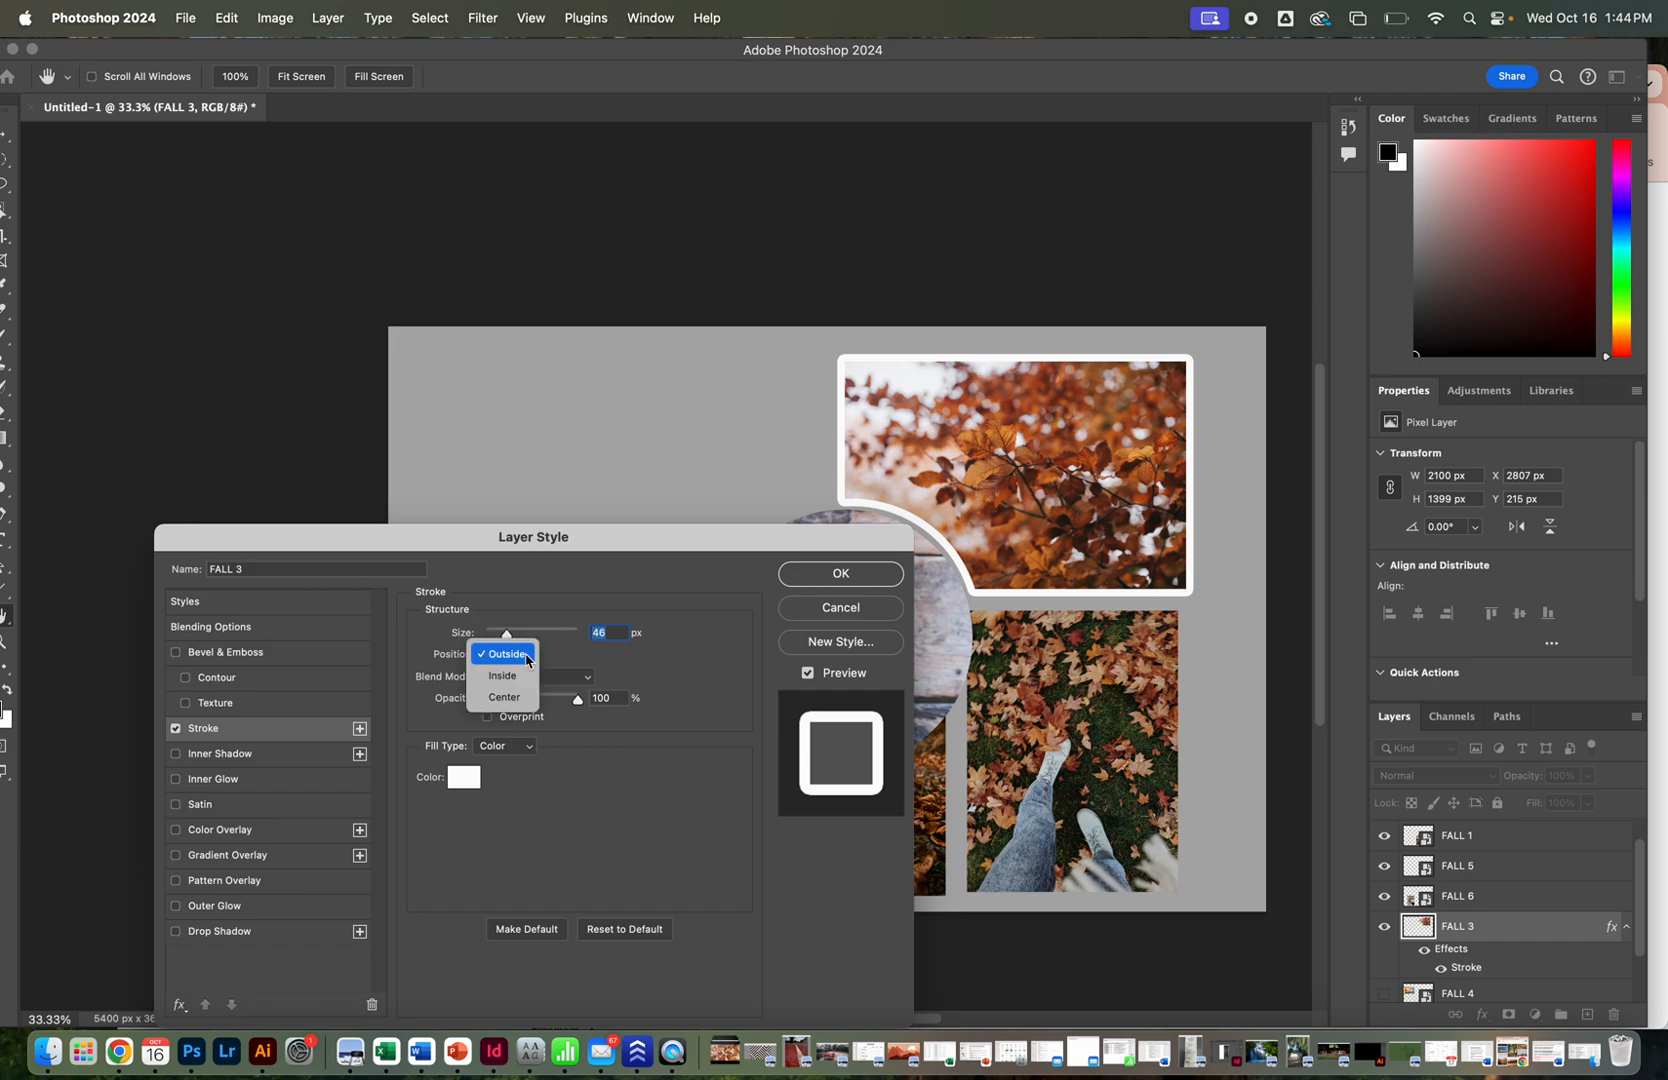
click(524, 699)
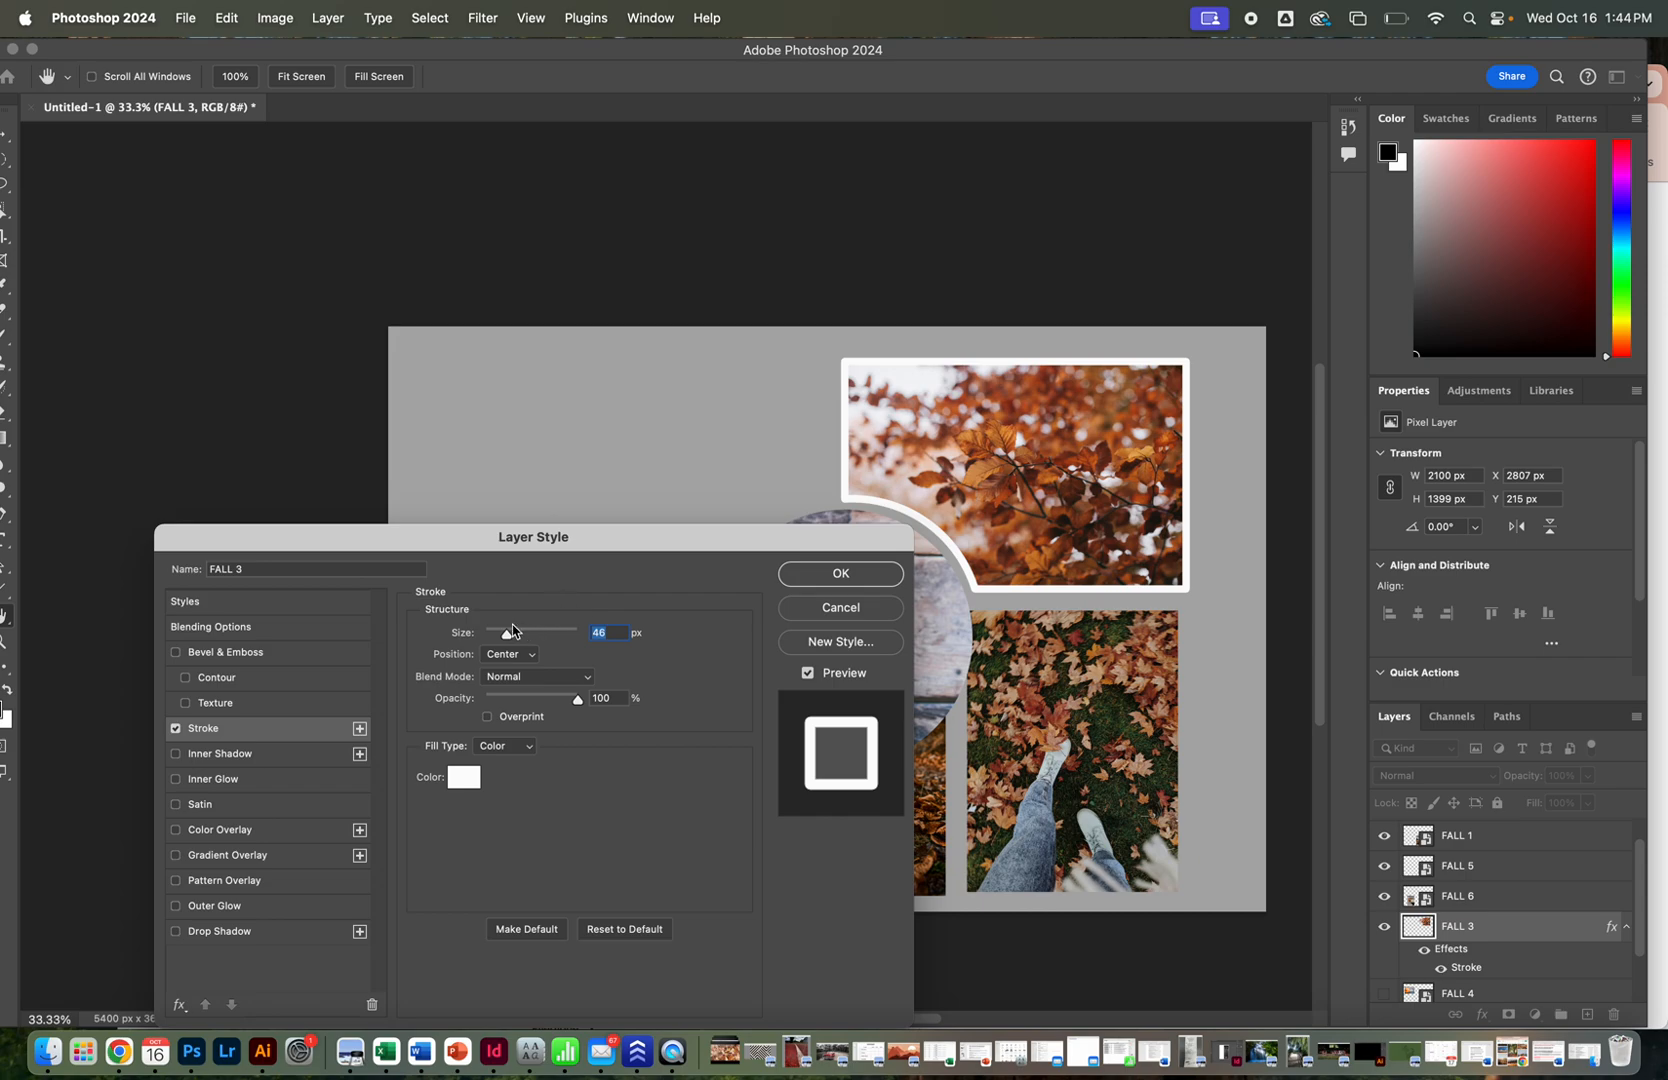
drag(512, 630, 501, 638)
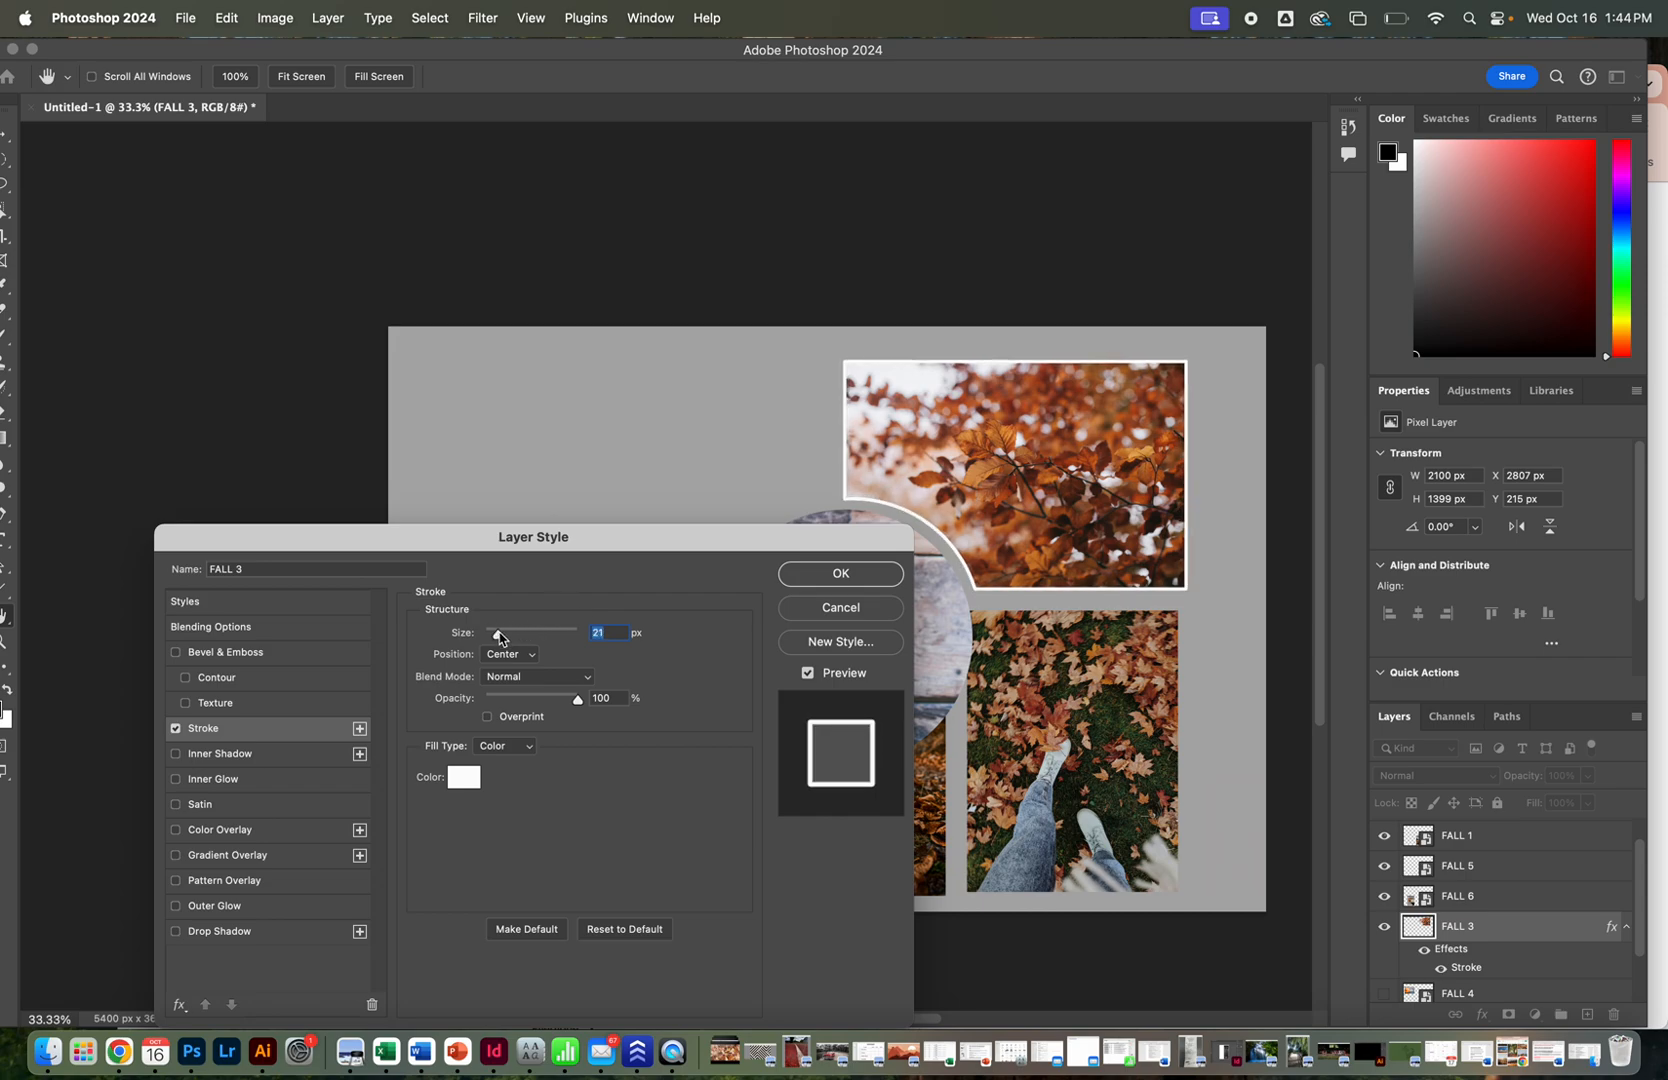
click(838, 573)
Add the same 21 px centered white stroke to the pumpkin circle on Layer 1.
click(865, 649)
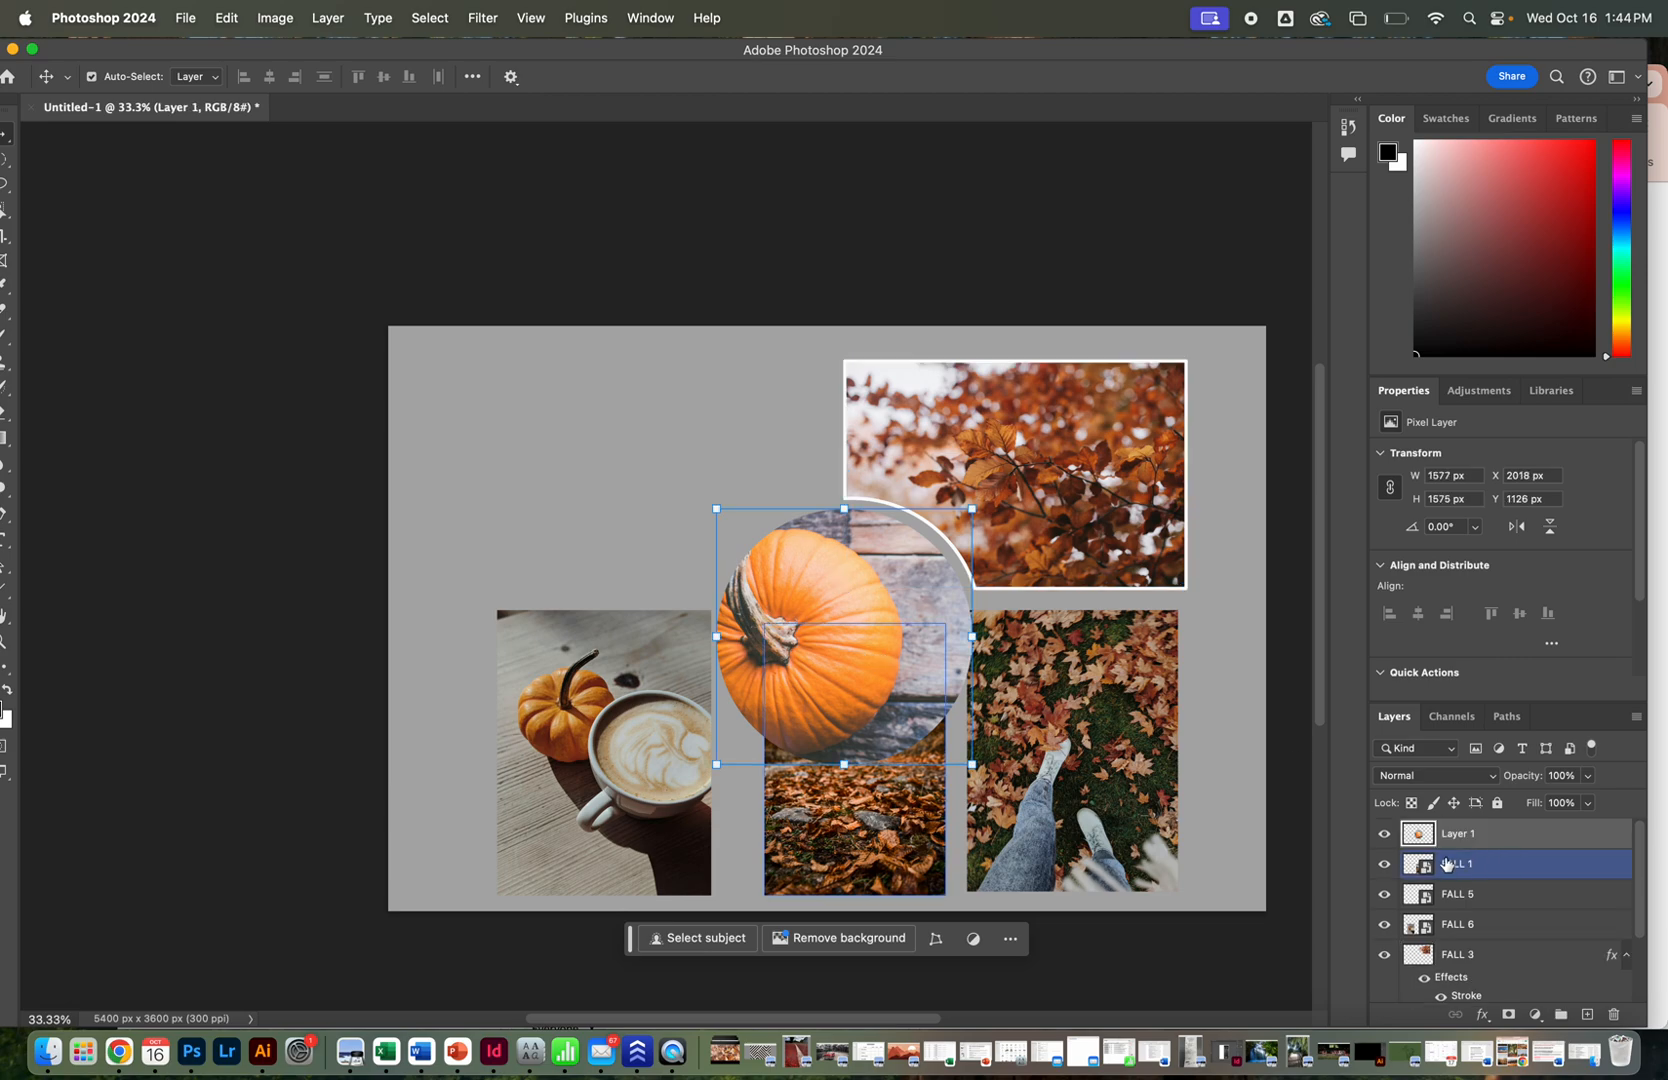
double_click(1508, 834)
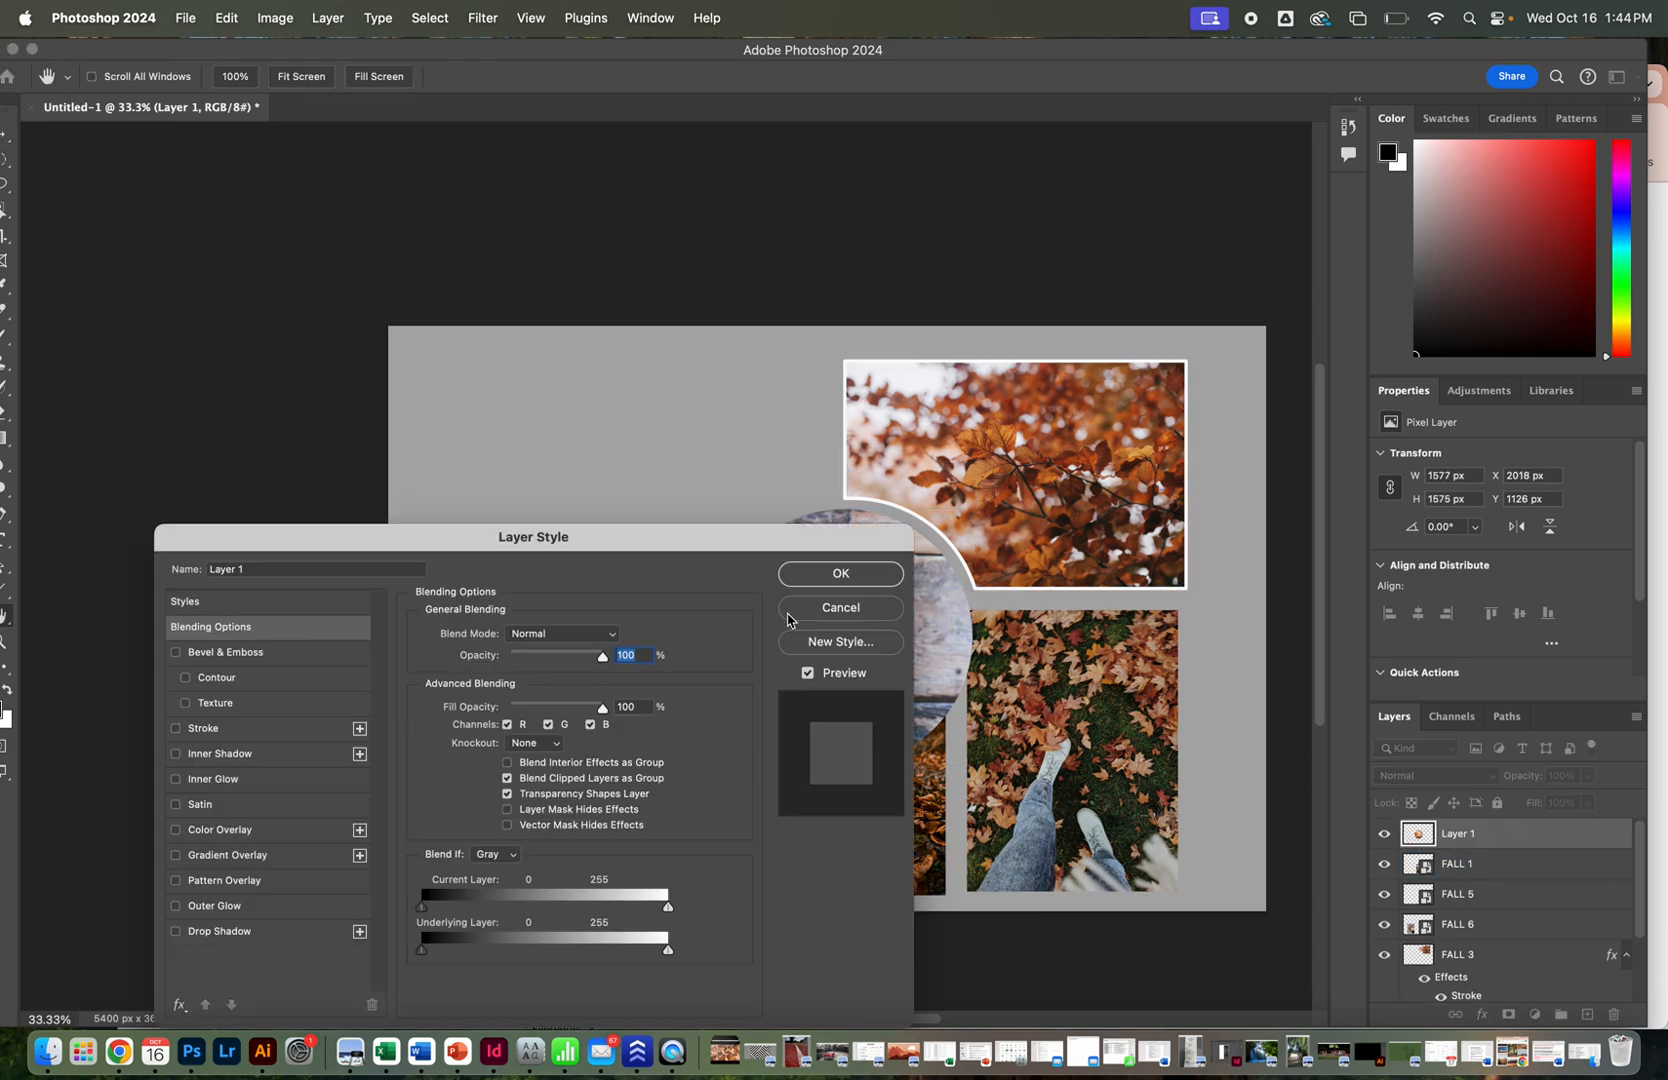
click(224, 736)
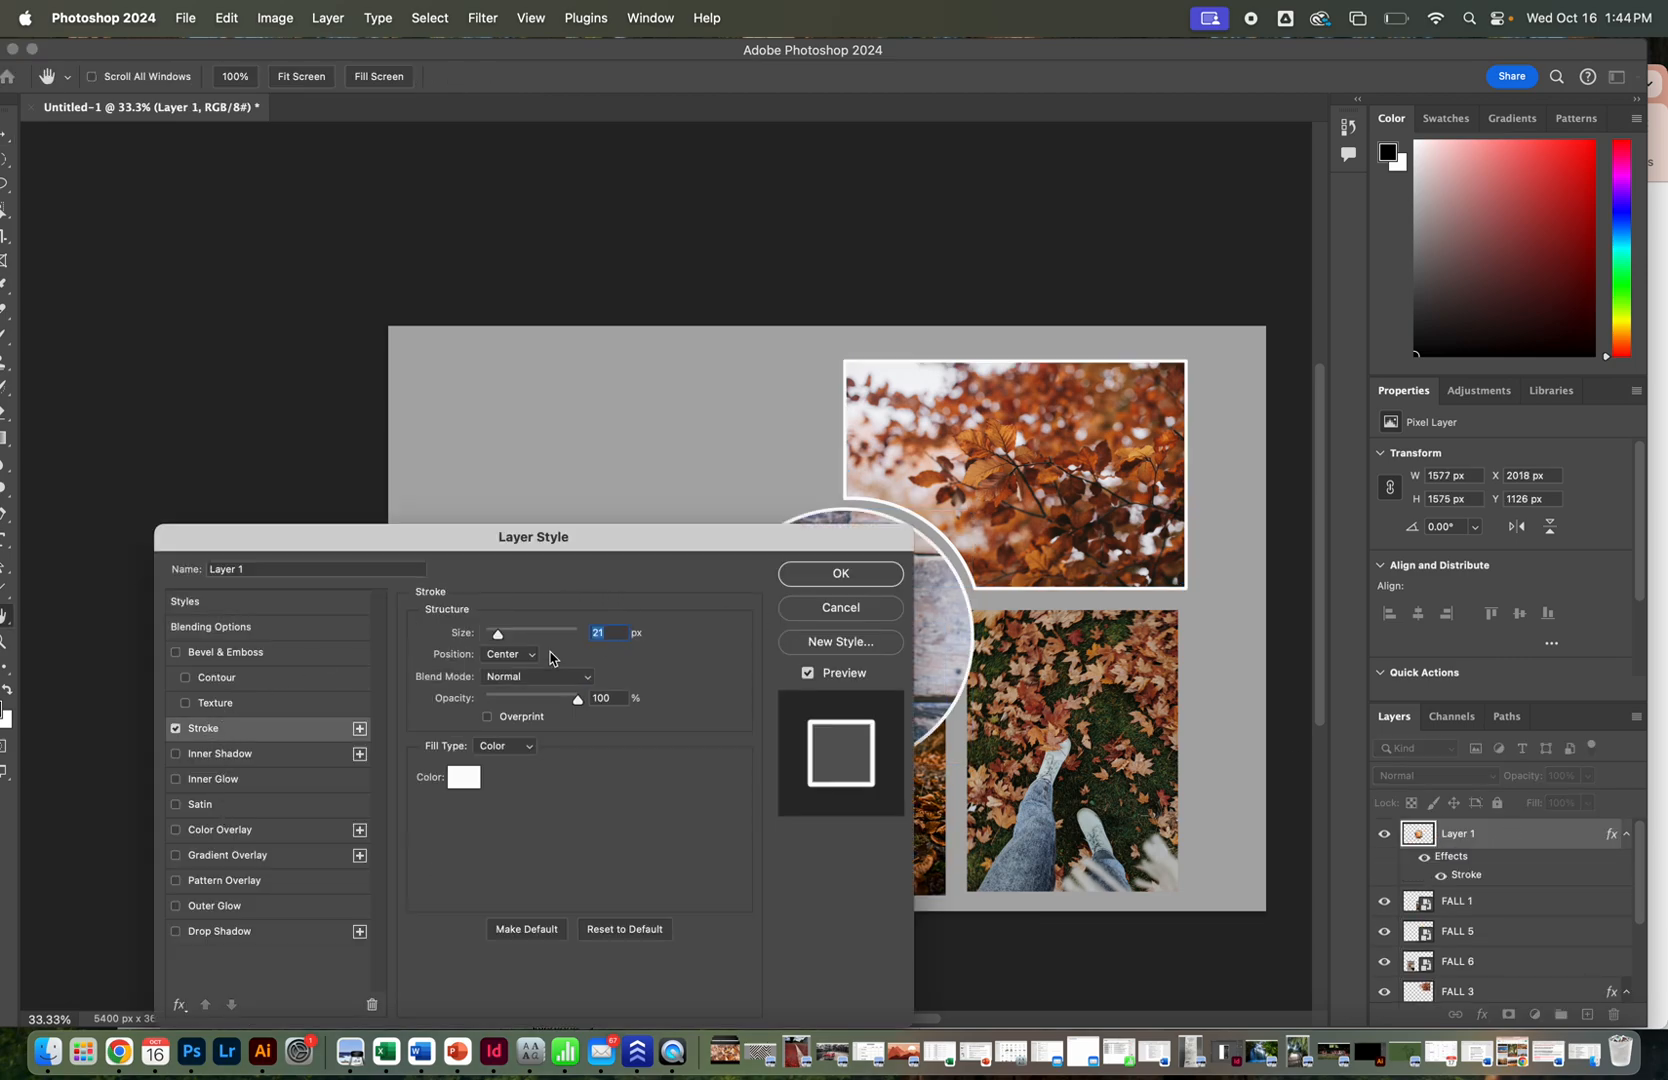
click(859, 574)
Add the same 21 px centered white stroke to the FALL 5 photo.
click(1560, 931)
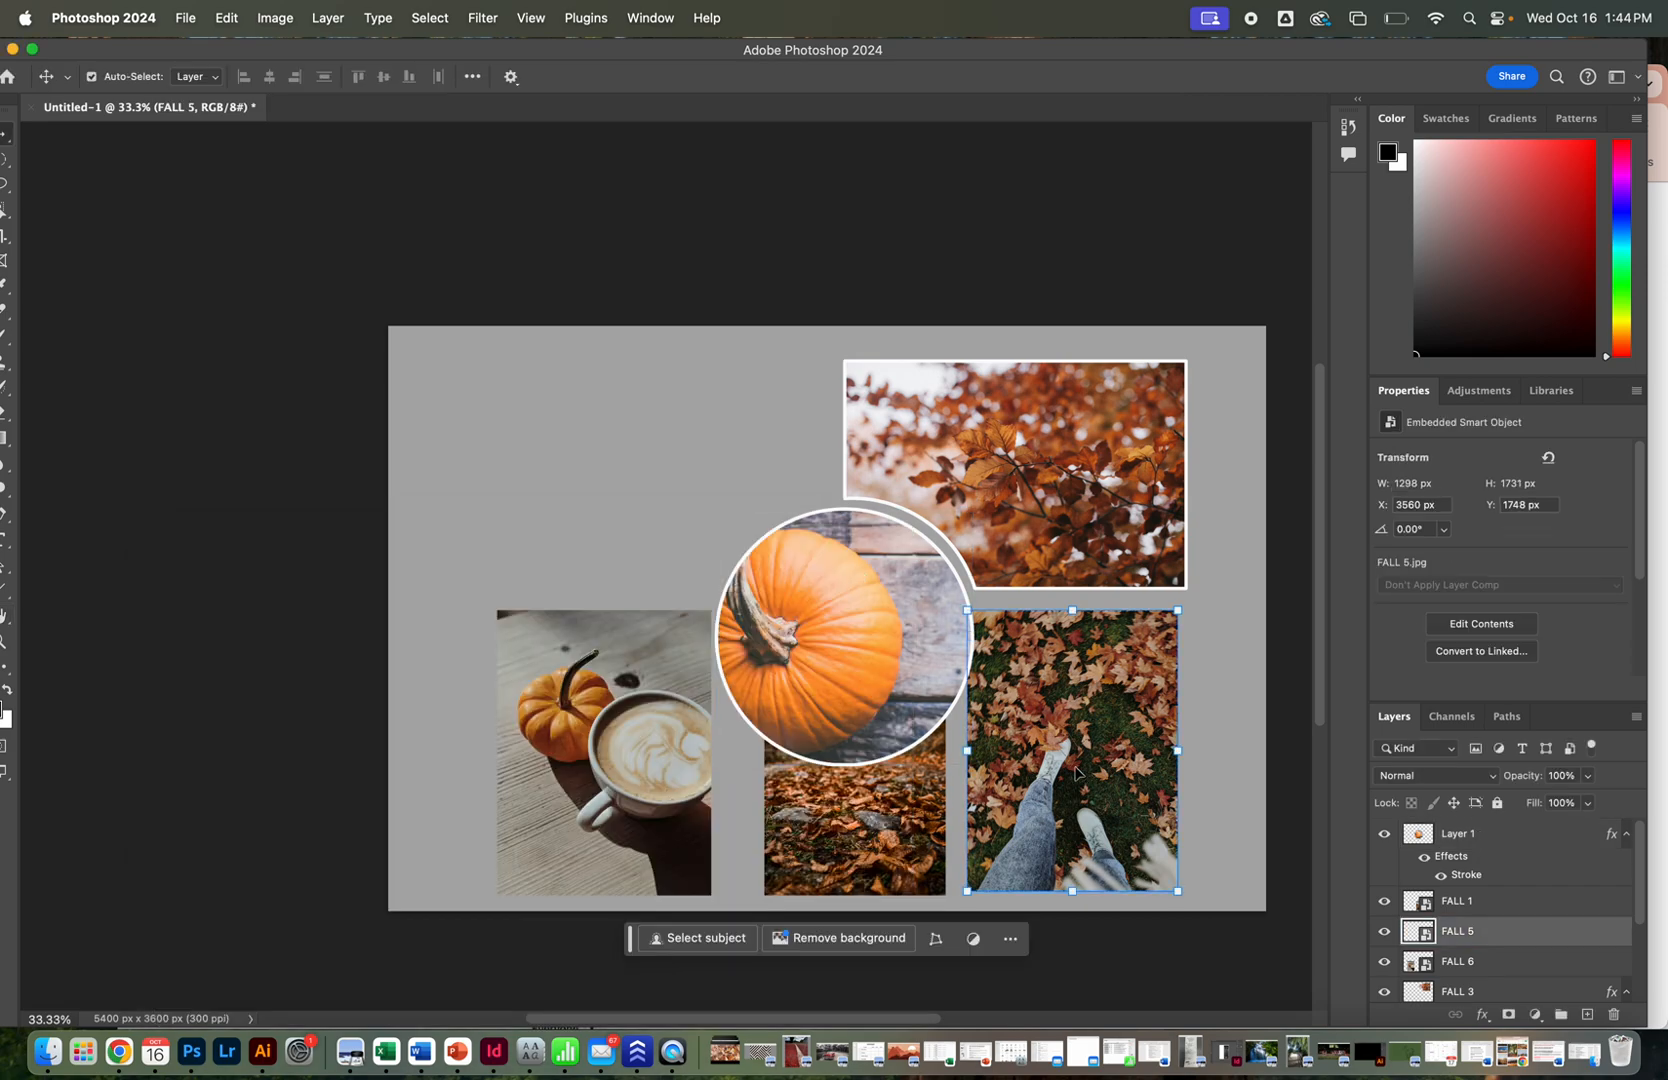
double_click(1539, 940)
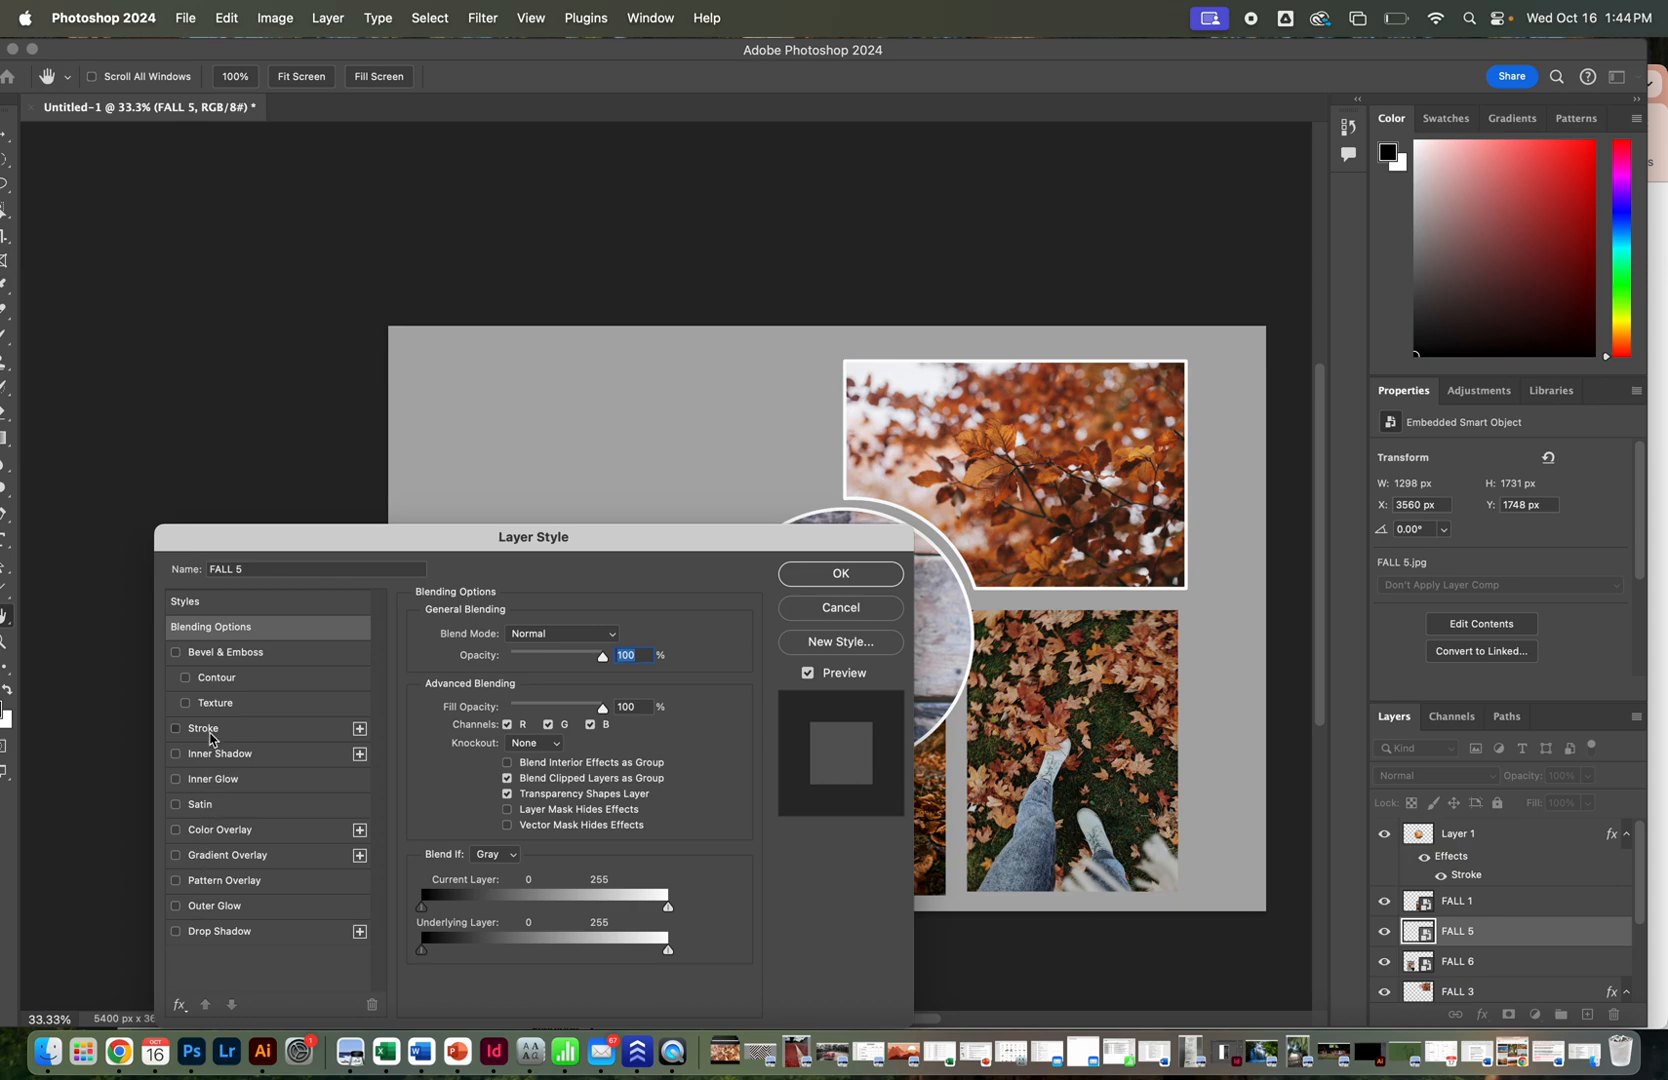
click(208, 731)
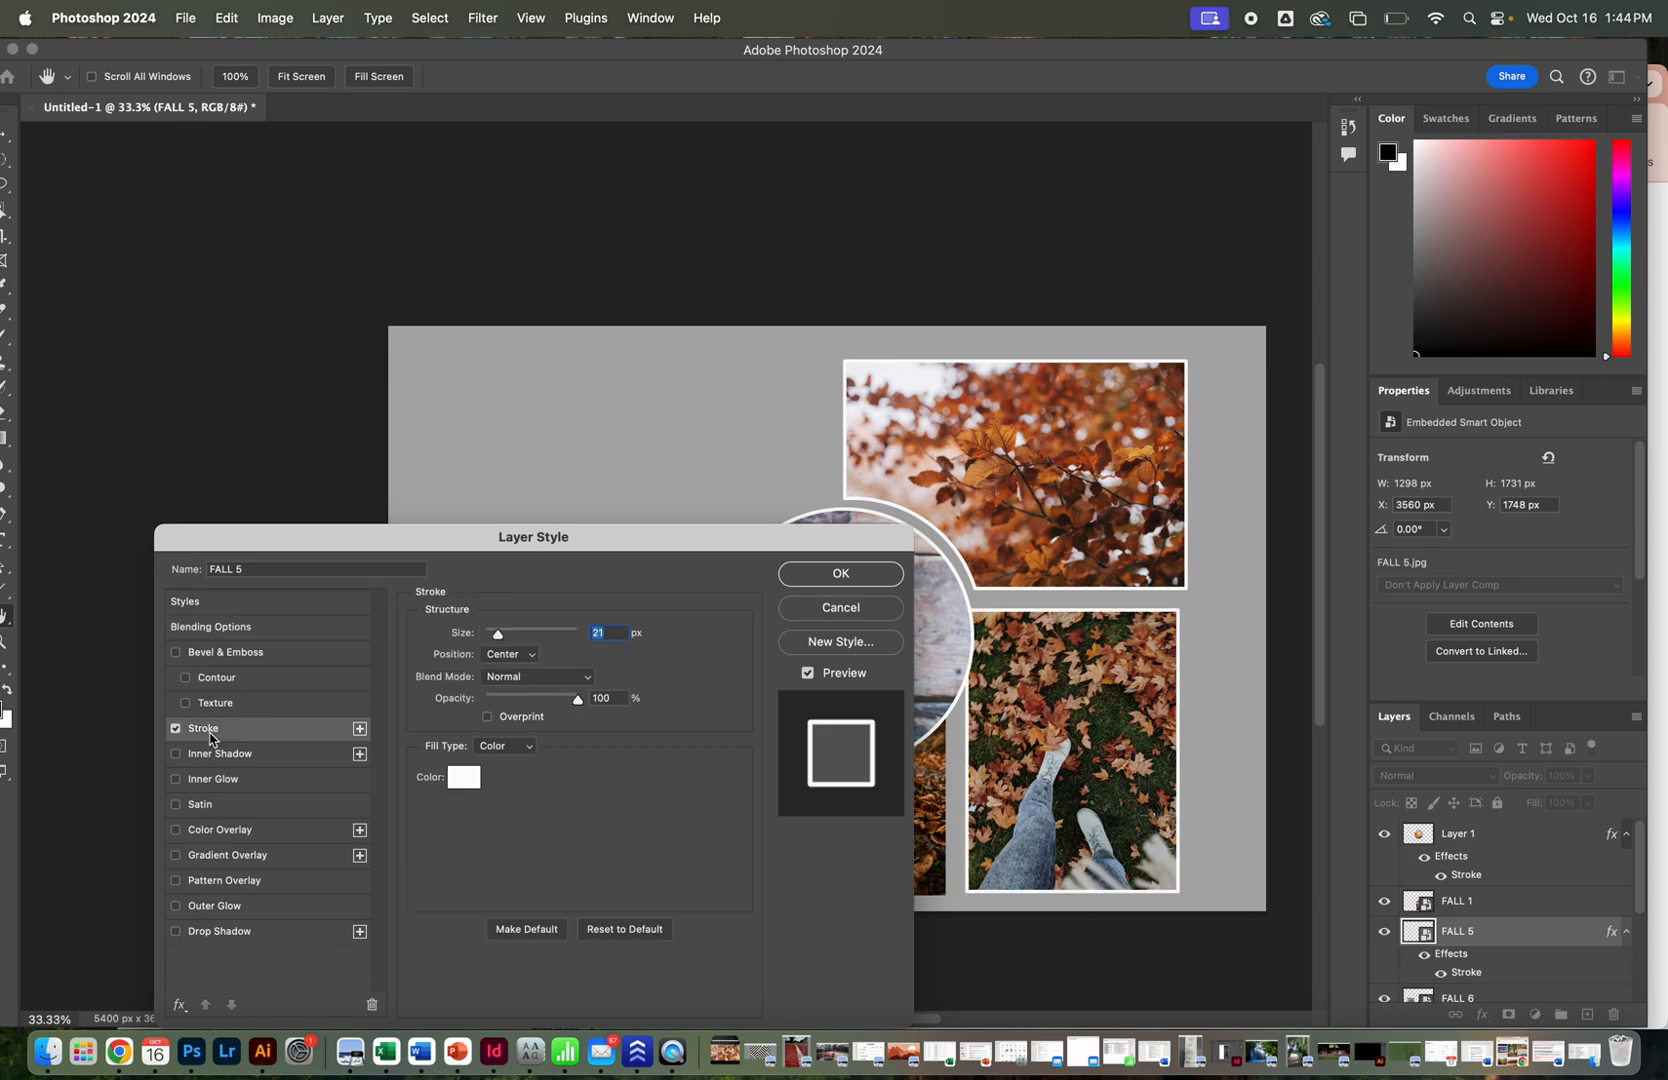
click(850, 573)
Add the same 21 px centered white stroke to the FALL 1 photo, and select the gray background fill.
scroll(1524, 880, down, 1)
click(1524, 833)
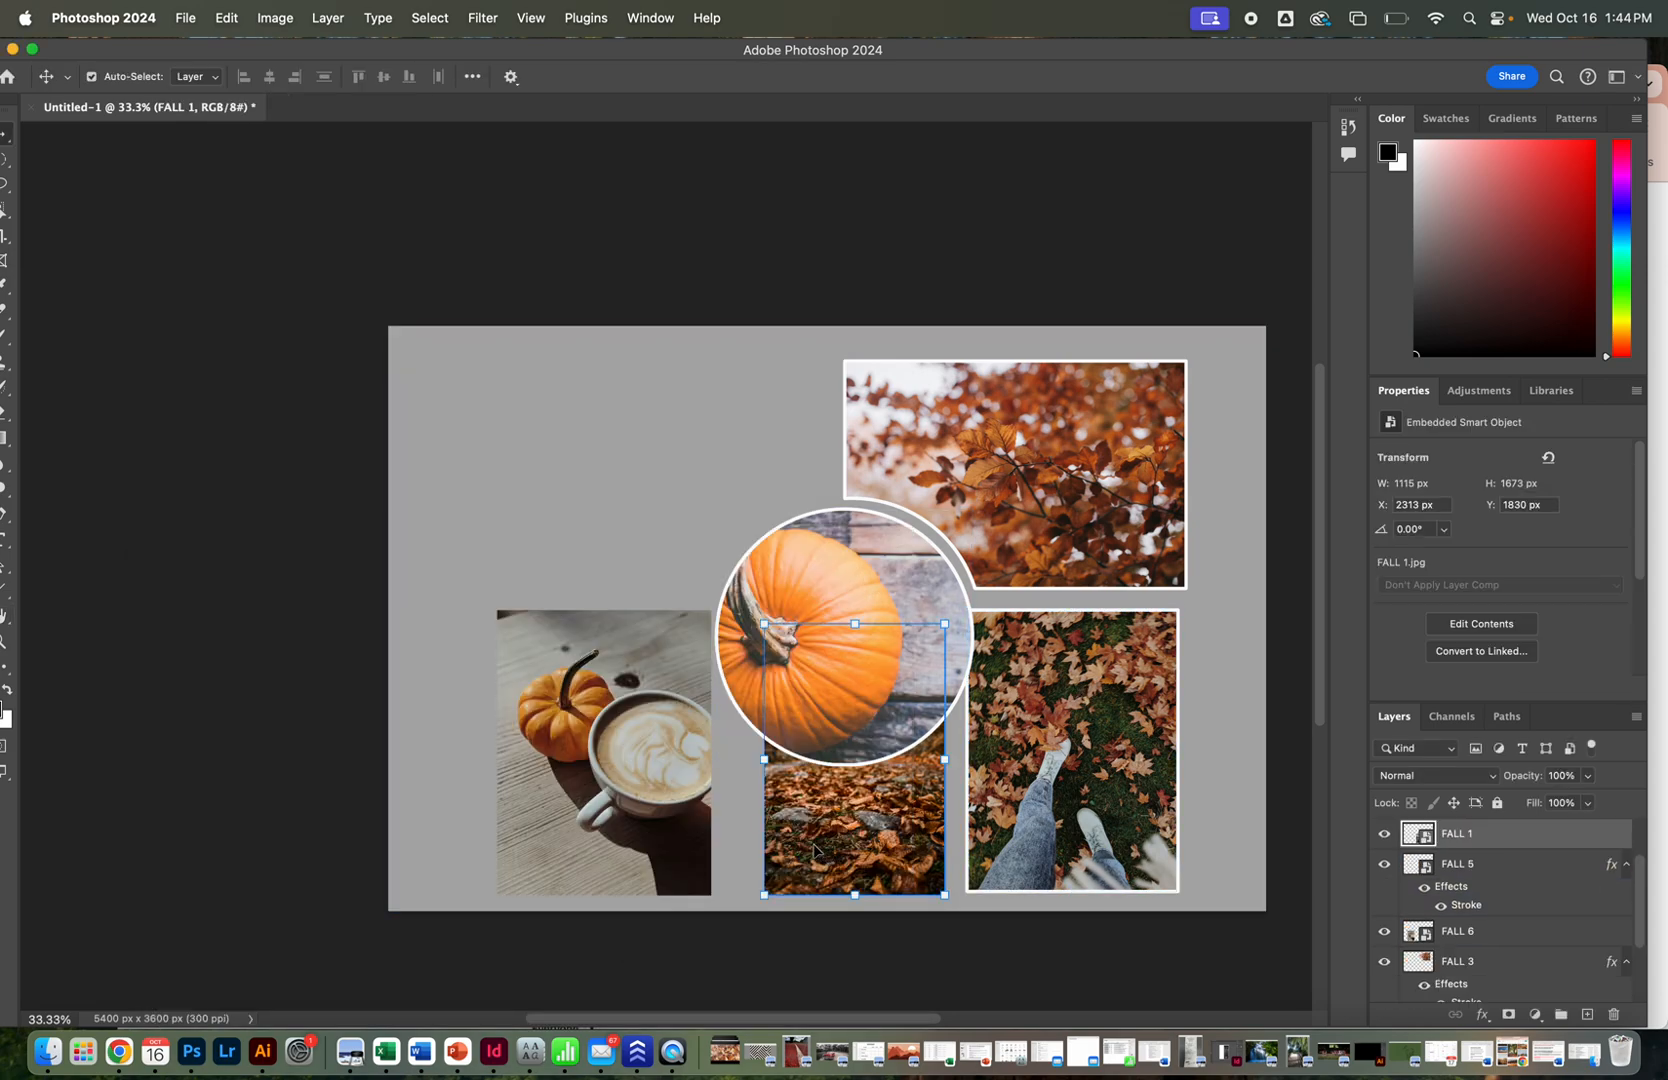
double_click(1524, 833)
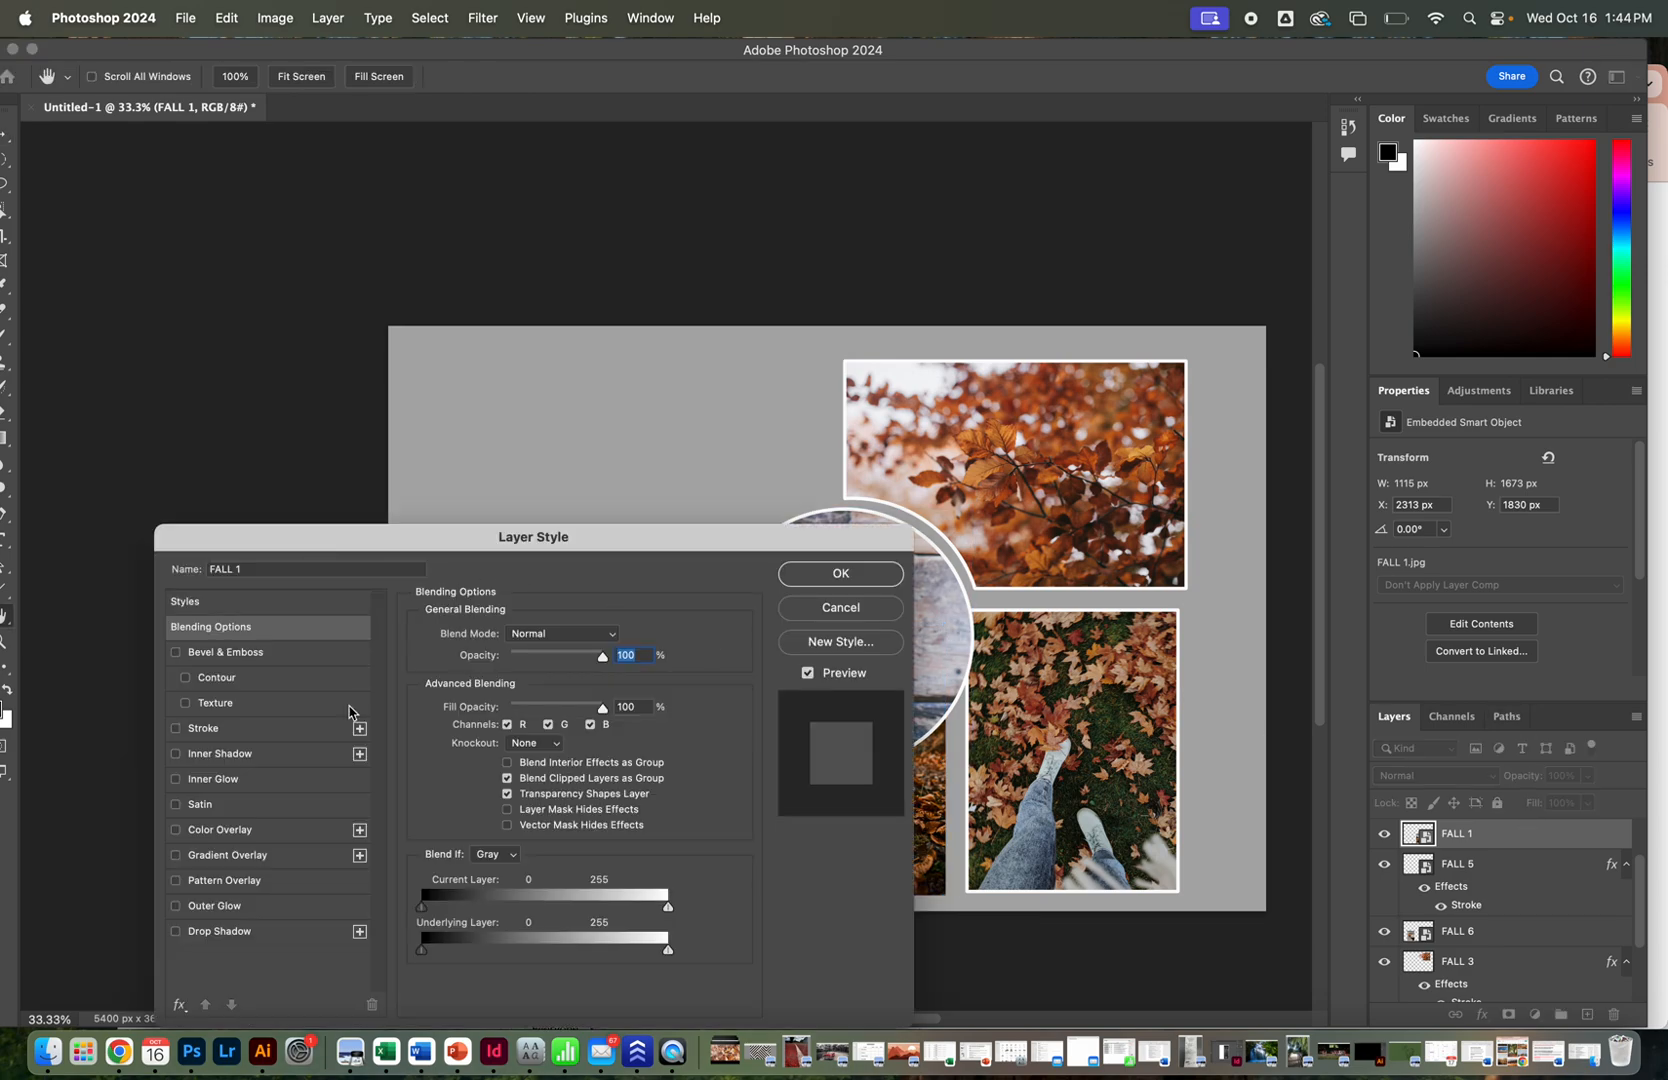
click(231, 737)
click(840, 573)
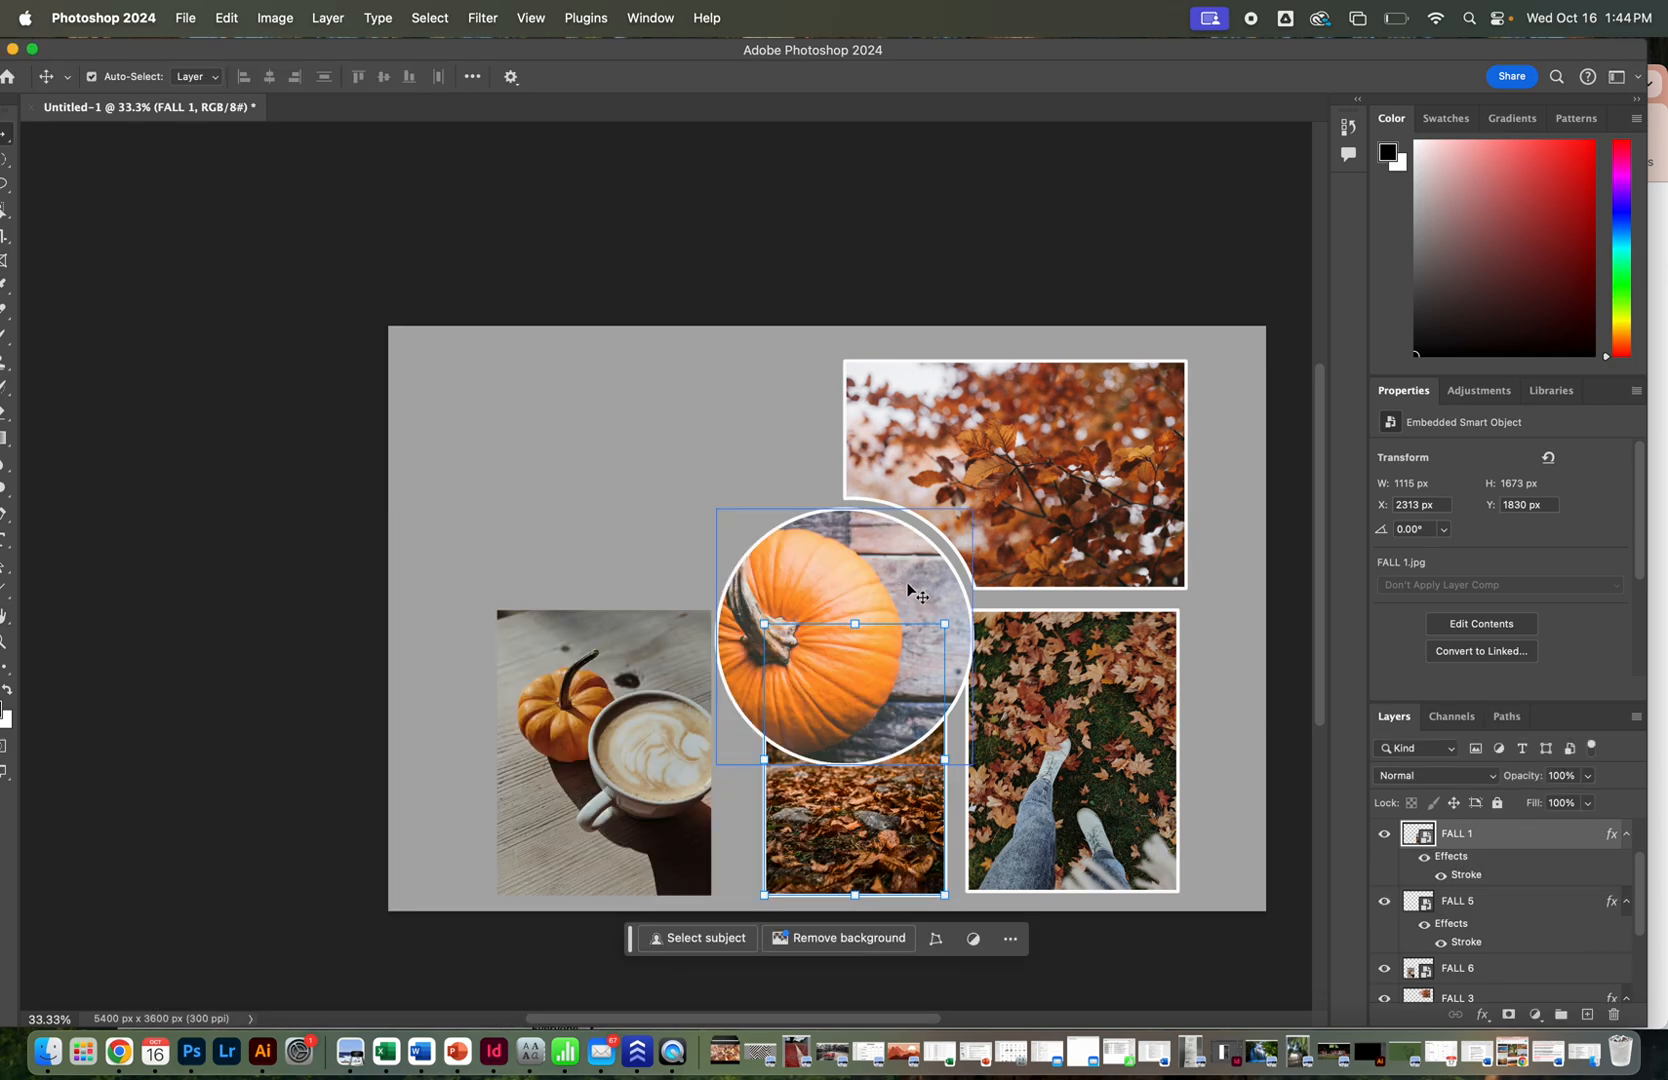
click(1260, 677)
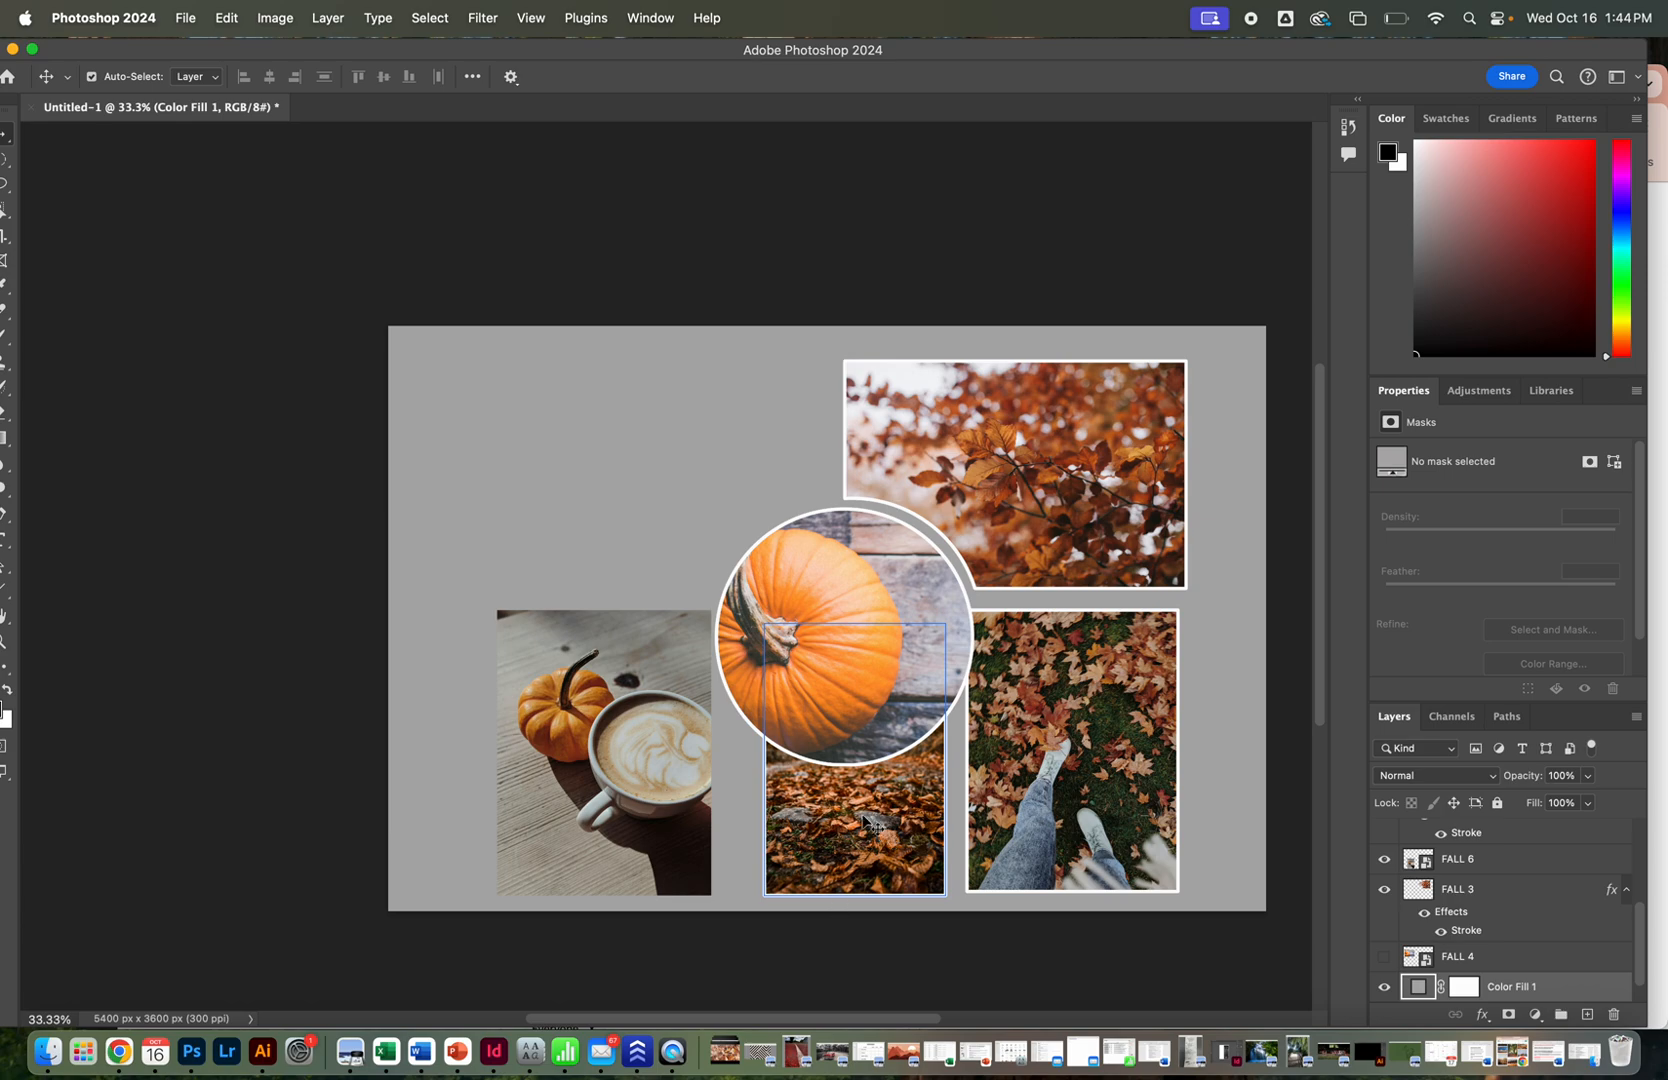
Move FALL 1 up above the coffee photo, and shift FALL 6 left to X 613 px, Y 1724 px.
drag(864, 816, 631, 519)
mouse_move(585, 716)
mouse_down()
mouse_move(636, 724)
mouse_move(525, 712)
mouse_move(567, 712)
mouse_up()
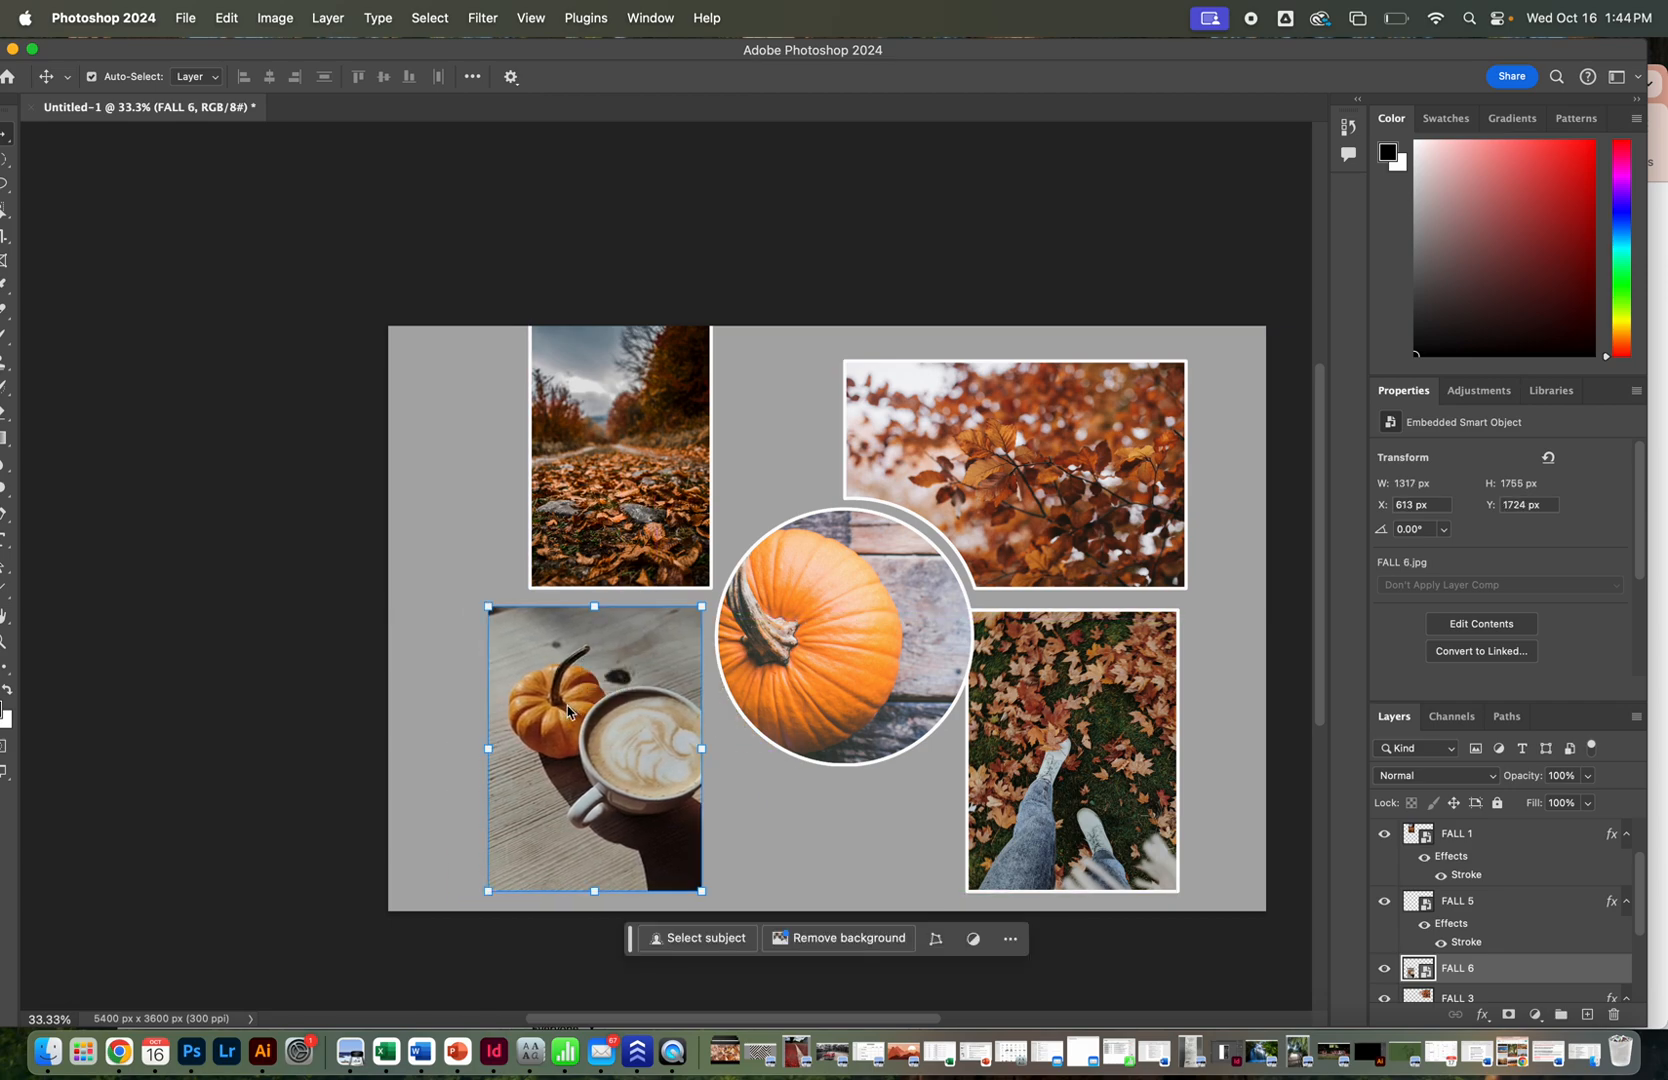
Move FALL 5 away from the pumpkin circle and scale it down to 1212 by 1616 px at X 3695 px, Y 1724 px.
drag(1010, 784, 1030, 784)
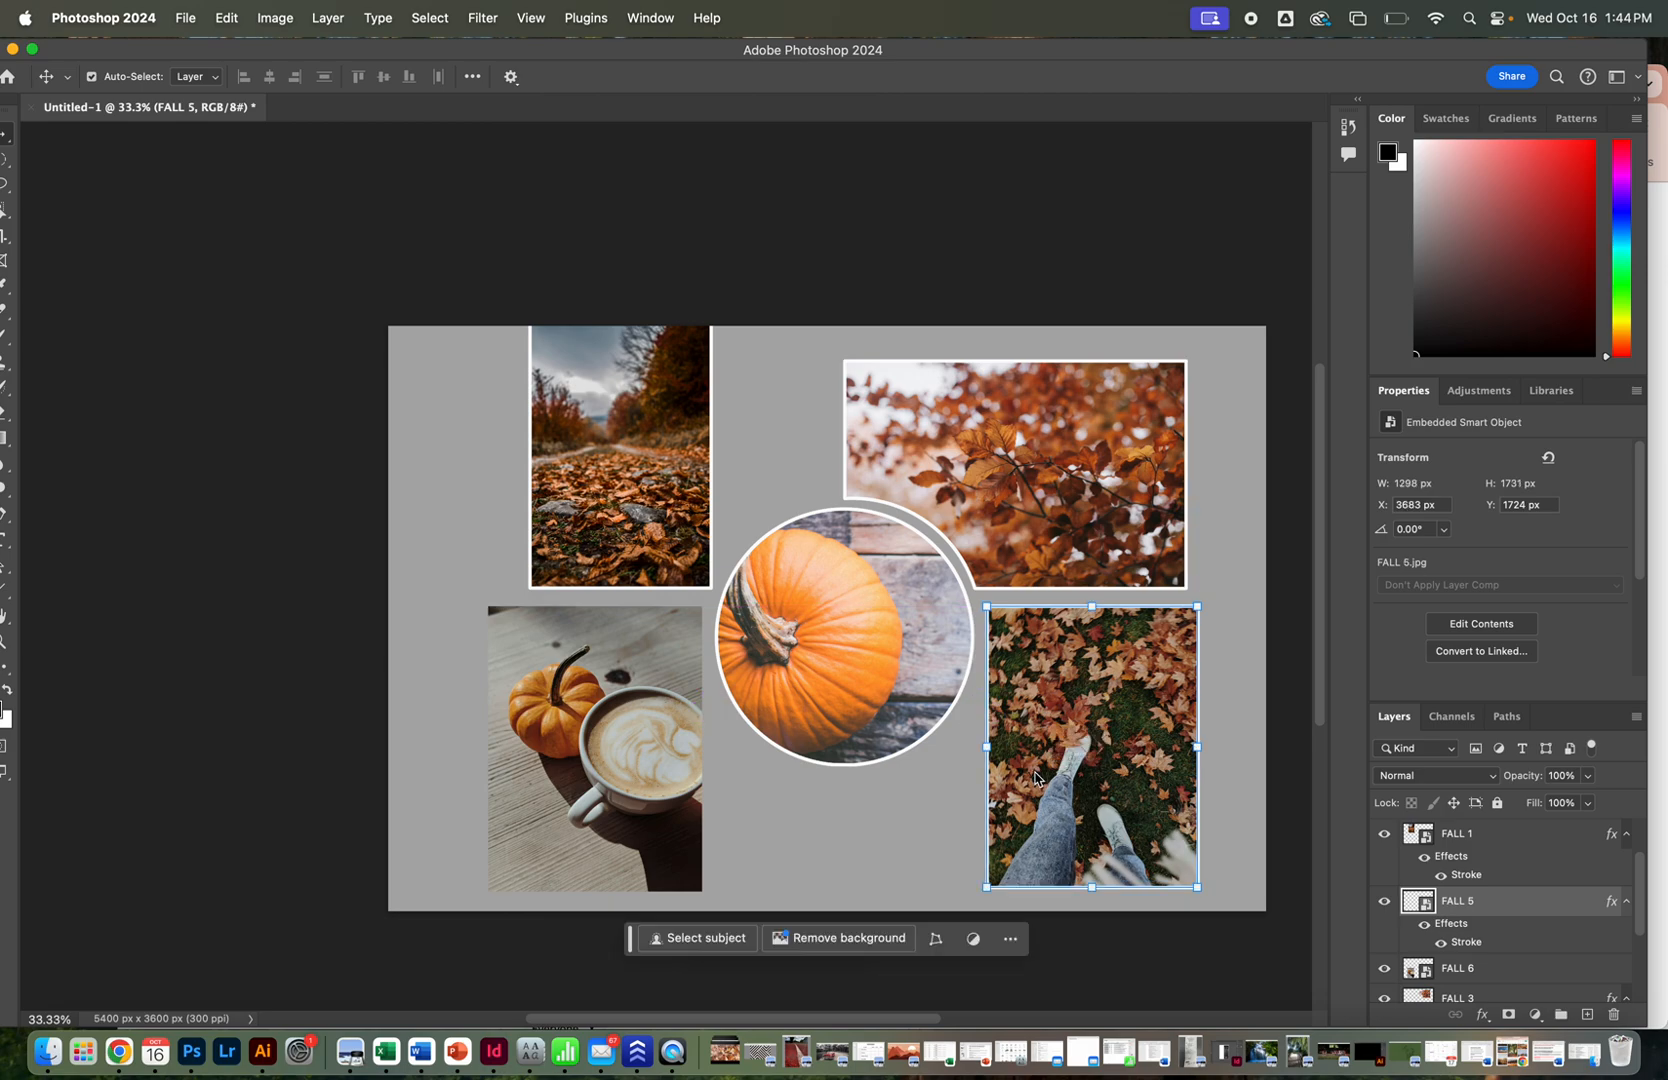
key(super+t)
drag(1198, 606, 1152, 668)
key(Return)
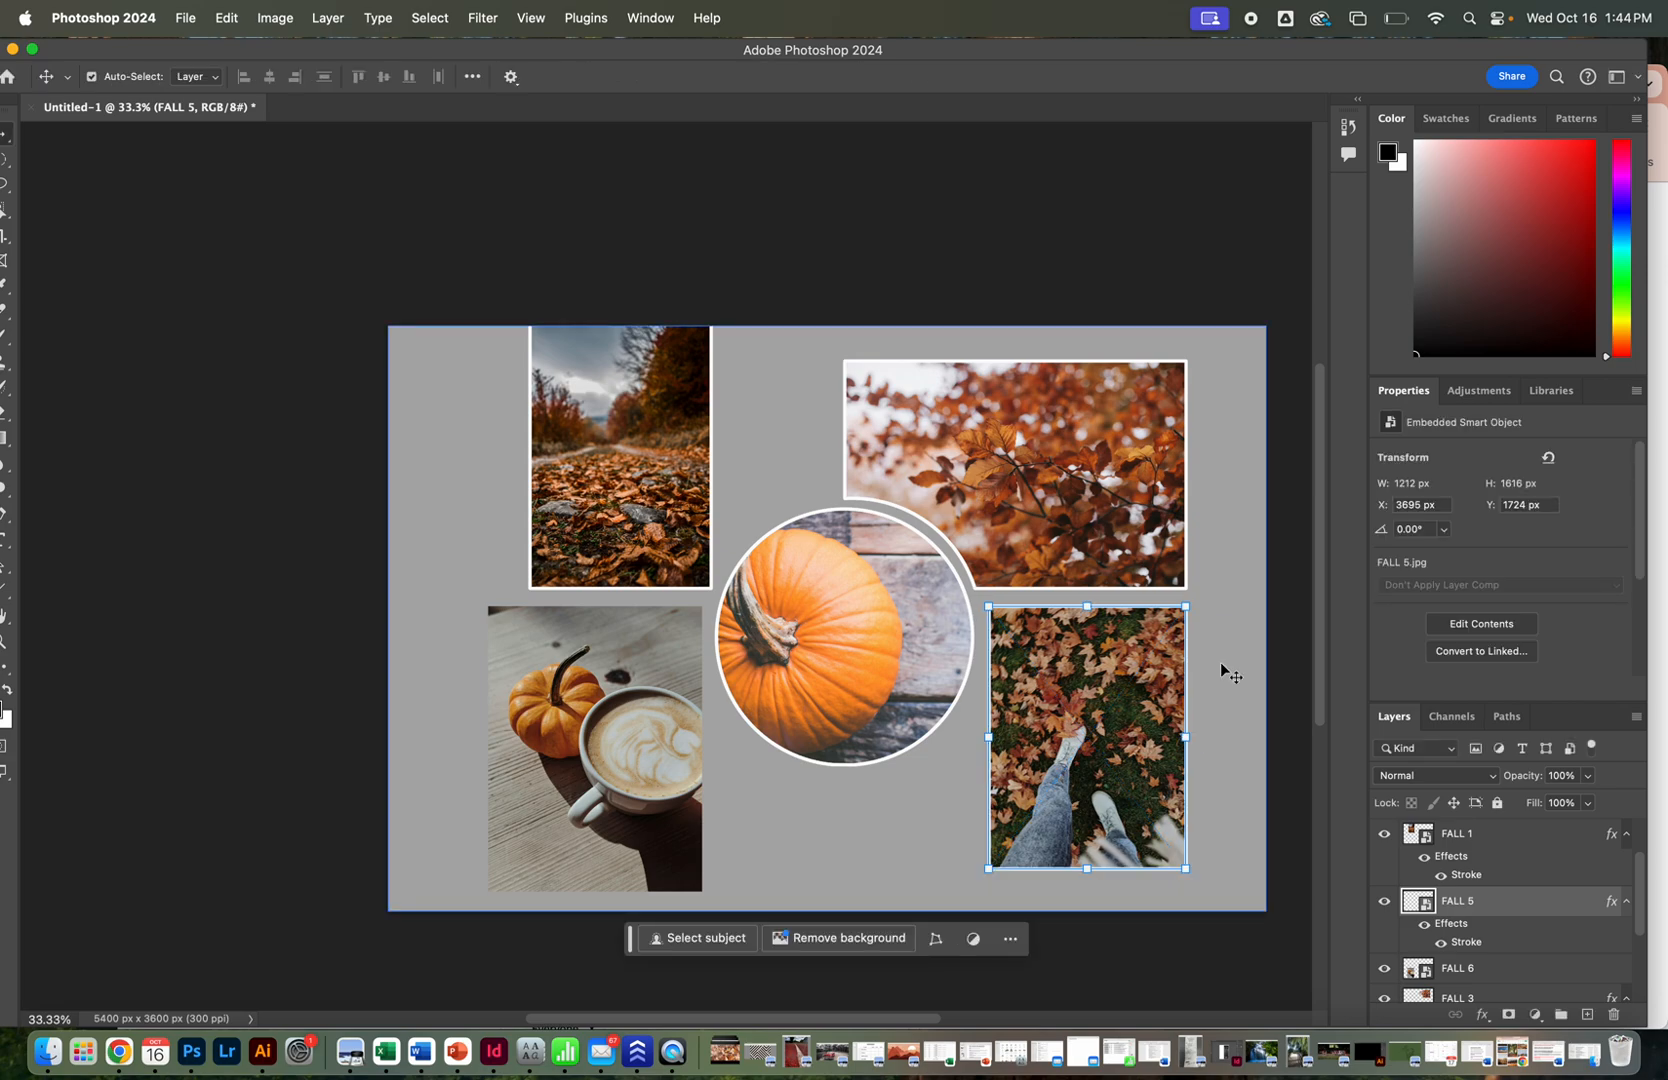
Delete the FALL 6 coffee photo and move FALL 1 beside the pumpkin circle to X 803 px, Y 1077 px.
click(590, 690)
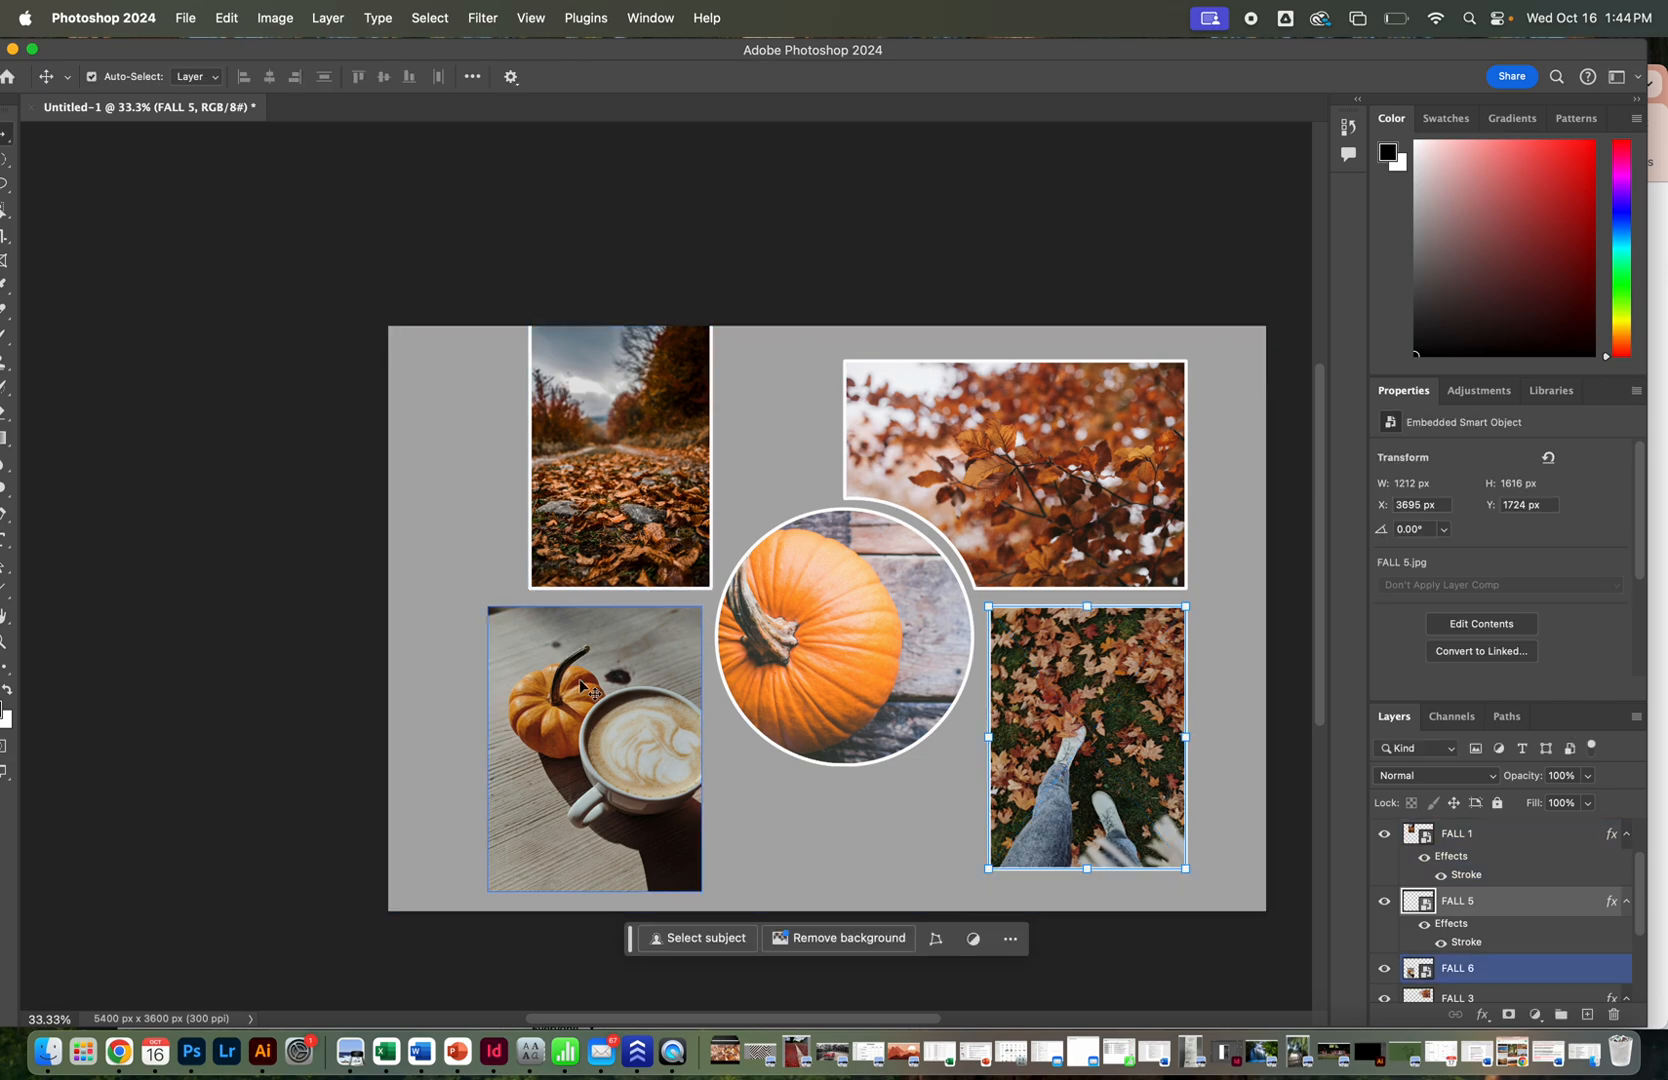
key(BackSpace)
click(522, 590)
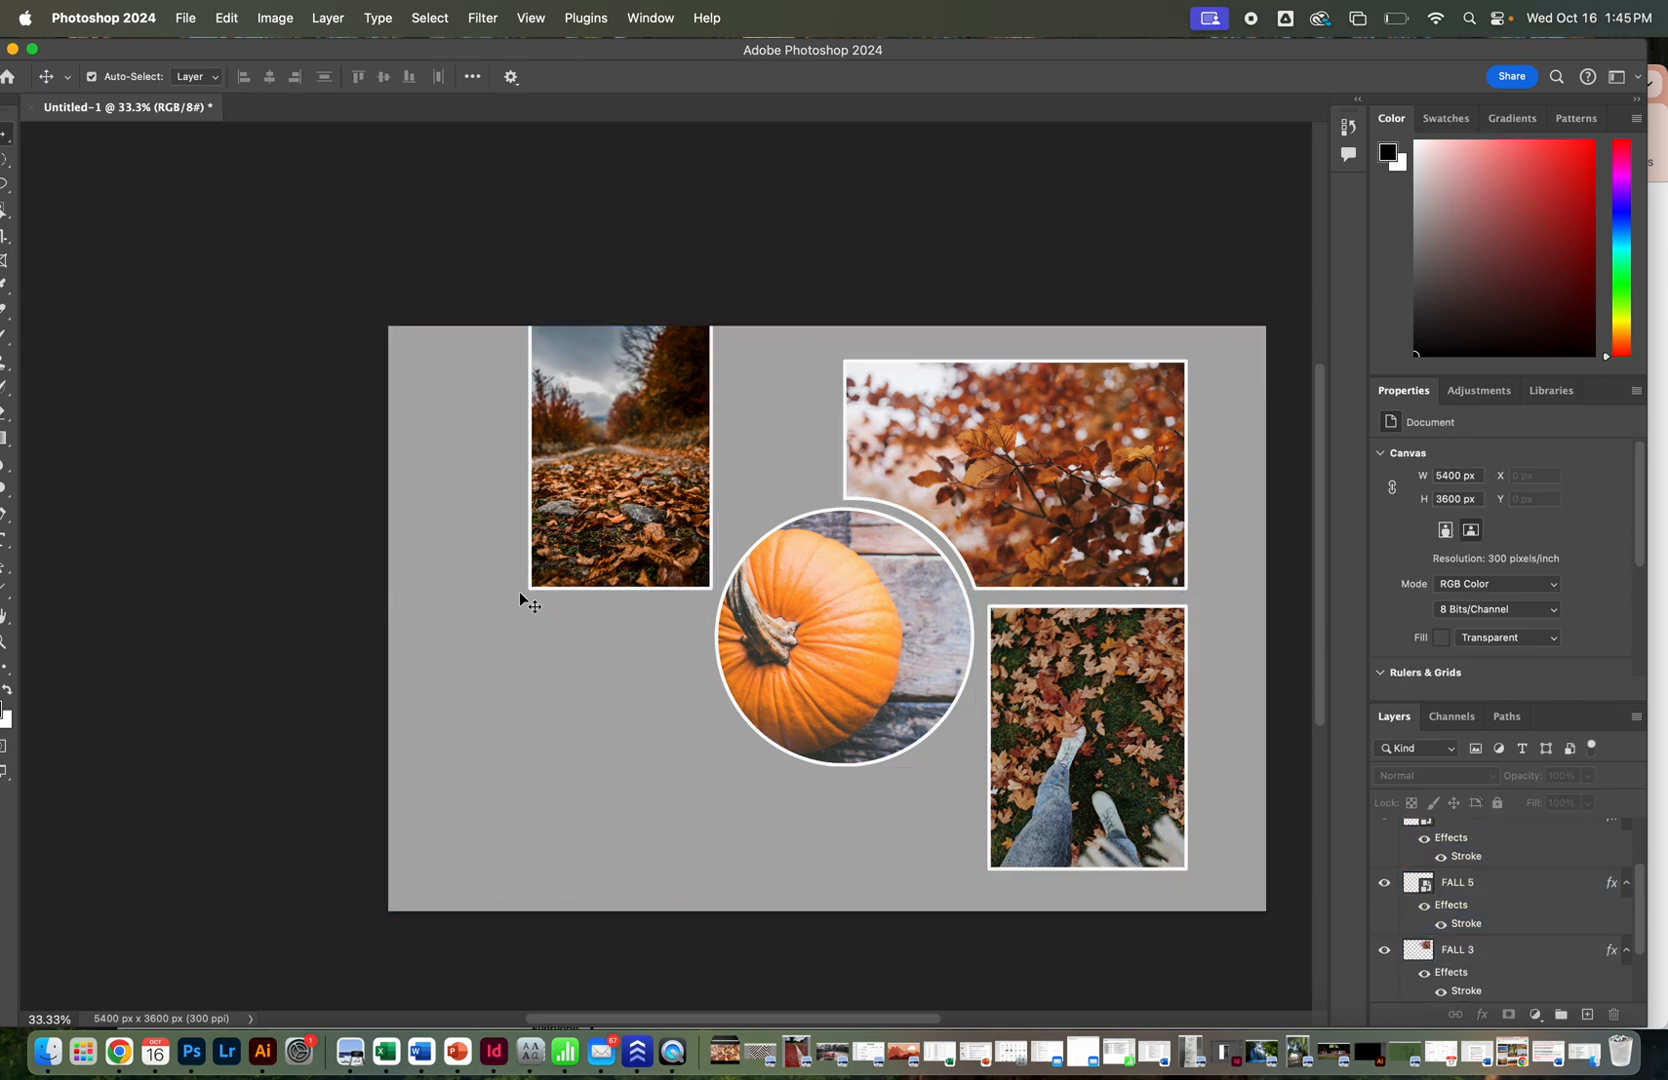
drag(587, 507, 576, 682)
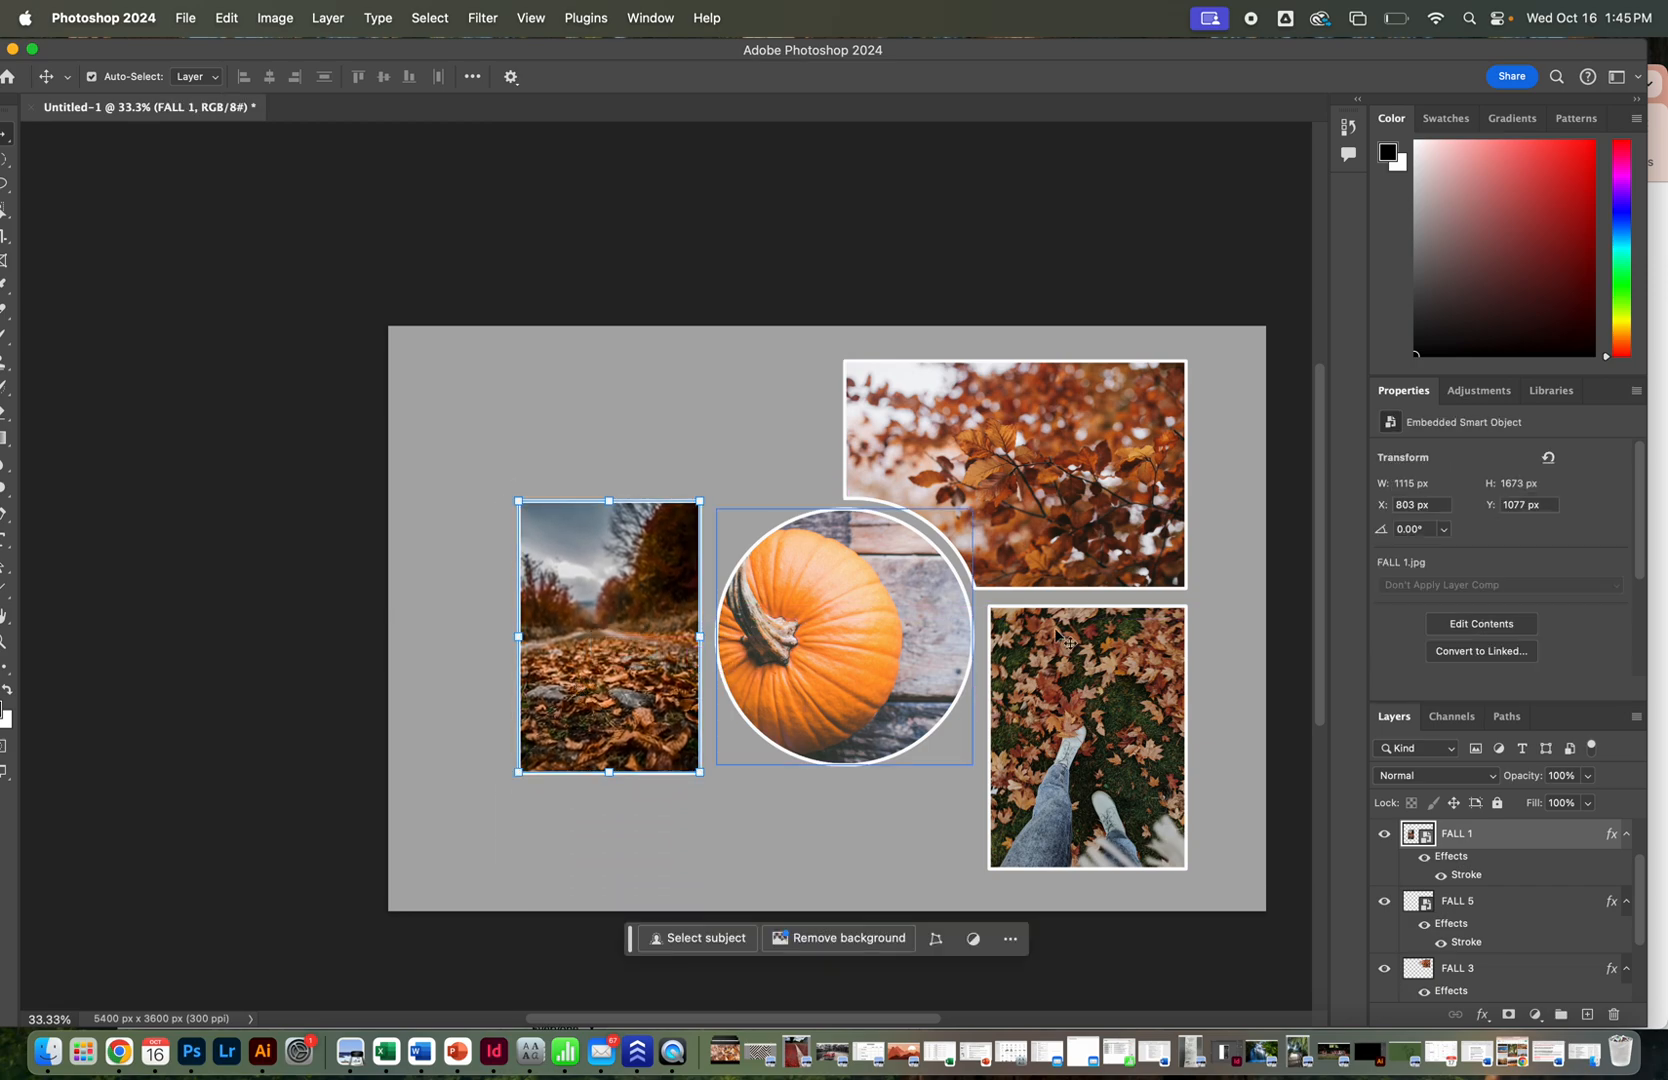
Add a drop shadow to the pumpkin circle with 30% opacity, 133° angle, 50 px distance, 44% spread and 79 px size.
click(902, 659)
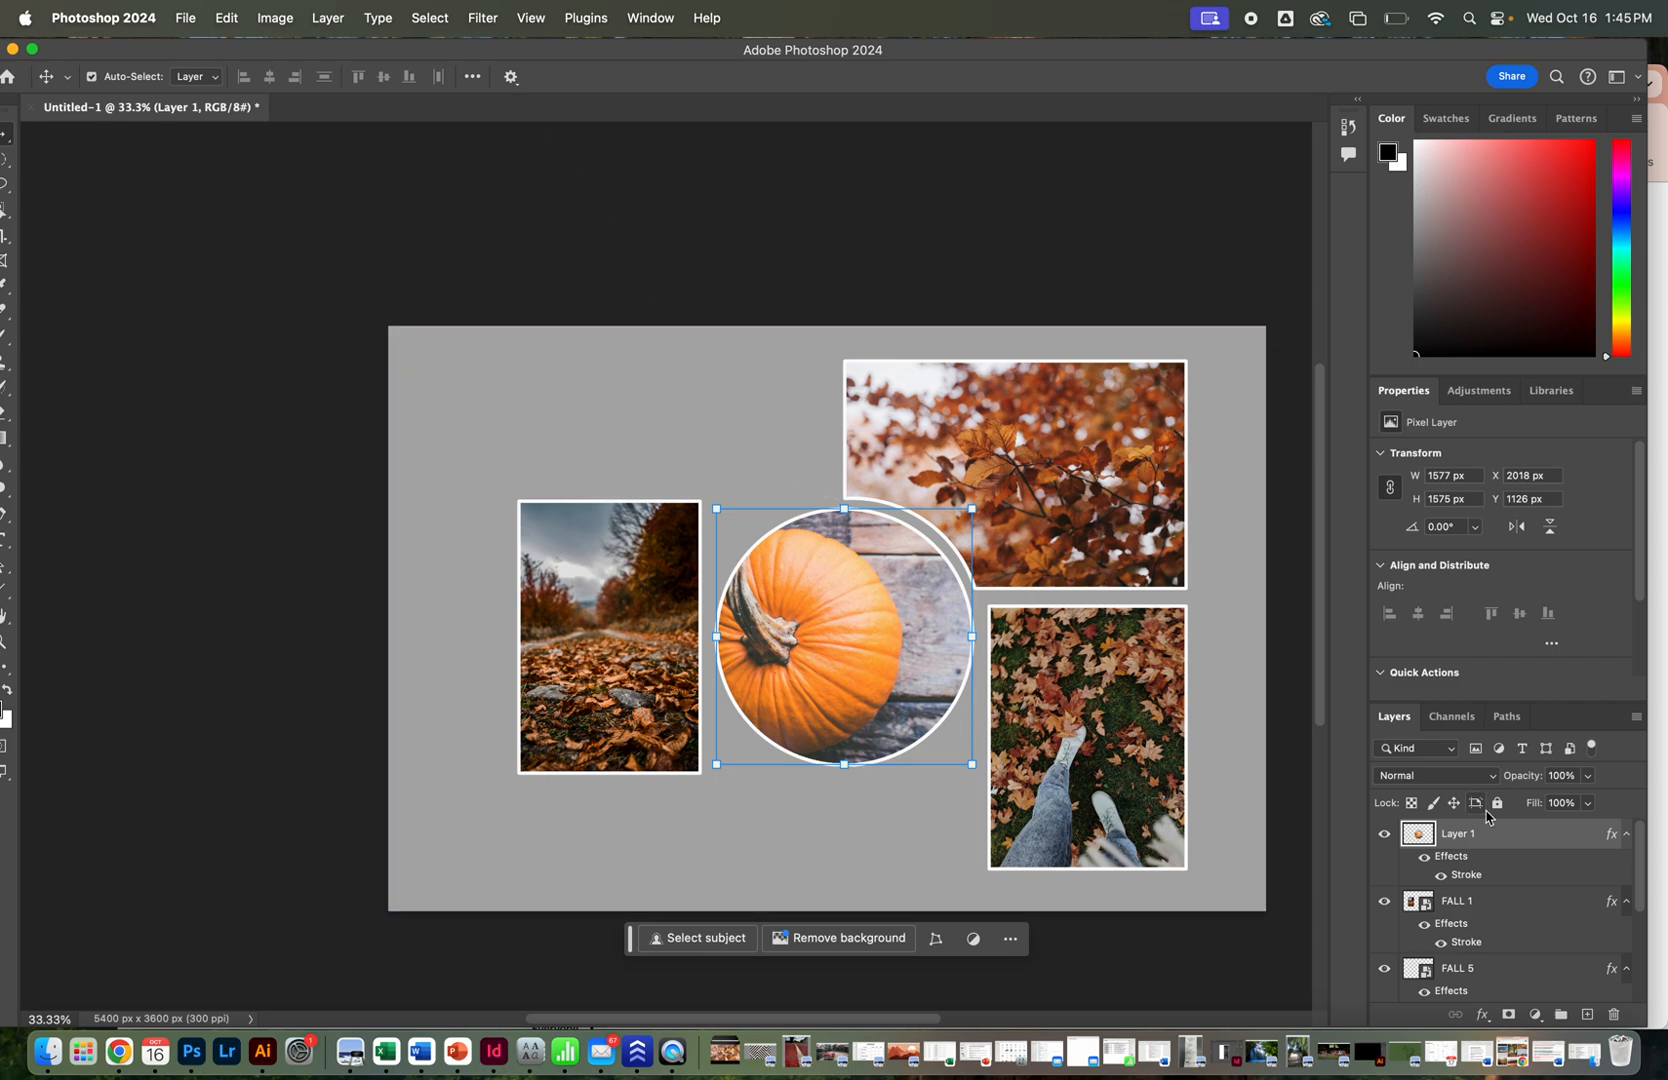
double_click(1537, 834)
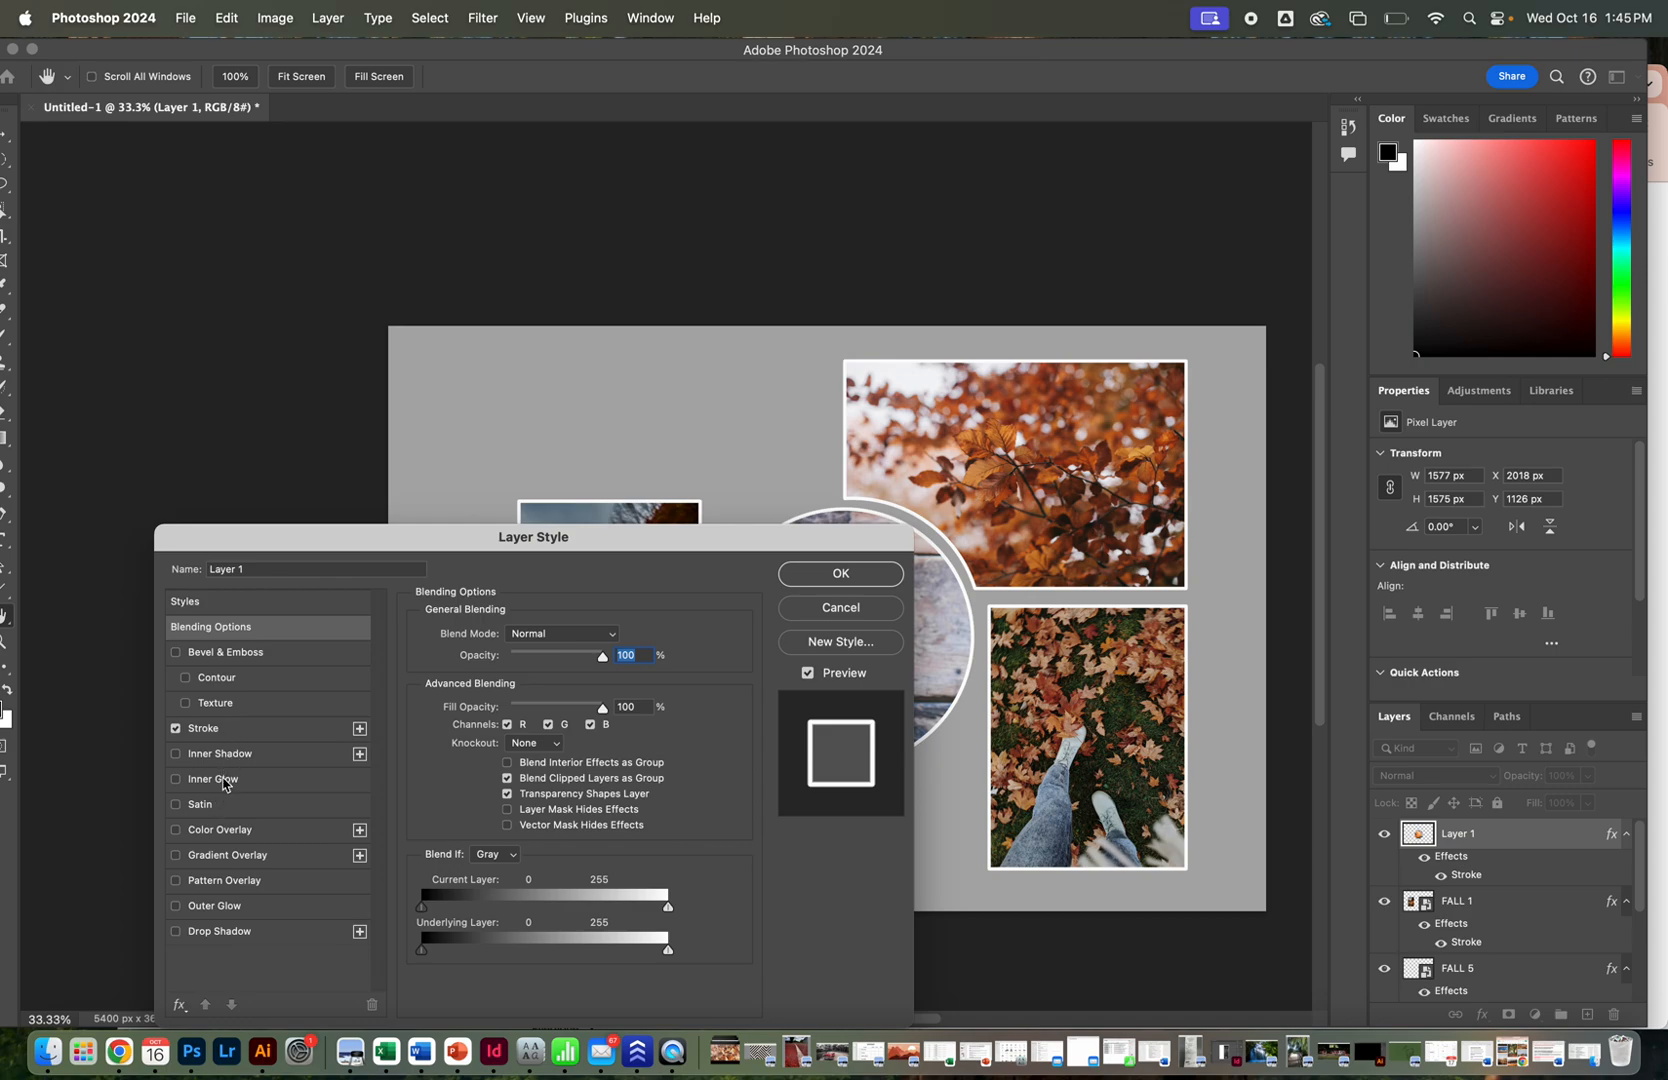
click(219, 931)
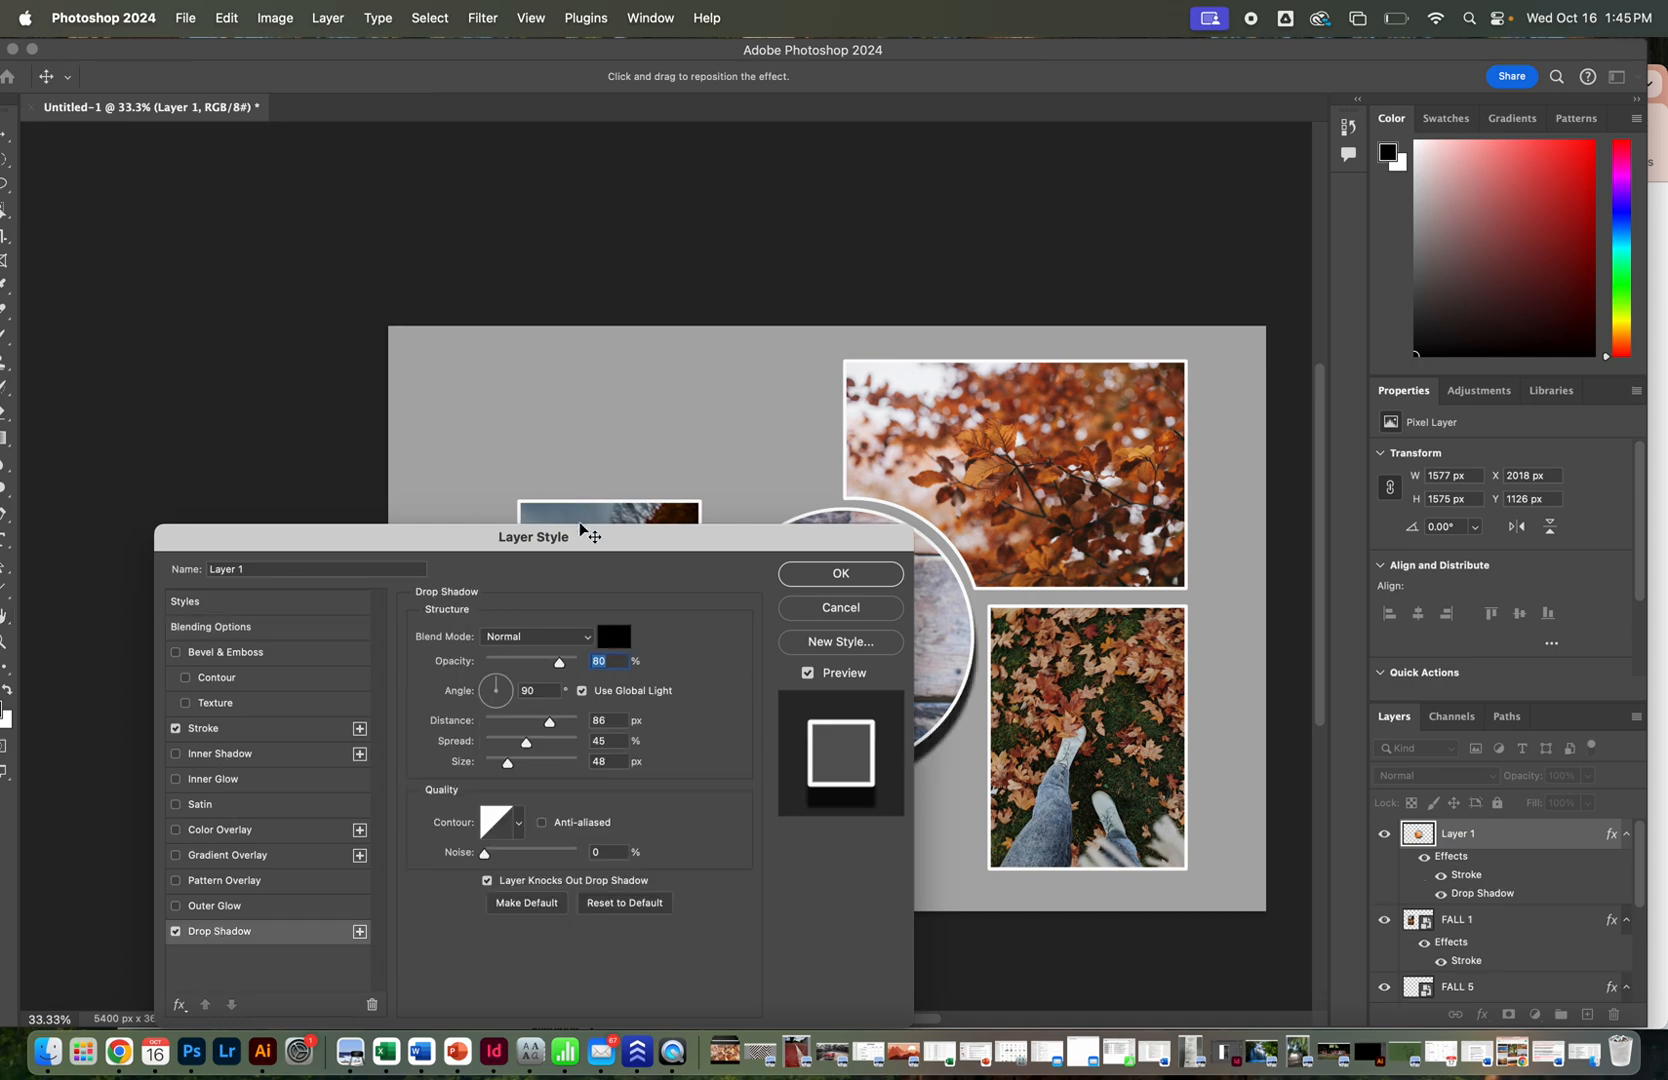
drag(578, 542, 438, 342)
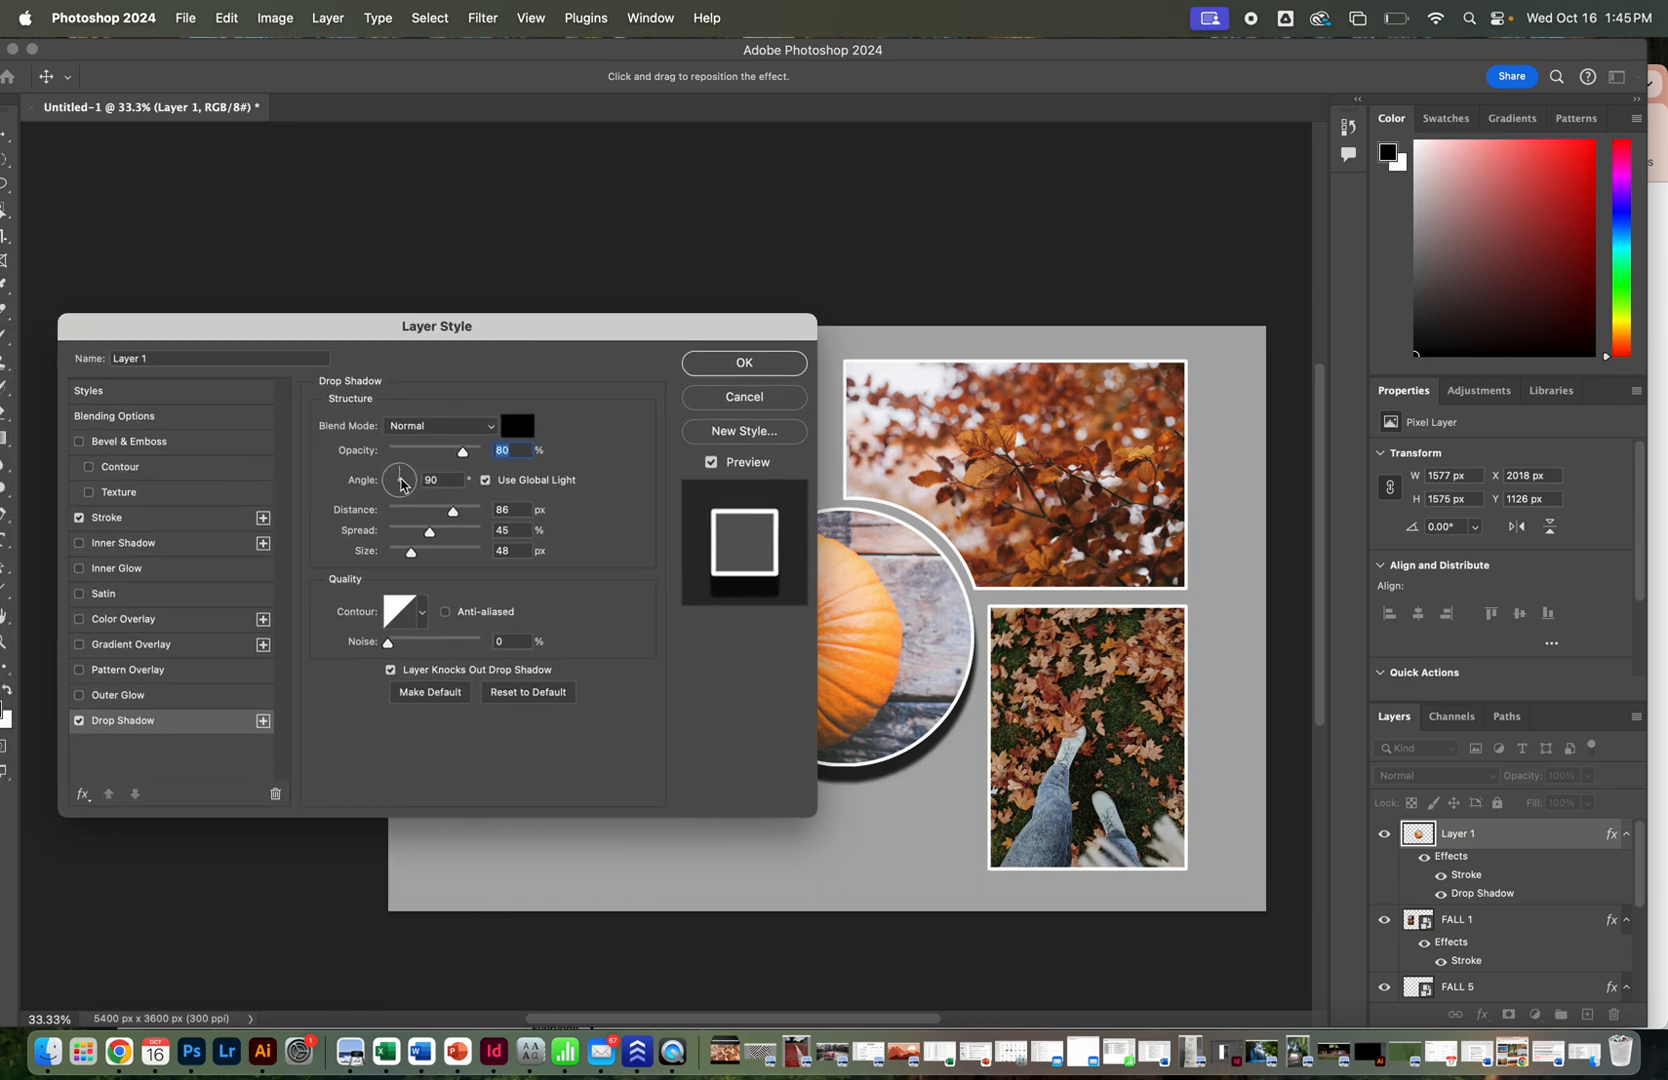
drag(405, 480, 395, 478)
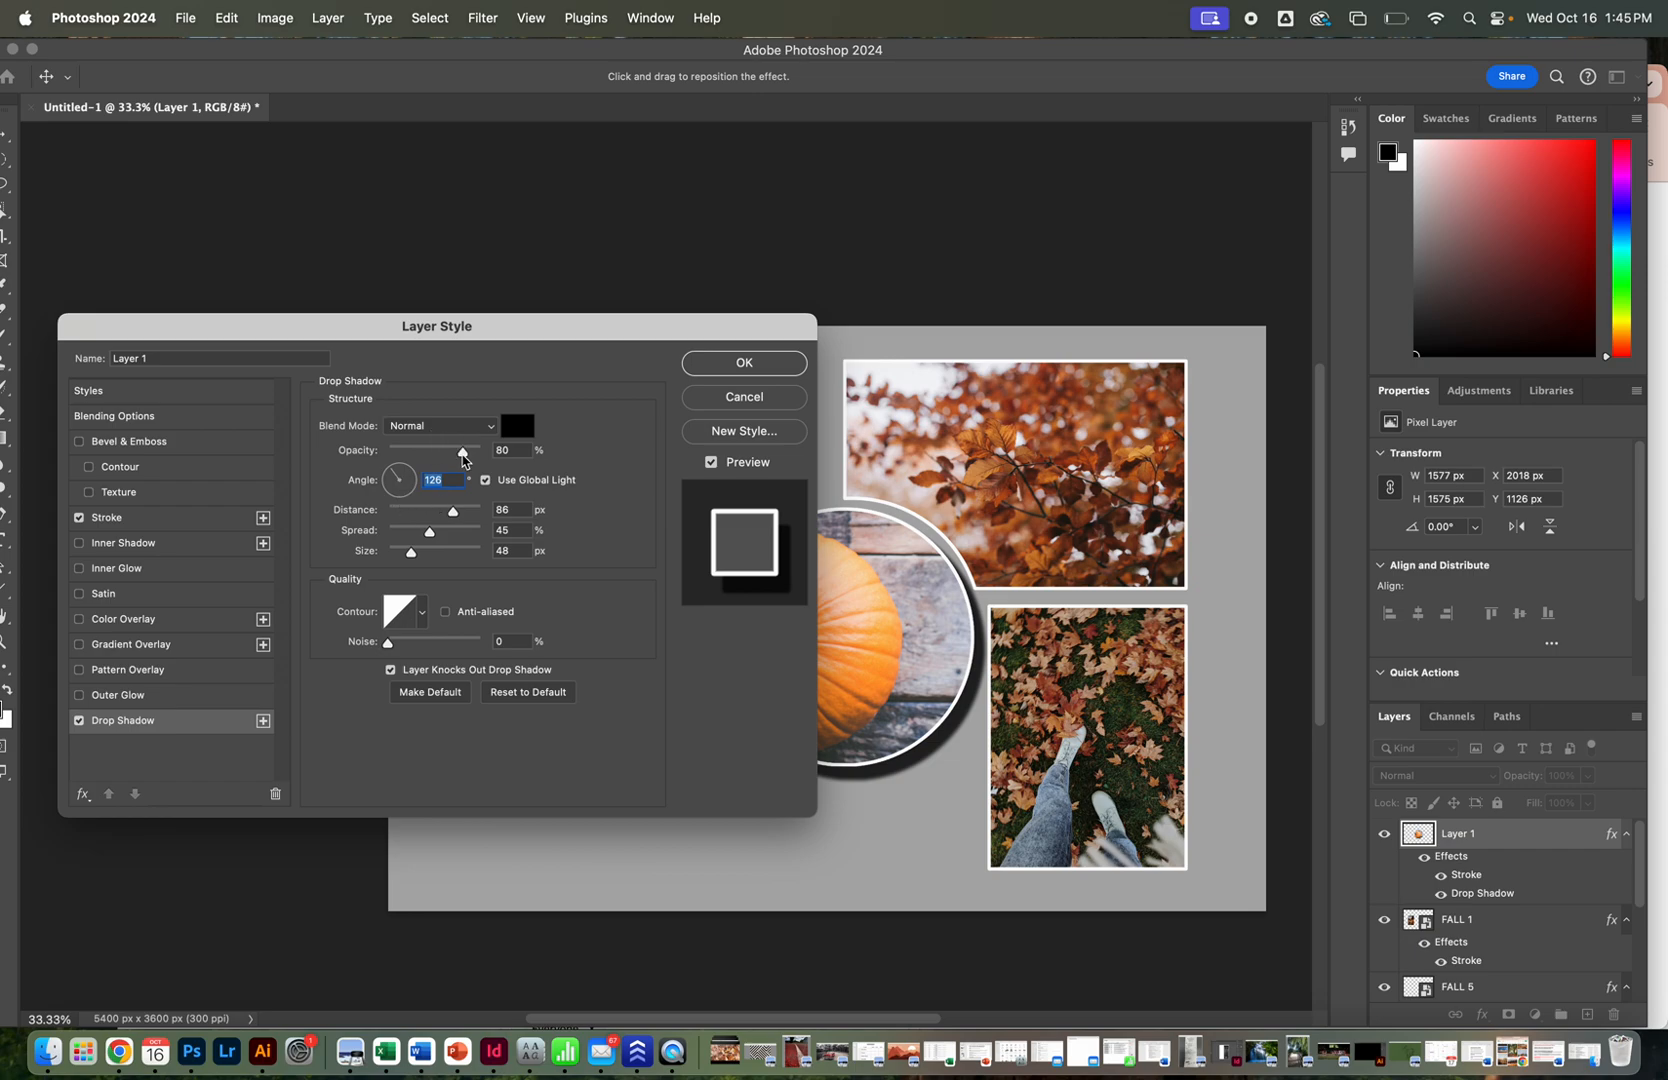
drag(465, 455, 423, 562)
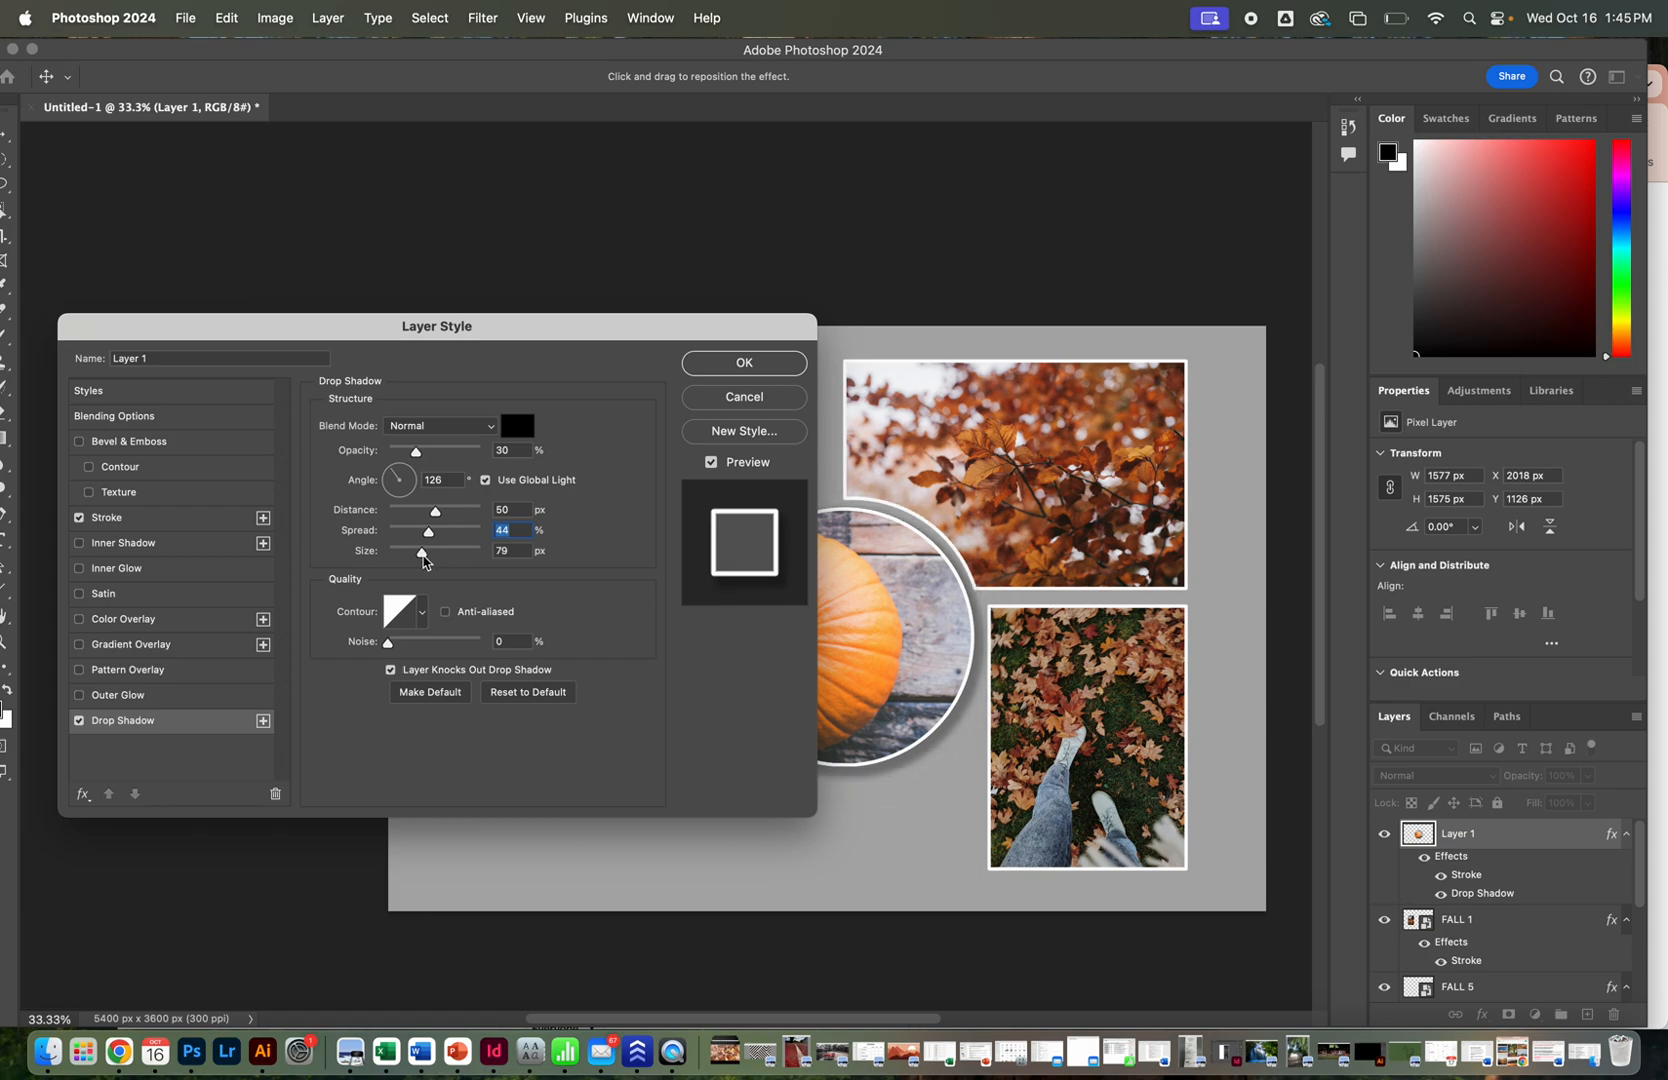
key(Tab)
drag(602, 345, 542, 330)
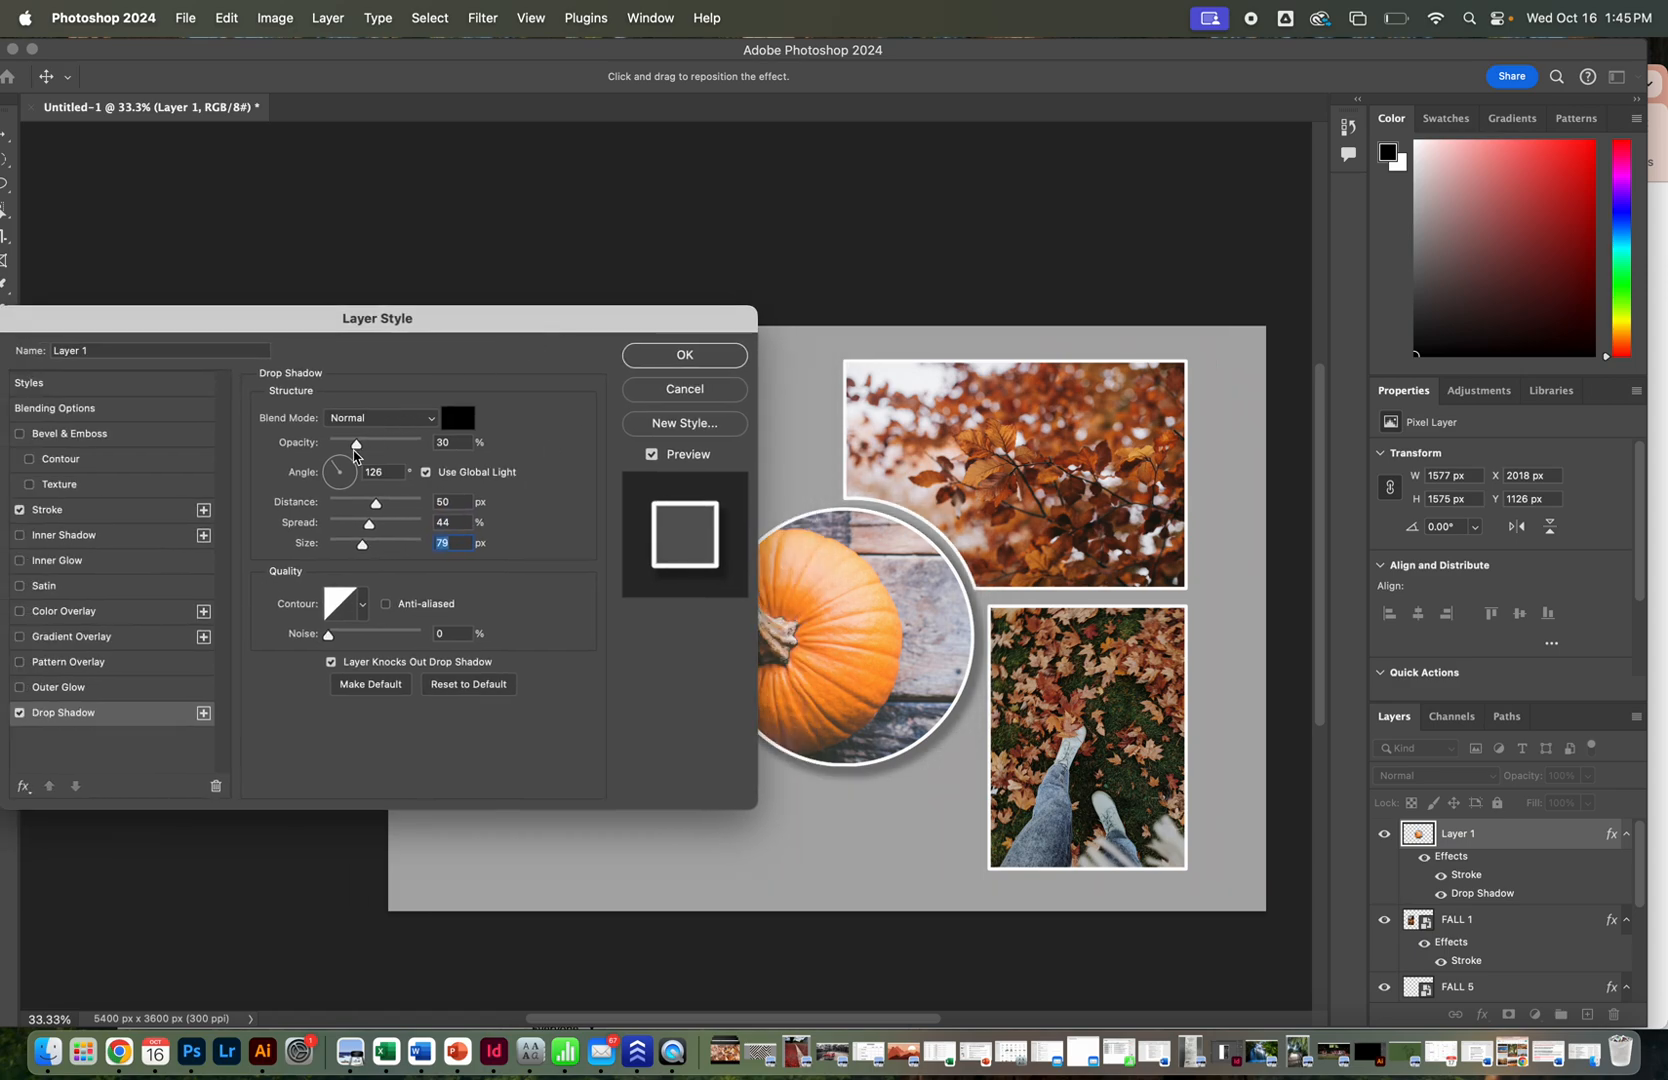
drag(335, 471, 334, 469)
click(668, 358)
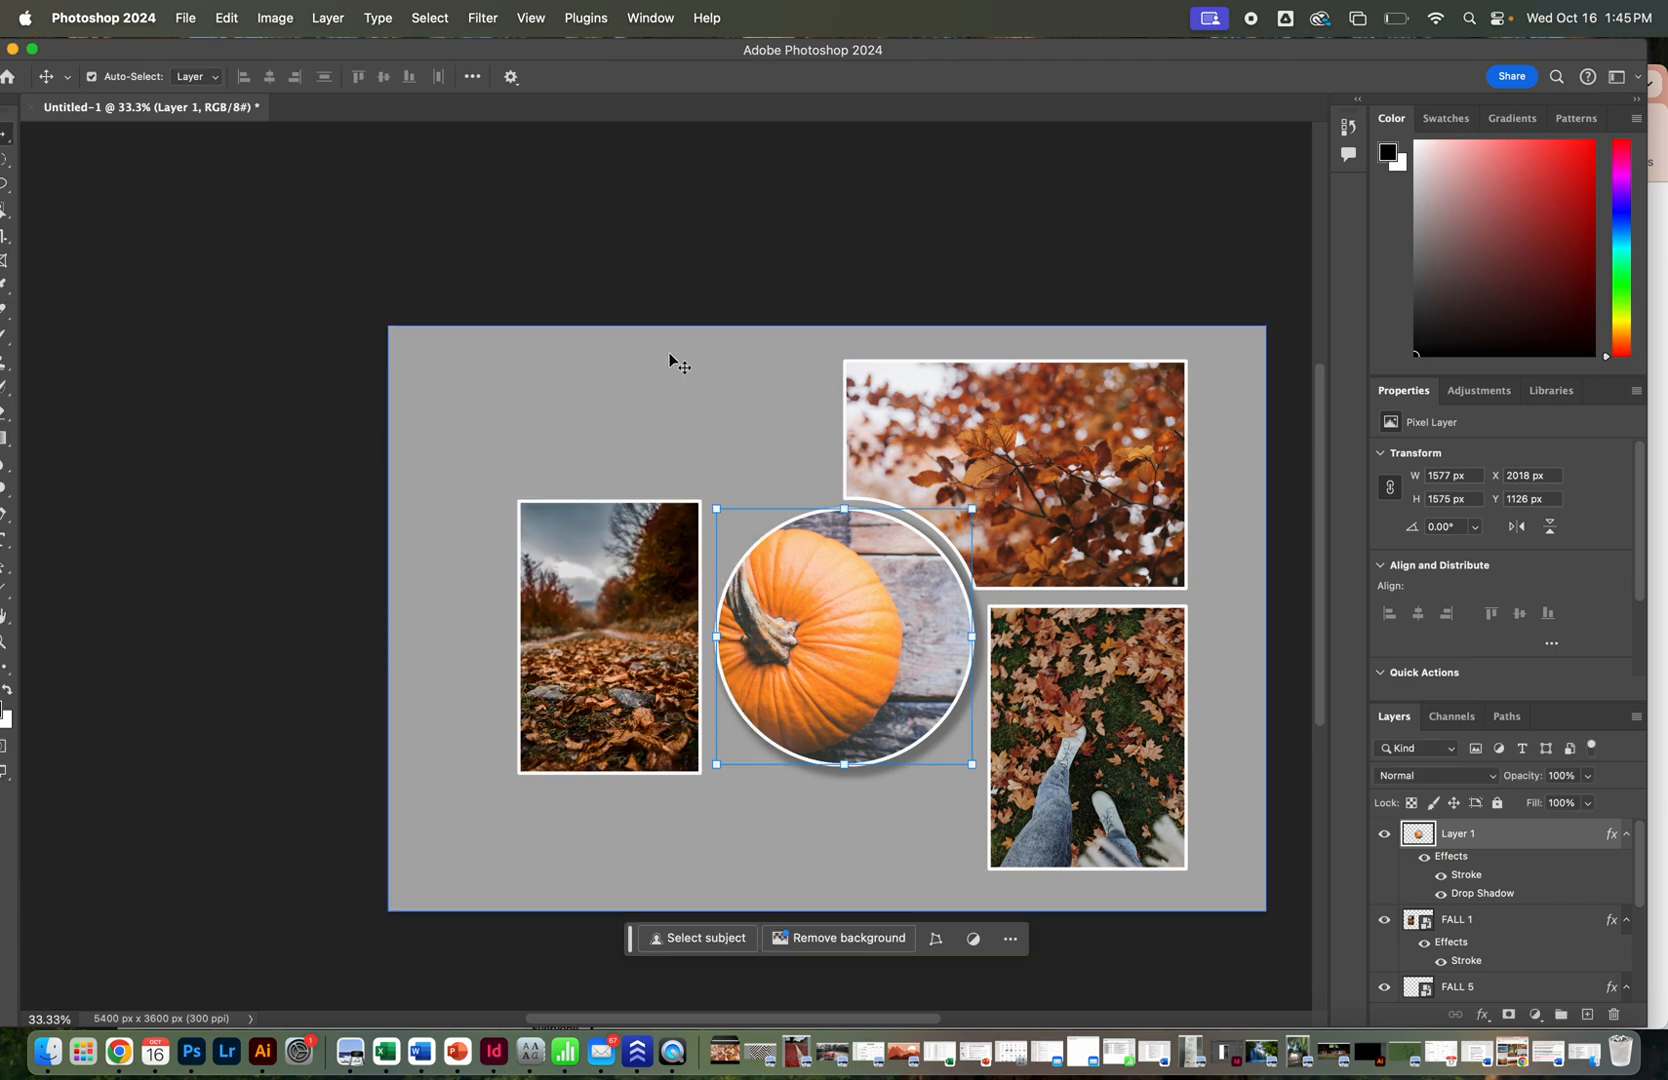
Add a drop shadow to the FALL 3 photo with 33% opacity, 53 px distance and 36% spread.
click(1084, 489)
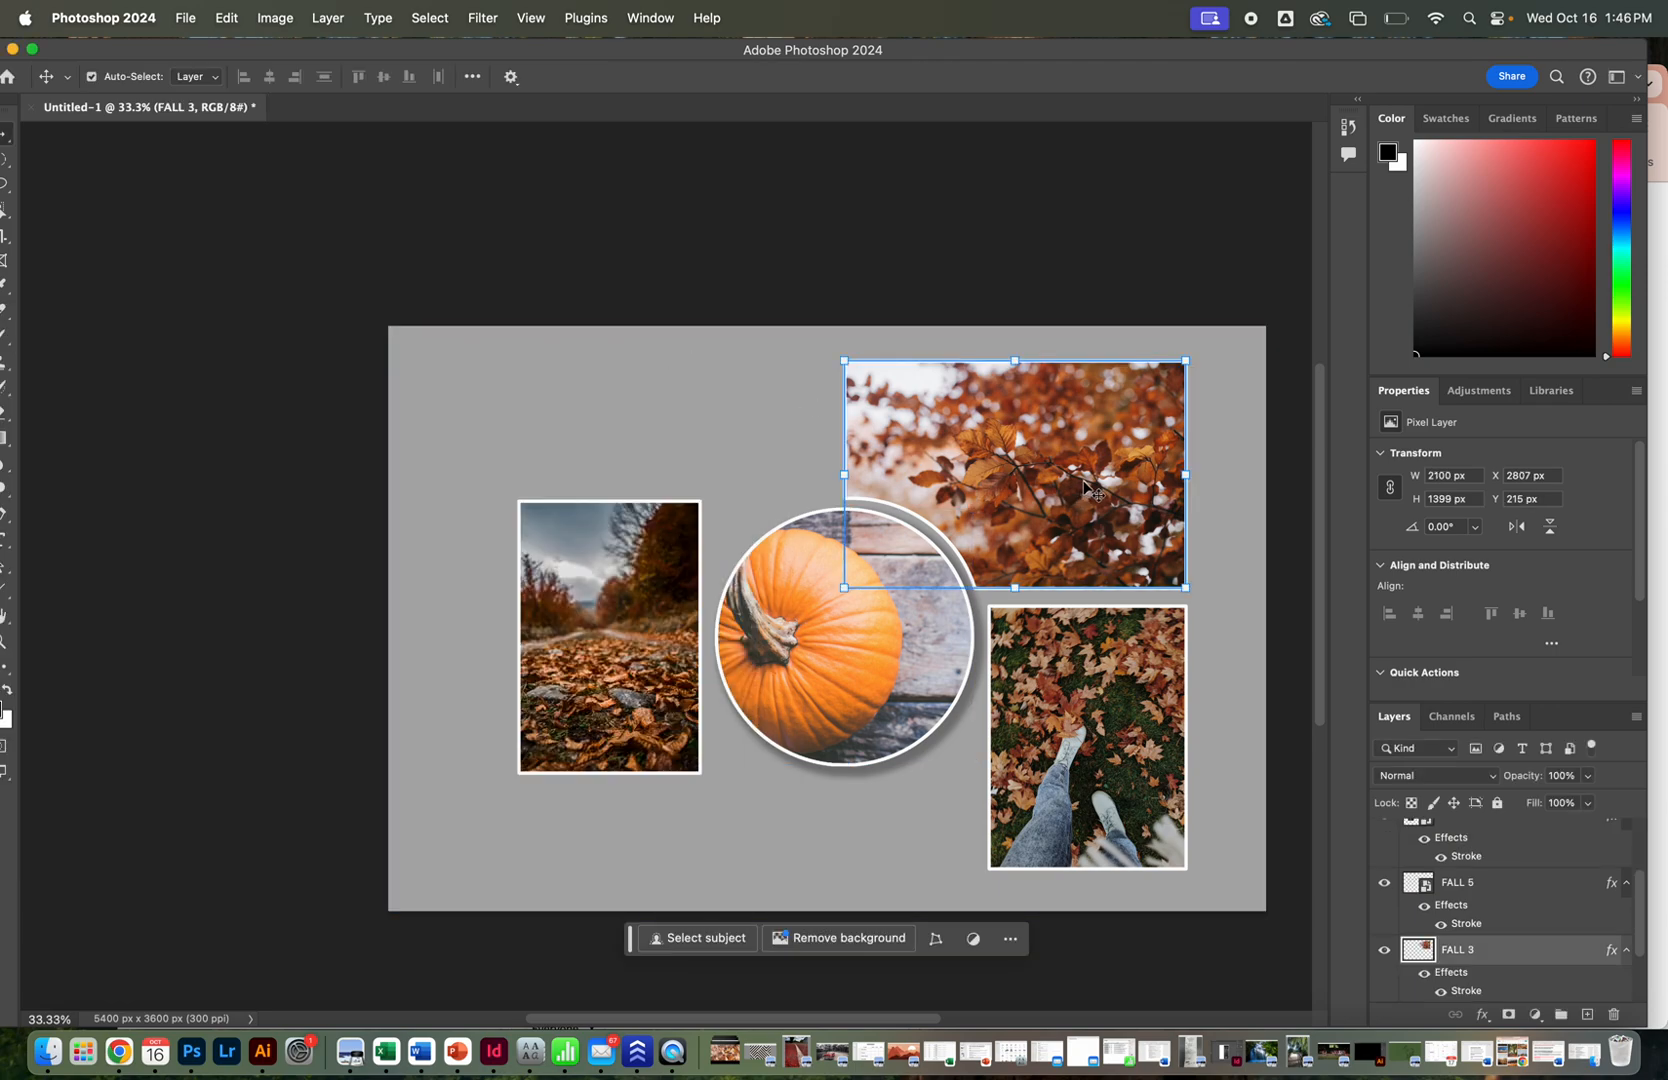
double_click(1538, 950)
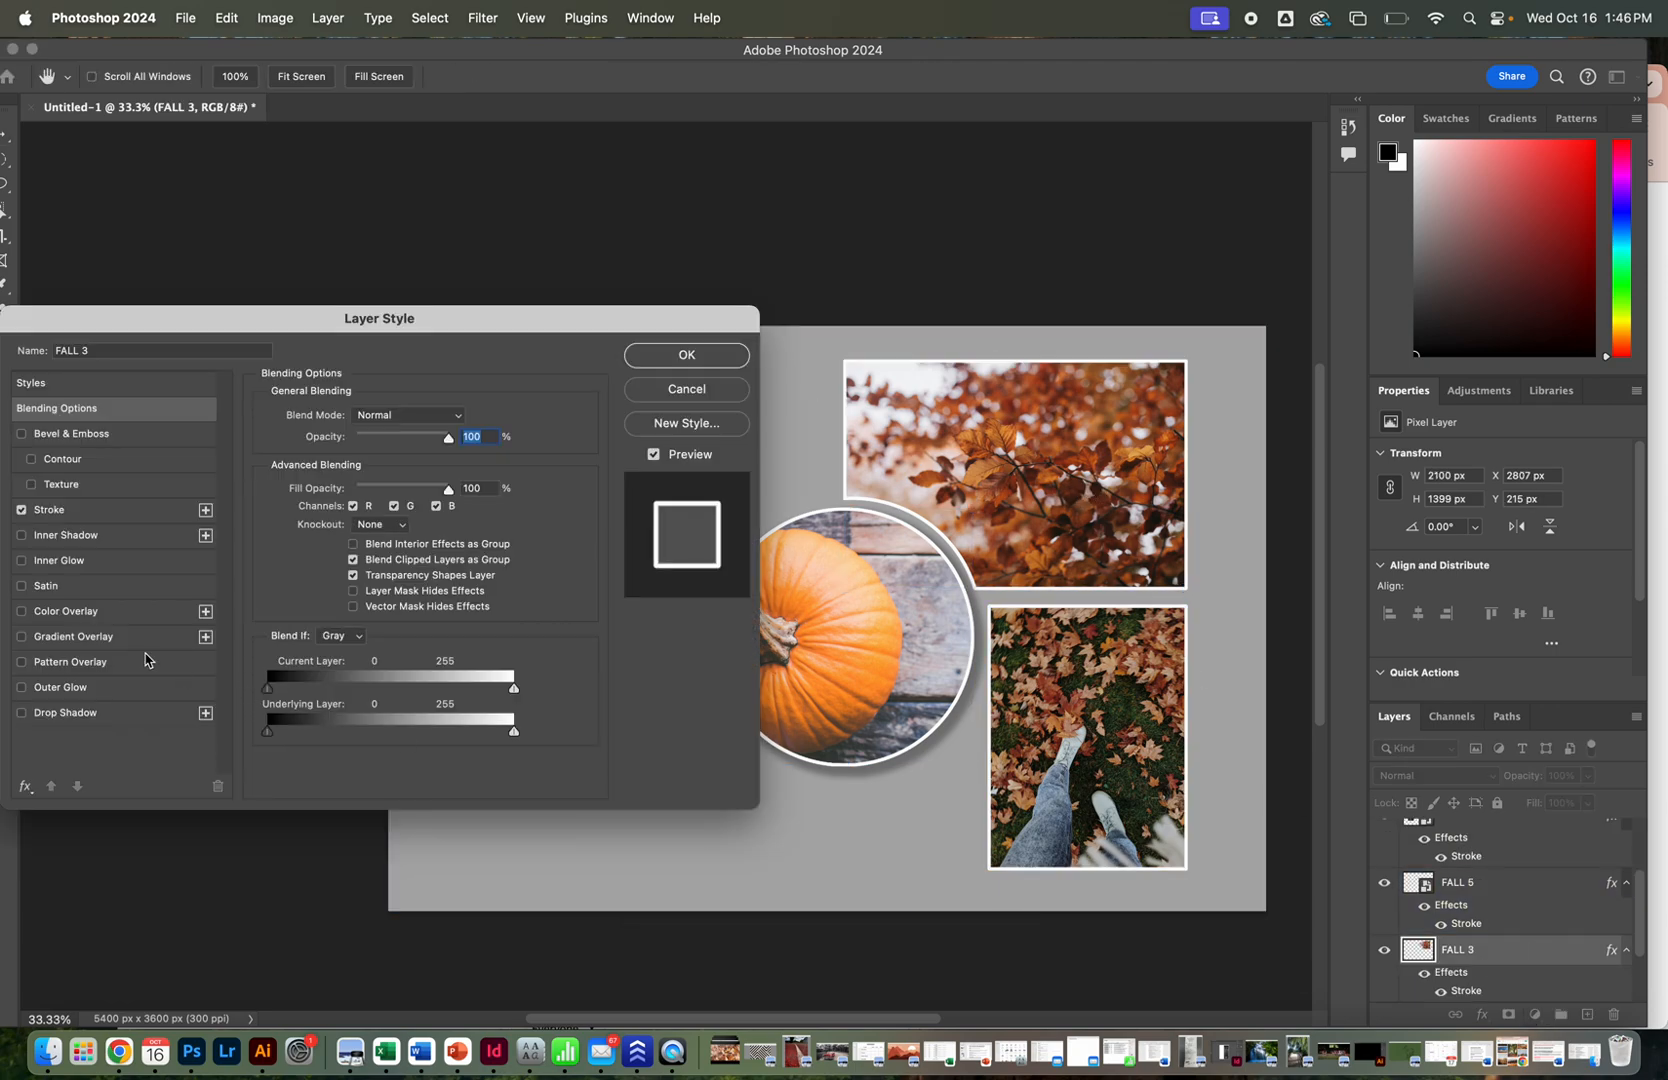
click(42, 715)
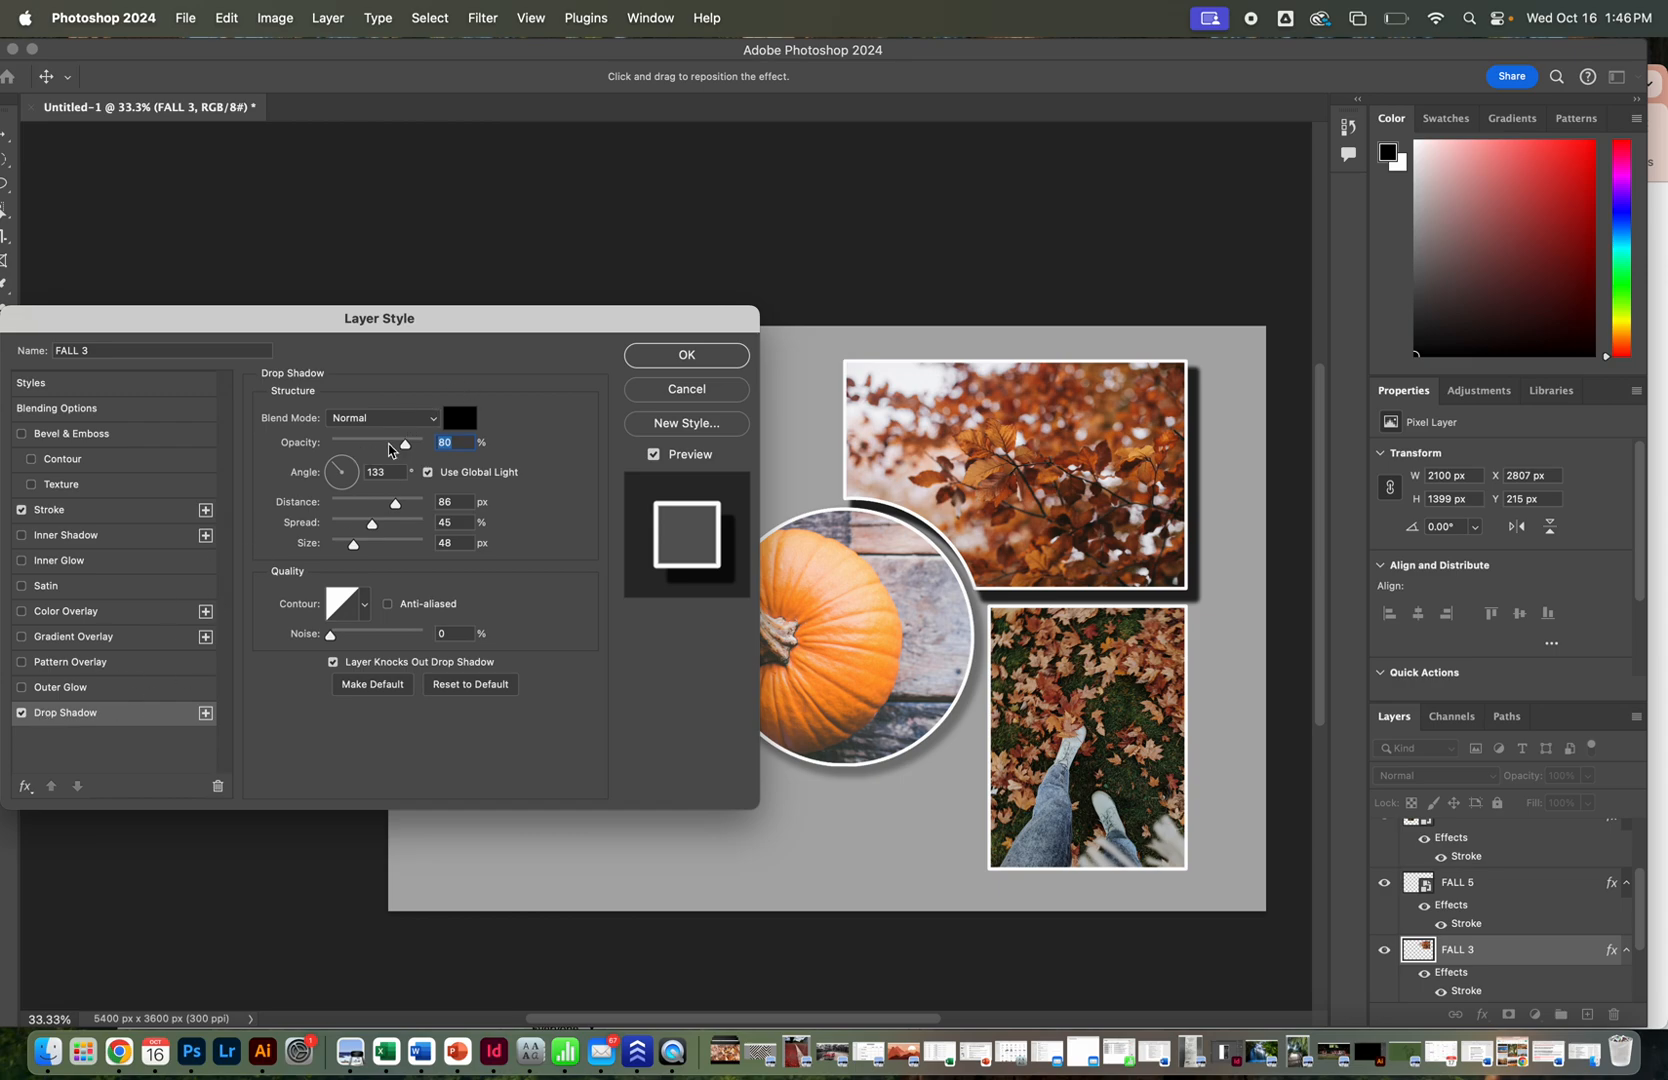
drag(389, 449, 366, 451)
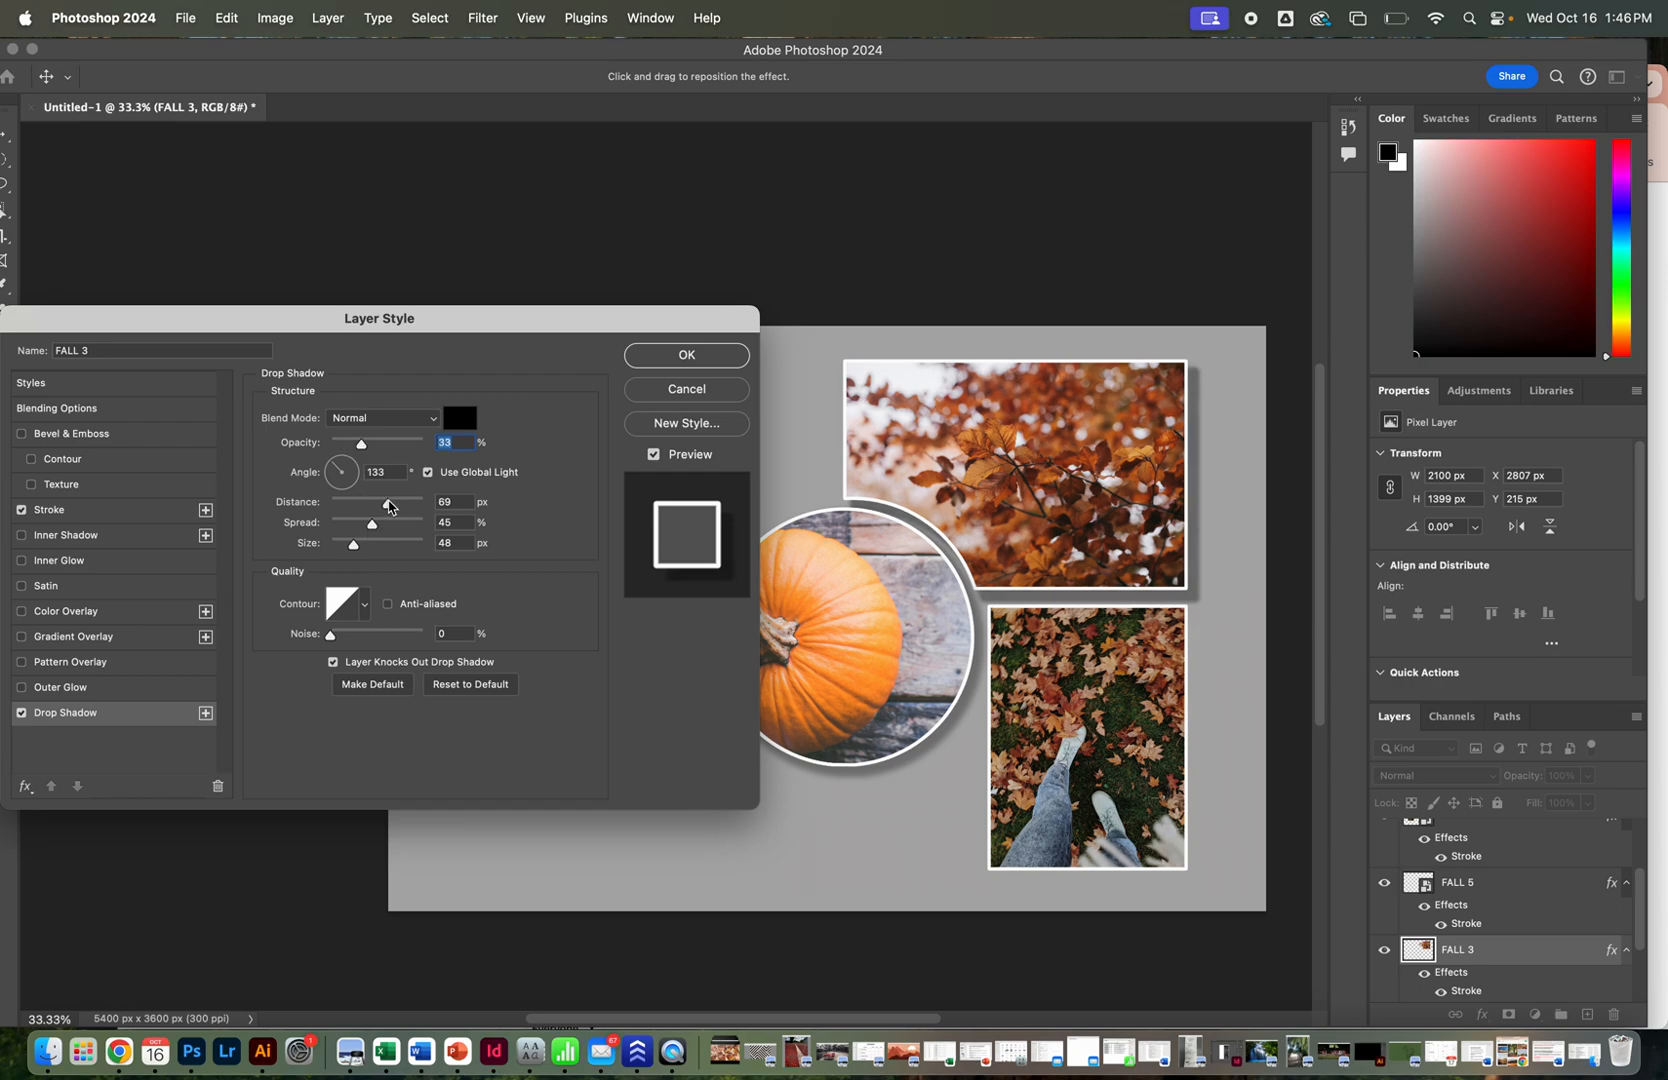
drag(390, 507, 367, 526)
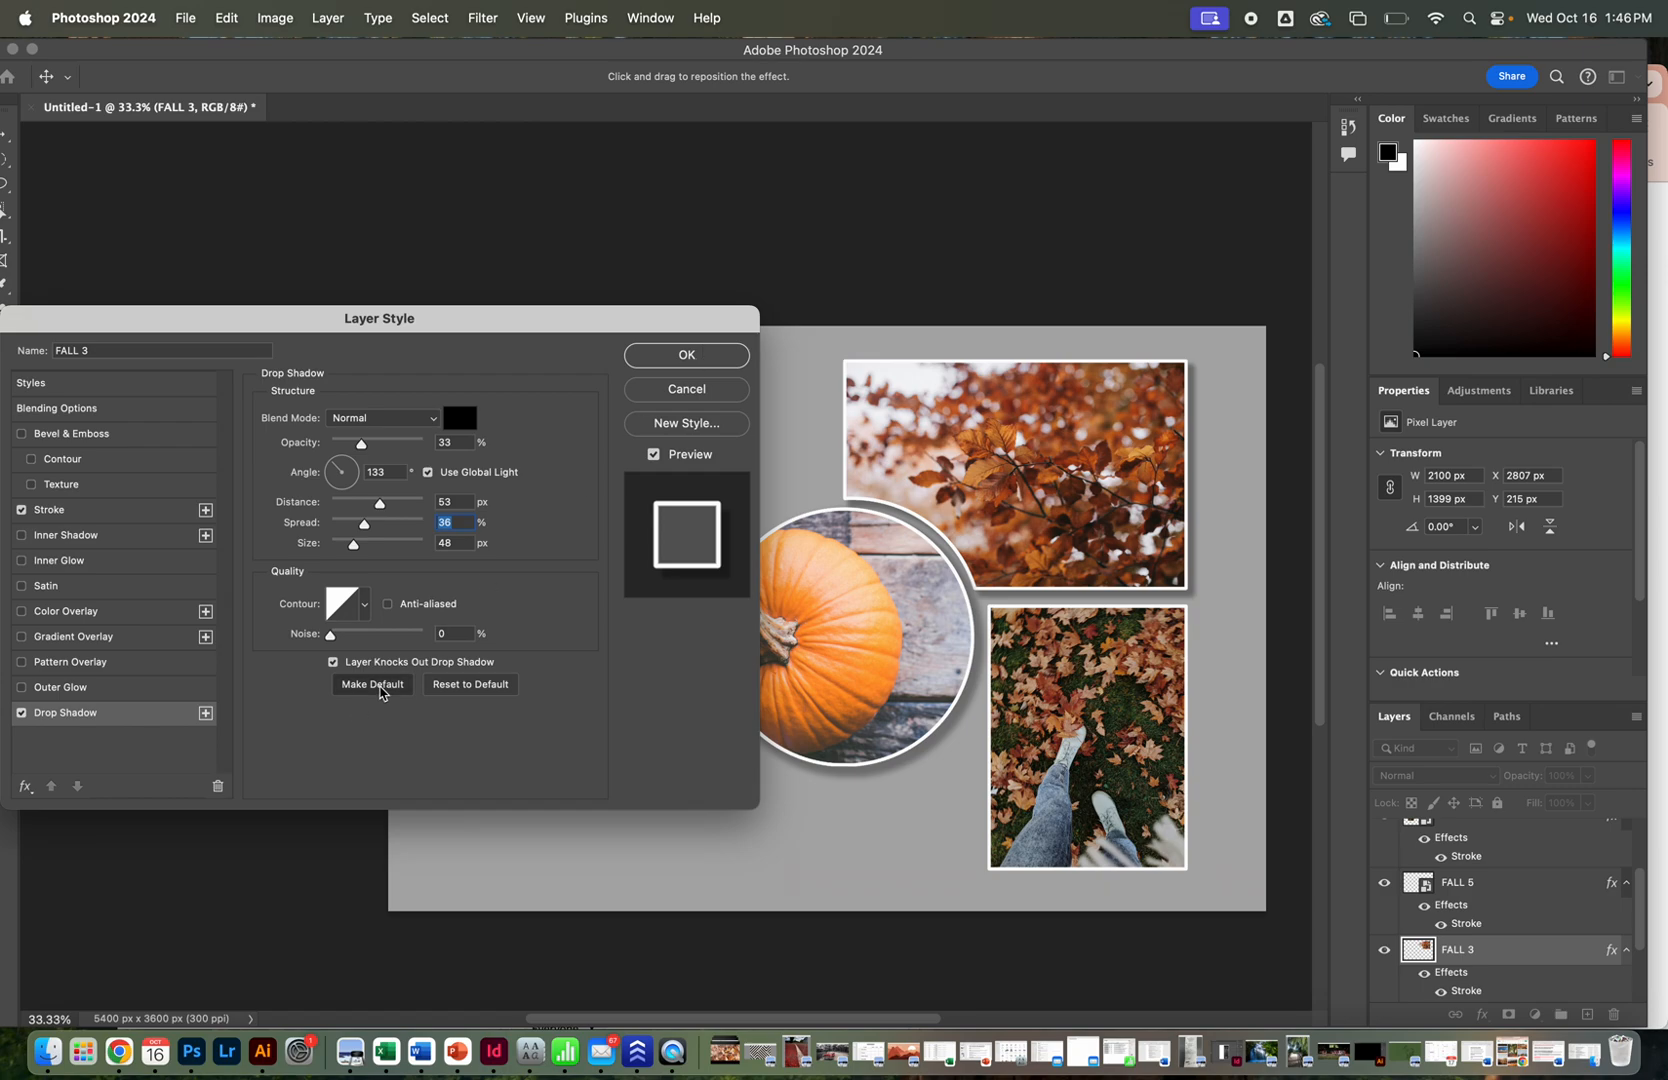
click(687, 357)
Add a drop shadow to the FALL 5 photo with 29% opacity and 50 px distance.
click(1128, 715)
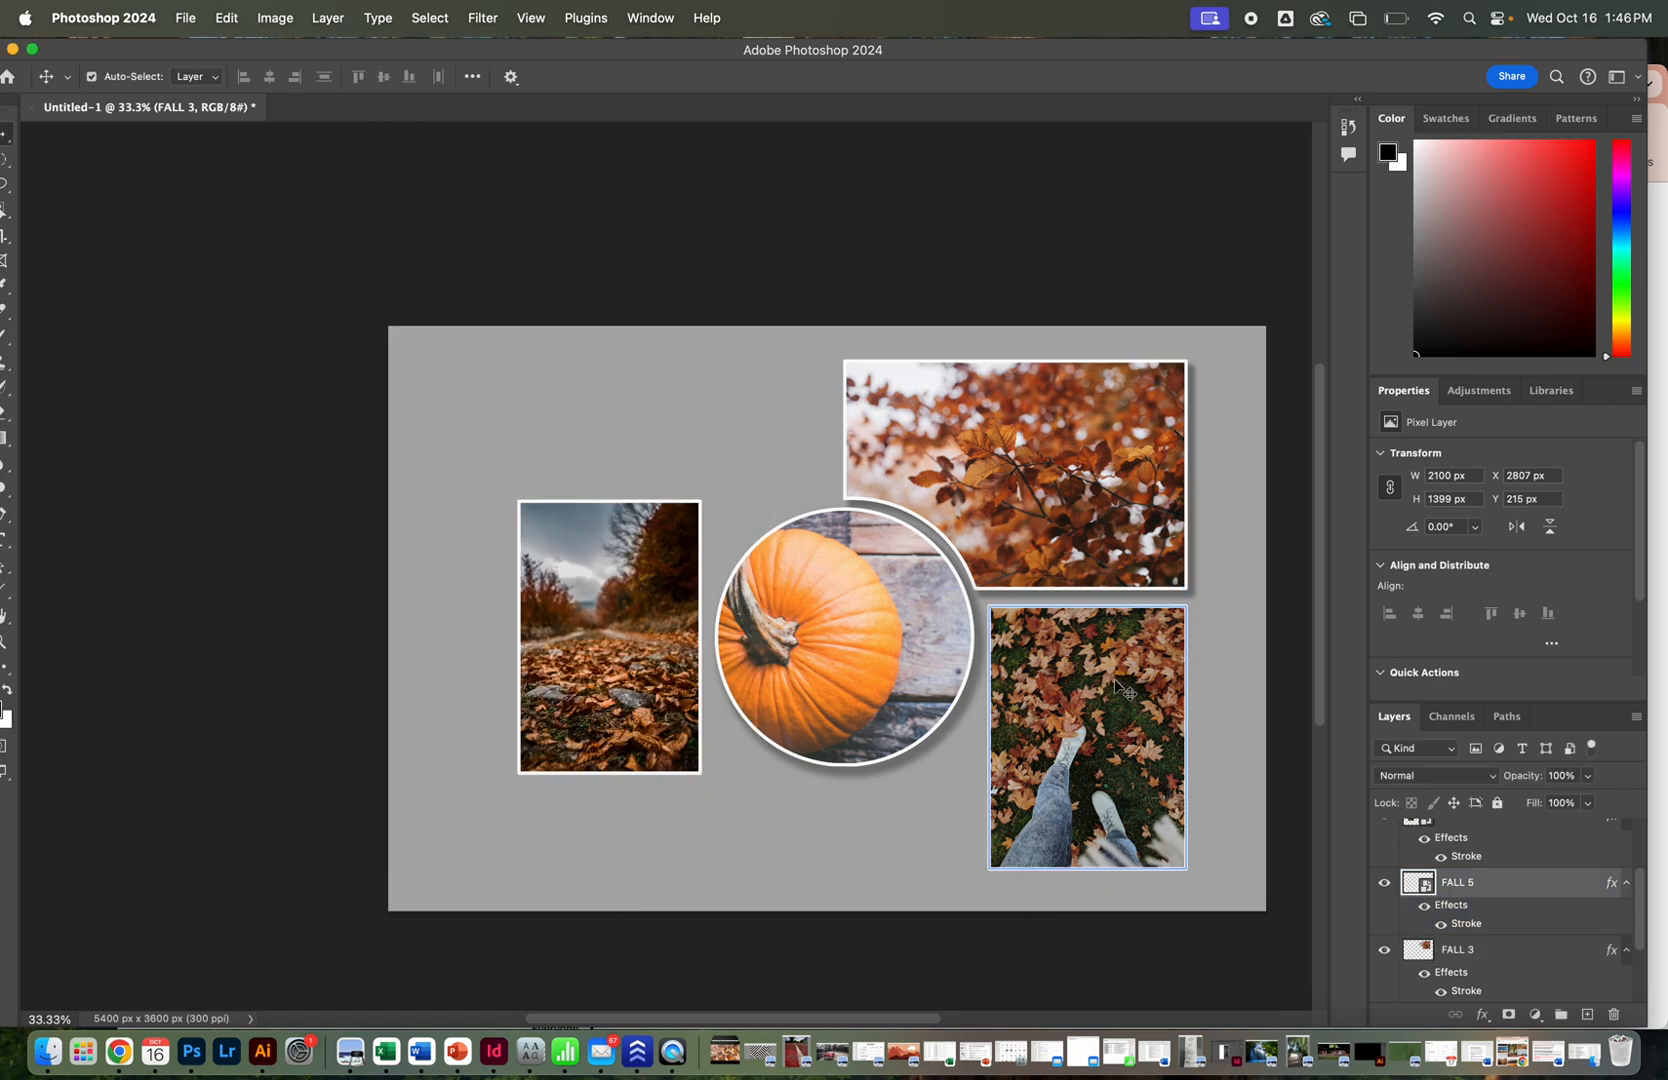
double_click(1528, 886)
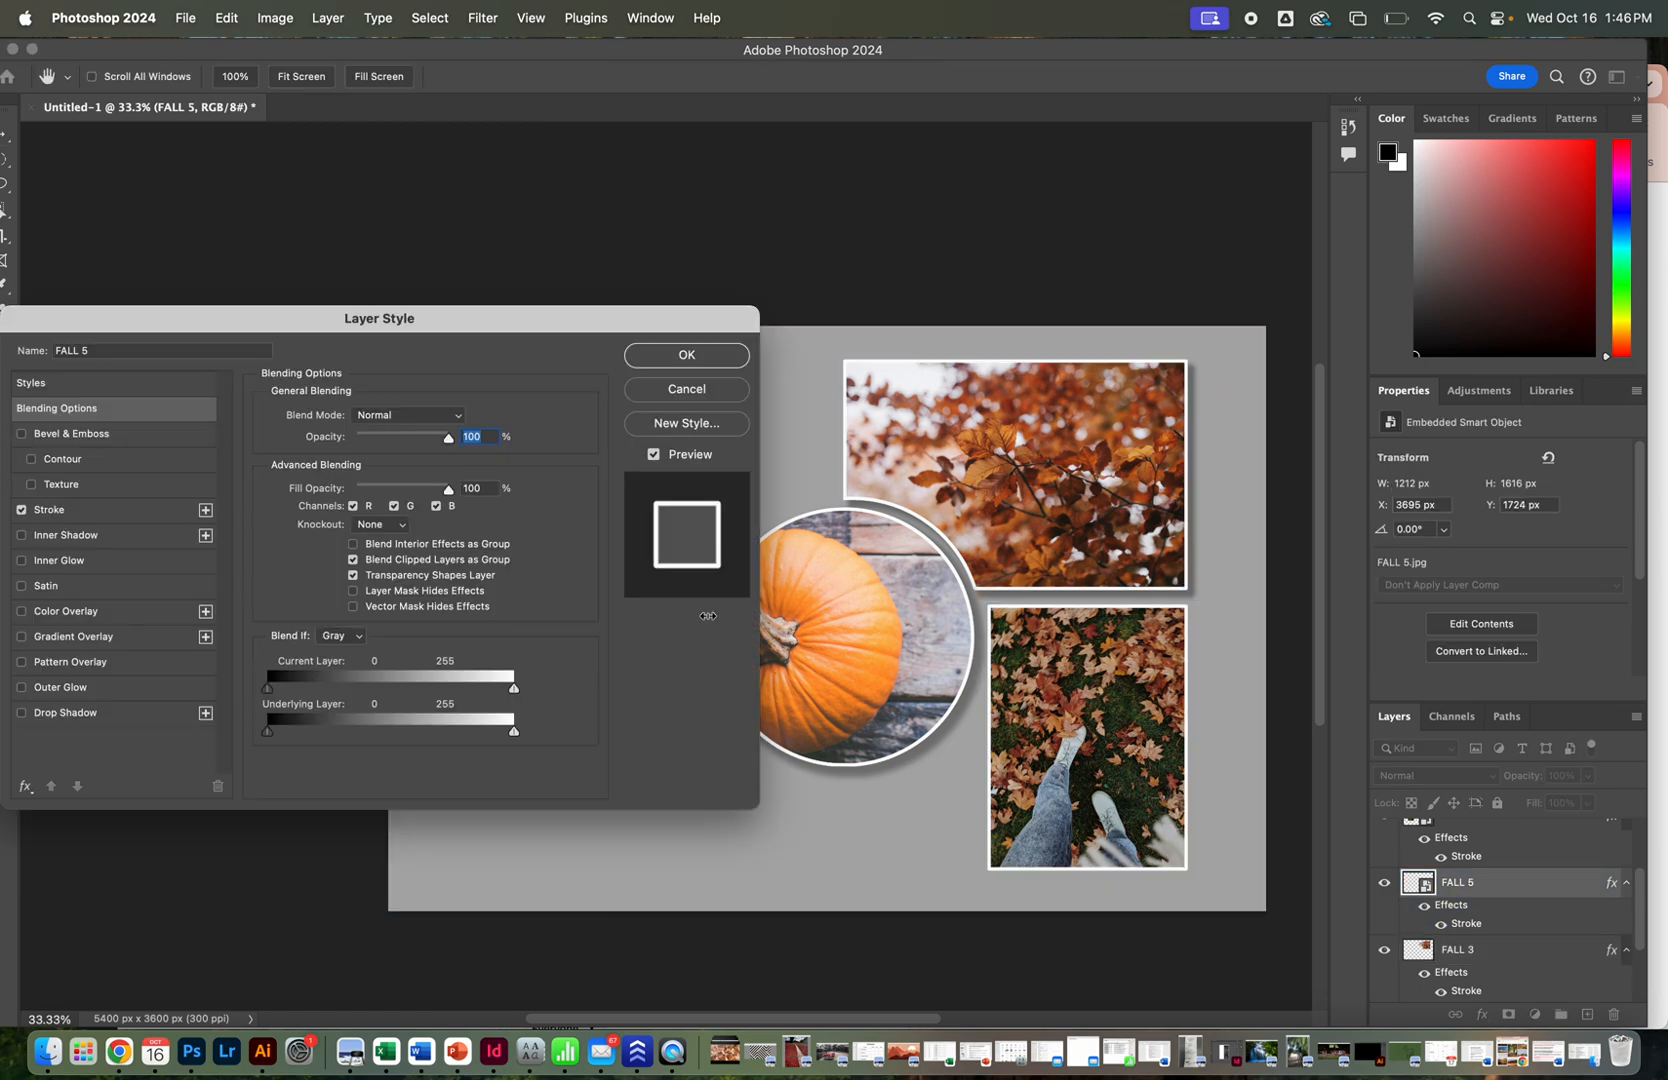
click(50, 726)
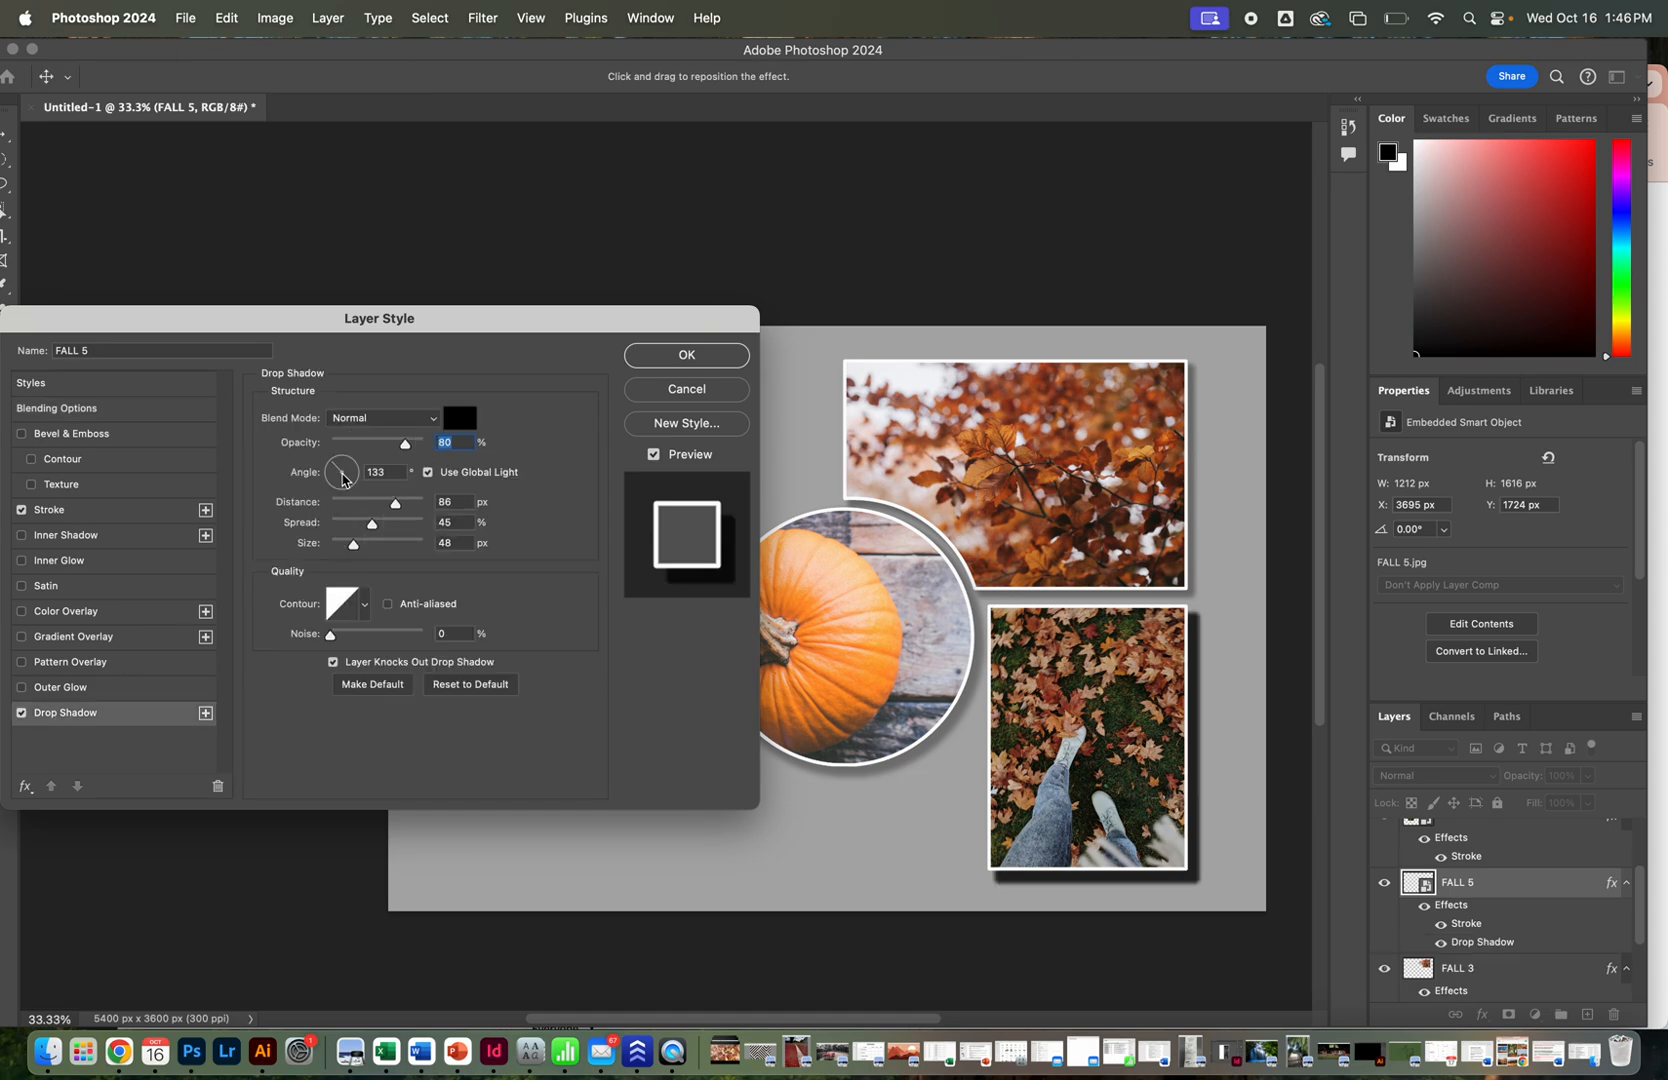
click(381, 446)
click(359, 448)
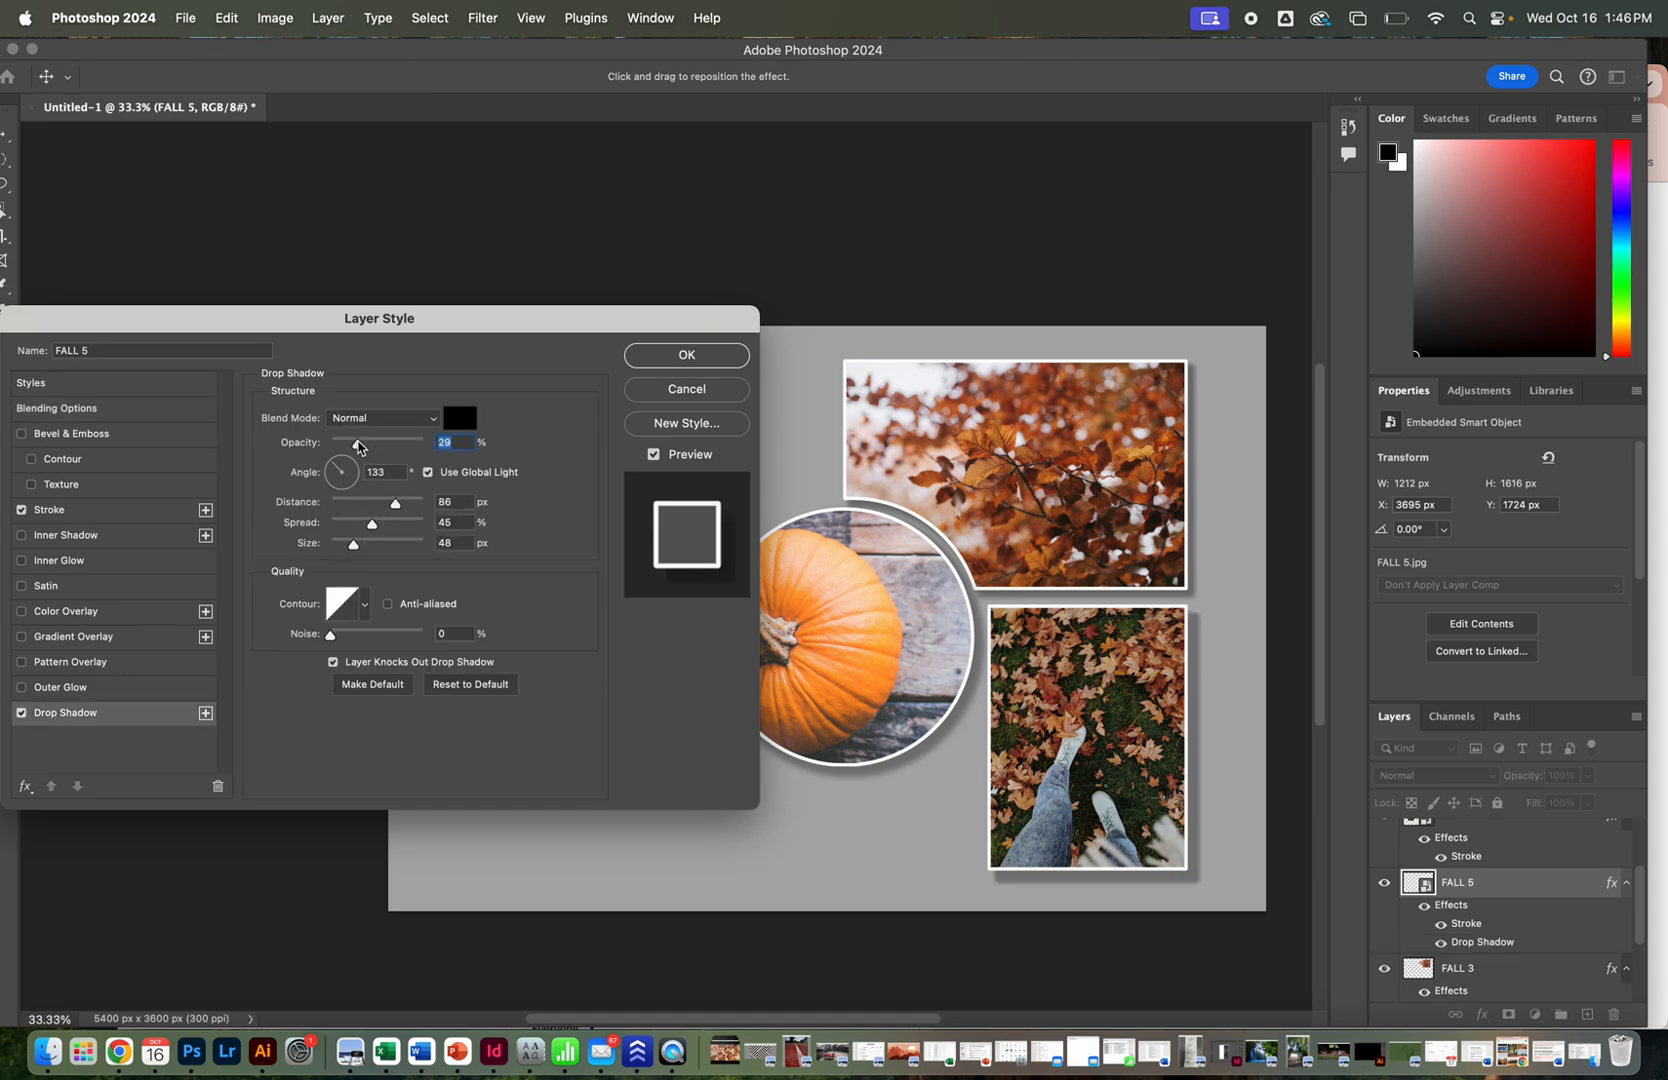
click(379, 505)
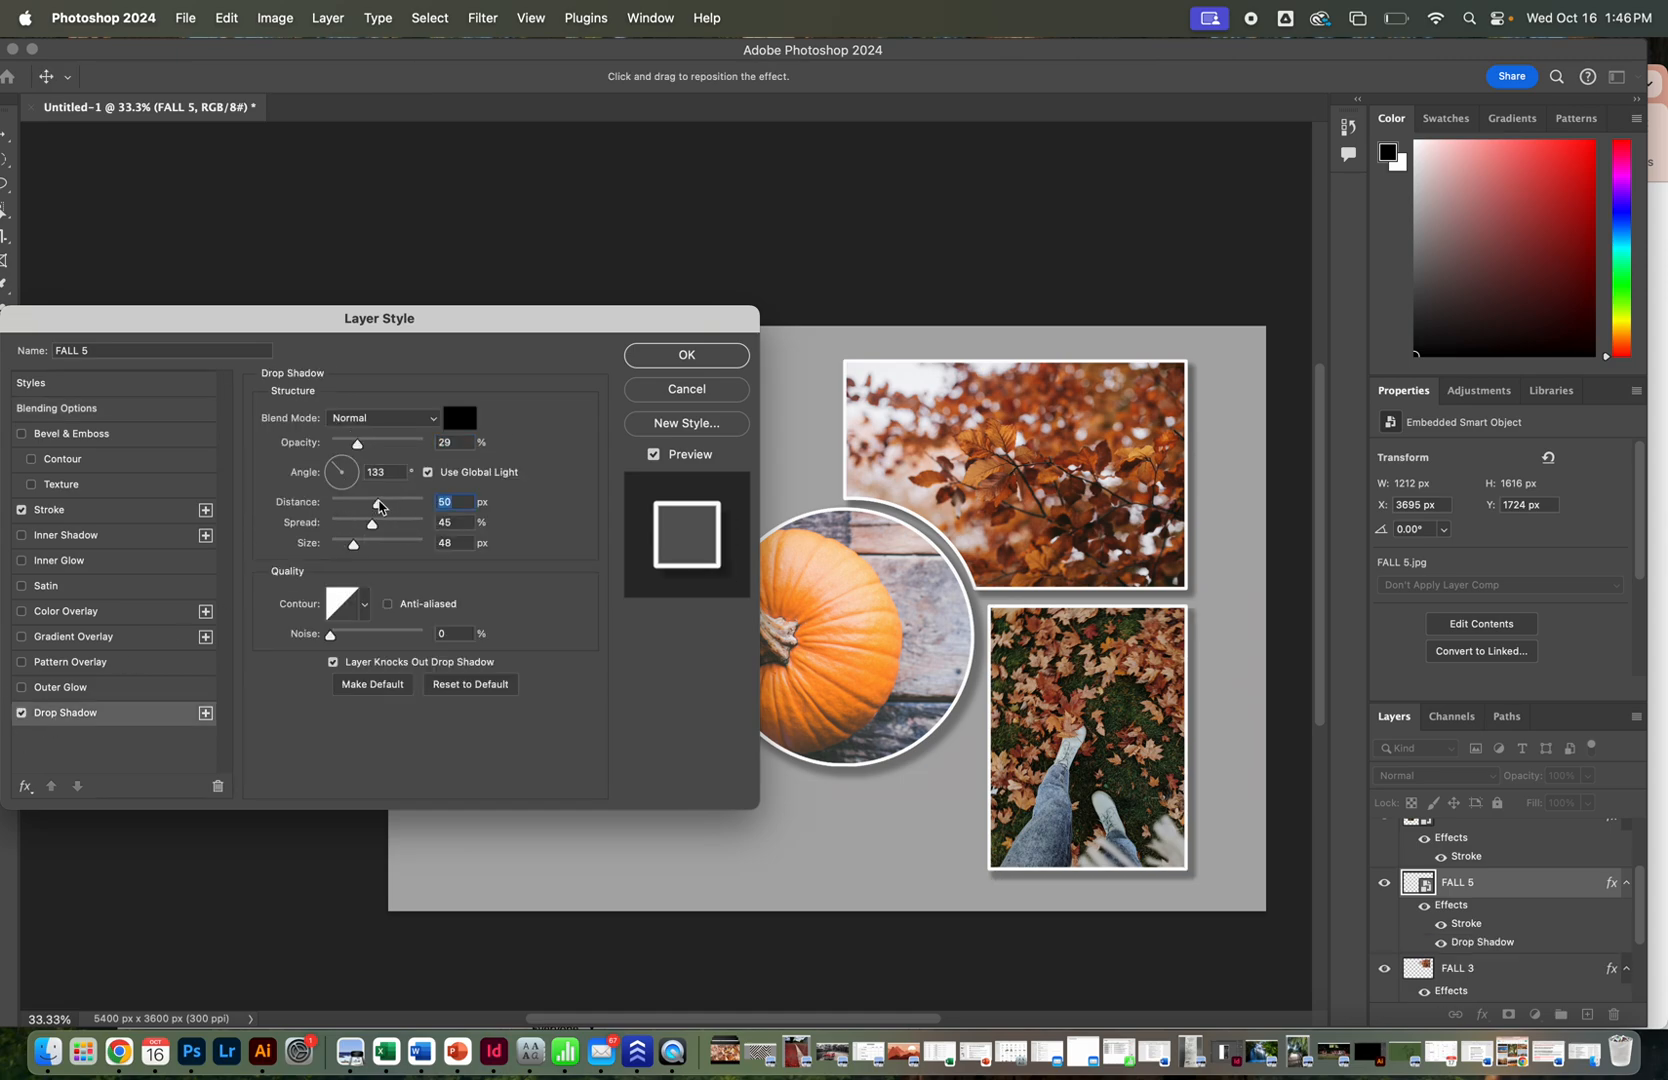
click(690, 355)
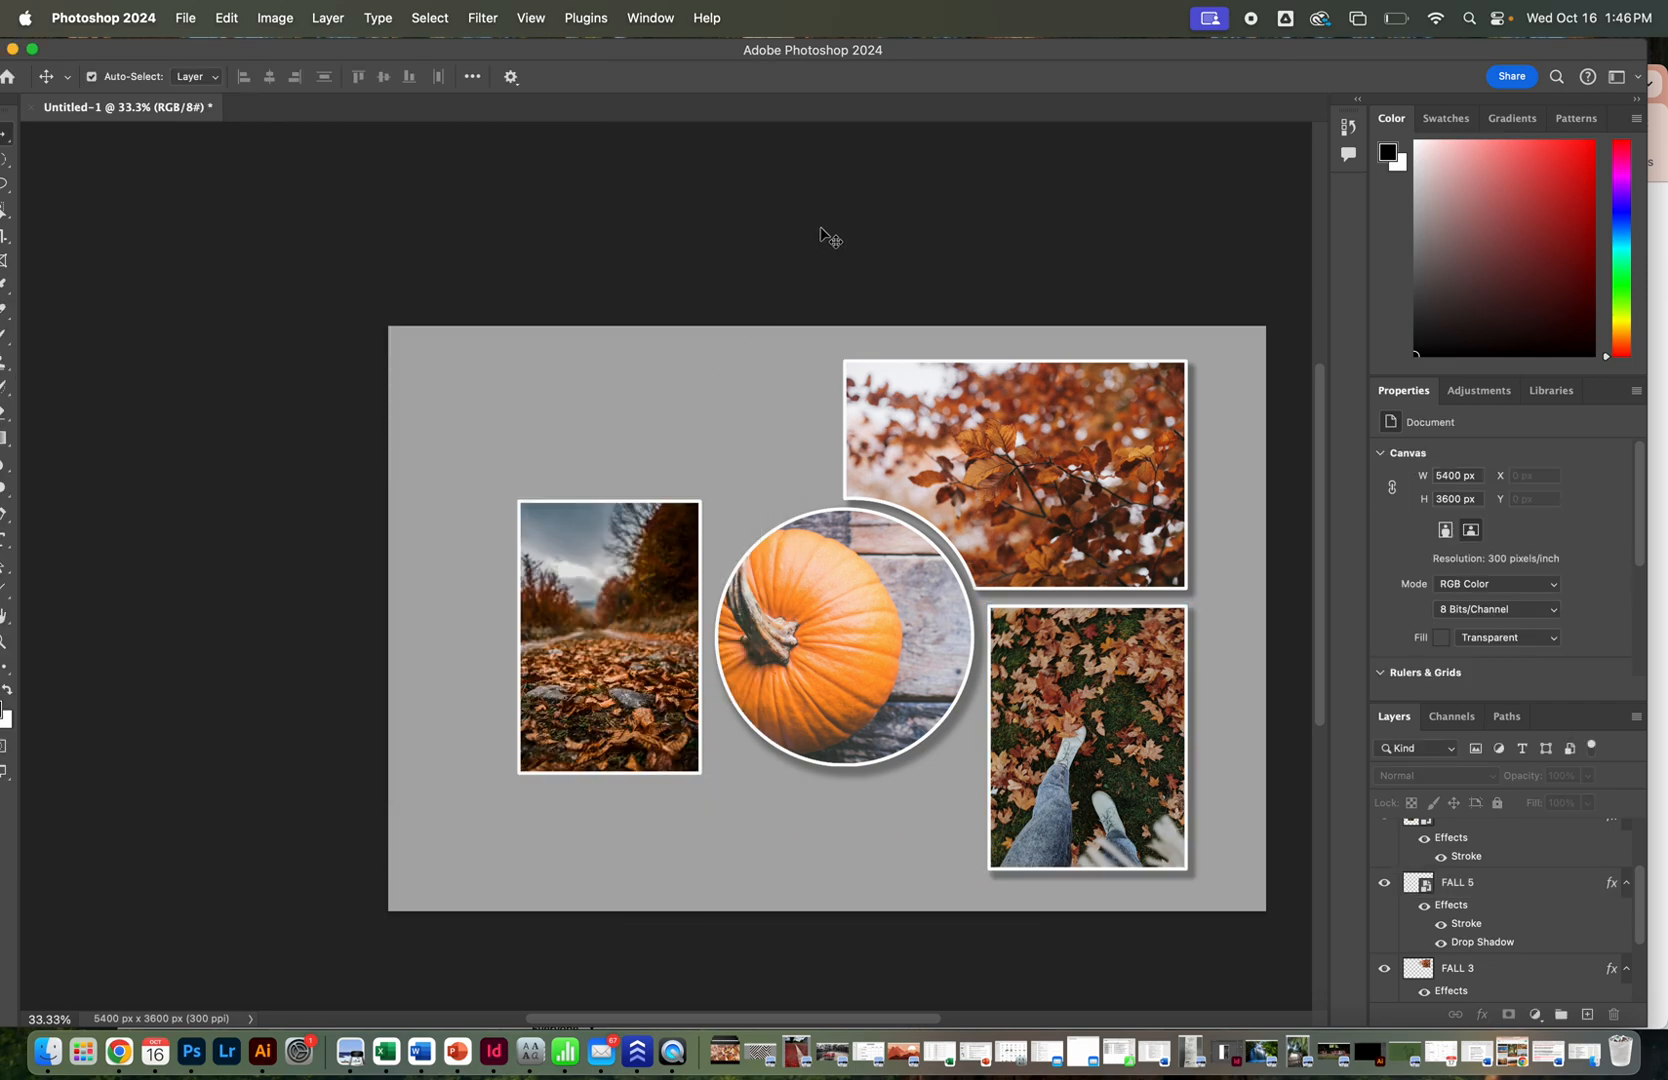
Move the FALL 1 photo straight down to X 803 px, Y 1724 px.
drag(1047, 634, 1048, 633)
click(1255, 562)
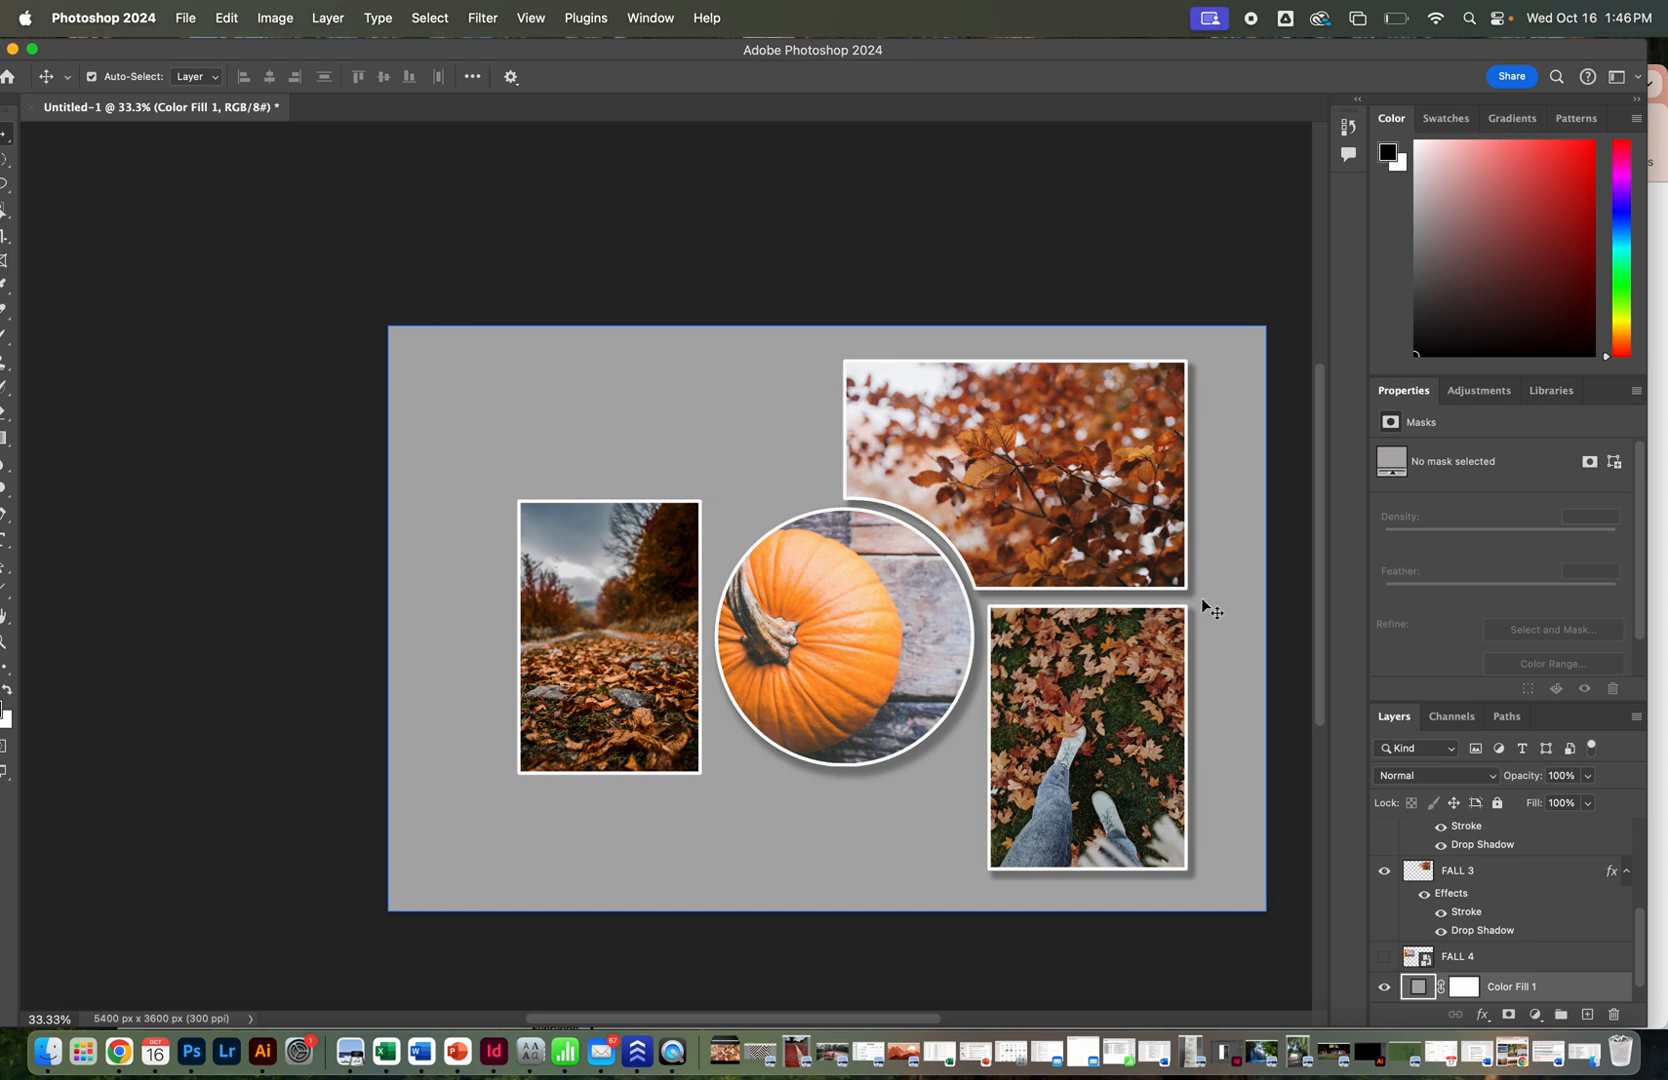
drag(622, 612, 611, 723)
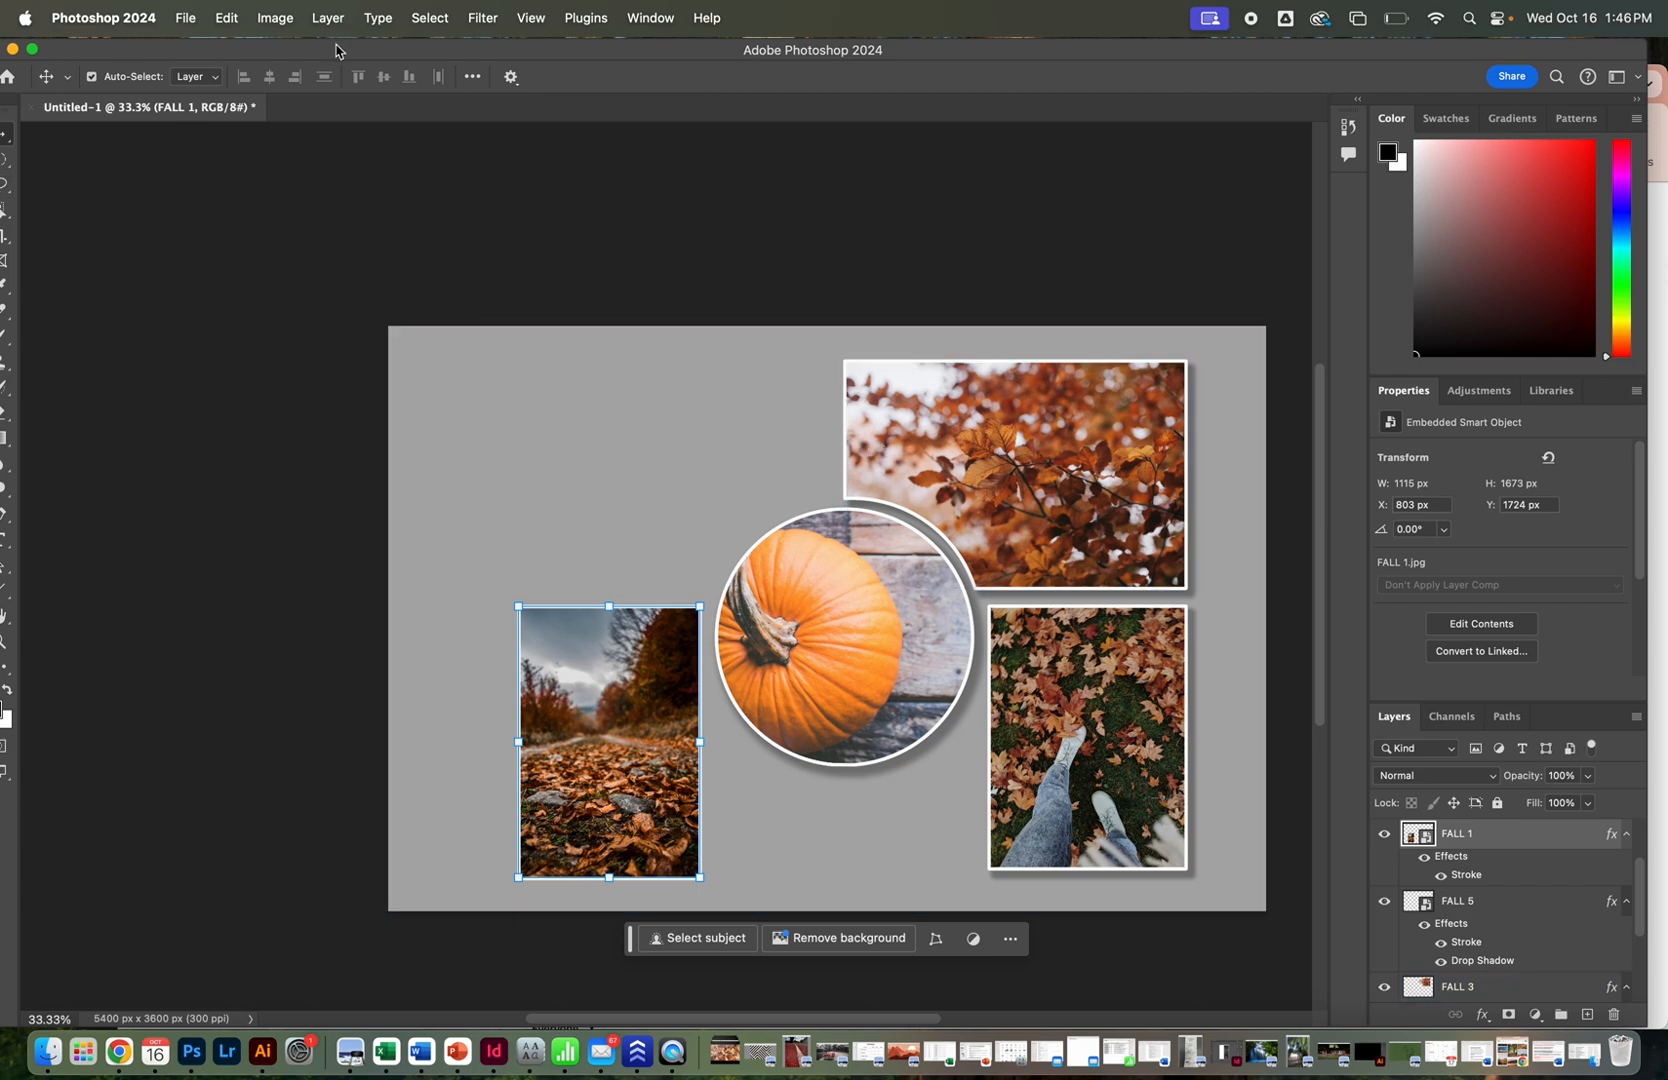
Draw a rectangle about 2071 by 506 px above the FALL 1 photo and move it to about X 669 px, Y 563 px.
drag(336, 51, 465, 52)
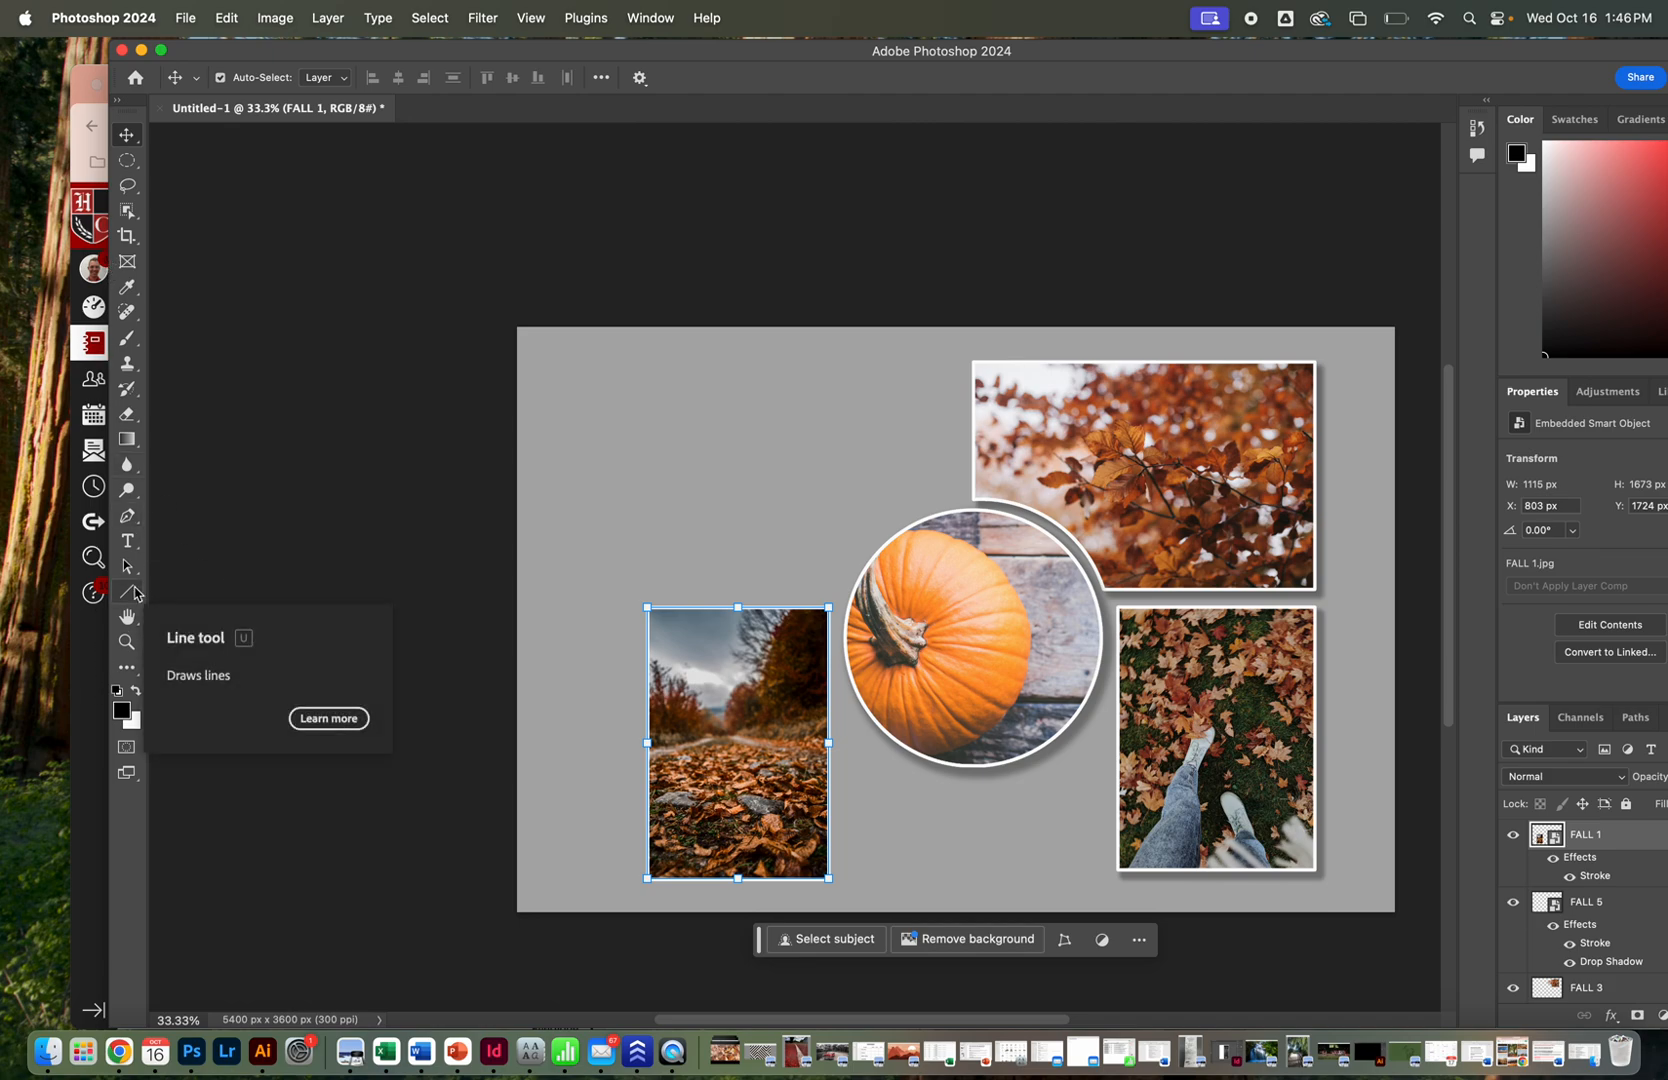
click(130, 592)
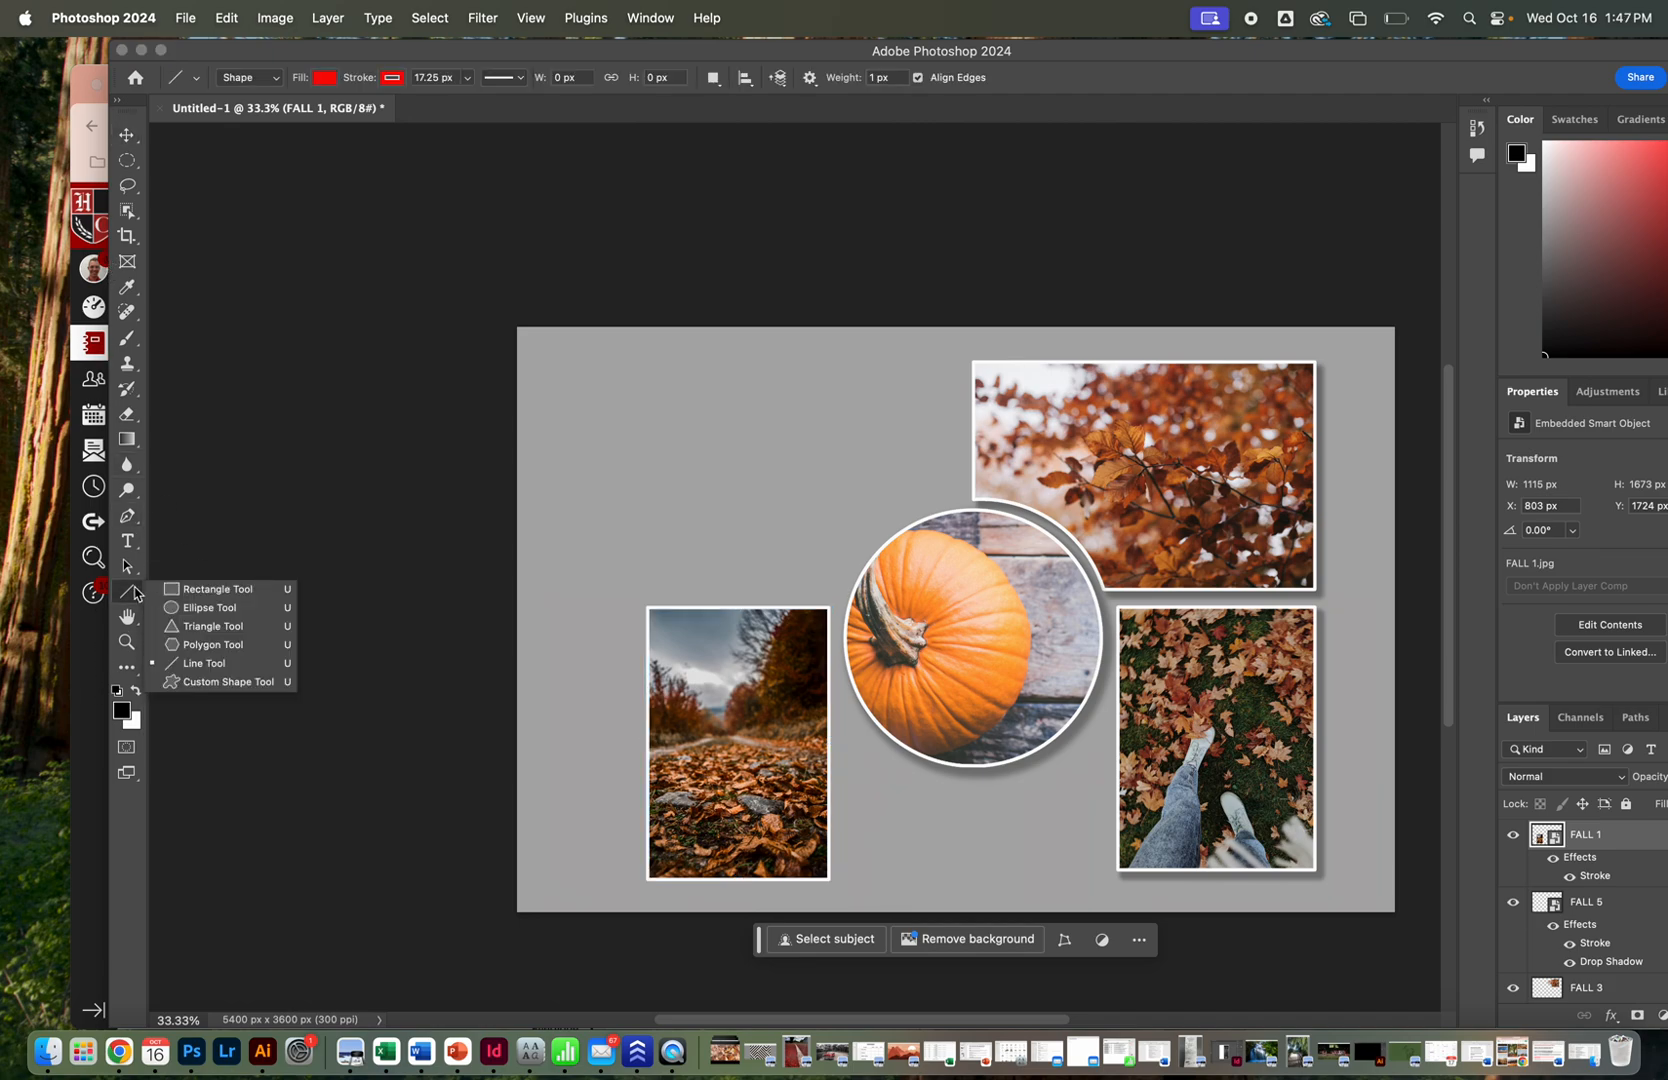
click(205, 589)
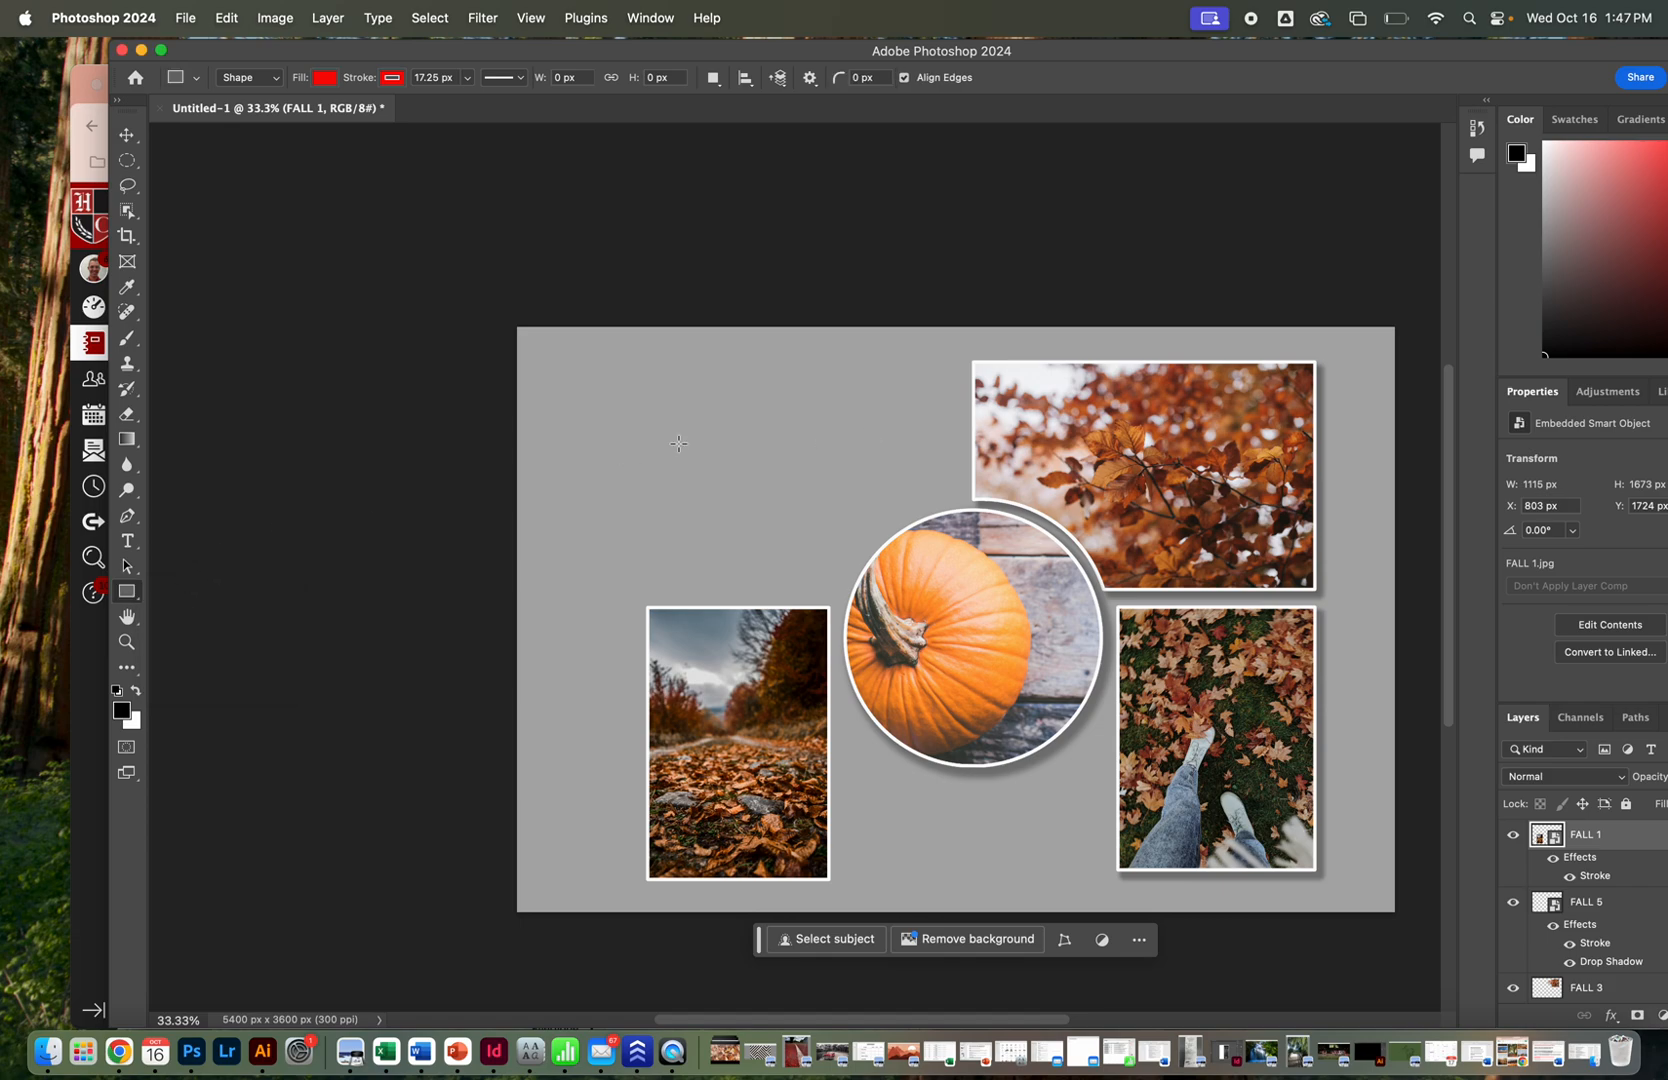
drag(637, 432, 973, 515)
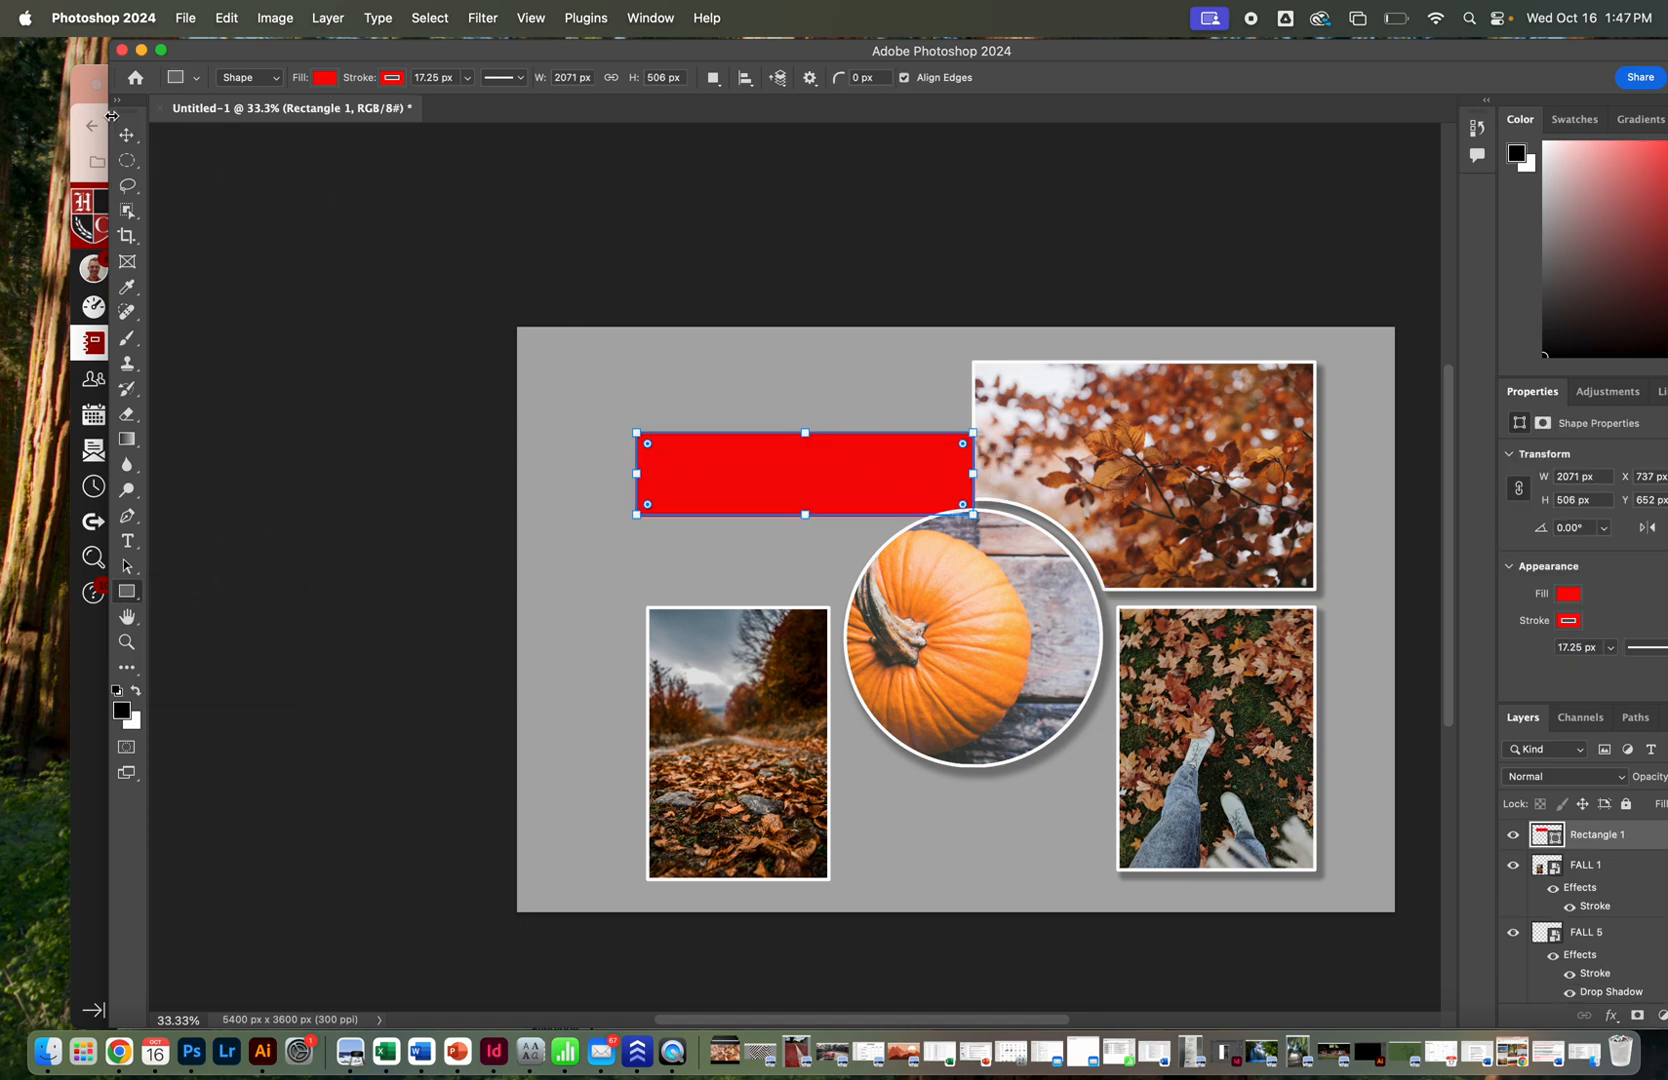
click(127, 134)
drag(757, 468, 744, 456)
Give the new rectangle a white fill and remove its stroke.
click(1566, 596)
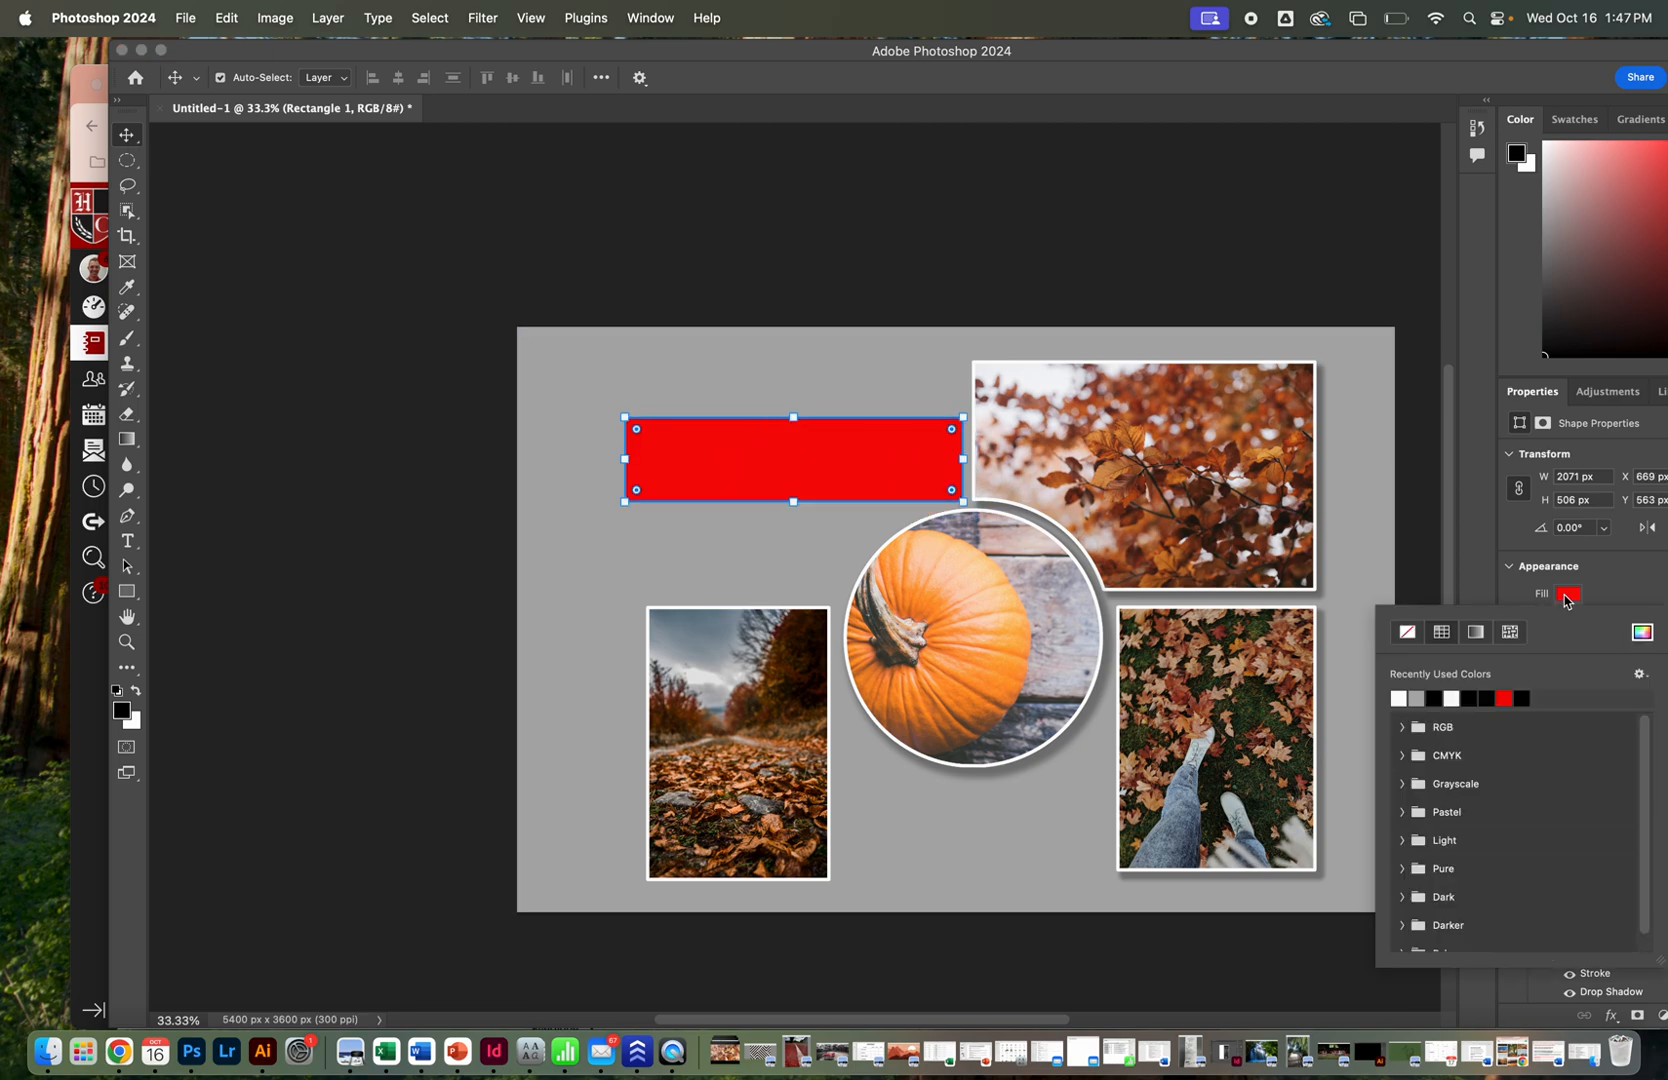
click(1398, 698)
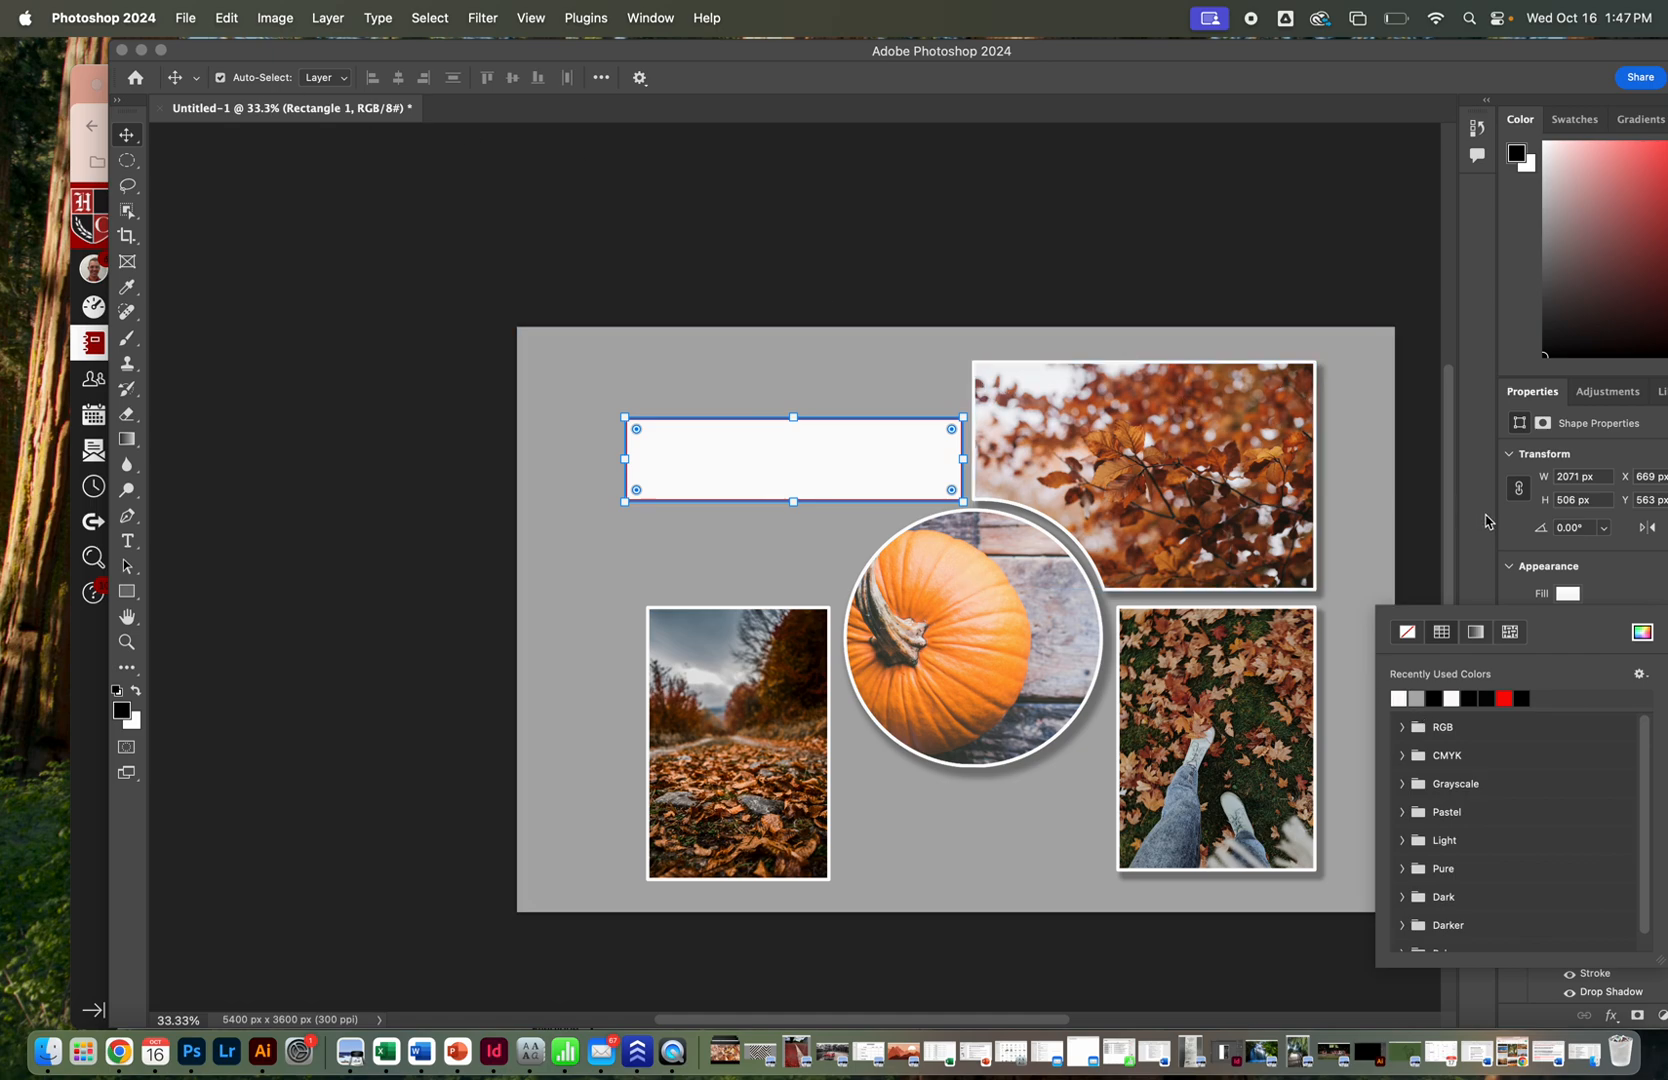
click(1490, 522)
click(1577, 623)
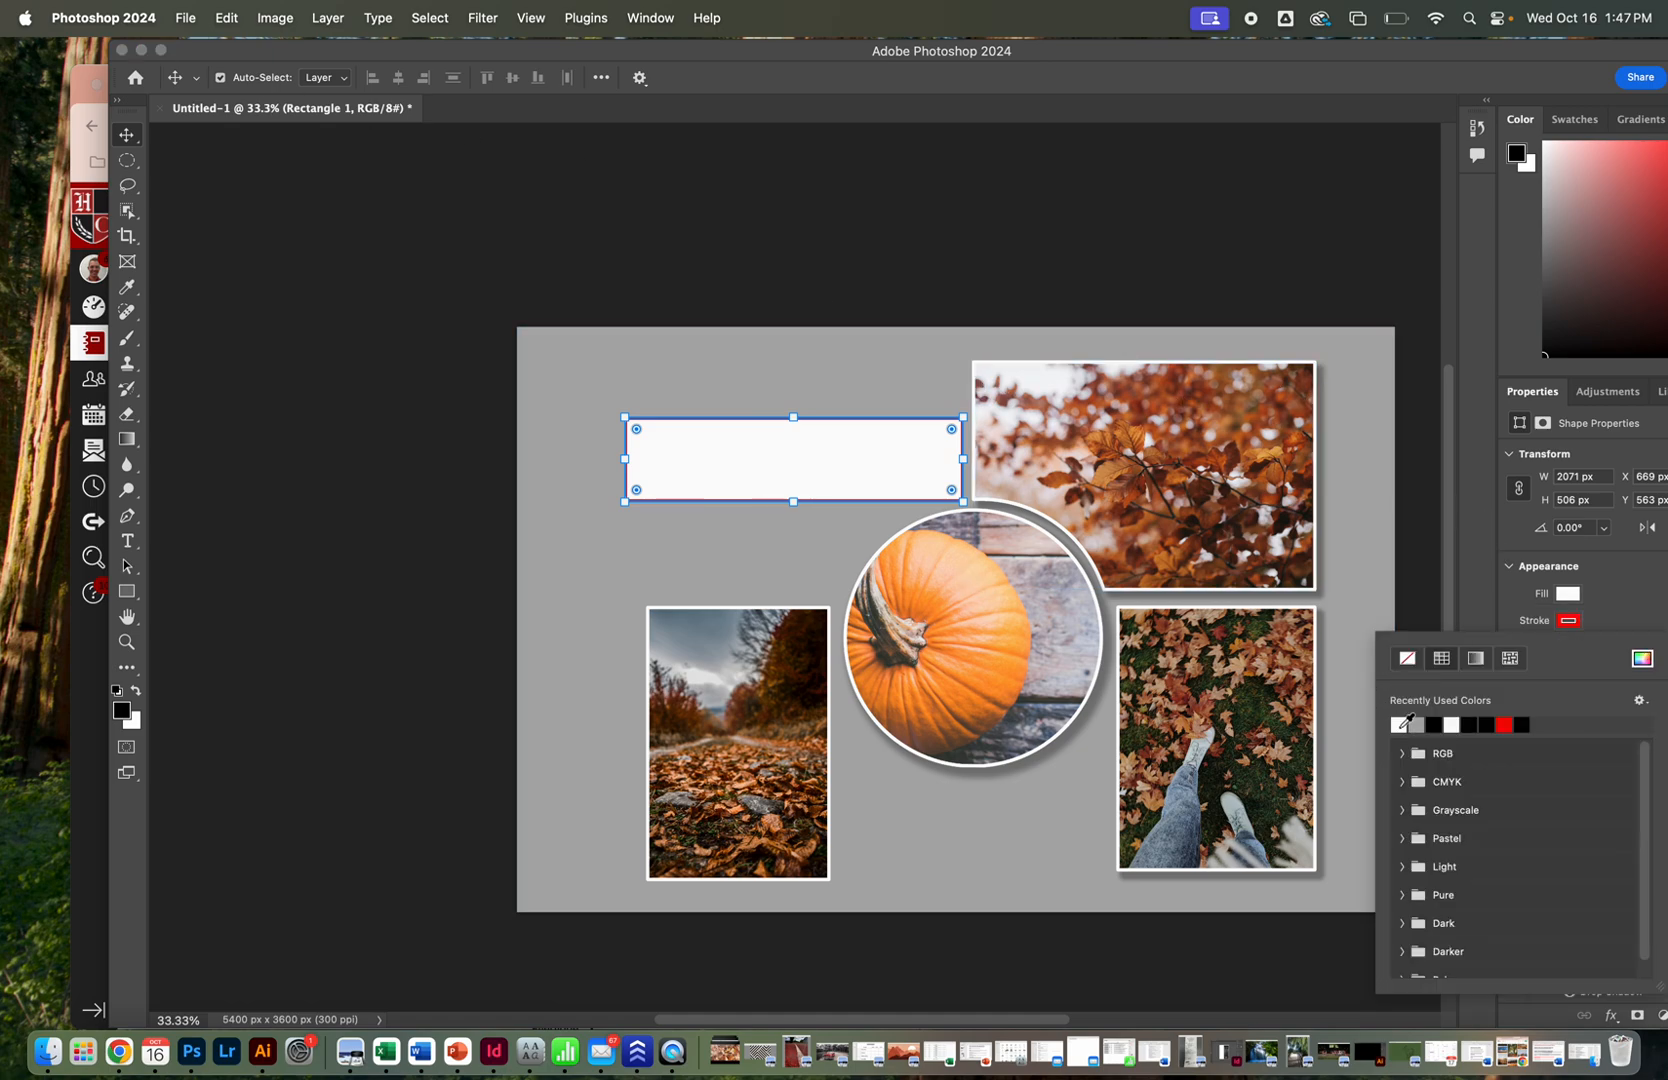
click(1408, 658)
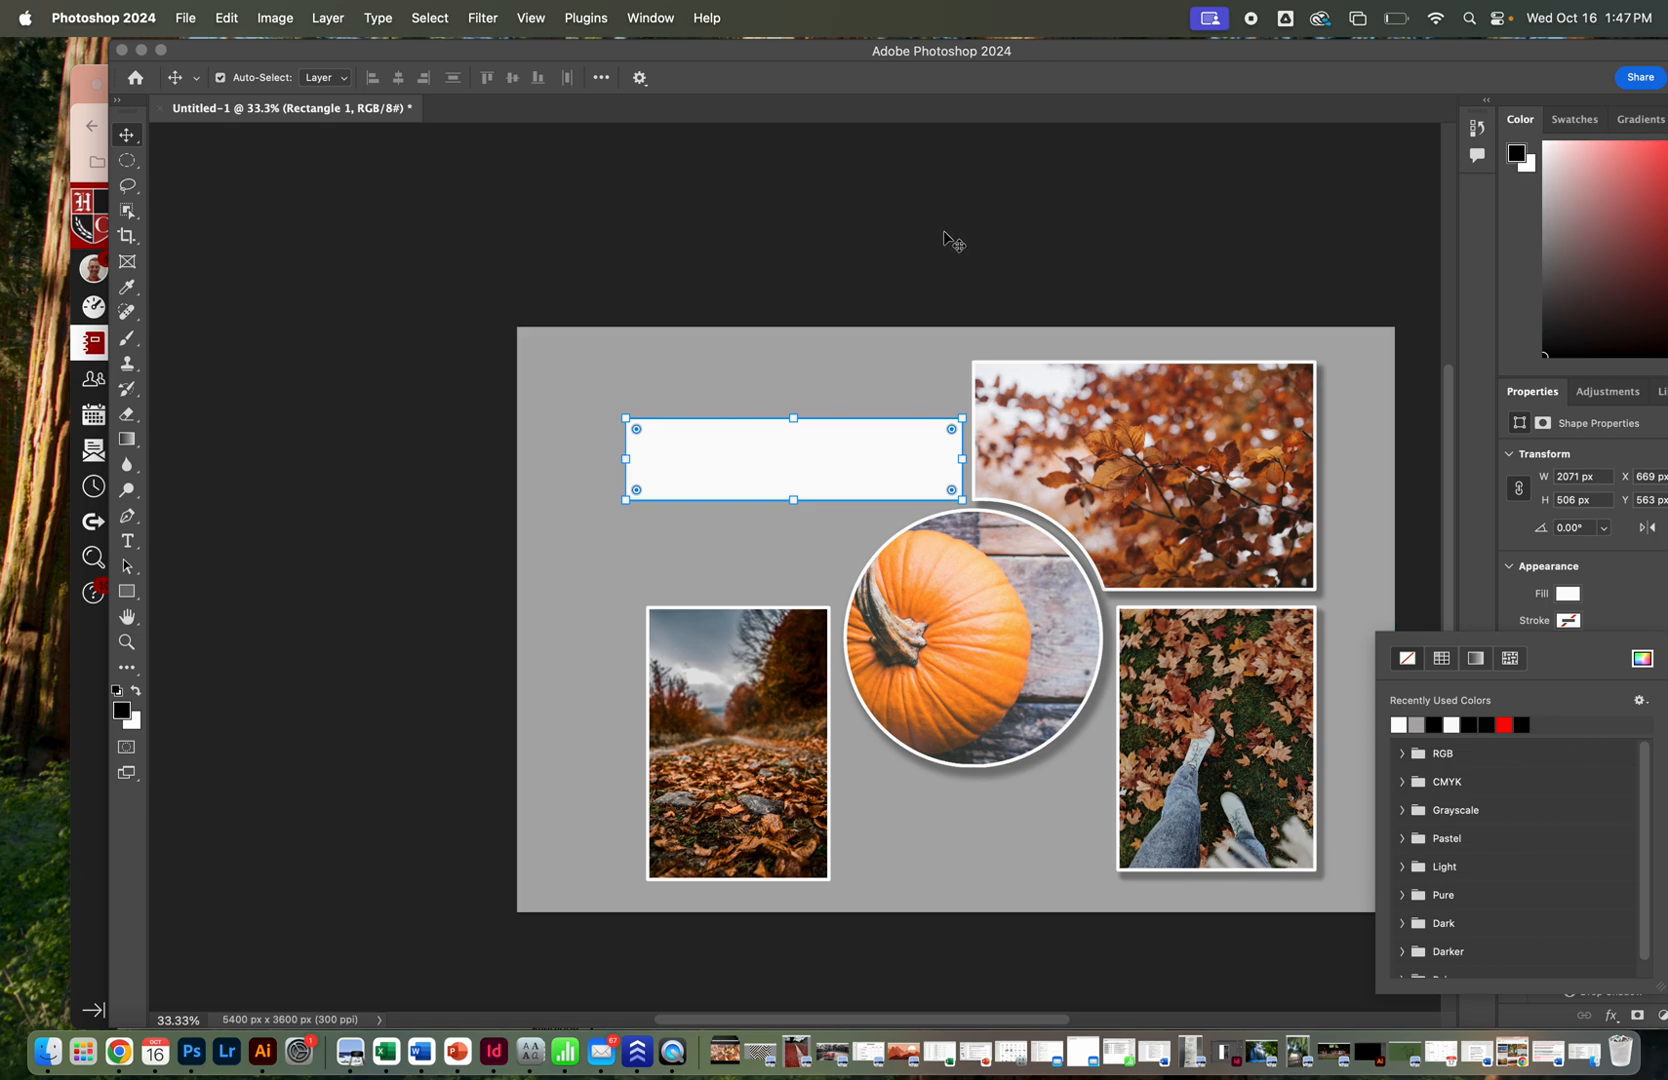
click(952, 243)
click(674, 469)
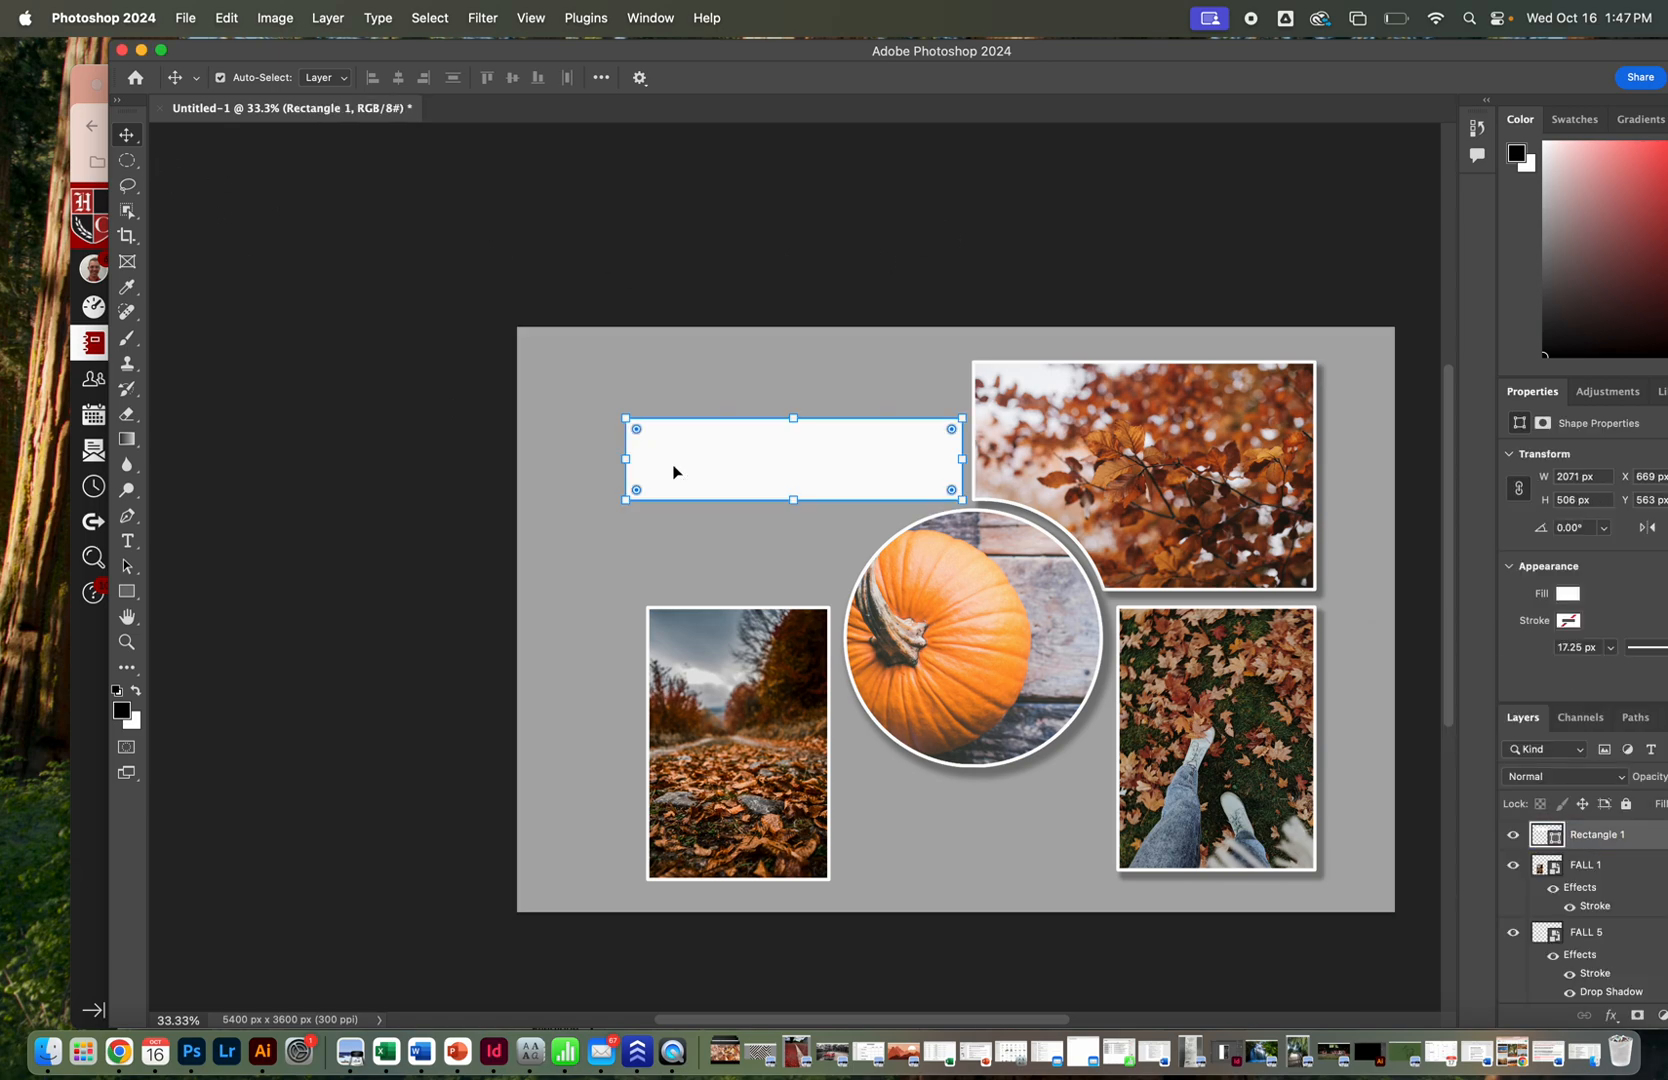
click(127, 541)
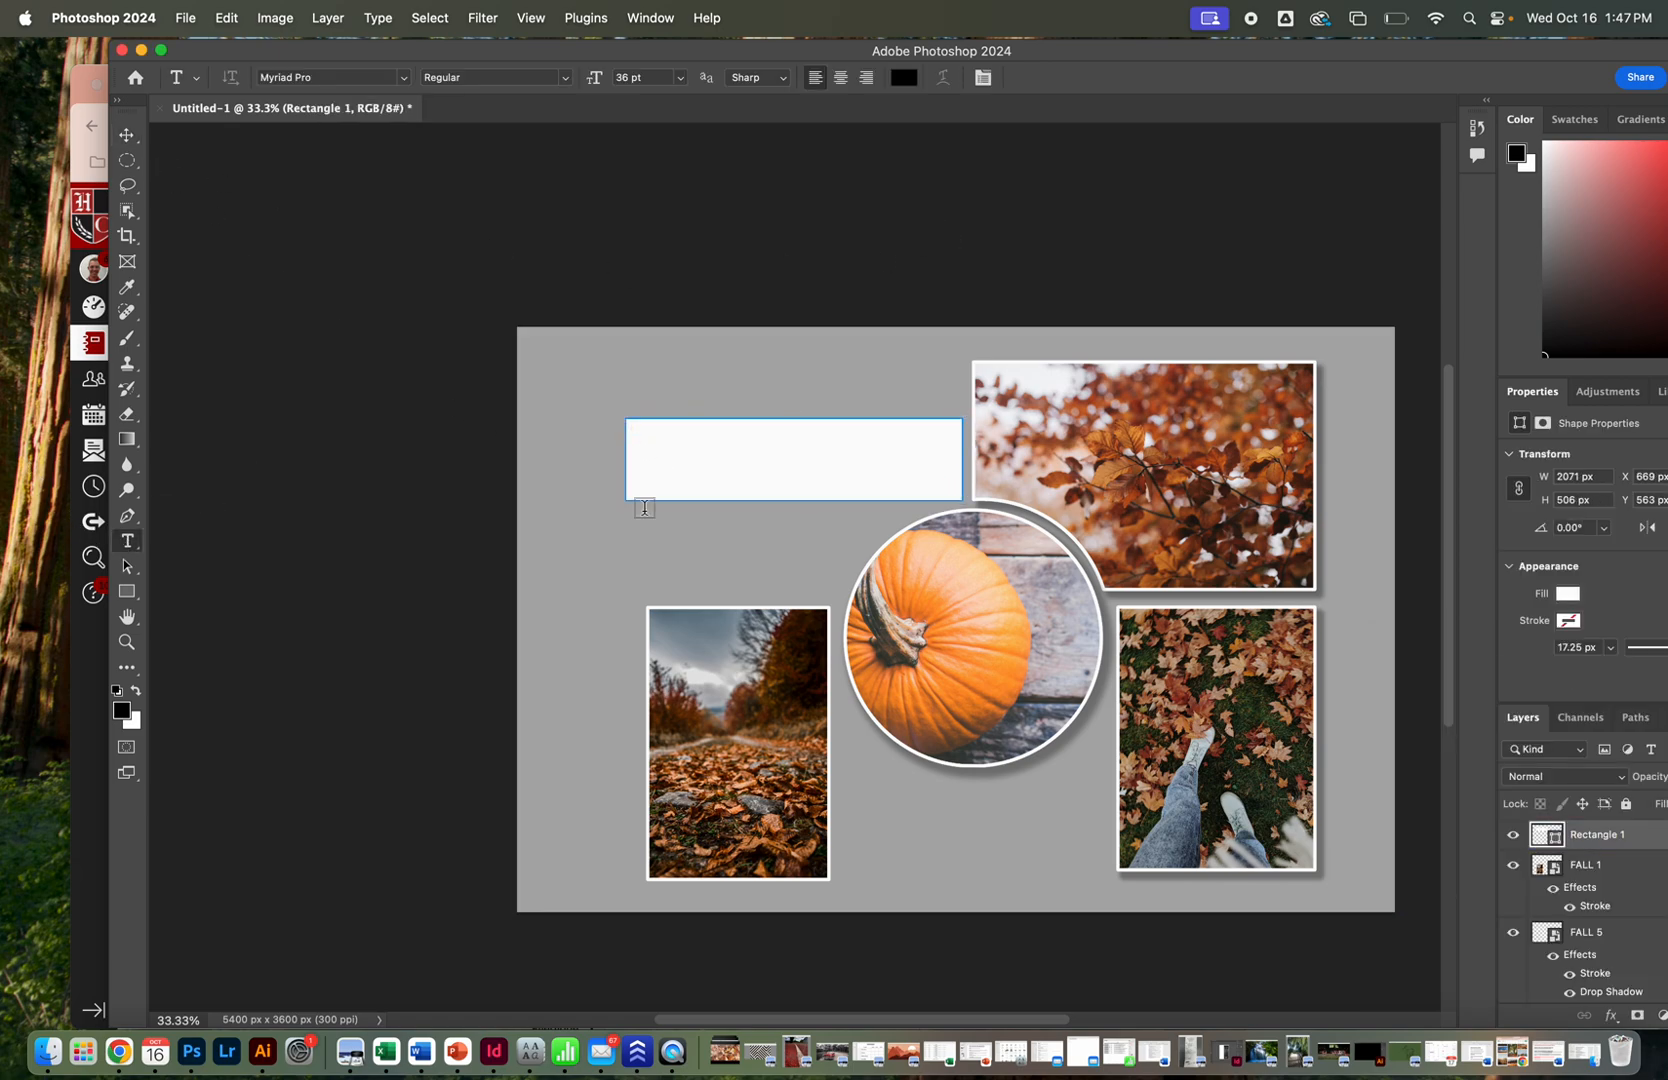
click(652, 440)
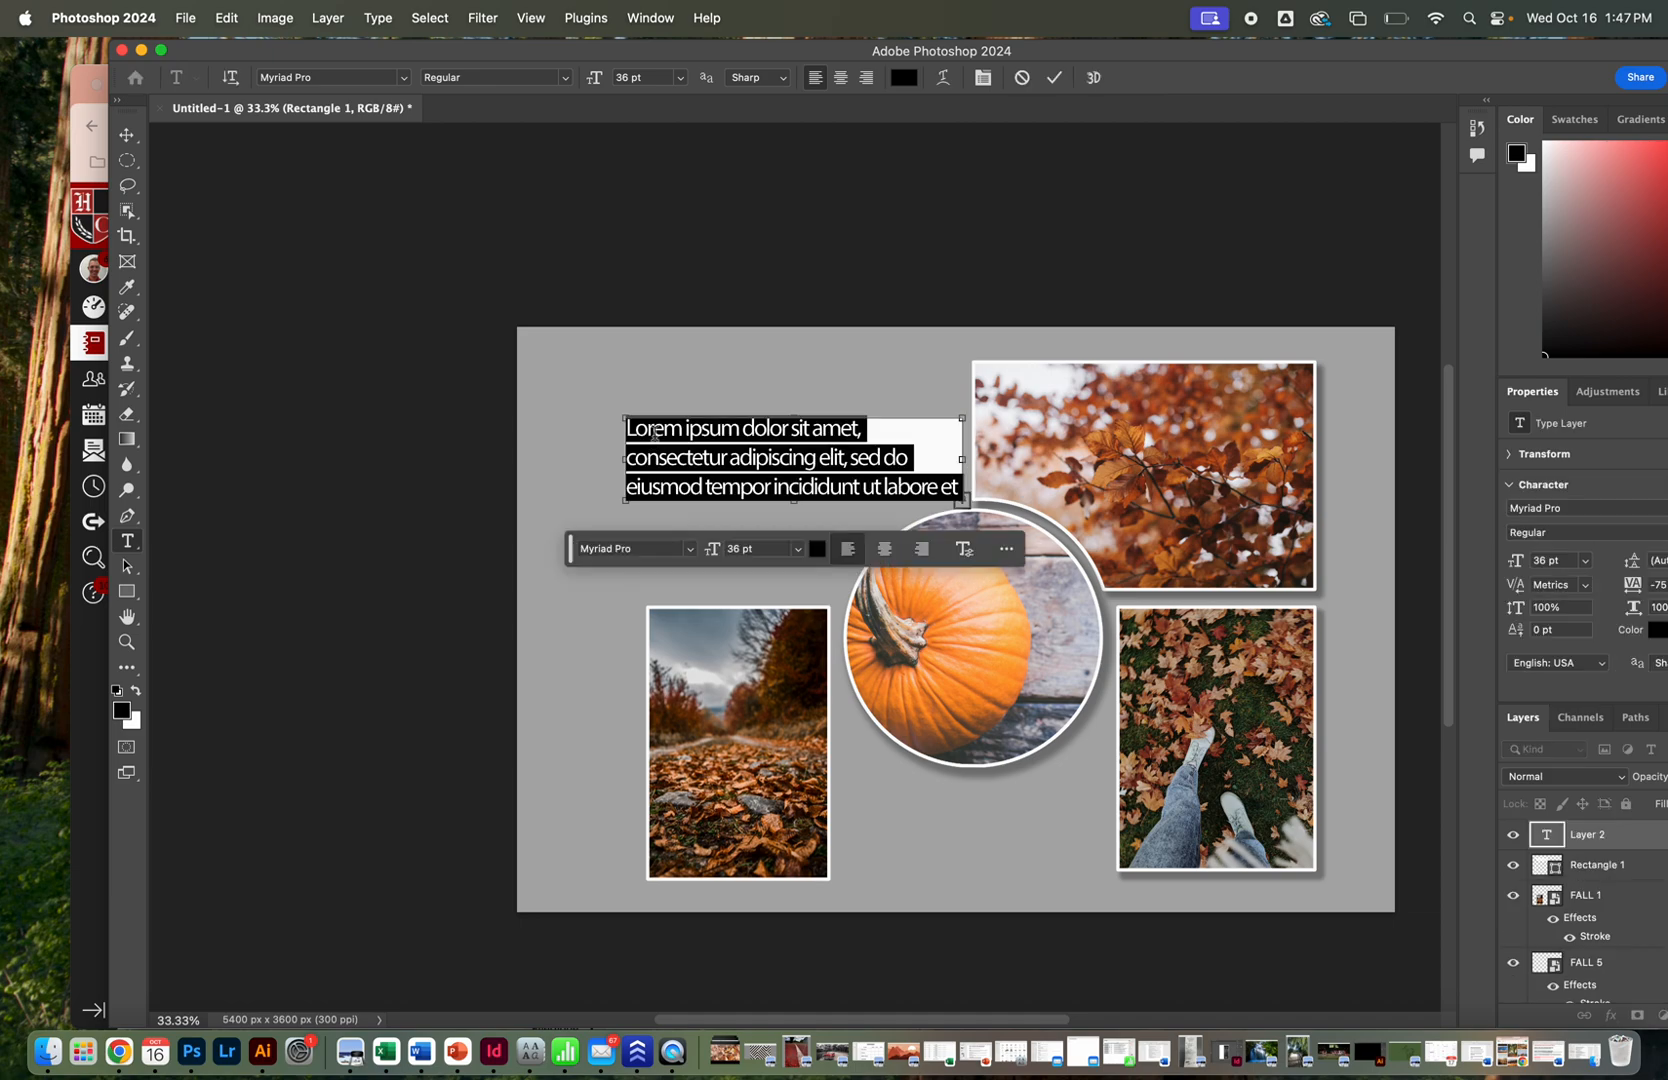
click(127, 134)
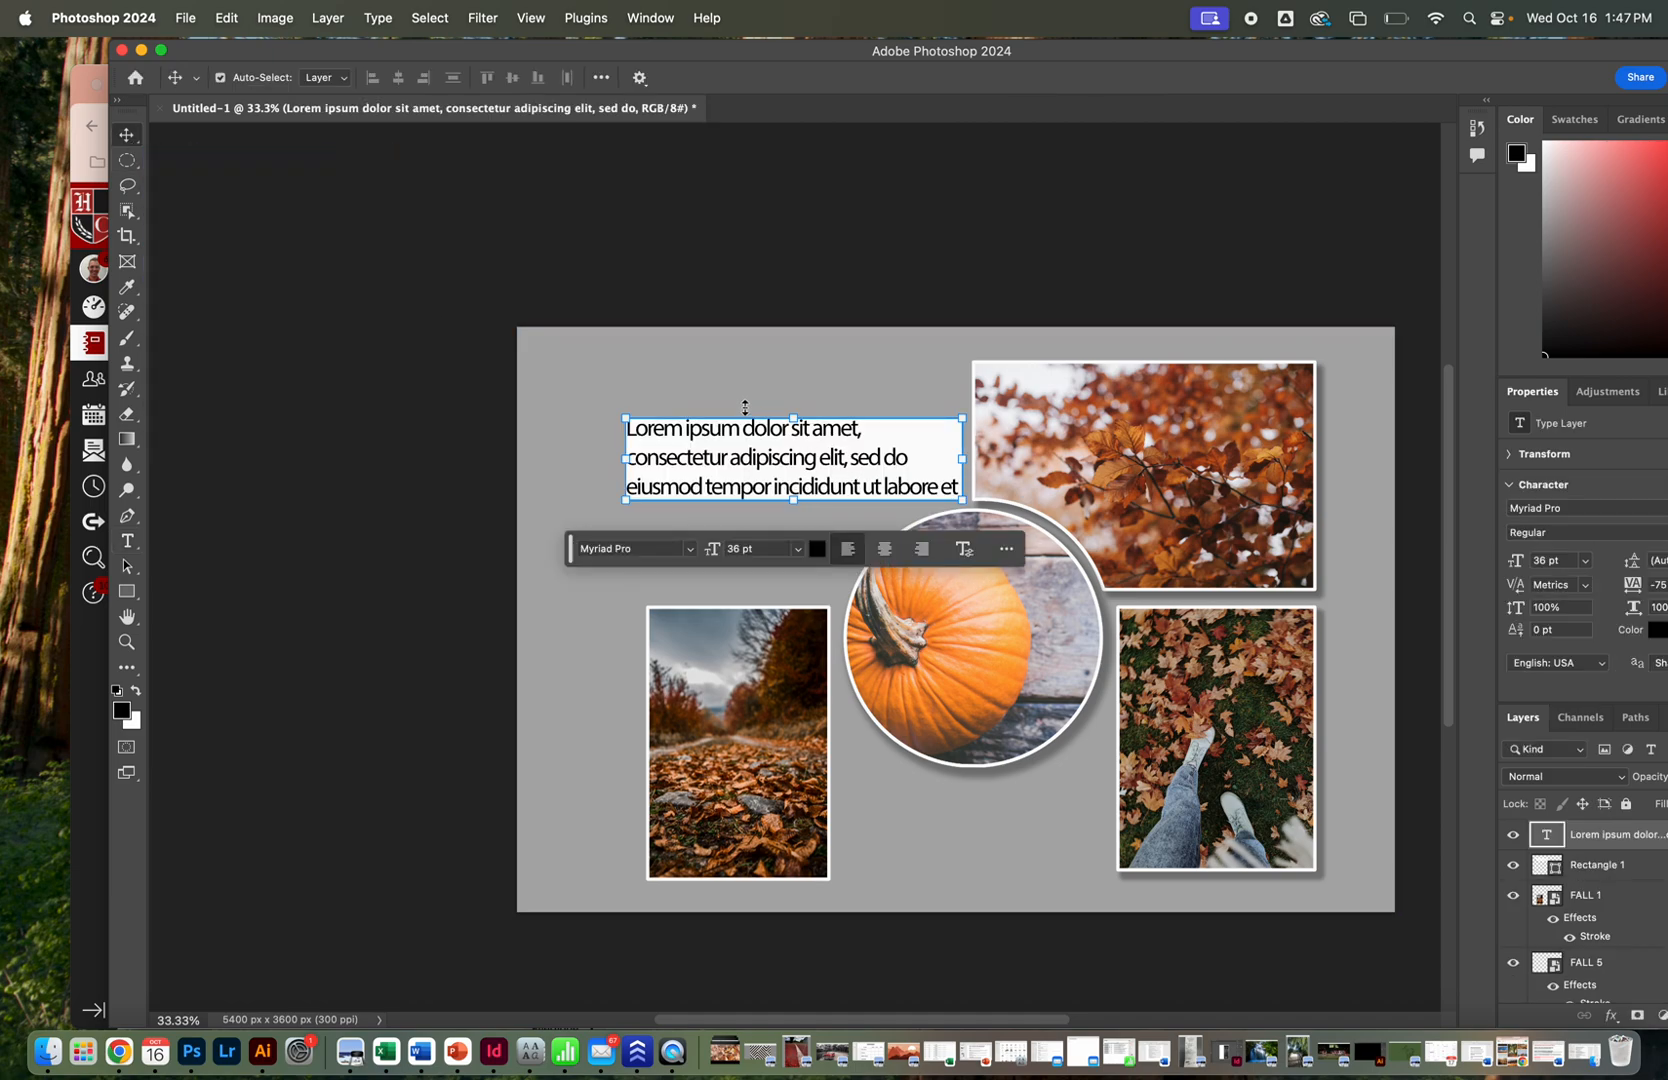
key(Delete)
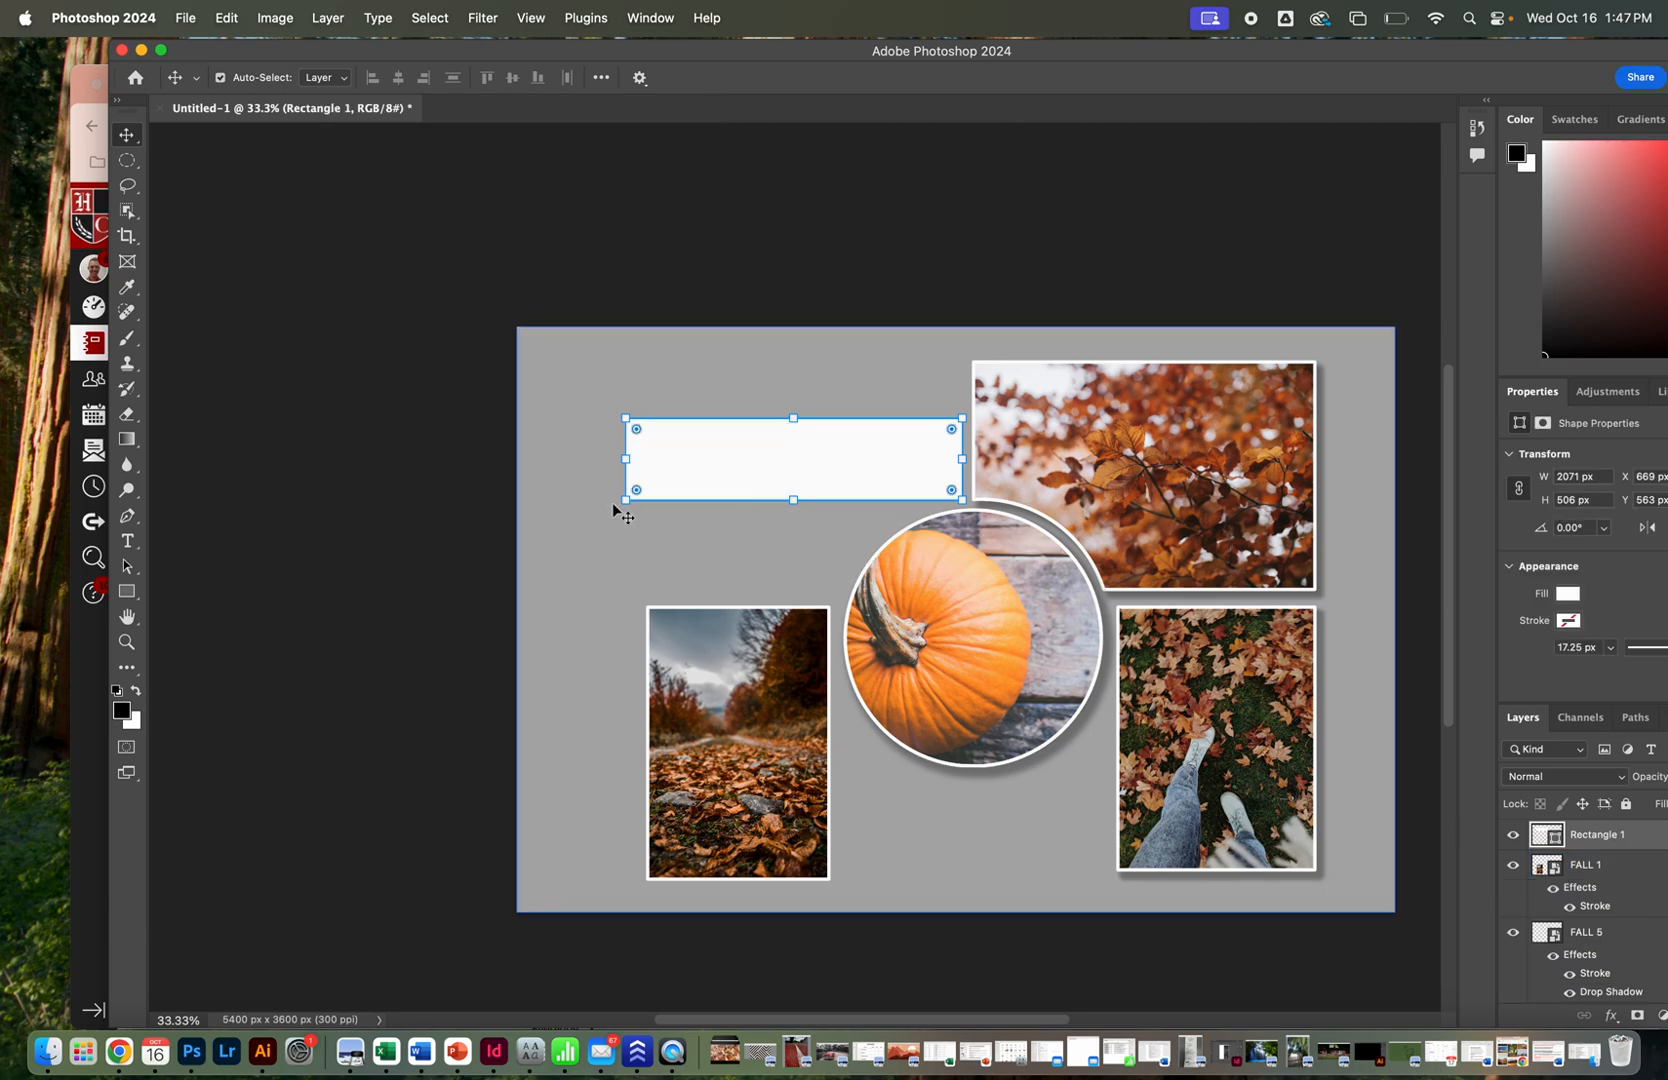
Add a text box above the white rectangle containing the word AUTUMN.
click(128, 543)
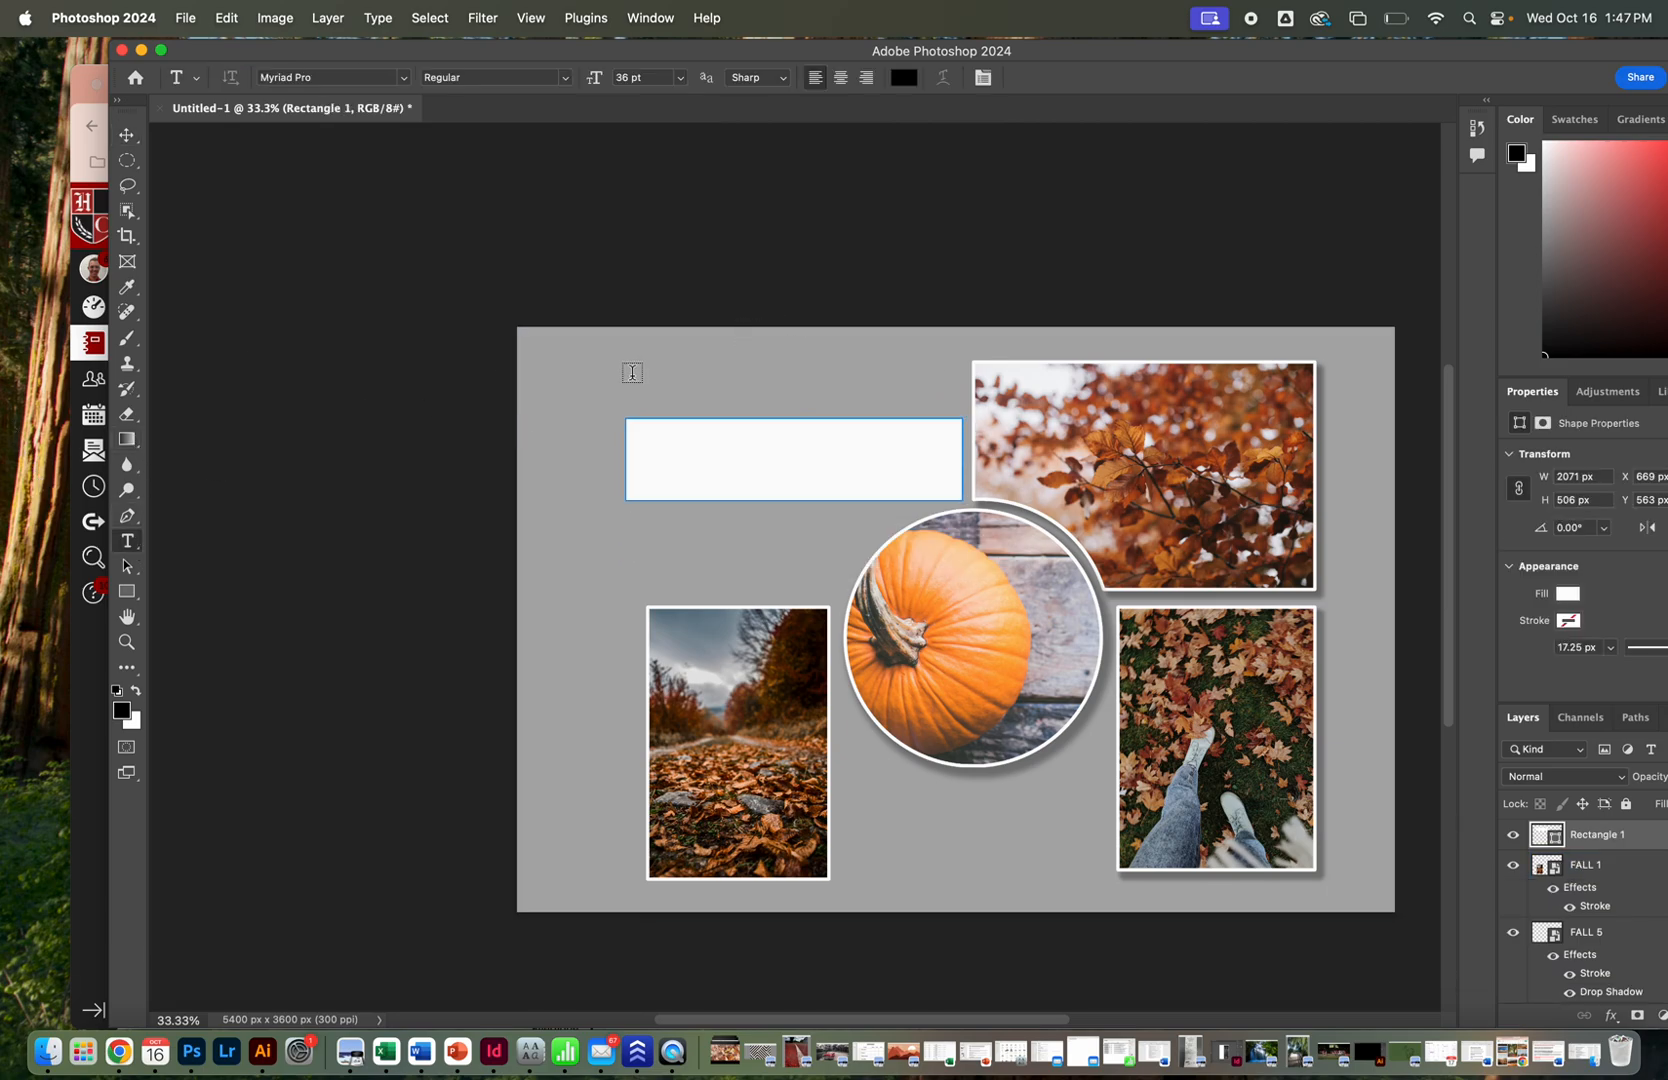
drag(611, 362, 933, 406)
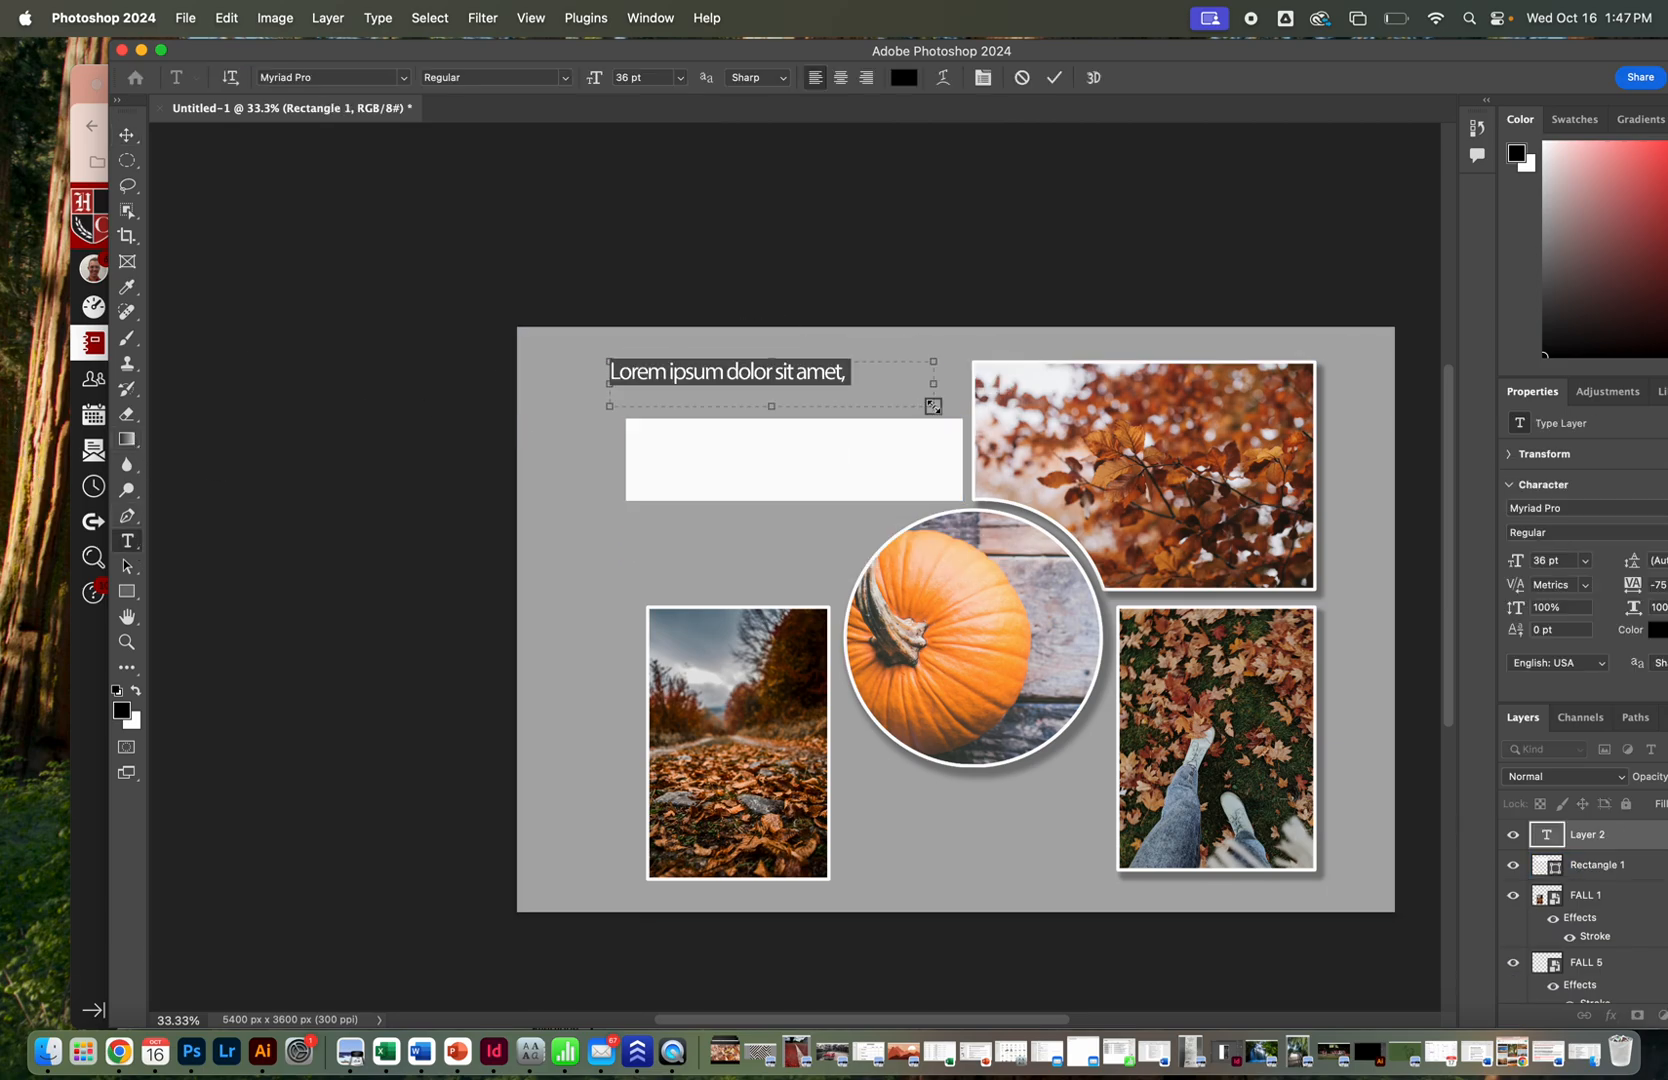
text(AU)
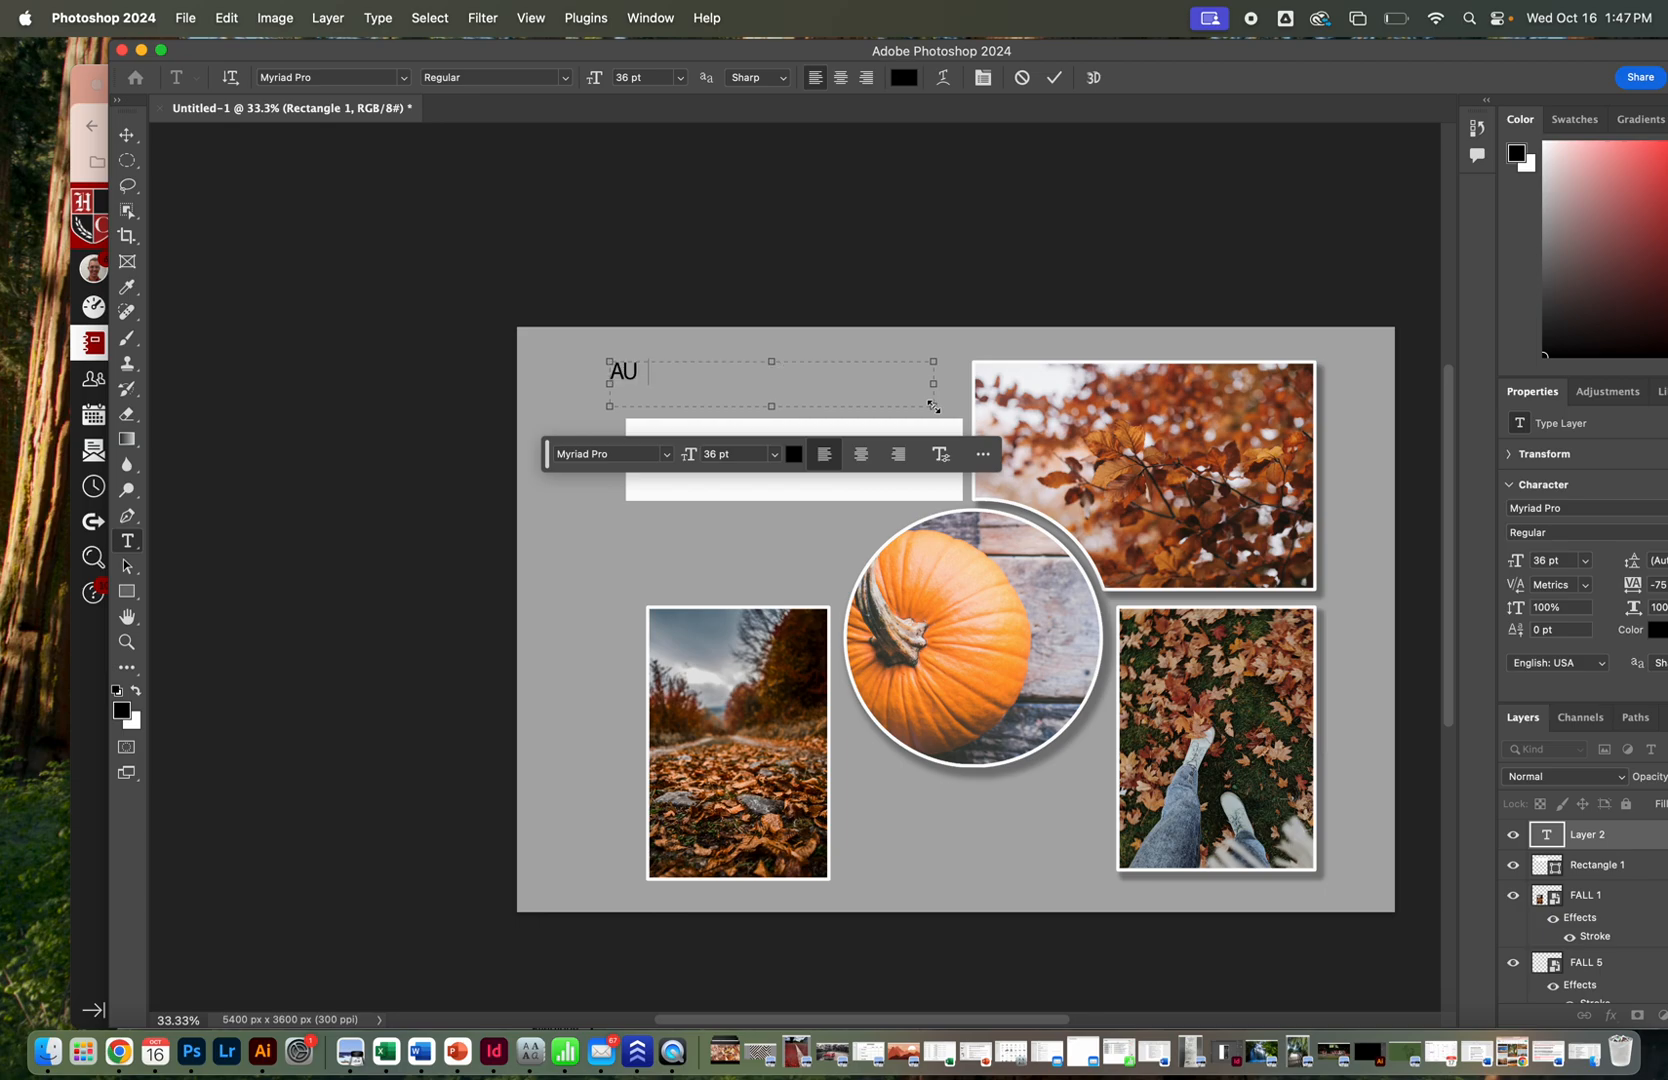
text(TUMN)
Change the font of the AUTUMN text to Amatic SC and commit the text.
drag(697, 362, 511, 356)
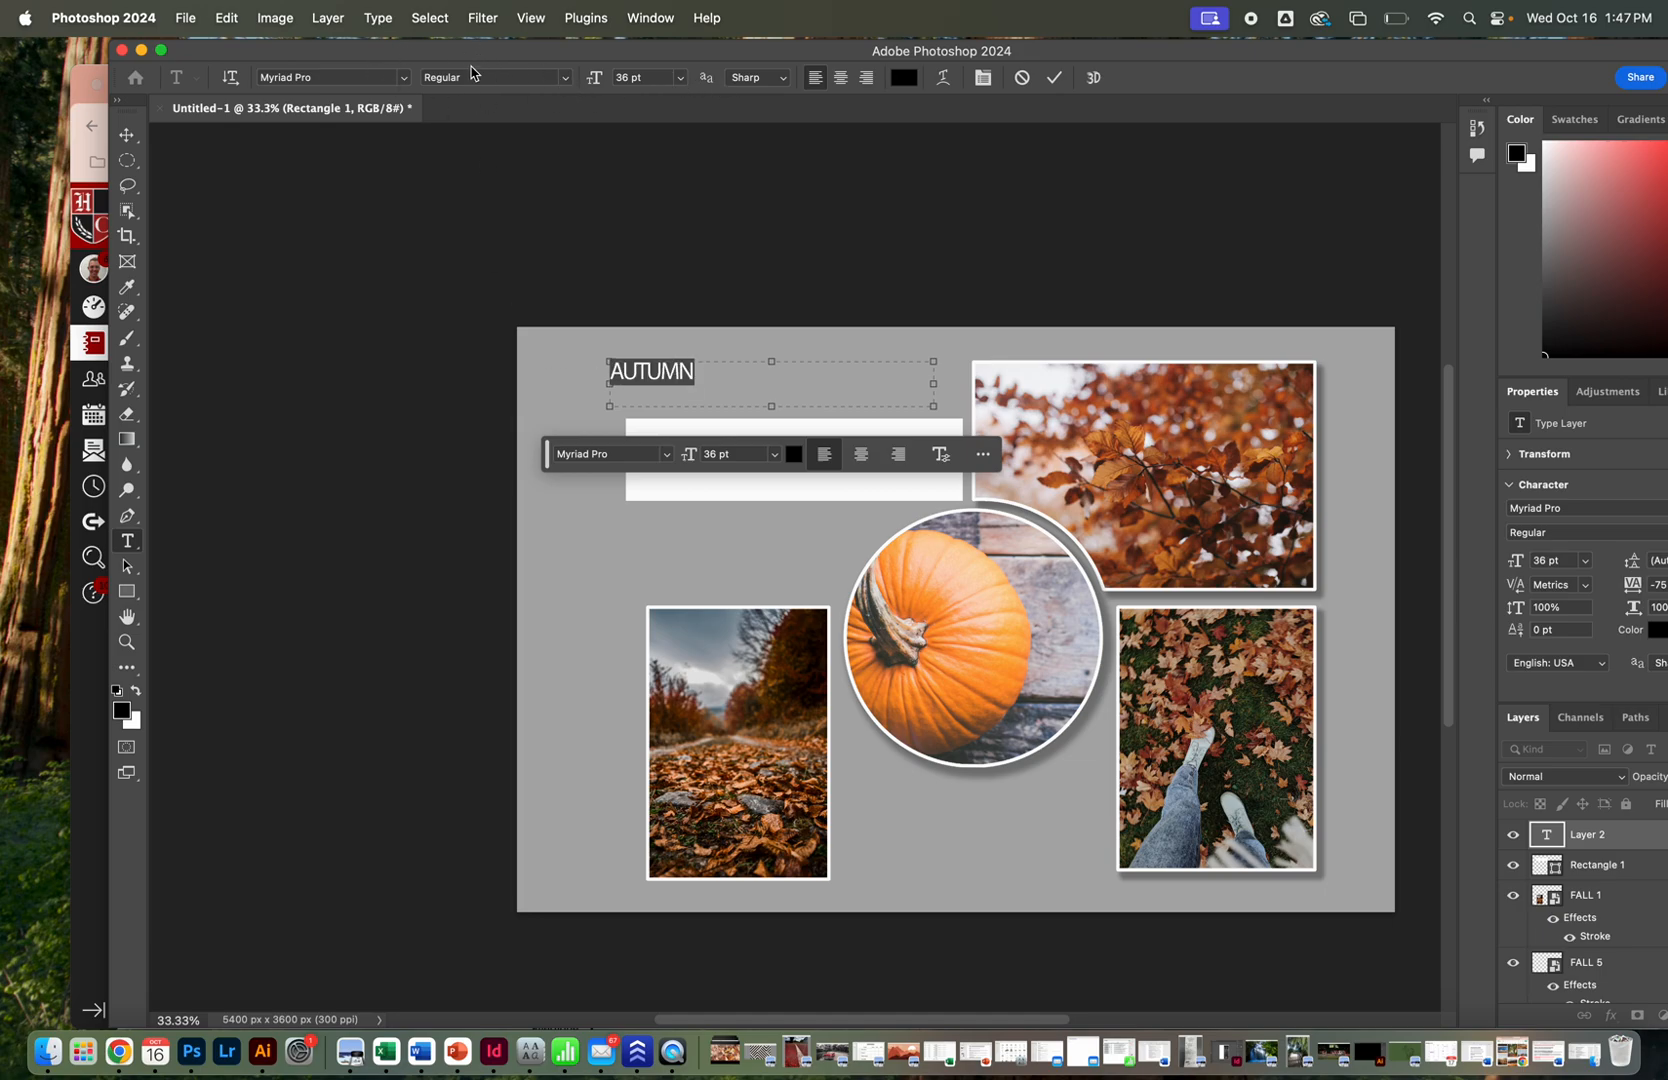
click(405, 78)
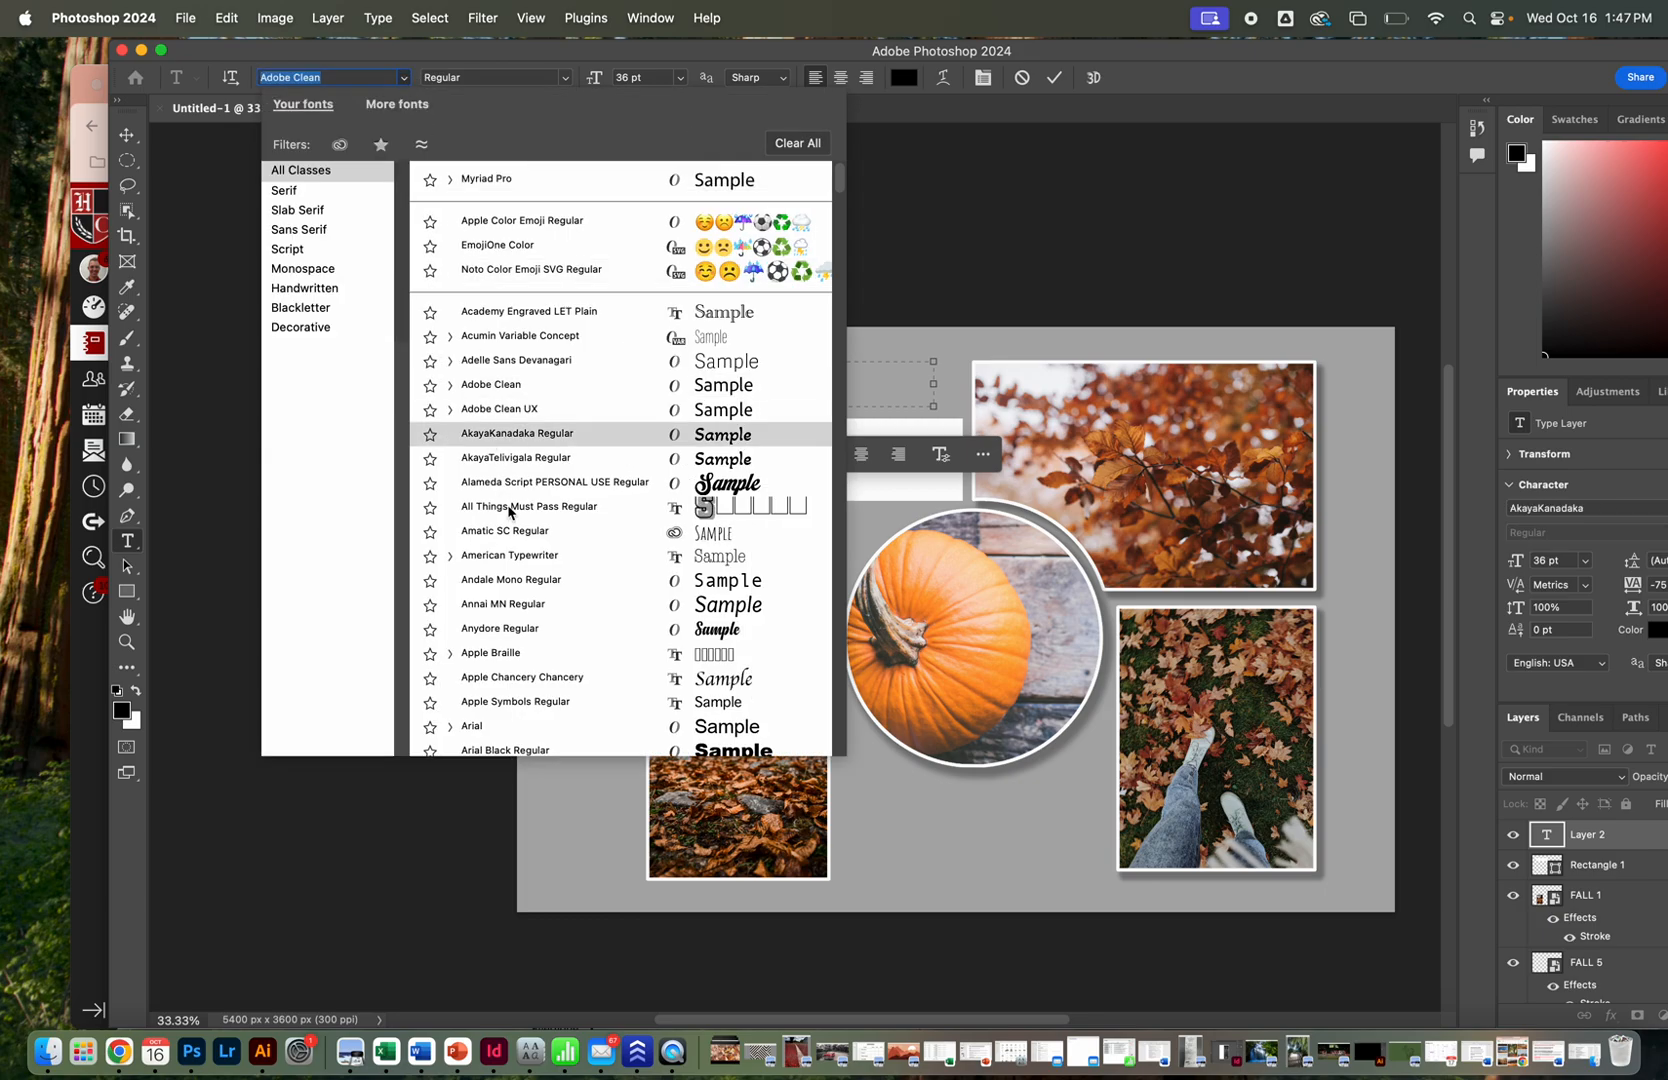
click(502, 556)
scroll(502, 556, down, 15)
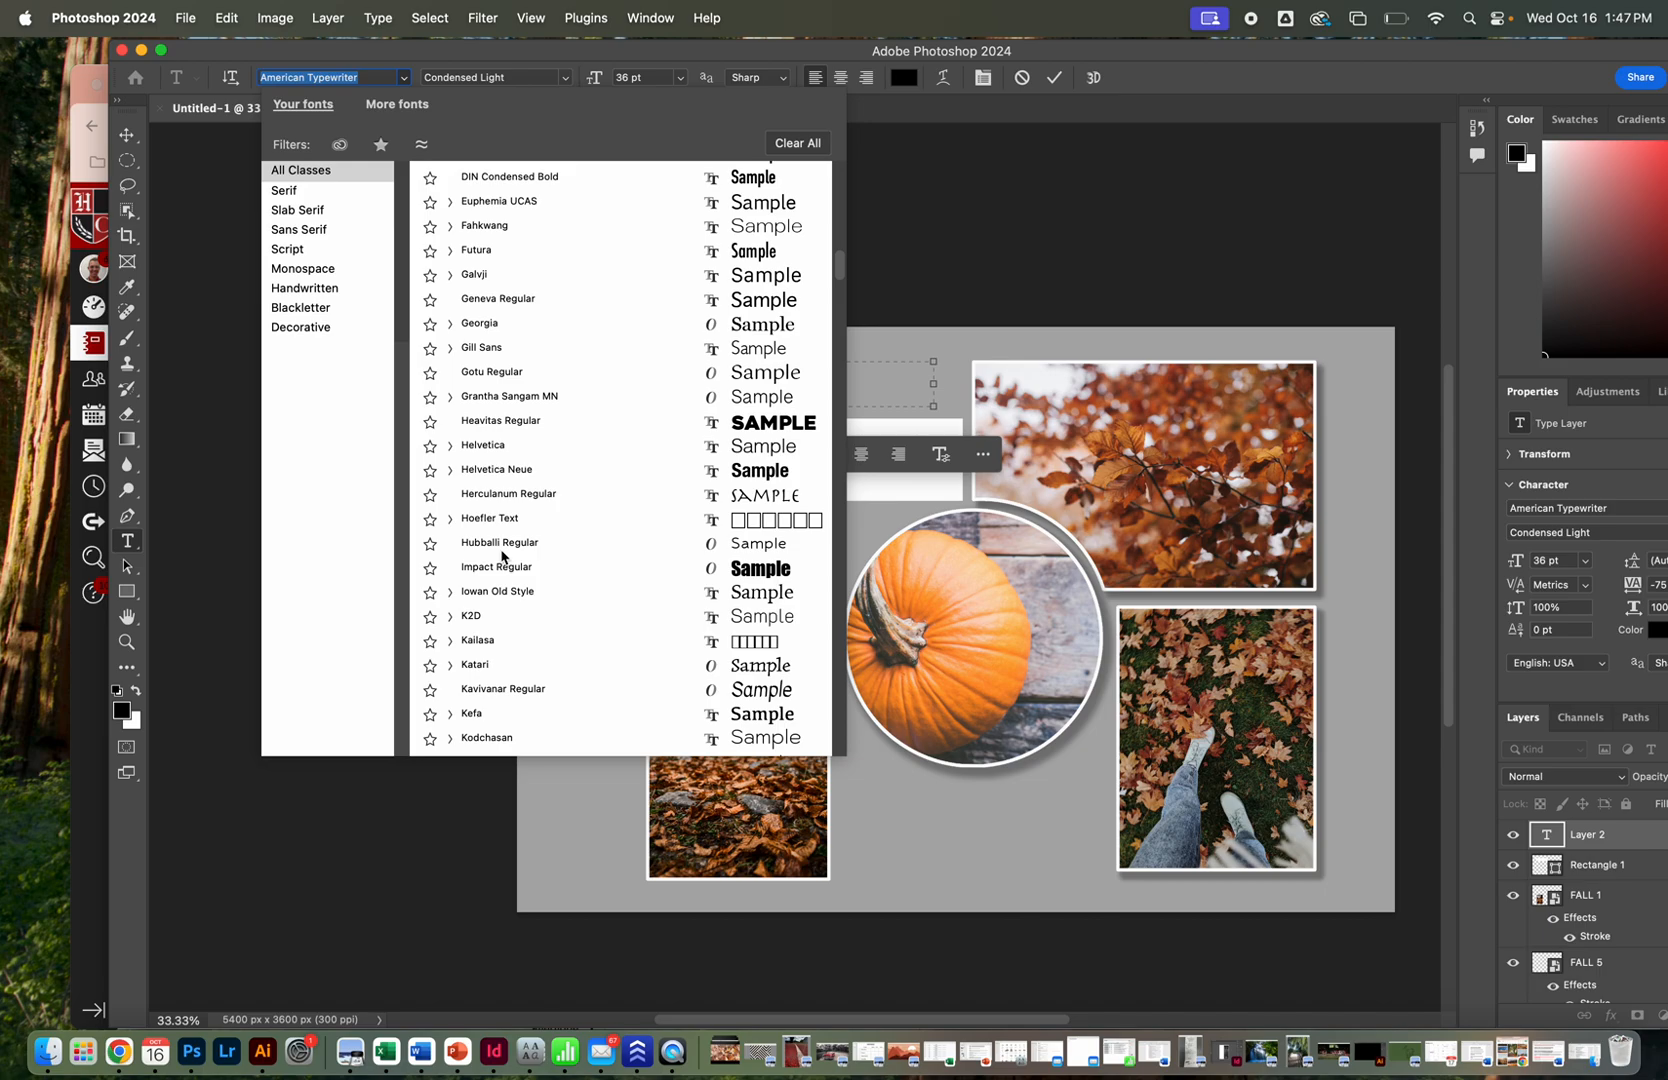
click(616, 545)
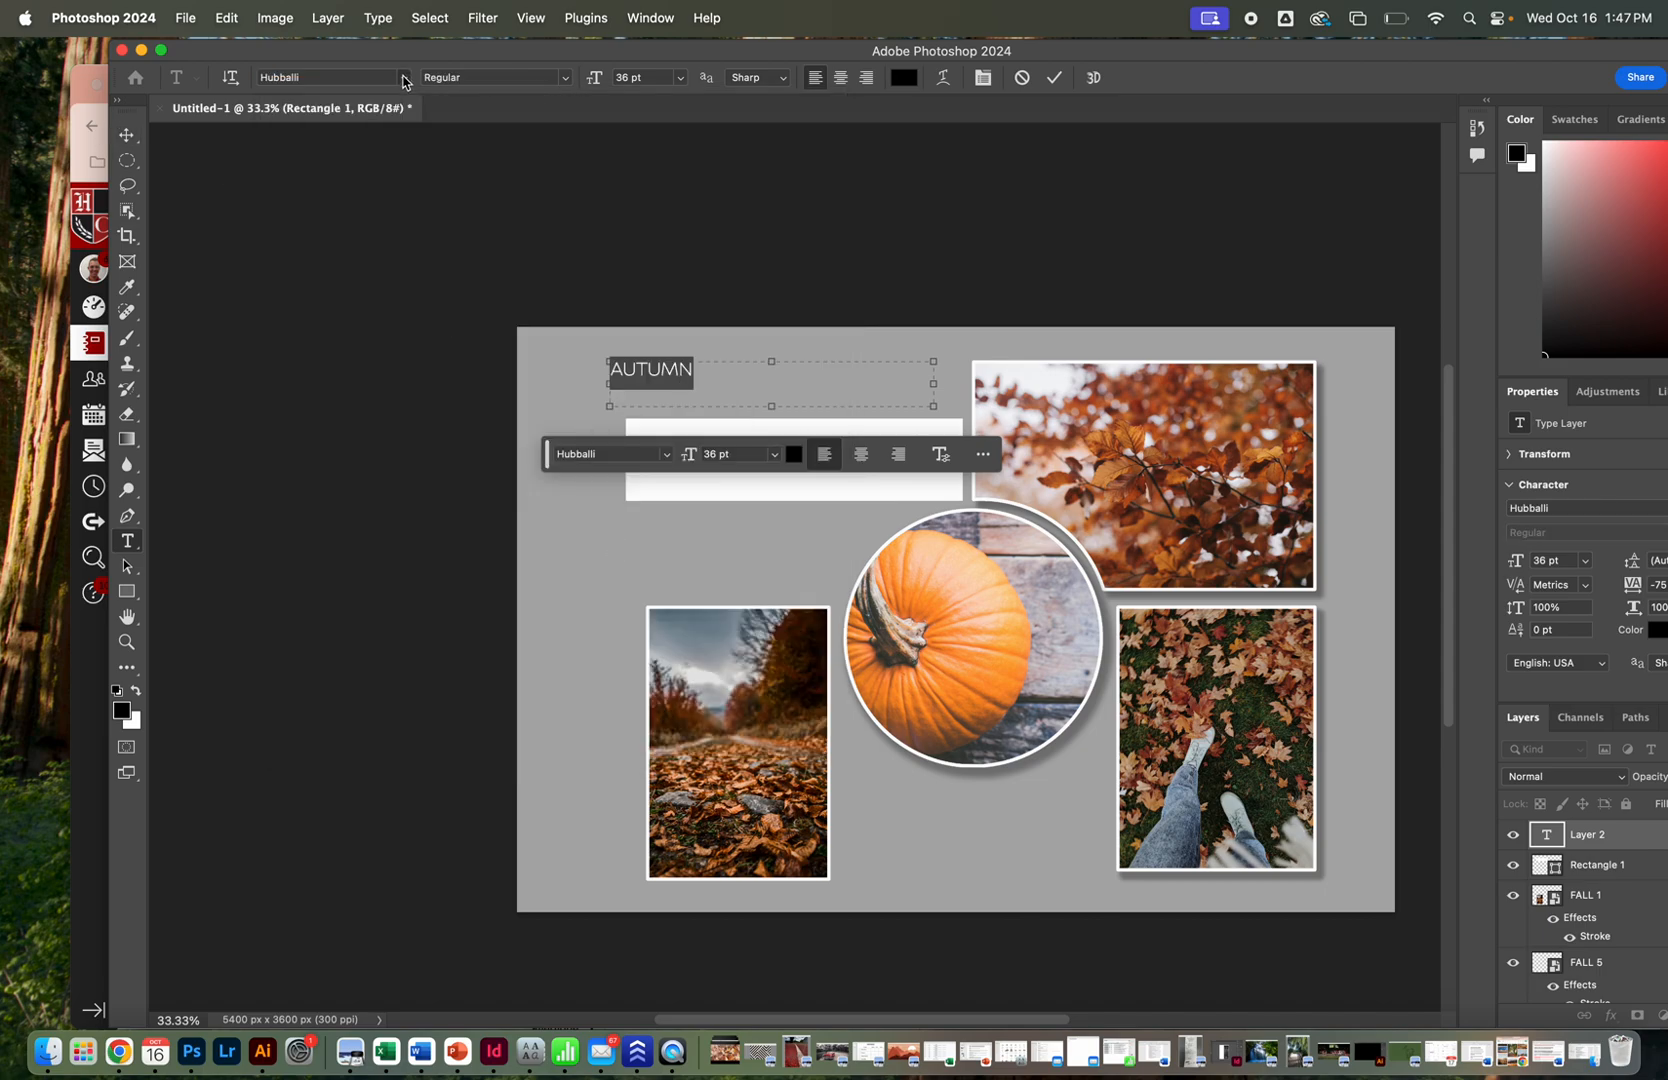
click(404, 82)
click(589, 560)
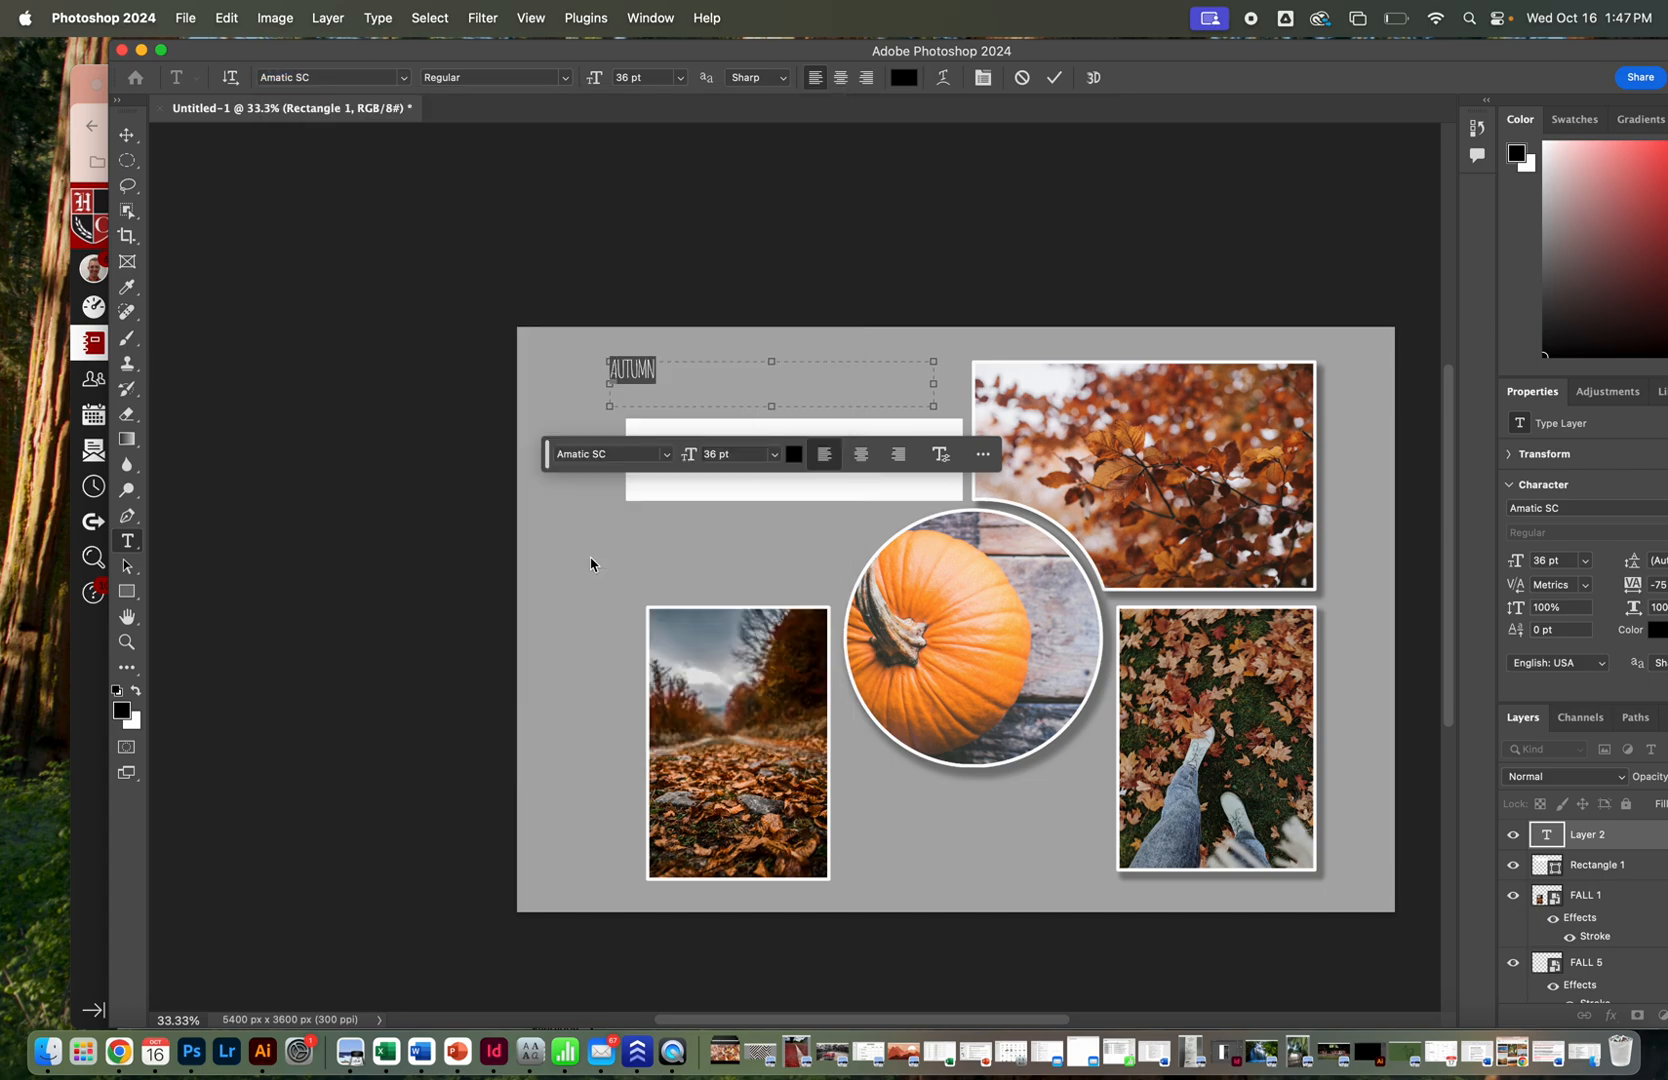
click(127, 134)
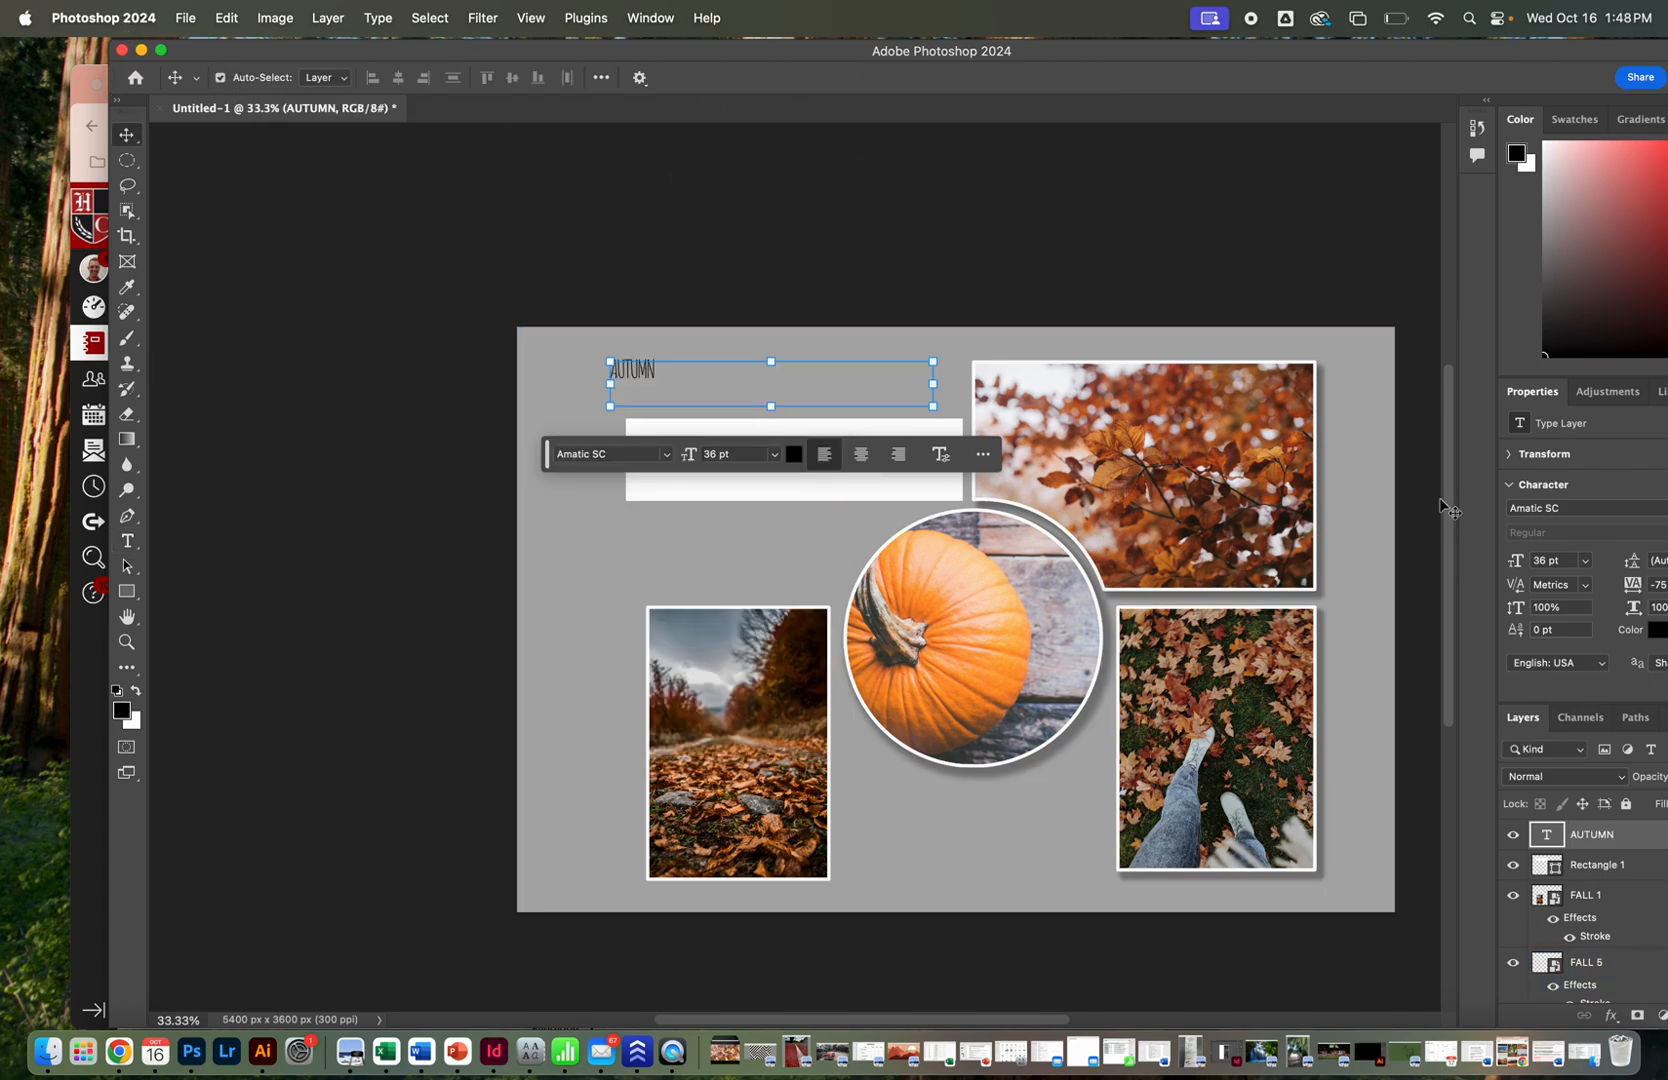
Set the AUTUMN text to 72 pt with a tracking of 75.
drag(1340, 60, 1299, 58)
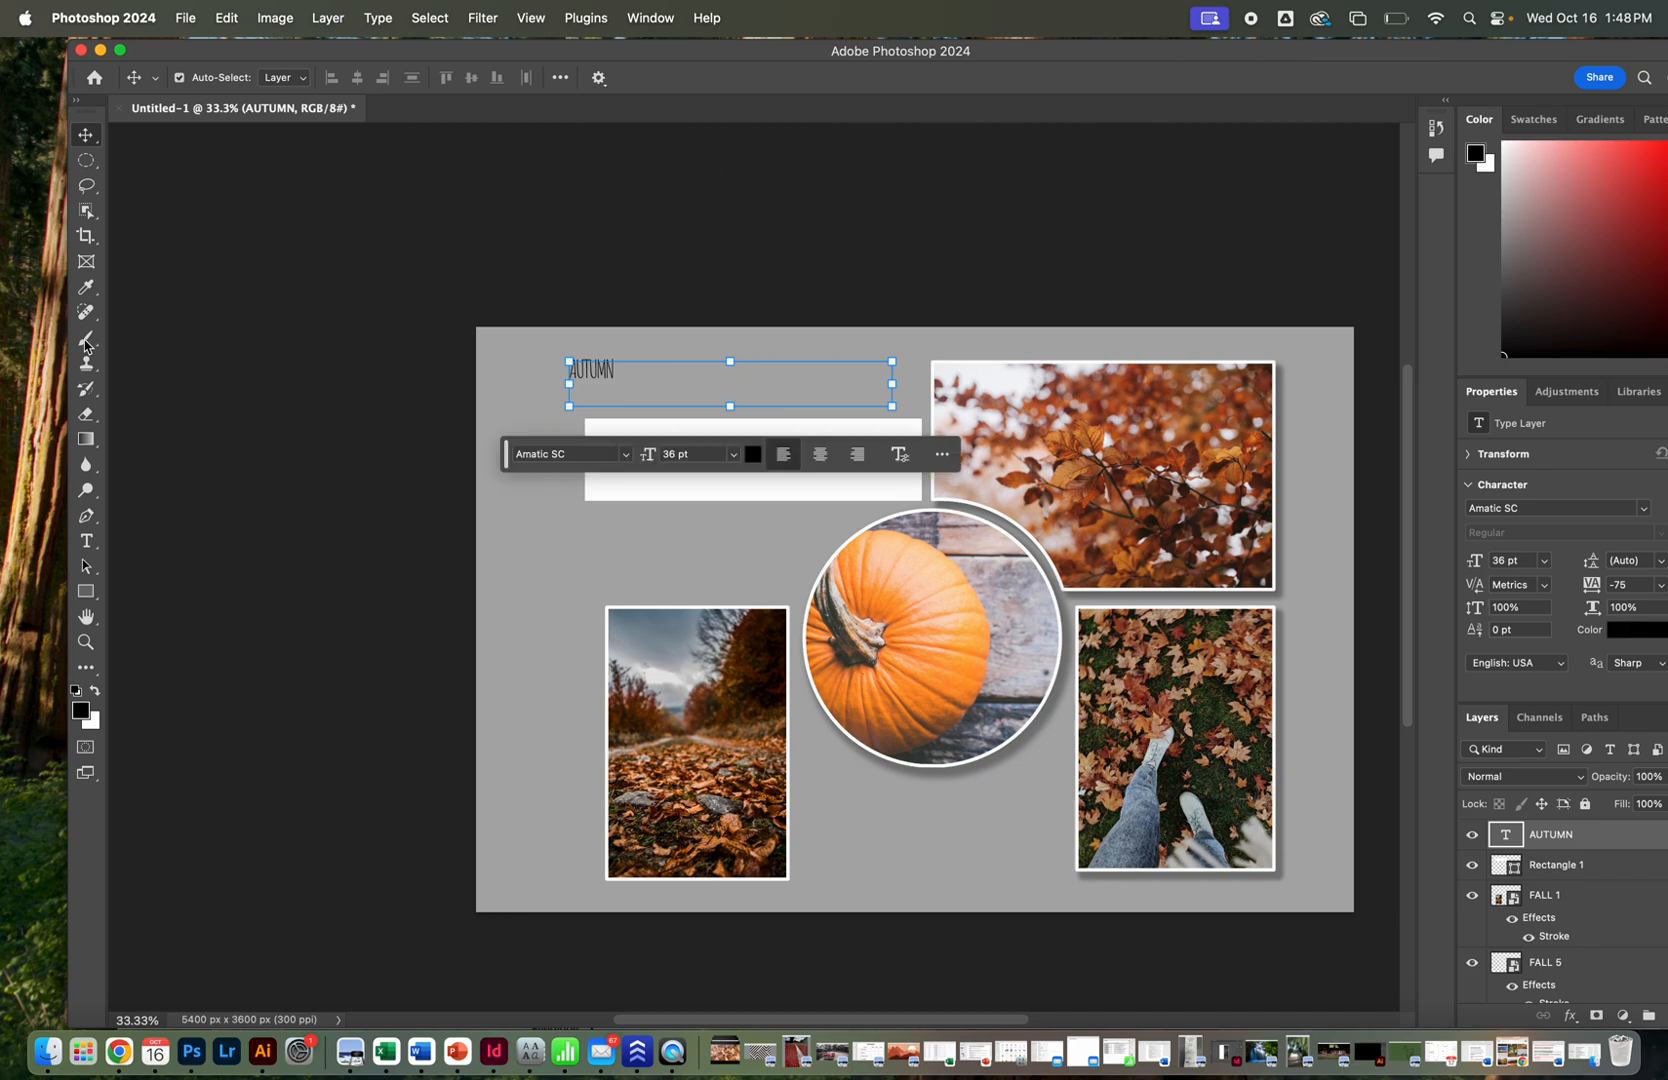
click(87, 543)
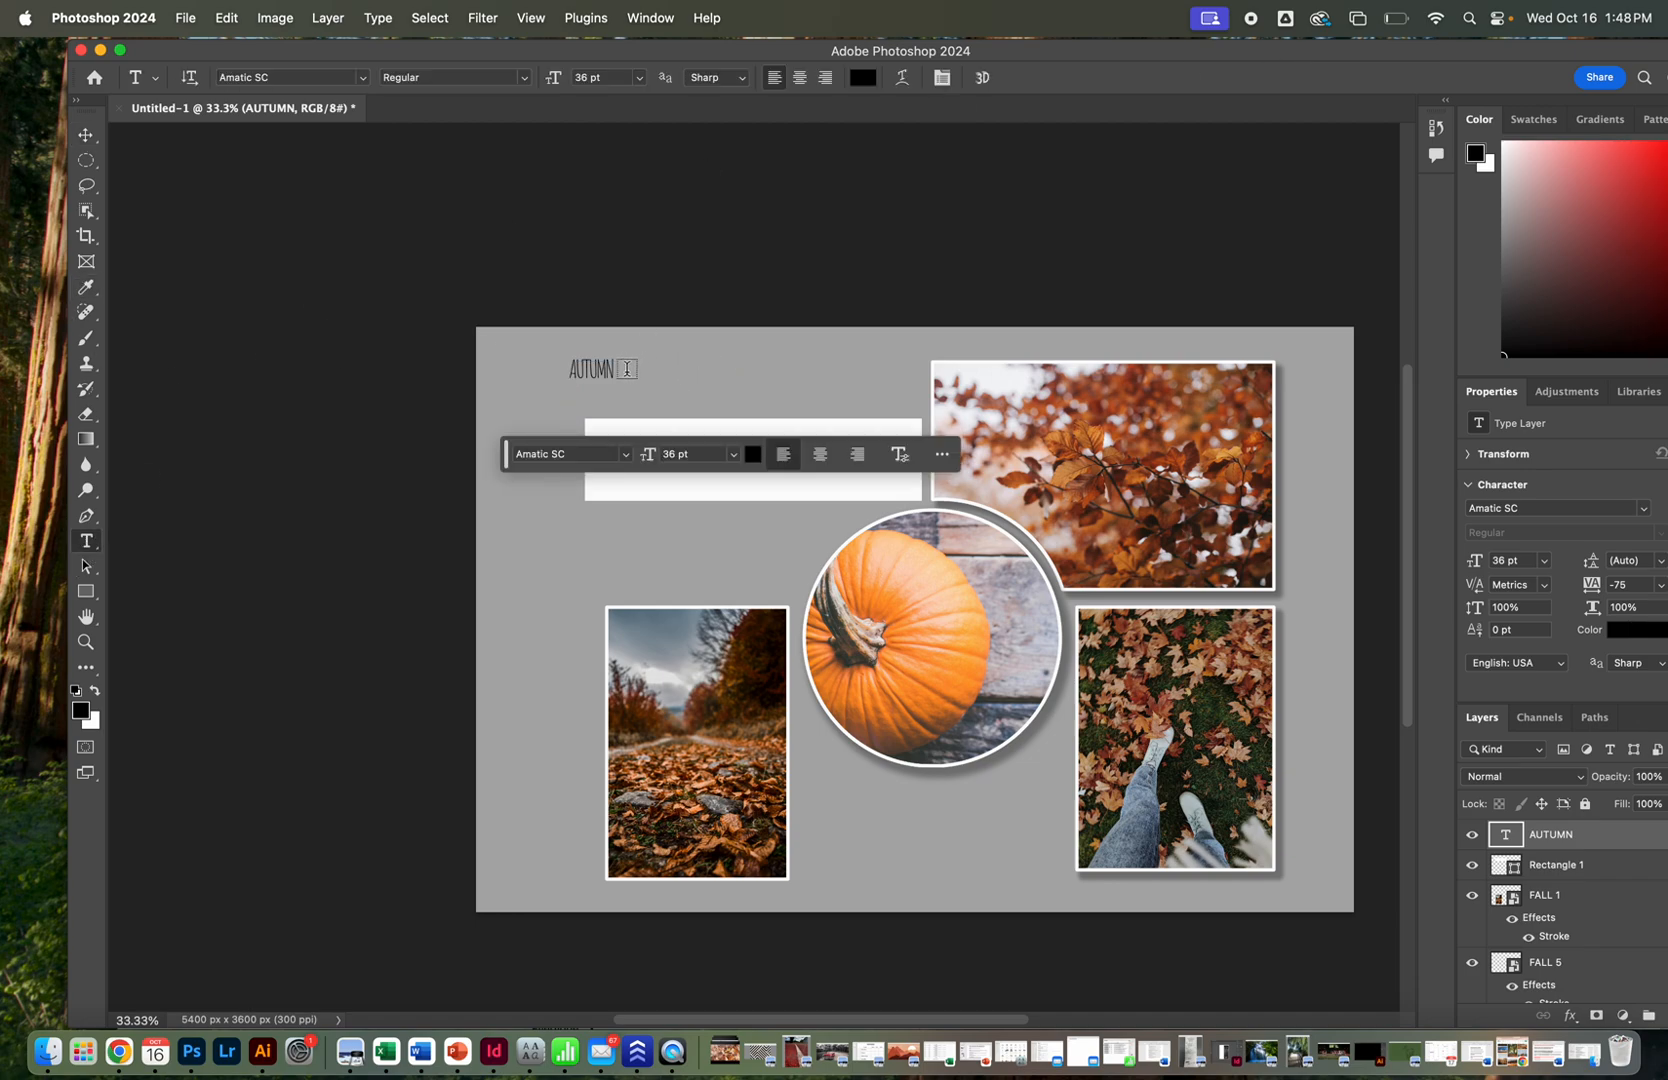
click(609, 369)
key(super+a)
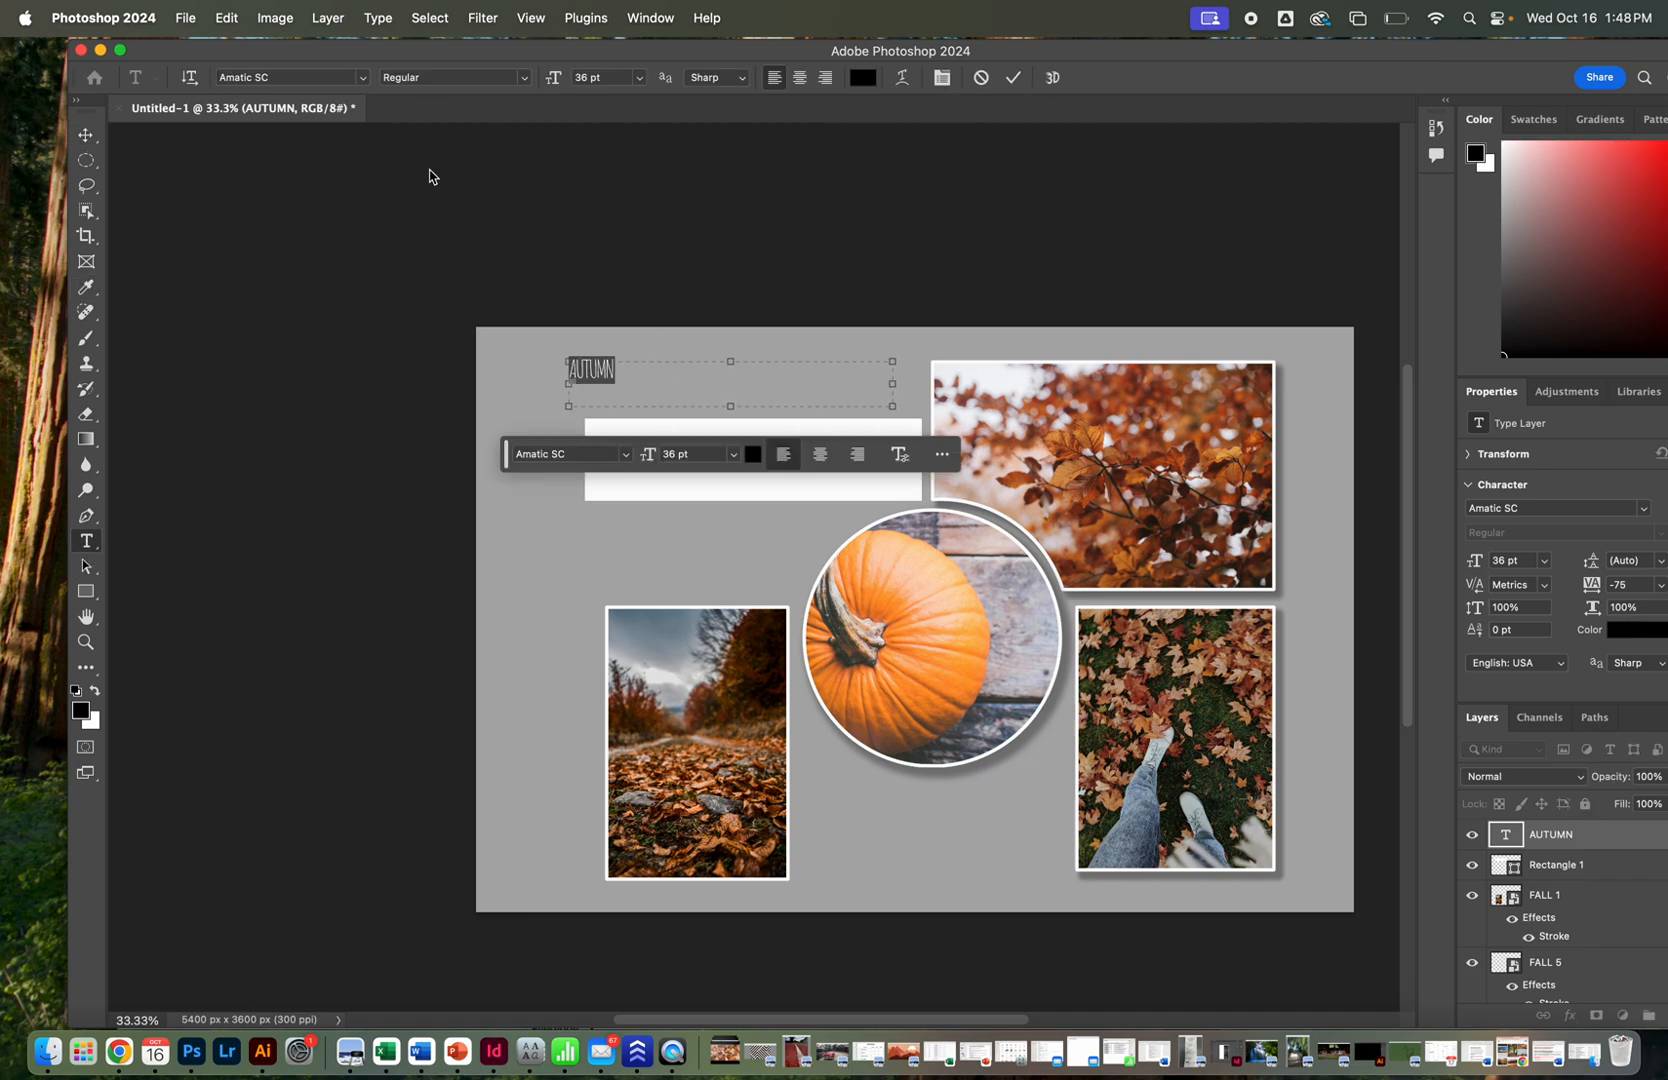
click(643, 78)
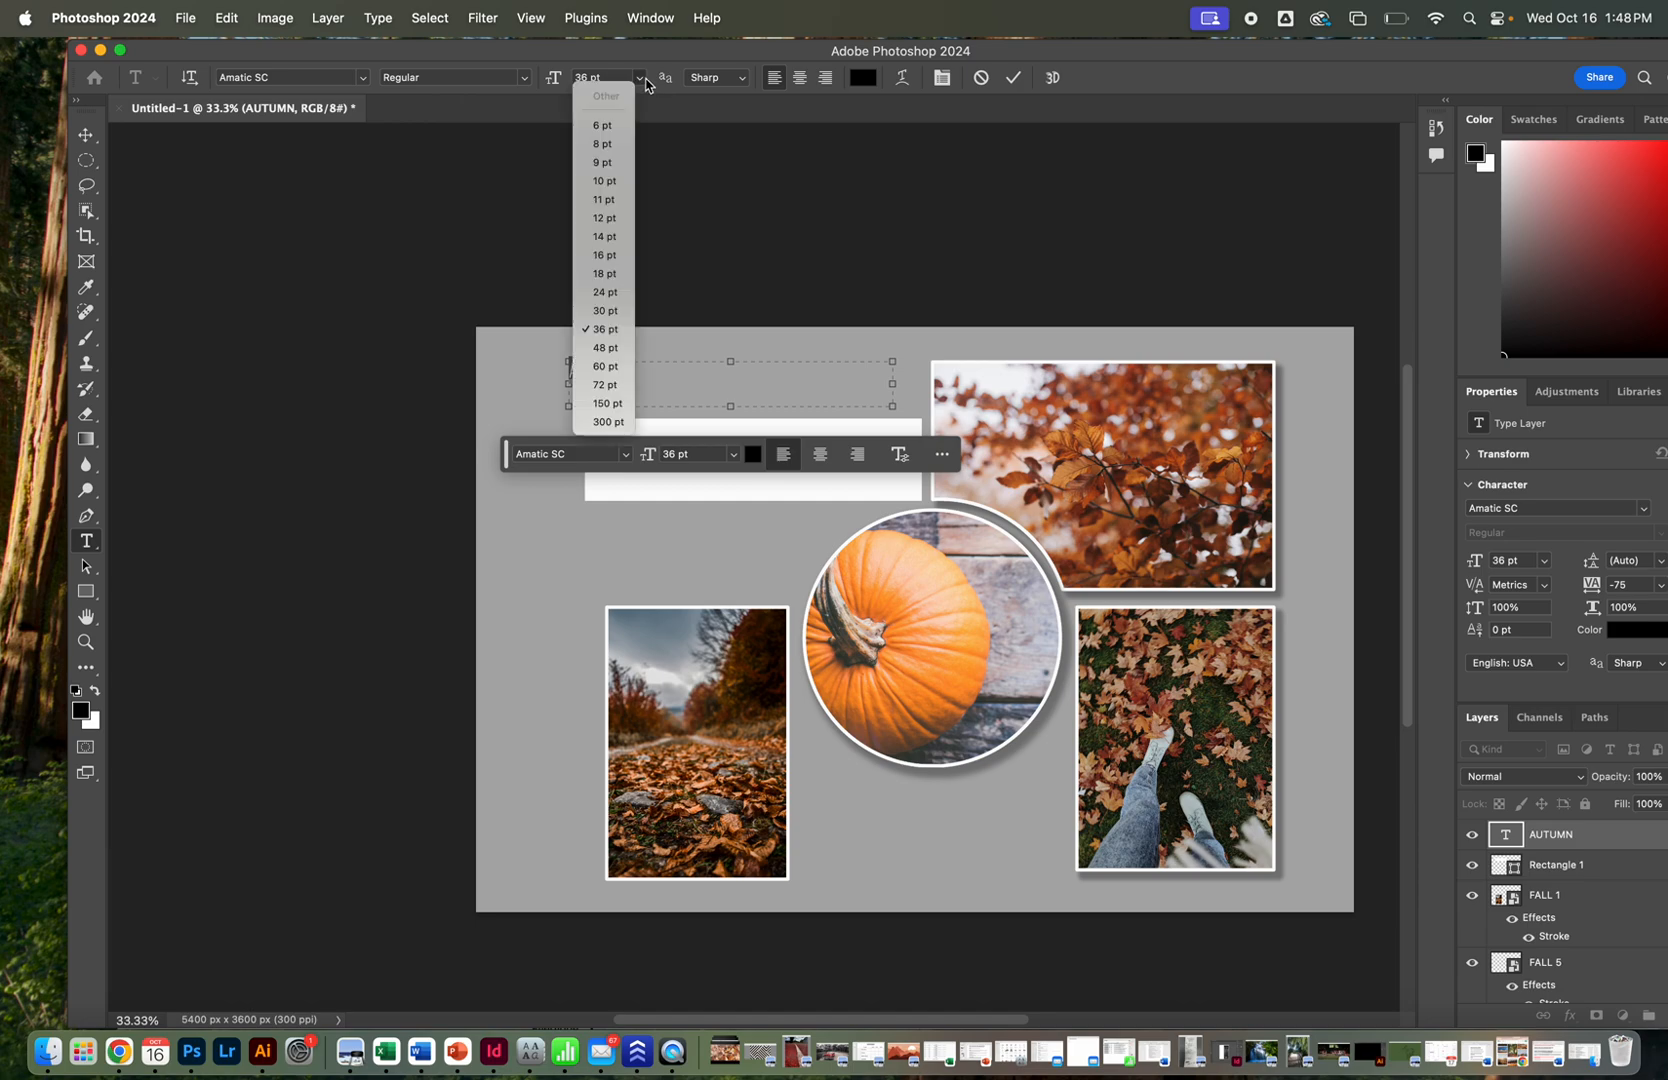
click(601, 386)
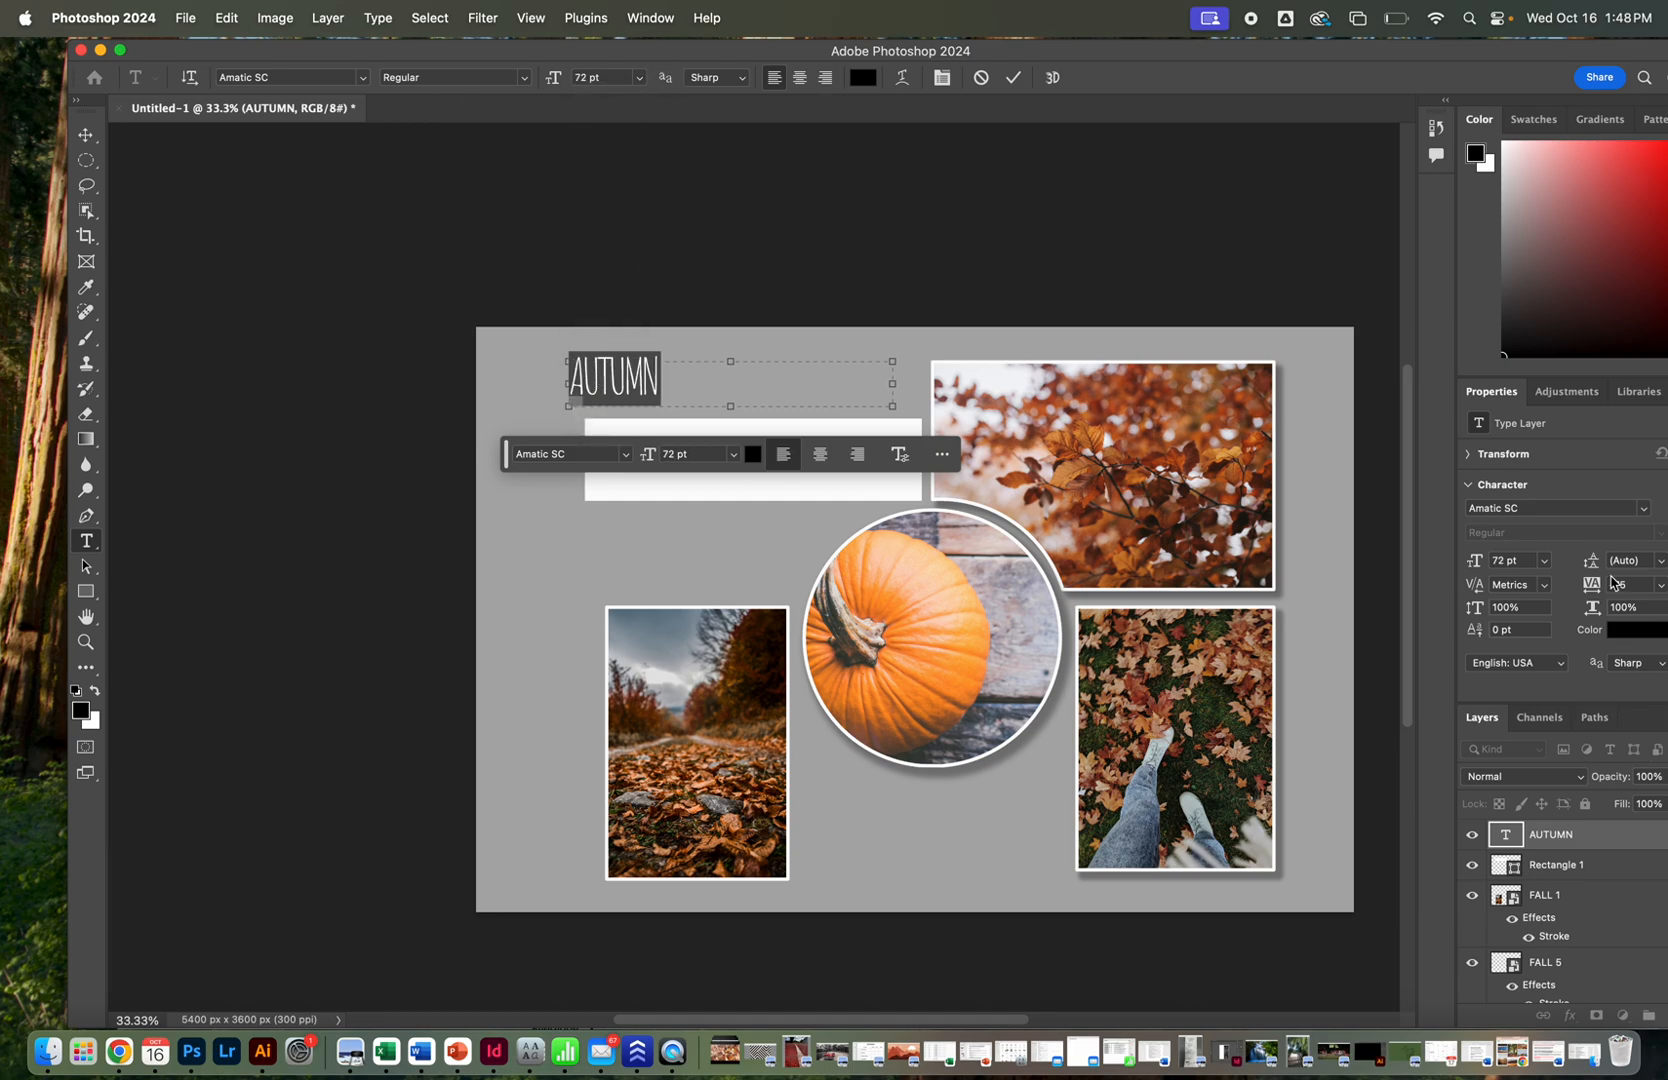
drag(1317, 60, 1276, 58)
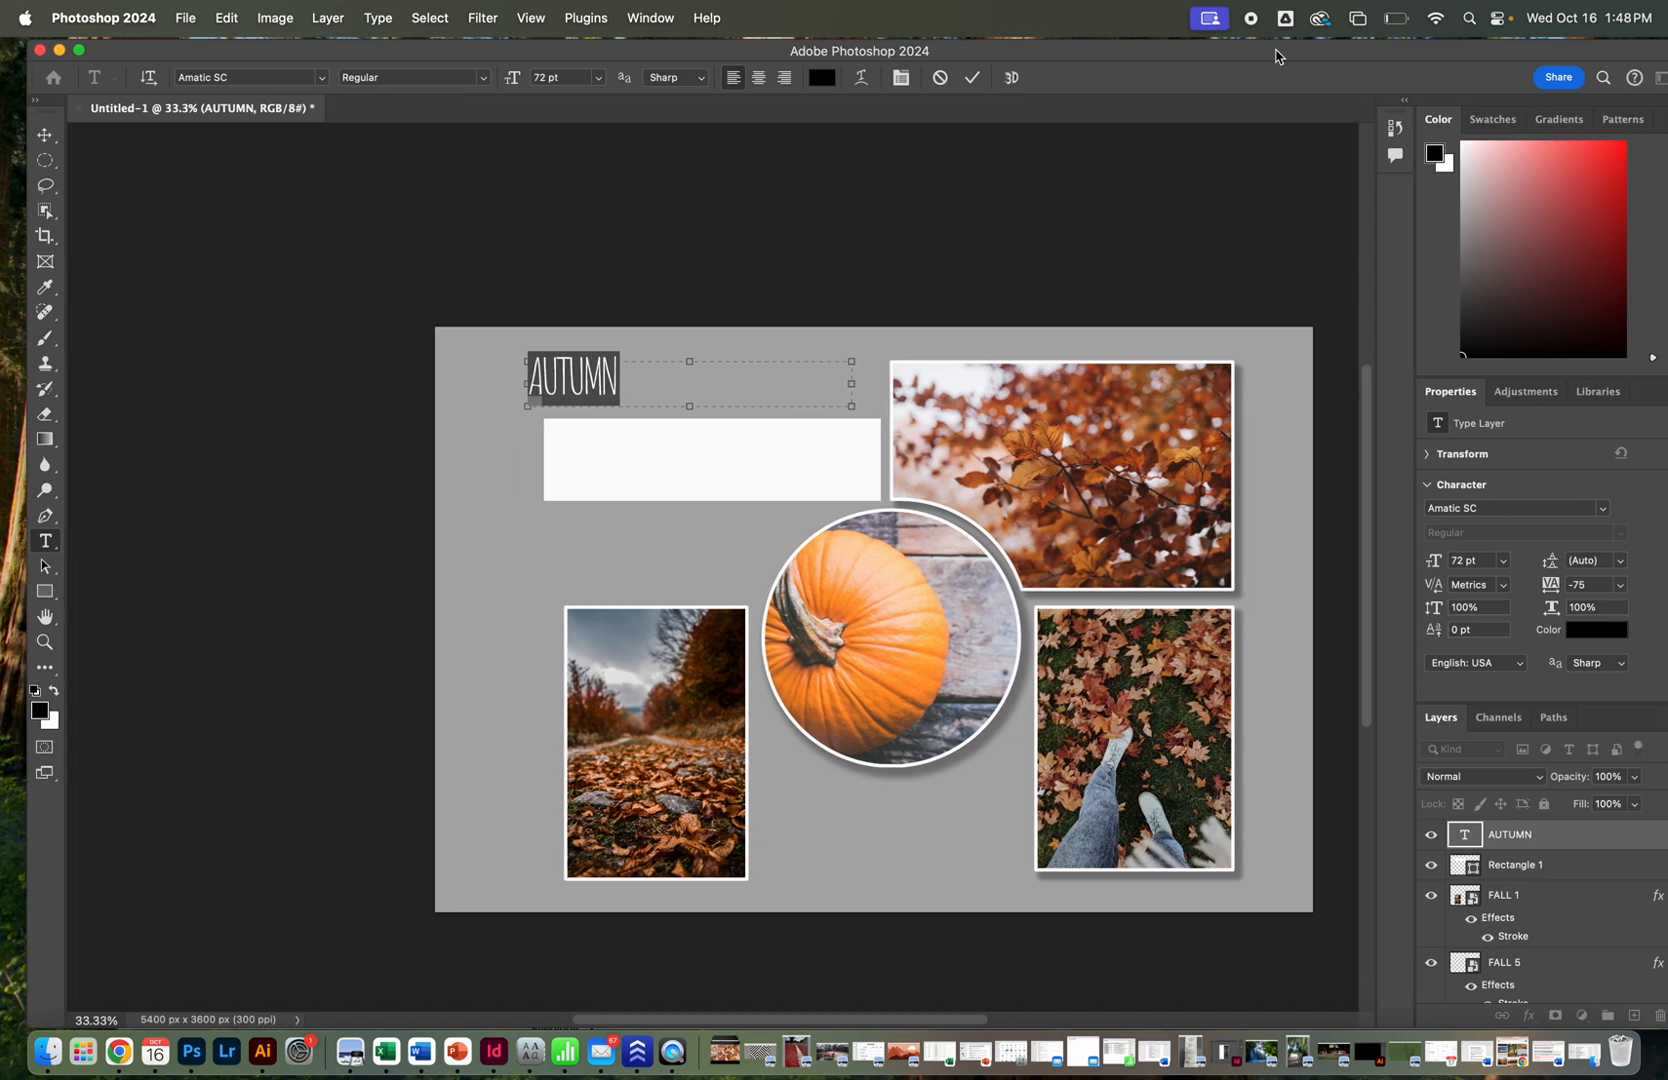
click(1621, 585)
click(1594, 829)
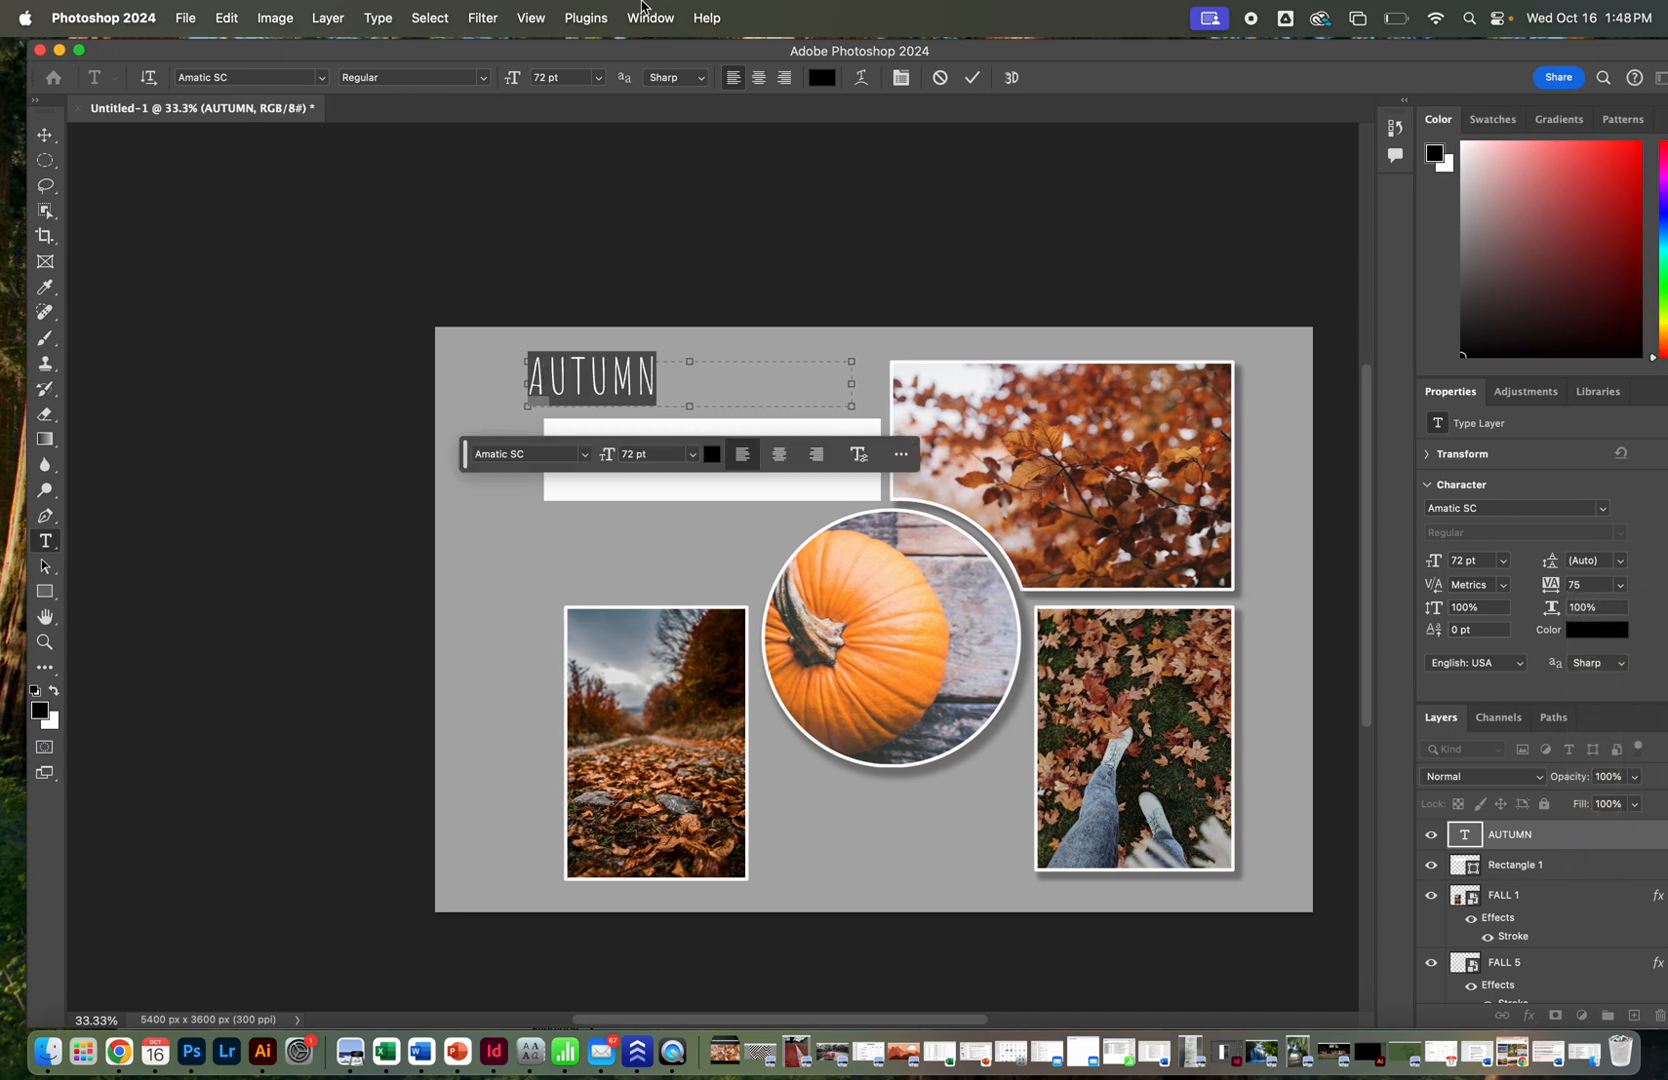
Color the AUTUMN text brown (#6f4c30) by sampling from the pumpkin photo.
click(821, 78)
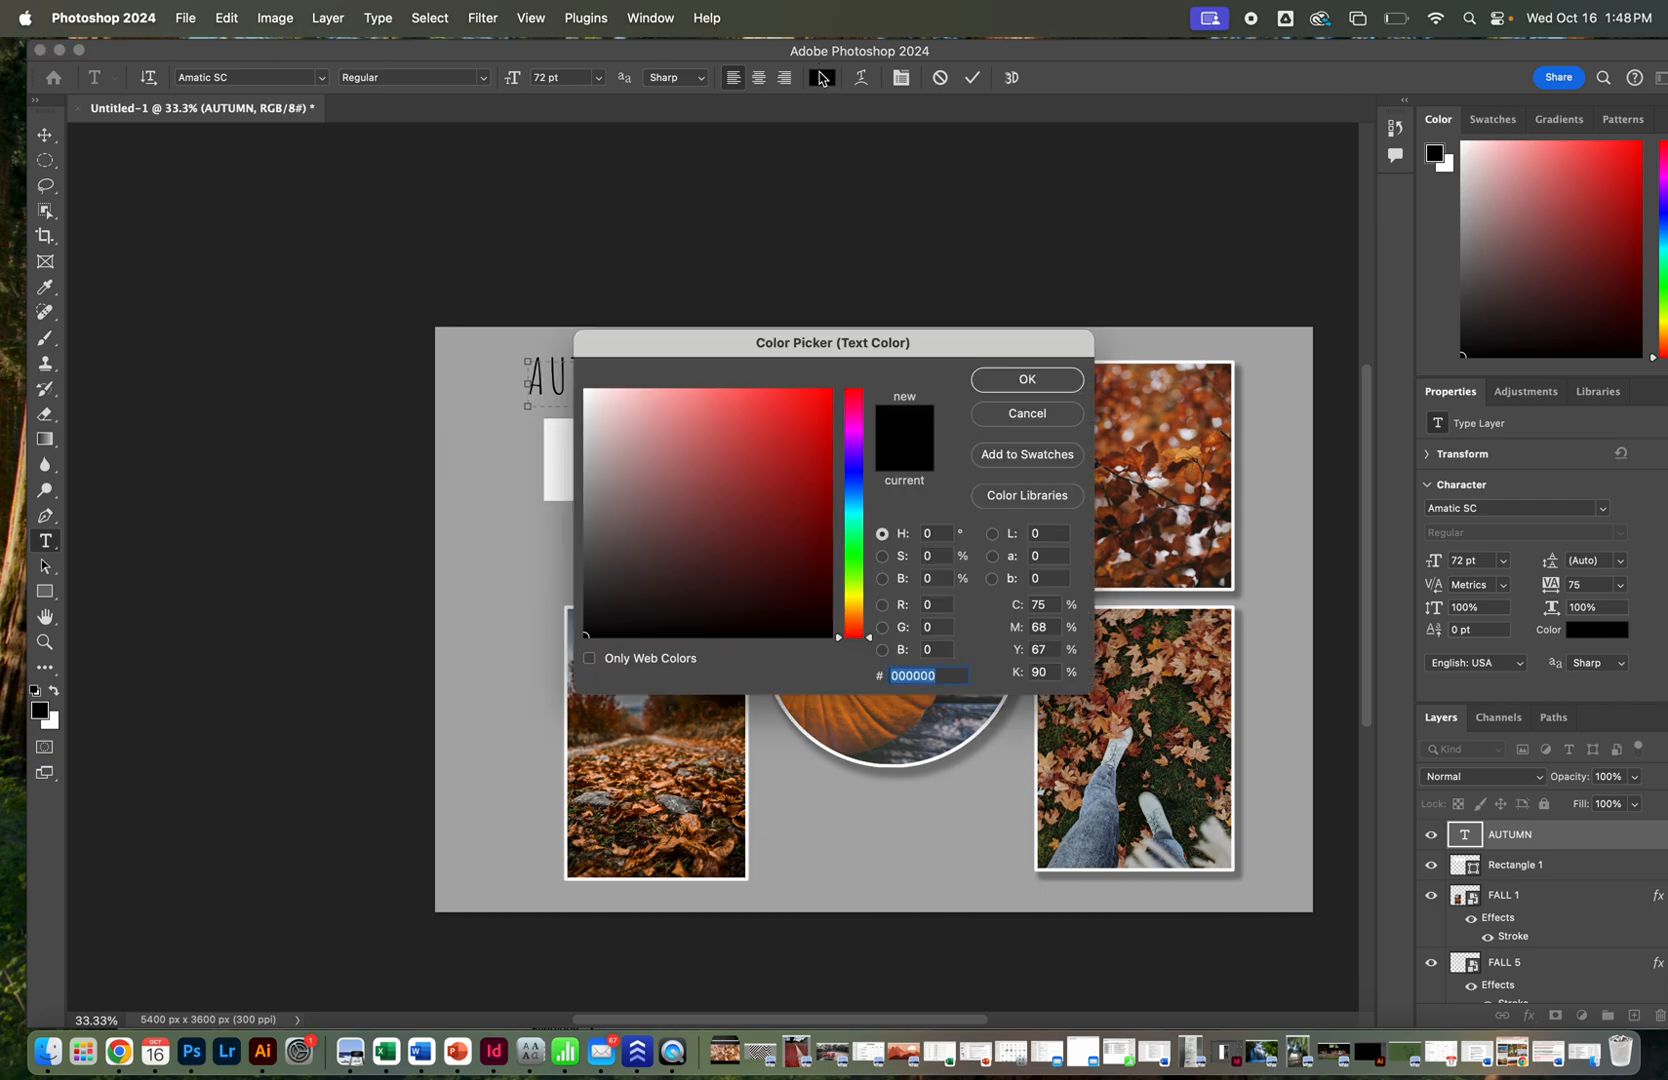
click(853, 607)
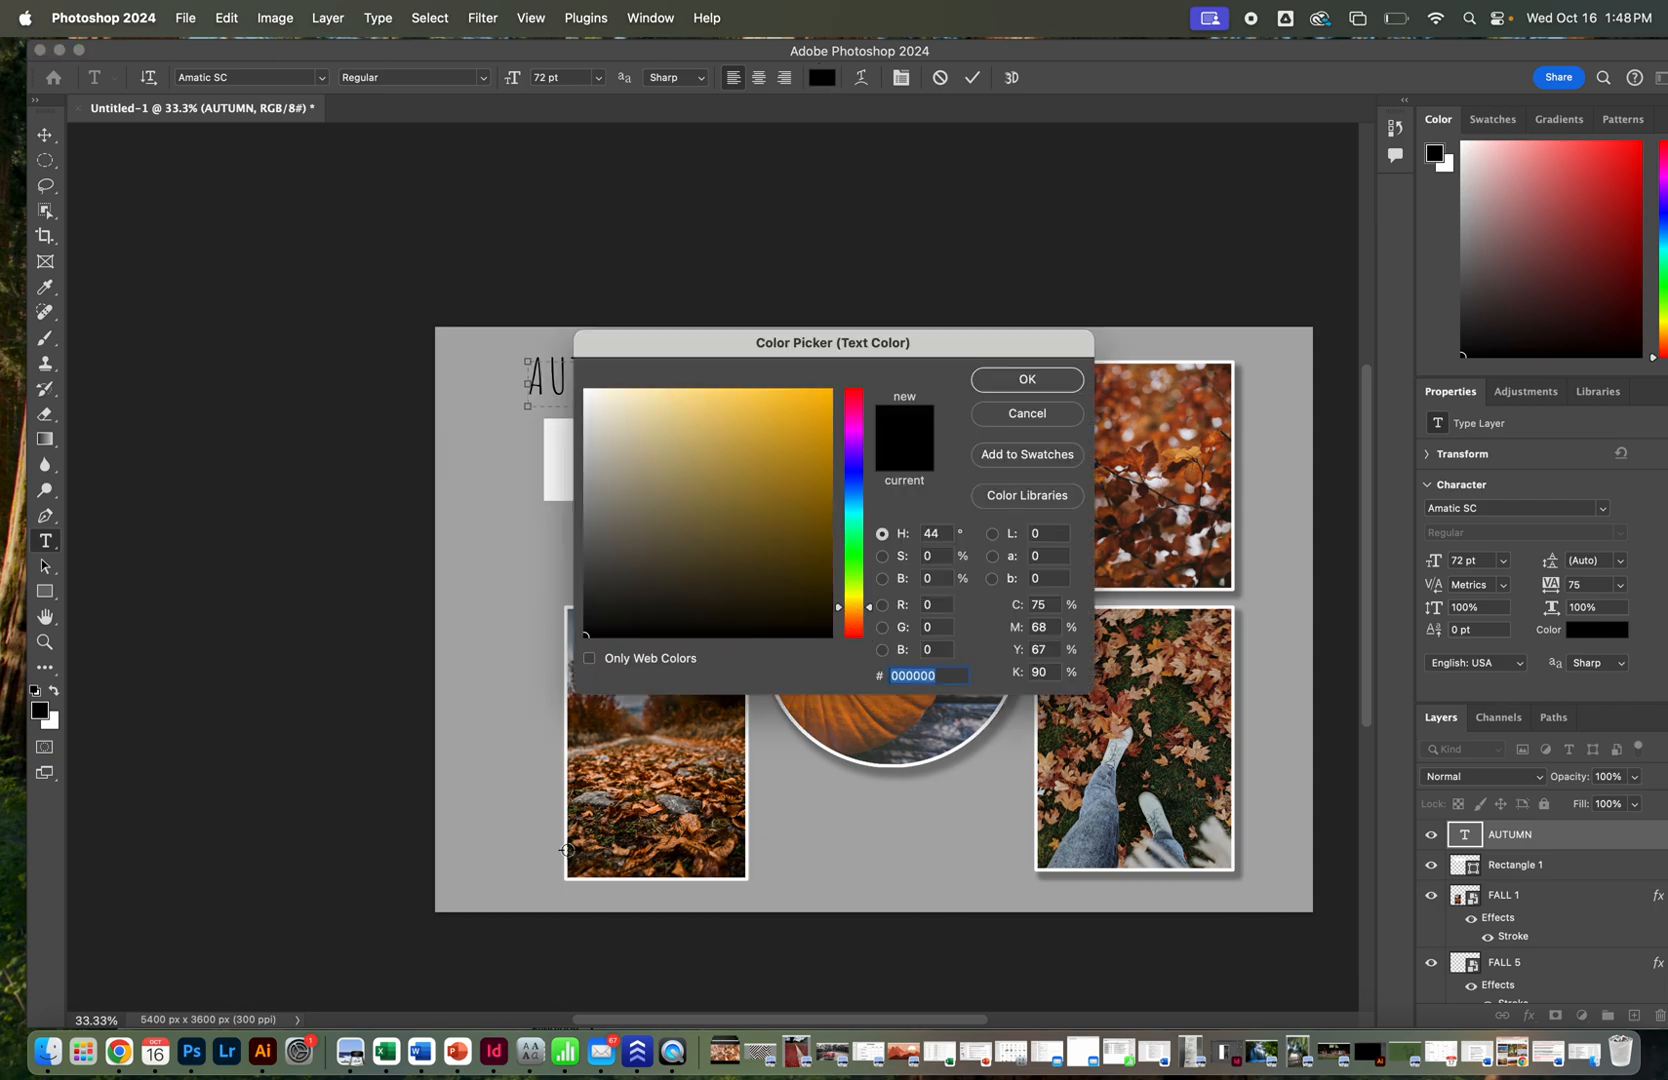
click(833, 715)
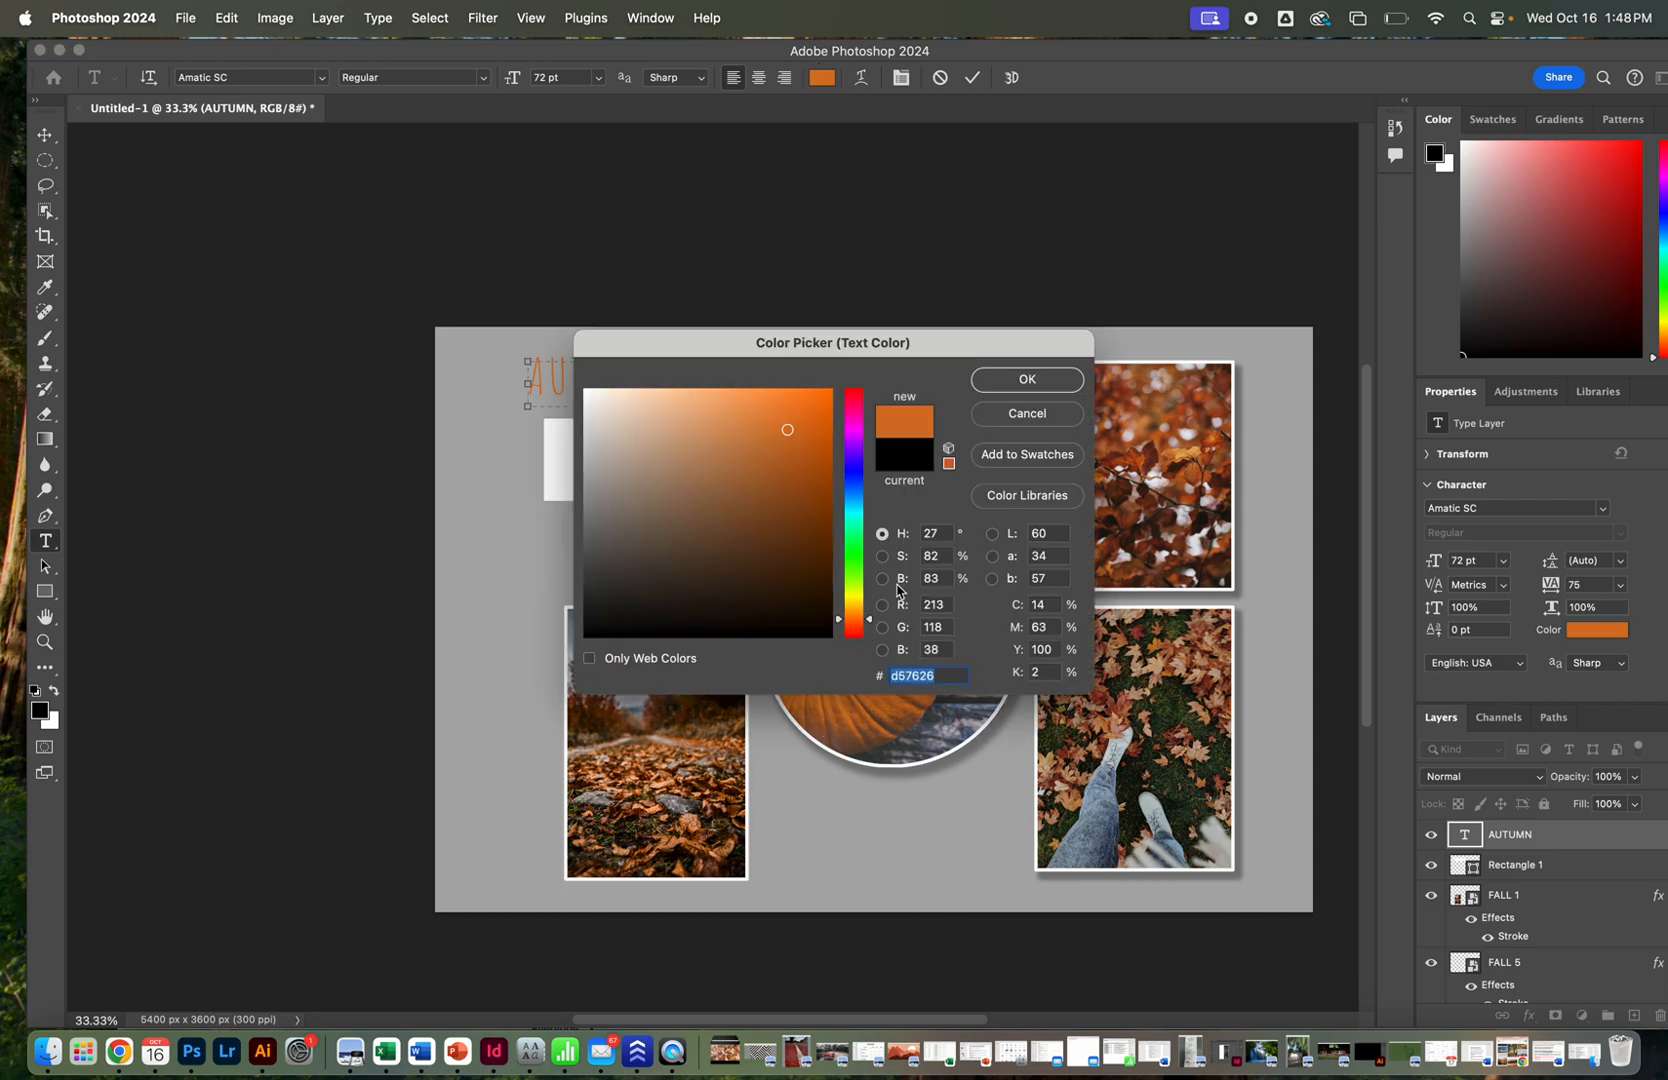
click(874, 739)
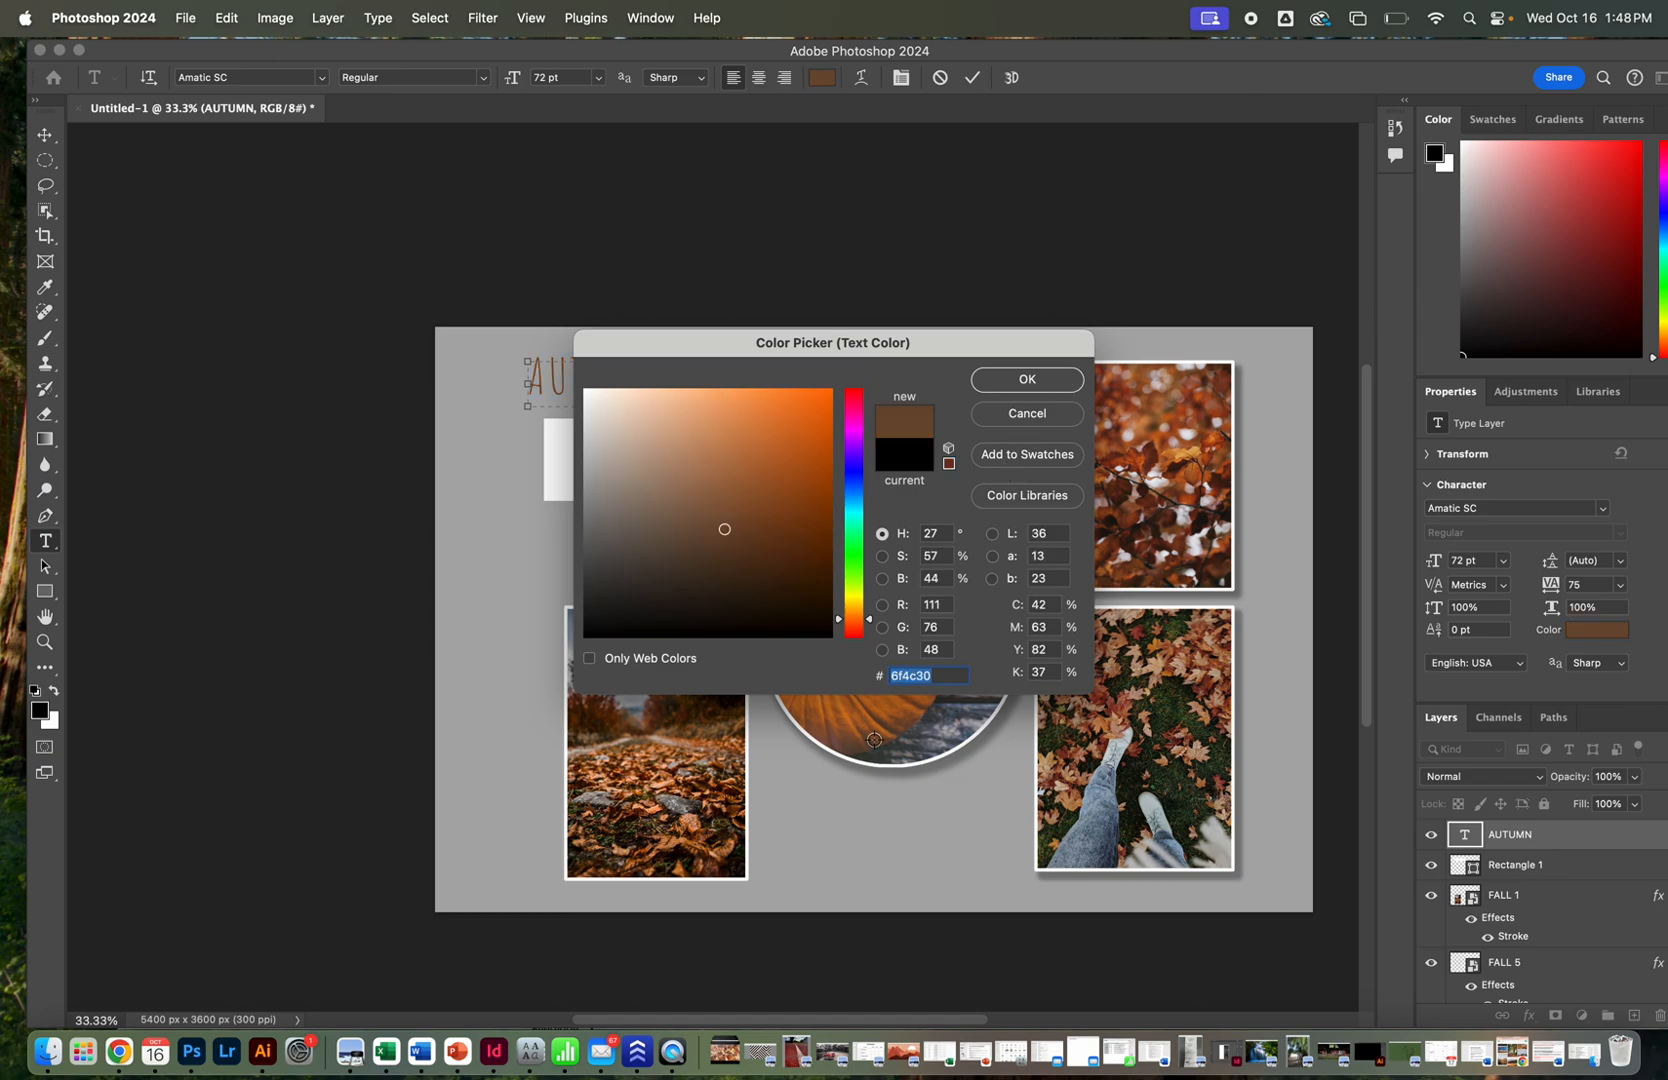
click(1030, 384)
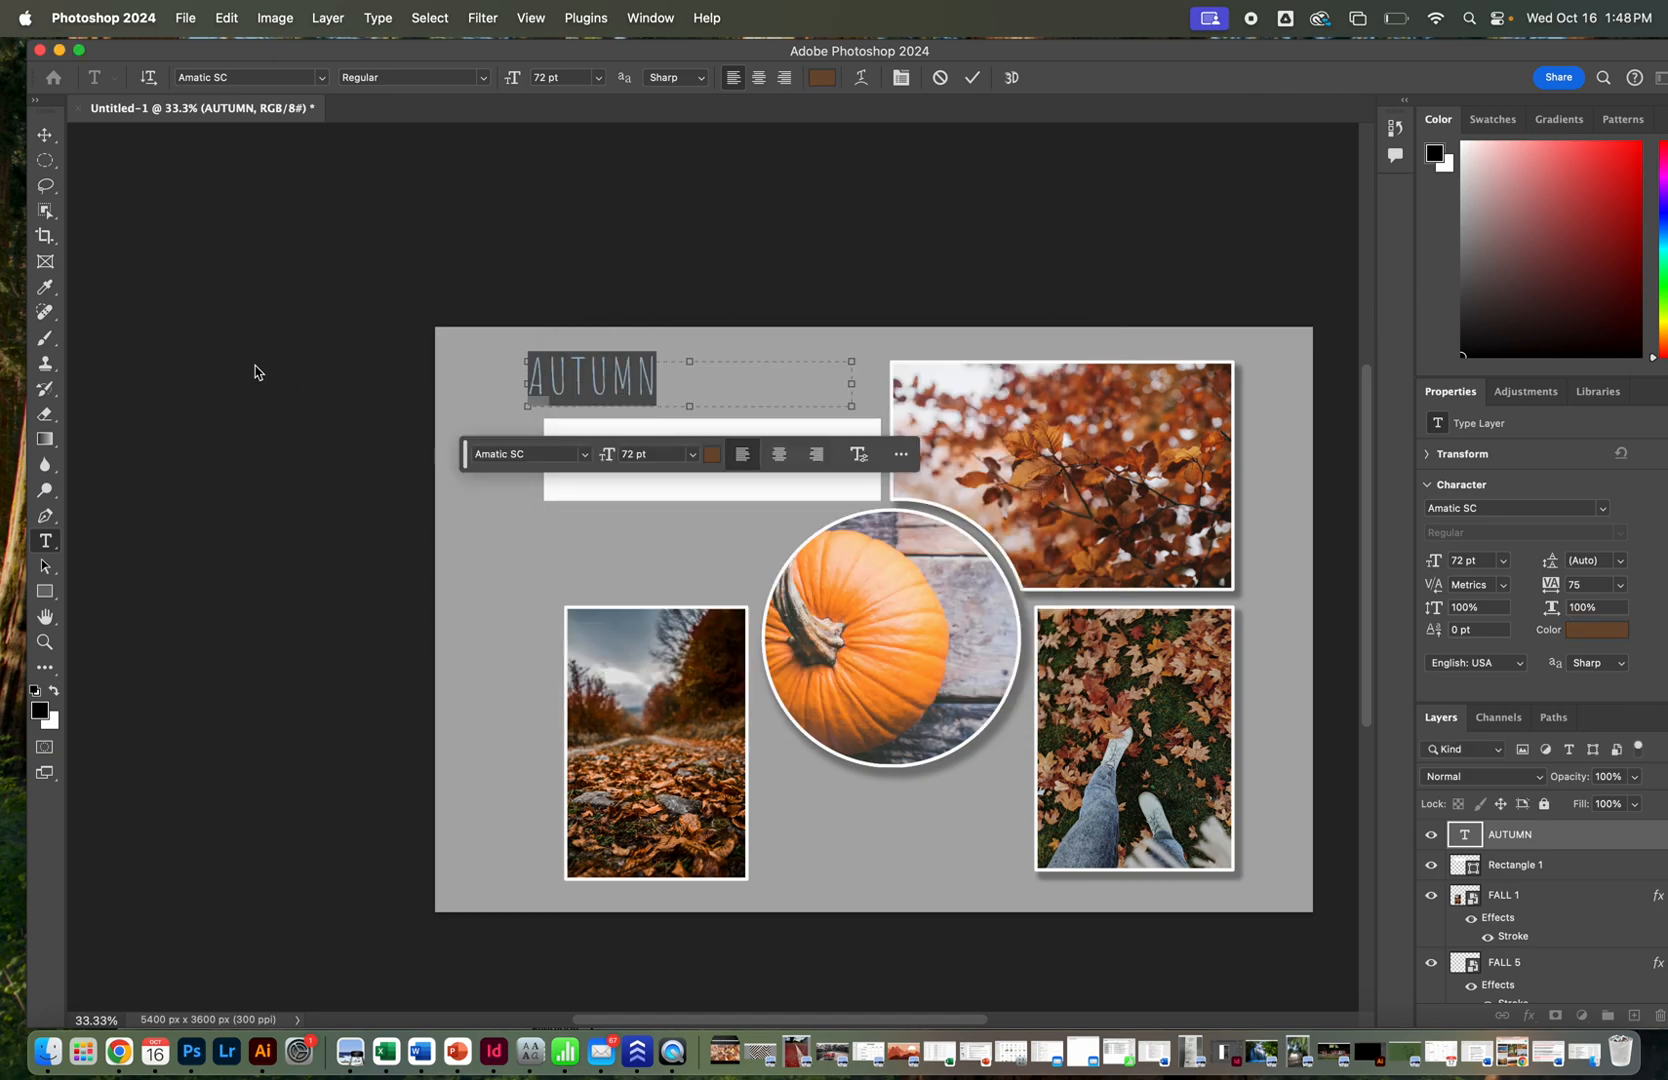
Commit the text and move AUTUMN onto the white rectangle.
click(42, 139)
click(298, 275)
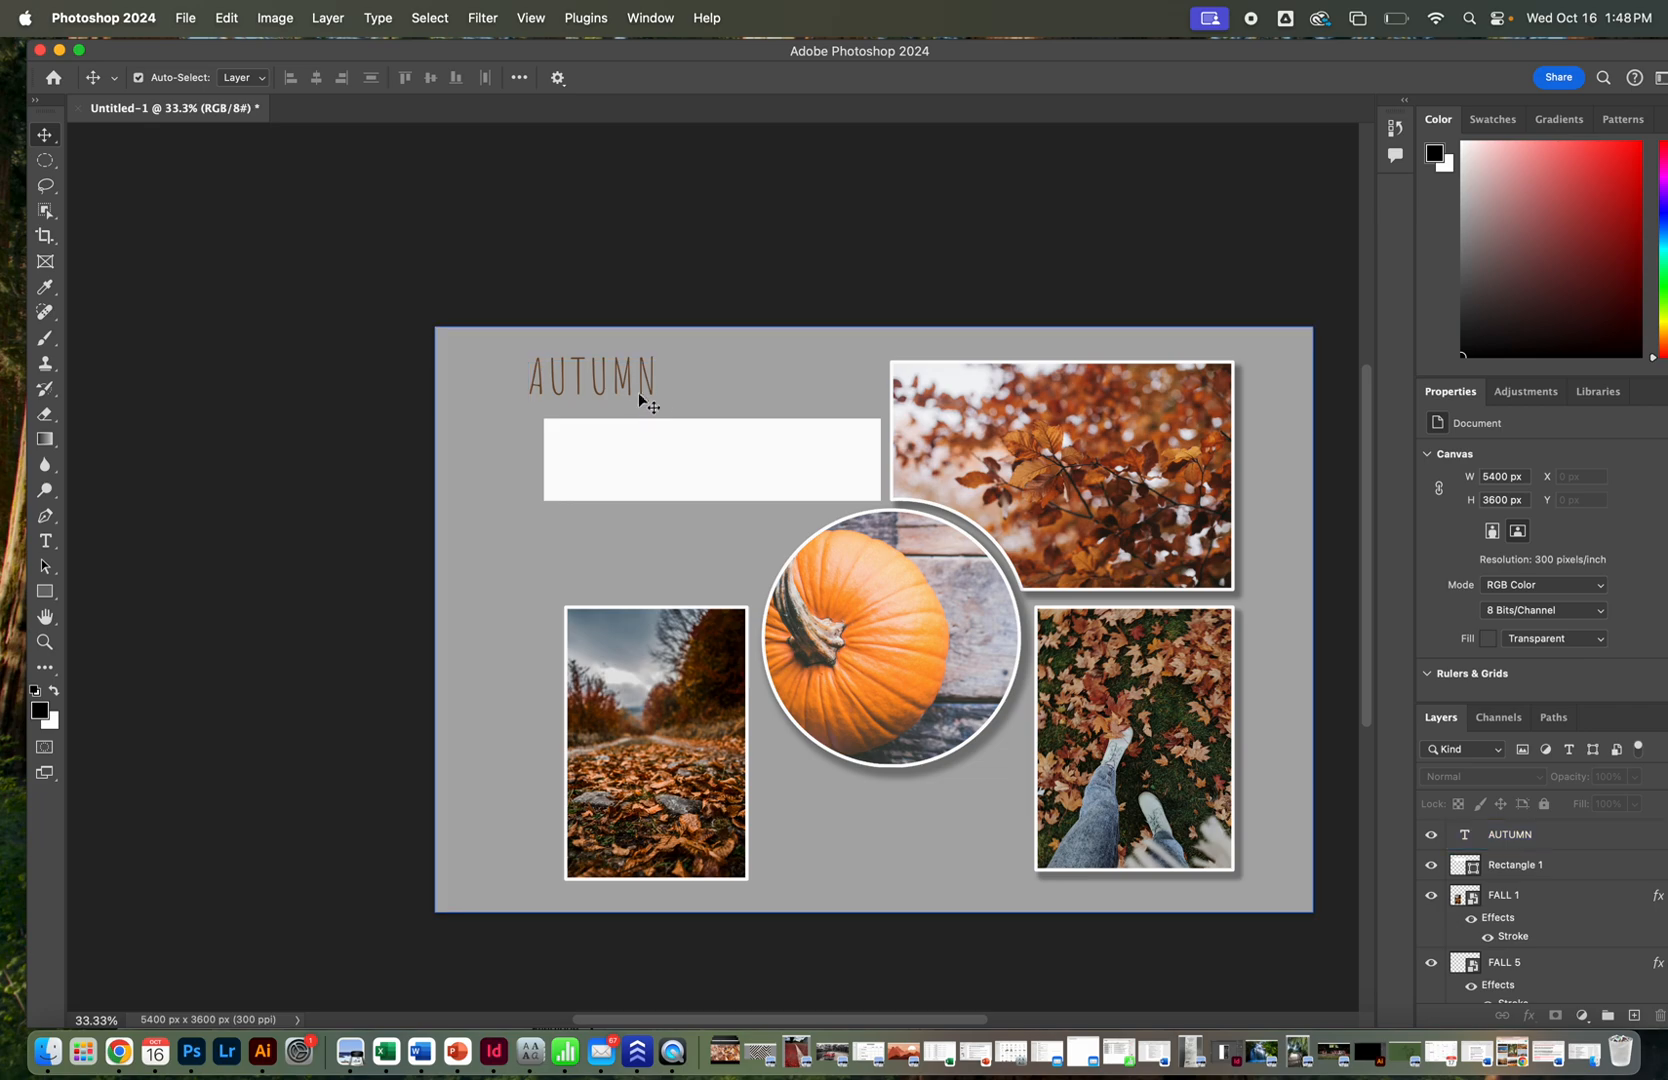
drag(624, 382, 741, 463)
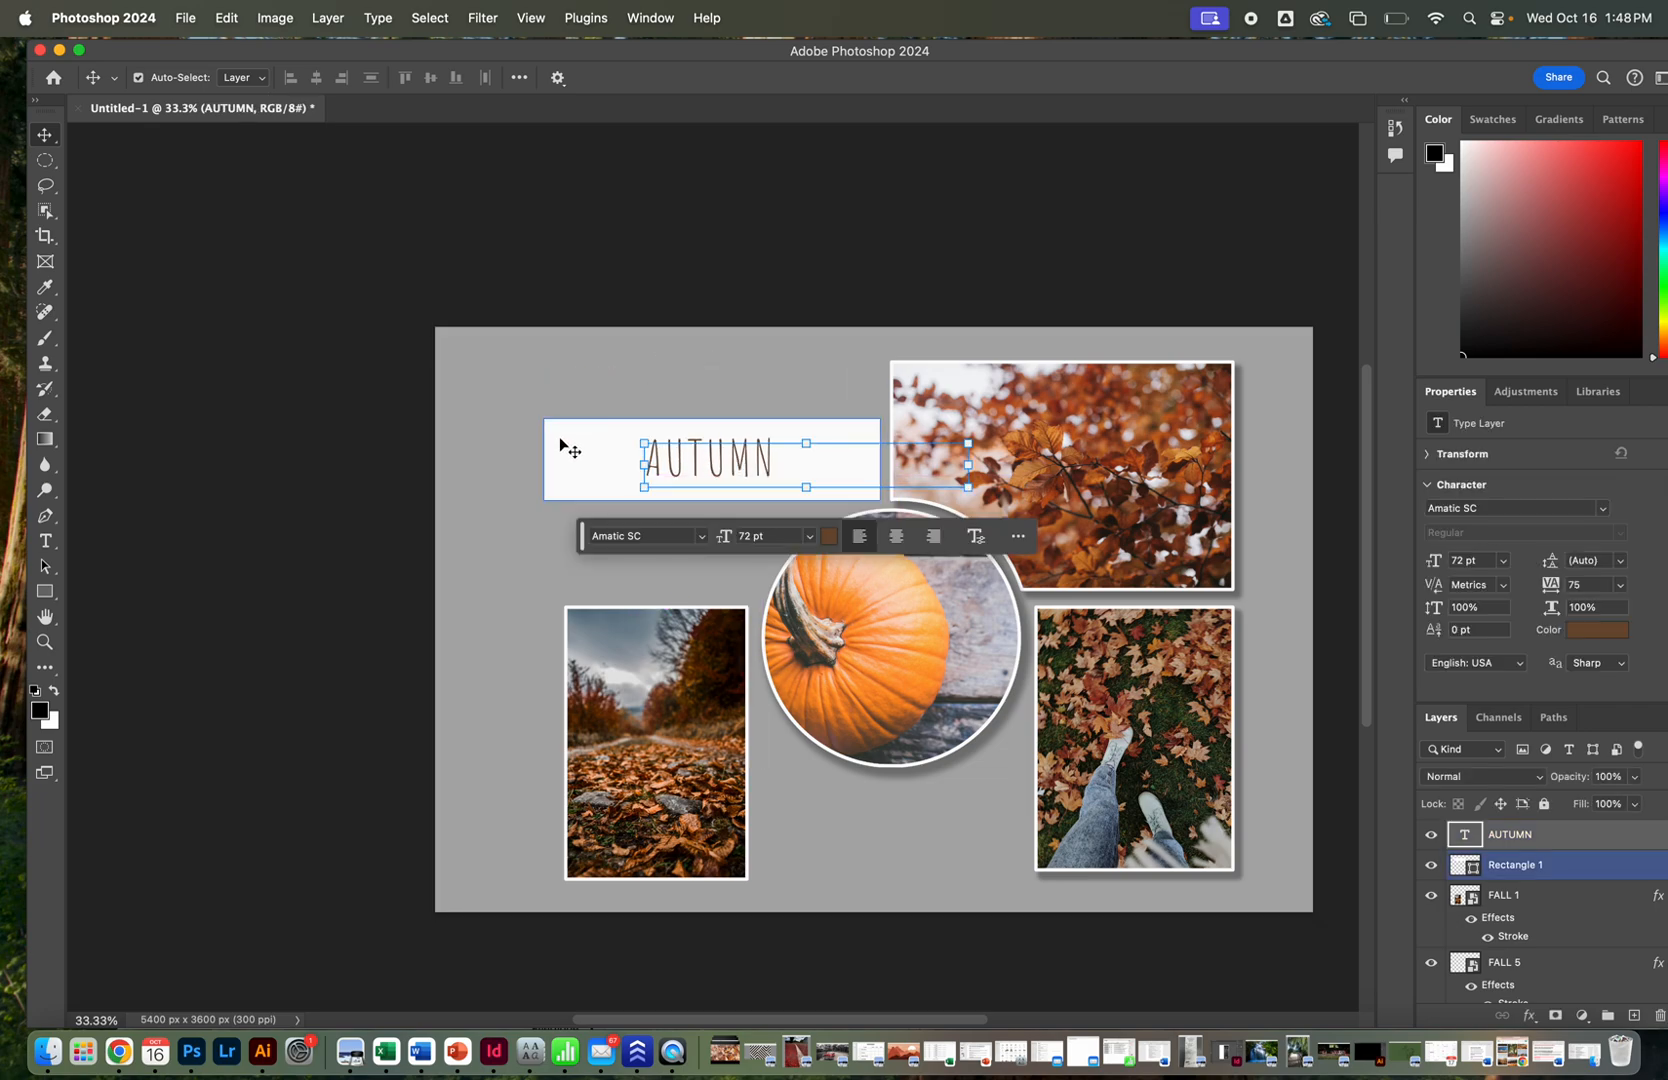
Scale the white rectangle down around the AUTUMN text to about 956 by 325 px.
click(550, 447)
key(ctrl+t)
drag(544, 459, 629, 458)
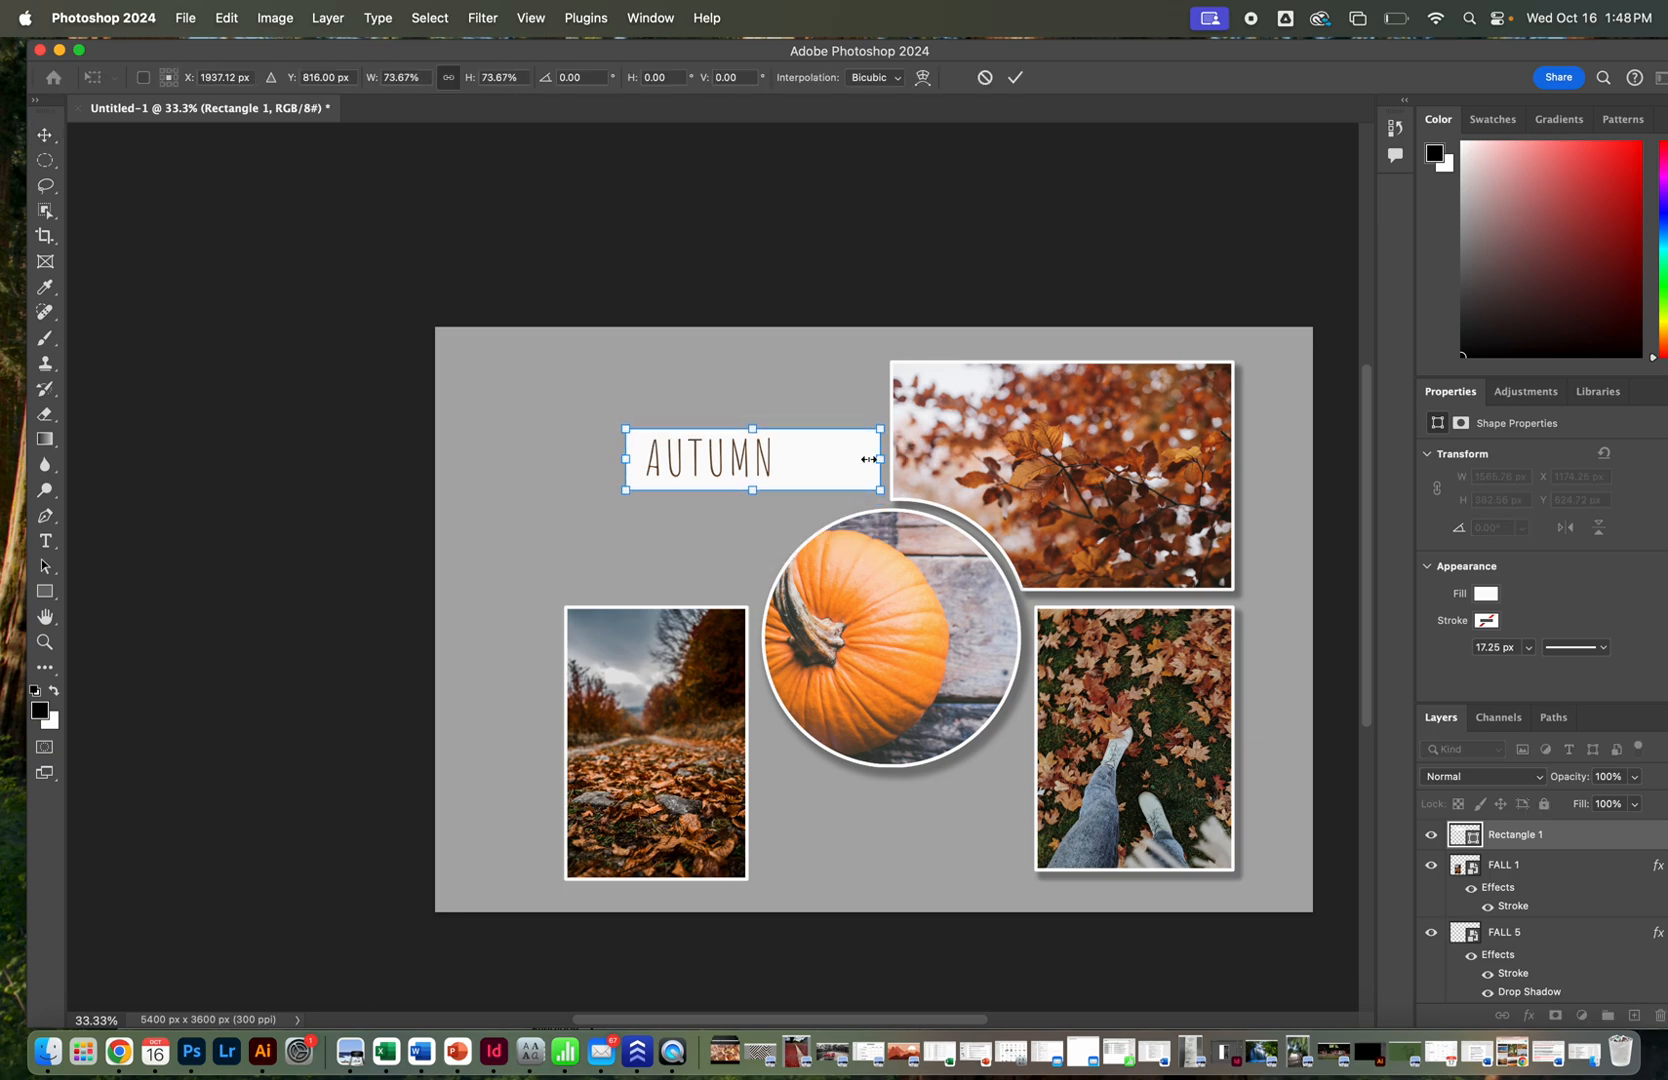
drag(880, 459, 723, 443)
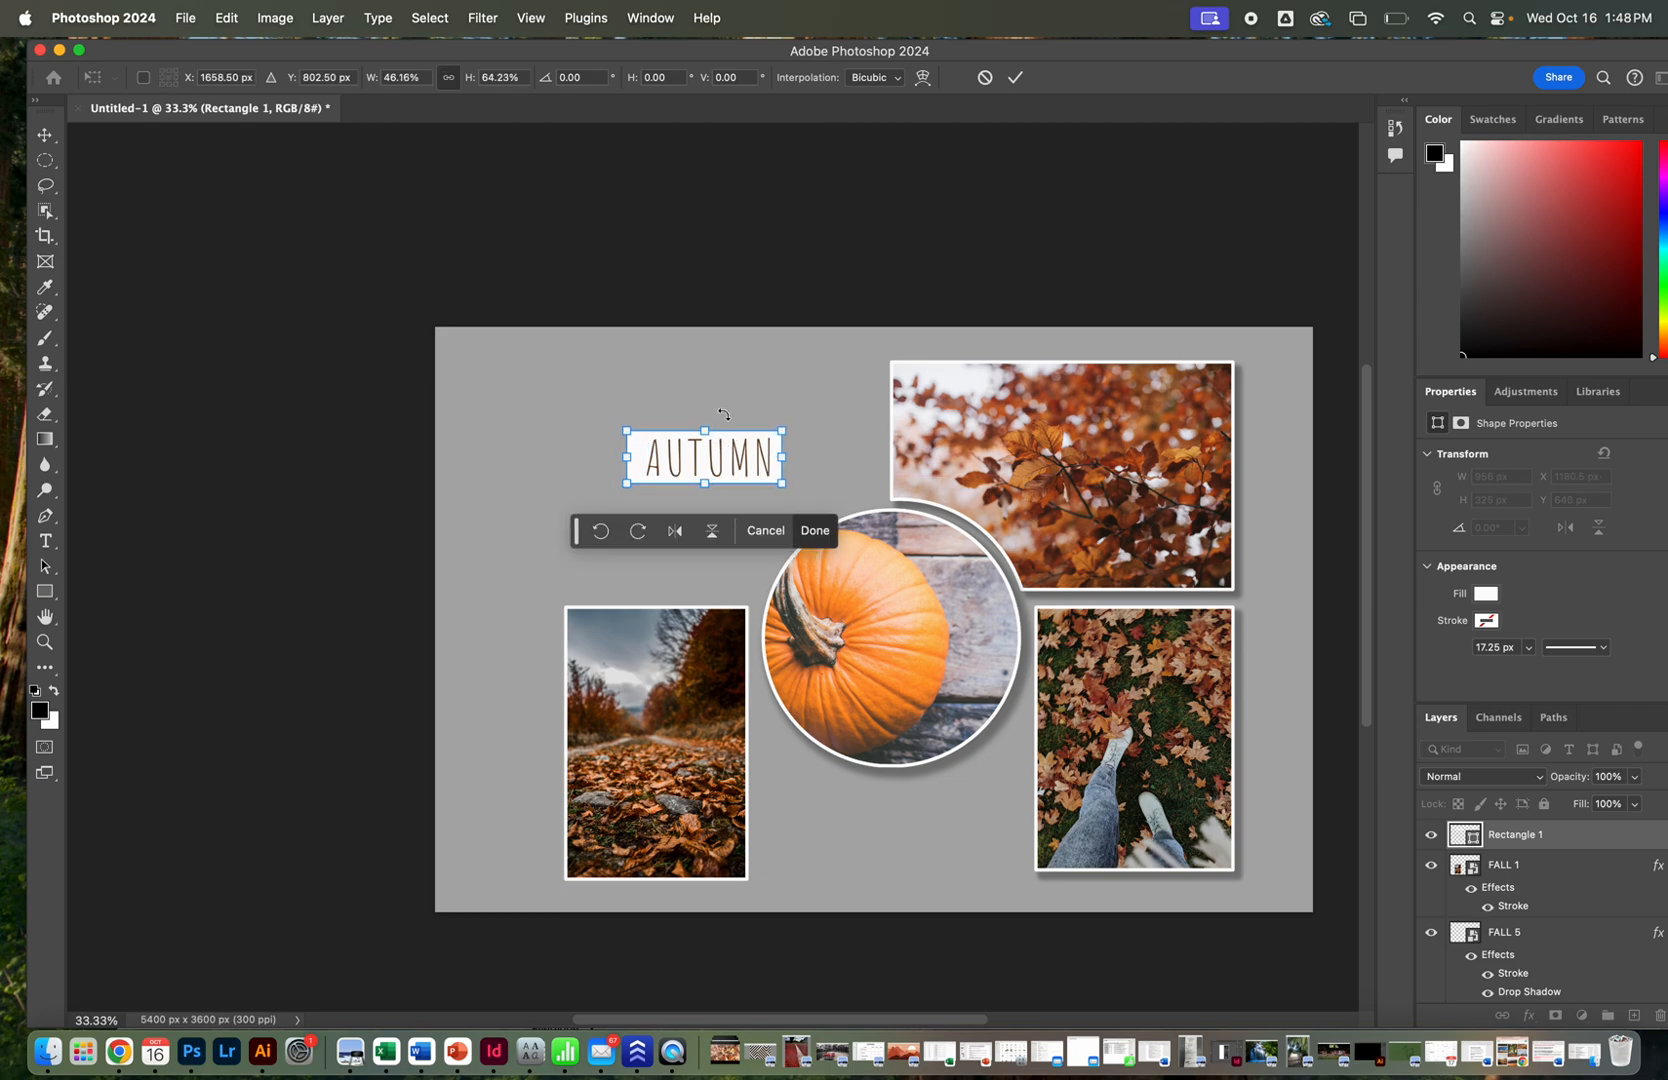
click(45, 134)
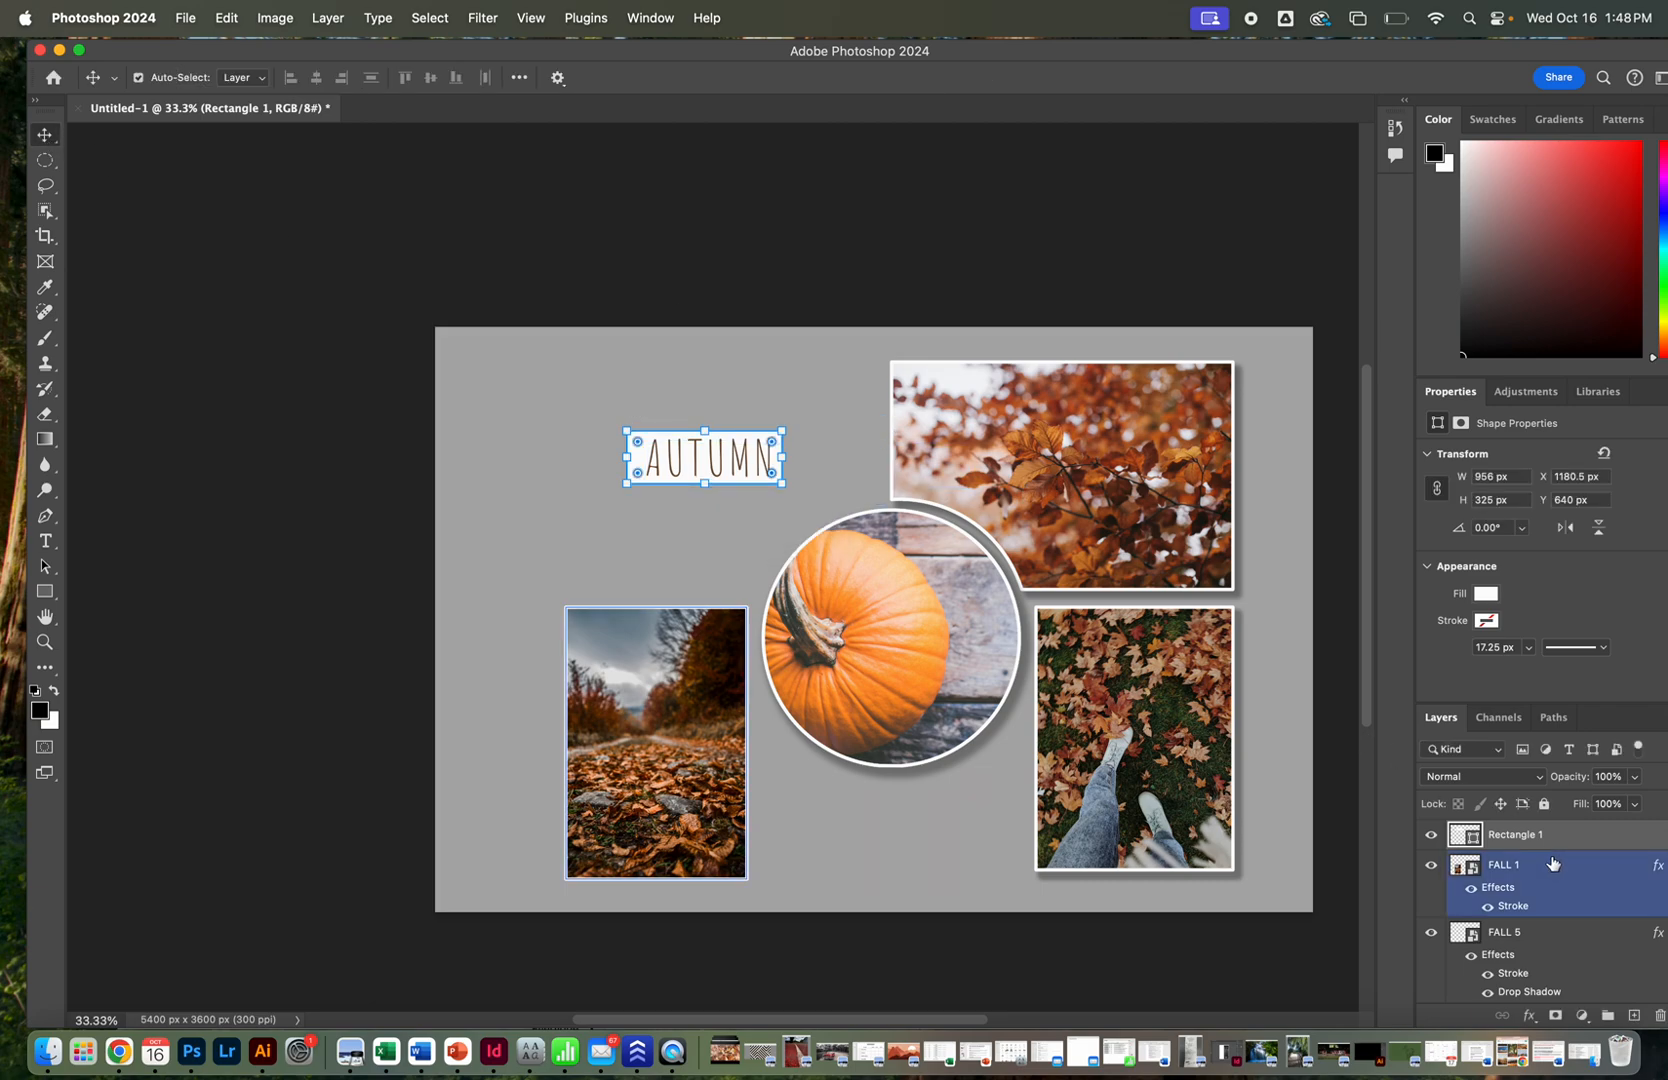
Add a drop shadow to the white rectangle behind the AUTUMN text.
click(773, 365)
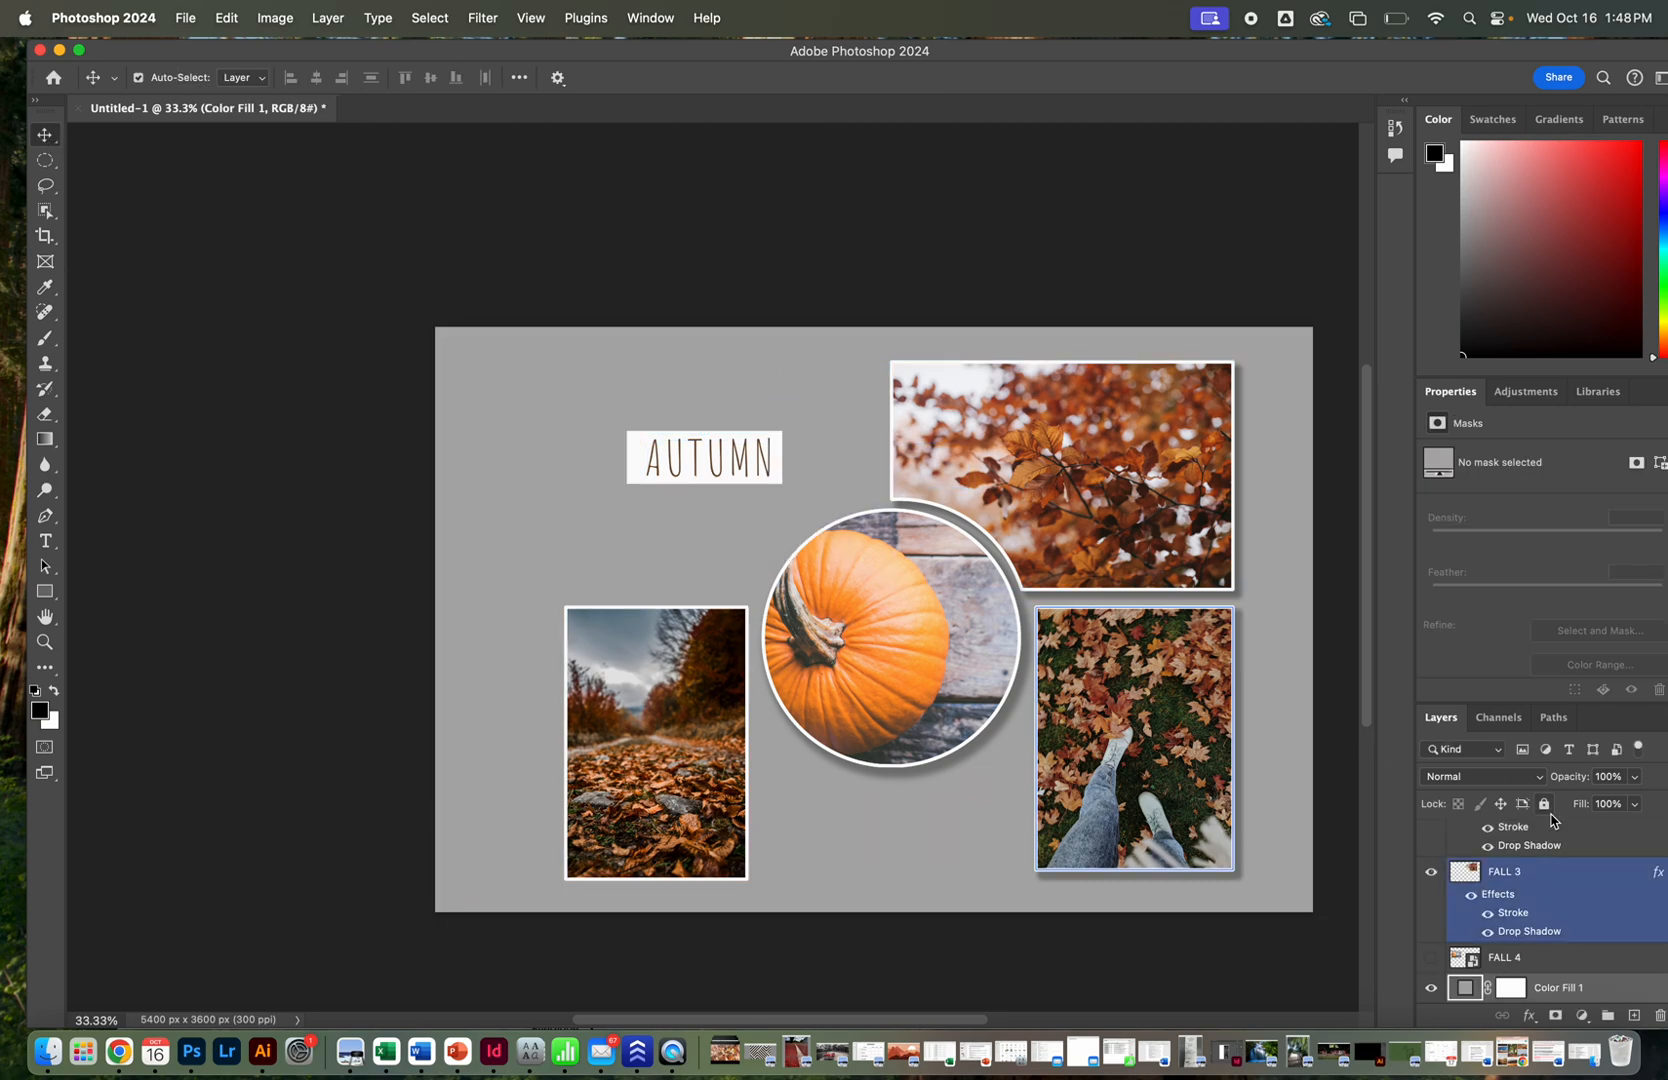
click(722, 432)
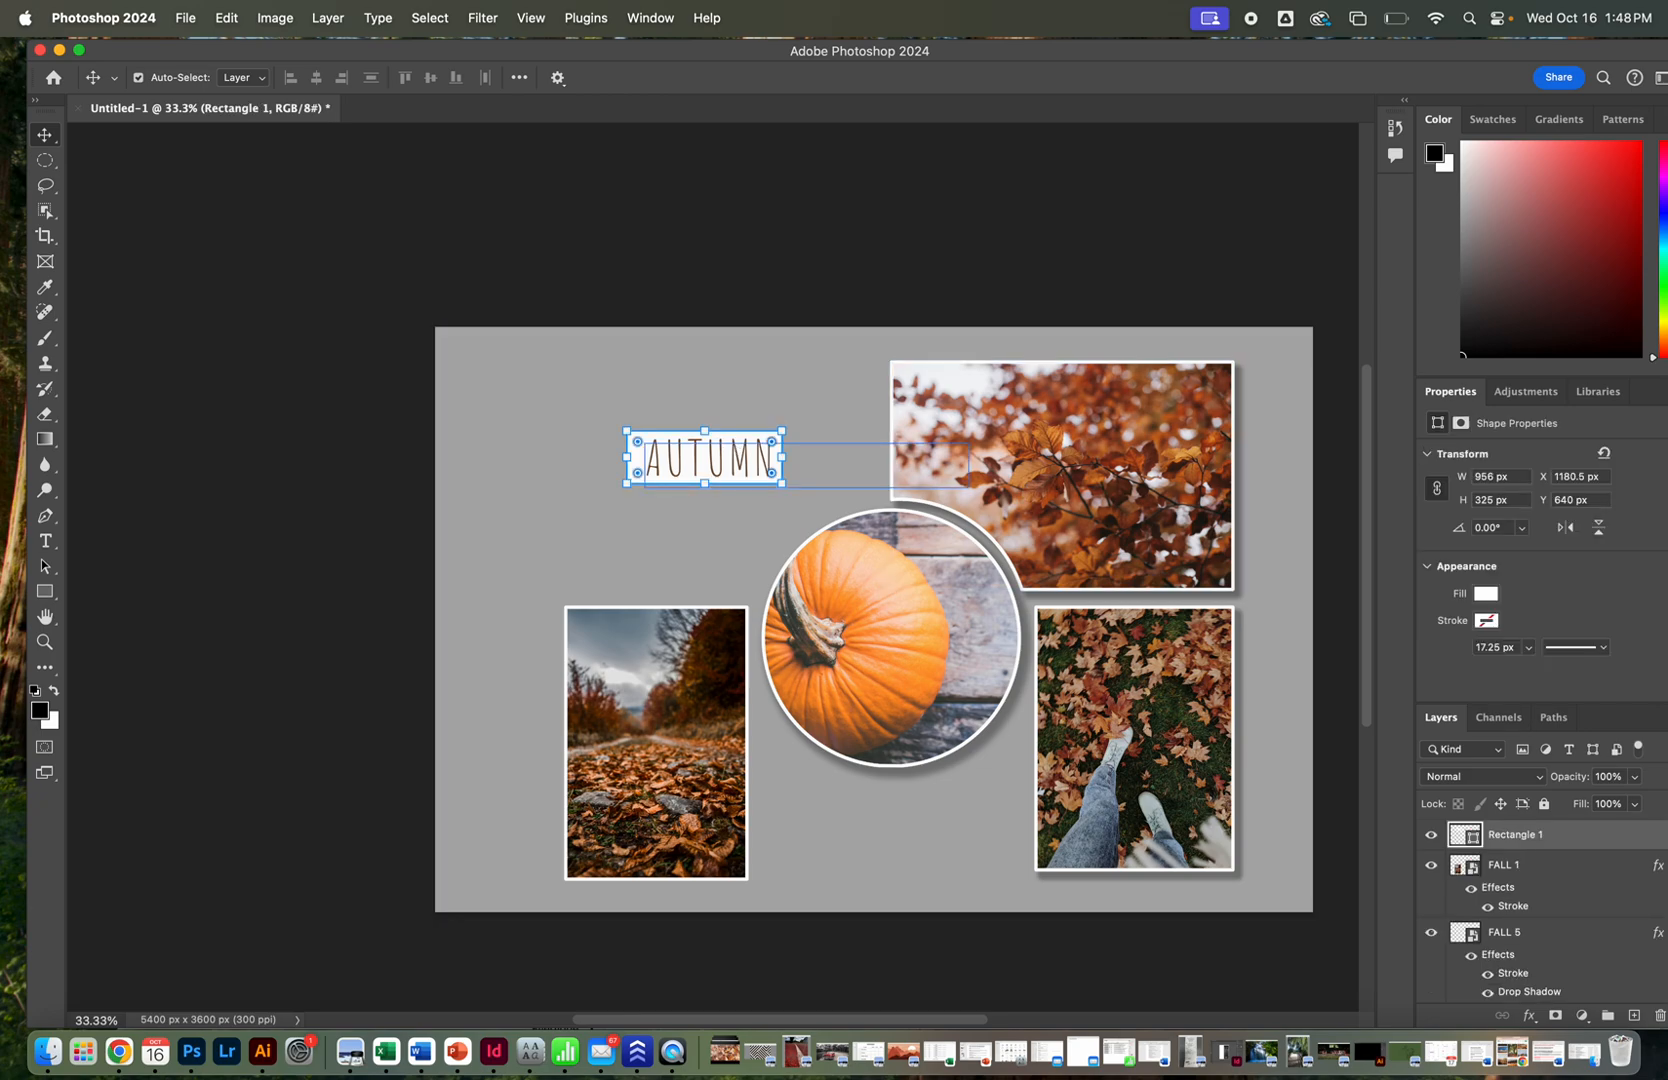
double_click(1602, 836)
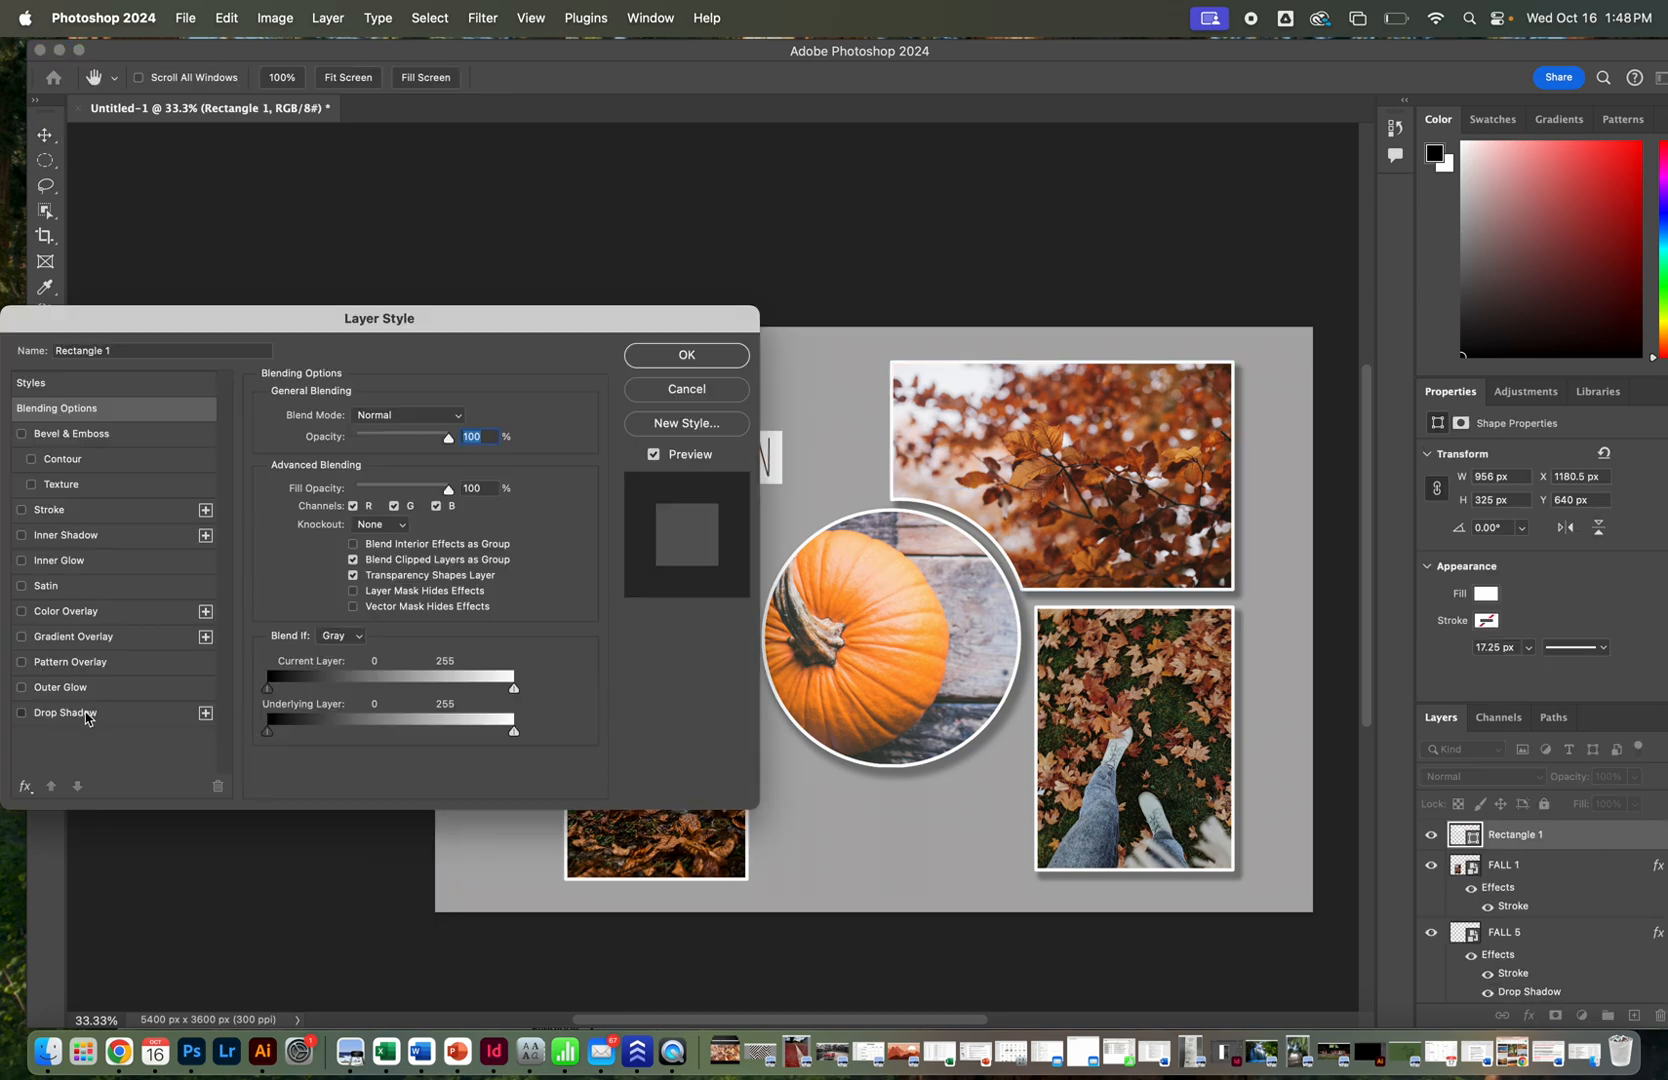
click(86, 716)
click(672, 356)
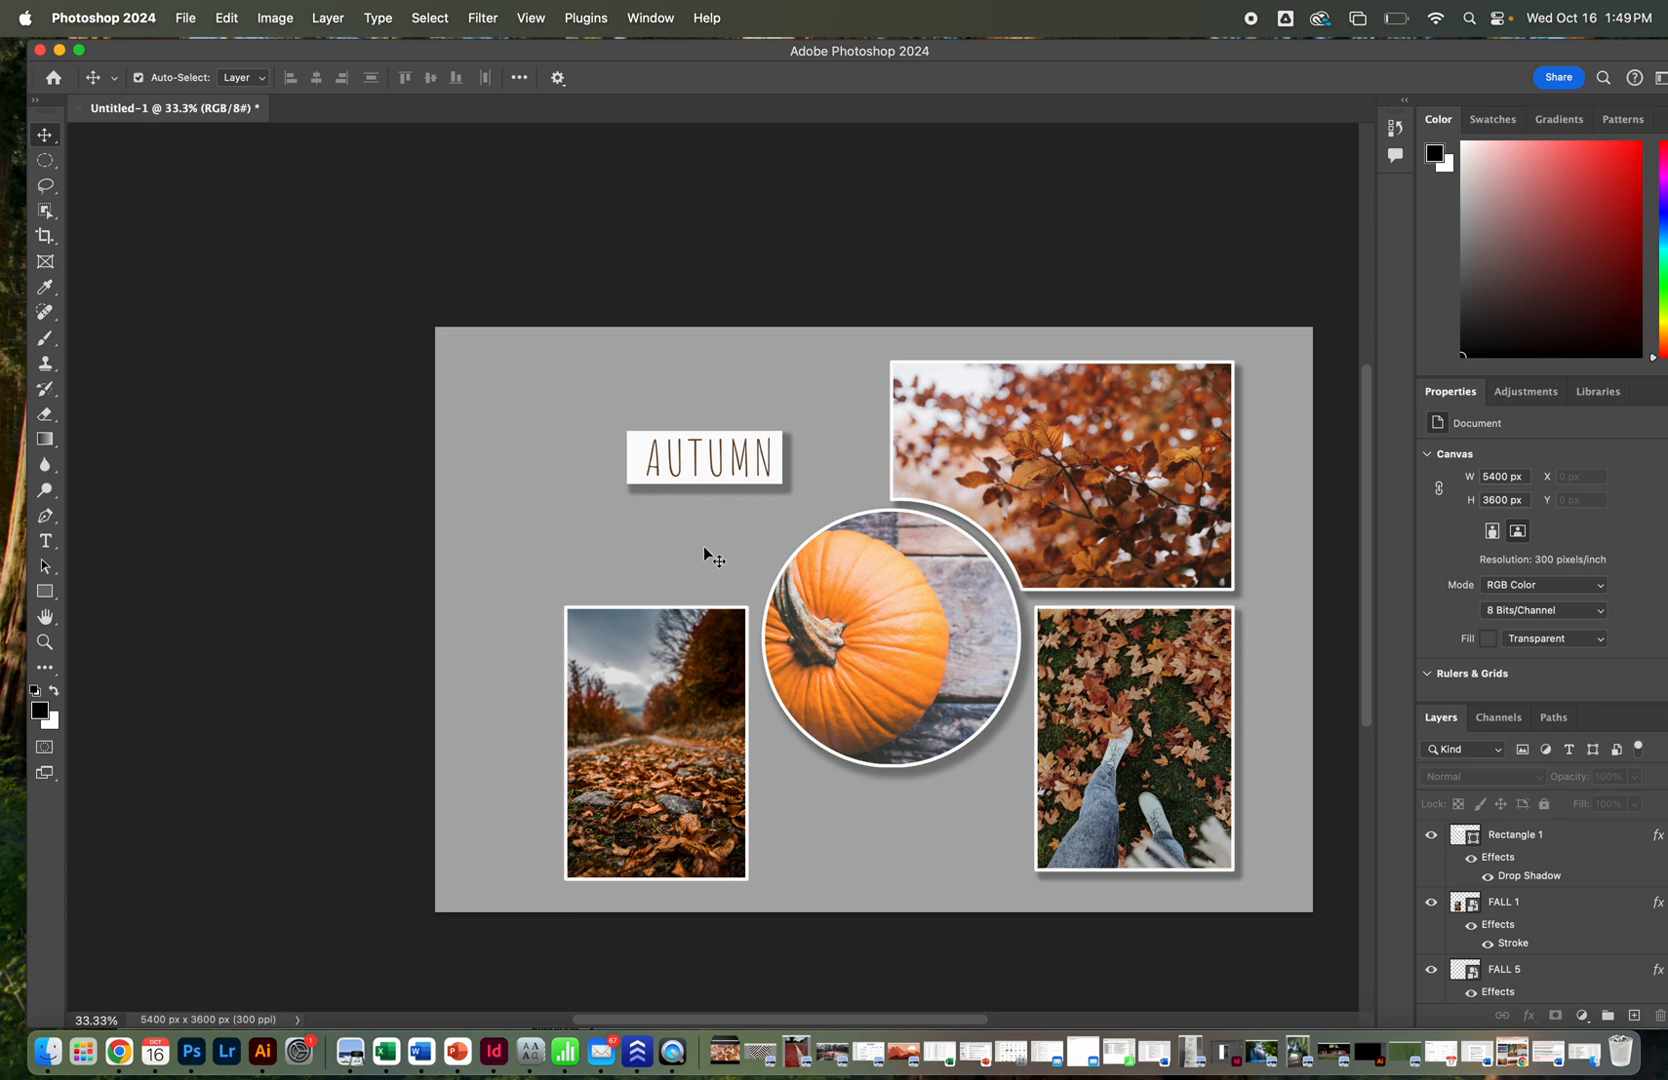
Start a Photo Filter adjustment on the circular pumpkin photo and set its density to 35%.
click(889, 622)
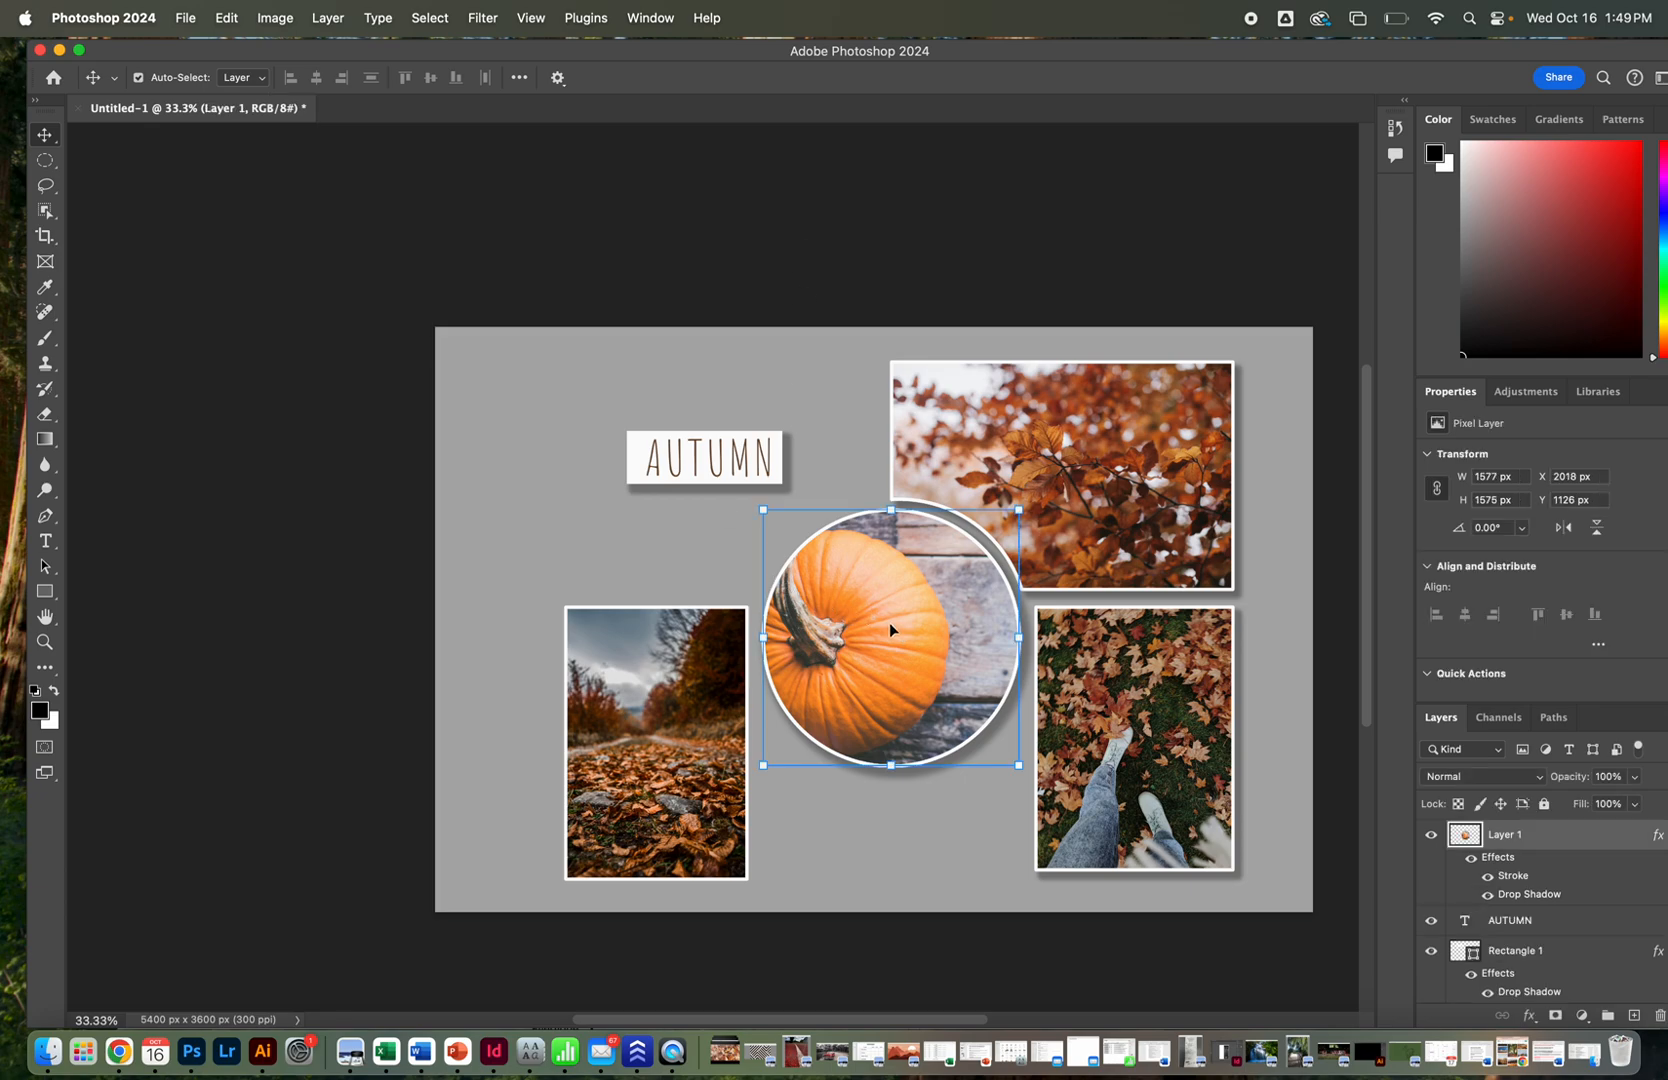
click(296, 9)
mouse_move(301, 85)
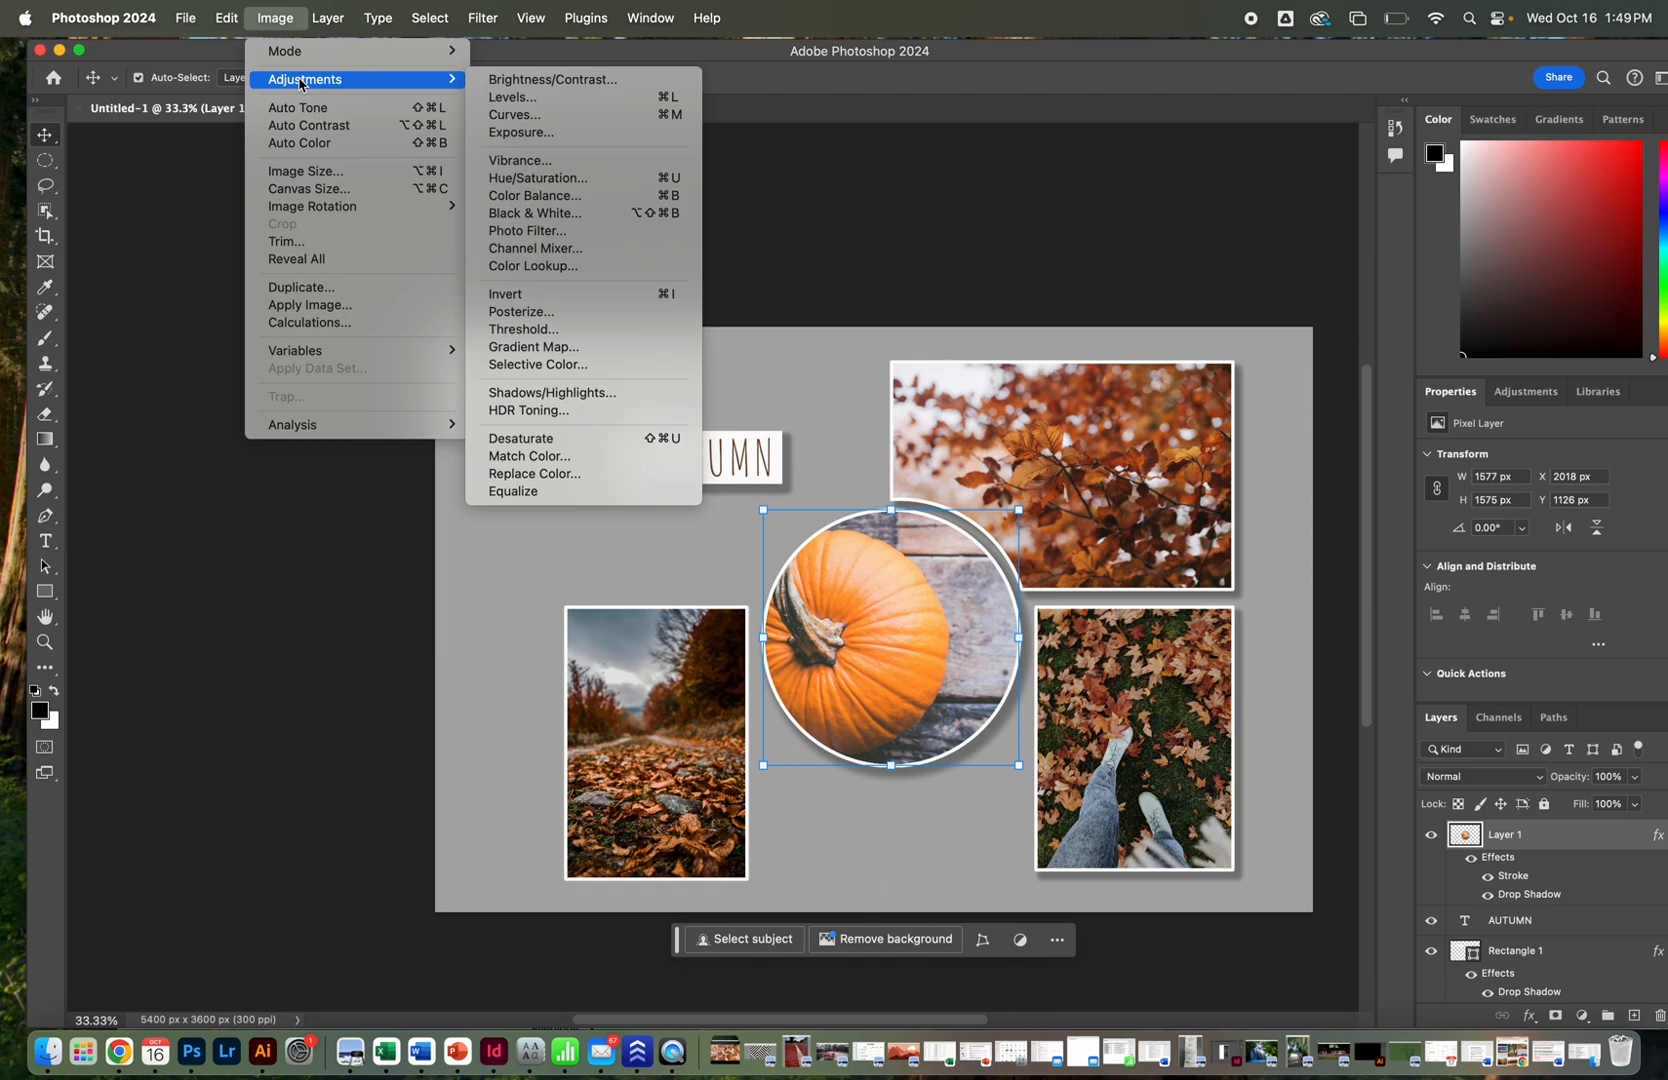
click(892, 192)
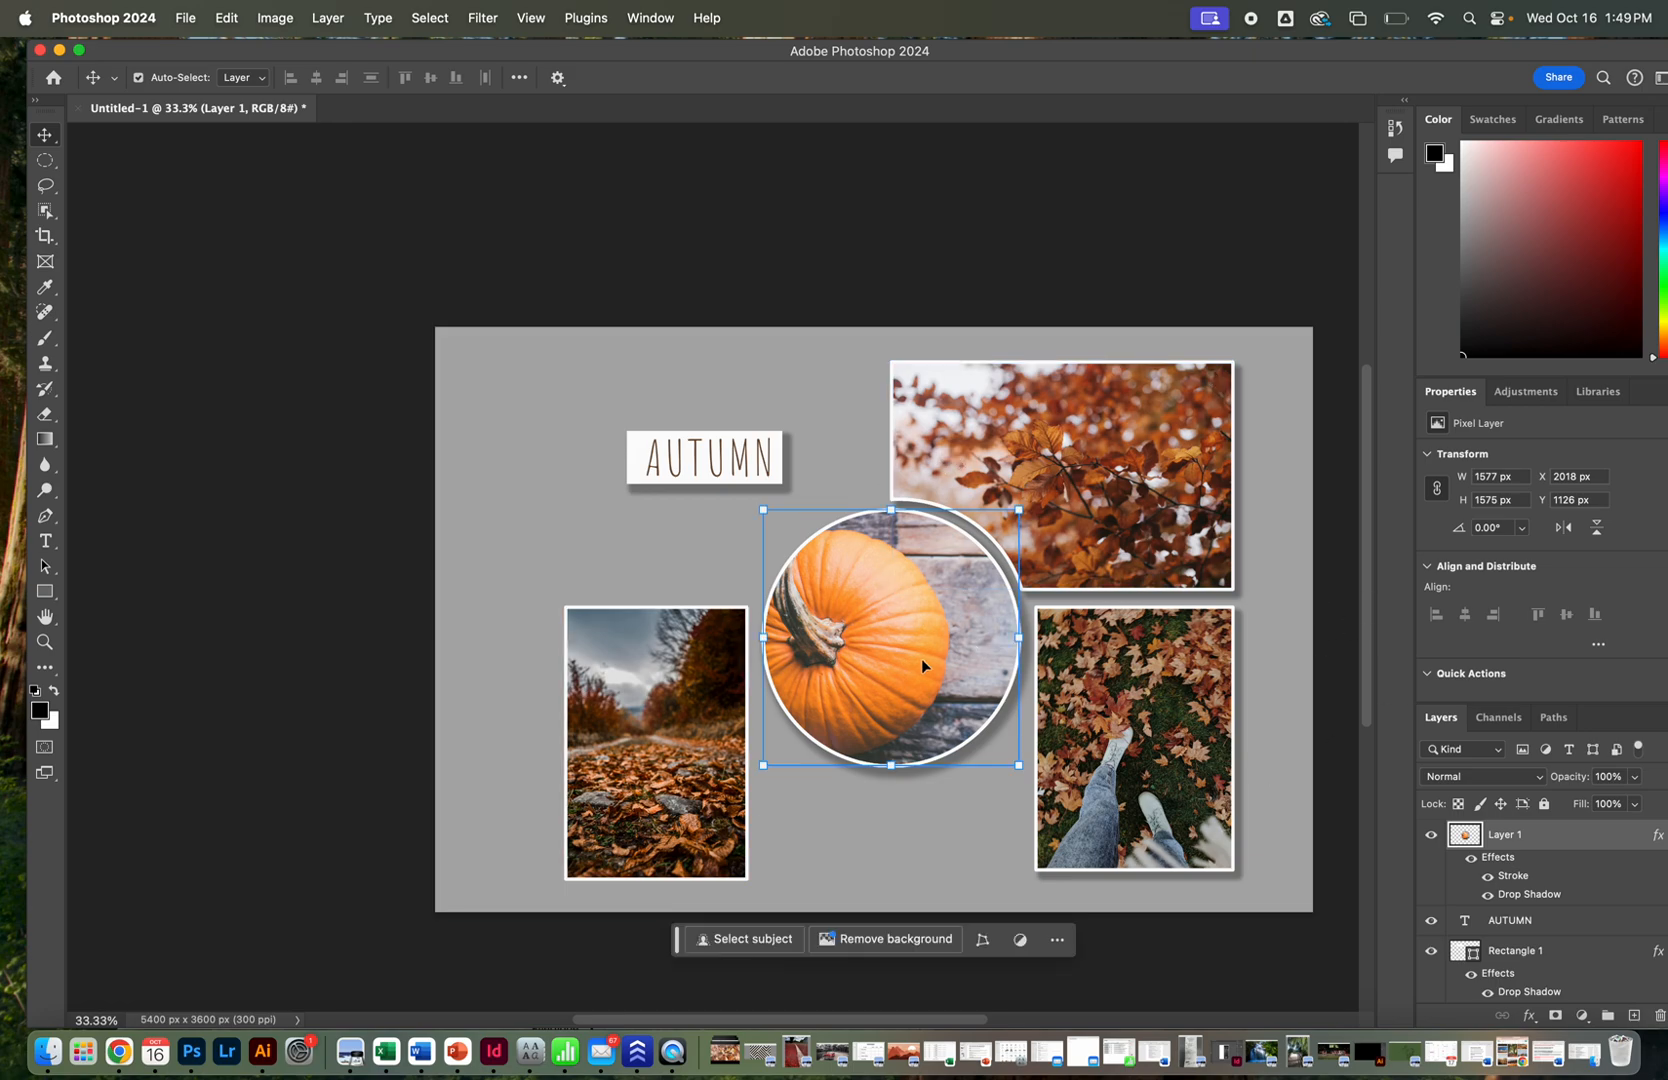
click(270, 17)
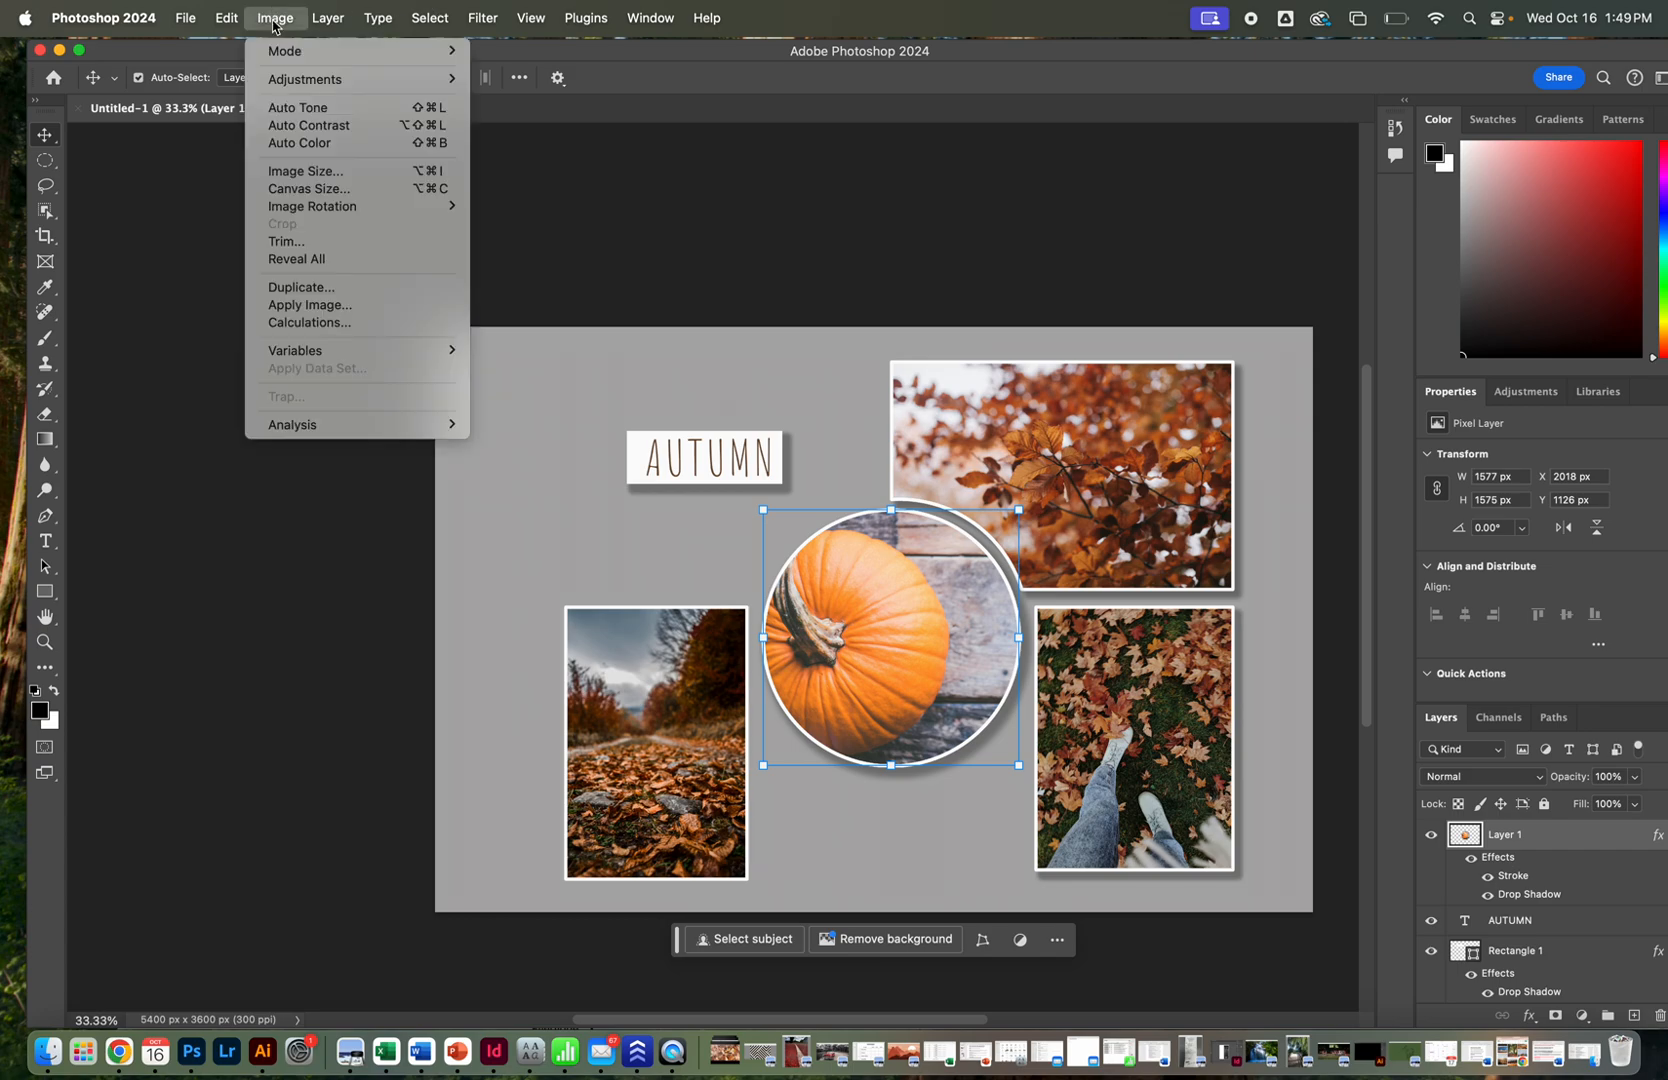
mouse_move(290, 79)
click(603, 232)
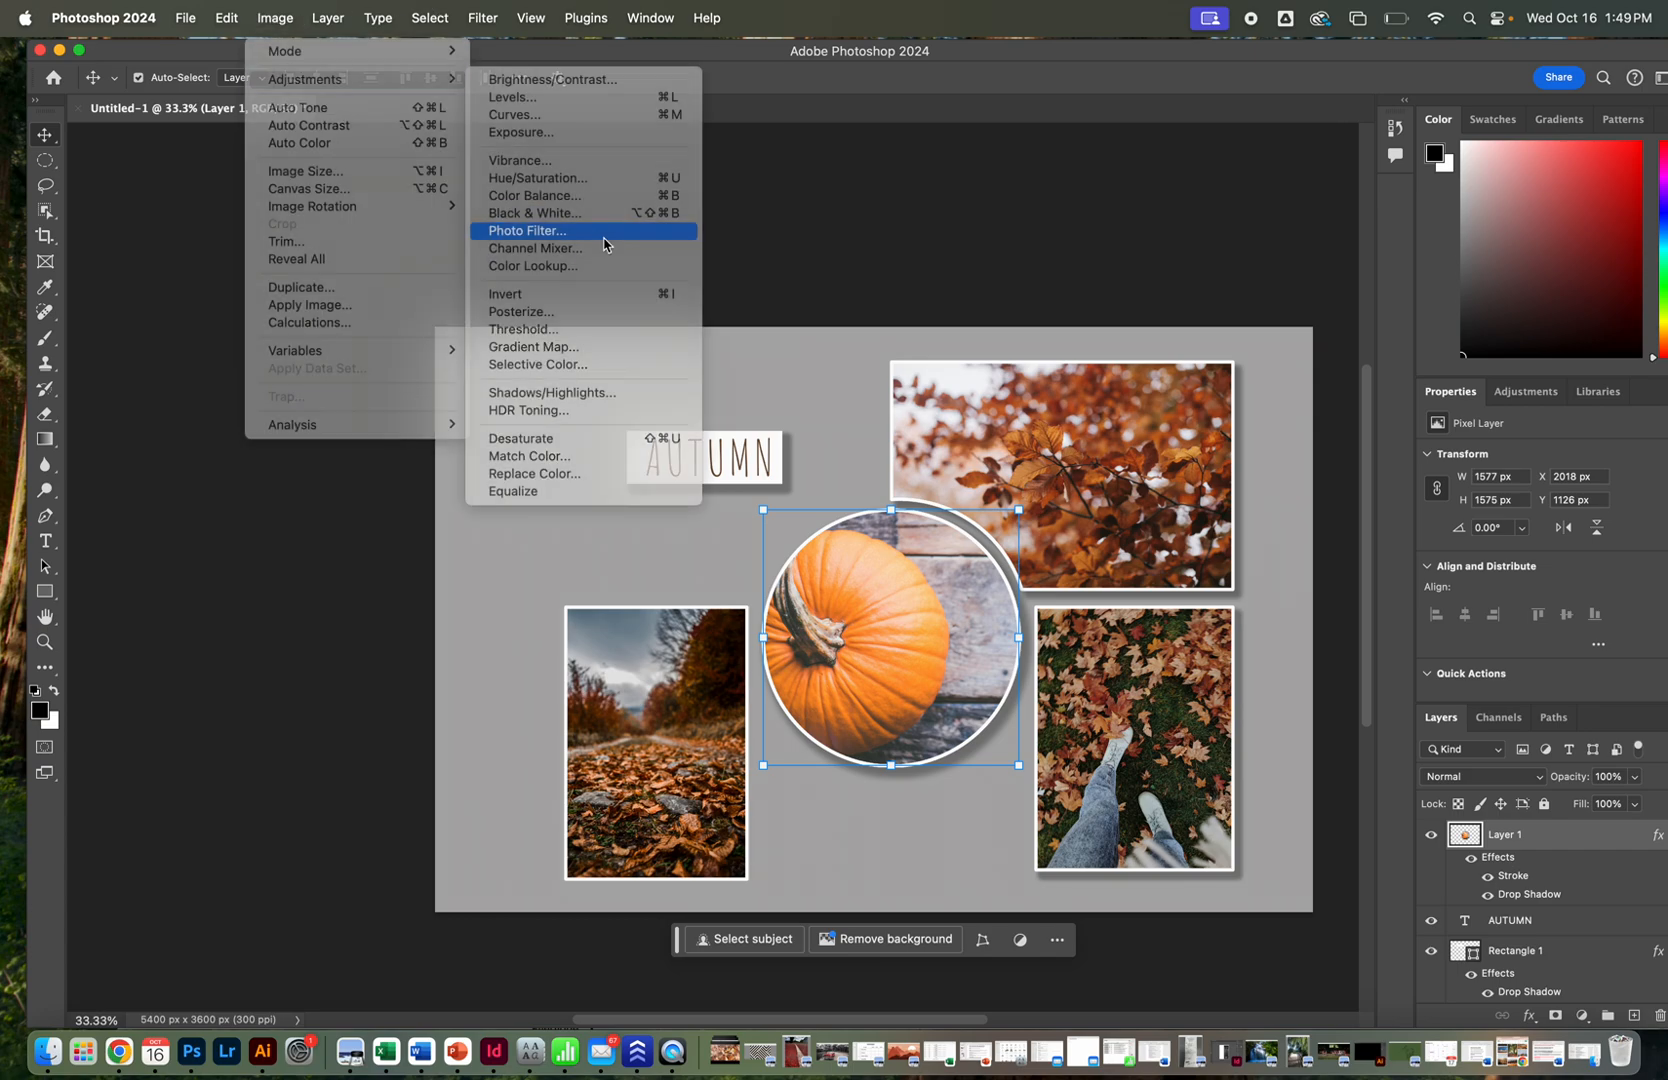
drag(800, 286, 370, 330)
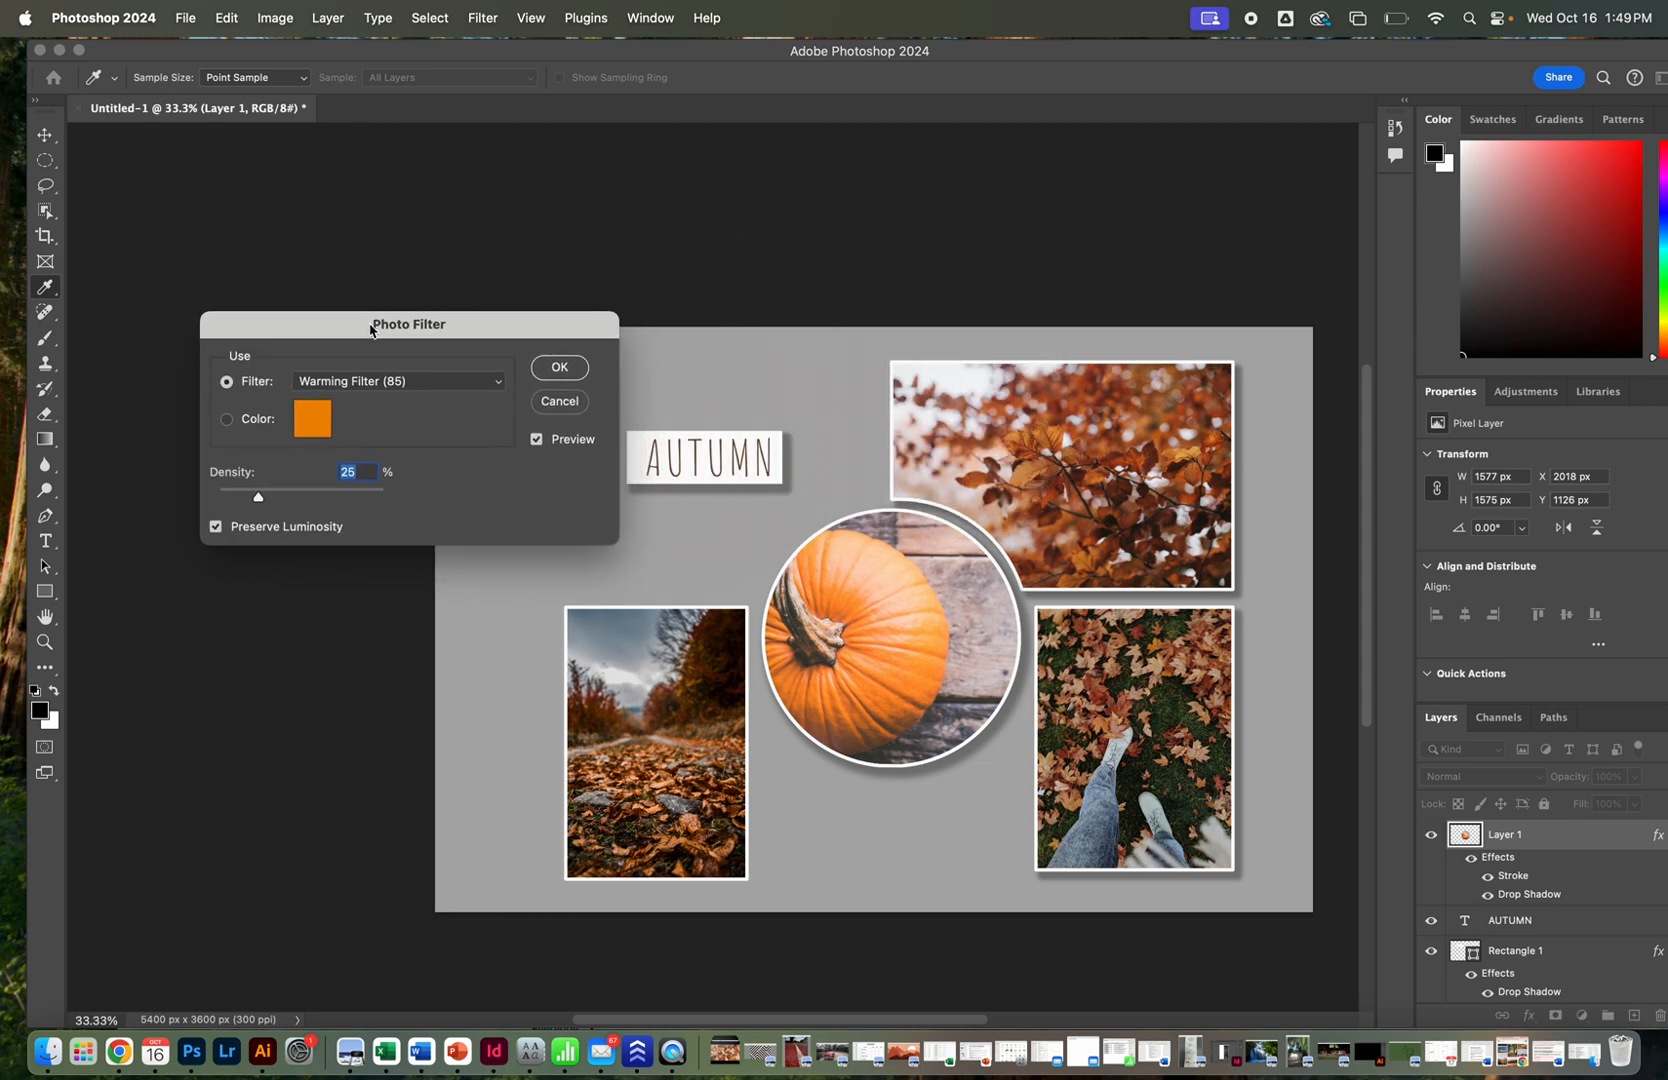
mouse_move(258, 497)
mouse_down()
mouse_move(442, 519)
mouse_move(278, 498)
mouse_up()
Switch the pumpkin's photo filter to a custom color and choose a dark orange-brown.
click(227, 421)
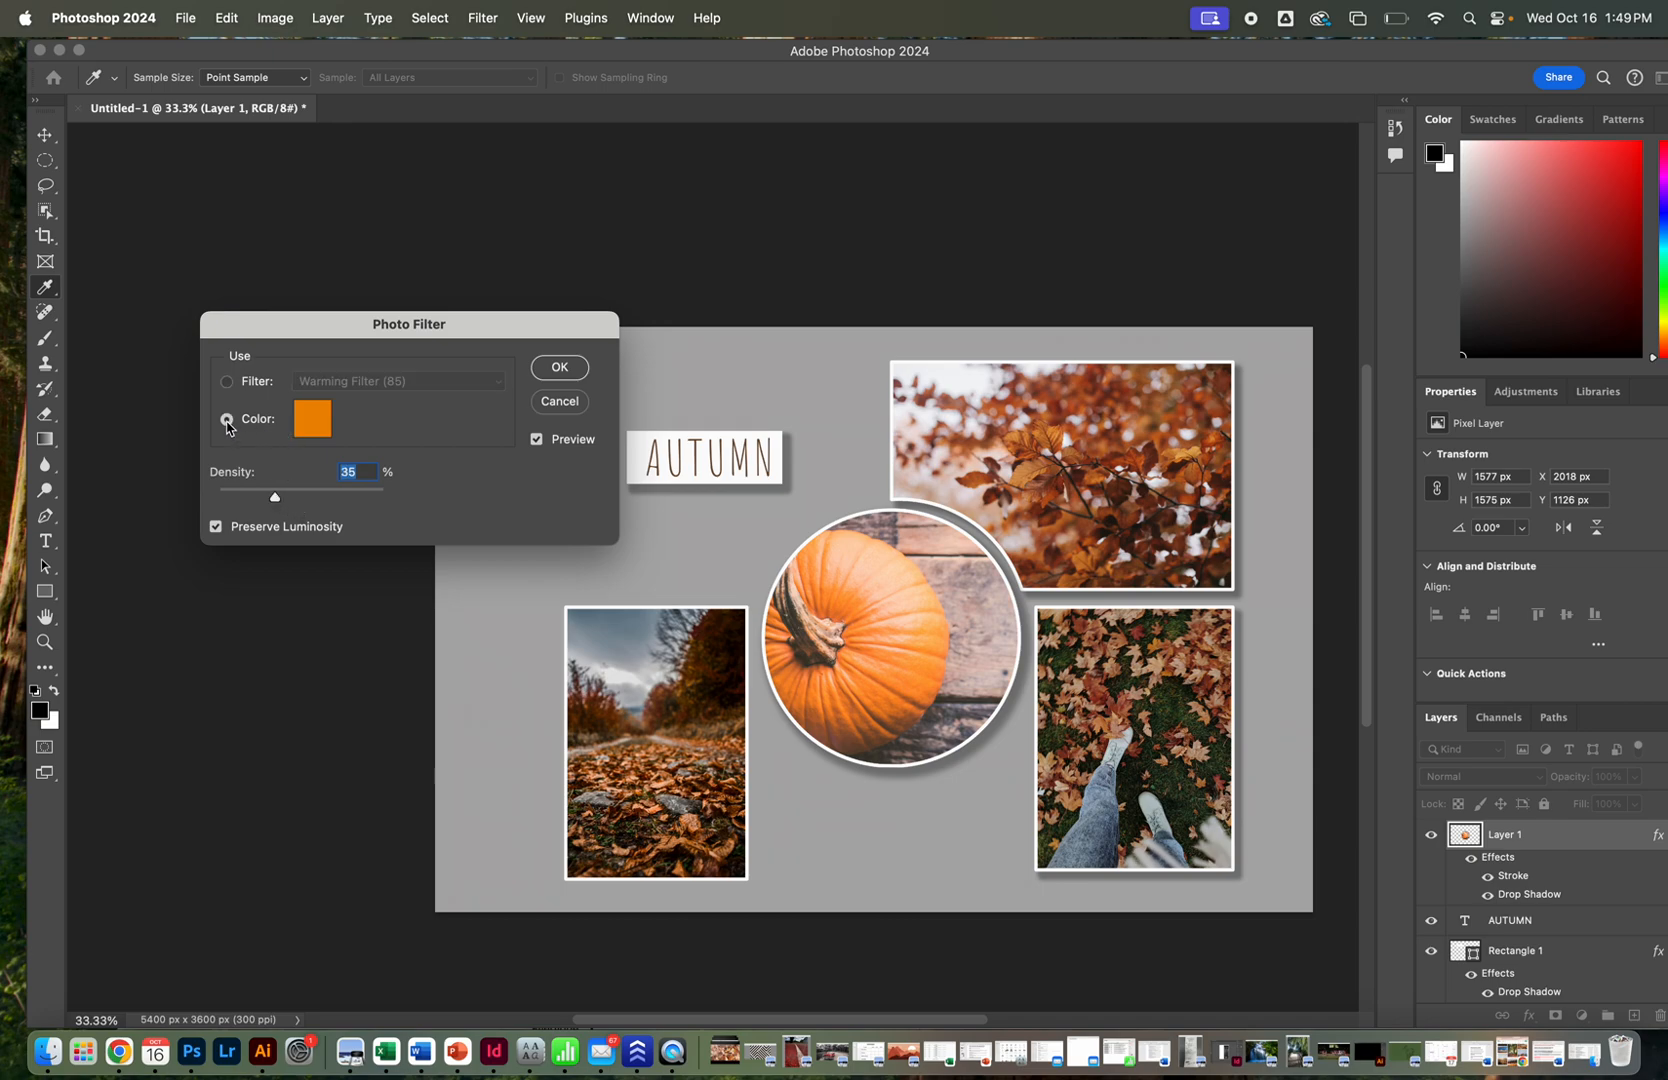
click(313, 419)
click(826, 556)
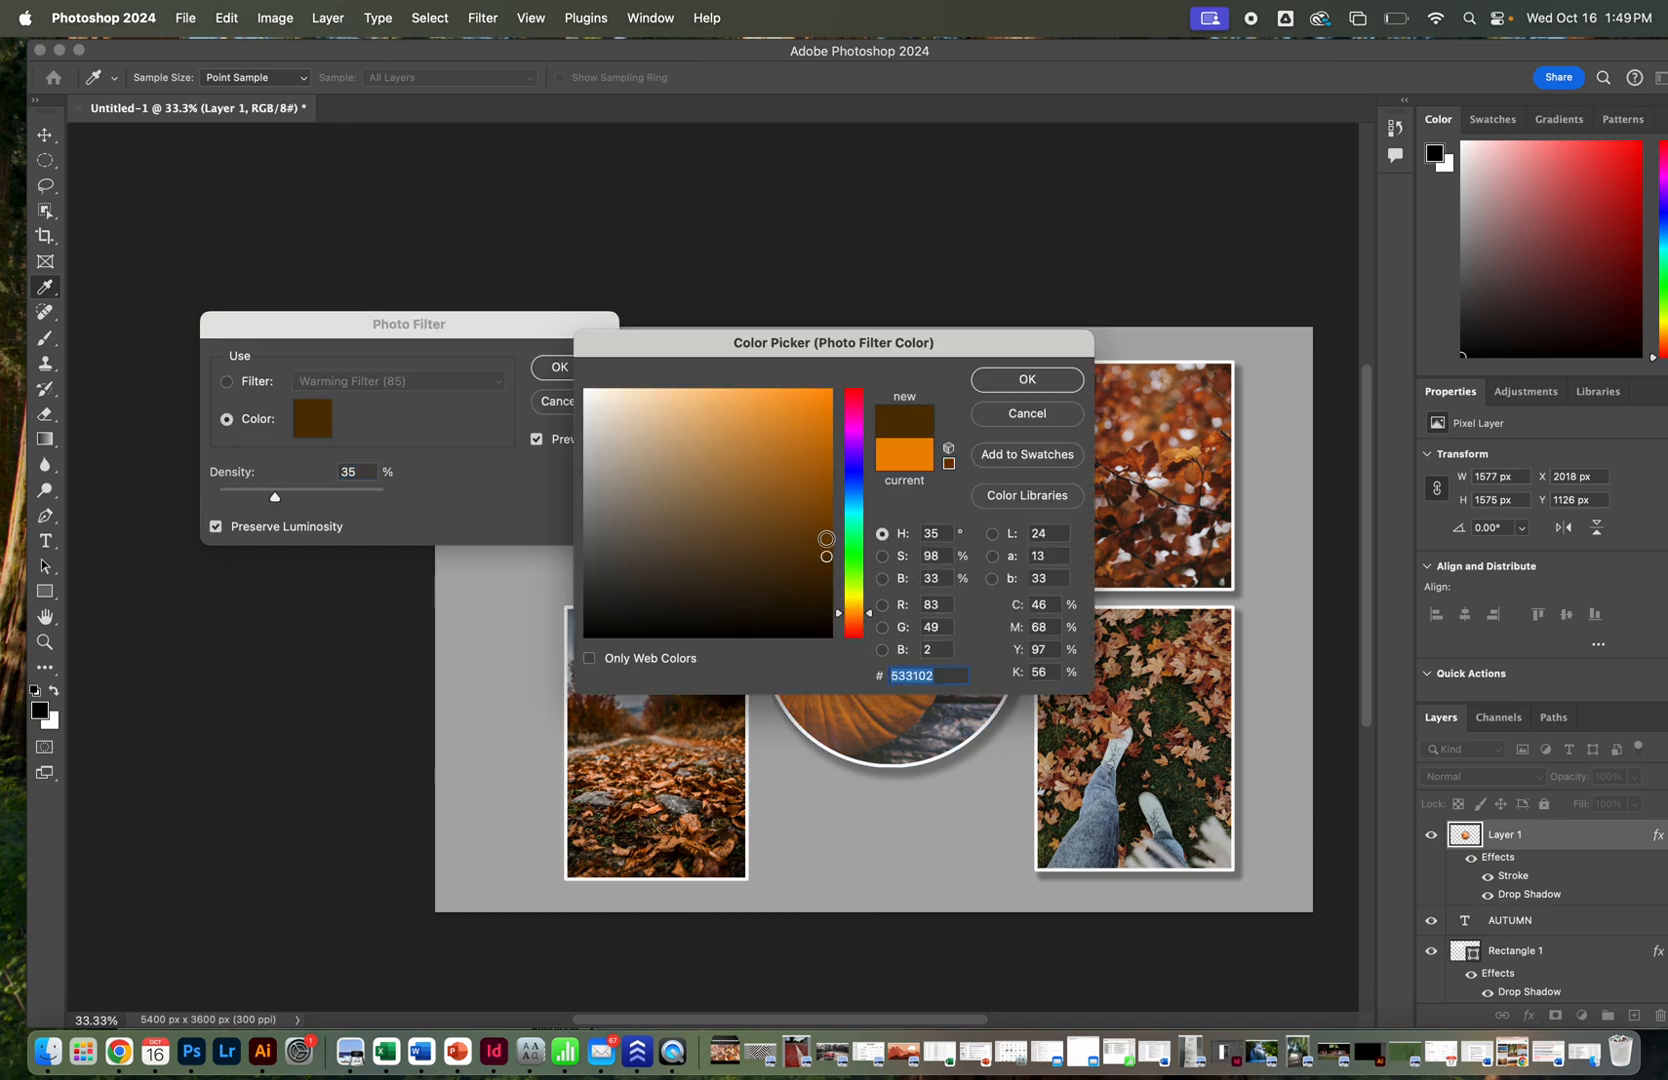
click(1028, 380)
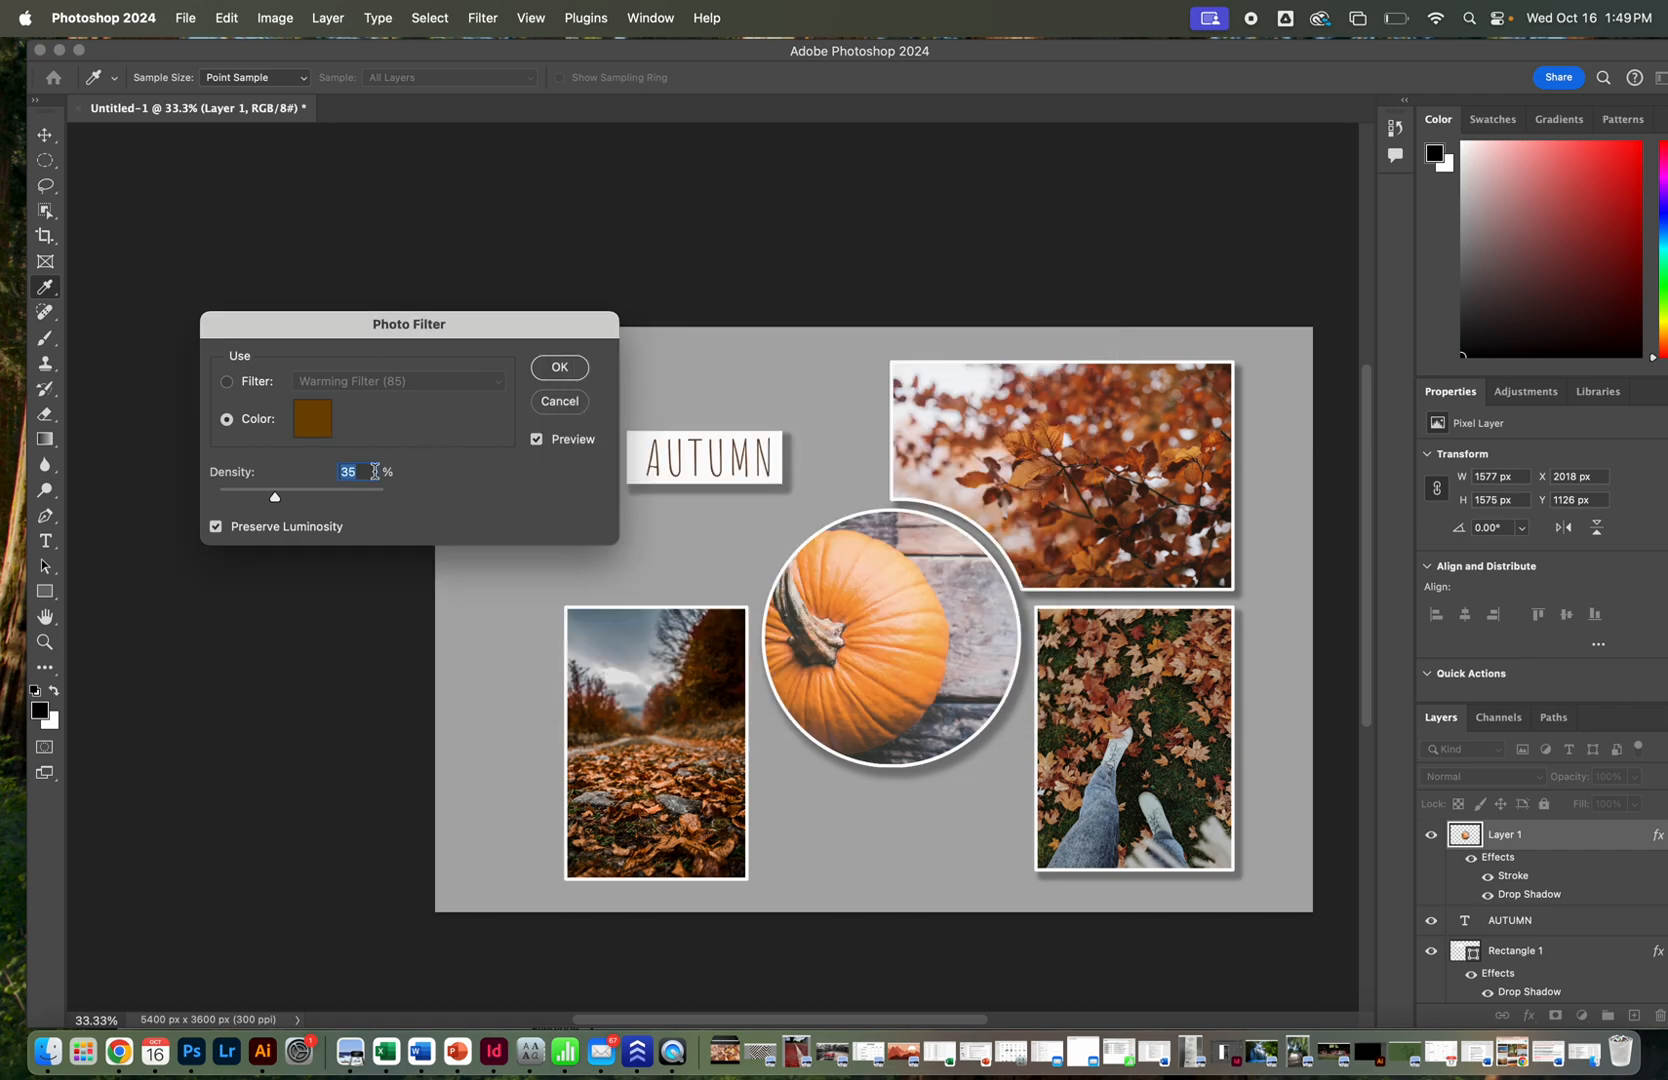
Raise the brown filter's density strongly, easing back slightly from 96%, and apply it to the pumpkin photo.
click(339, 496)
drag(344, 499, 378, 494)
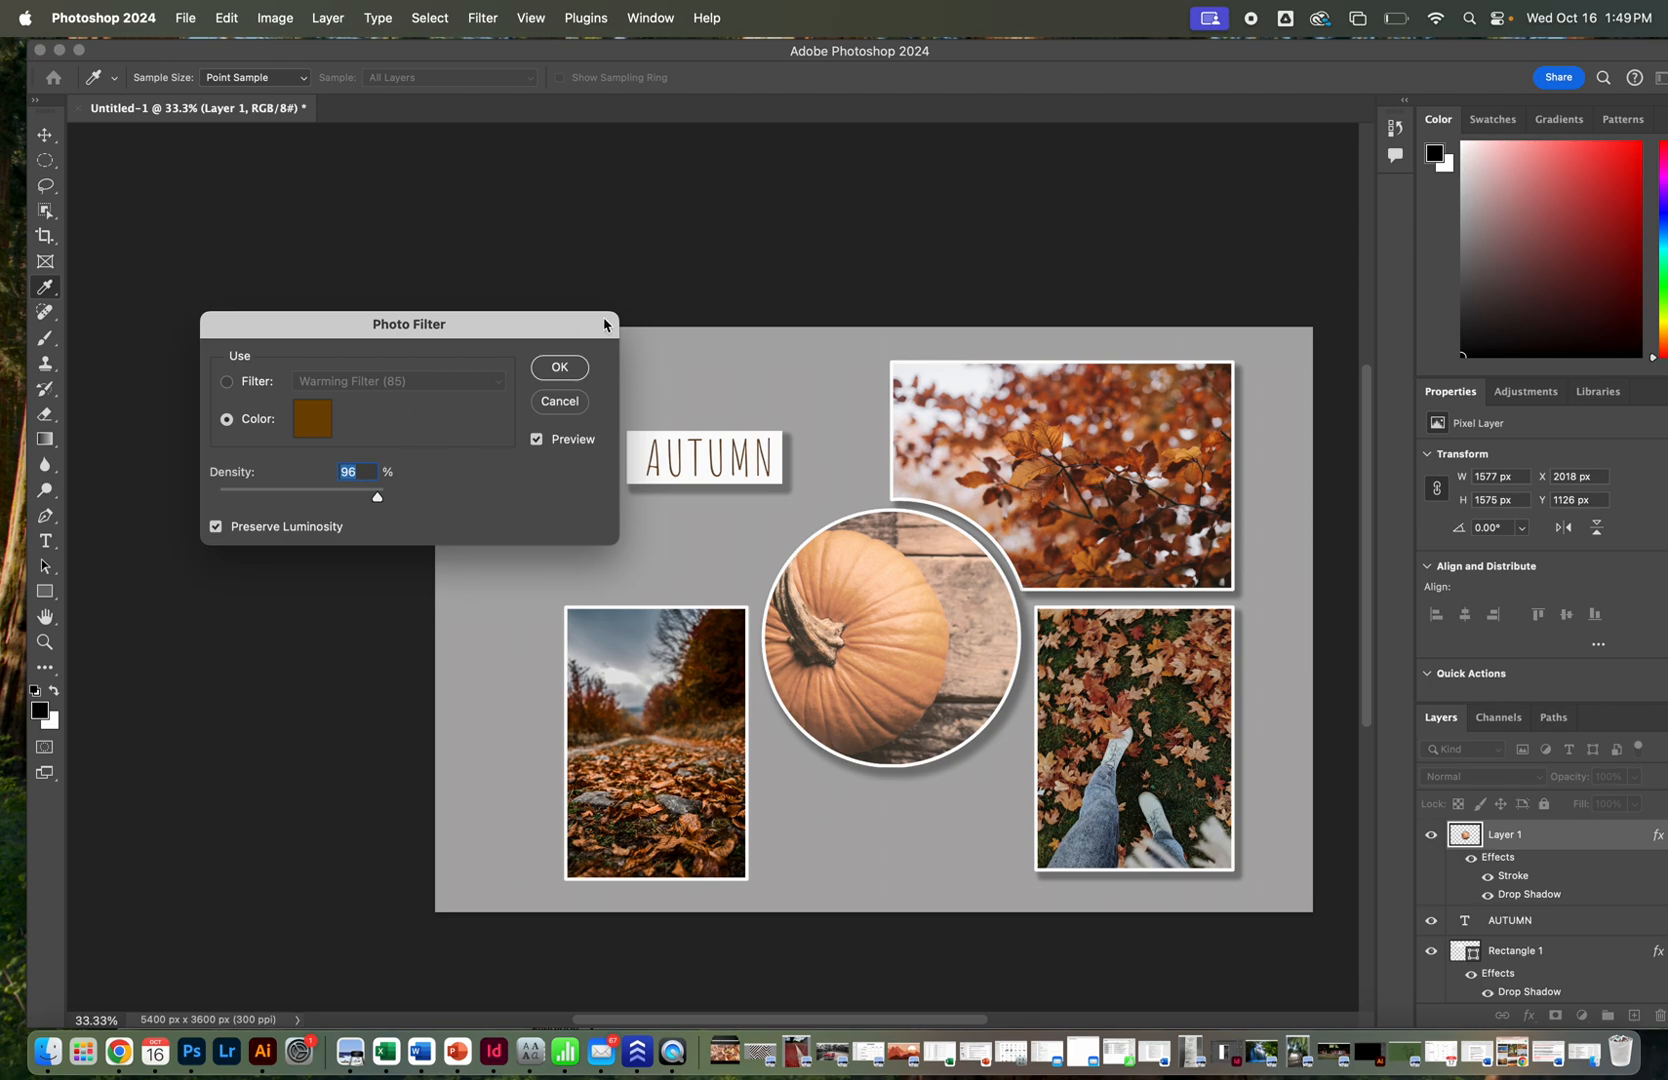
drag(377, 497, 359, 500)
click(541, 372)
key(v)
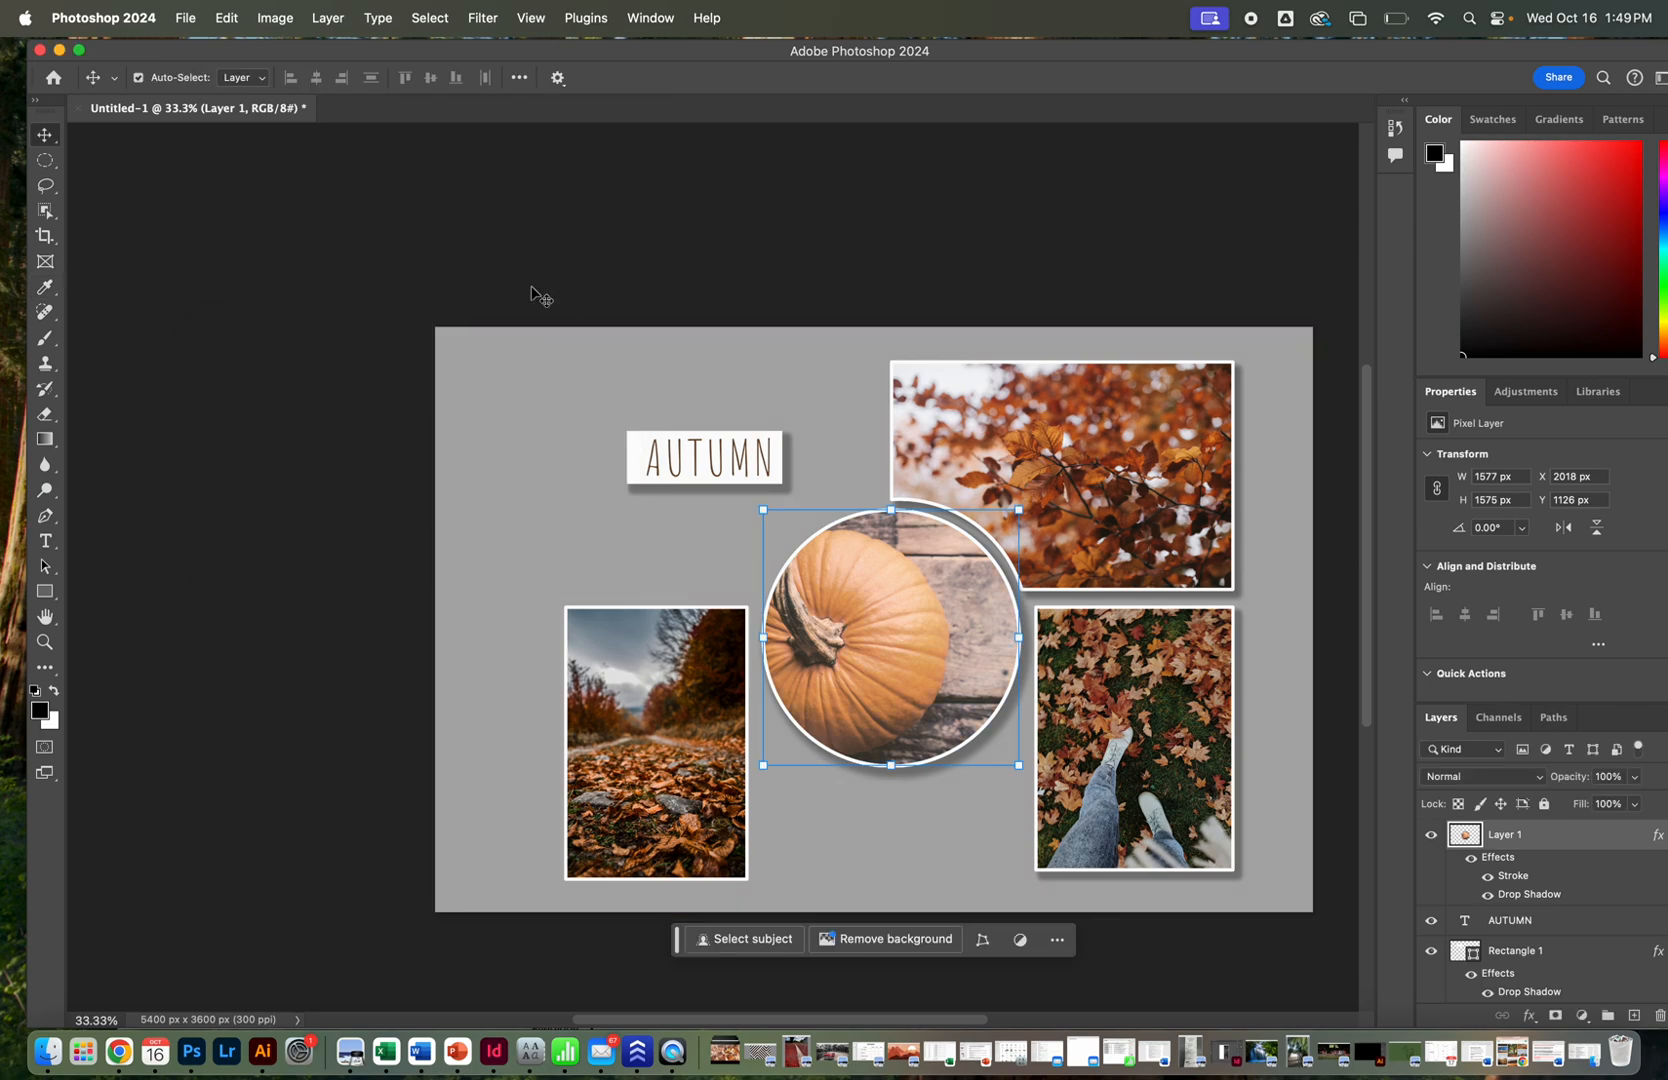
Set the pumpkin photo's brightness to -32 and its contrast to 59.
click(286, 12)
mouse_move(300, 80)
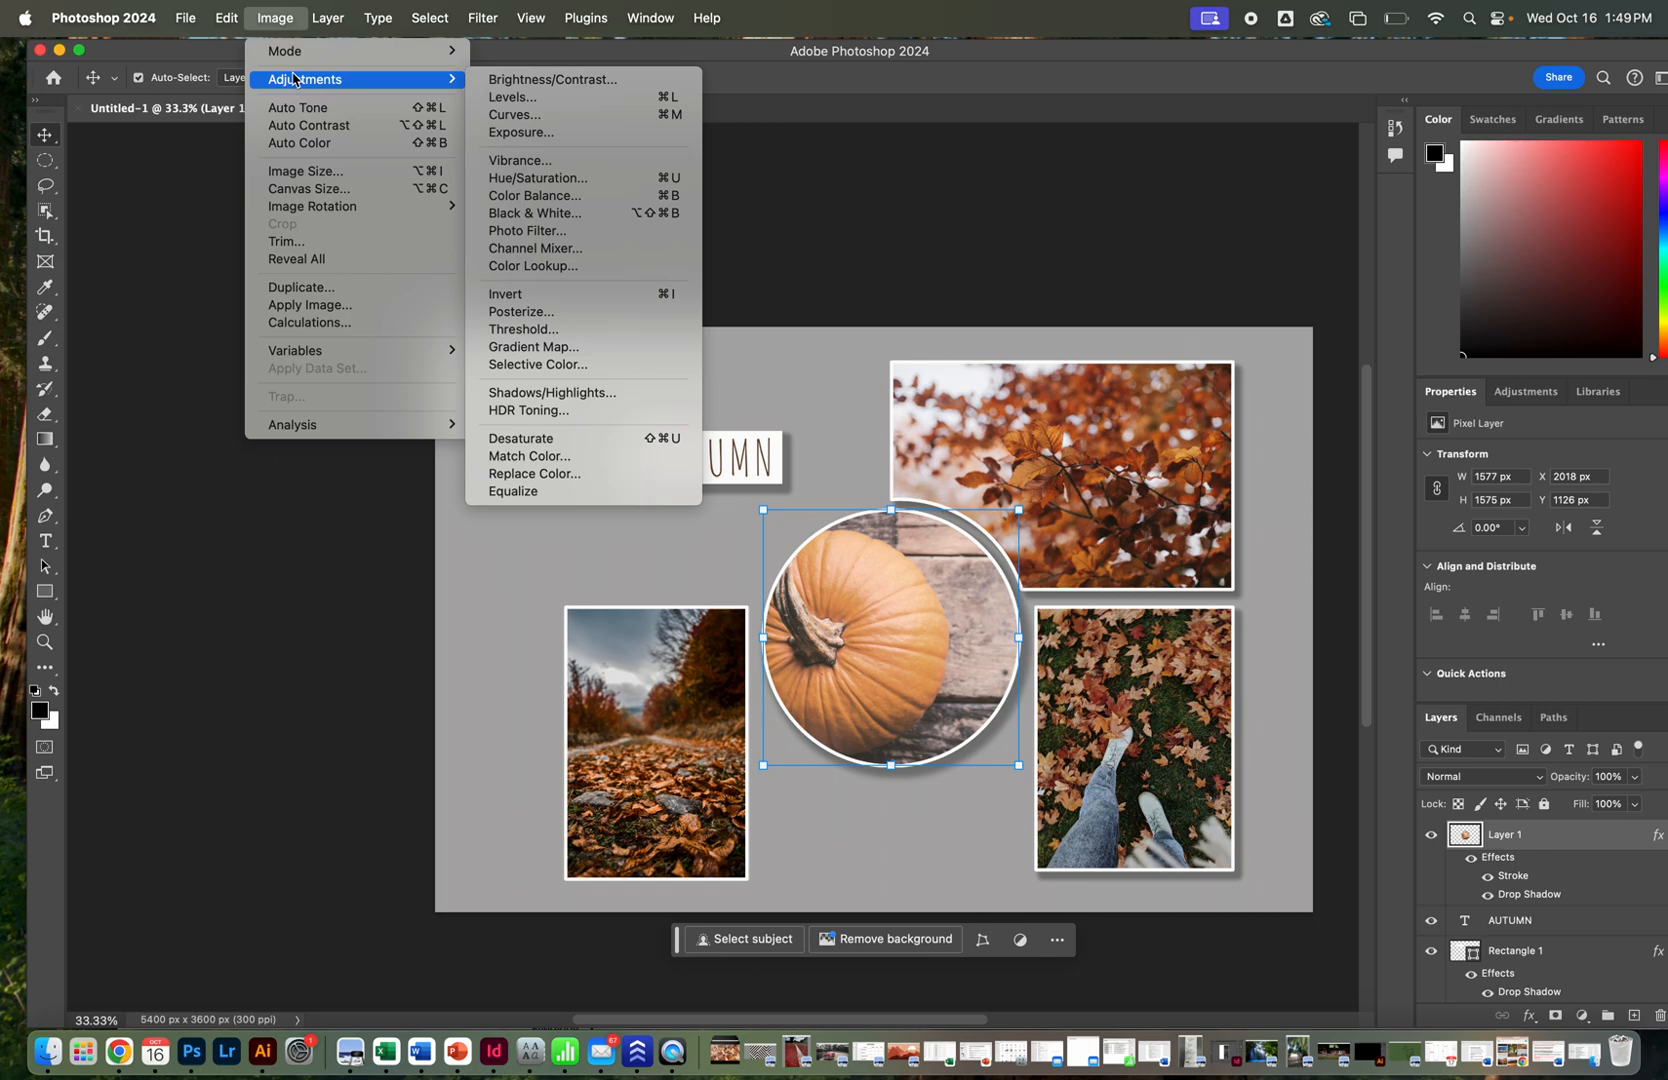
click(568, 91)
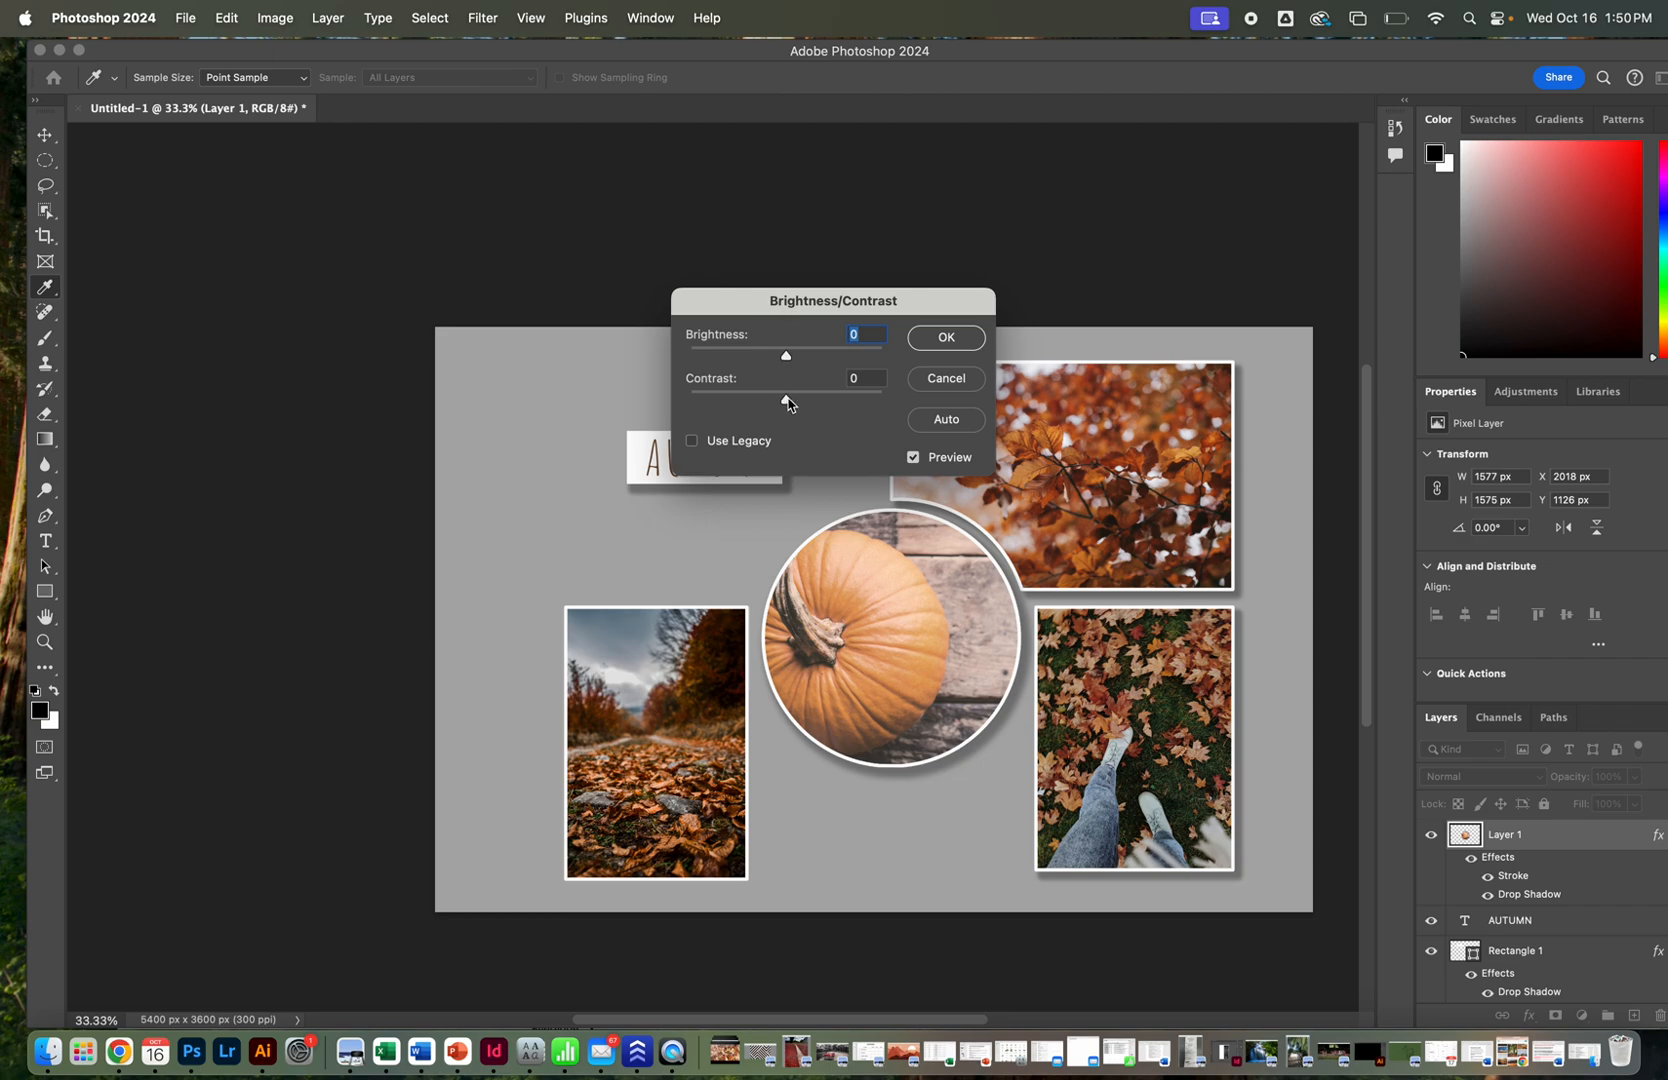
drag(789, 403, 763, 358)
key(Tab)
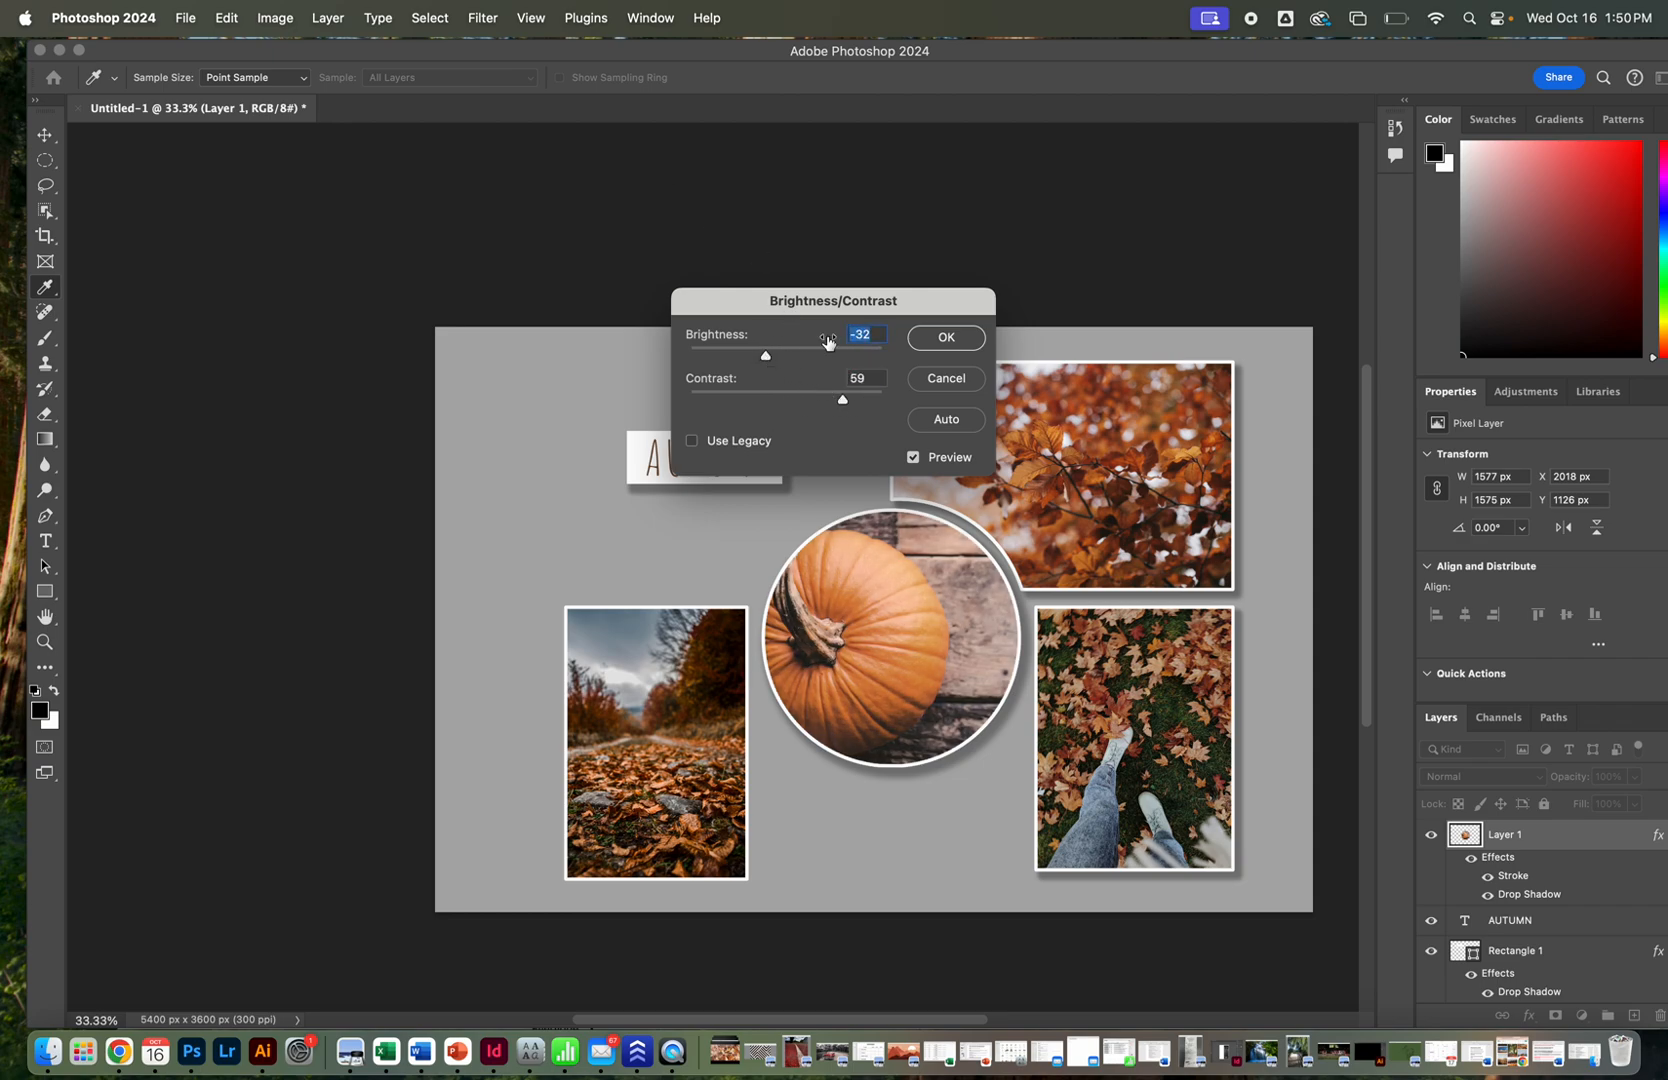
click(946, 338)
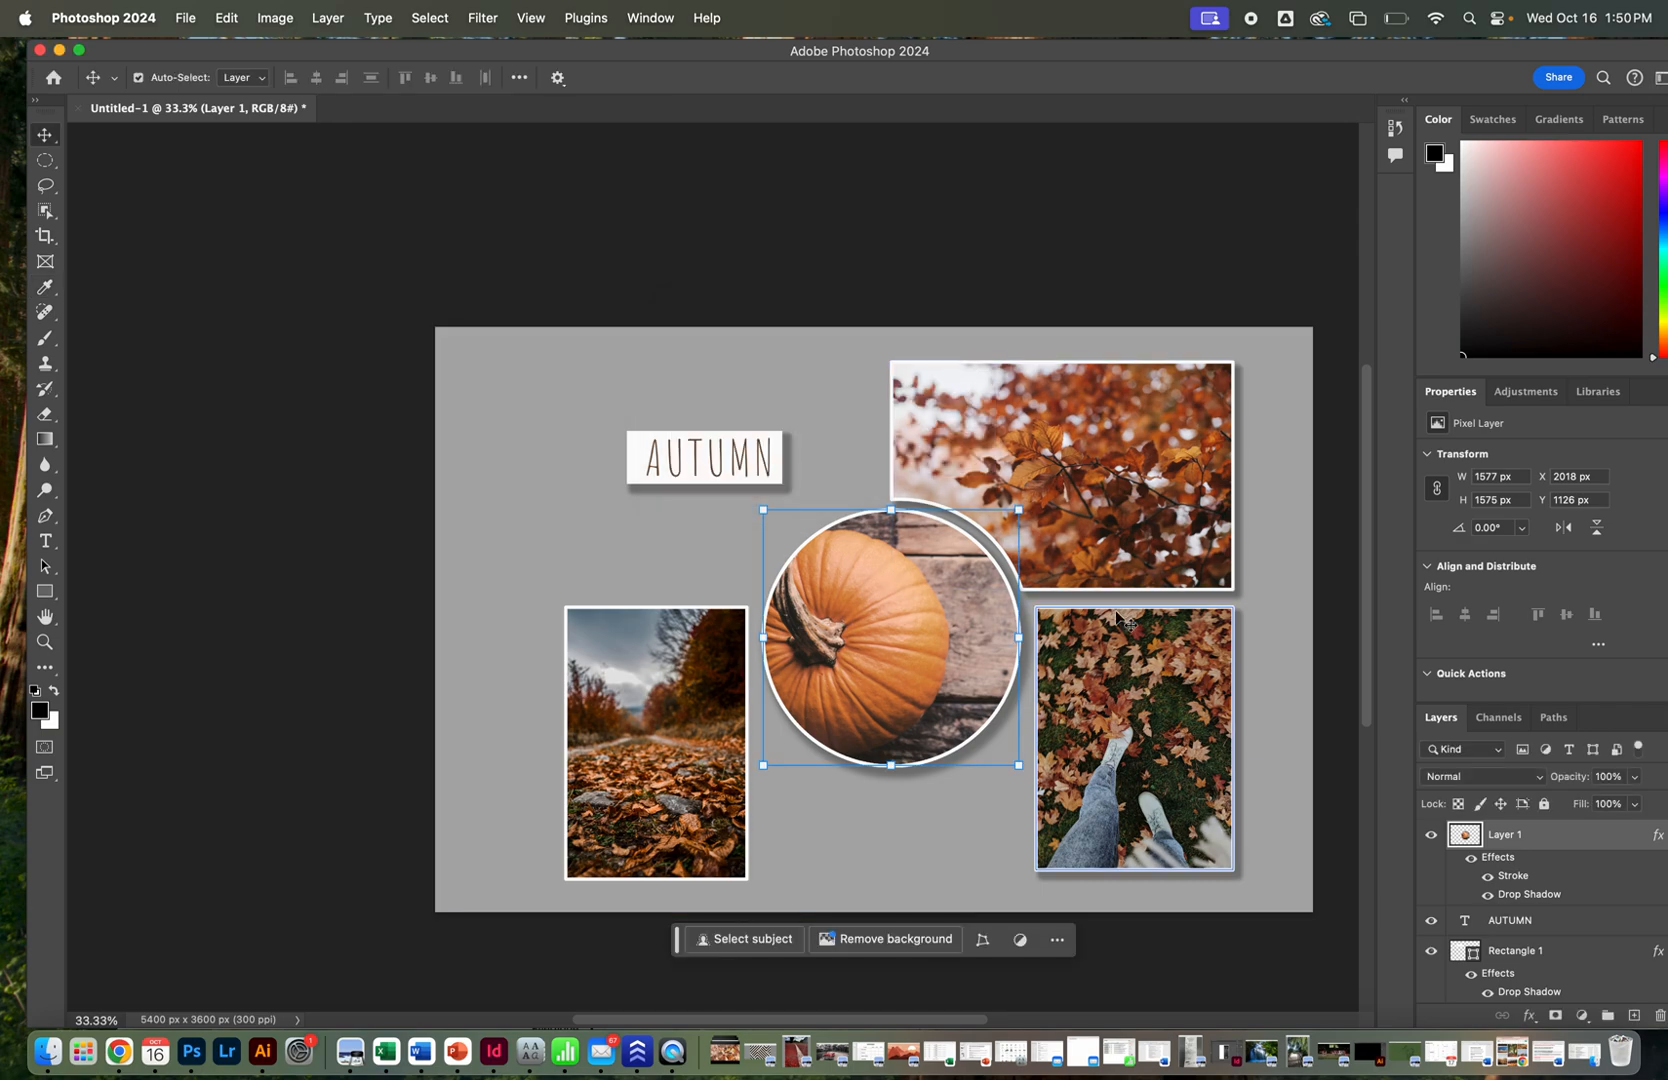
Start a Photo Filter adjustment on the orange leaves branch photo (FALL 3) and set its density to 59%.
click(1142, 529)
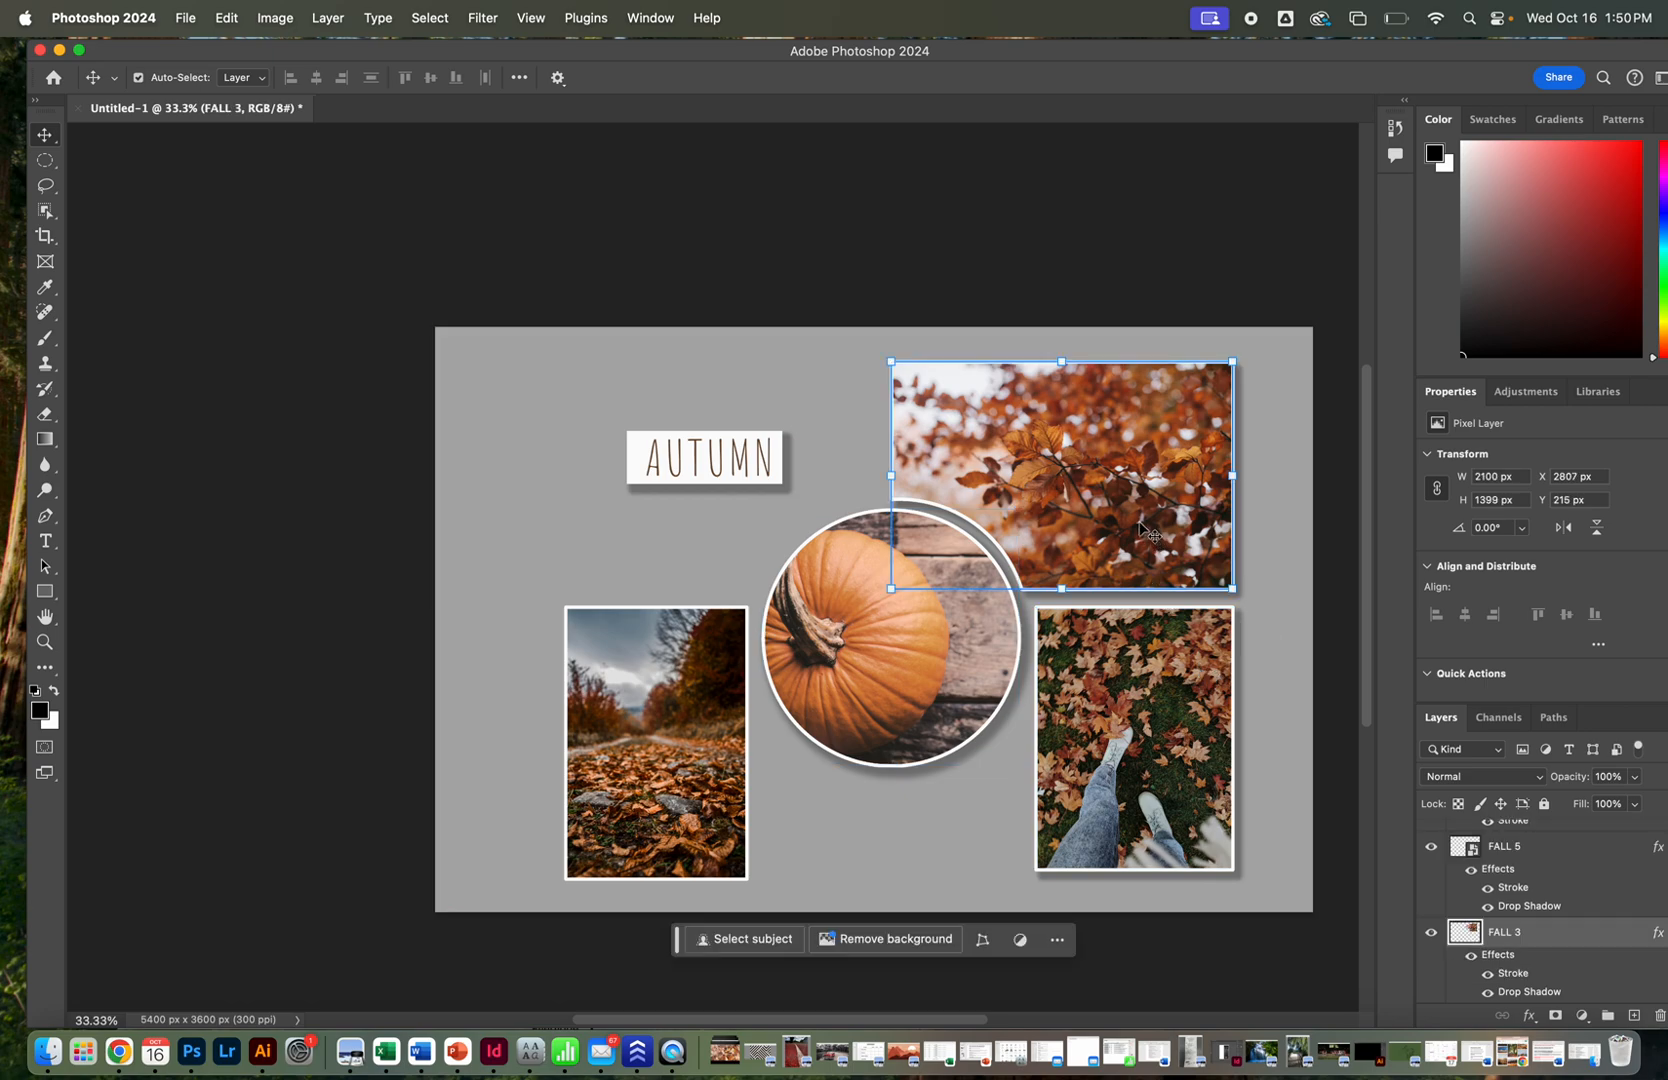
click(281, 14)
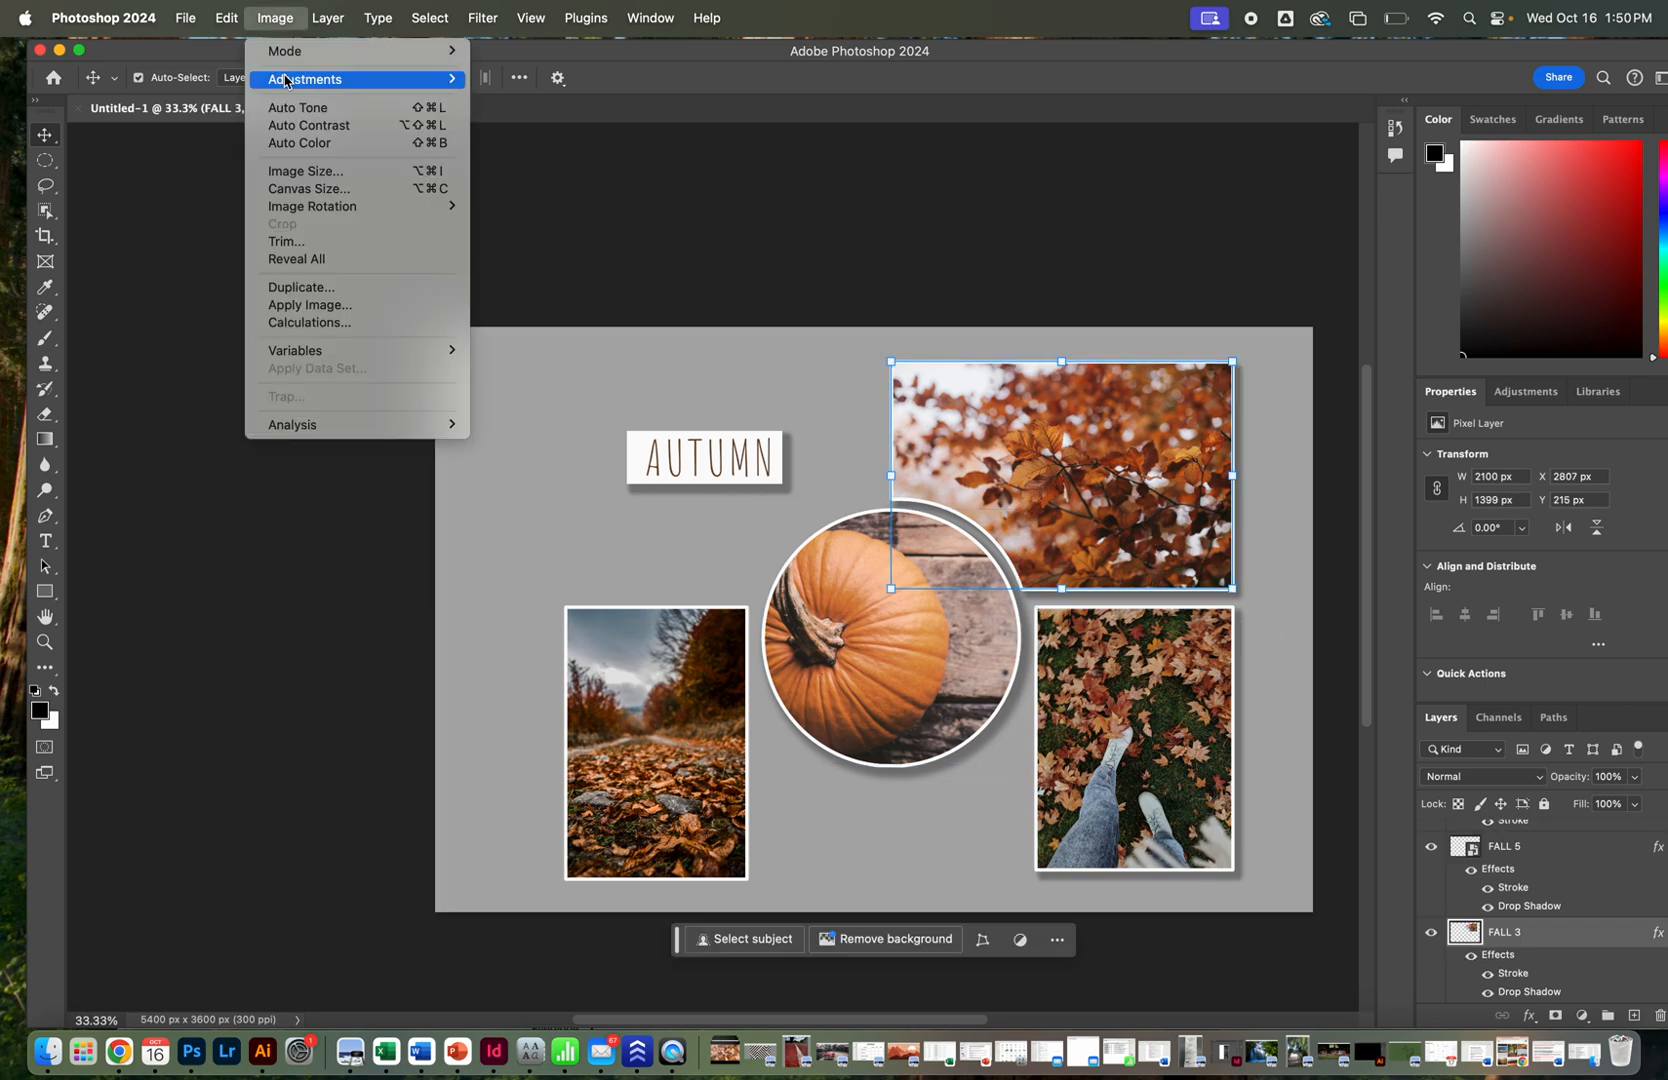
mouse_move(300, 79)
click(538, 240)
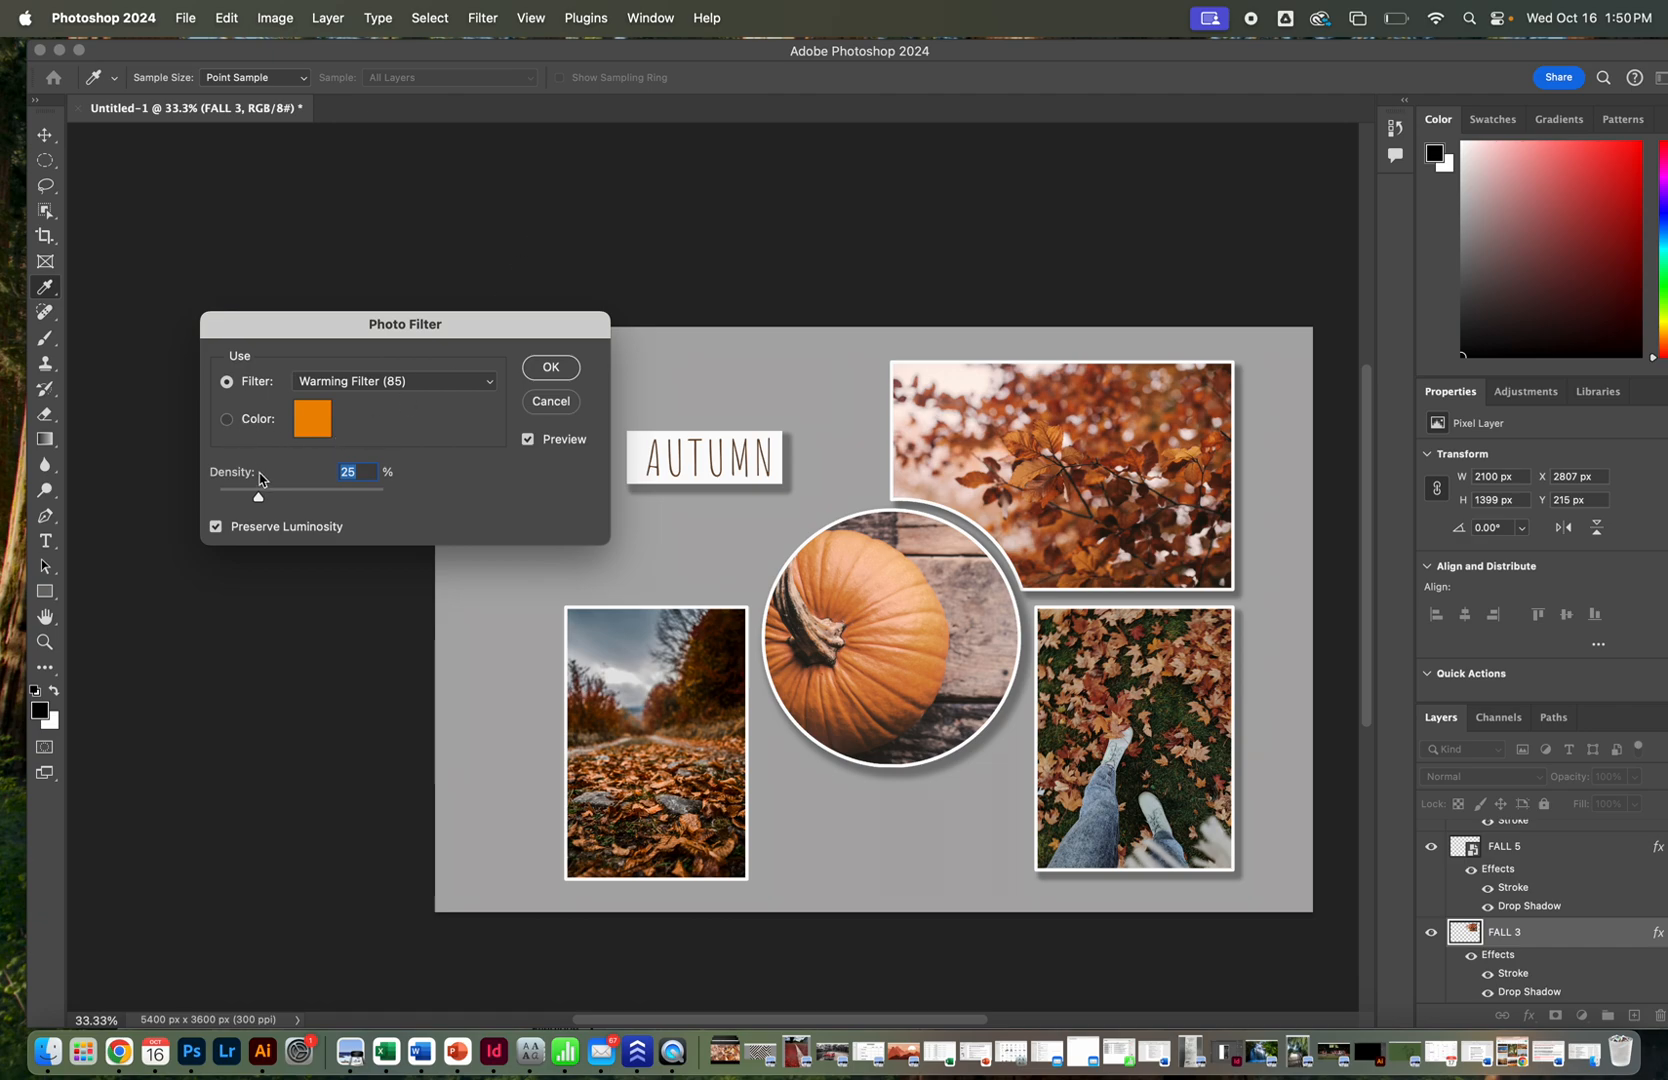
drag(261, 499, 317, 500)
Try Warming Filter (81) on the branch photo, settle on Warming Filter (LBA) and apply it.
click(484, 381)
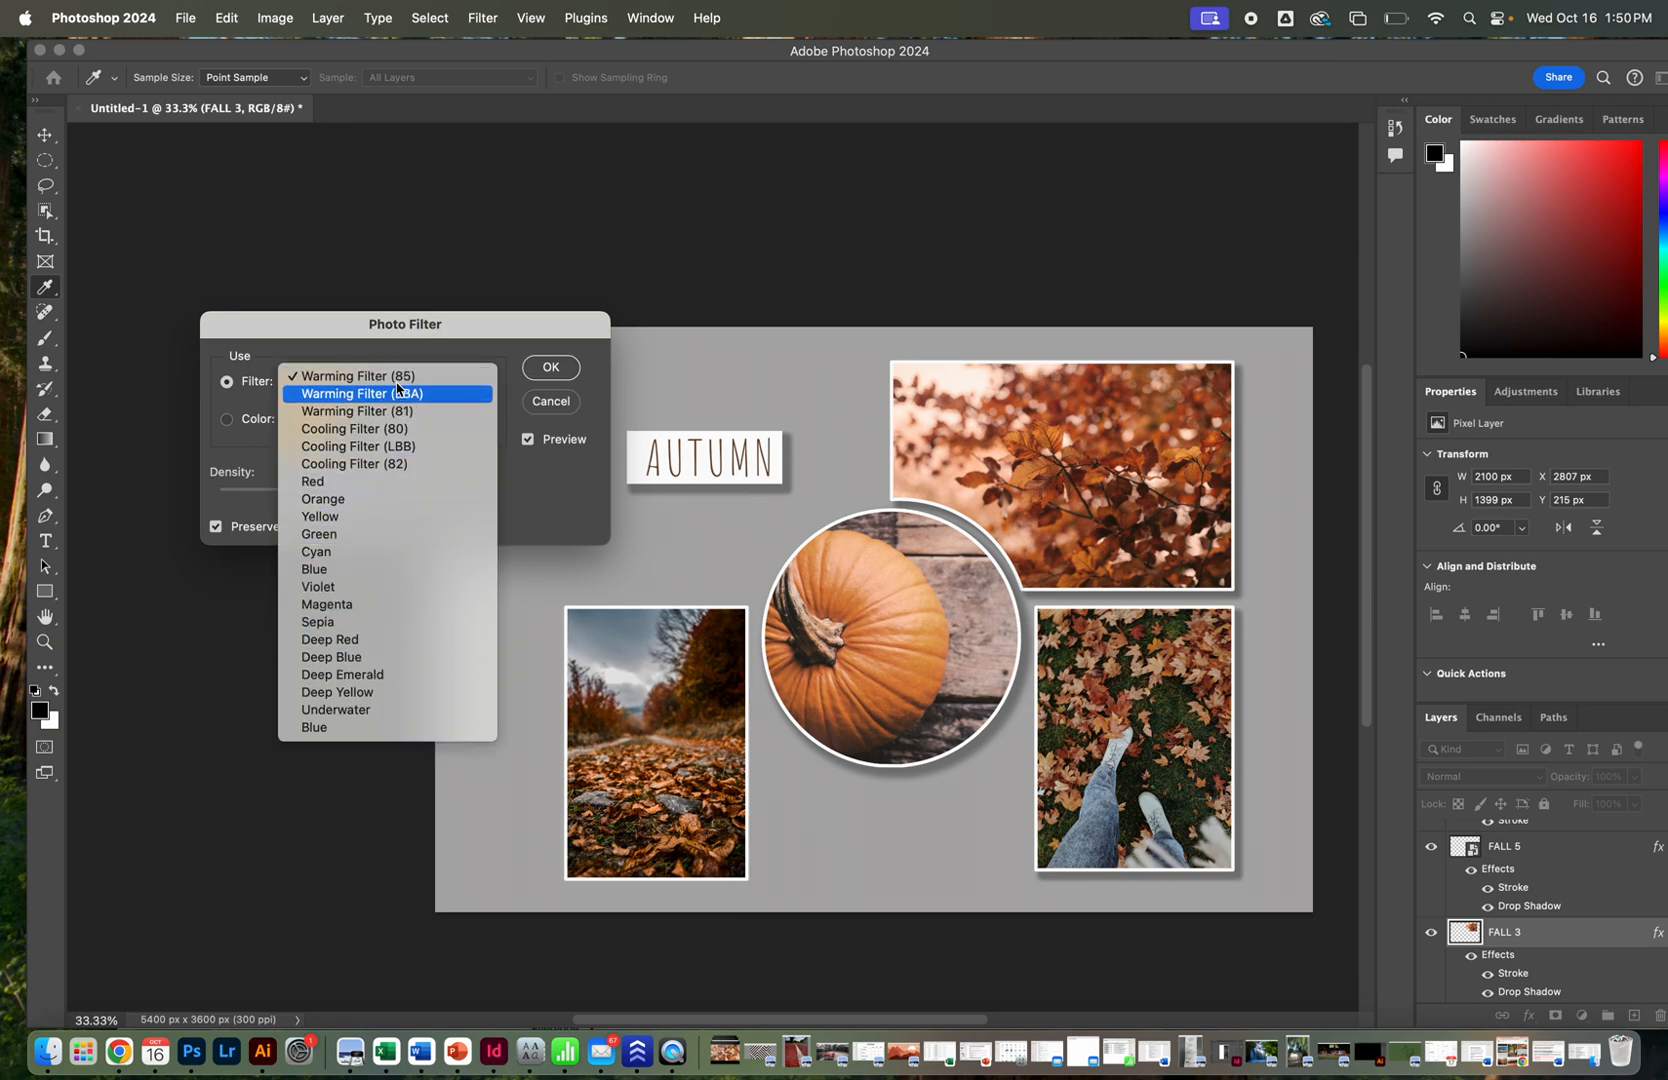
click(388, 411)
click(437, 385)
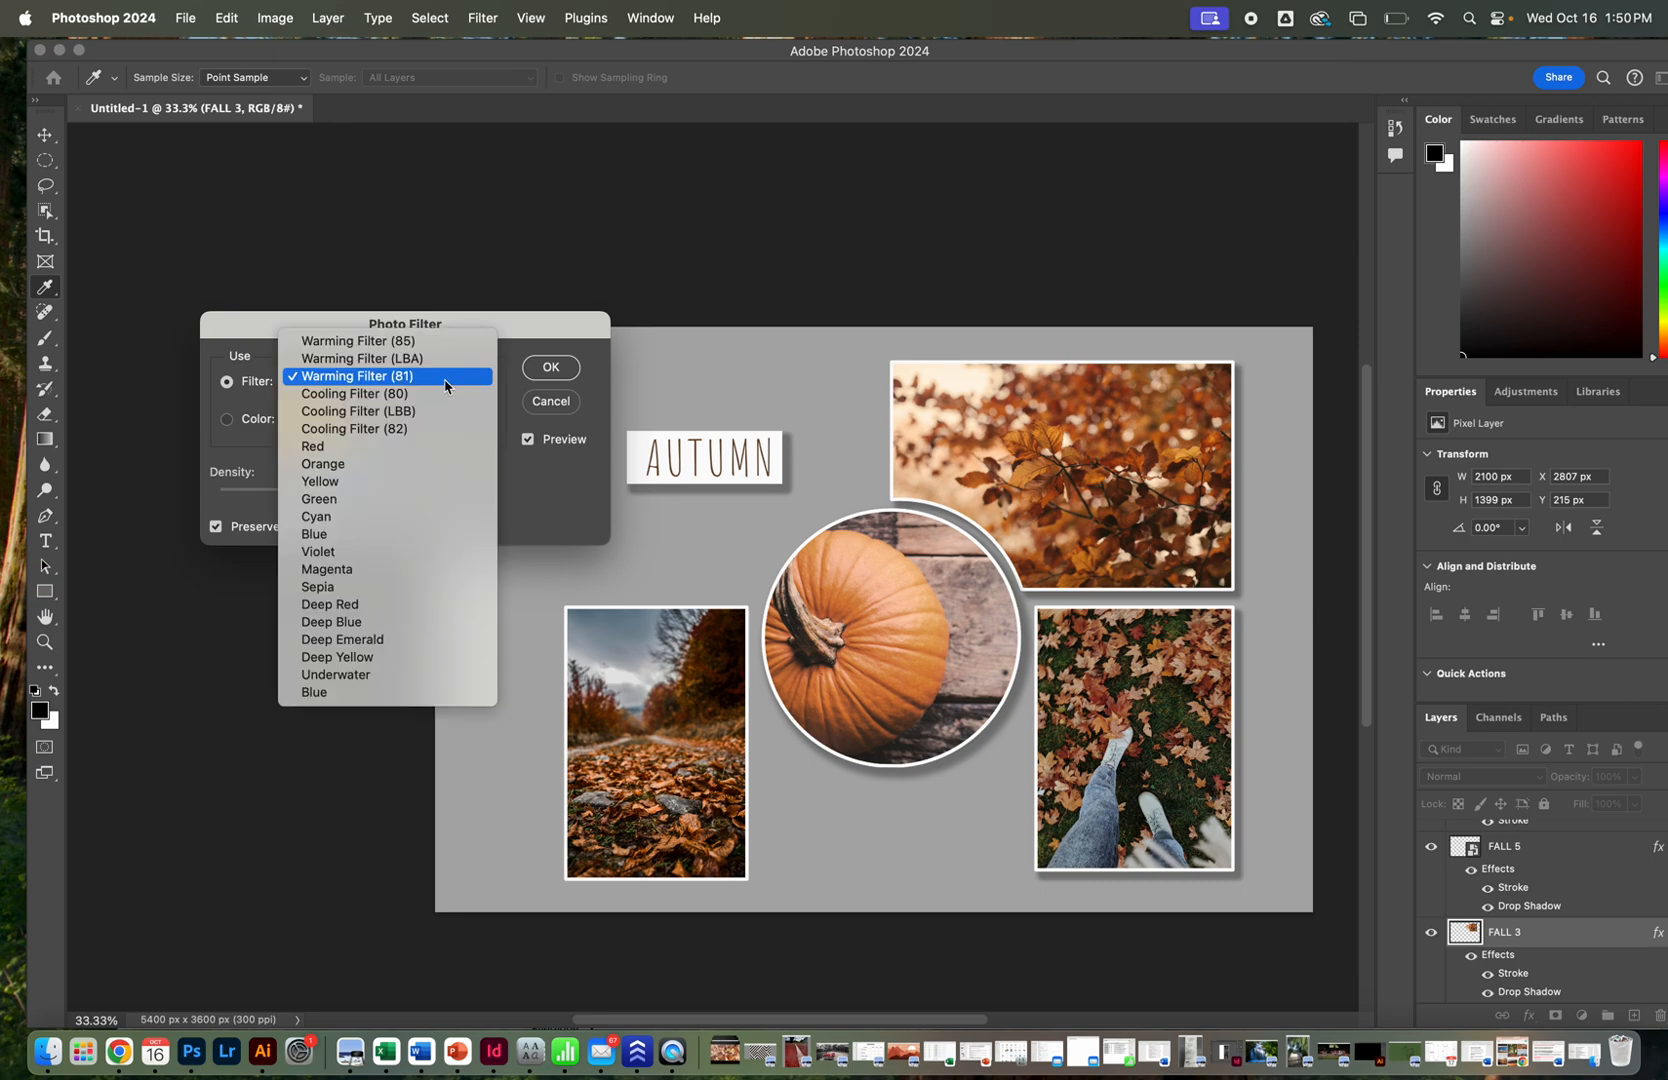
click(434, 363)
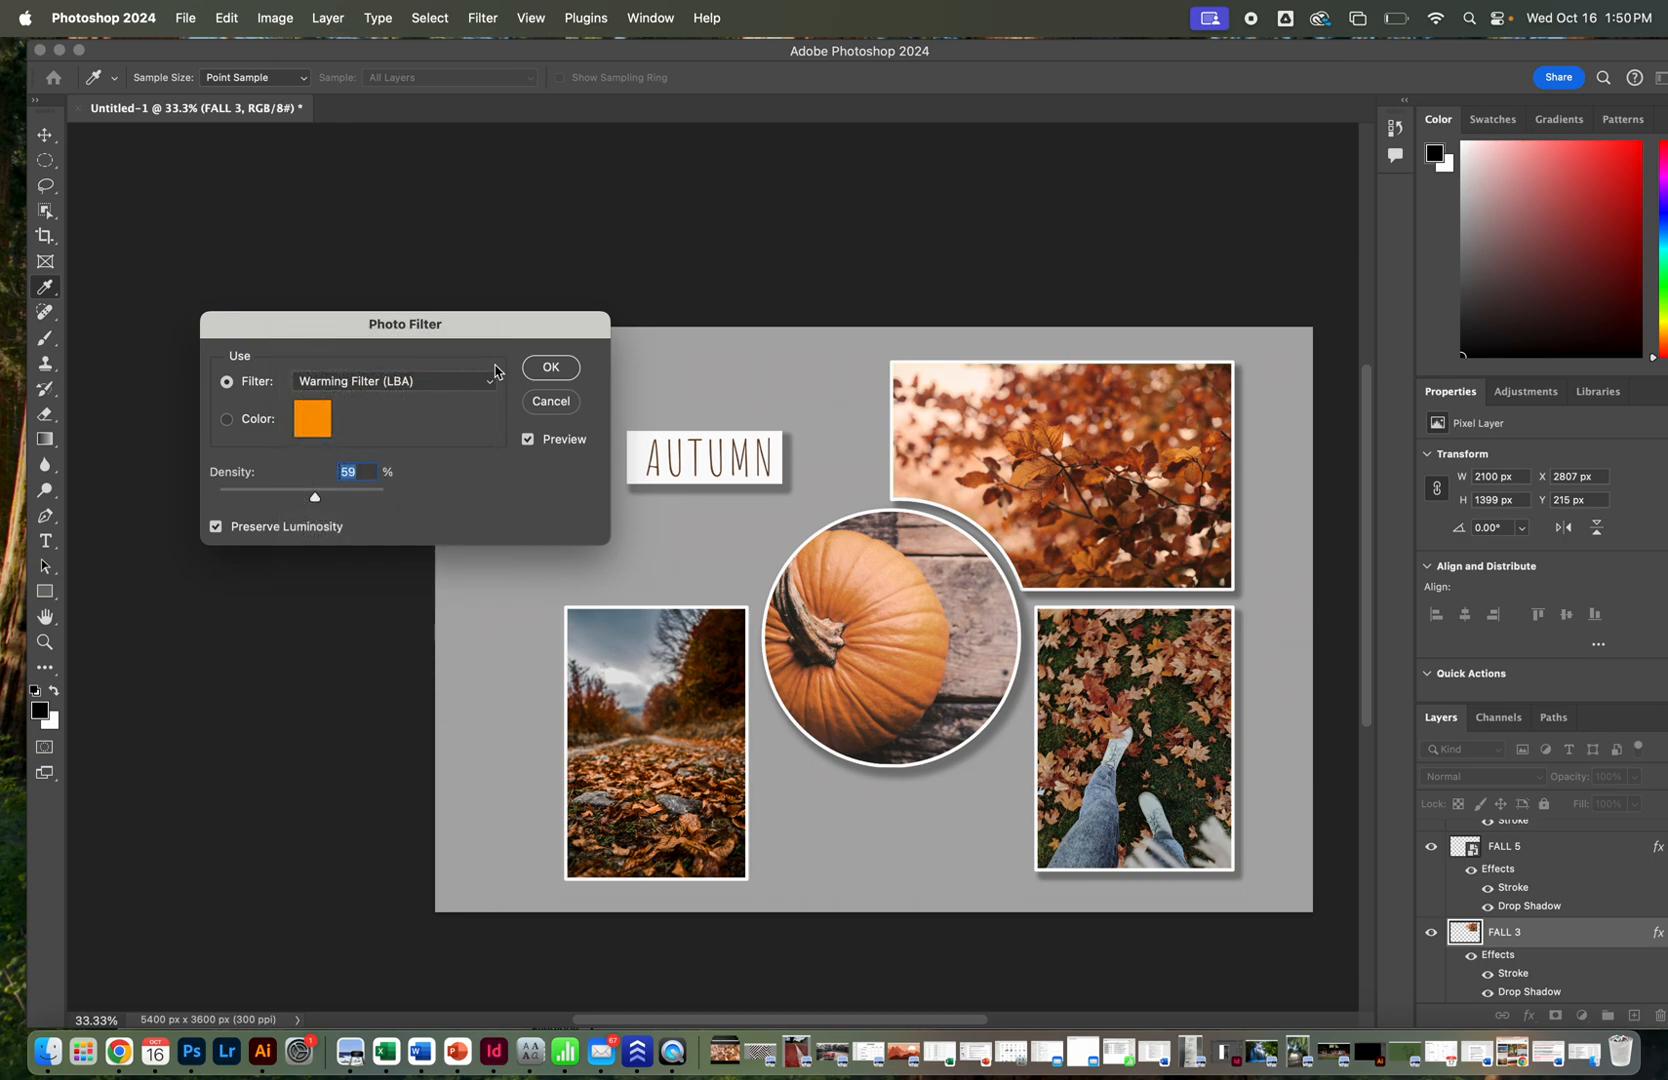
click(566, 367)
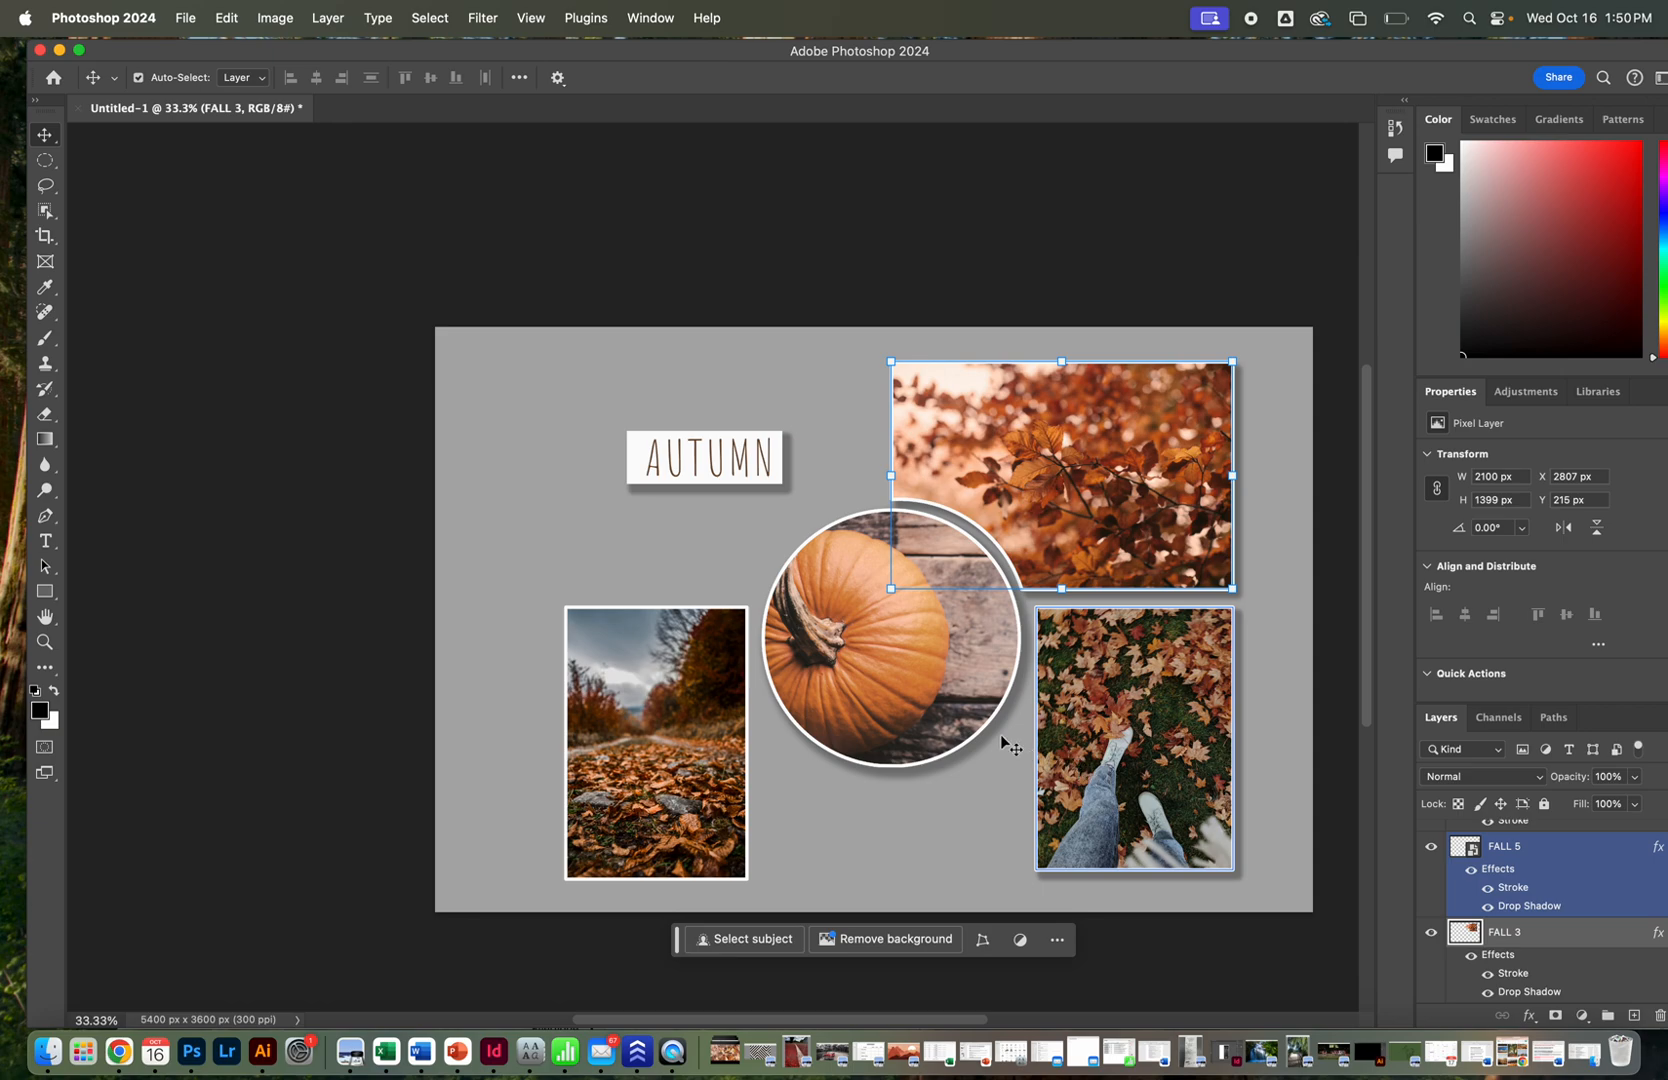
click(1066, 745)
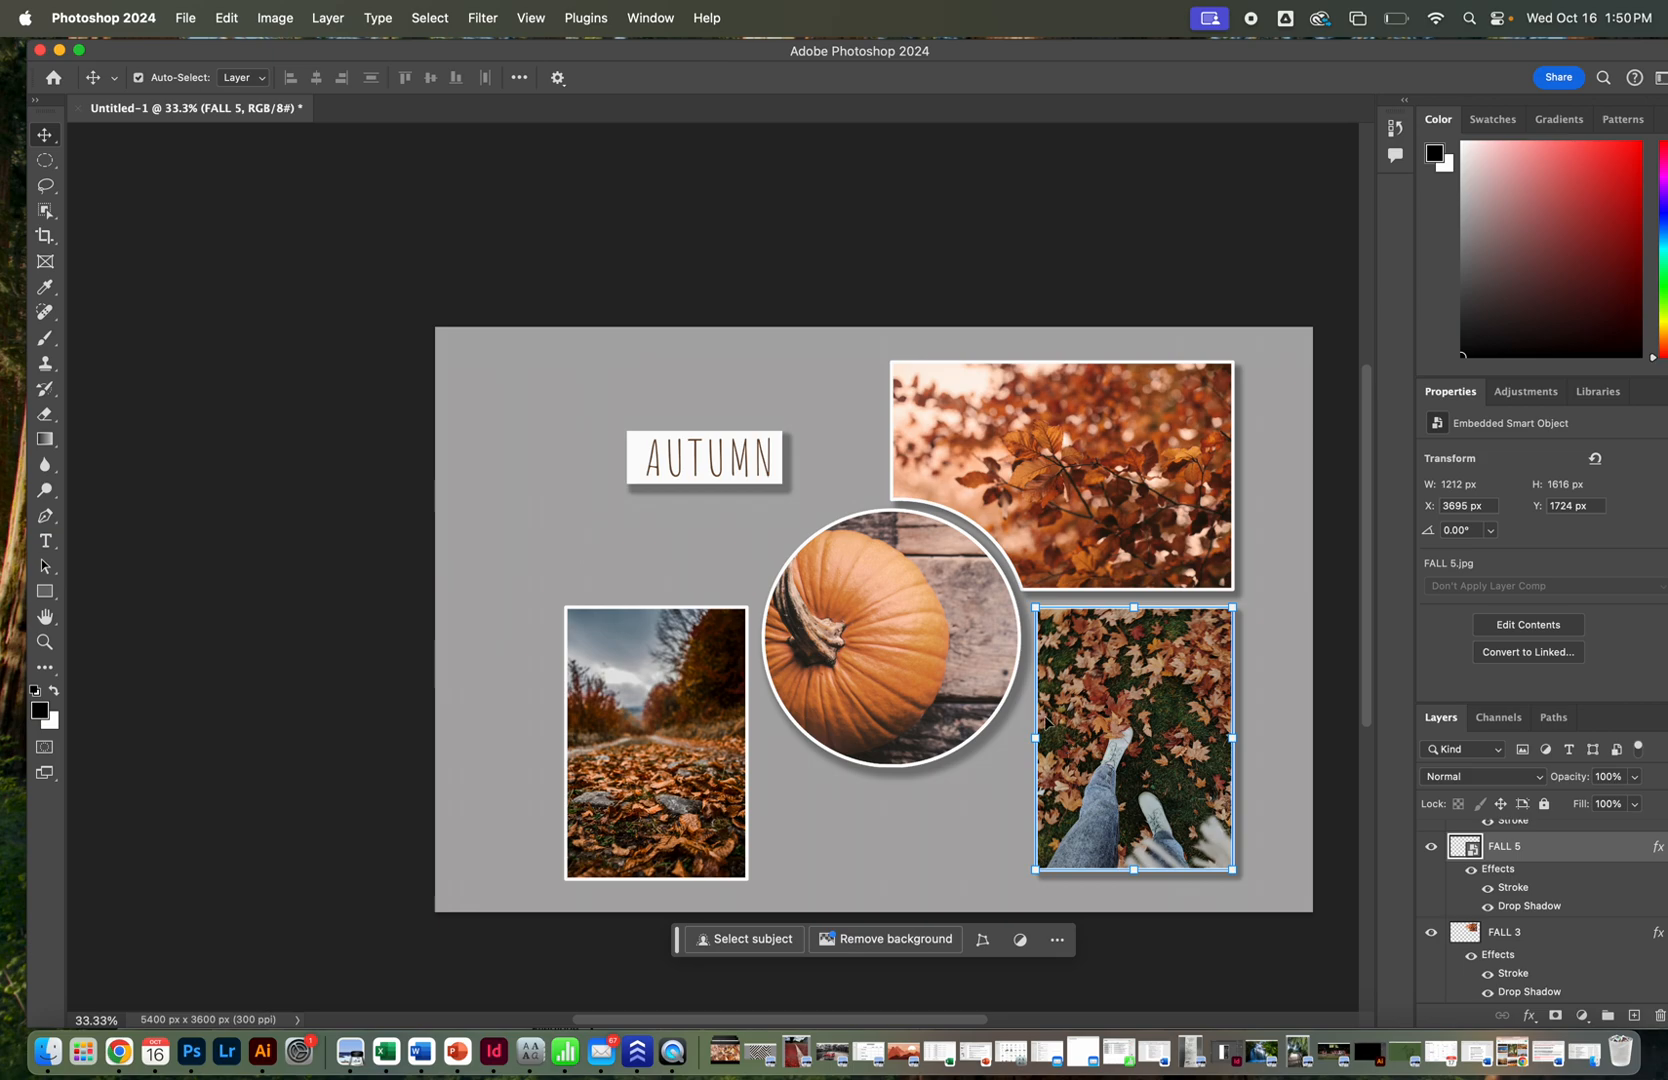
click(46, 160)
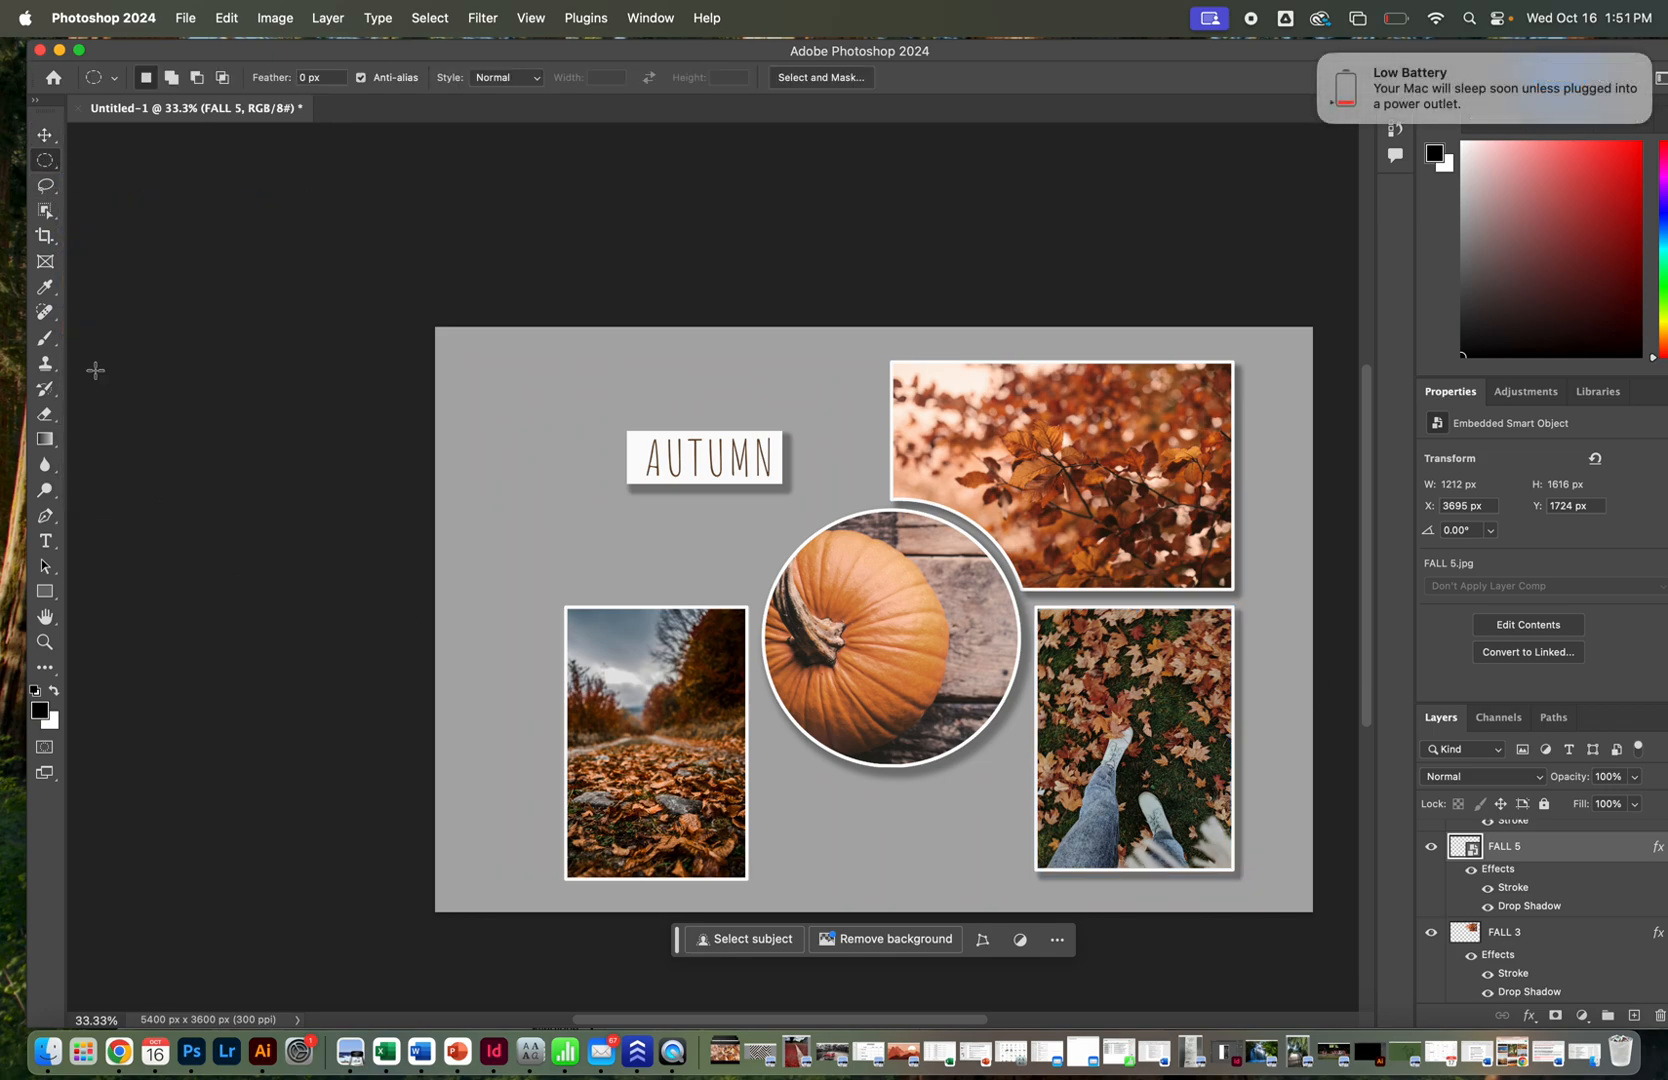
click(45, 134)
Draw a freeform Lasso selection around the middle of the leaf-covered path photo (FALL 1), replacing a first trial outline.
click(690, 660)
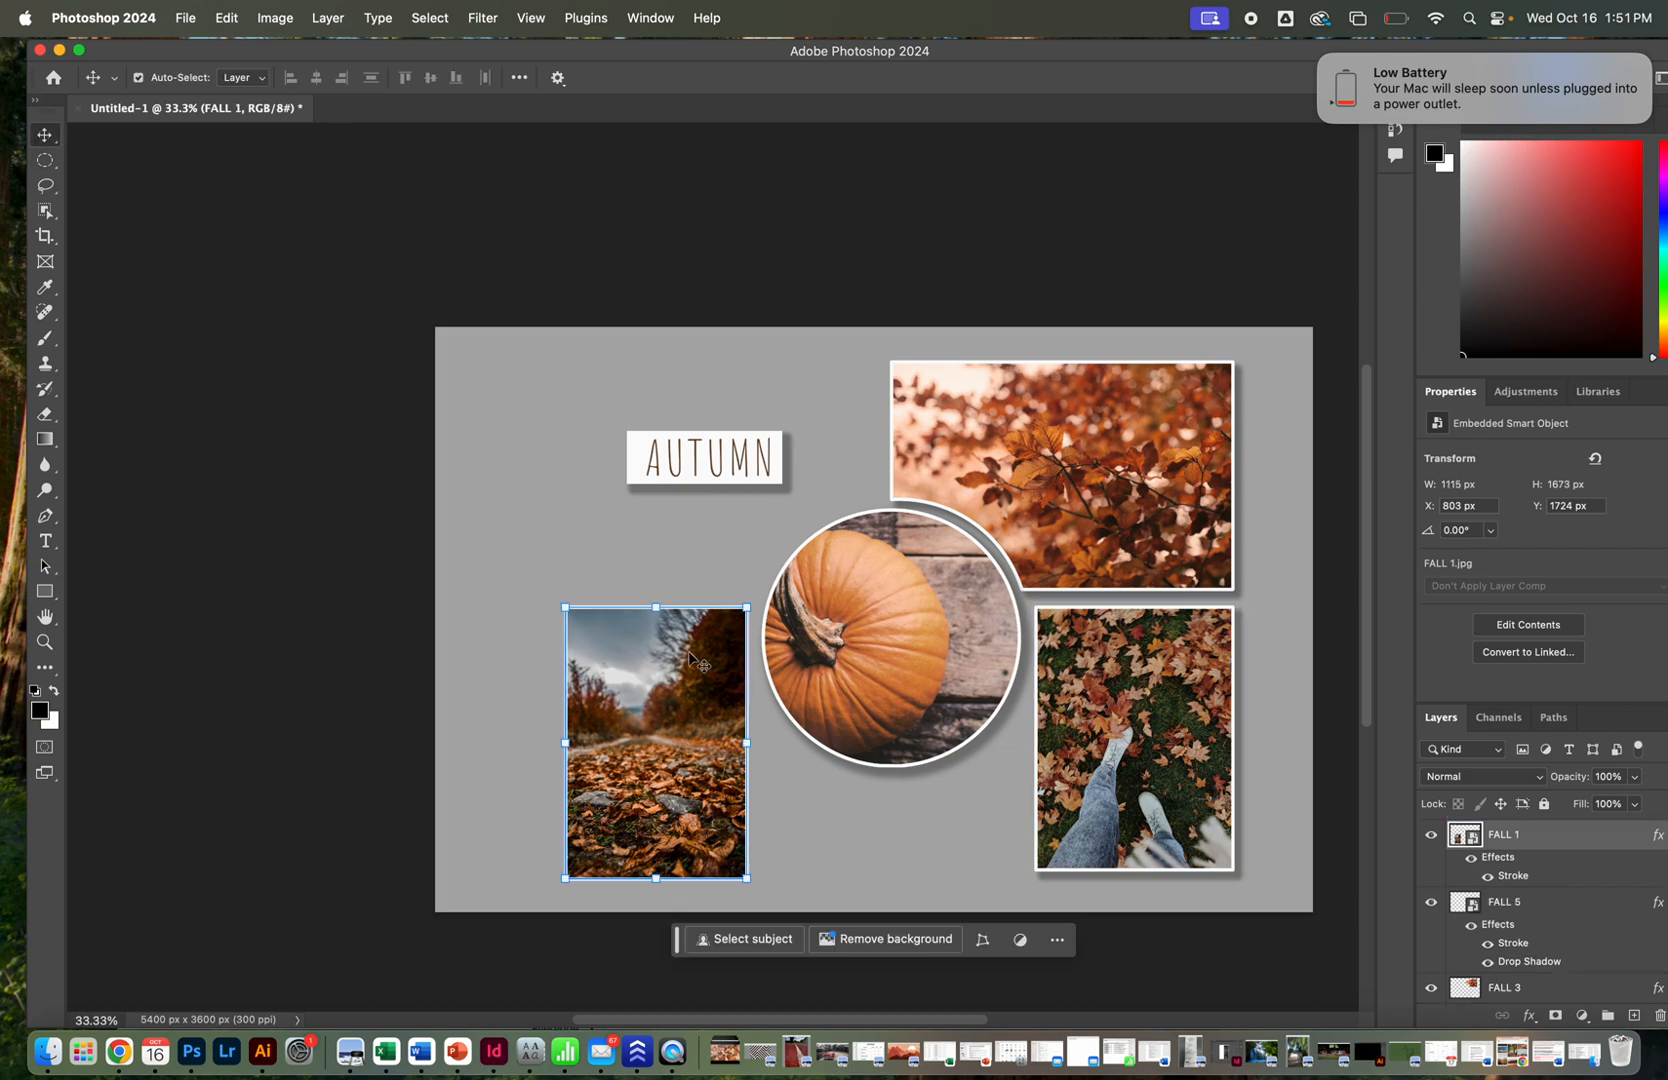
scroll(690, 660, up, 5)
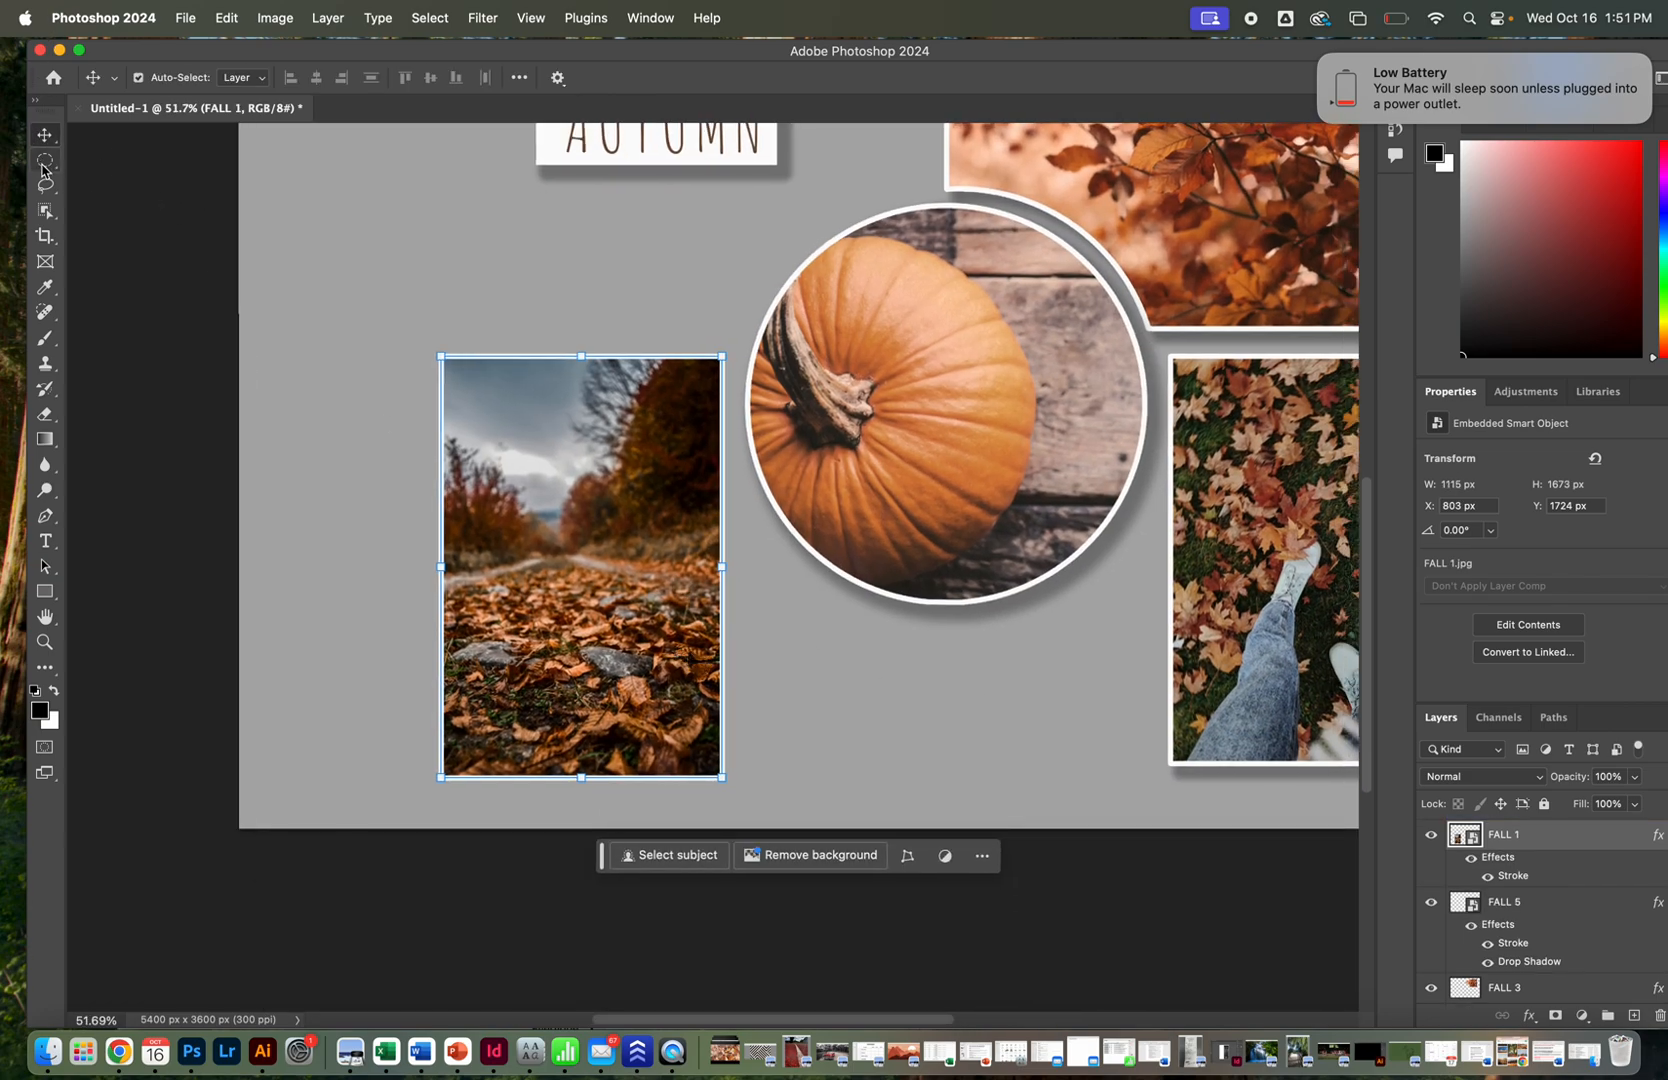
click(45, 186)
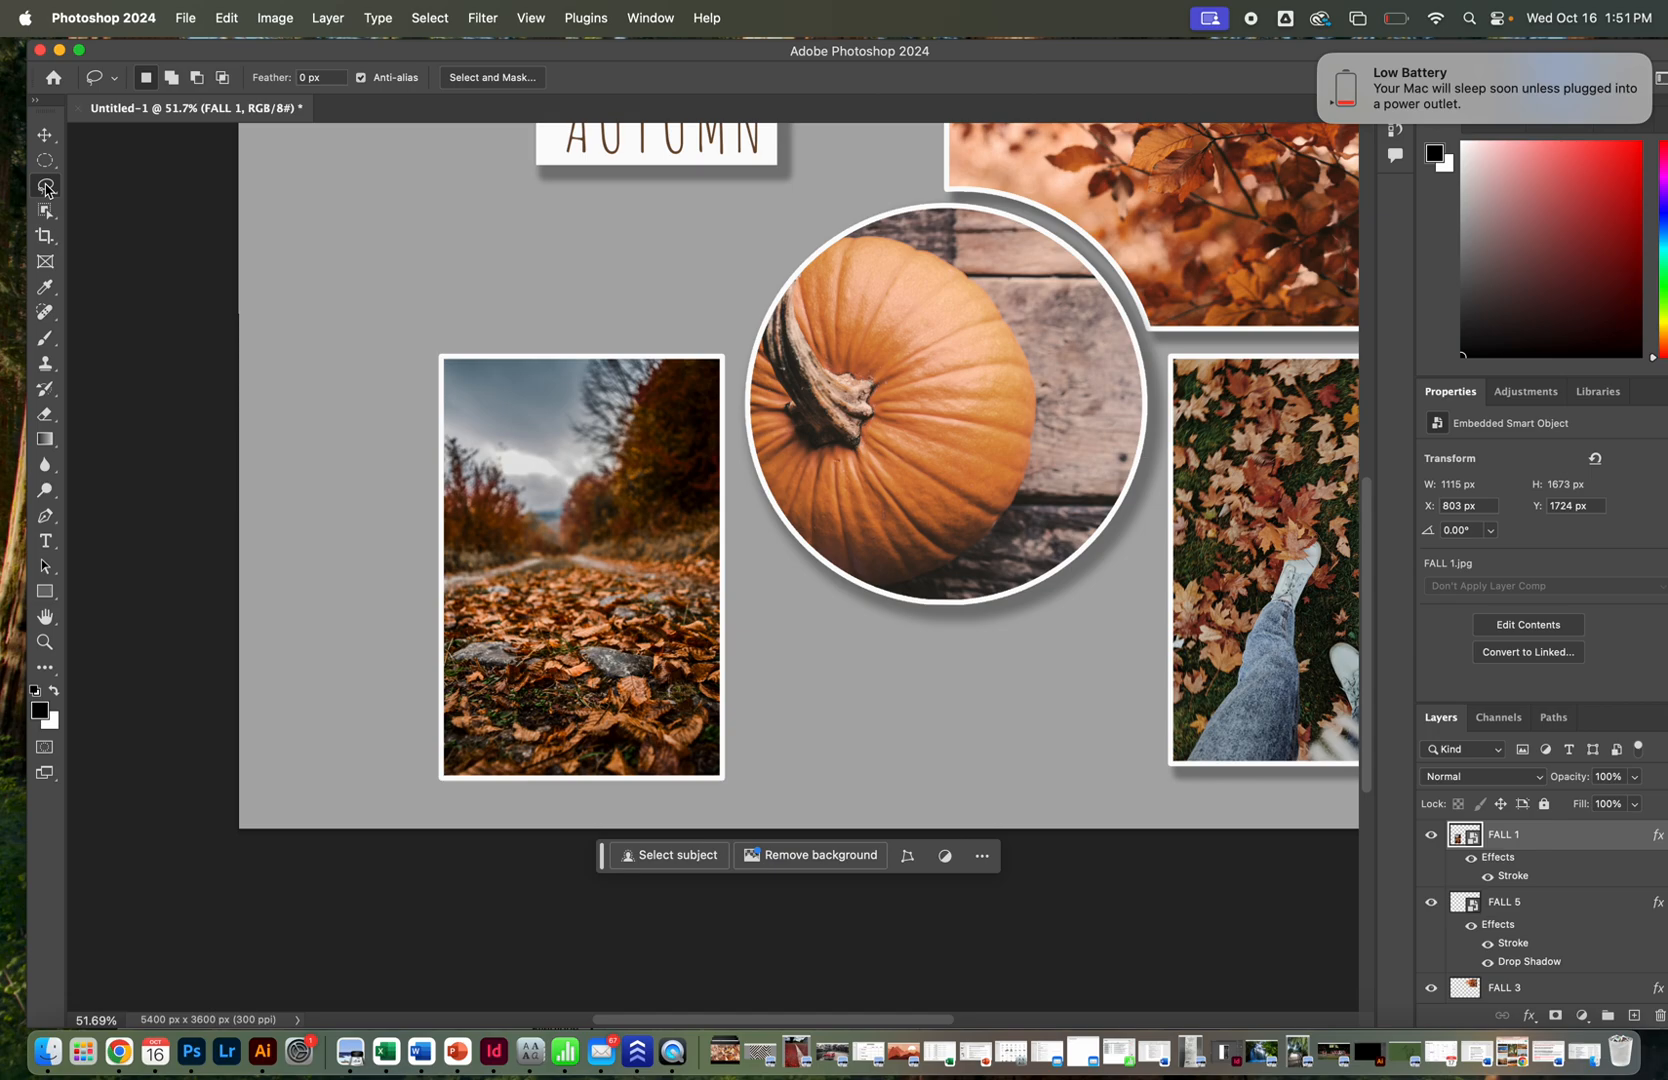
mouse_move(586, 795)
mouse_down()
mouse_move(560, 760)
mouse_move(474, 727)
mouse_move(416, 648)
mouse_move(503, 506)
mouse_up()
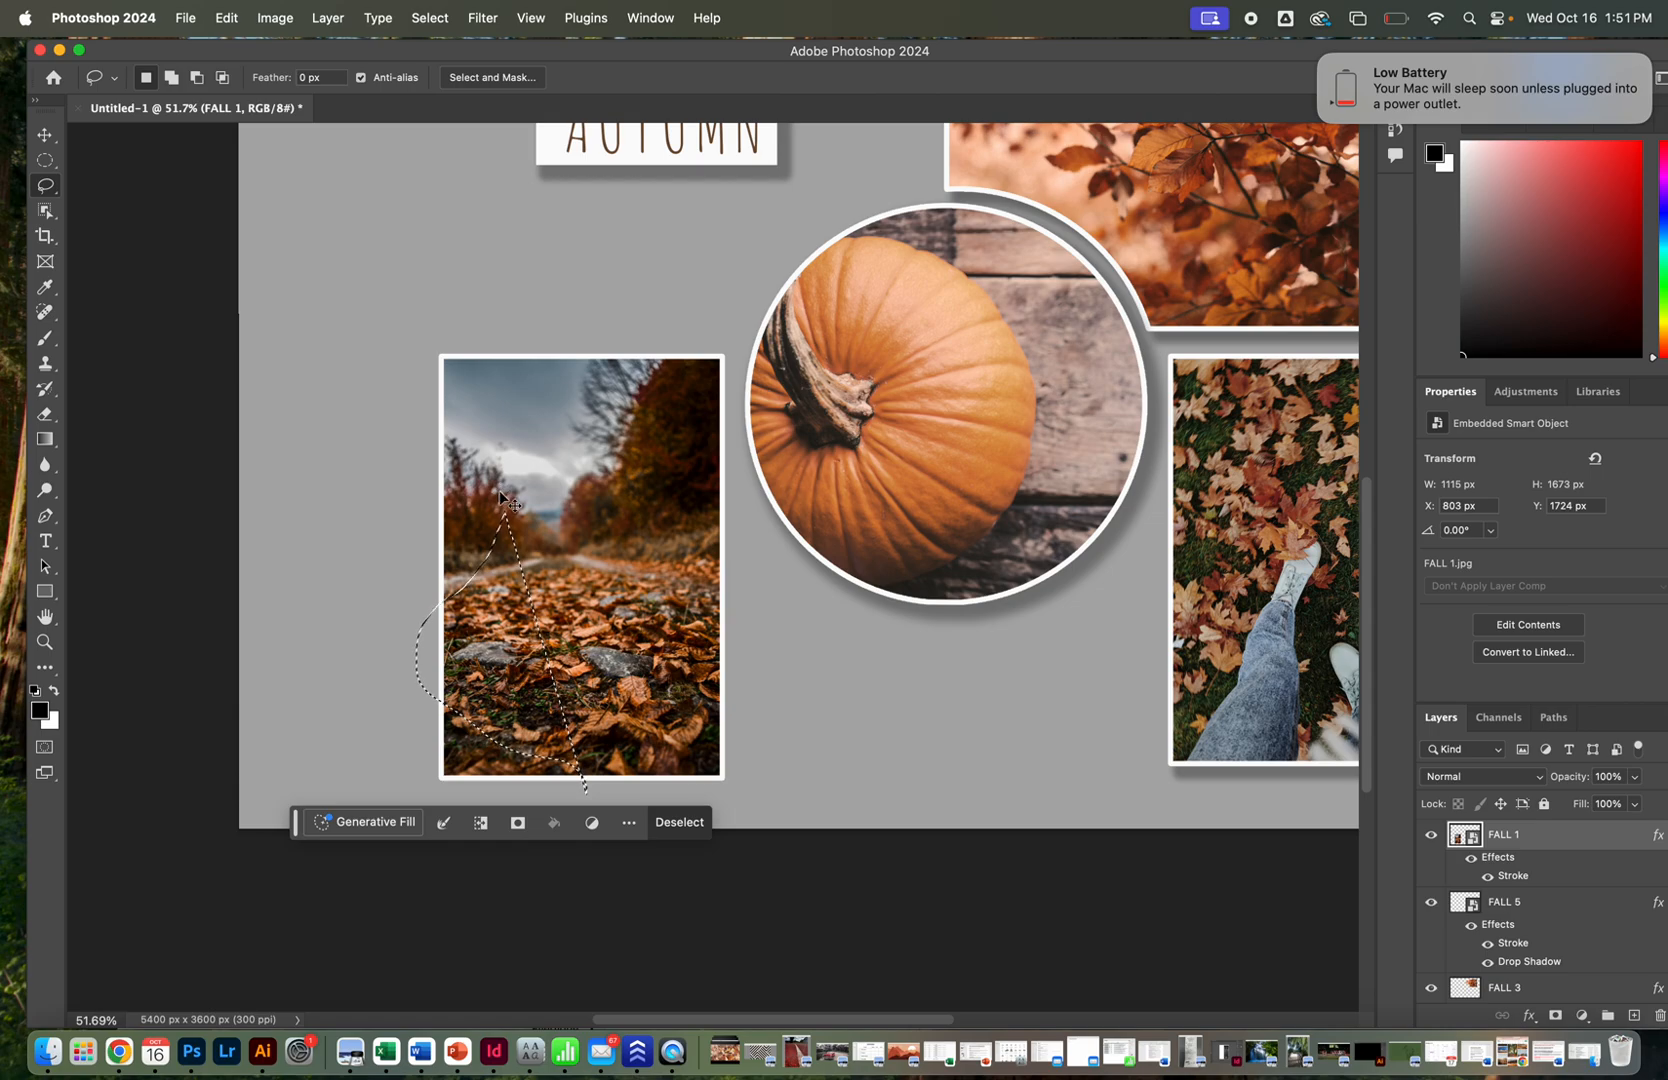
key(super+d)
mouse_move(524, 335)
mouse_down()
mouse_move(461, 426)
mouse_move(433, 533)
mouse_move(501, 607)
mouse_move(512, 764)
mouse_move(585, 801)
mouse_move(642, 733)
mouse_move(690, 615)
mouse_move(752, 553)
mouse_move(737, 491)
mouse_move(692, 457)
mouse_move(676, 342)
mouse_move(522, 340)
mouse_up()
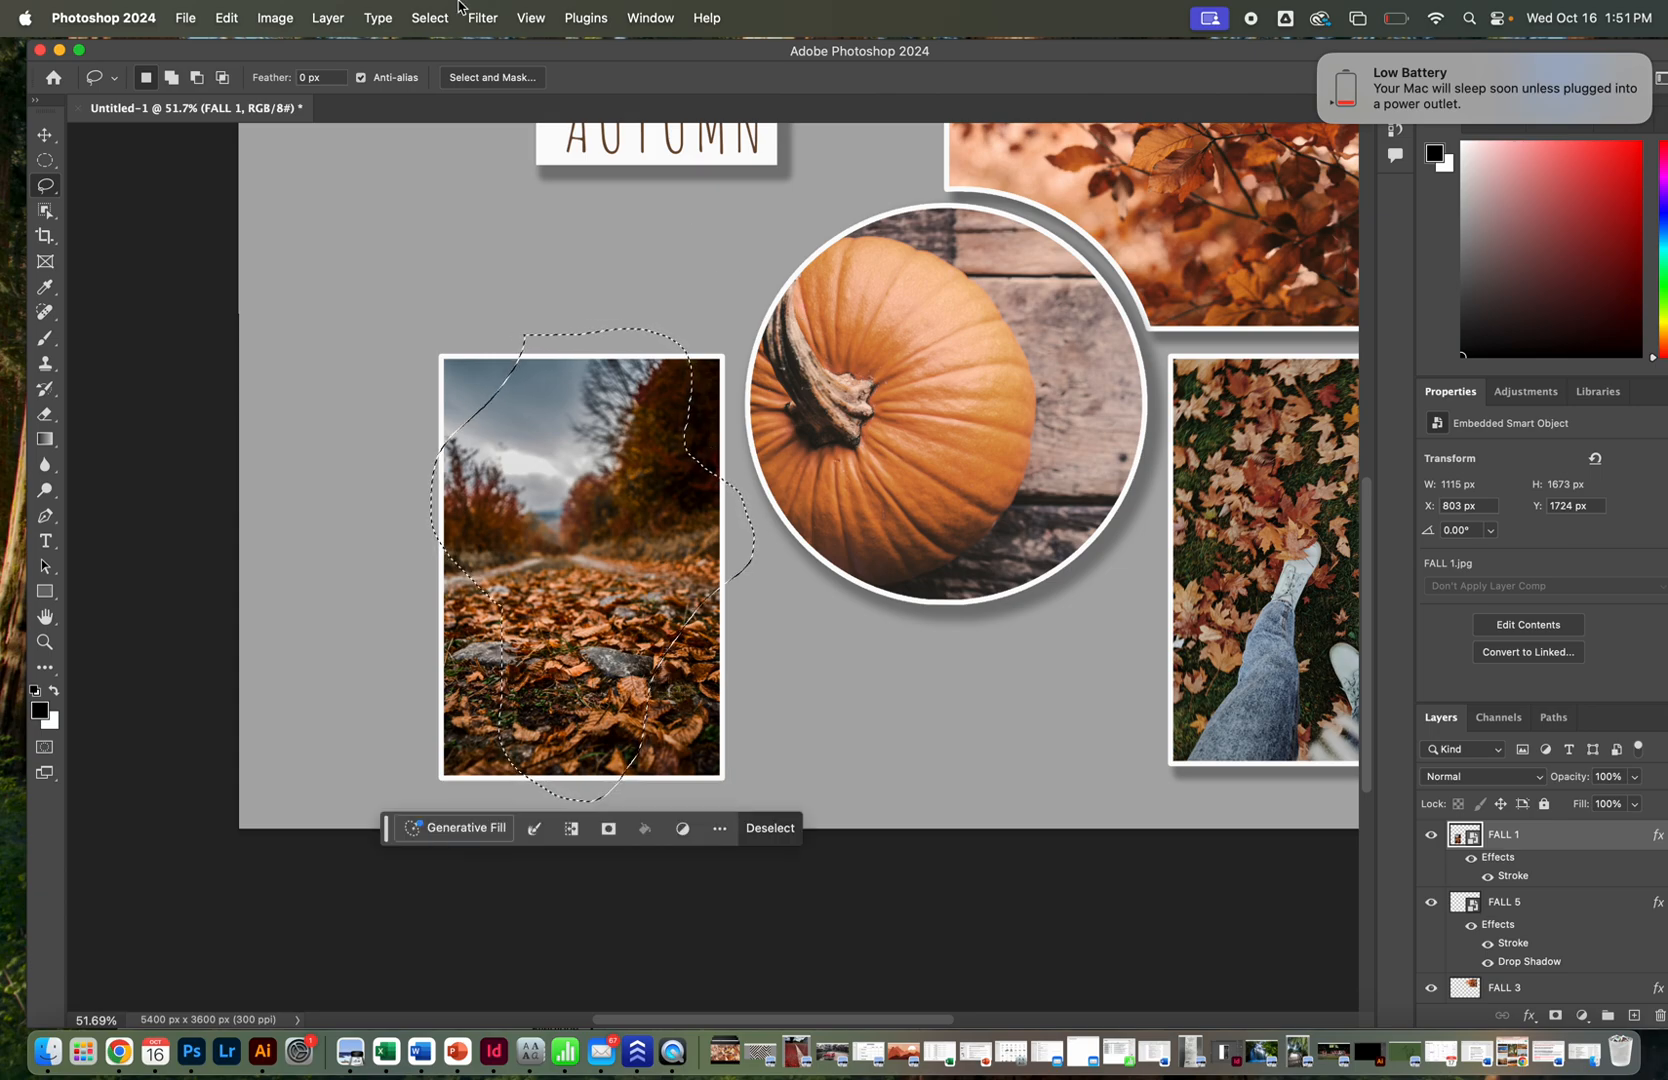
Copy the lassoed part of the path photo to a new layer and hide the original FALL 1 layer.
click(328, 18)
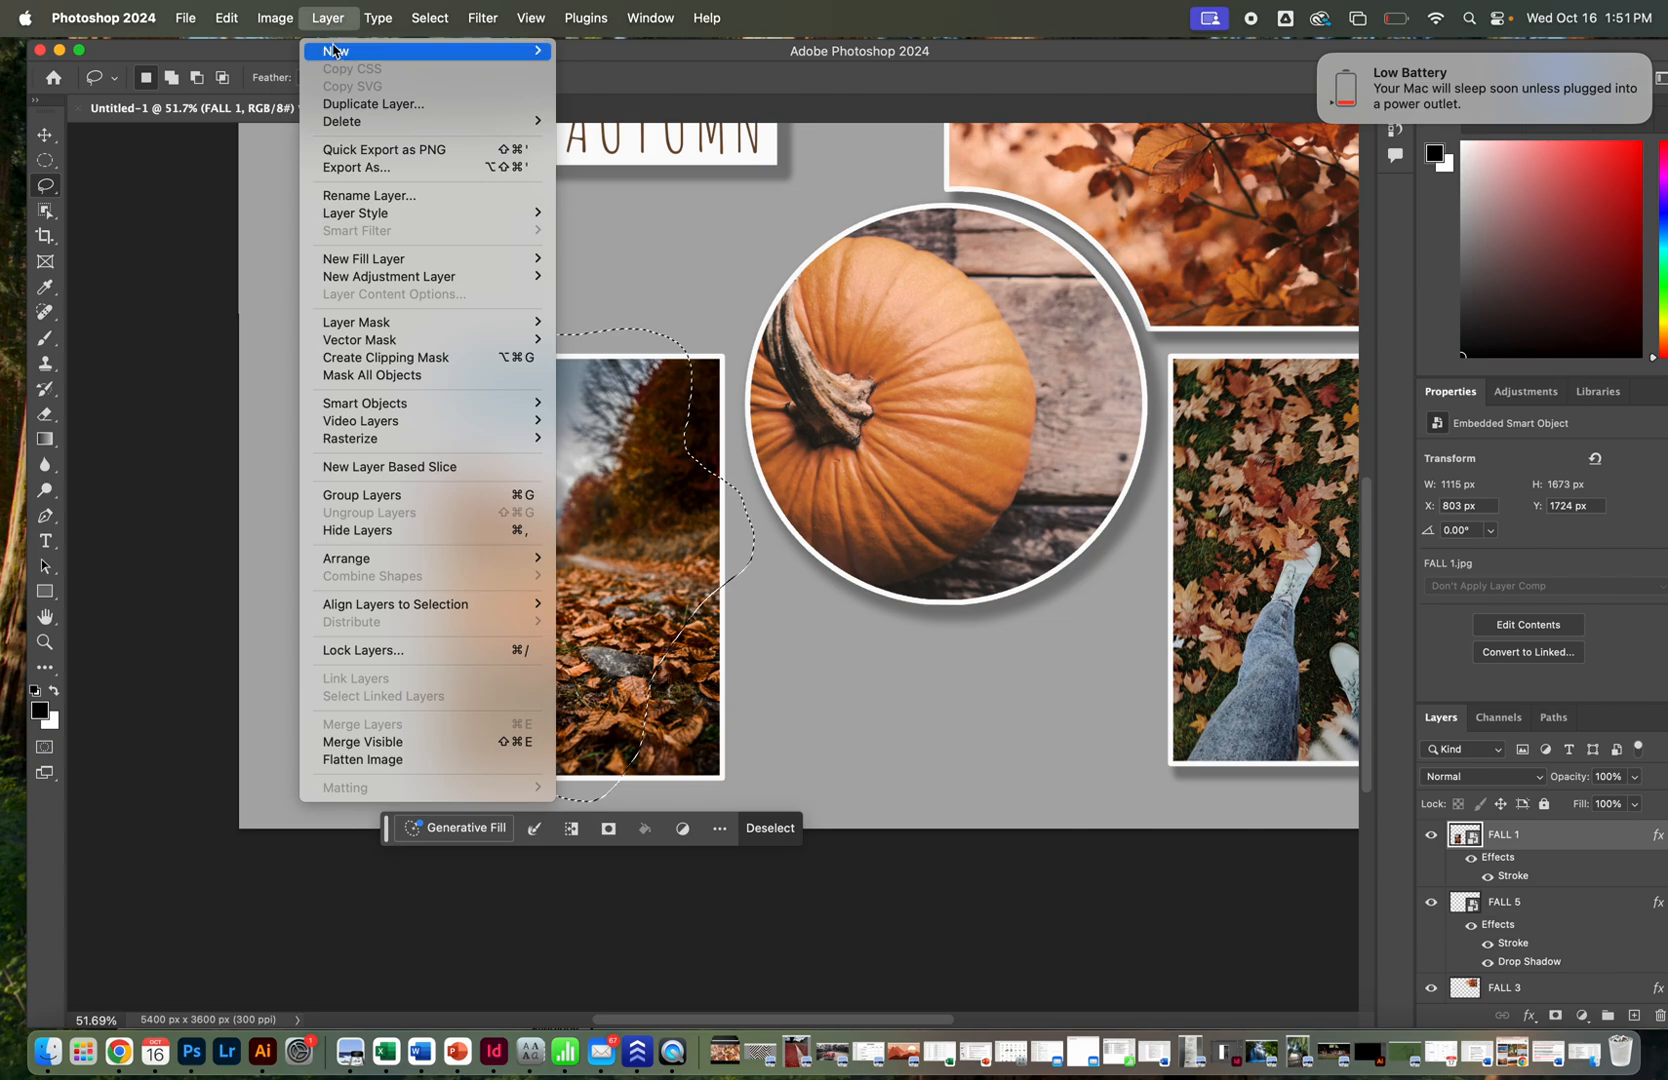
mouse_move(335, 50)
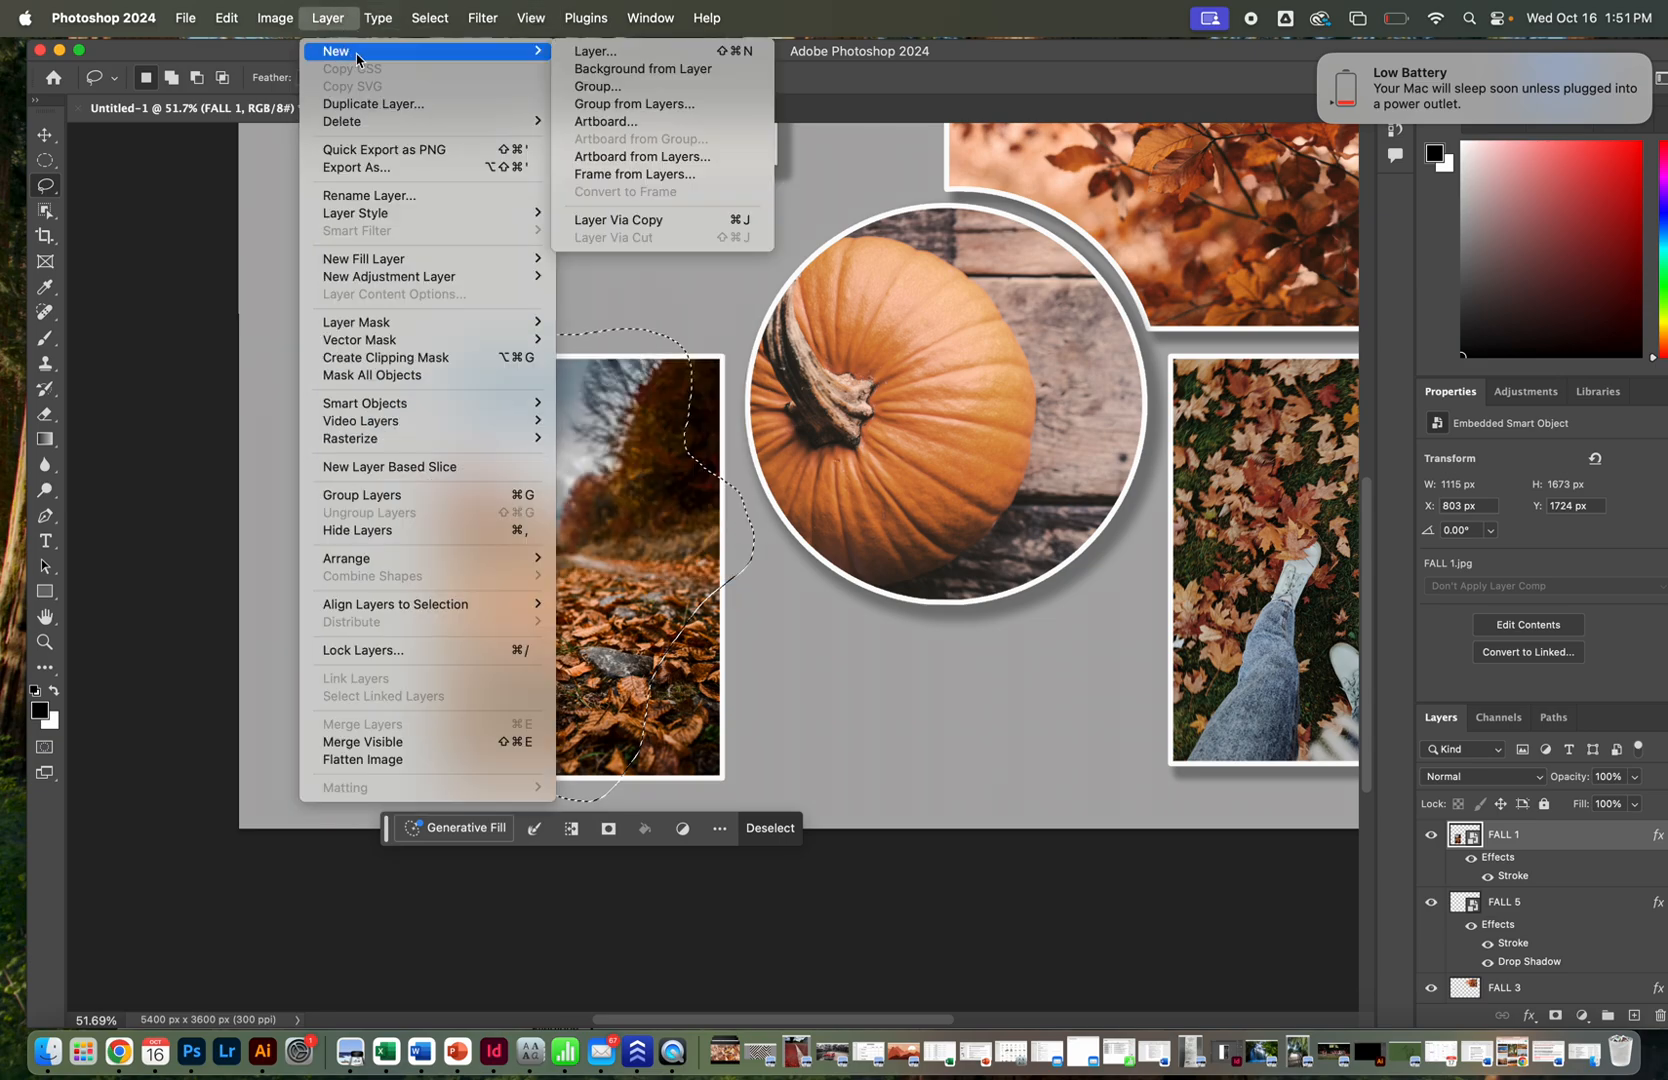
click(619, 220)
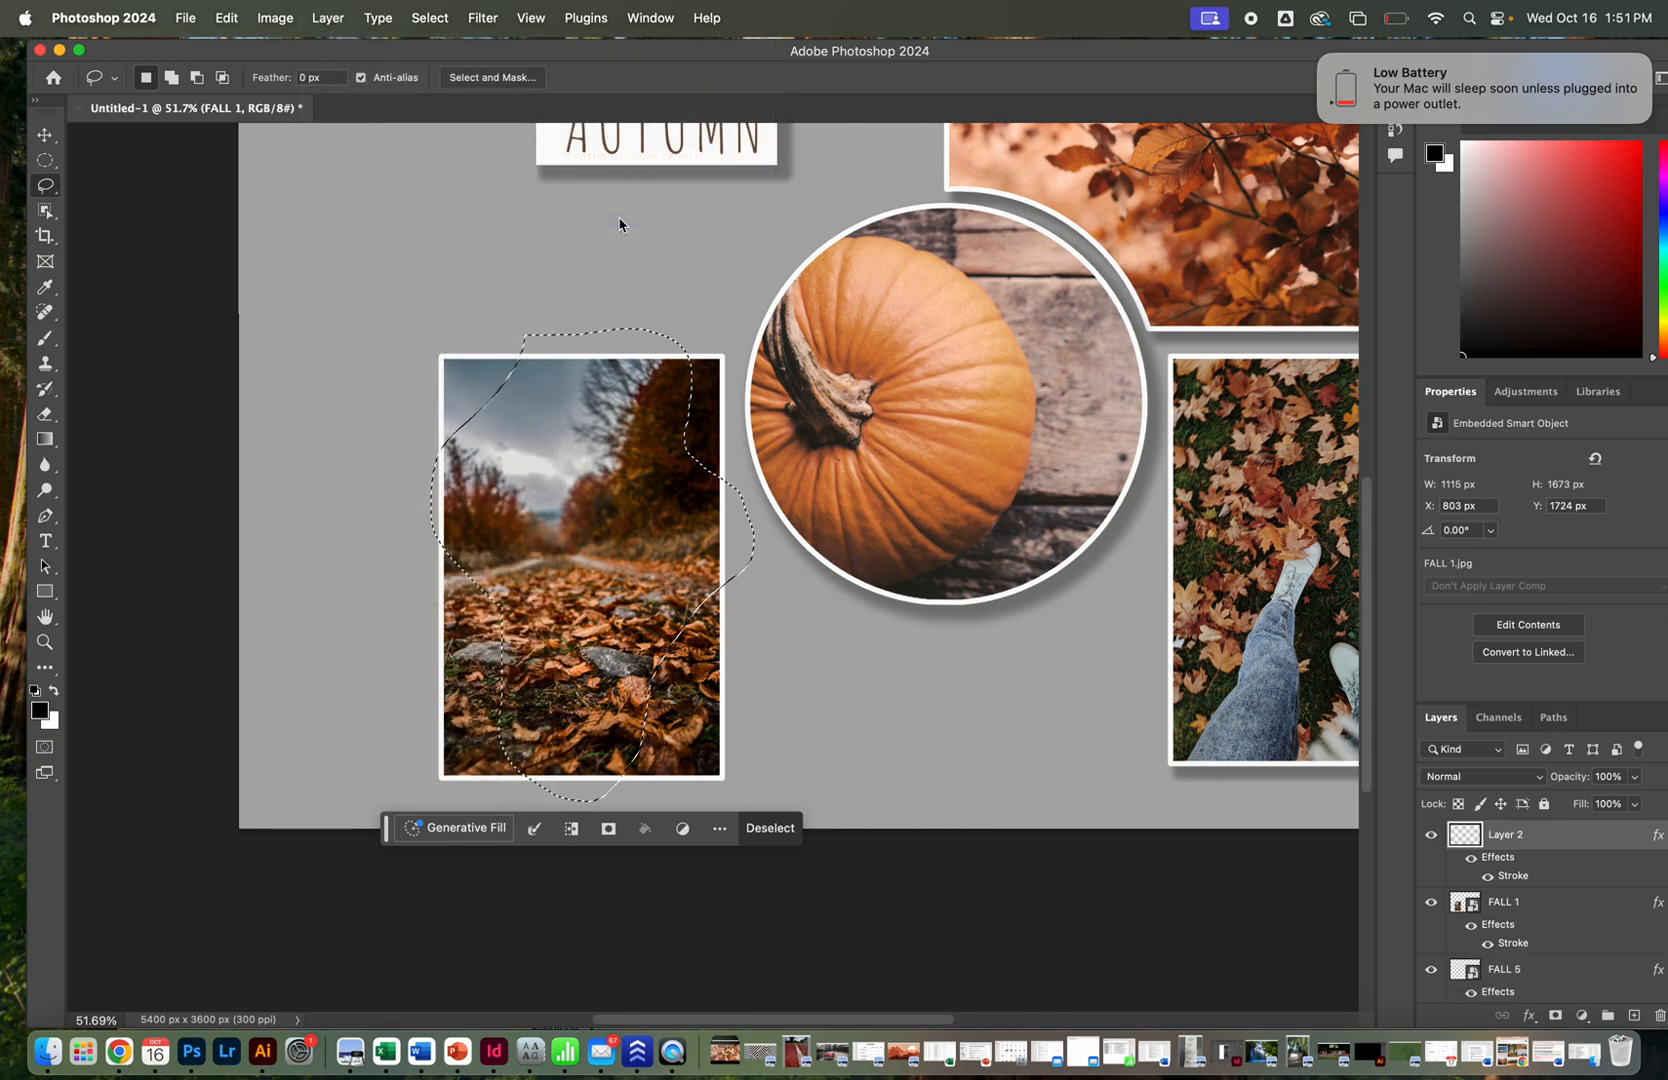
click(1431, 903)
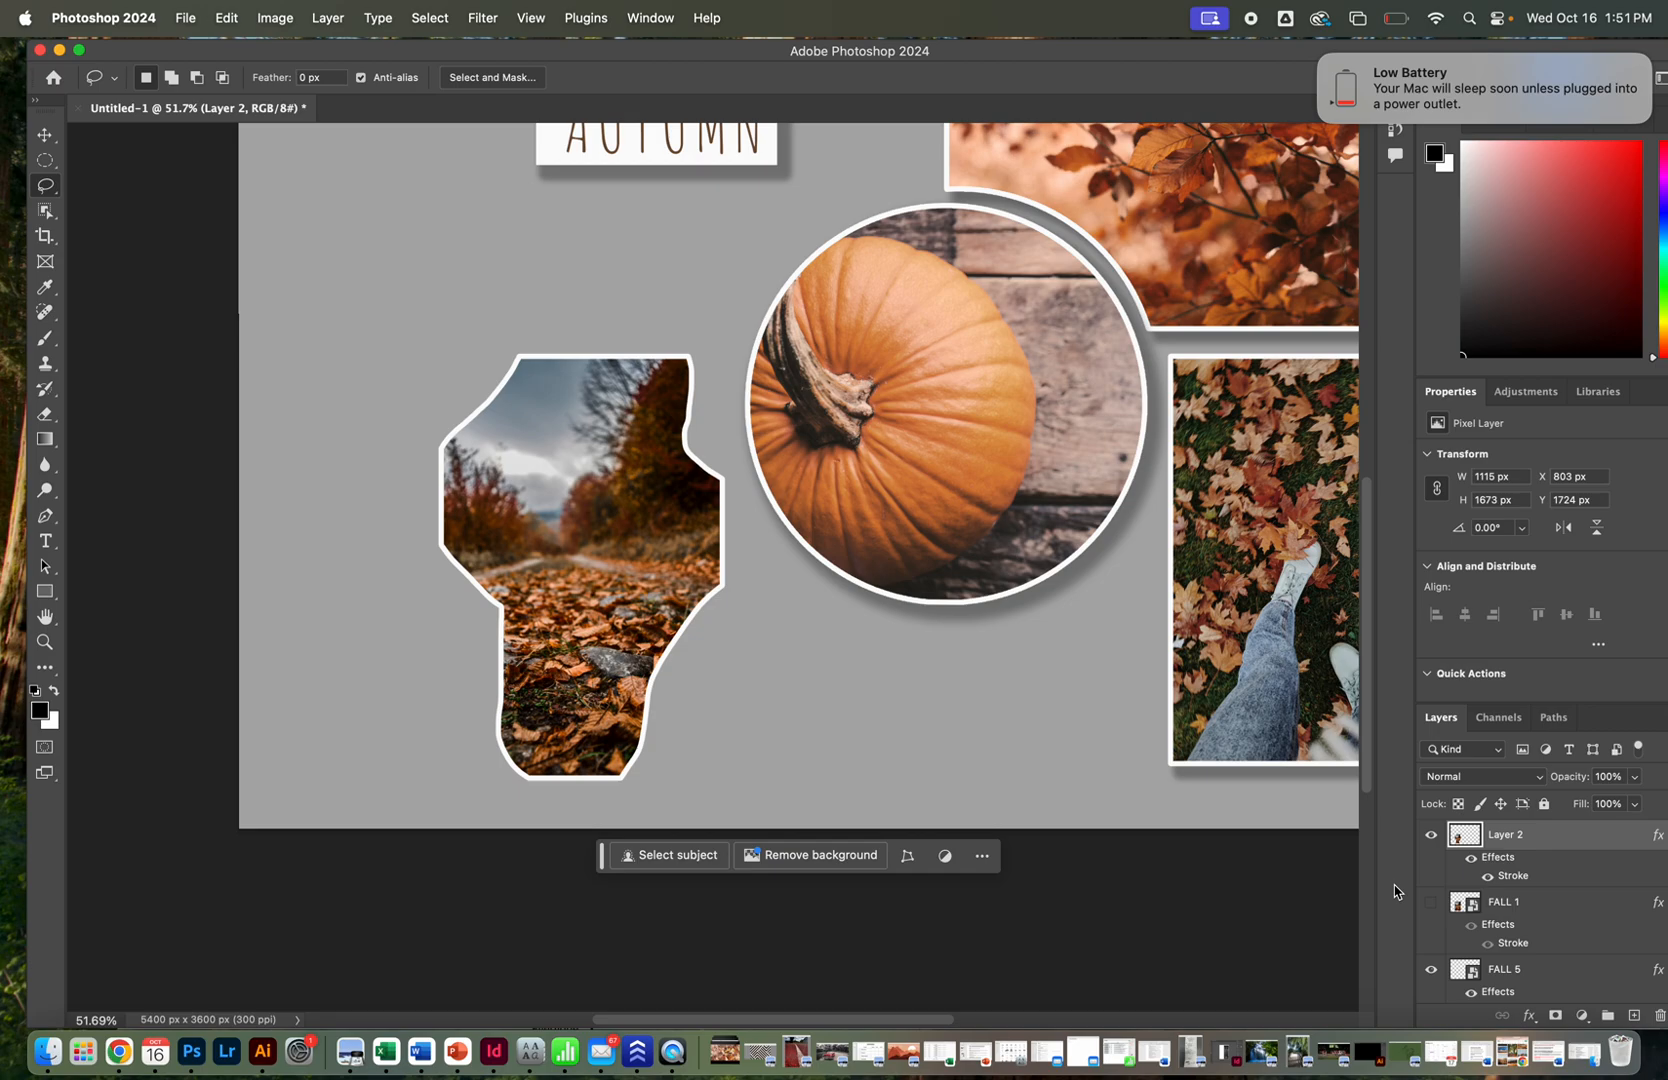
Undo the freeform cutout of the path photo, return to the Move tool and select the gray background.
key(super+z)
key(super+z)
key(super+z)
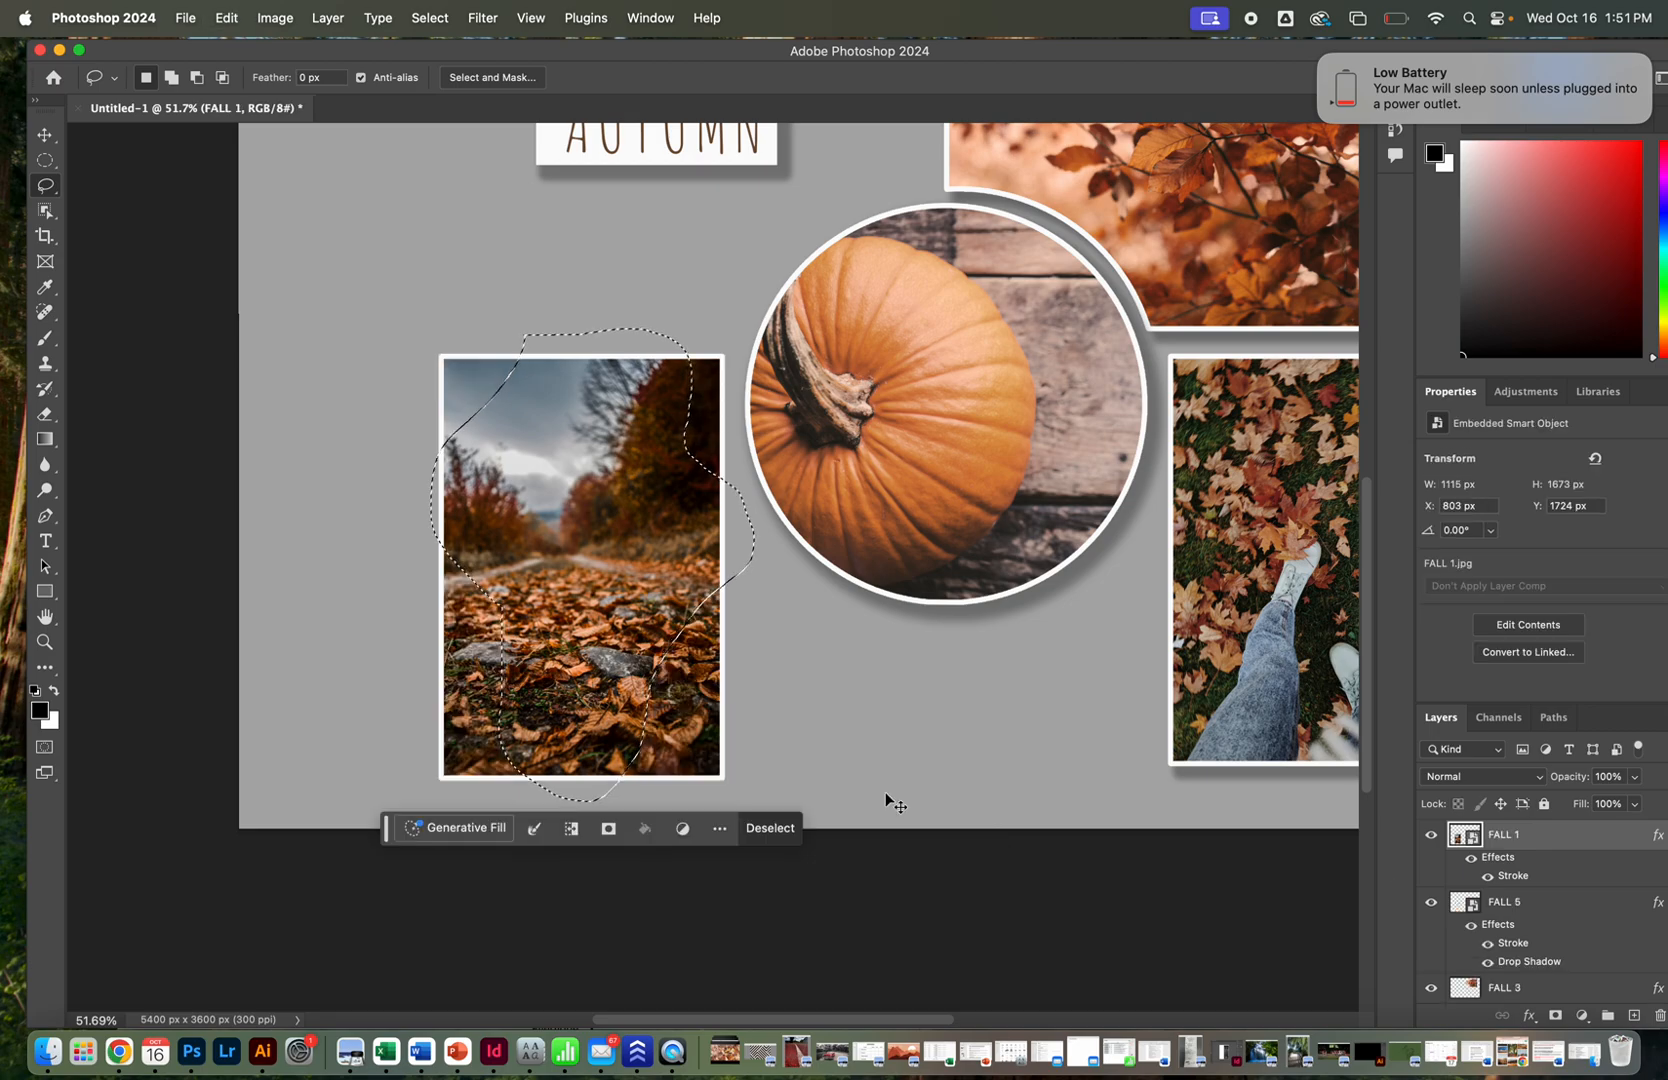
click(45, 134)
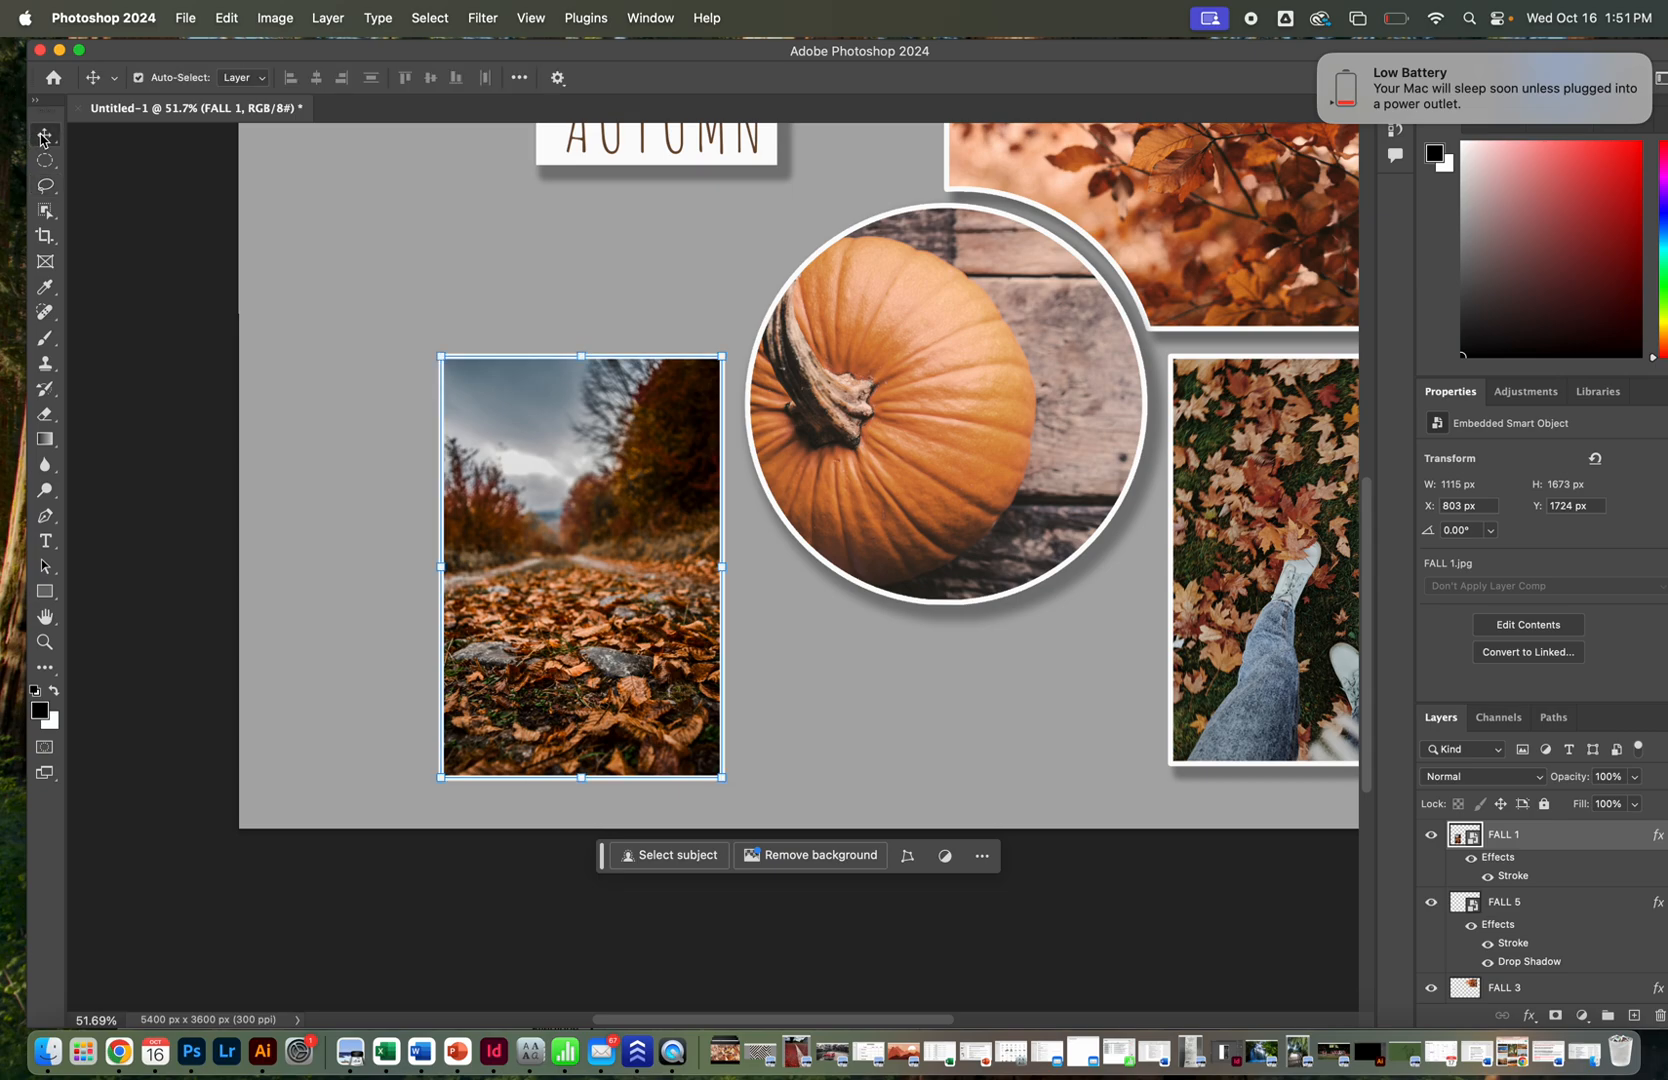
click(385, 250)
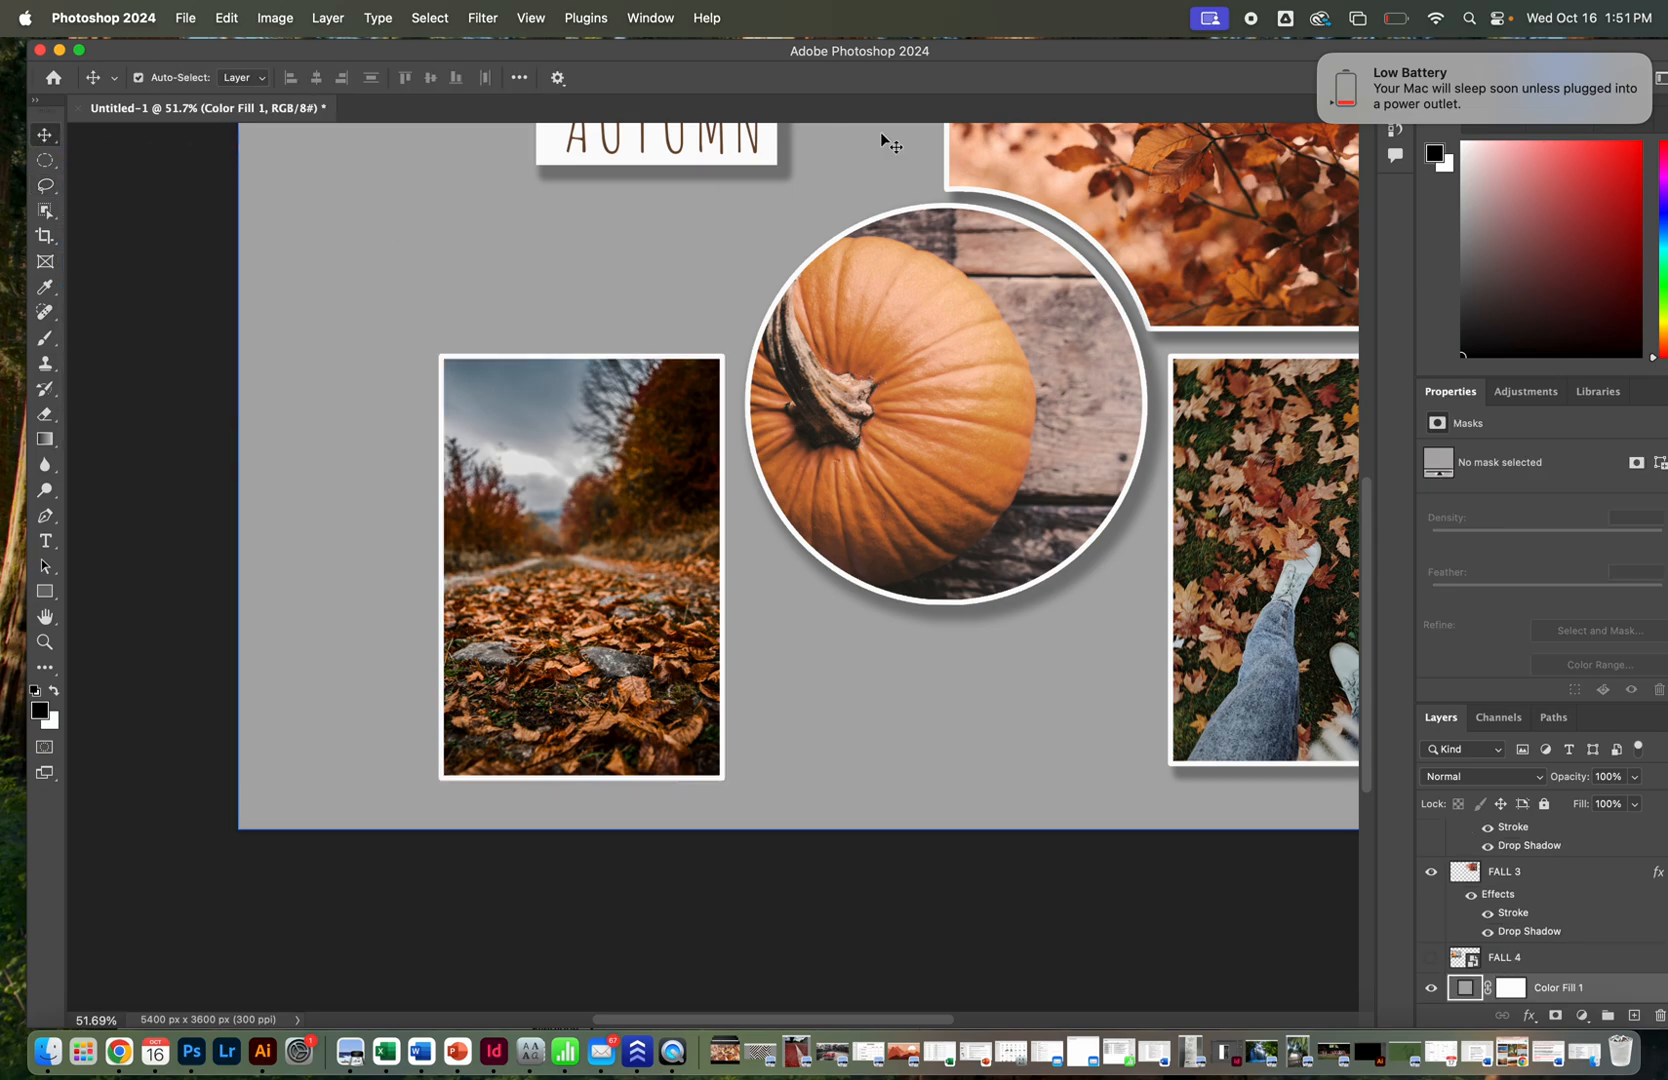